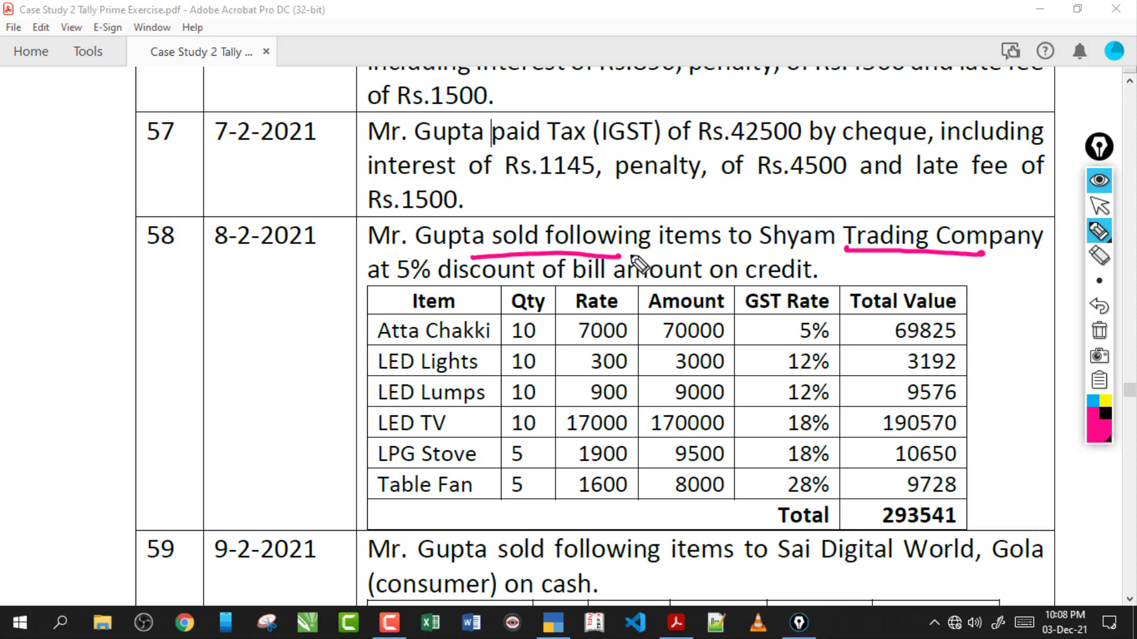
Underline "on credit" and "at 5% discount" in the text of exercise entry 58
left_click(706, 282)
left_click_drag(782, 284, 810, 277)
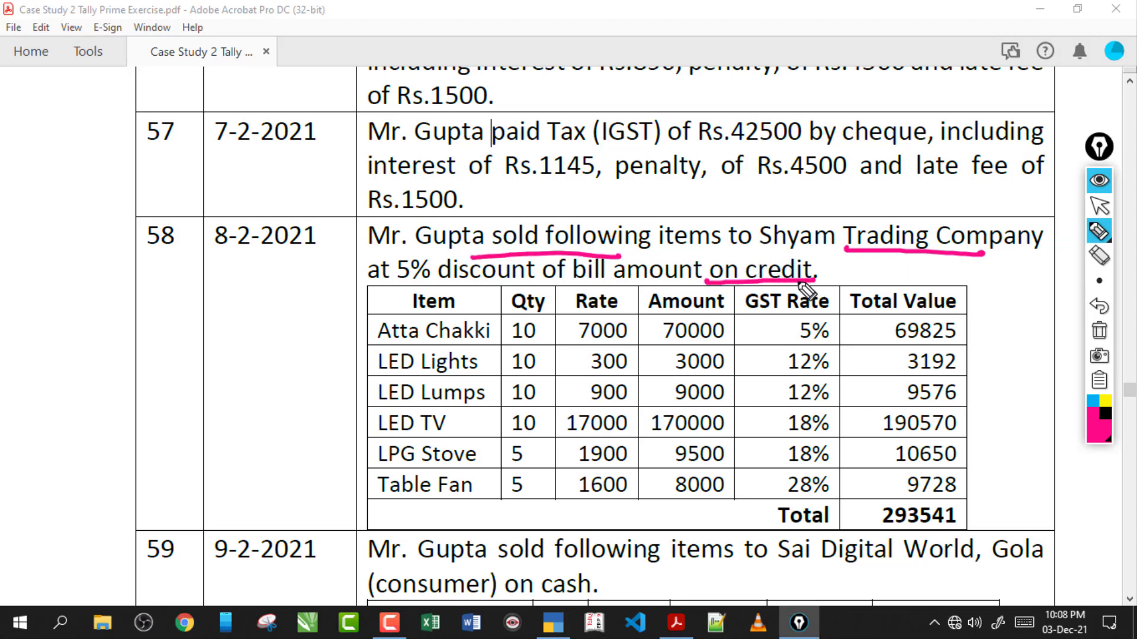
left_click_drag(373, 283, 500, 284)
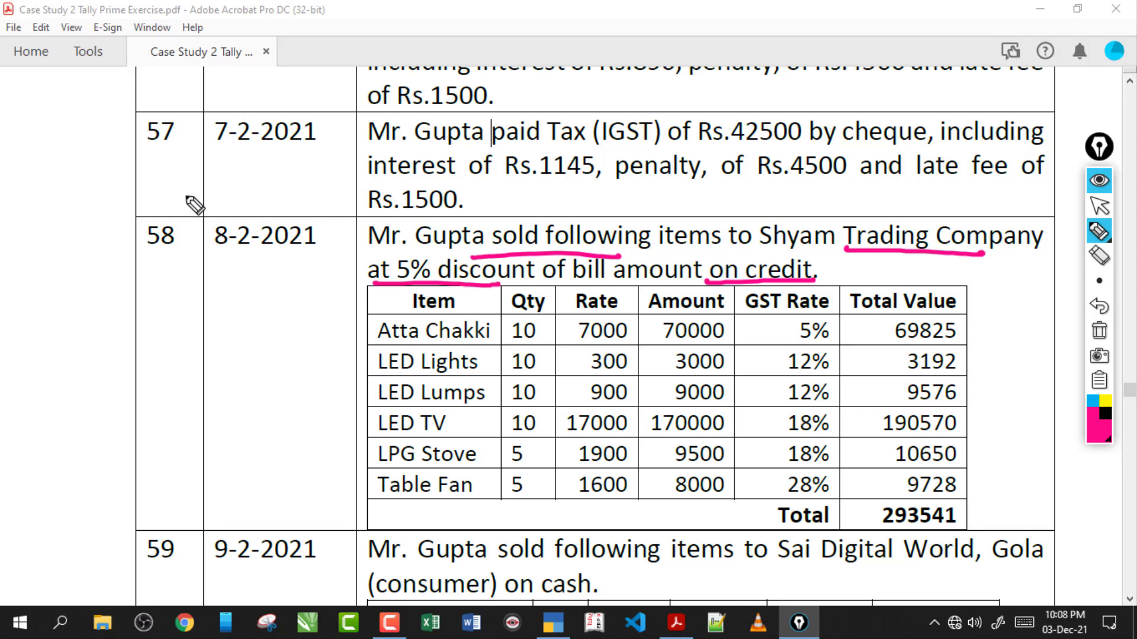
Outline a discount column beside the GST rates in entry 58's table and handwrite 5% for the first three items
mouse_move(729, 310)
left_mouse_down()
mouse_move(771, 311)
mouse_move(757, 479)
left_mouse_up()
mouse_move(729, 311)
left_mouse_down()
mouse_move(735, 479)
mouse_move(759, 478)
mouse_move(736, 342)
mouse_move(753, 342)
mouse_move(731, 385)
left_mouse_up()
mouse_move(768, 359)
left_mouse_down()
mouse_move(740, 408)
mouse_move(764, 410)
left_mouse_up()
left_click(756, 367)
left_click(771, 380)
left_click(757, 396)
left_click(770, 408)
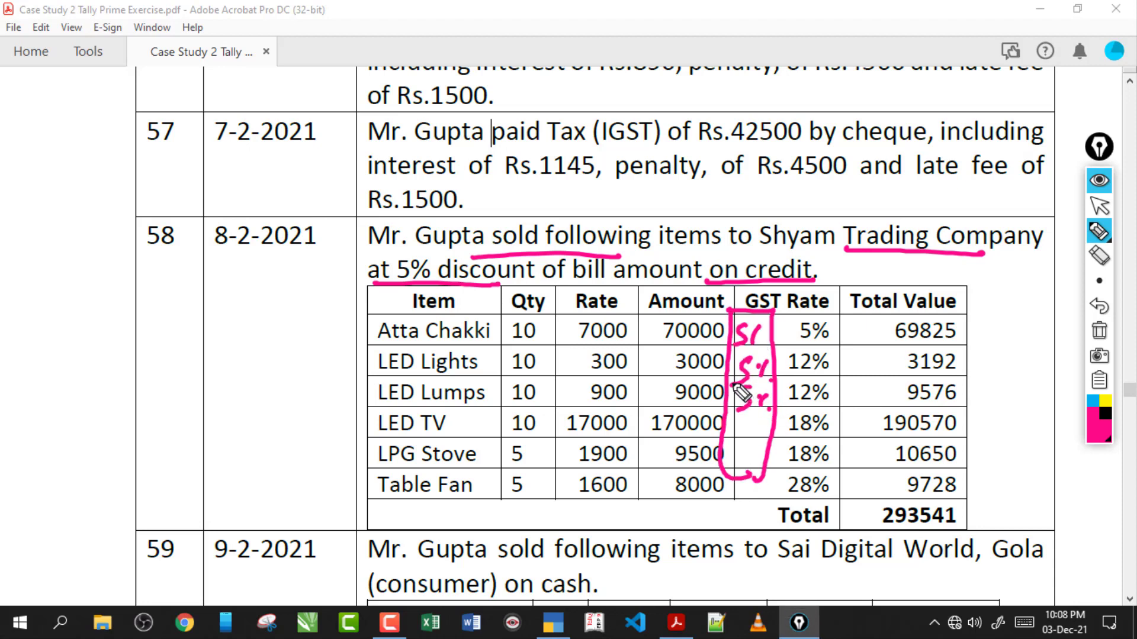
mouse_move(736, 311)
left_mouse_down()
mouse_move(768, 309)
mouse_move(743, 487)
mouse_move(734, 317)
left_mouse_up()
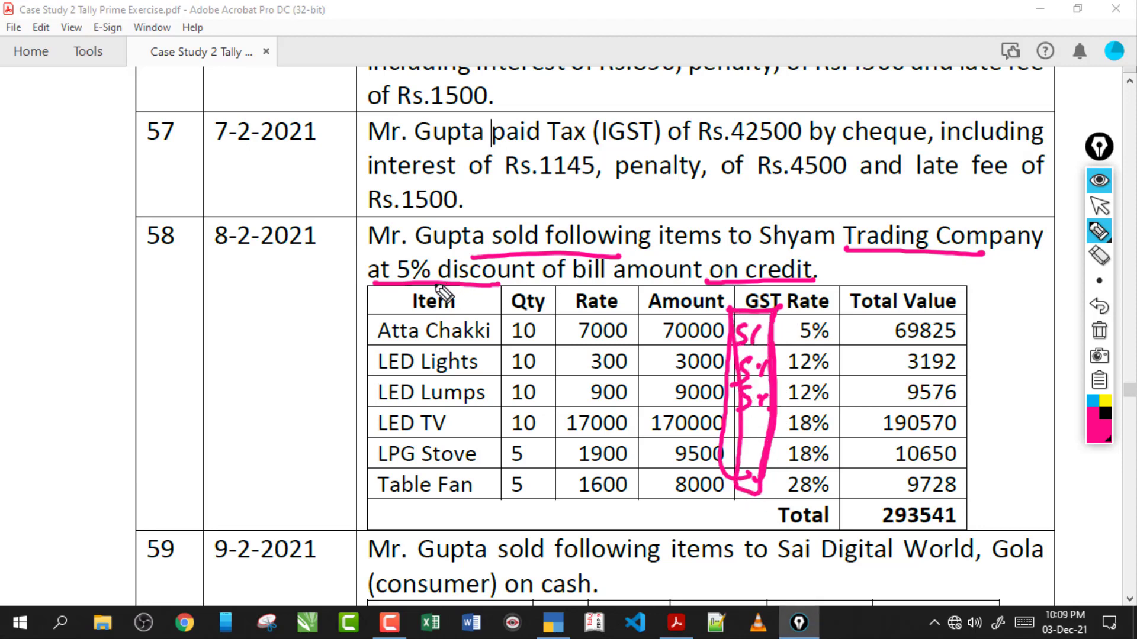
Circle "at 5% discount" and re-outline the handwritten discount column, then clear all the annotations
left_click_drag(391, 293, 441, 290)
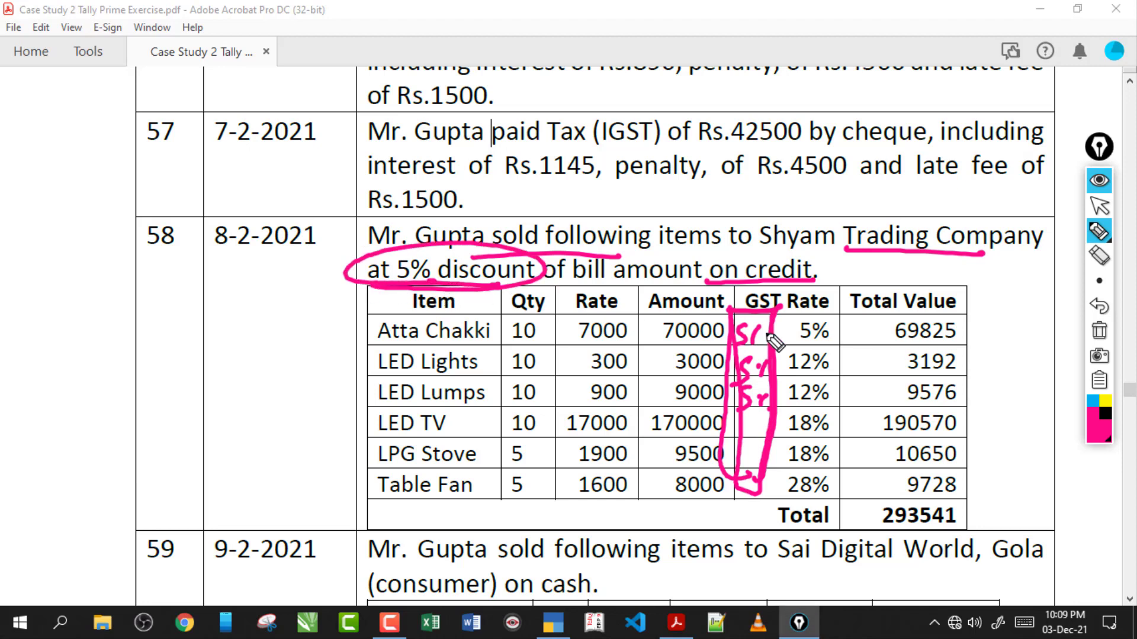
left_click_drag(765, 453, 743, 462)
left_click_drag(737, 314, 744, 501)
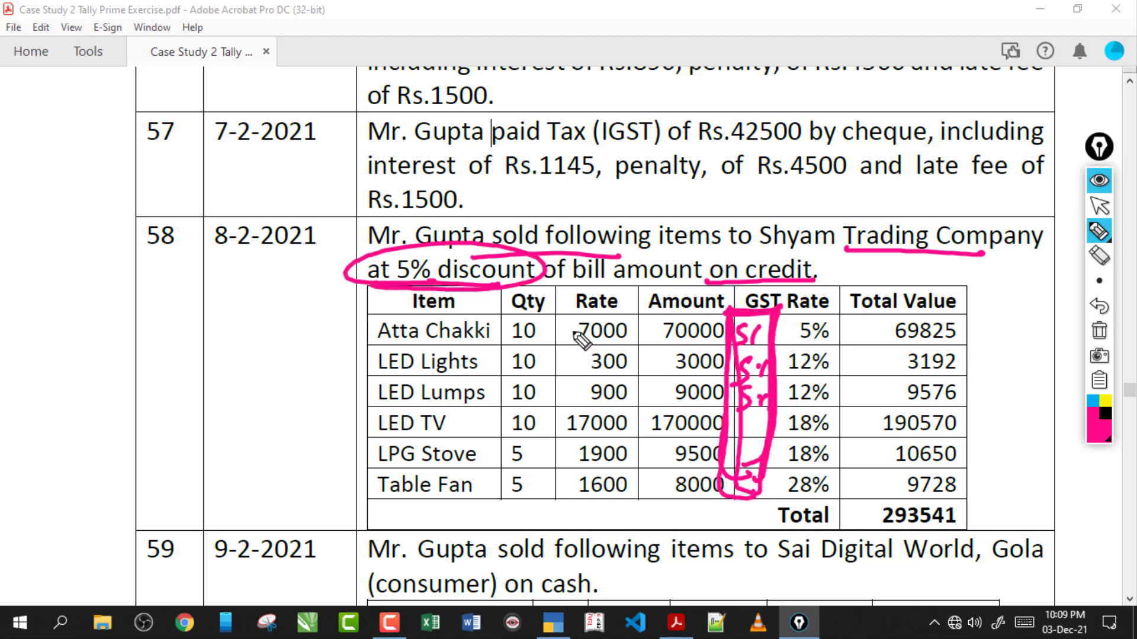
left_click(1099, 330)
left_click(1100, 207)
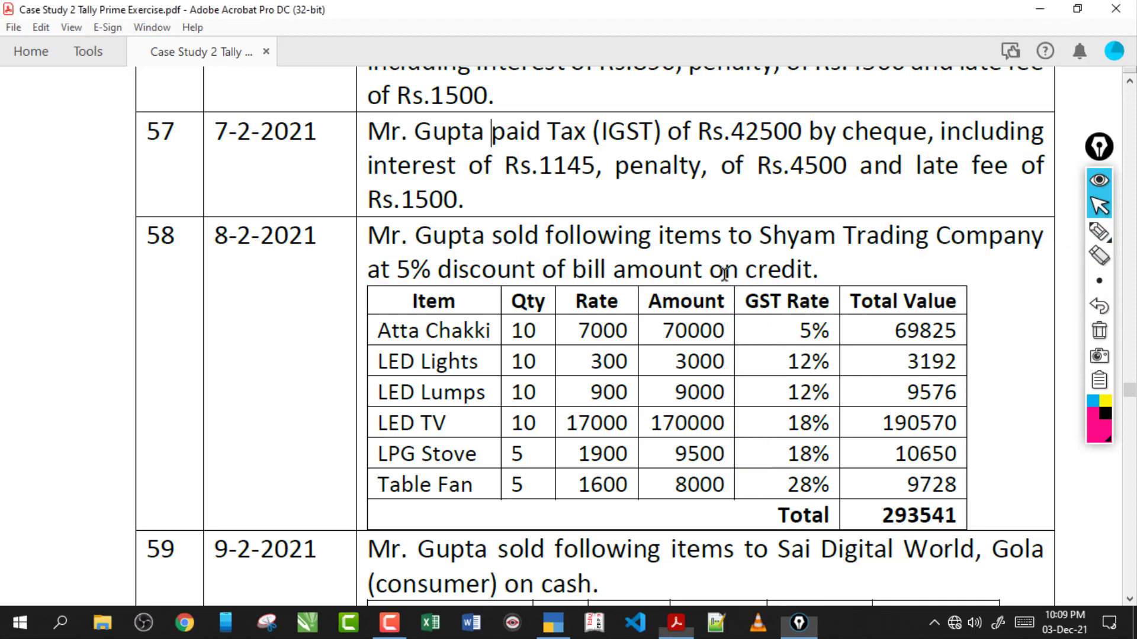
Switch to TallyPrime and open a new Sales voucher from the Gateway of Tally
left_click(552, 623)
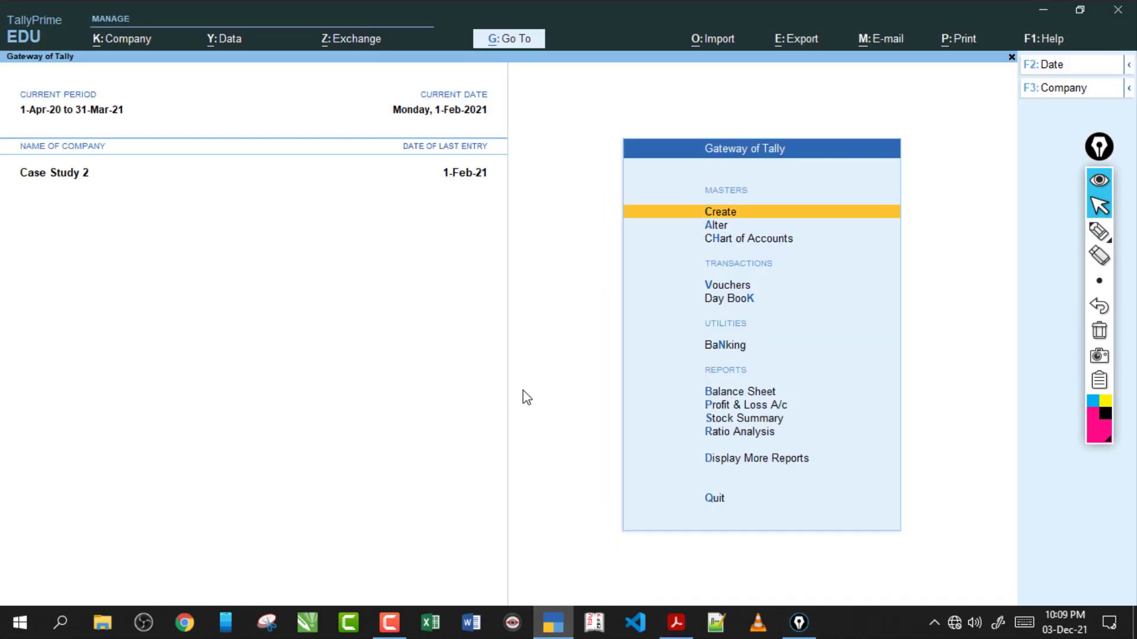
key("v")
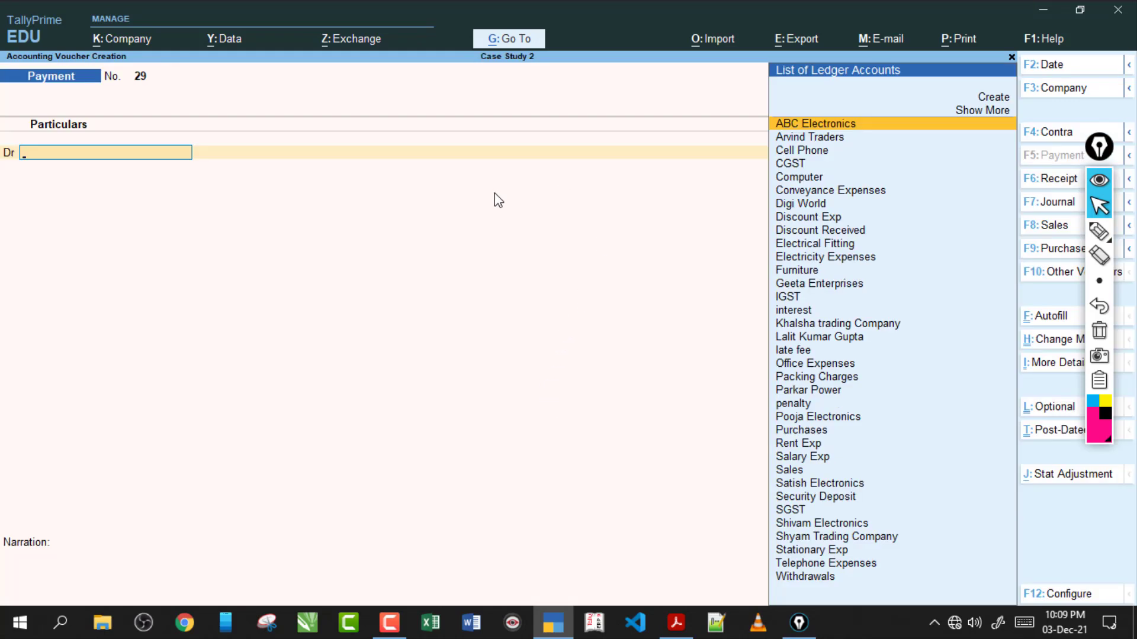
key("F8")
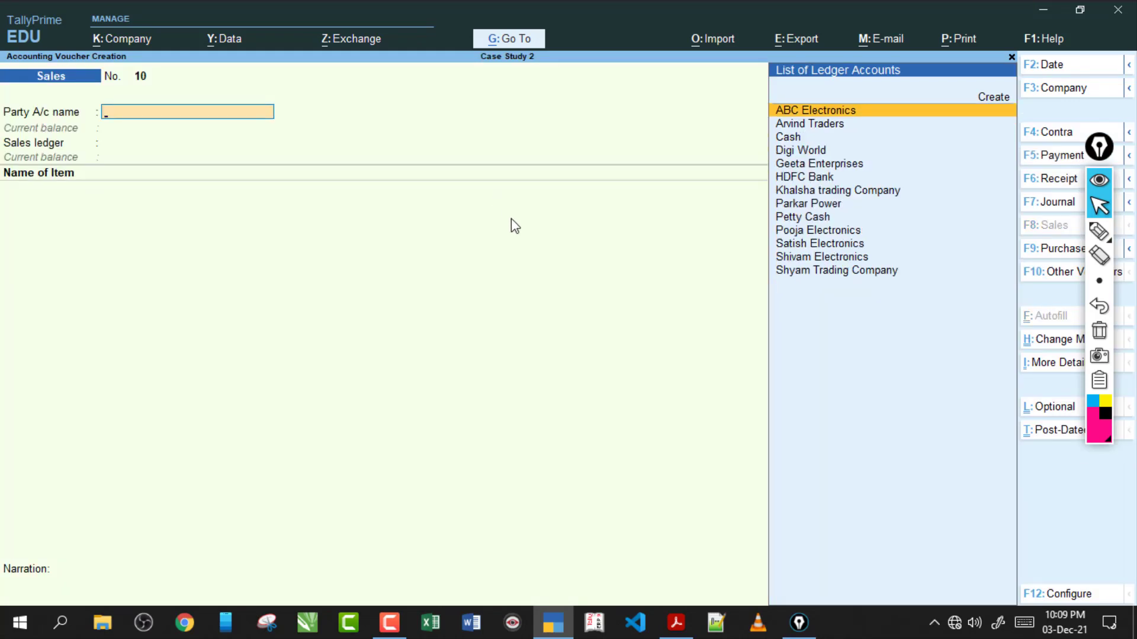
Check the buyer in the PDF exercise and set the party account to Shyam Trading Company, accepting the dispatch and party details unchanged
left_click(676, 619)
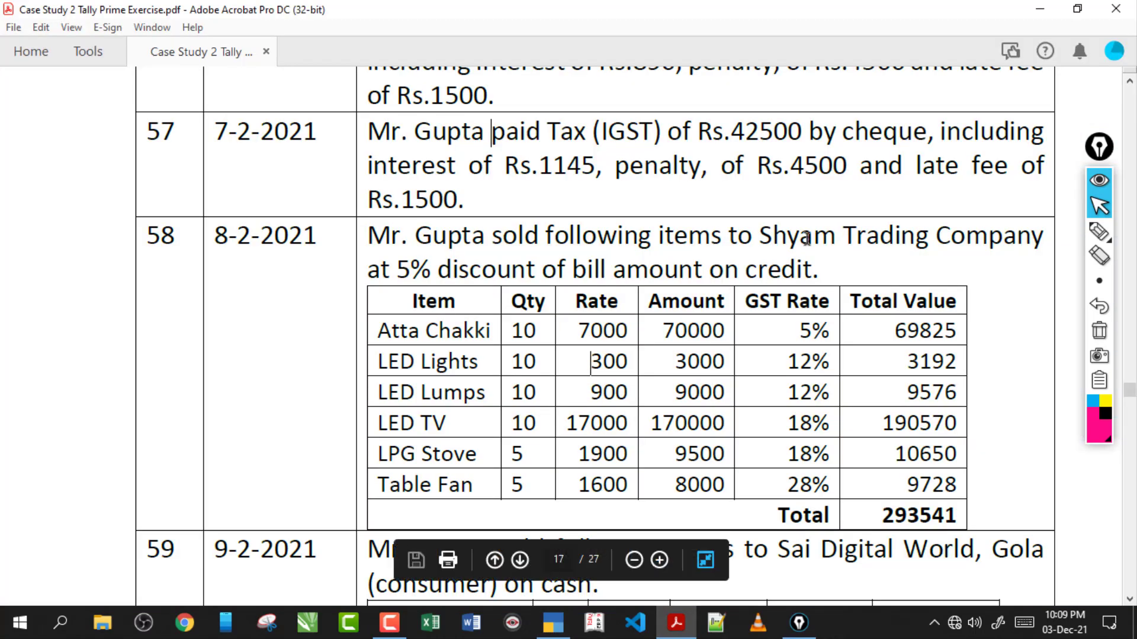
left_click(553, 623)
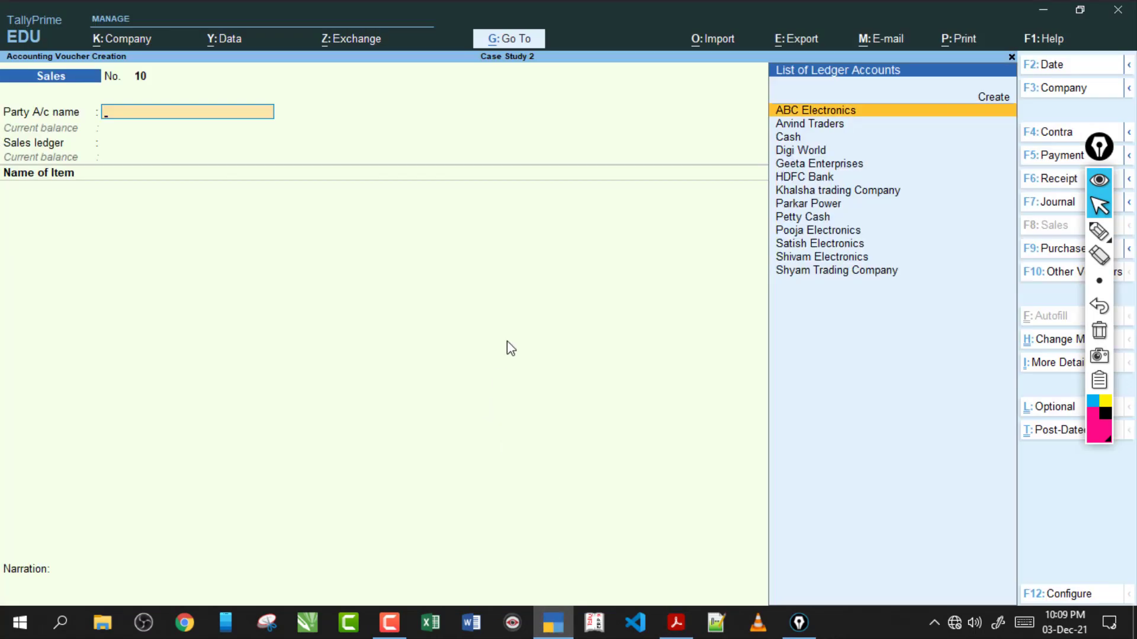
type("Sh")
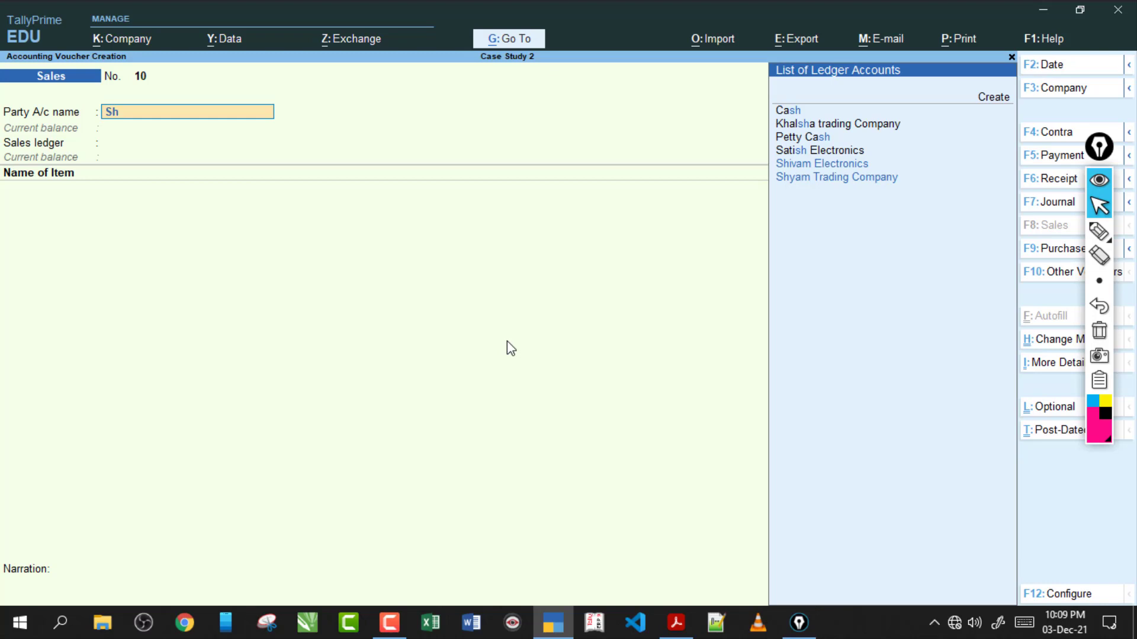
type("y")
key("Return")
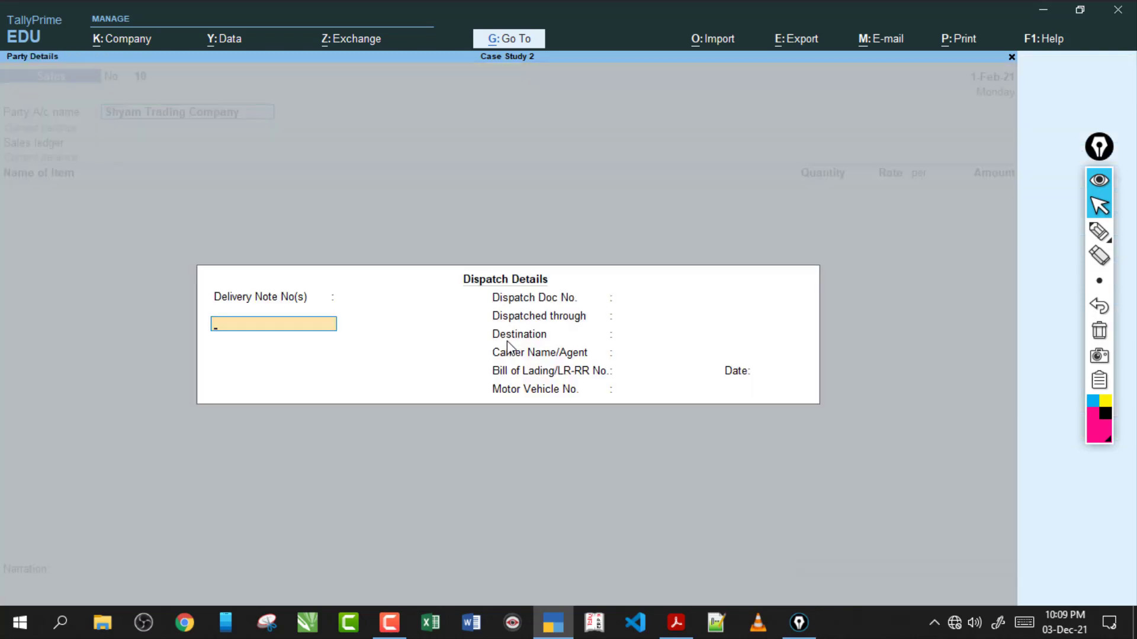
key("ctrl+a")
key("ctrl+a")
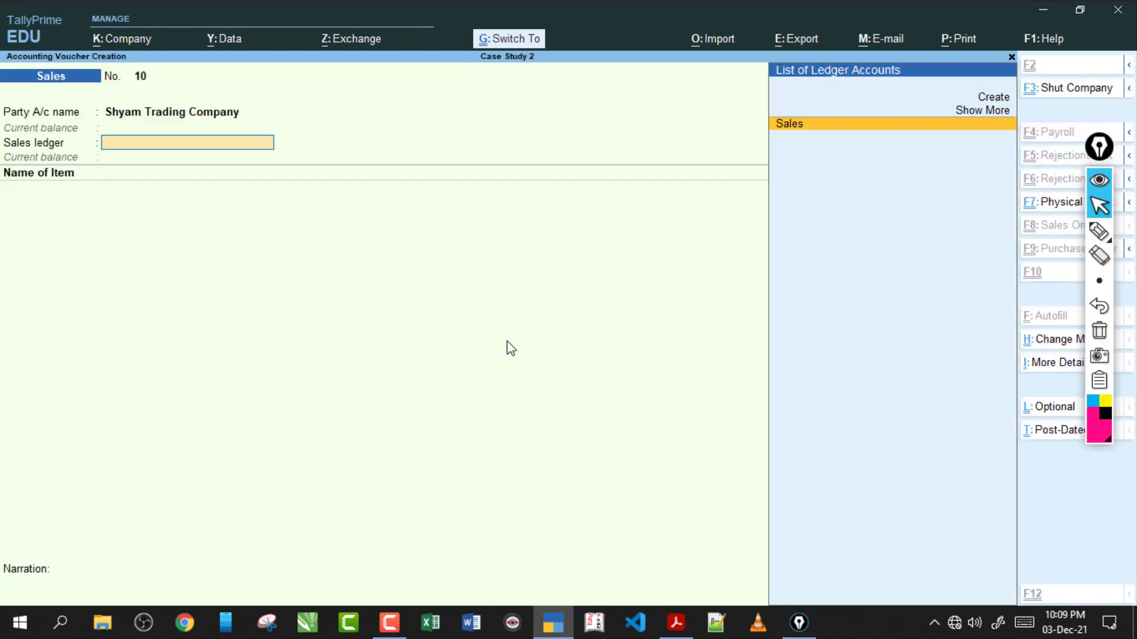
Choose Sales as the sales ledger and classify the nature of transaction as Sales Taxable
key("Return")
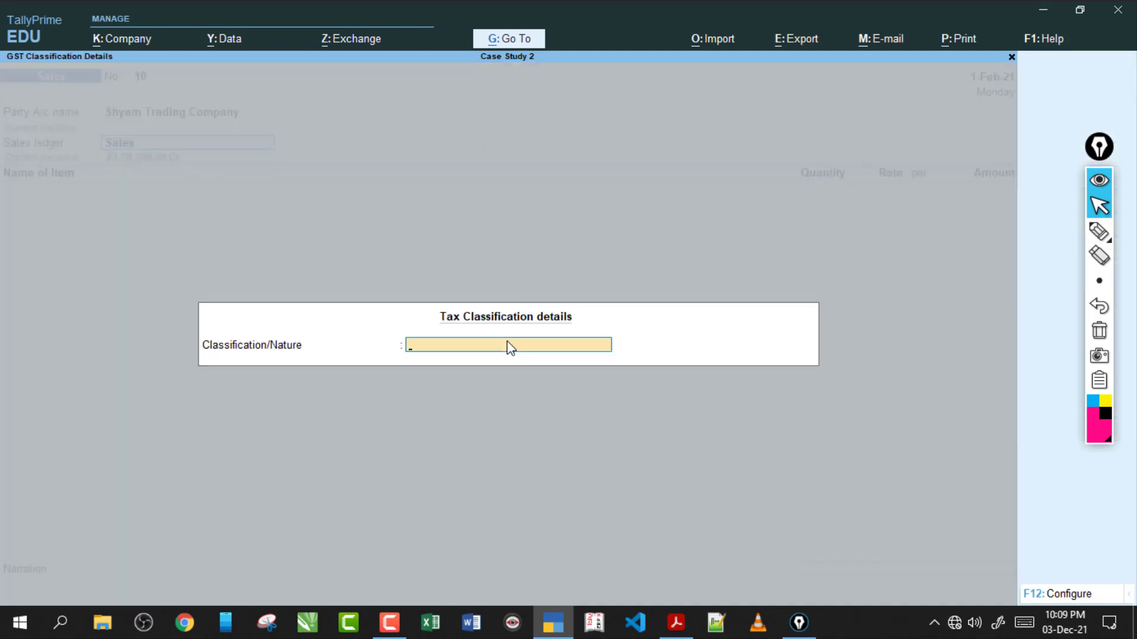
type("Sa")
key("Down")
key("Down")
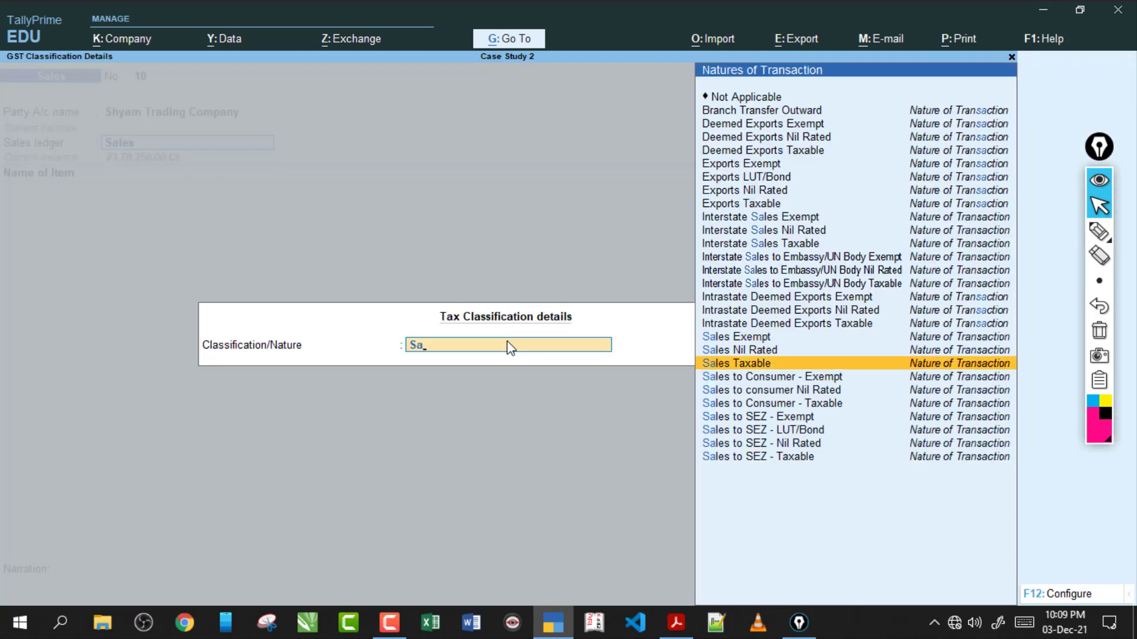
key("Return")
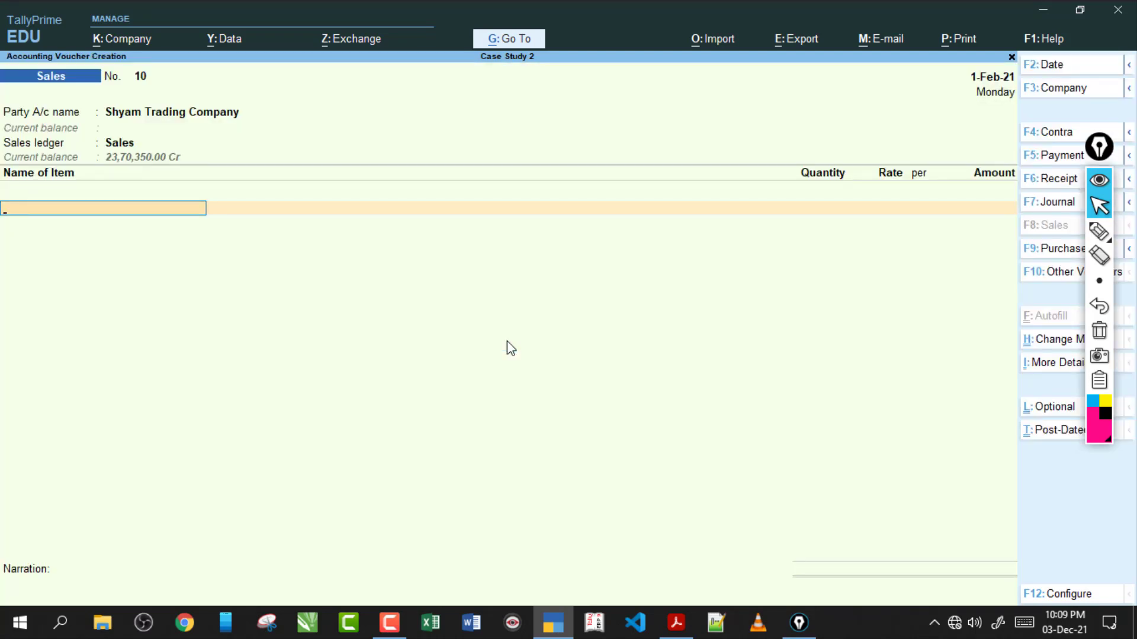
Consult the exercise and add Atta Chakki from the Nirmal Nagar location, 10 nos at a rate of 7,000
left_click(676, 622)
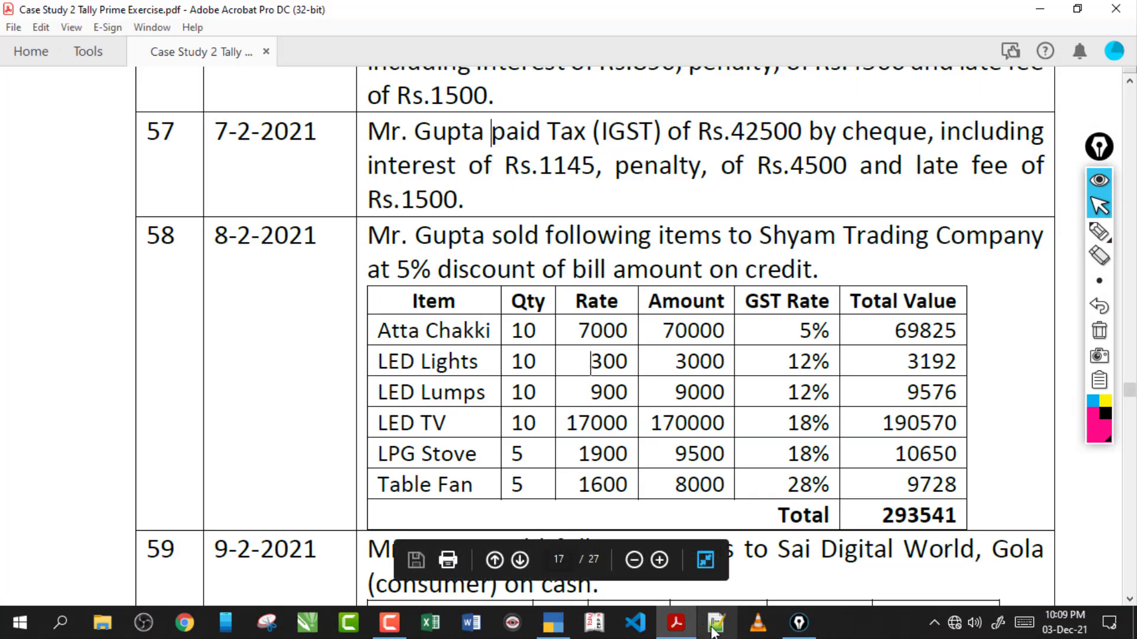
left_click(713, 628)
left_click(553, 622)
type("At")
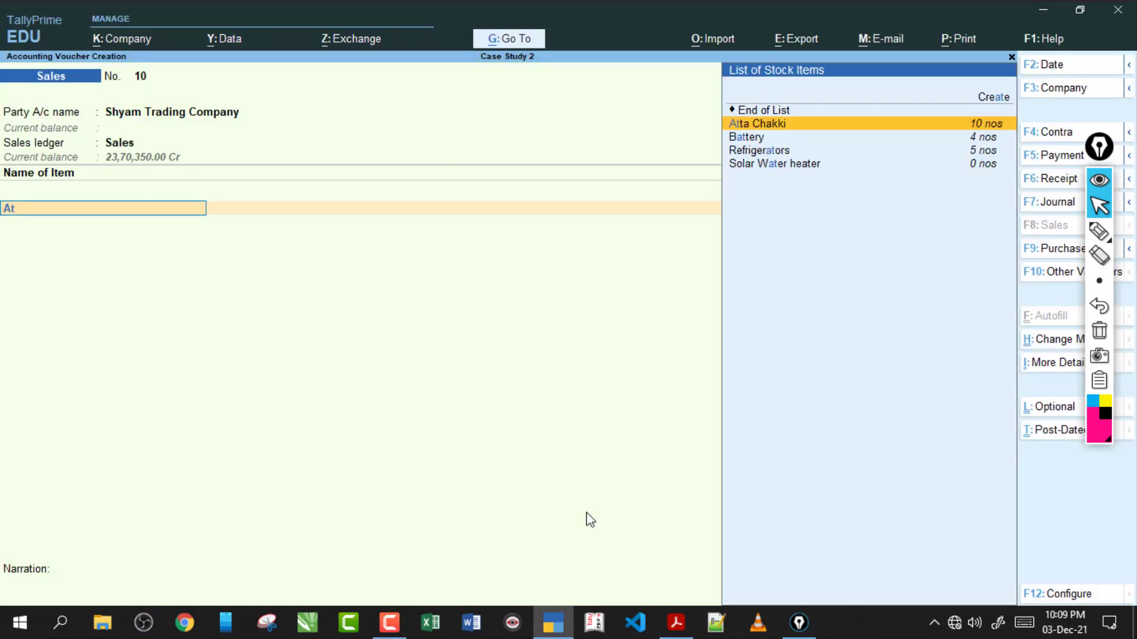
key("Return")
type("N")
key("Return")
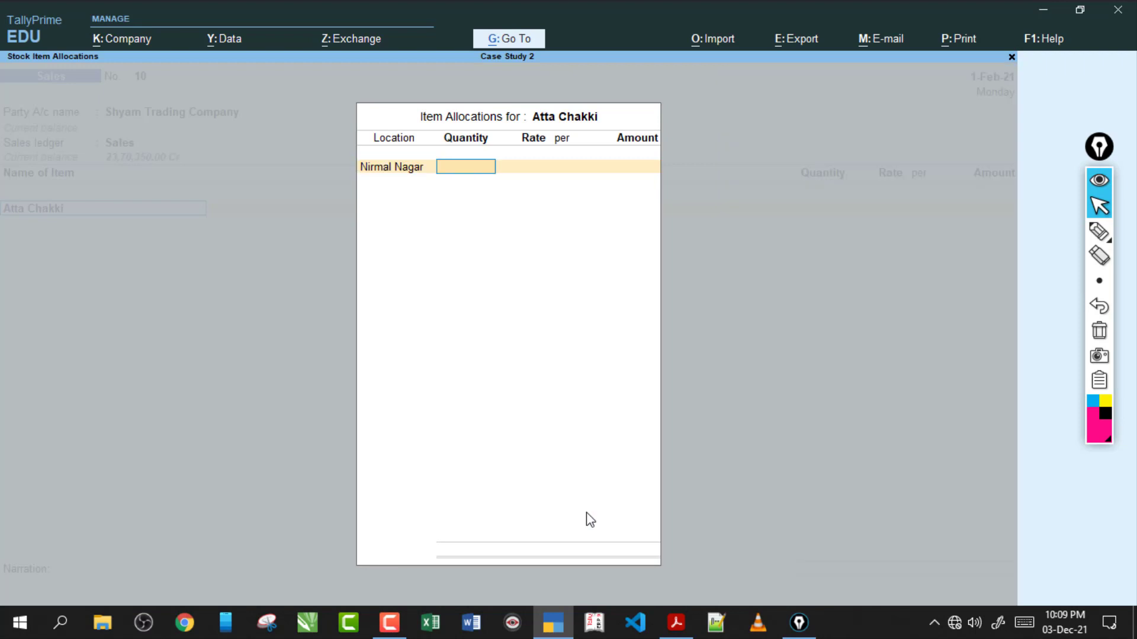
type("000")
key("Return")
key("Return")
key("Return")
key("Return")
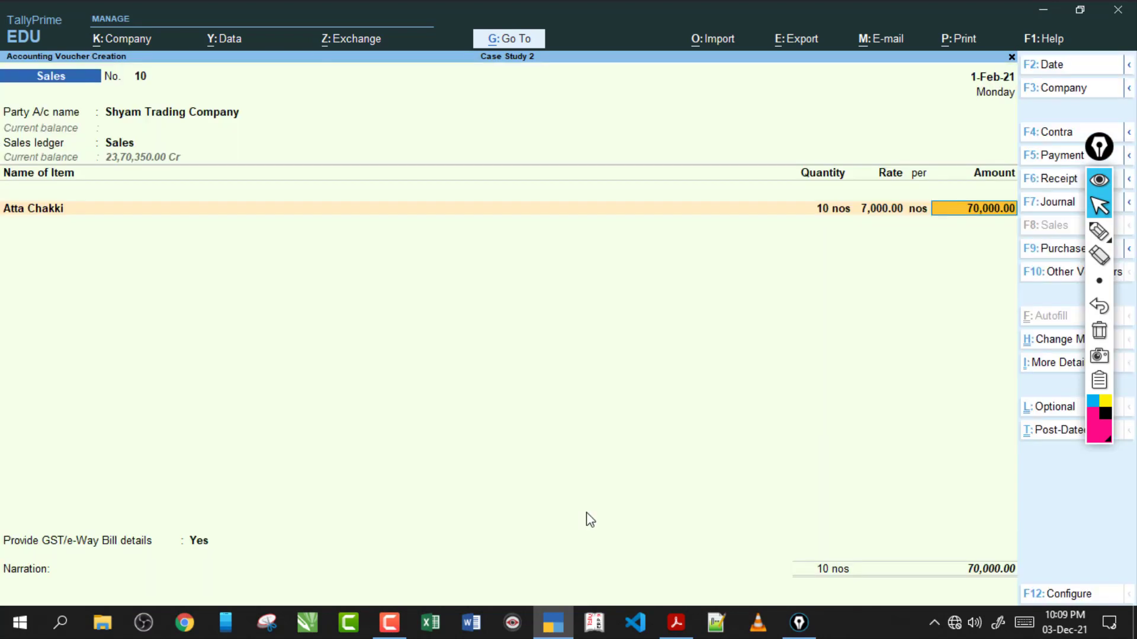
key("Return")
Check the remaining sale items in the PDF exercise and close the voucher's item list after Table Fan
left_click(675, 622)
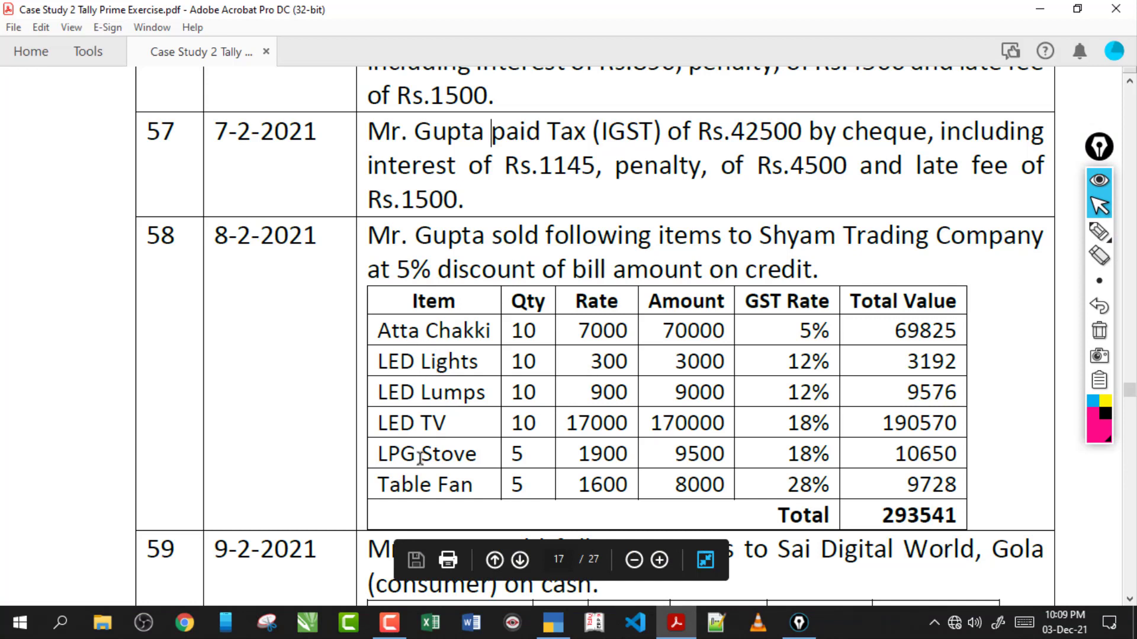
left_click(553, 622)
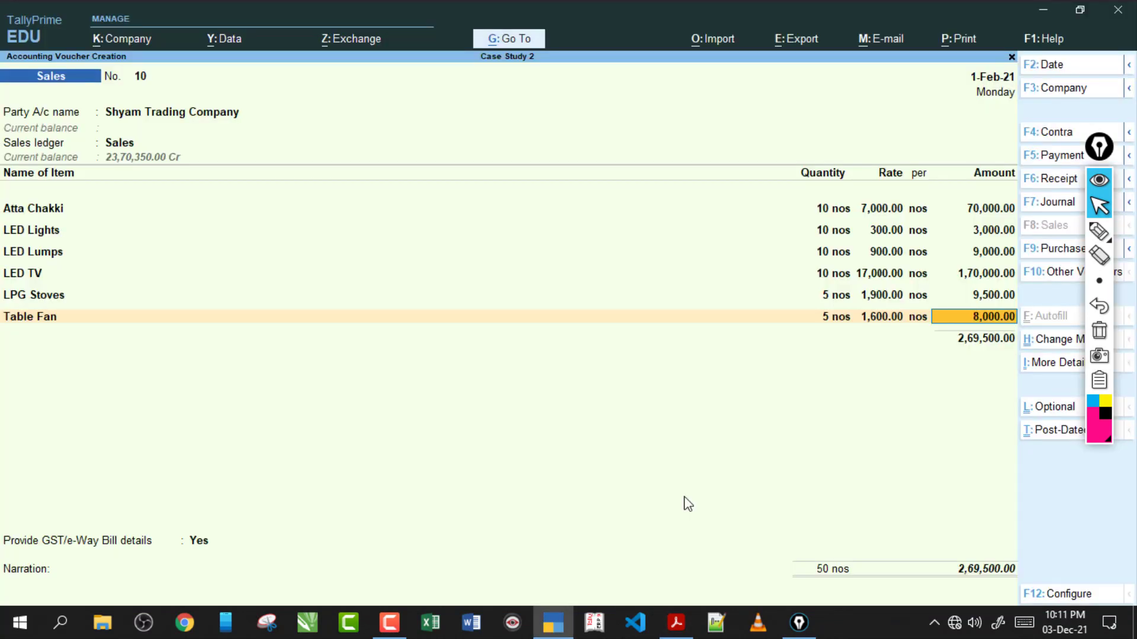
key("Return")
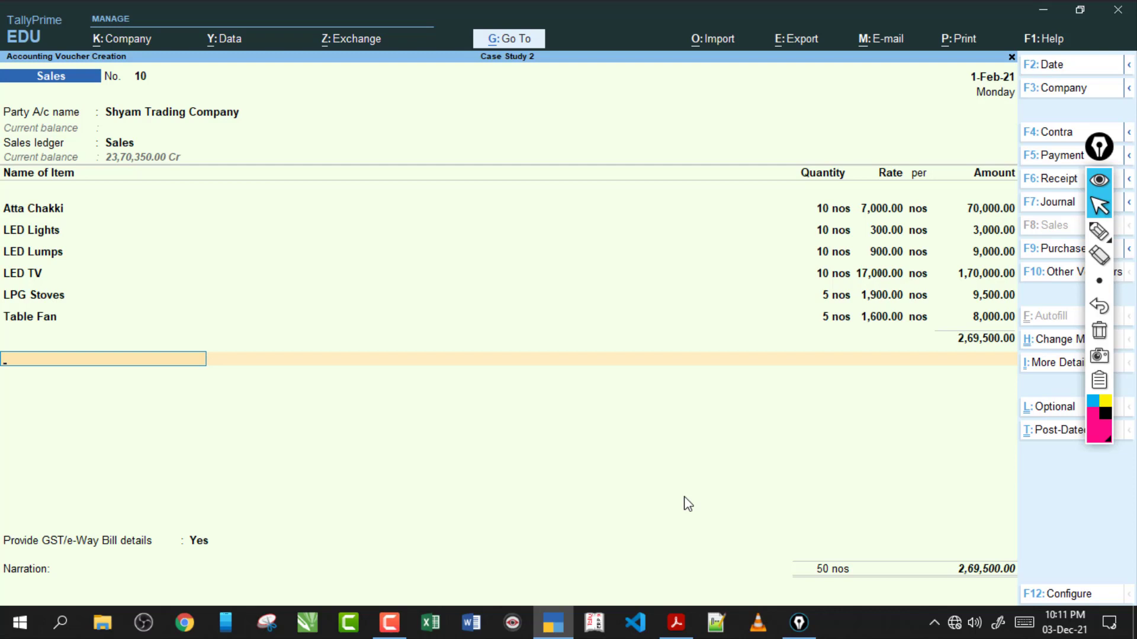
Filter the ledger accounts for discount ledgers on the line below the items and highlight Discount Exp
type("D")
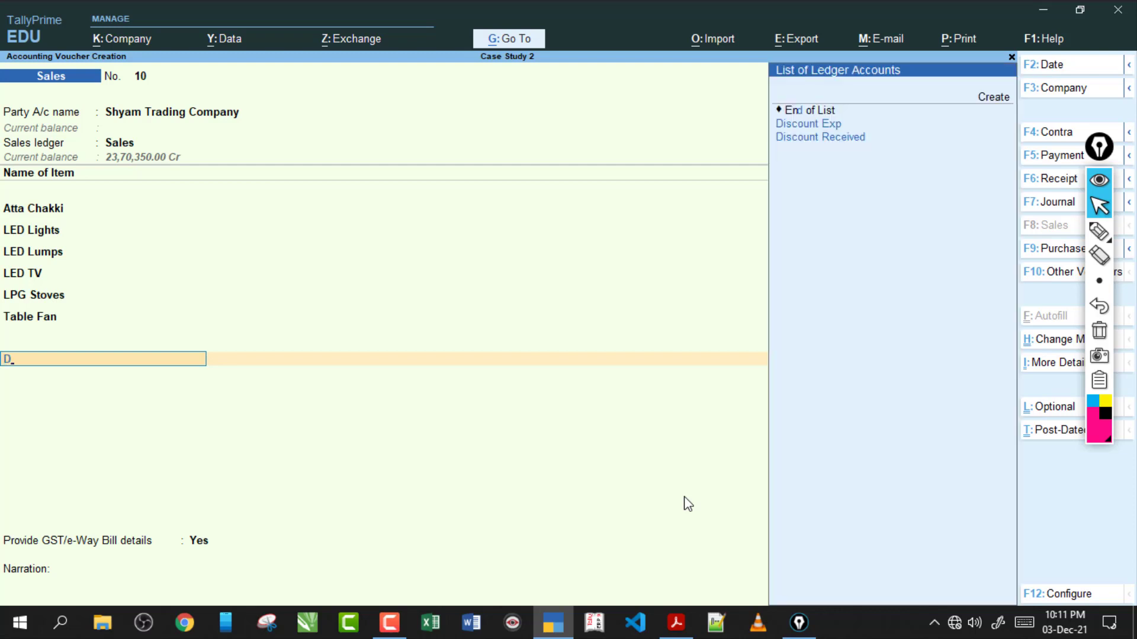
key("Down")
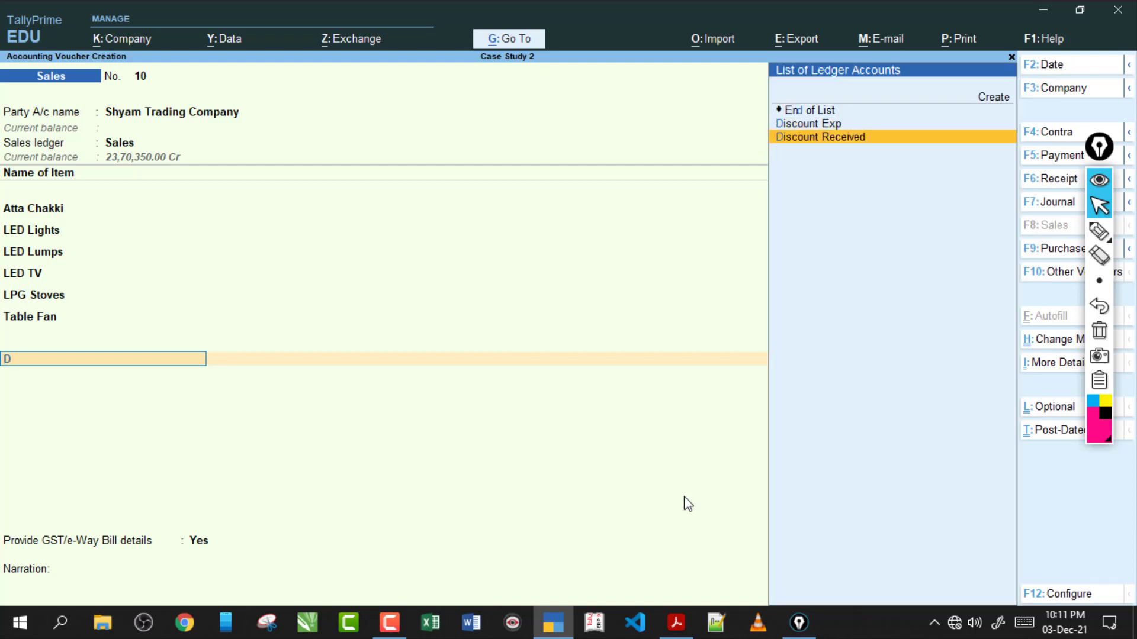
key("Up")
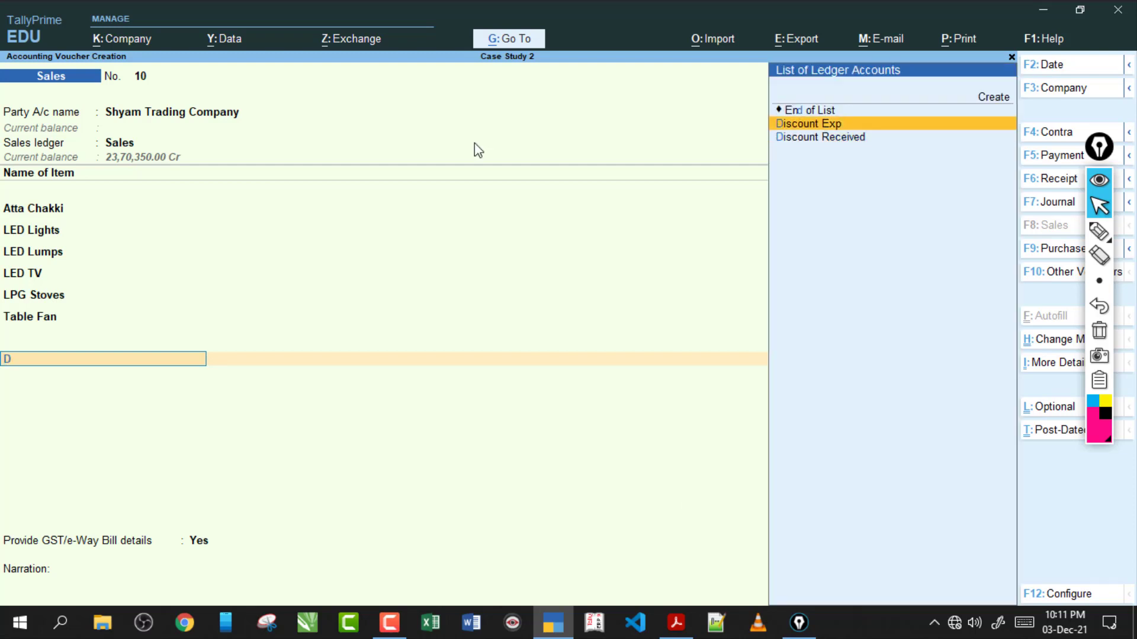
Mark Discount Exp and Discount Received with arrows and handwrite two discount-type notes, boxing the lower one
left_click(1099, 230)
mouse_move(731, 125)
left_mouse_down()
mouse_move(773, 123)
mouse_move(771, 148)
left_mouse_up()
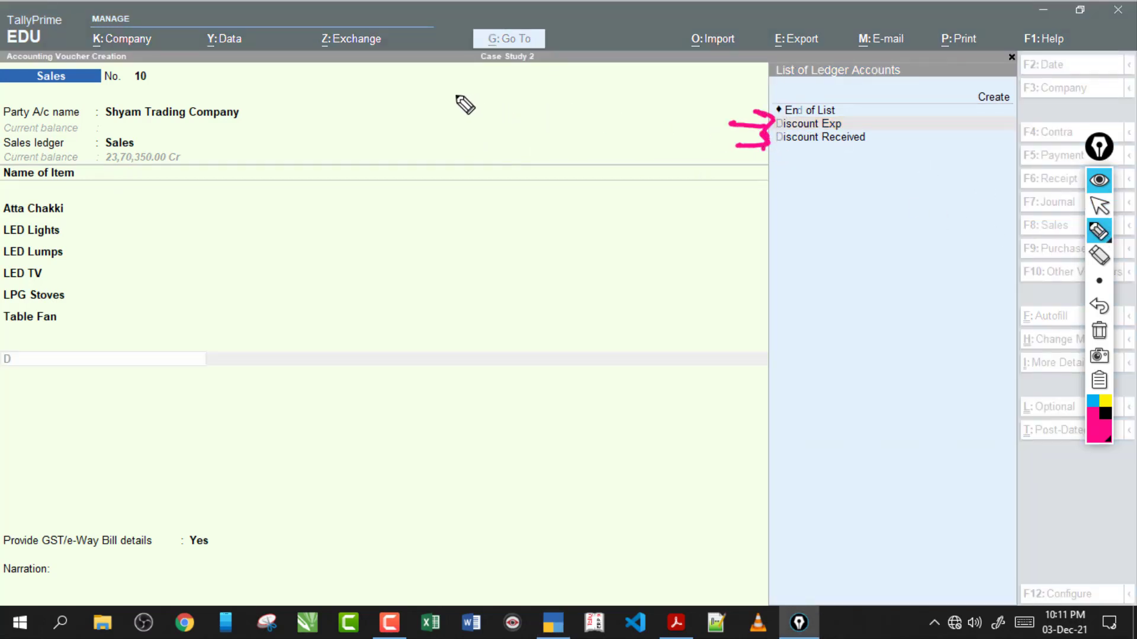
mouse_move(468, 94)
left_mouse_down()
mouse_move(520, 111)
mouse_move(559, 101)
left_mouse_up()
mouse_move(453, 155)
left_mouse_down()
mouse_move(475, 188)
mouse_move(574, 170)
left_mouse_up()
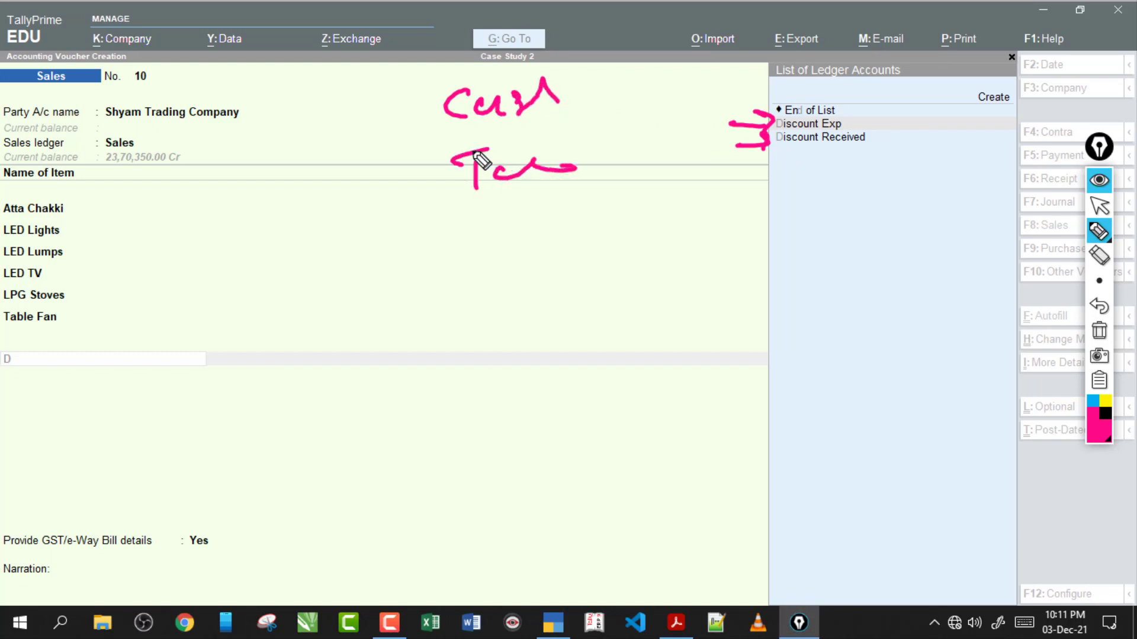
mouse_move(424, 149)
left_mouse_down()
mouse_move(596, 133)
mouse_move(434, 170)
mouse_move(426, 148)
left_mouse_up()
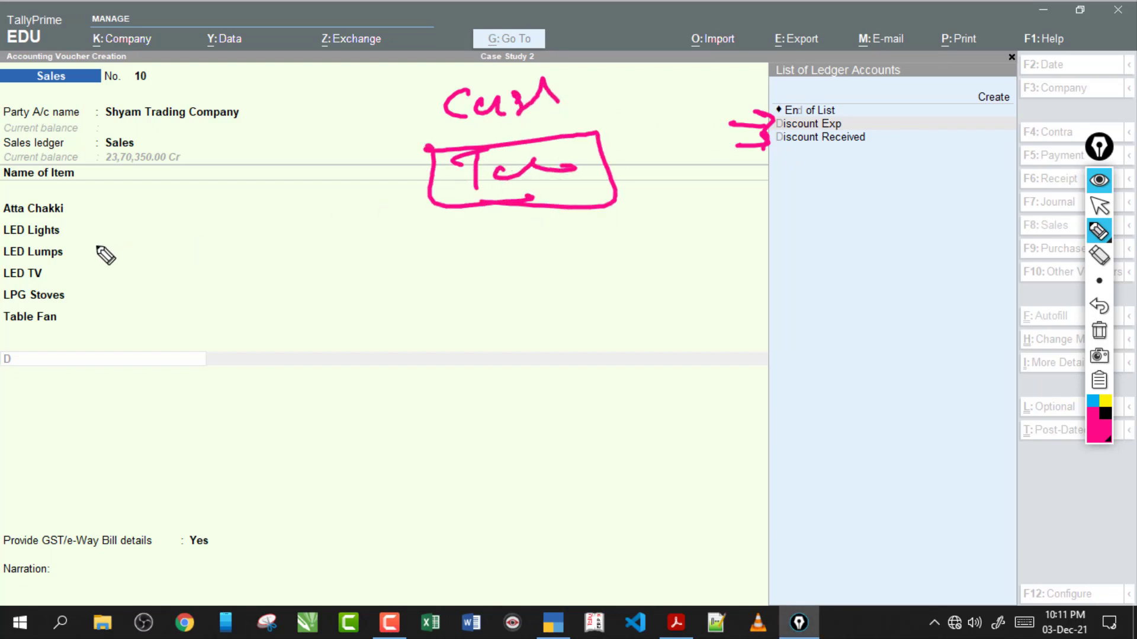
Draw a tick beside the items and an arrow from the boxed note, circle the upper note, and clear the annotations
left_click_drag(95, 242, 189, 227)
left_click_drag(429, 188, 317, 231)
left_click_drag(335, 181, 363, 214)
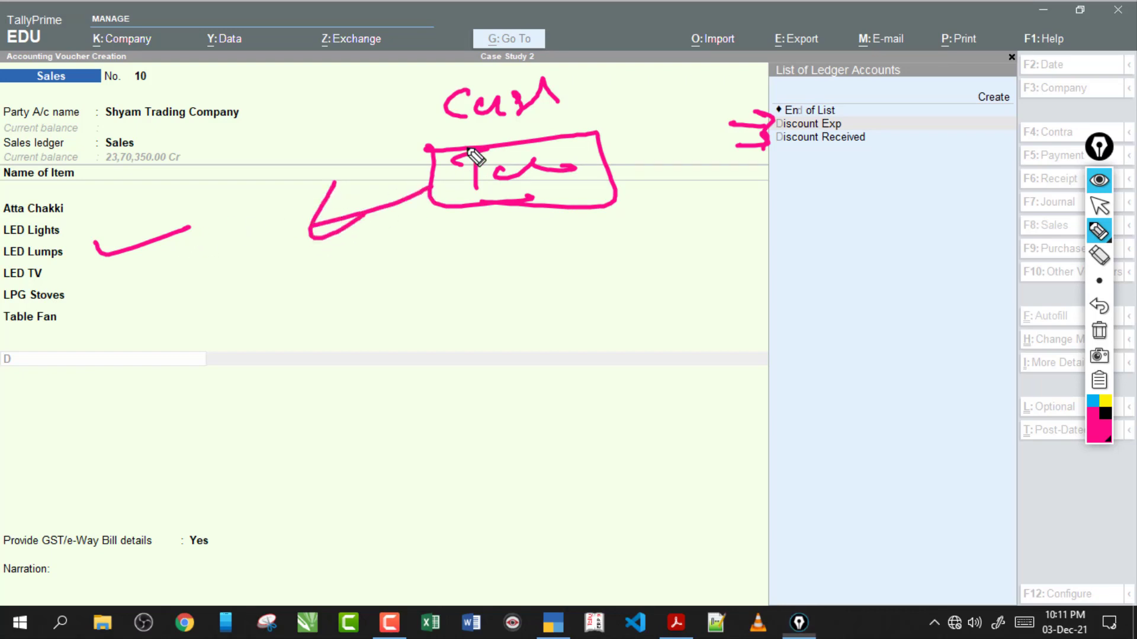
left_click_drag(398, 126, 500, 119)
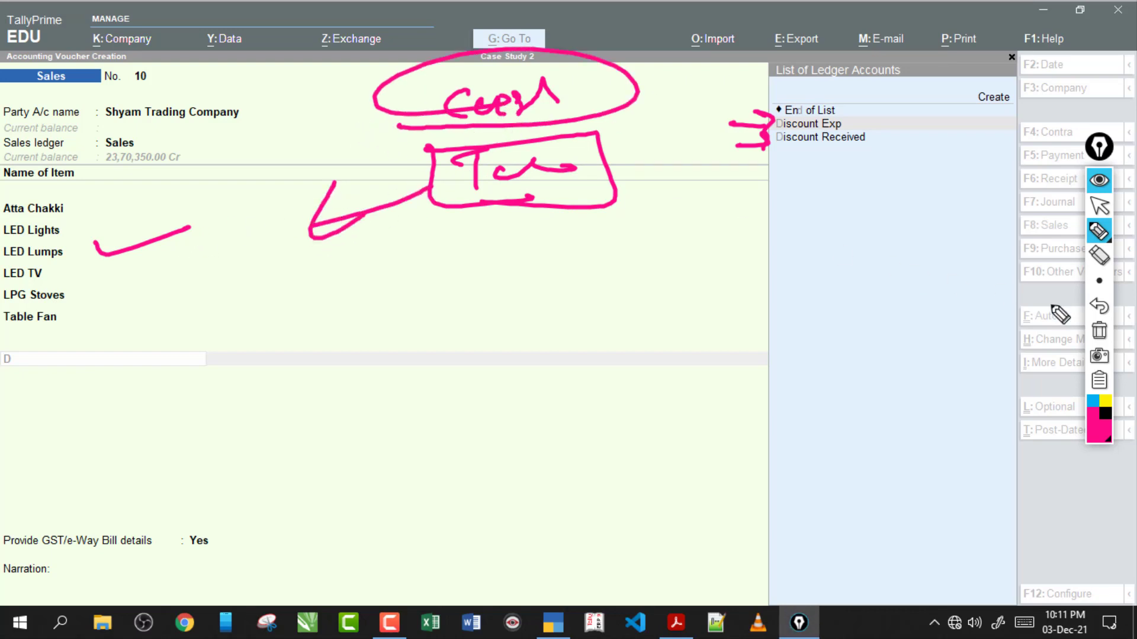
left_click(1099, 334)
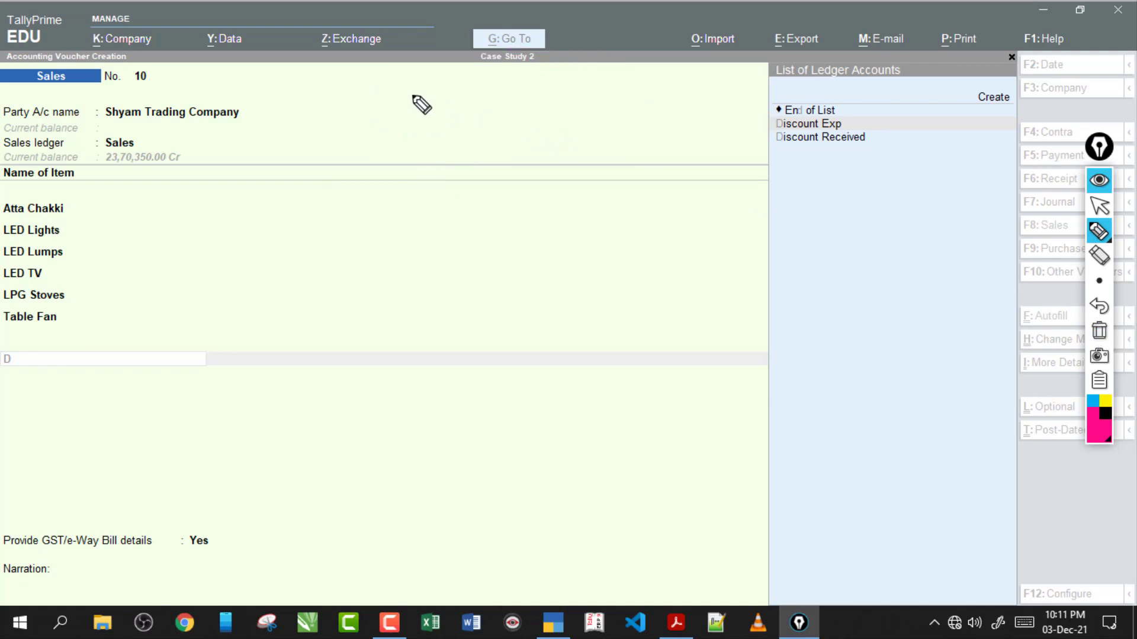
Handwrite the example number 500095 above the item list, circle and underline its last two digits, and draw an arrow beside them
mouse_move(423, 89)
left_mouse_down()
mouse_move(405, 120)
mouse_move(479, 99)
mouse_move(506, 99)
mouse_move(515, 114)
left_mouse_up()
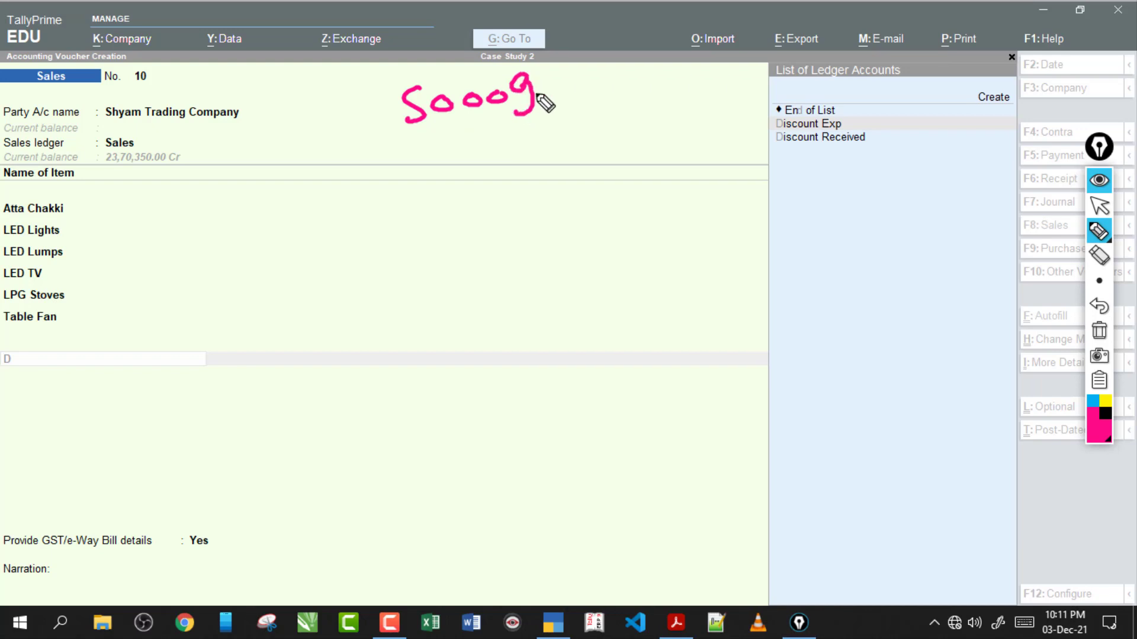
mouse_move(556, 72)
left_mouse_down()
mouse_move(563, 104)
mouse_move(536, 114)
mouse_move(599, 104)
mouse_move(516, 121)
left_mouse_up()
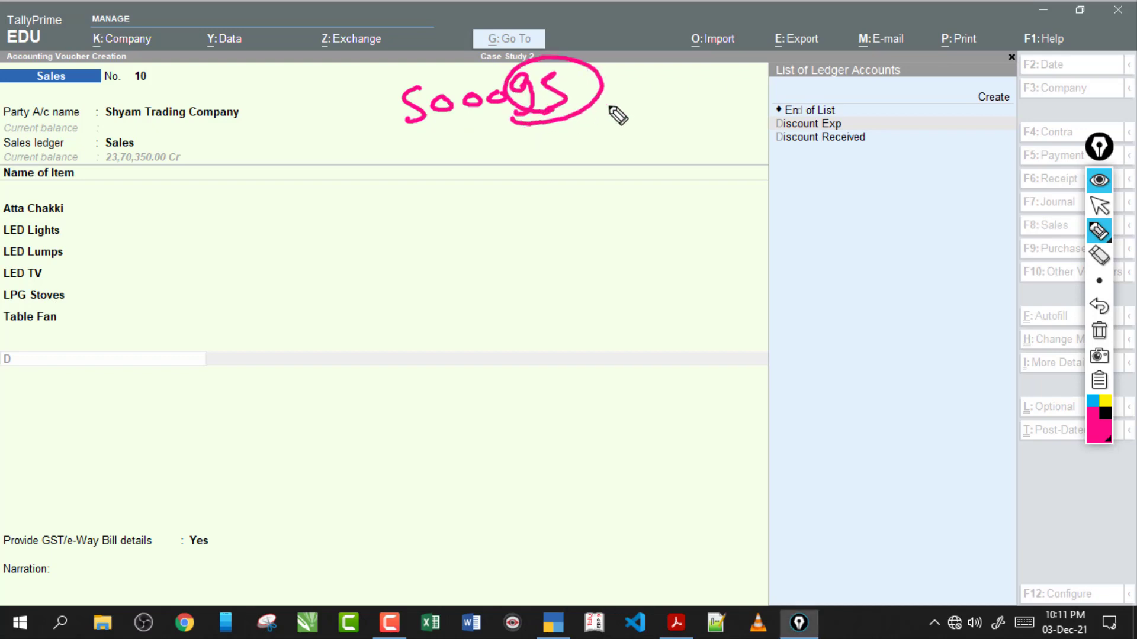
left_click_drag(616, 101, 652, 100)
left_click_drag(632, 87, 638, 116)
left_click_drag(511, 126, 635, 126)
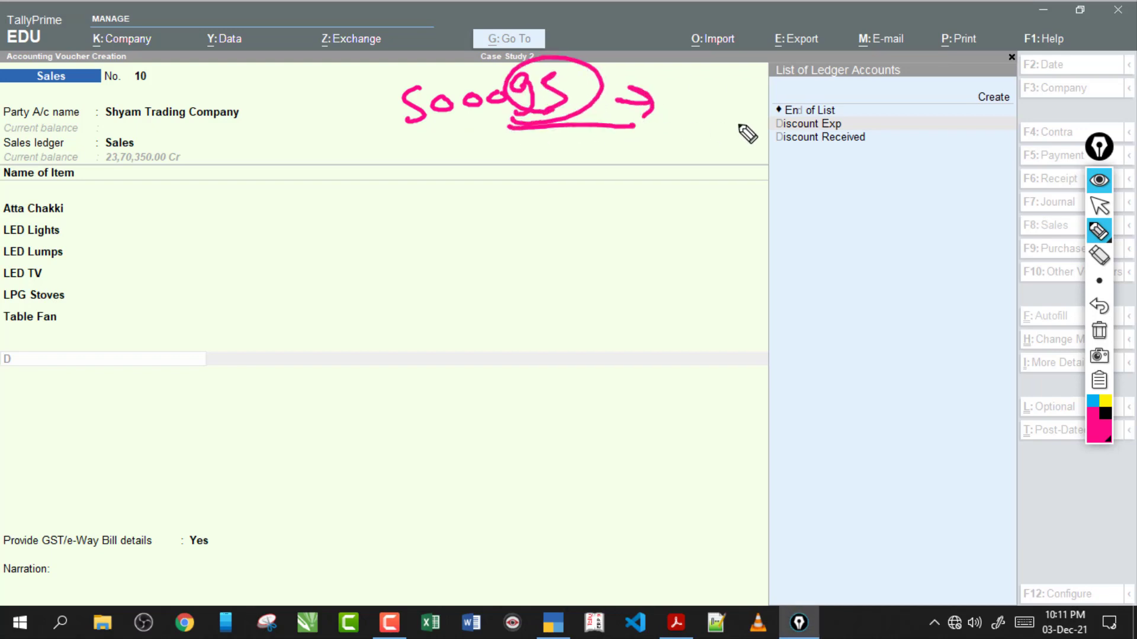
Mark Discount Exp with an arrow, underline the circled digits again, circle Discount Received, and clear the annotations
mouse_move(714, 122)
left_mouse_down()
mouse_move(763, 120)
mouse_move(753, 133)
left_mouse_up()
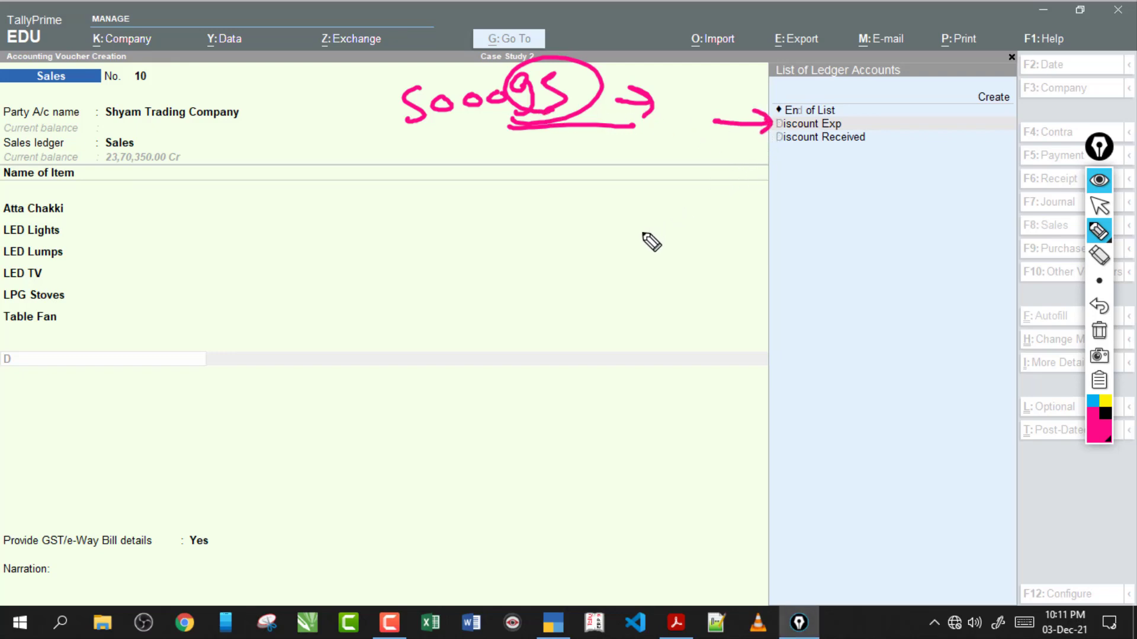
left_click_drag(504, 129, 616, 112)
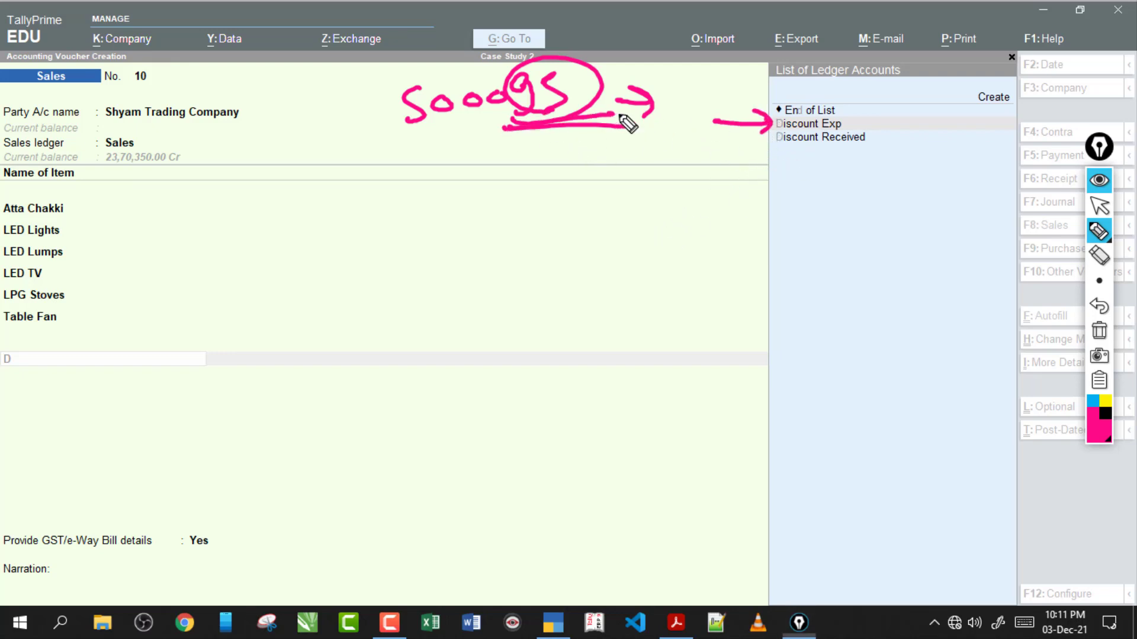
mouse_move(773, 153)
left_mouse_down()
mouse_move(842, 157)
mouse_move(807, 162)
left_mouse_up()
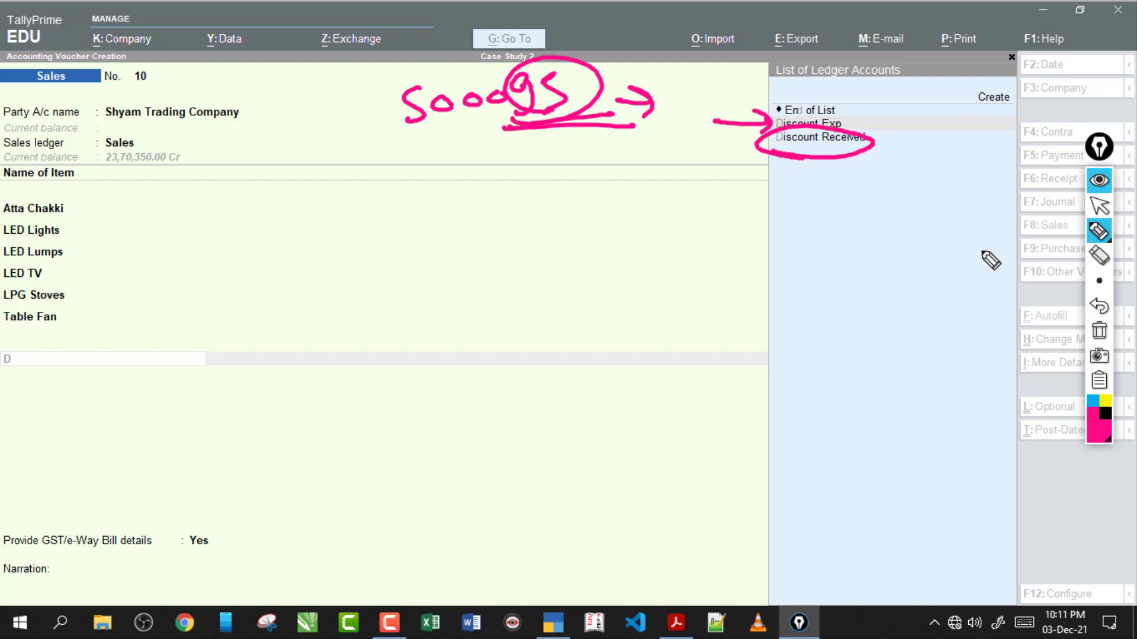
left_click(1099, 331)
left_click(1100, 207)
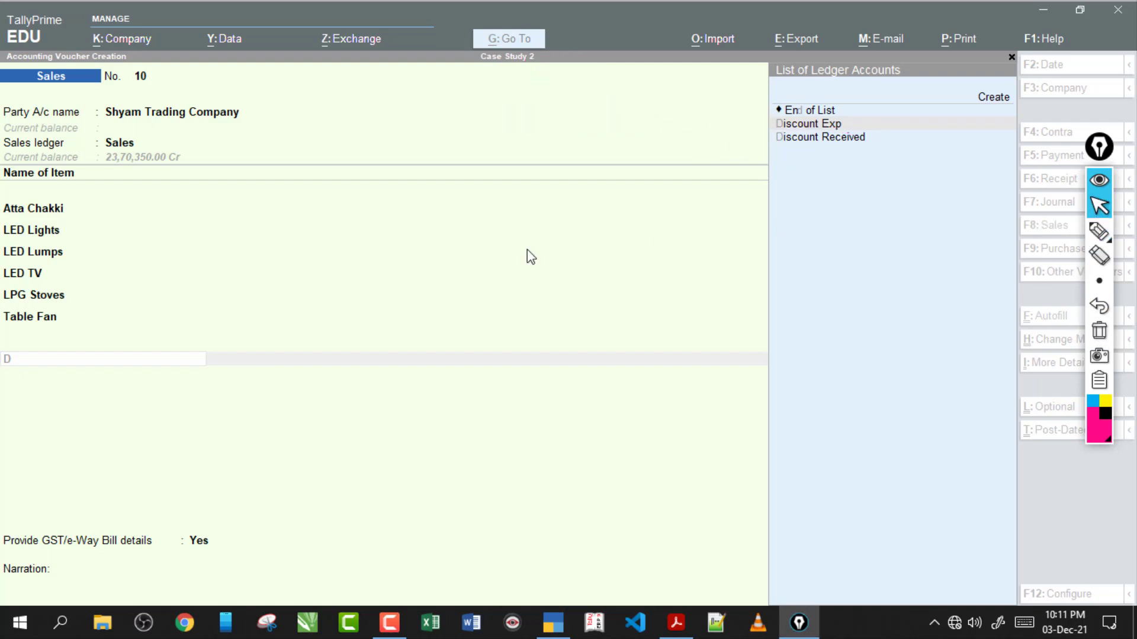
Clear the ledger filter on the line below the items and start a new ledger named Trade Discount
left_click(174, 367)
key("BackSpace")
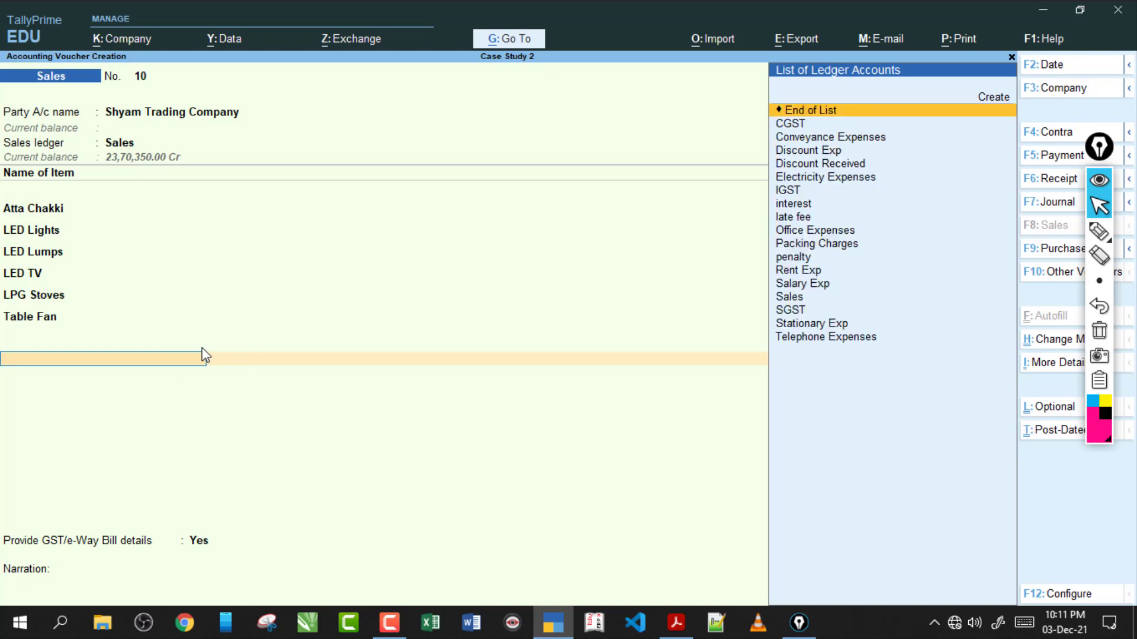
key("alt")
key("alt+c")
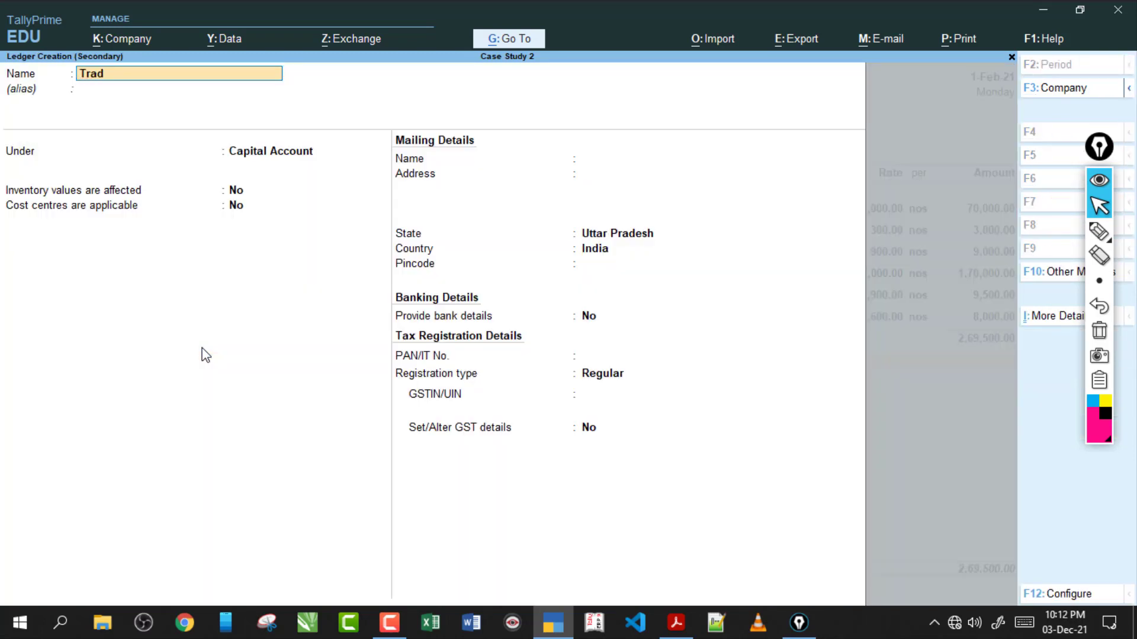
type("Trade Discount")
key("Return")
key("Return")
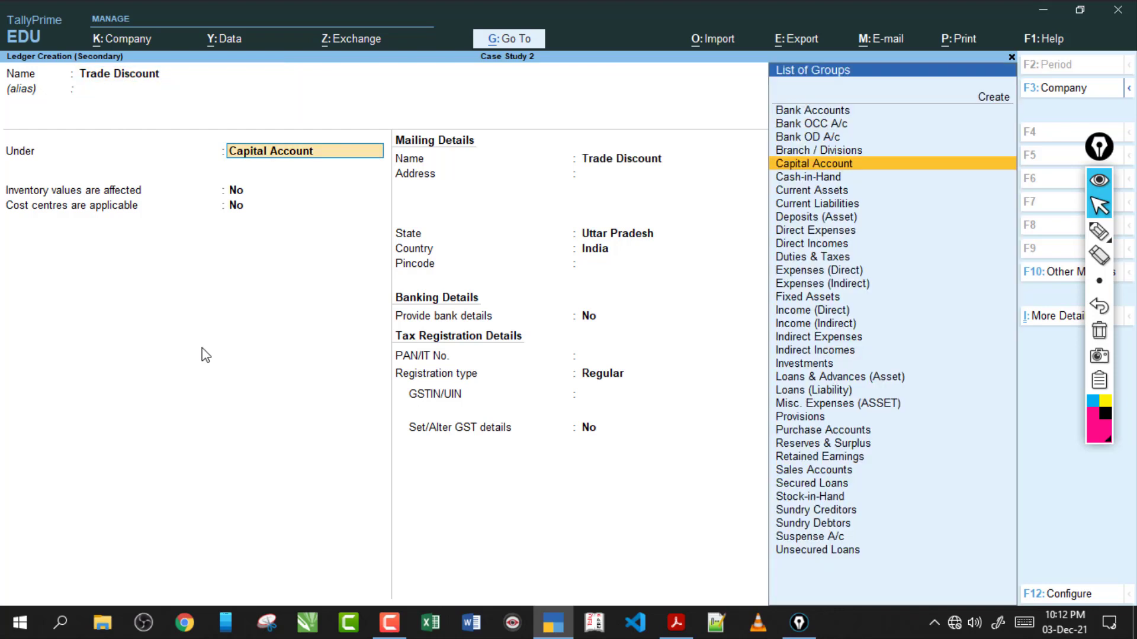
Place the Trade Discount ledger under Indirect Expenses, keeping the ledger type Not Applicable and inventory and cost centre options at No
type("In")
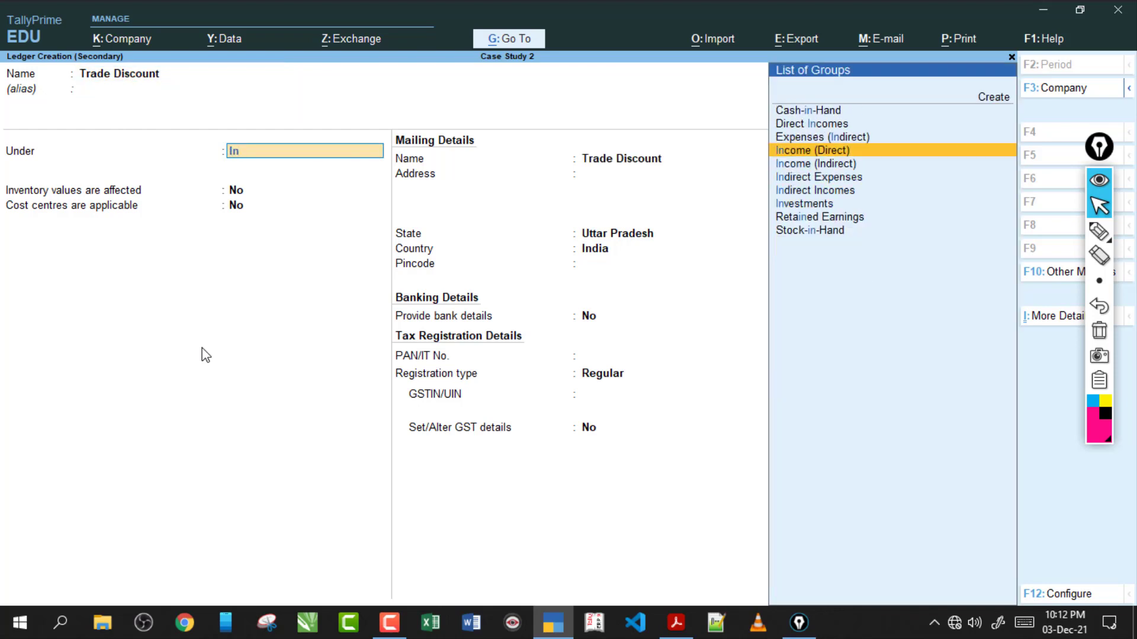
key("Down")
key("Down")
key("Return")
key("Return")
key("Return")
key("Return")
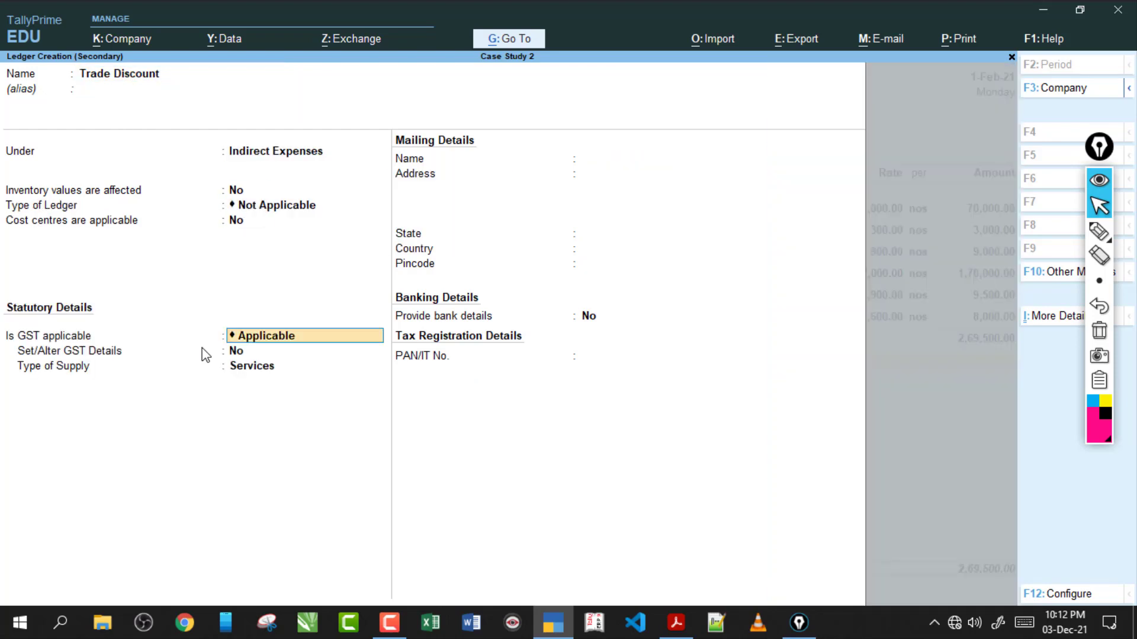
Set GST applicability to Not Applicable and include the Trade Discount ledger in the assessable value calculation for GST
type("N")
key("Return")
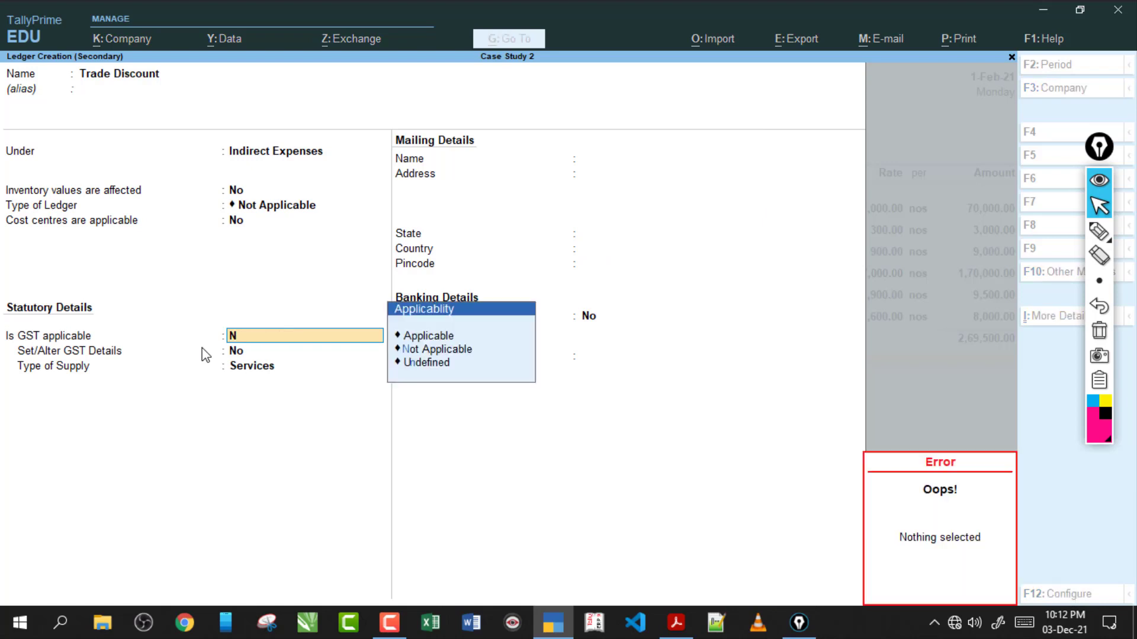
key("Up")
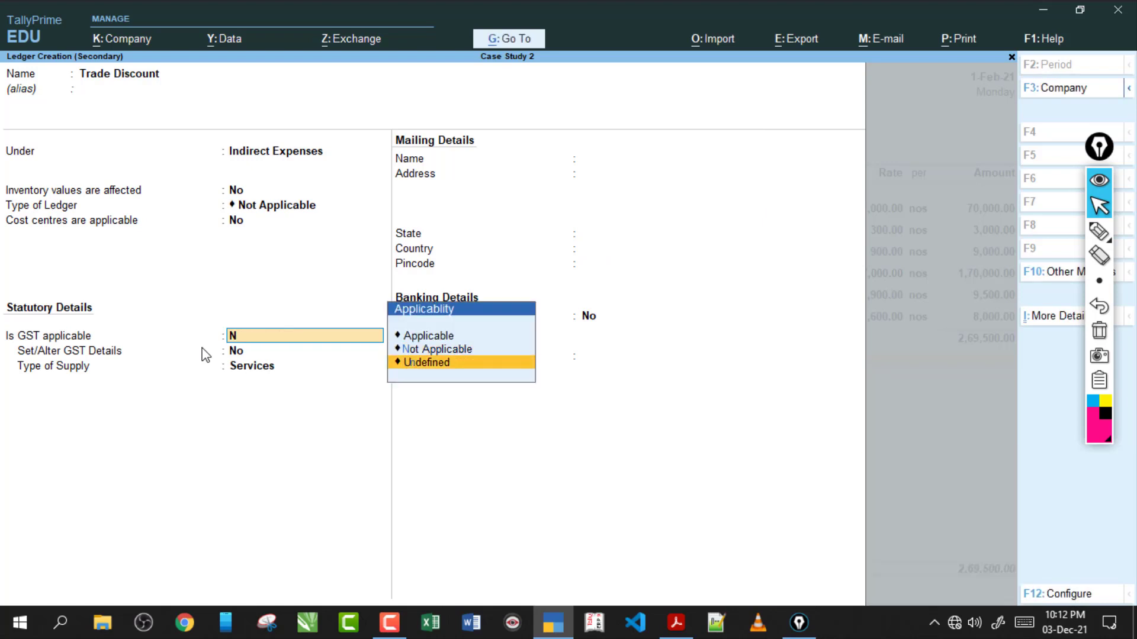
key("Up")
key("Return")
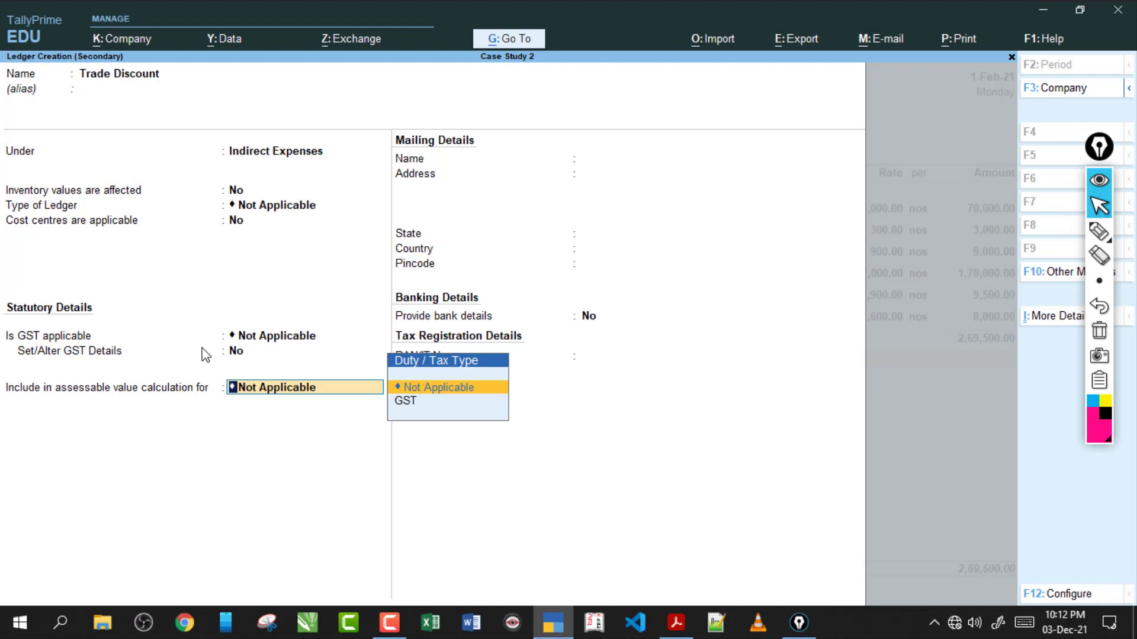
key("Down")
key("Return")
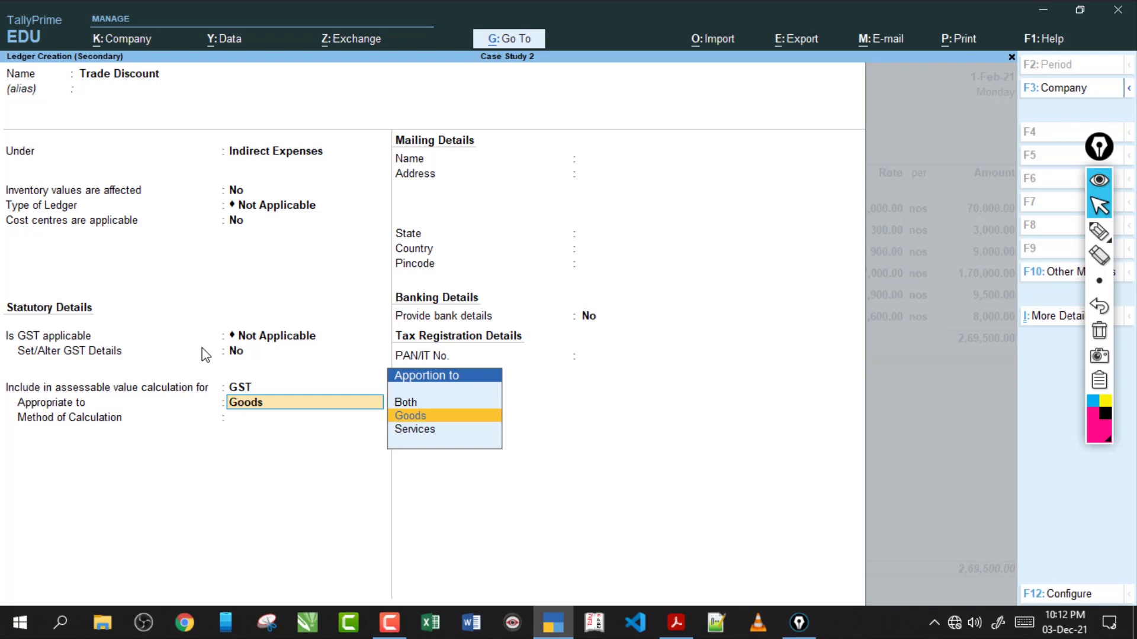
Outline the item amounts and their subtotal with the pen, handwrite notes beneath them, and clear the annotations
left_click(1098, 232)
mouse_move(936, 197)
left_mouse_down()
mouse_move(965, 196)
mouse_move(1023, 259)
mouse_move(955, 305)
left_mouse_up()
mouse_move(943, 189)
left_mouse_down()
mouse_move(934, 255)
mouse_move(977, 284)
left_mouse_up()
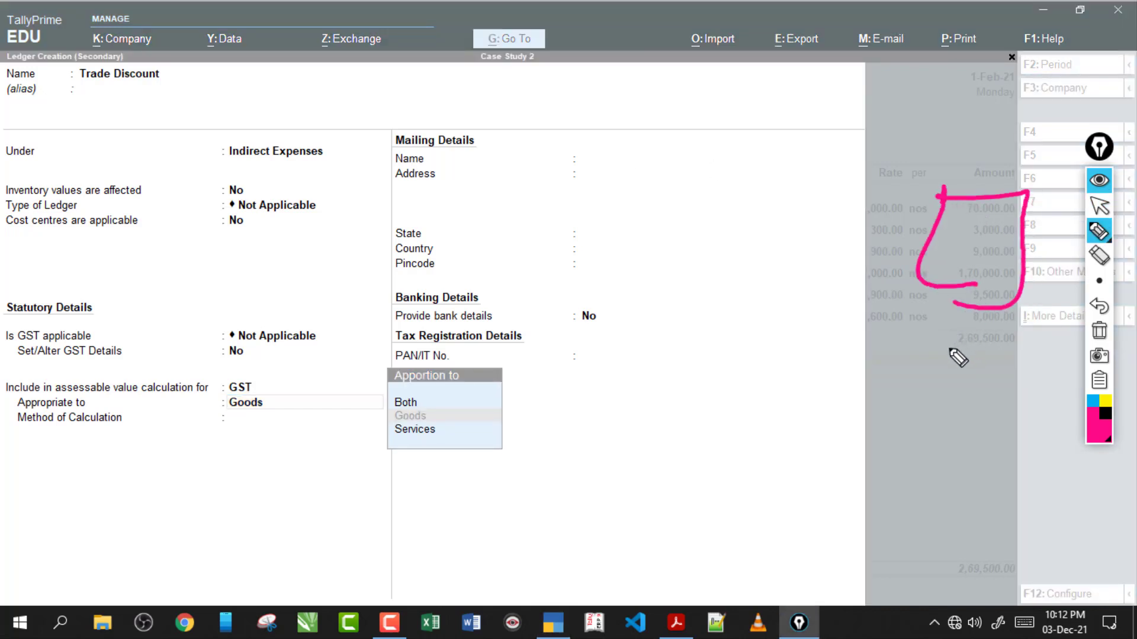
mouse_move(932, 327)
left_mouse_down()
mouse_move(1028, 350)
mouse_move(983, 363)
mouse_move(1002, 355)
left_mouse_up()
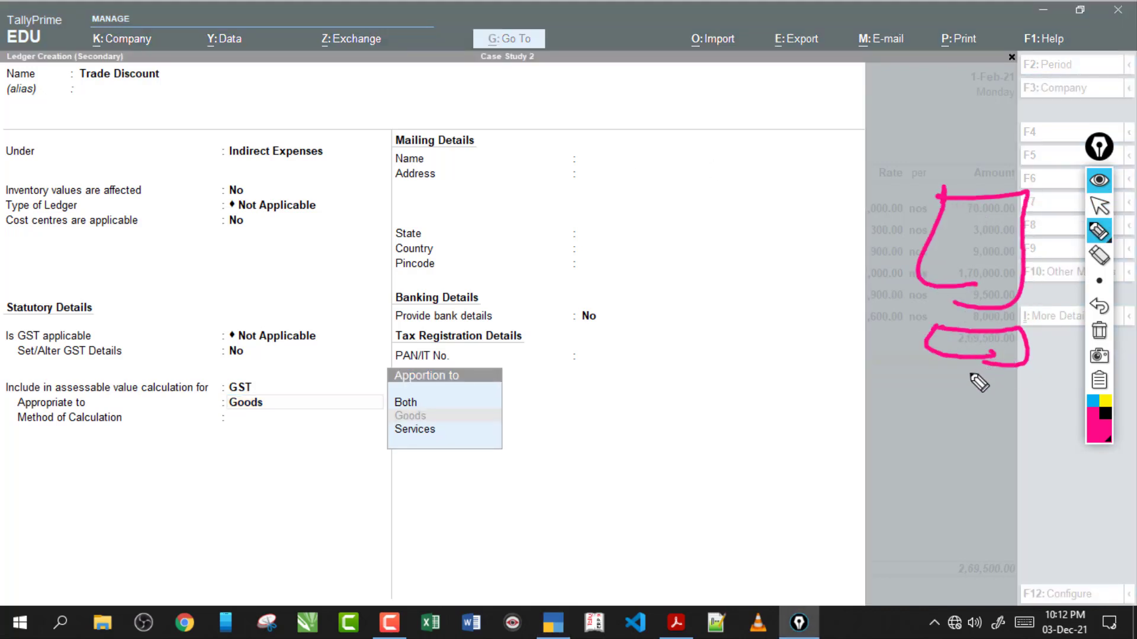
mouse_move(923, 375)
left_mouse_down()
mouse_move(948, 378)
mouse_move(952, 391)
mouse_move(928, 398)
mouse_move(974, 398)
left_mouse_up()
left_click(991, 391)
left_click_drag(891, 391, 1065, 410)
mouse_move(929, 438)
left_mouse_down()
mouse_move(962, 459)
mouse_move(974, 450)
left_mouse_up()
left_click_drag(1022, 440, 1001, 467)
left_click(1100, 331)
left_click(1100, 206)
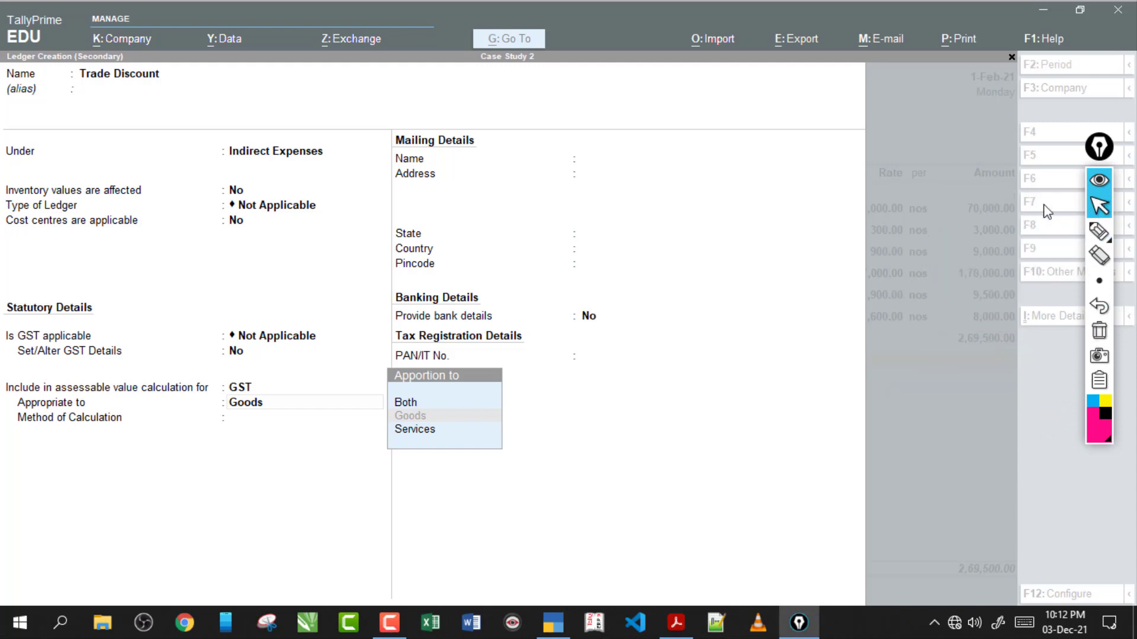
Appropriate the discount to Goods with the calculation method Based on Value, and save the Trade Discount ledger
left_click(443, 417)
left_click(443, 418)
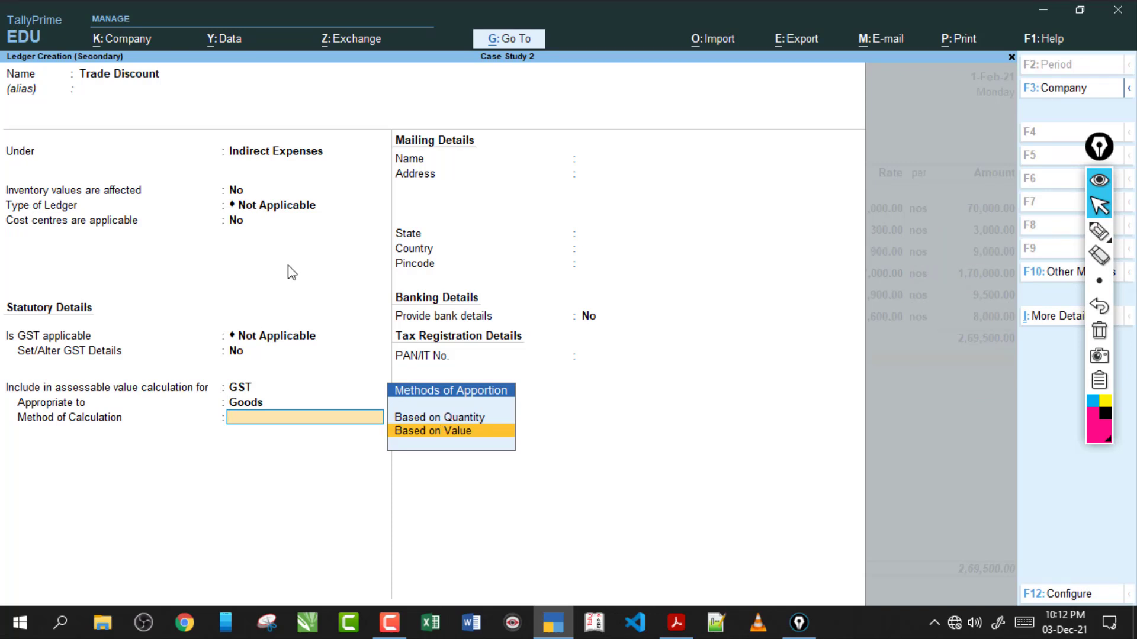
key("Return")
key("Return")
key("Return")
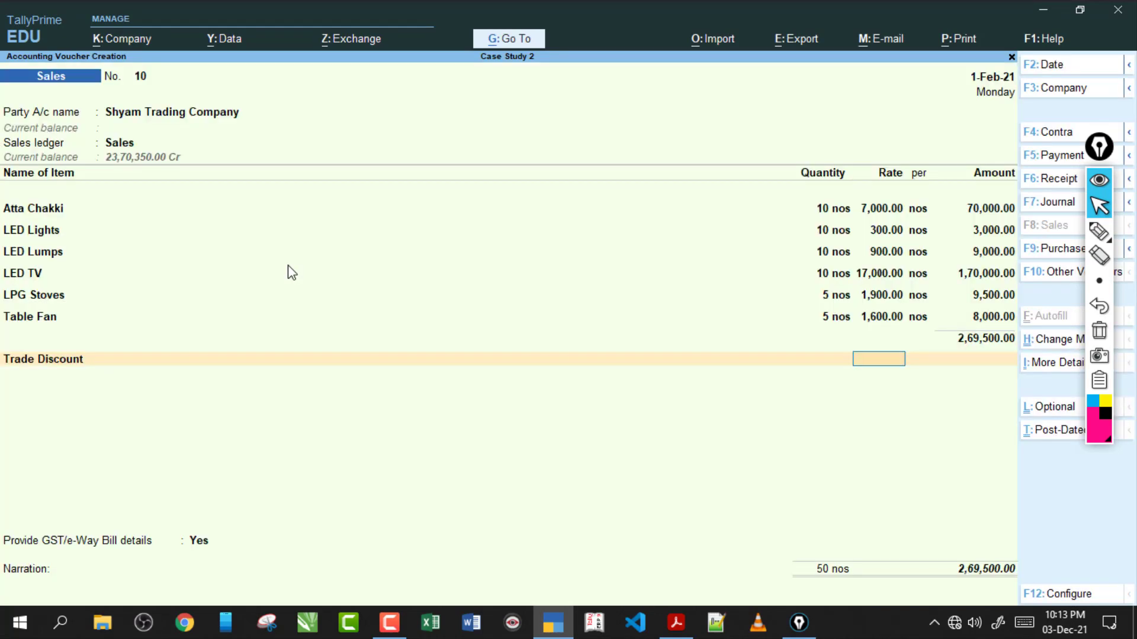
Handwrite a note beside Trade Discount, a minus sign in its rate field and 2000 in the amount column, and clear the annotations
left_click(1099, 231)
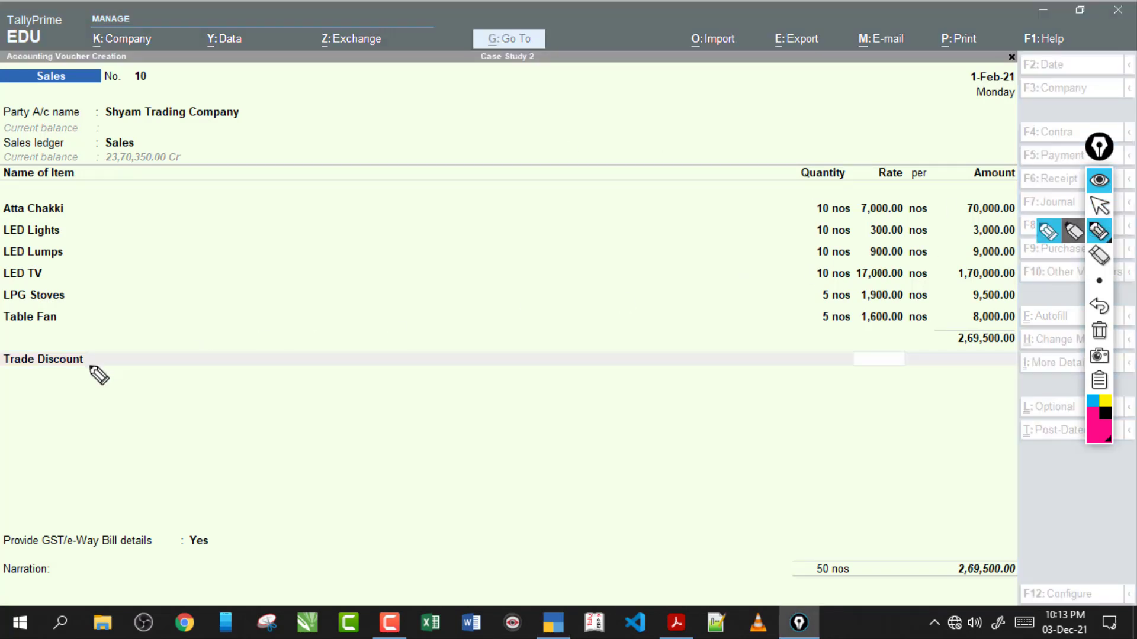
mouse_move(83, 387)
left_mouse_down()
mouse_move(98, 363)
mouse_move(153, 370)
mouse_move(159, 386)
left_mouse_up()
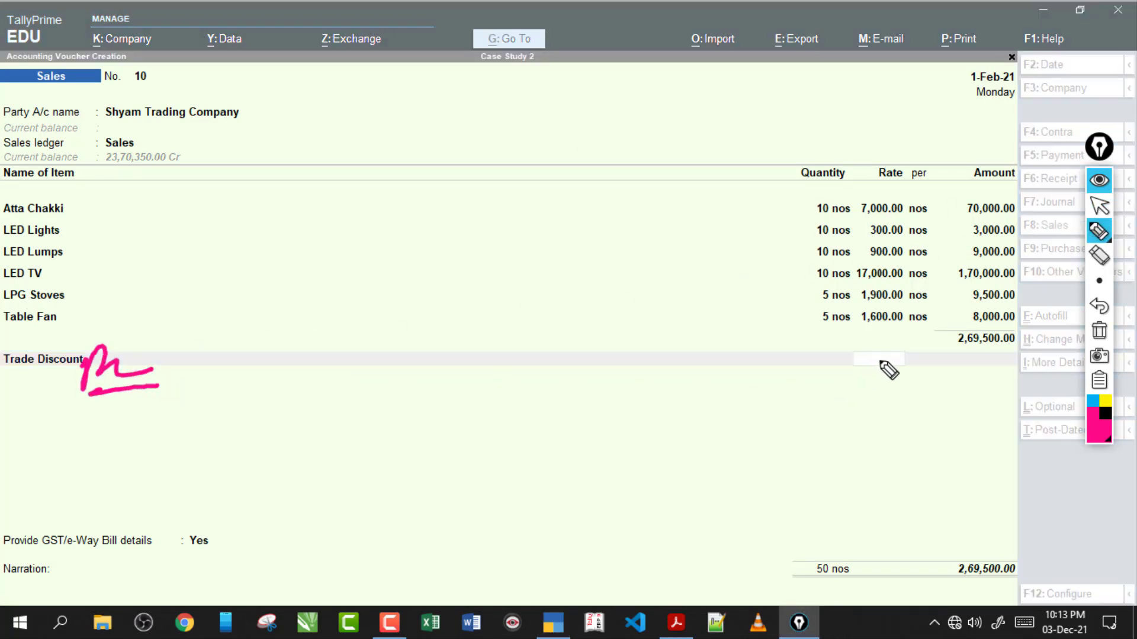
left_click_drag(861, 361, 1046, 363)
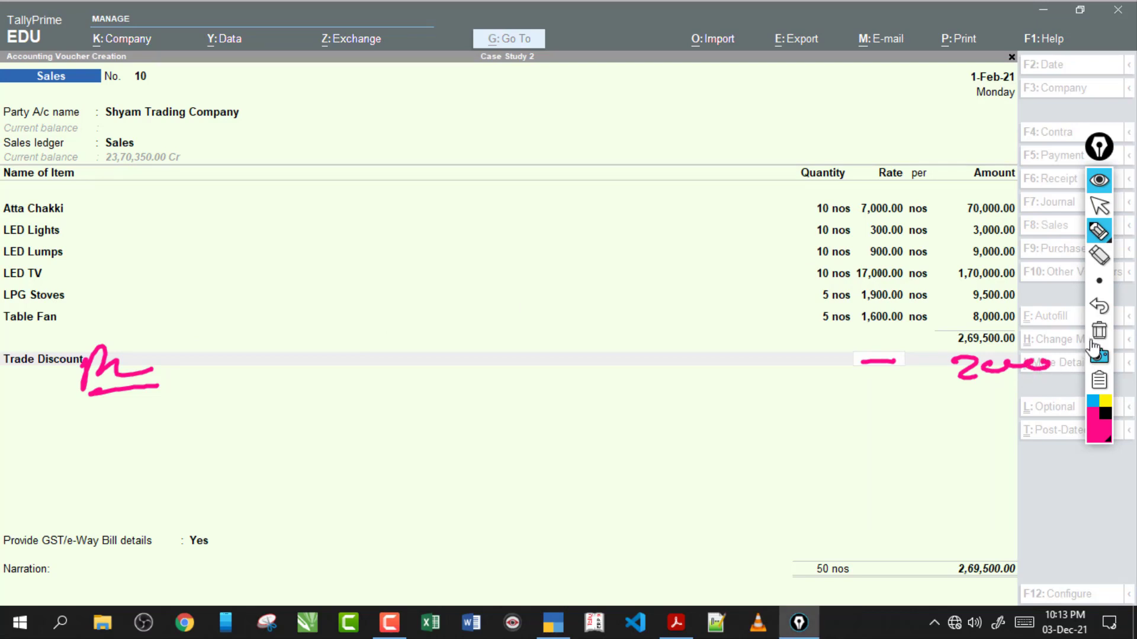
left_click(1099, 331)
Set the Trade Discount rate to -5 percent
left_click(1102, 207)
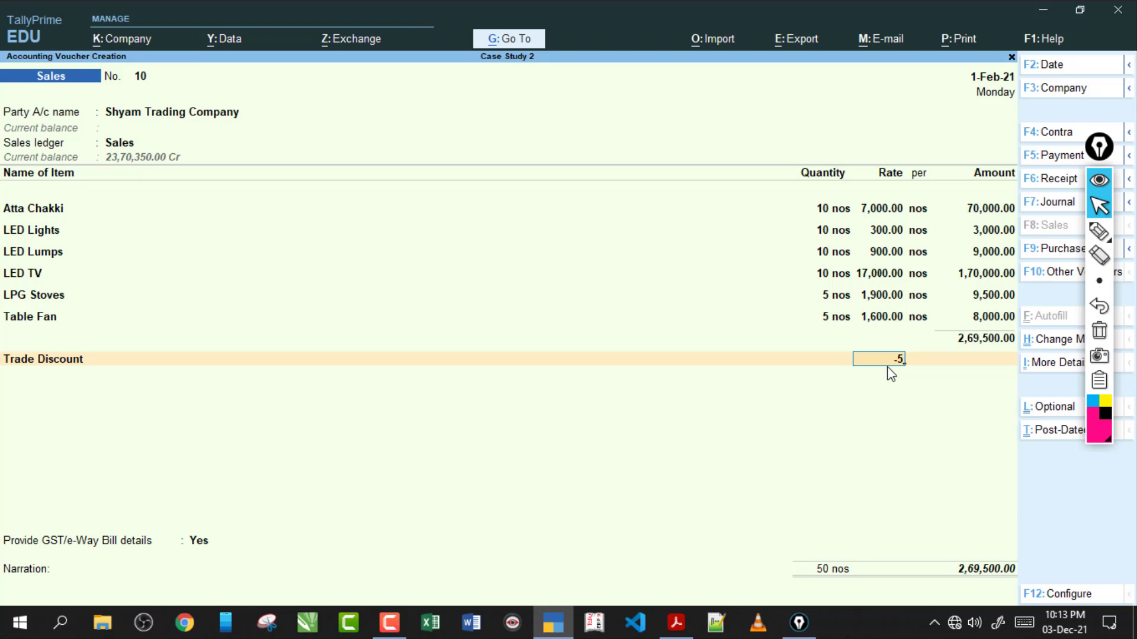
key("Return")
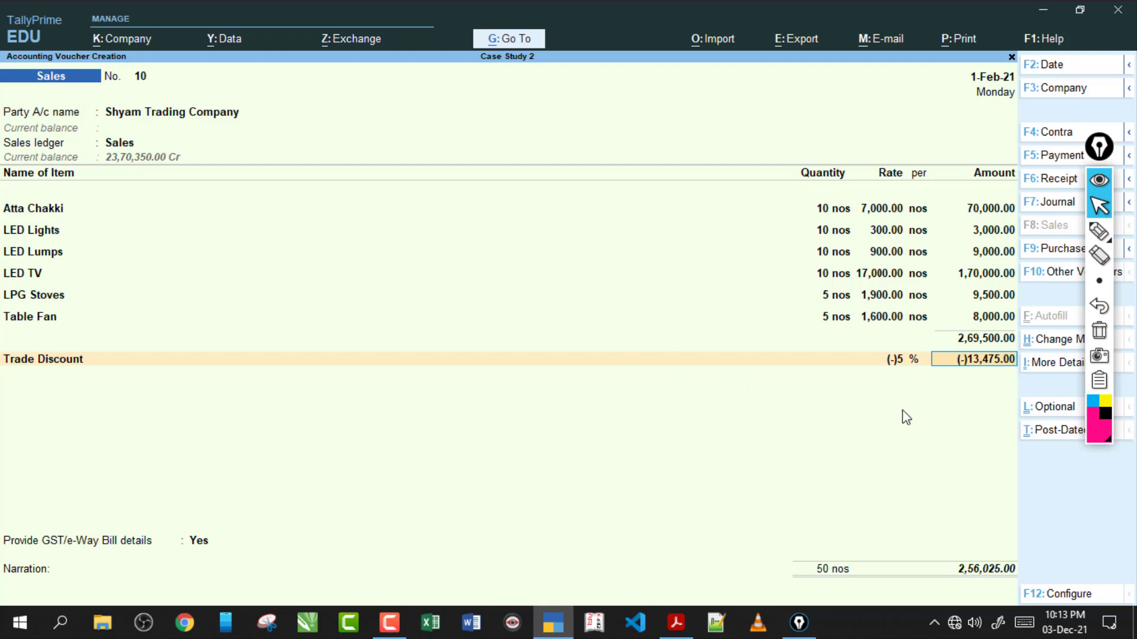
Handwrite 5% beside a bracket along the item quantities, circle the voucher total, and clear the annotations
left_click(1099, 231)
mouse_move(773, 200)
left_mouse_down()
mouse_move(787, 295)
mouse_move(749, 299)
mouse_move(773, 201)
mouse_move(701, 247)
left_mouse_up()
left_click_drag(734, 244, 747, 221)
left_click(758, 232)
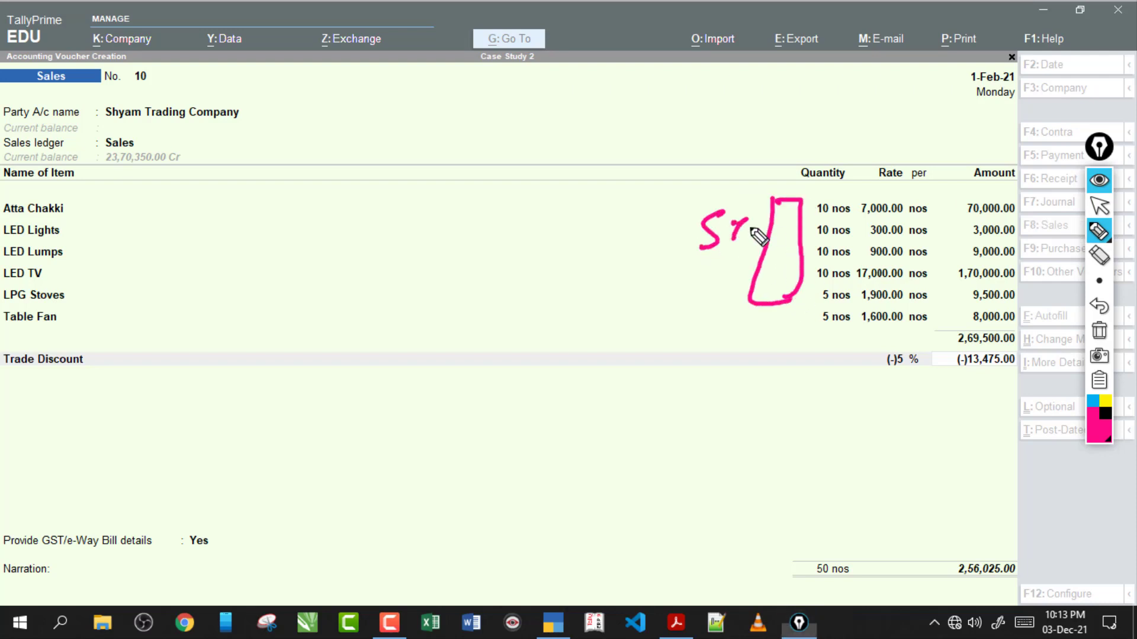
mouse_move(950, 543)
left_mouse_down()
mouse_move(1054, 581)
mouse_move(939, 584)
mouse_move(1007, 588)
left_mouse_up()
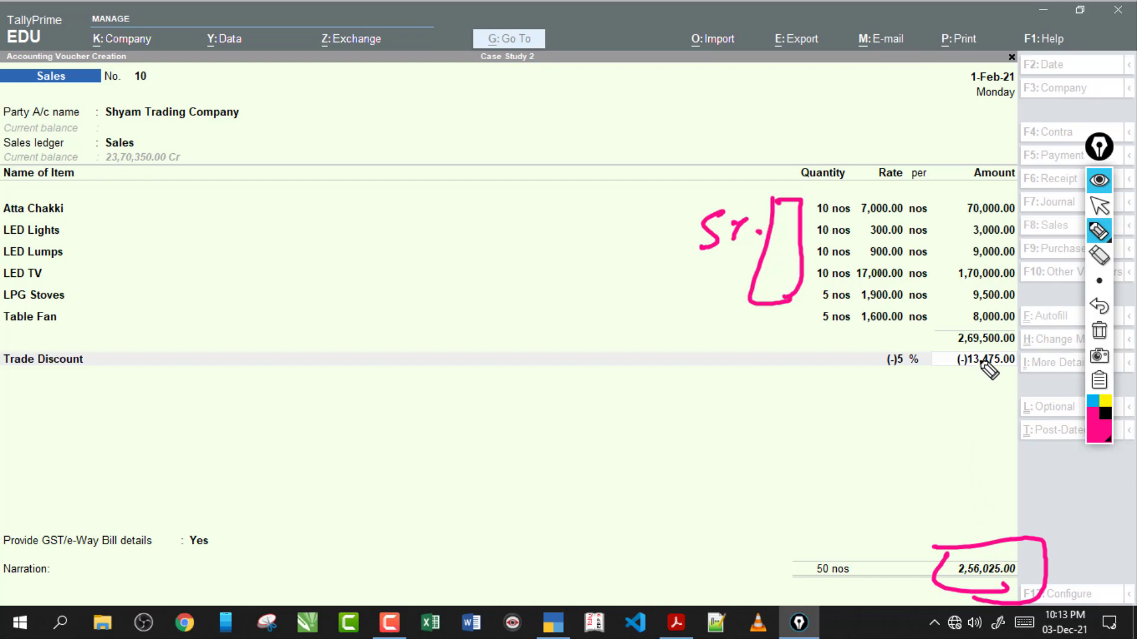
left_click(1099, 330)
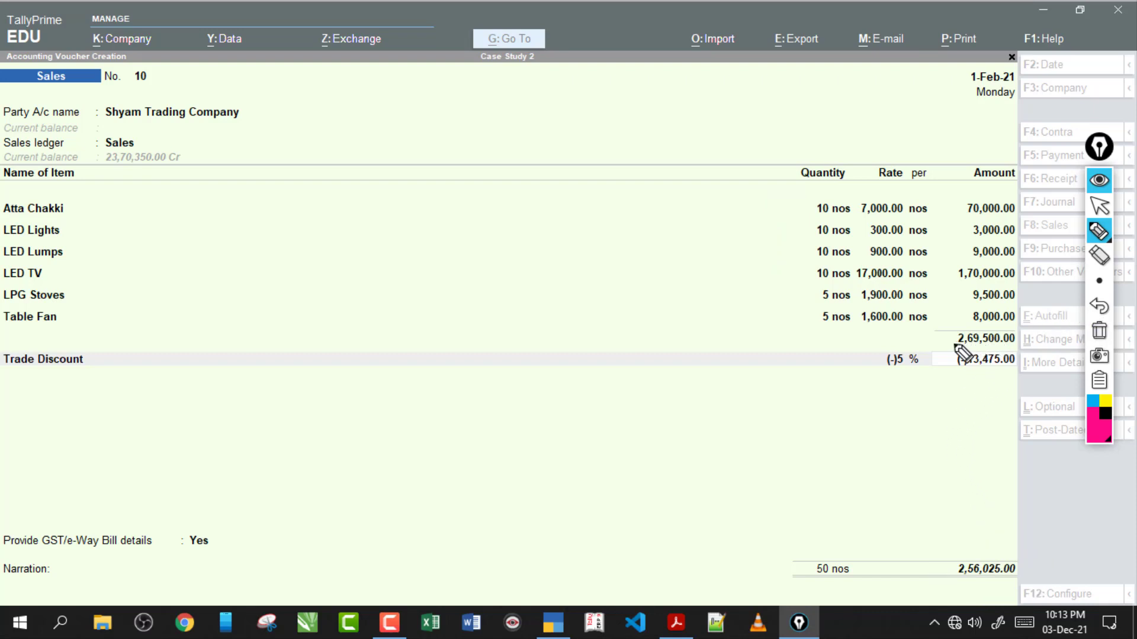
Mark the item subtotal with an arrow and underline, underline the discount amount, box the voucher total, and clear the annotations
left_click_drag(915, 338, 954, 336)
mouse_move(946, 330)
left_mouse_down()
mouse_move(947, 347)
mouse_move(1029, 349)
left_mouse_up()
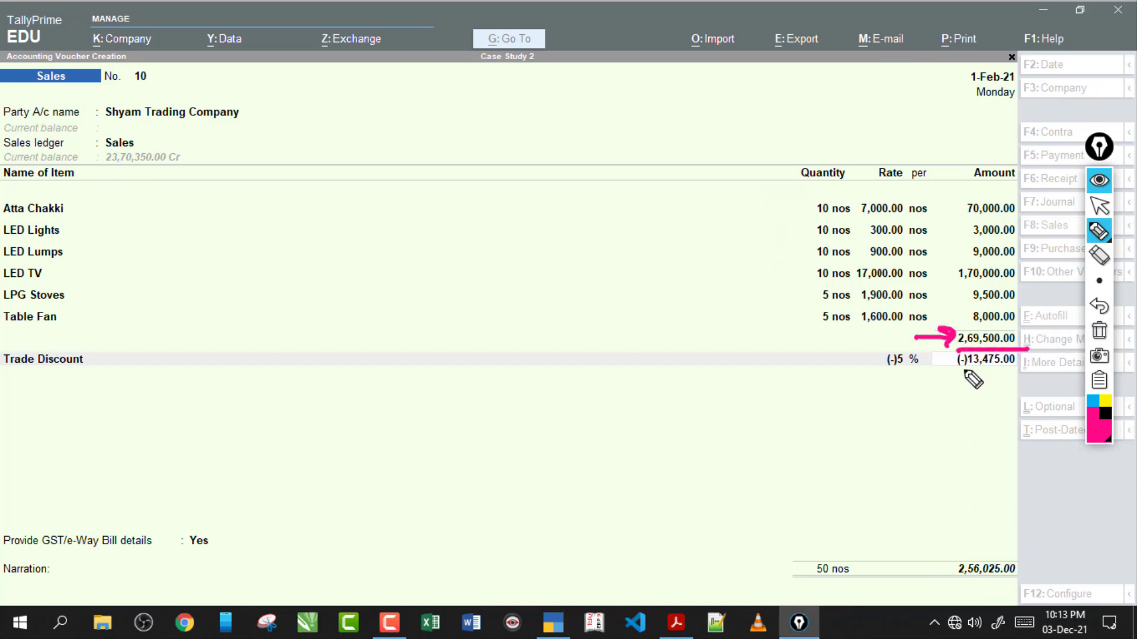
left_click_drag(956, 372, 1025, 382)
mouse_move(929, 566)
left_mouse_down()
mouse_move(1033, 557)
mouse_move(985, 592)
left_mouse_up()
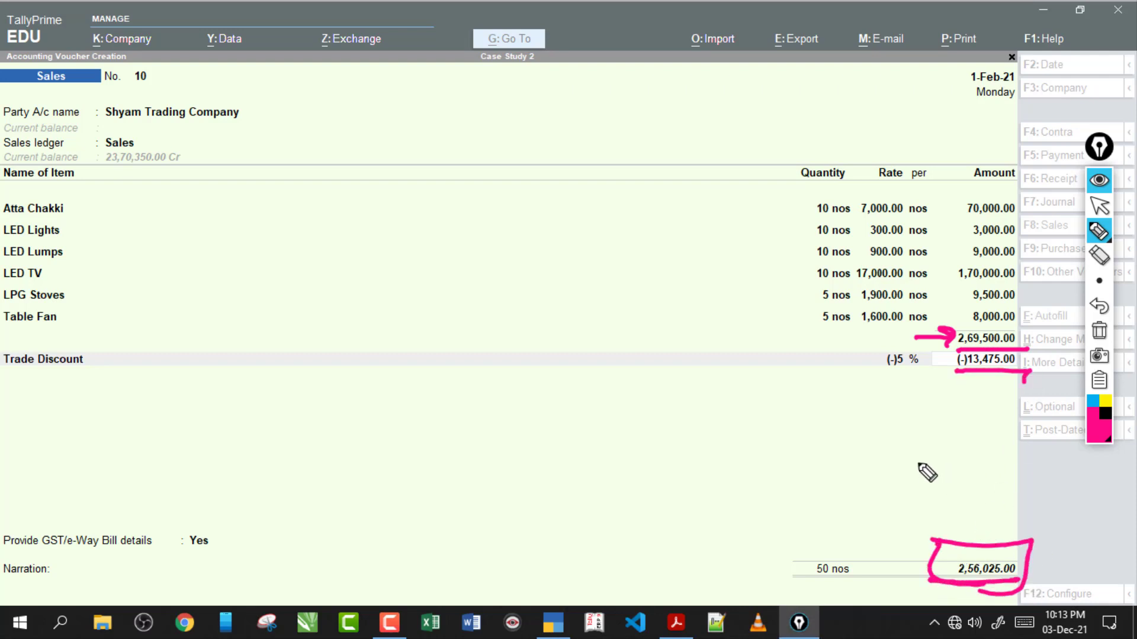
left_click(1099, 330)
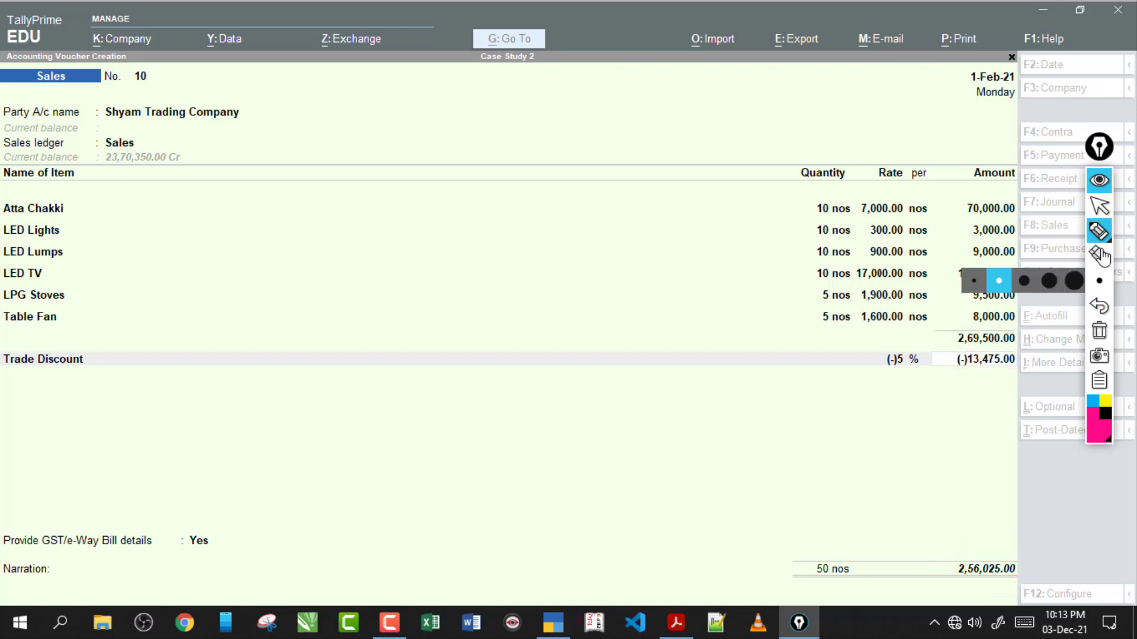
Accept the Trade Discount amount and add the CGST ledger on the line below it
left_click(1099, 205)
left_click(1000, 365)
key("Return")
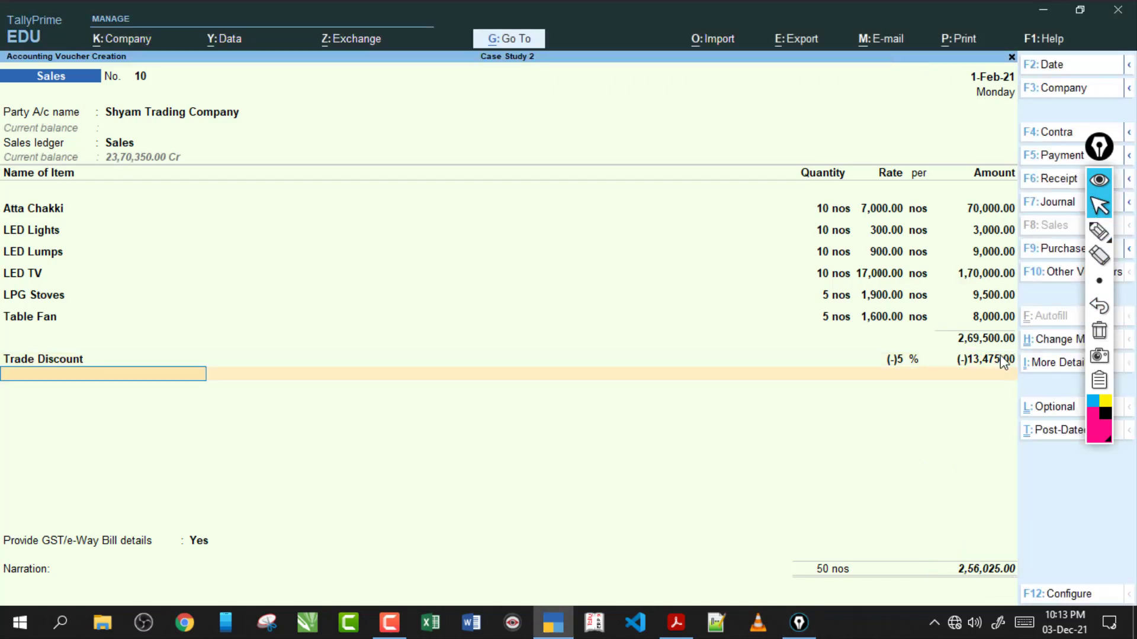
key("Down")
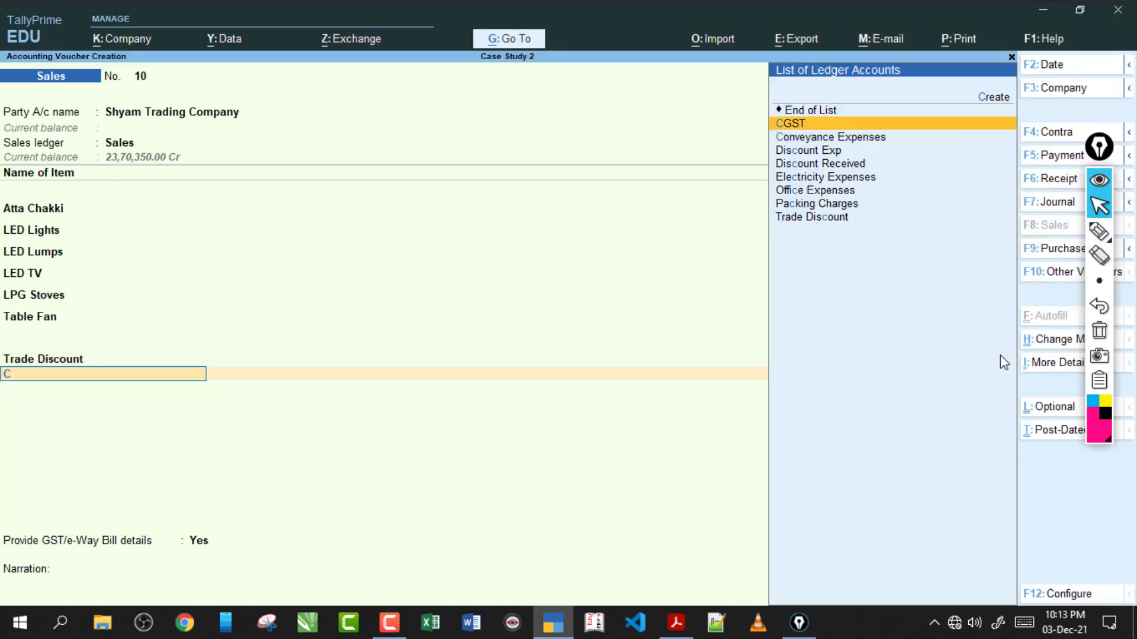
key("Return")
key("Return")
Add the SGST ledger on the line below CGST in the Shyam Trading Company sales voucher
type("S")
key("Down")
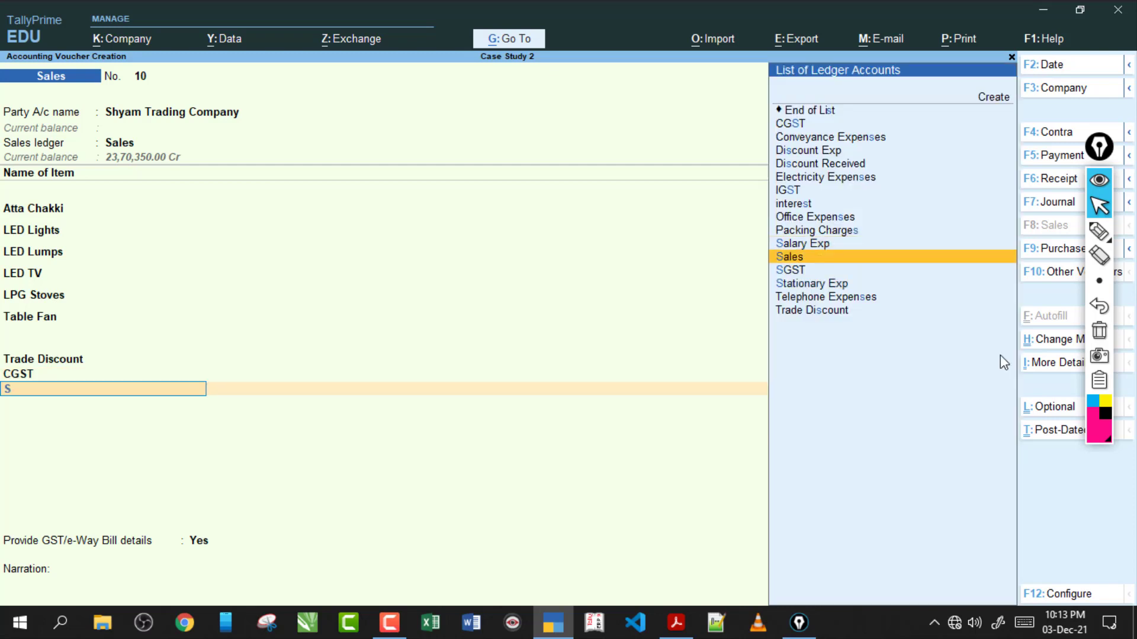
key("Down")
key("Return")
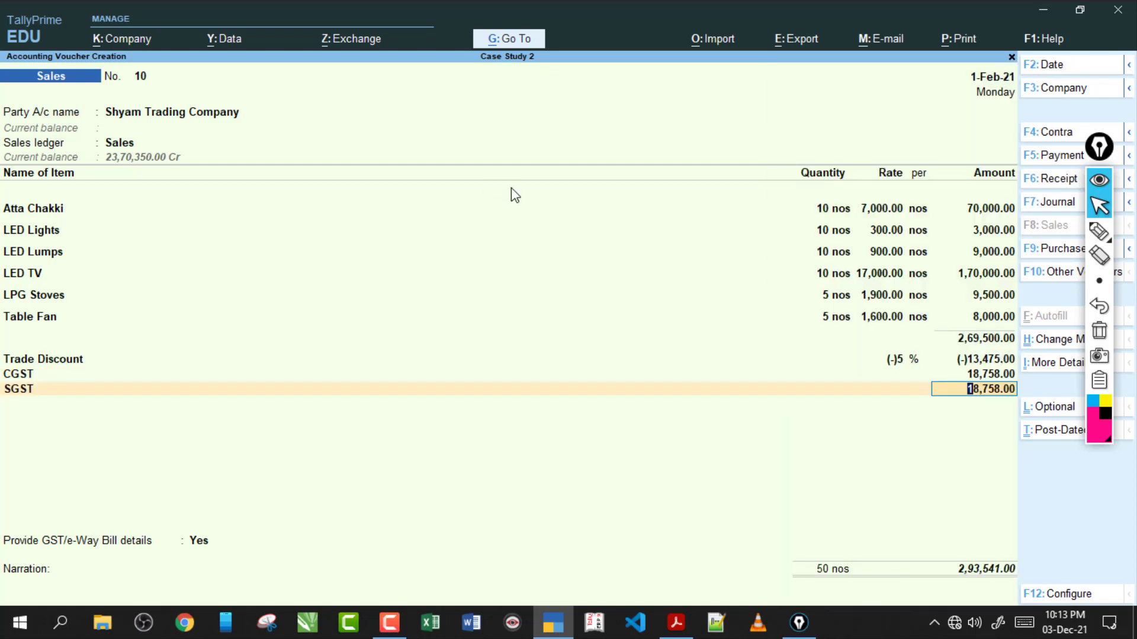
Compare the voucher total with entry 58's total in the exercise PDF, and save the Shyam Trading Company sales voucher
left_click(680, 624)
left_click_drag(885, 516, 958, 518)
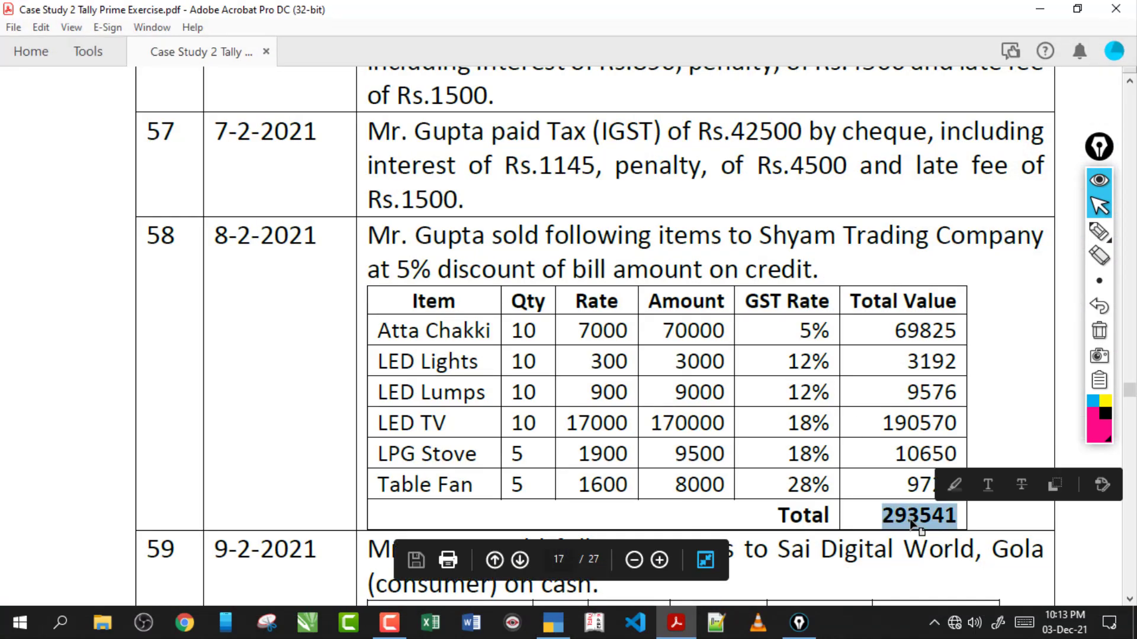
left_click(910, 518)
scroll(912, 491, "down", 5)
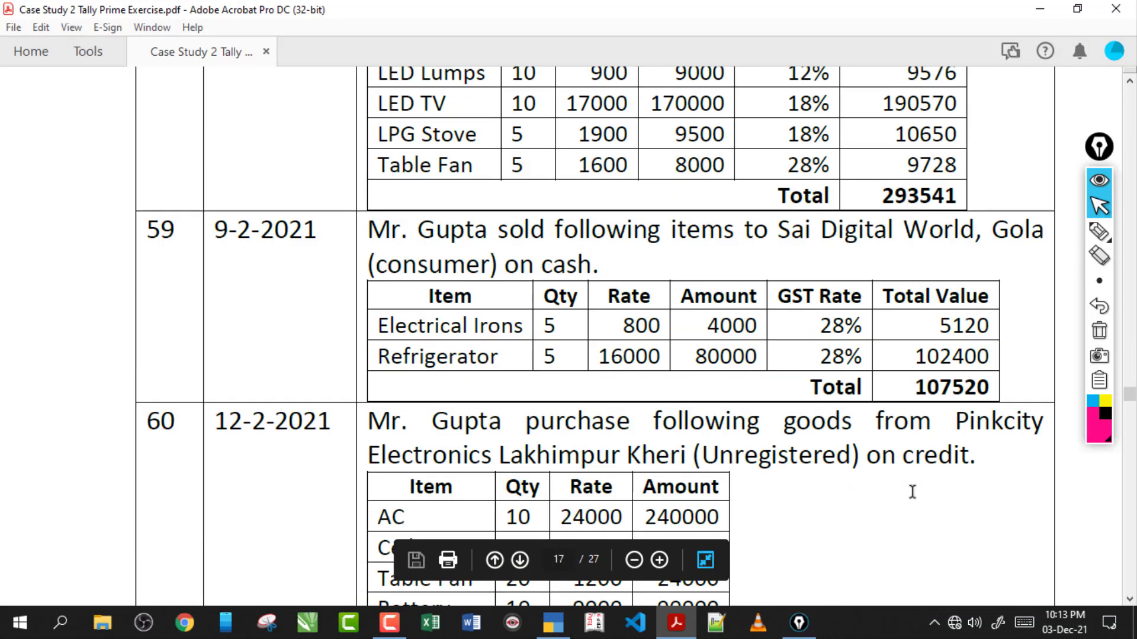
left_click(552, 622)
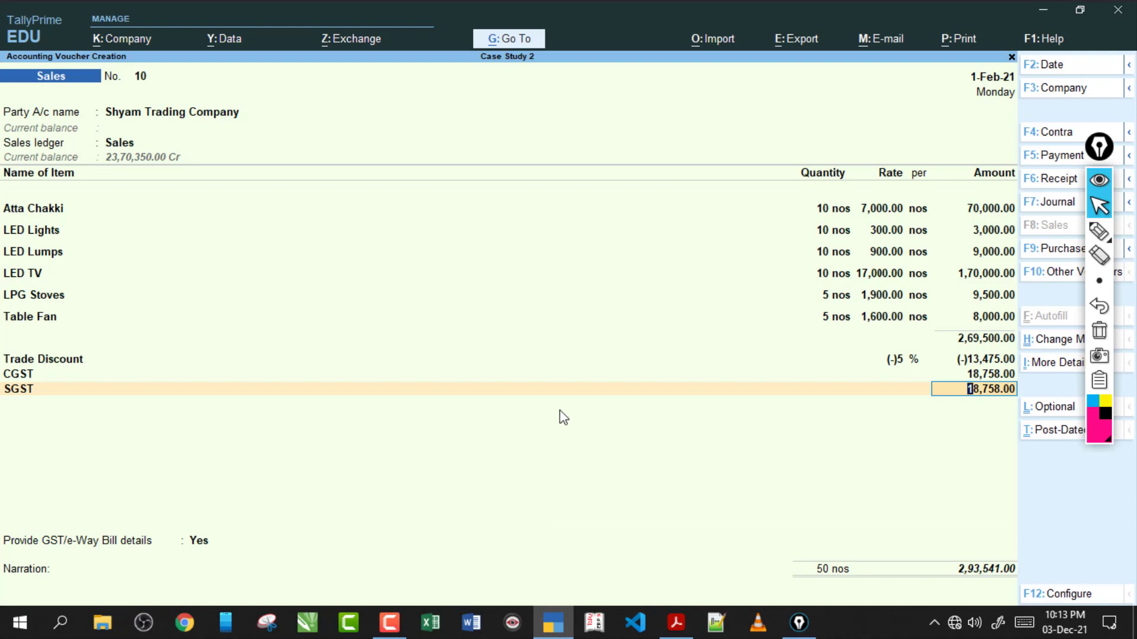
key("ctrl+a")
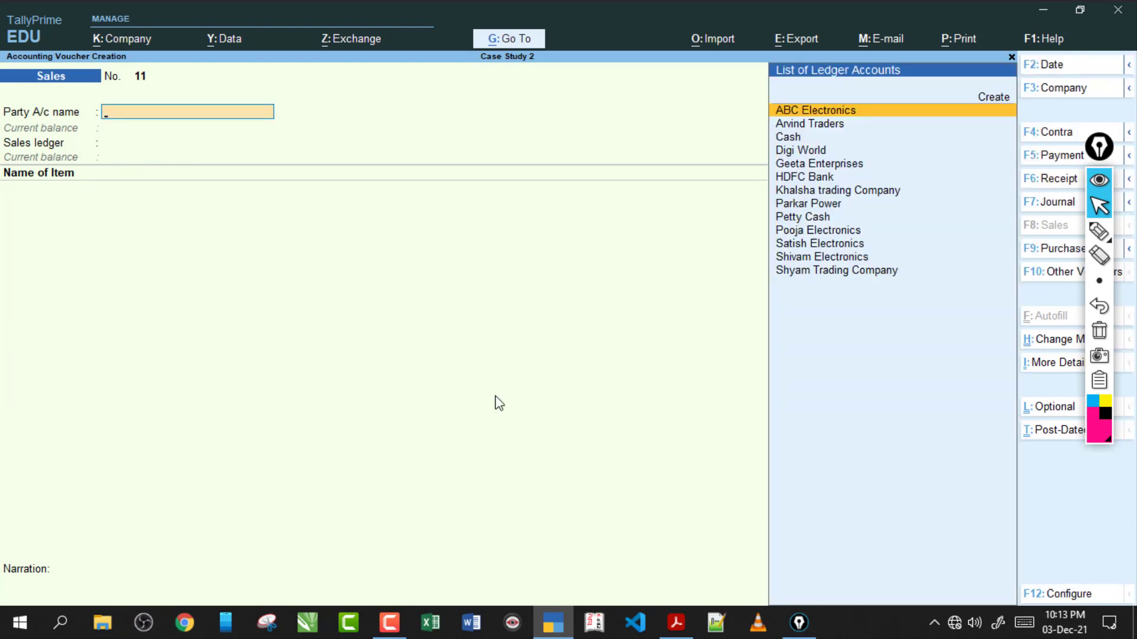
Read entry 59 in the exercise PDF, highlighting the buyer Sai Digital World and the cash terms
left_click(676, 623)
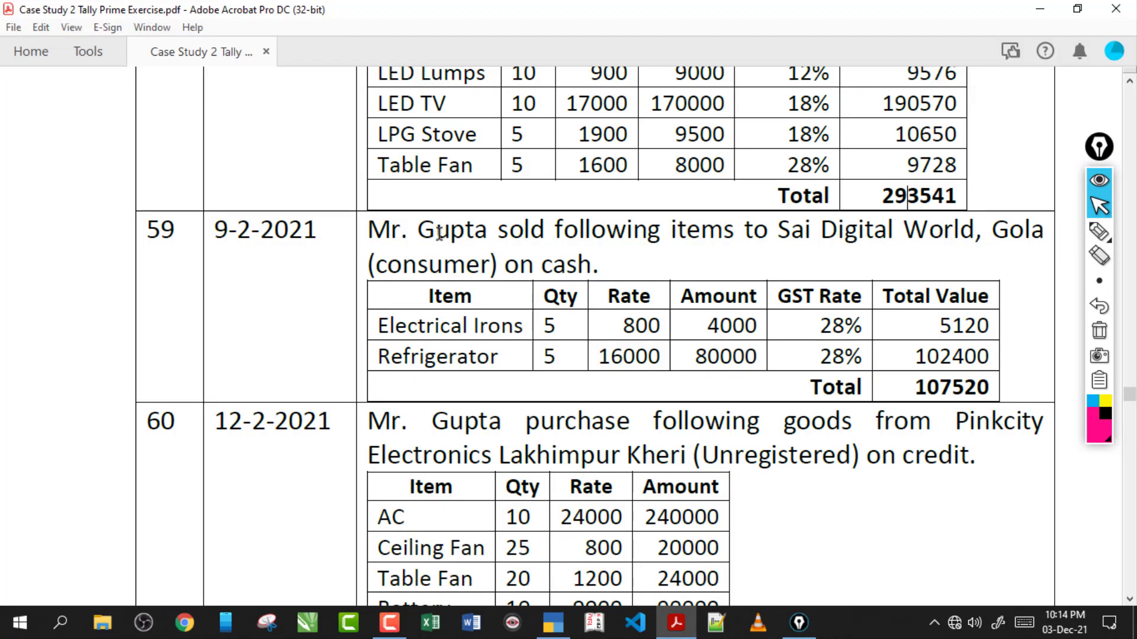
left_click_drag(419, 231, 690, 237)
left_click(609, 240)
left_click_drag(777, 231, 974, 236)
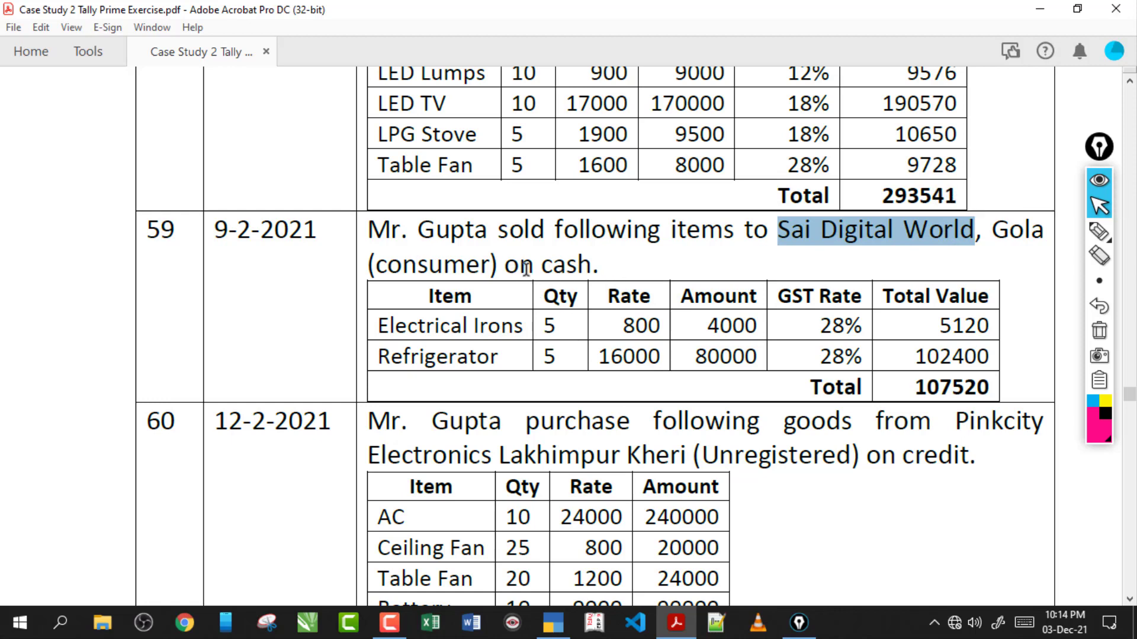
left_click_drag(504, 268, 586, 269)
left_click(574, 270)
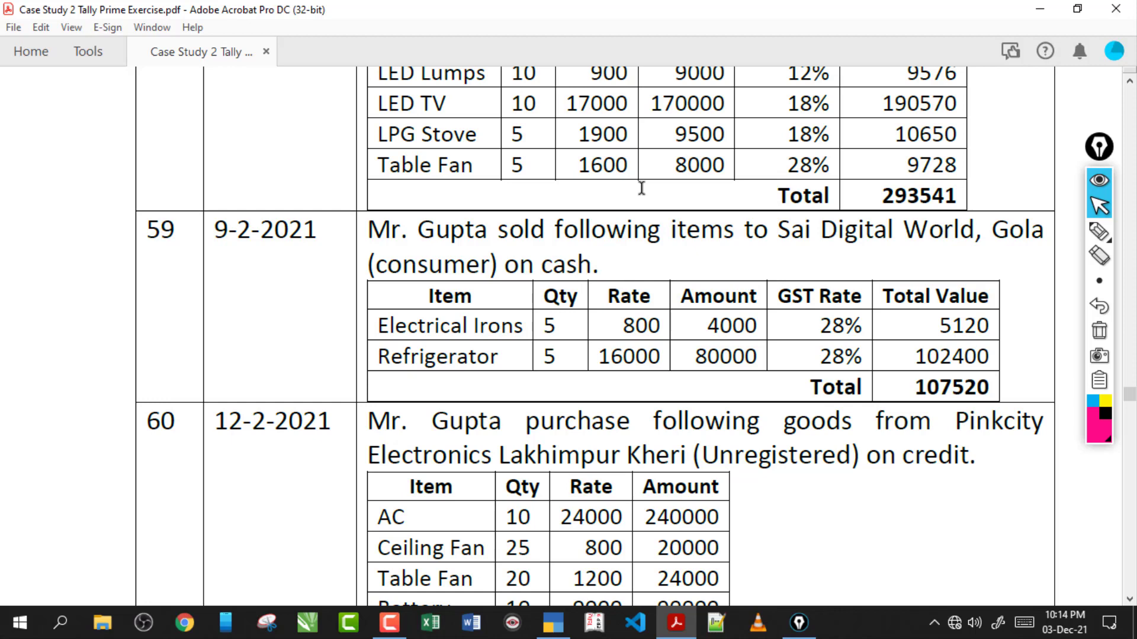
double_click(584, 271)
left_click(567, 267)
left_click_drag(779, 233, 974, 232)
left_click(544, 265)
Look through the exercise entries following 59 and the start of the Day Book pages in the PDF
scroll(608, 236, "down", 2)
scroll(608, 235, "up", 2)
scroll(608, 236, "down", 5)
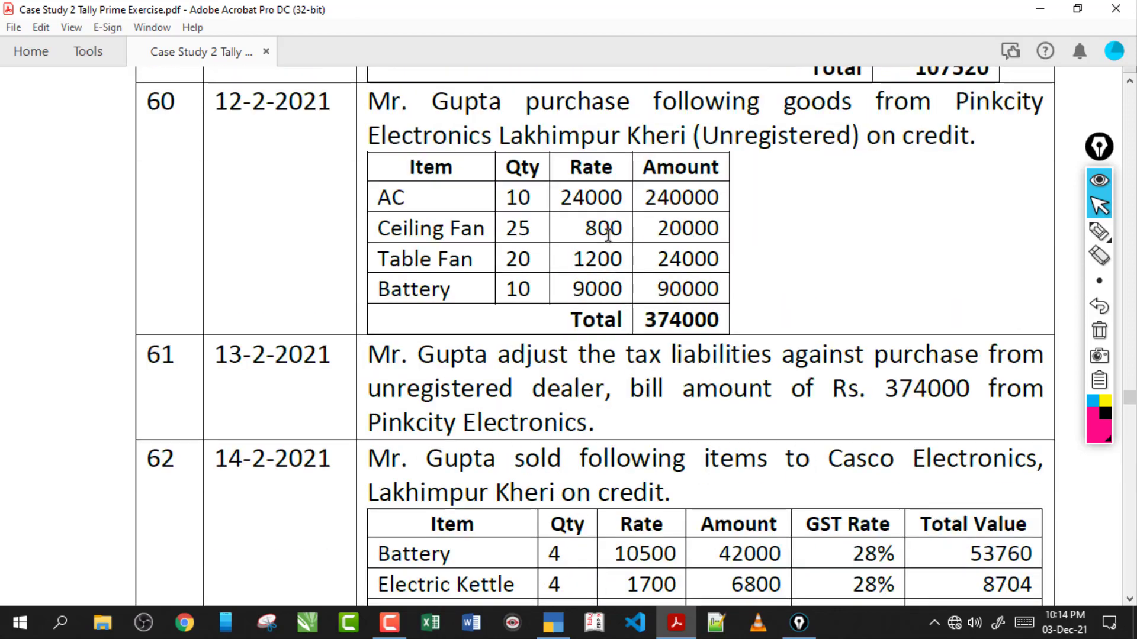
scroll(608, 235, "up", 1)
scroll(608, 236, "down", 10)
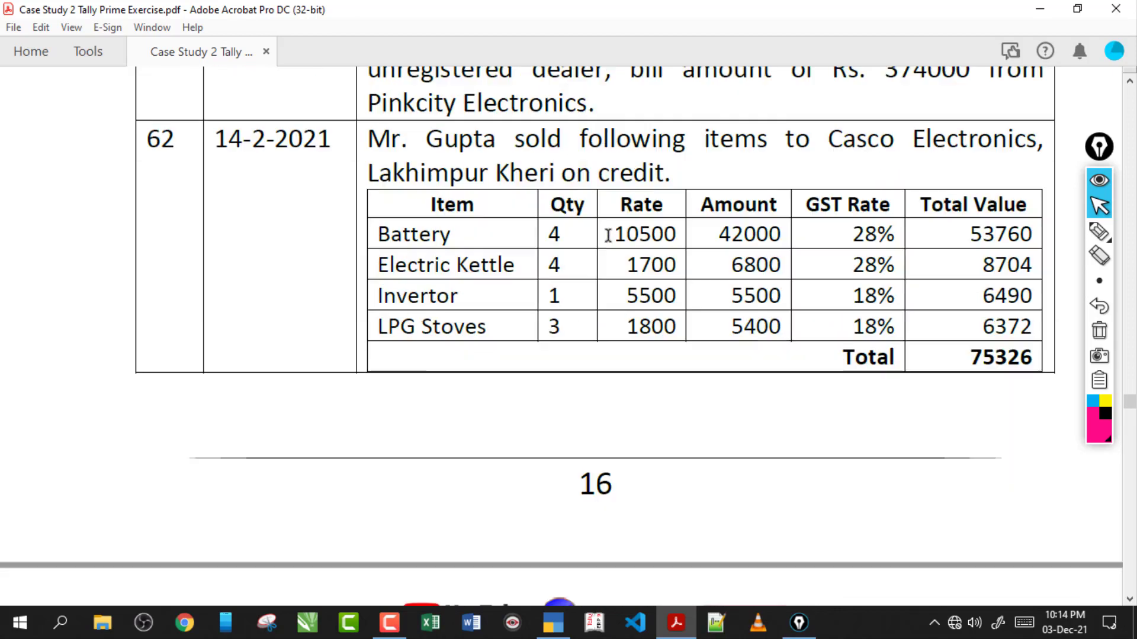
scroll(608, 236, "down", 15)
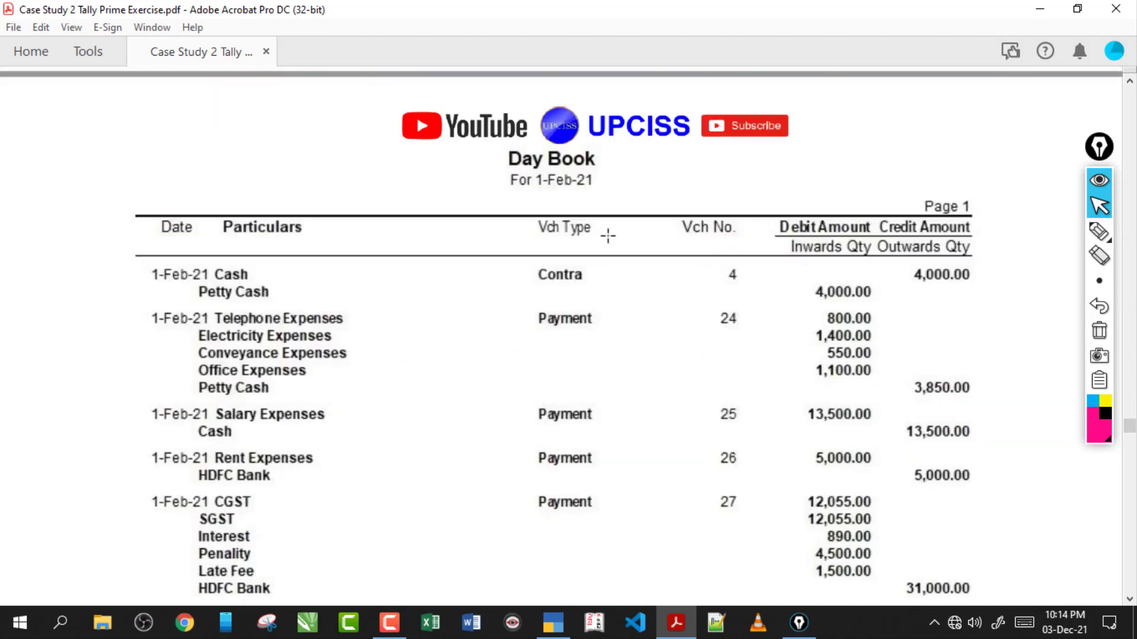
scroll(608, 236, "up", 15)
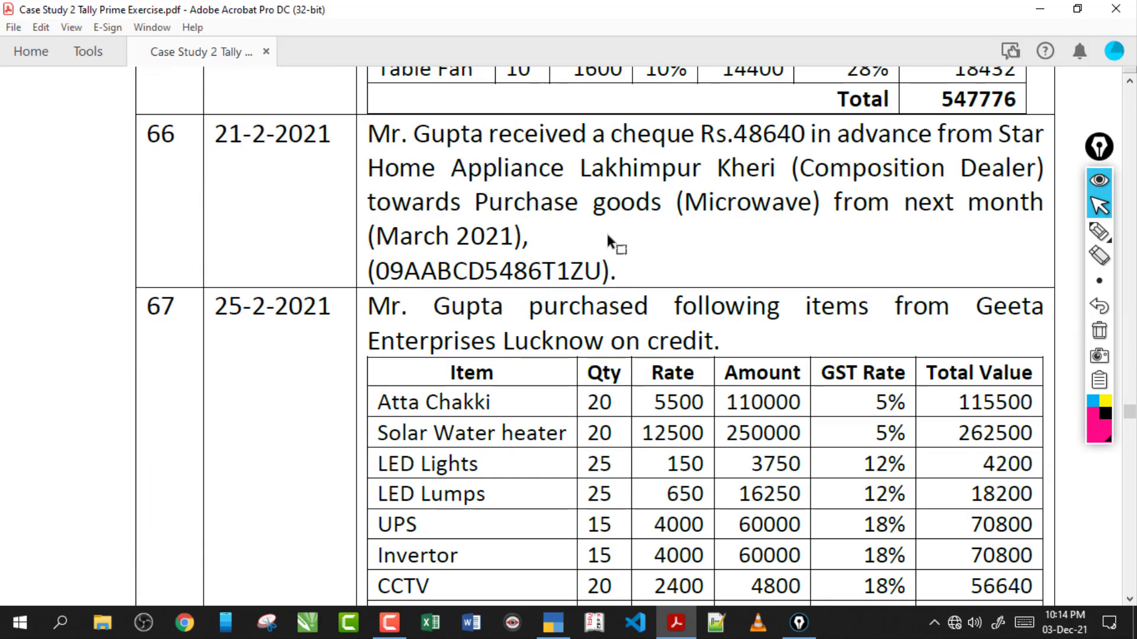
scroll(608, 235, "up", 5)
scroll(608, 236, "down", 10)
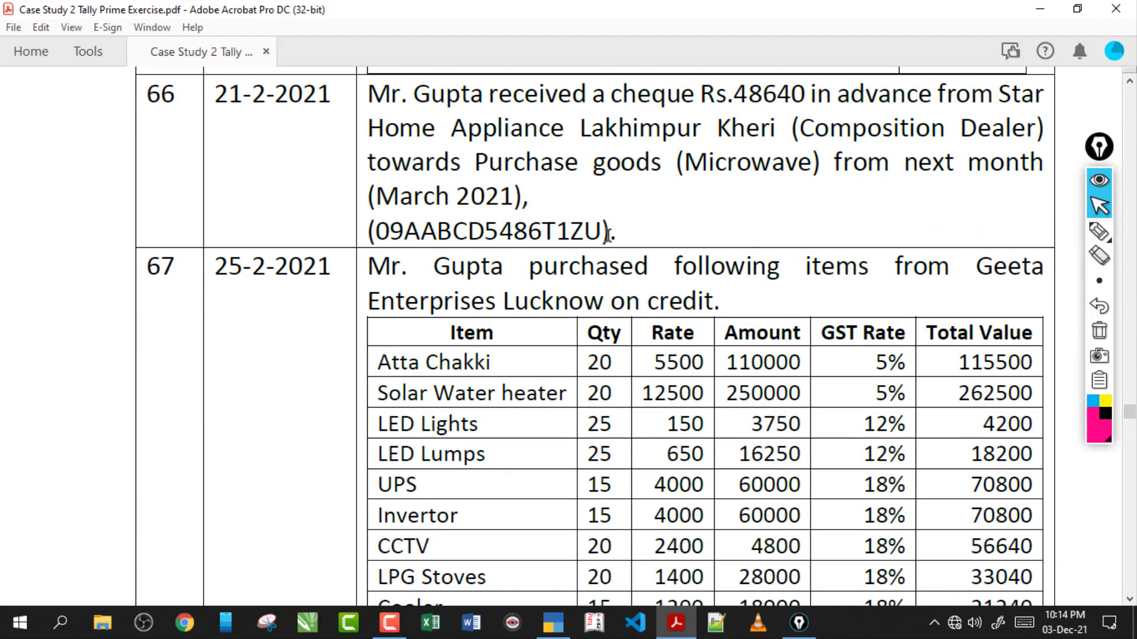
scroll(608, 236, "up", 12)
scroll(608, 236, "up", 12)
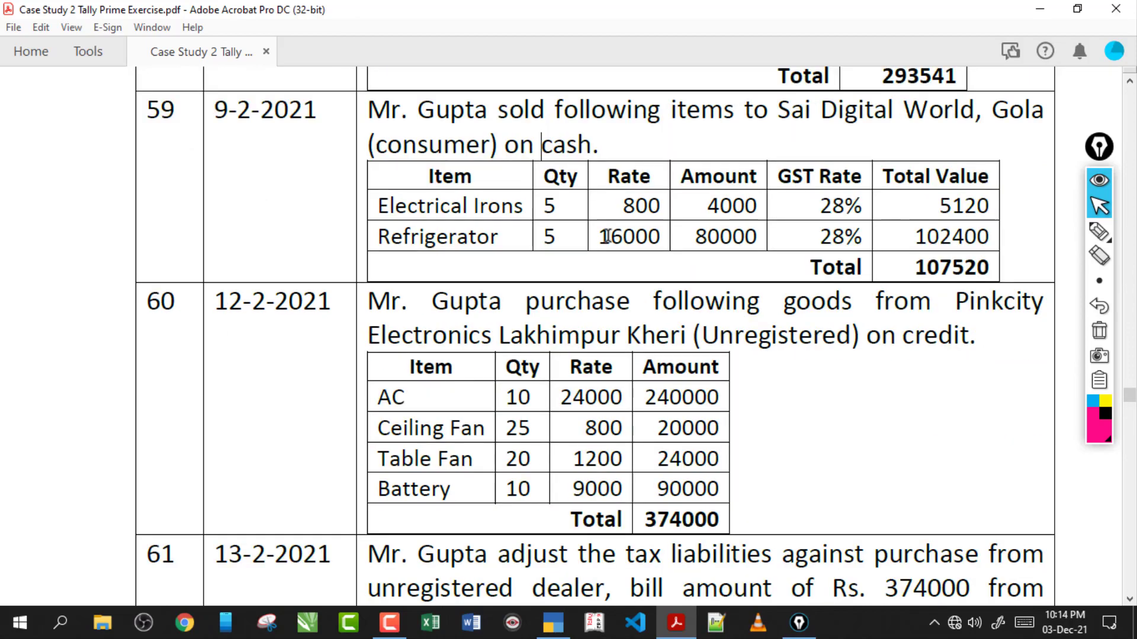
scroll(608, 235, "down", 6)
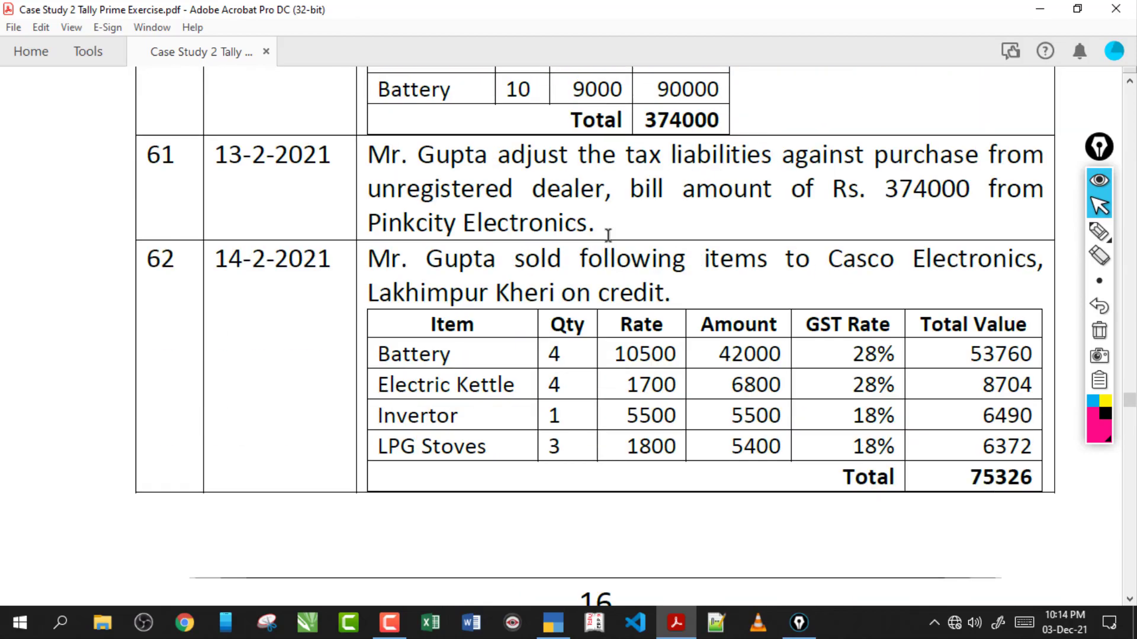
scroll(608, 236, "up", 6)
In the PDF's Day Book, mark the Cash sale 11 with an arrow, circle its voucher type, underline its amount, and clear the annotations
scroll(608, 236, "down", 18)
scroll(608, 236, "down", 20)
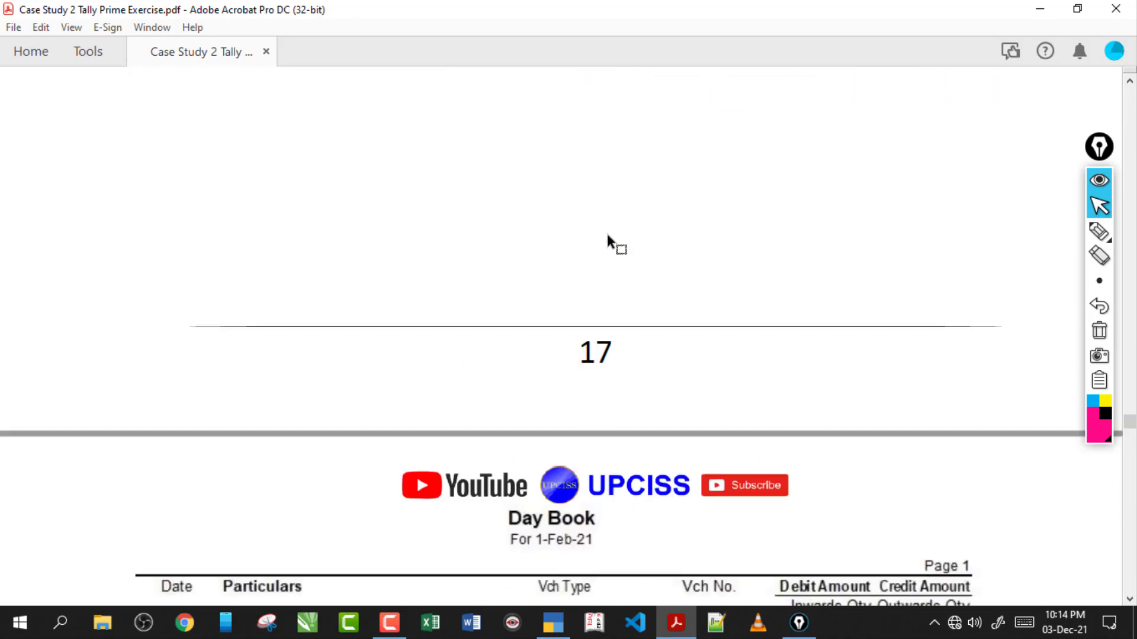
left_click(1100, 233)
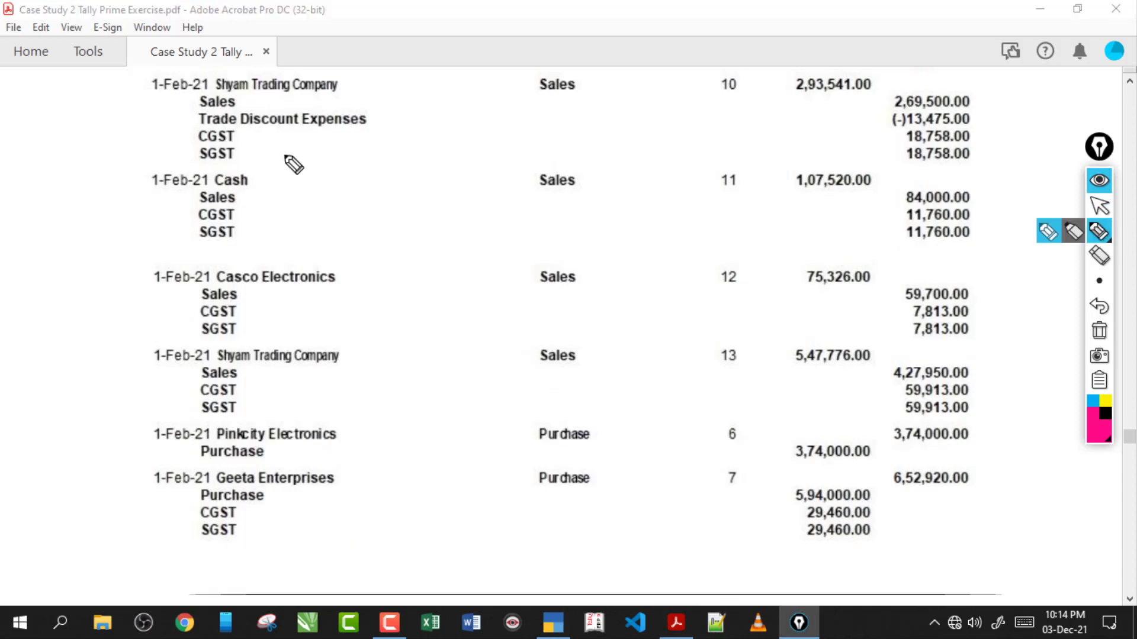
mouse_move(256, 183)
left_mouse_down()
mouse_move(304, 177)
mouse_move(344, 202)
left_mouse_up()
left_click_drag(521, 193, 628, 203)
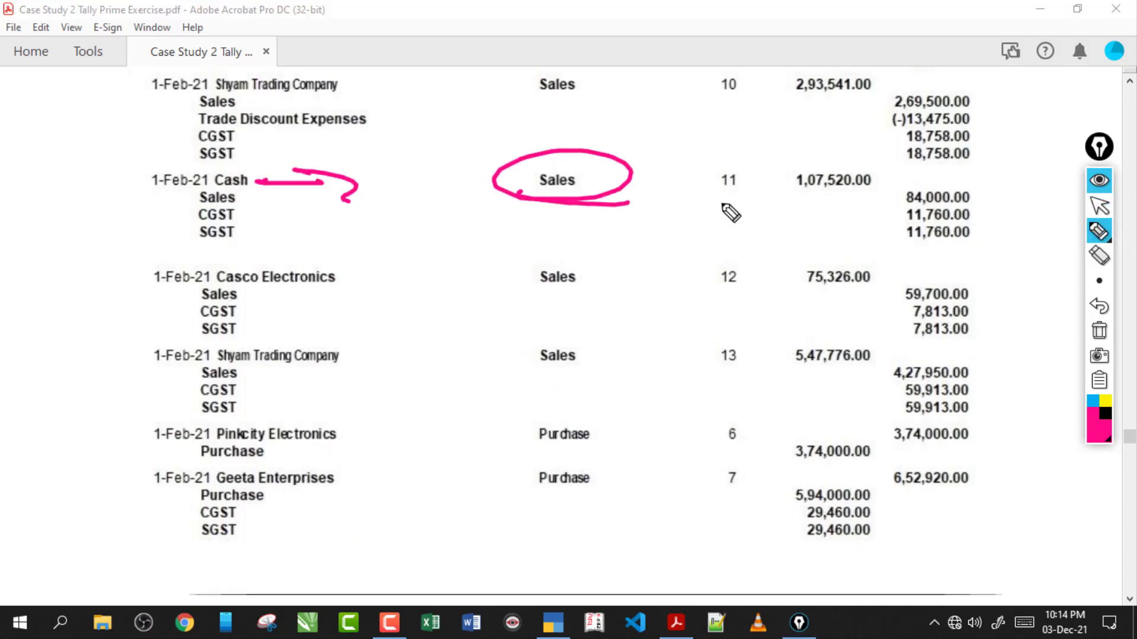
left_click_drag(799, 209, 899, 201)
left_click(1096, 335)
left_click(1099, 205)
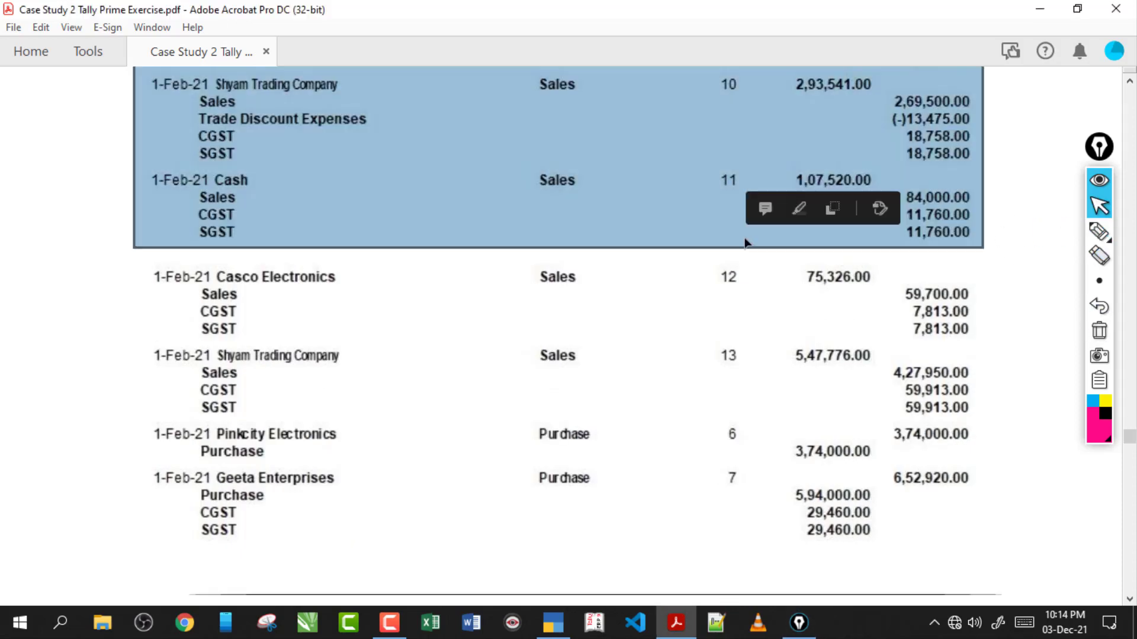
Go back to entry 59, switch to TallyPrime, and set Cash as the party account with the dispatch and party details left at their defaults
scroll(747, 223, "up", 5)
scroll(747, 223, "up", 20)
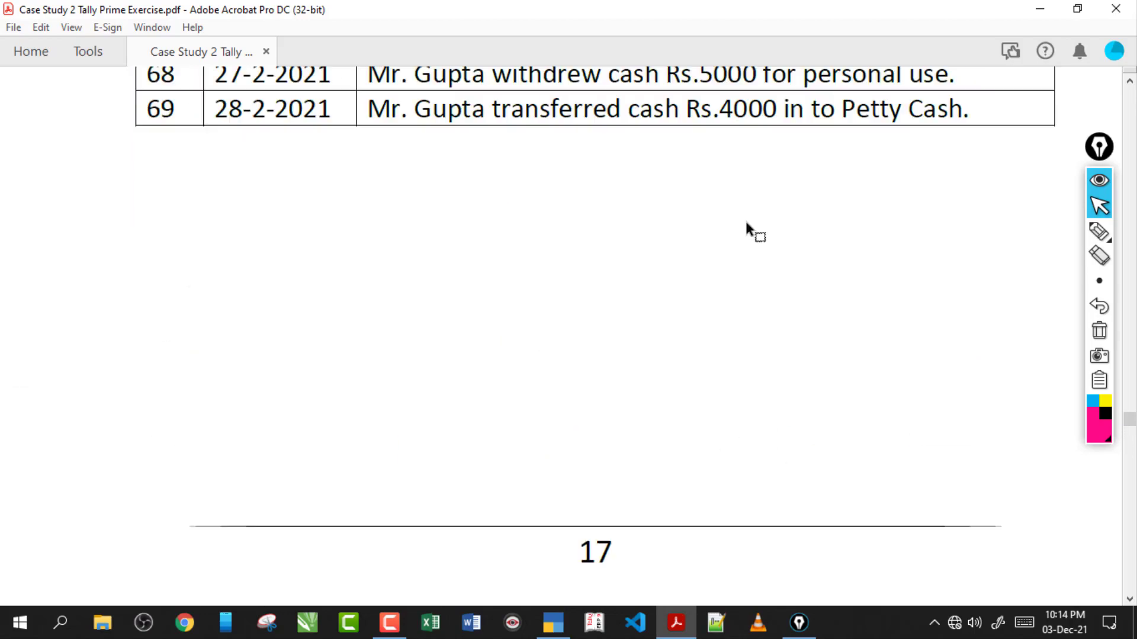
scroll(747, 224, "up", 20)
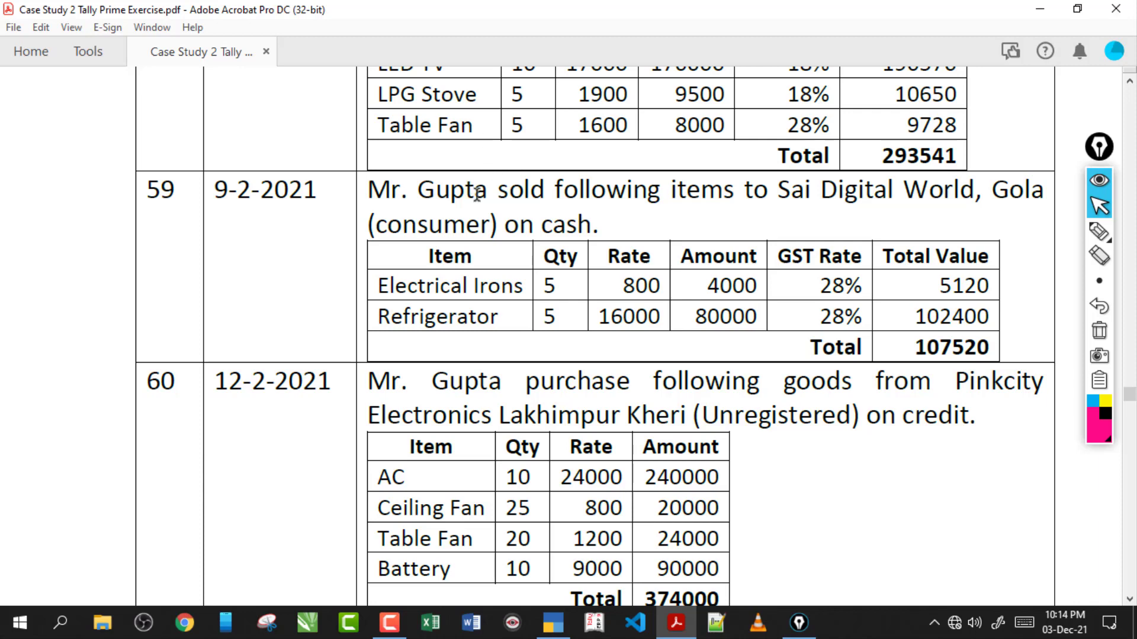
left_click(553, 623)
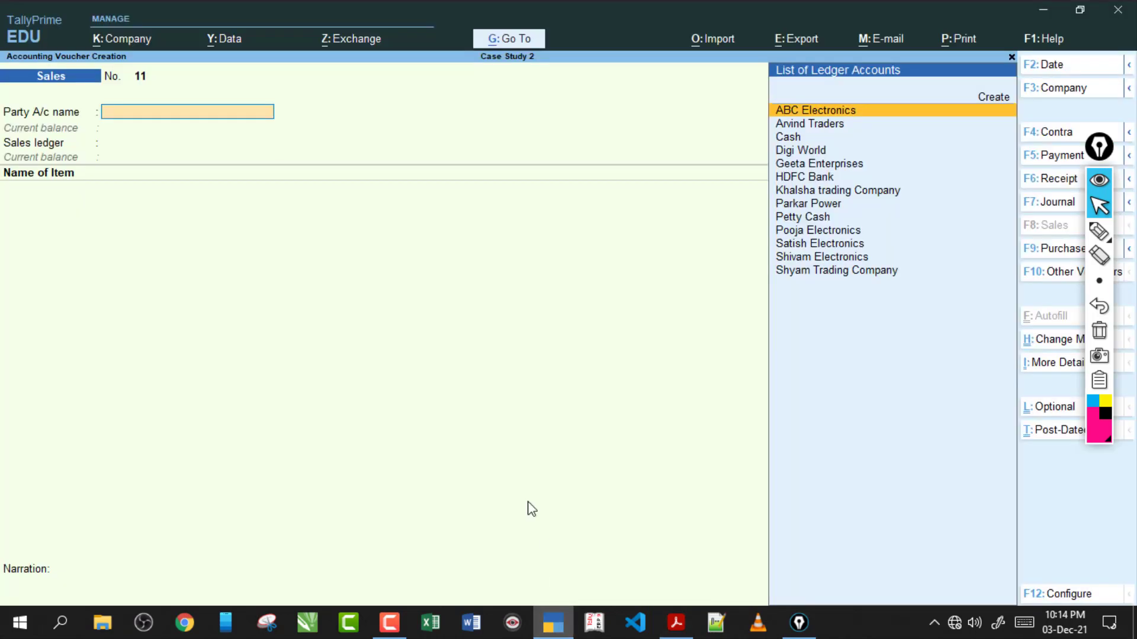
type("Cas")
key("Return")
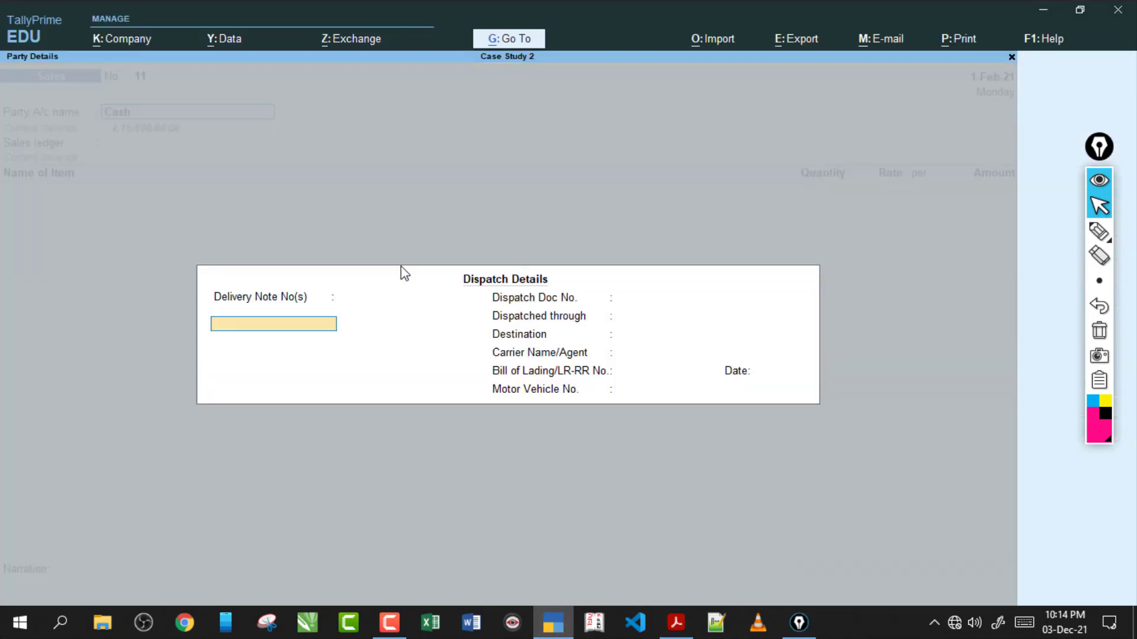
key("ctrl+a")
key("ctrl+a")
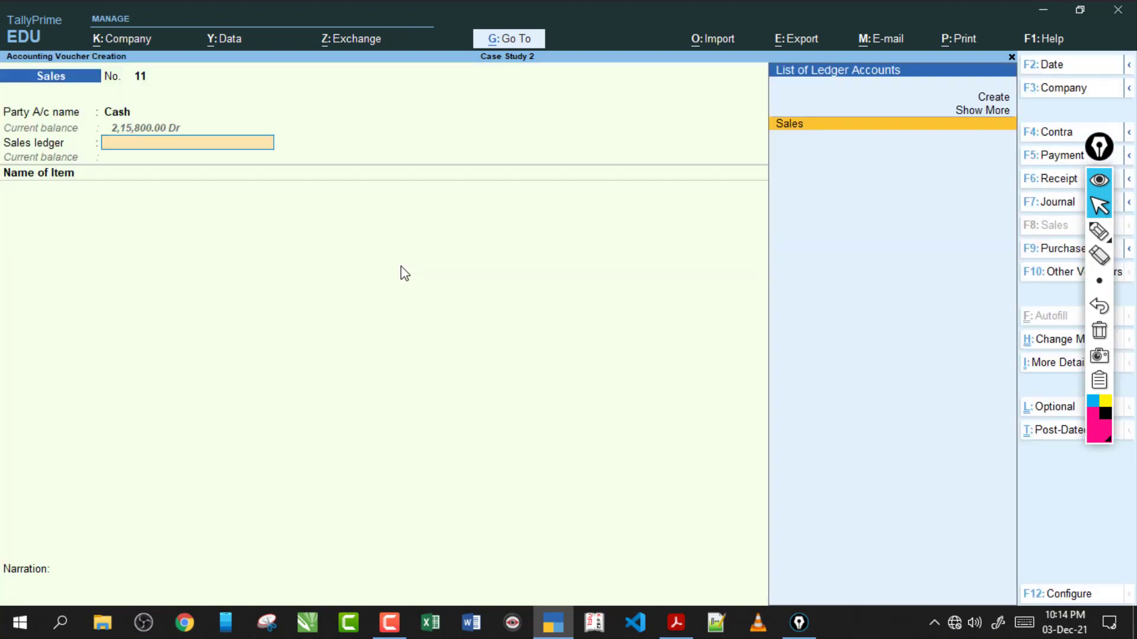
Select Sales as the sales ledger and set its tax classification to Sales Taxable
key("Return")
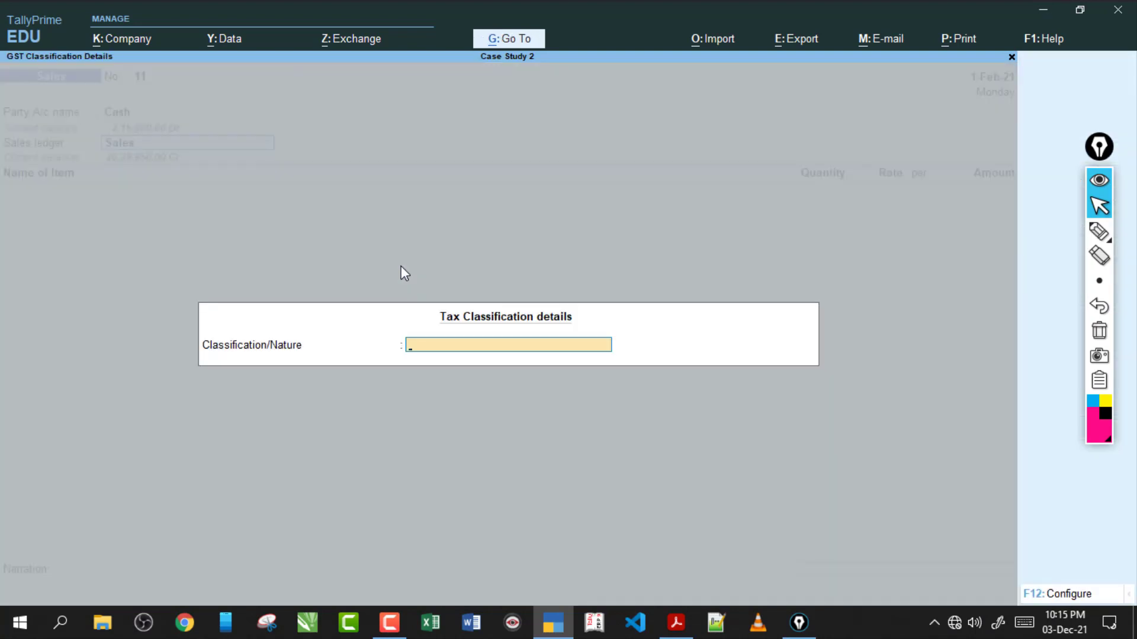
type("Sa")
key("Down")
key("Down")
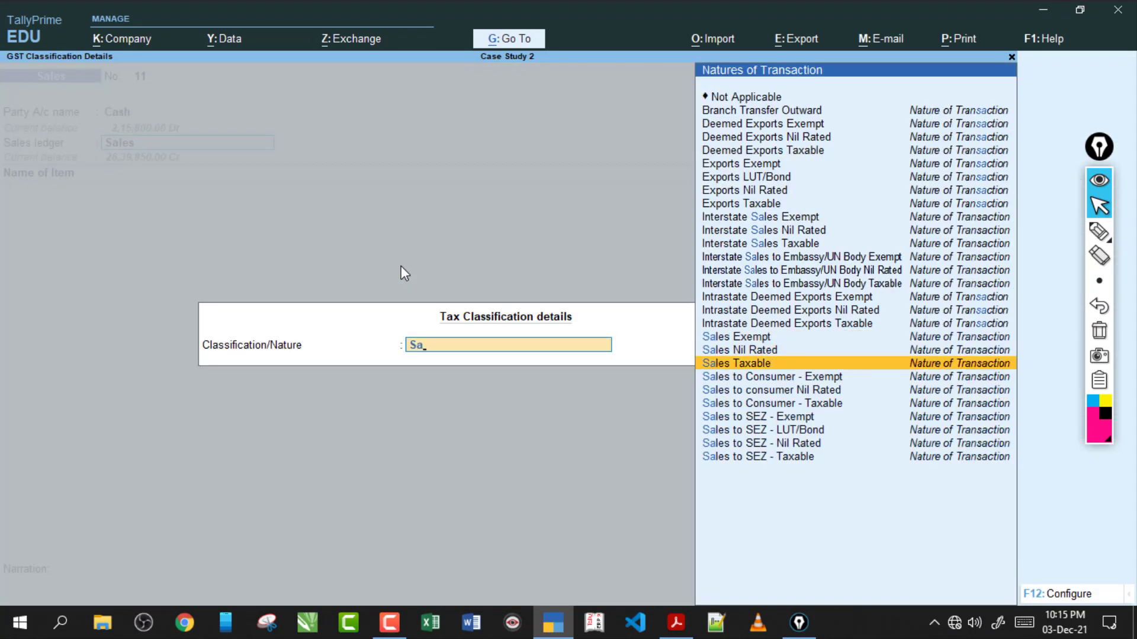
key("Return")
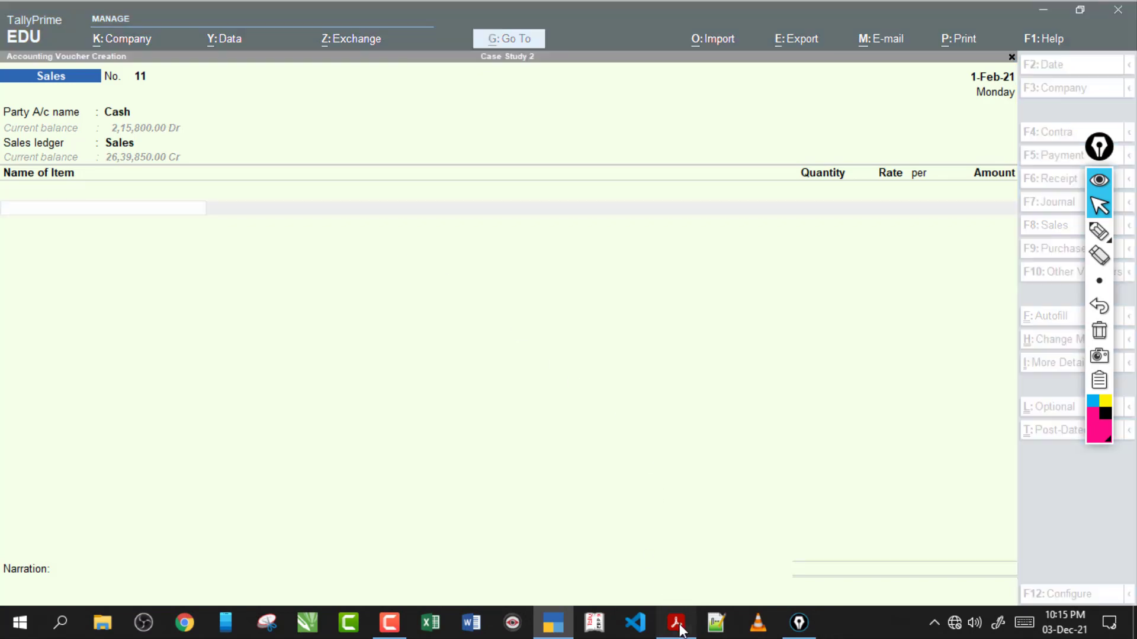
Following entry 59, add Electric irons, 5 nos at 800, and Refrigerators, 5 nos at 16,000 from Nirmal Nagar, to the voucher
left_click(678, 627)
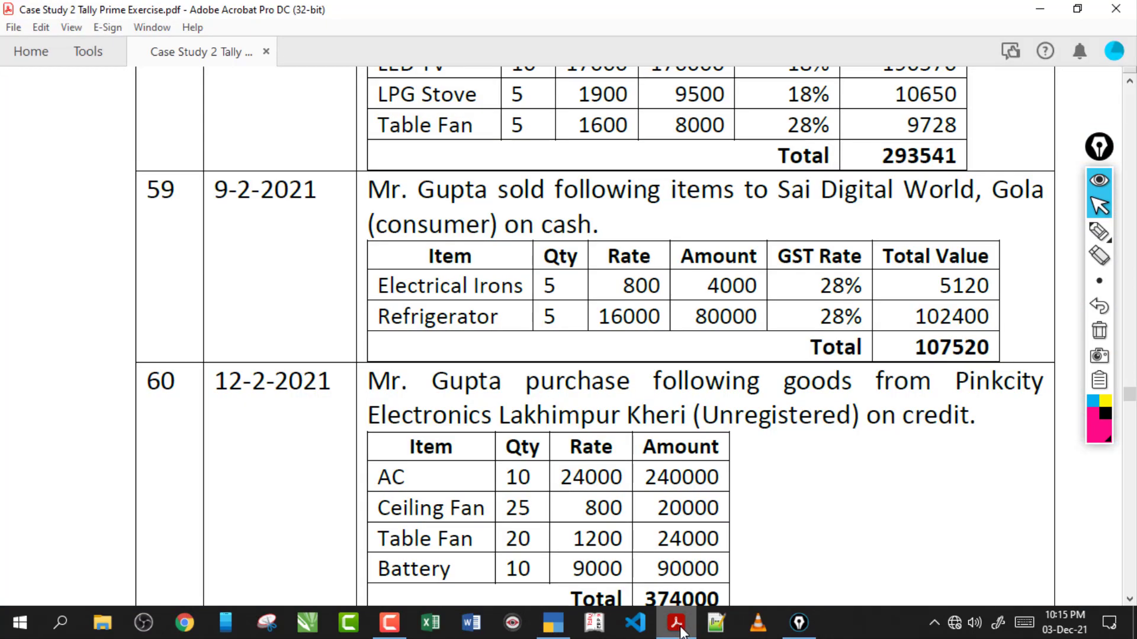
left_click(679, 626)
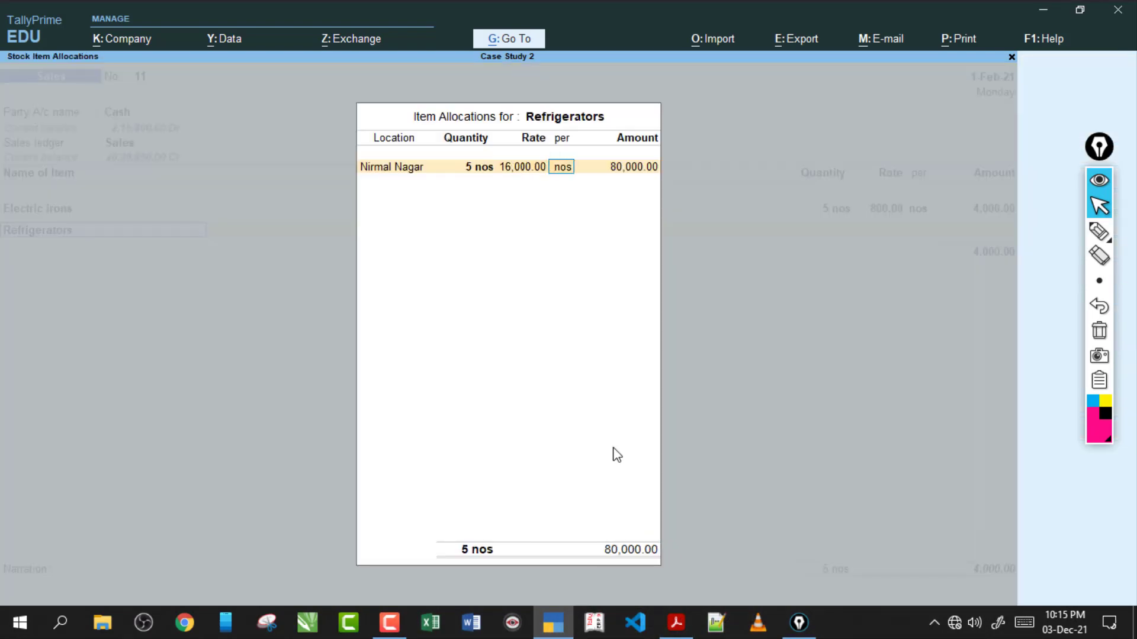
key("Return")
key("Return")
key("Return")
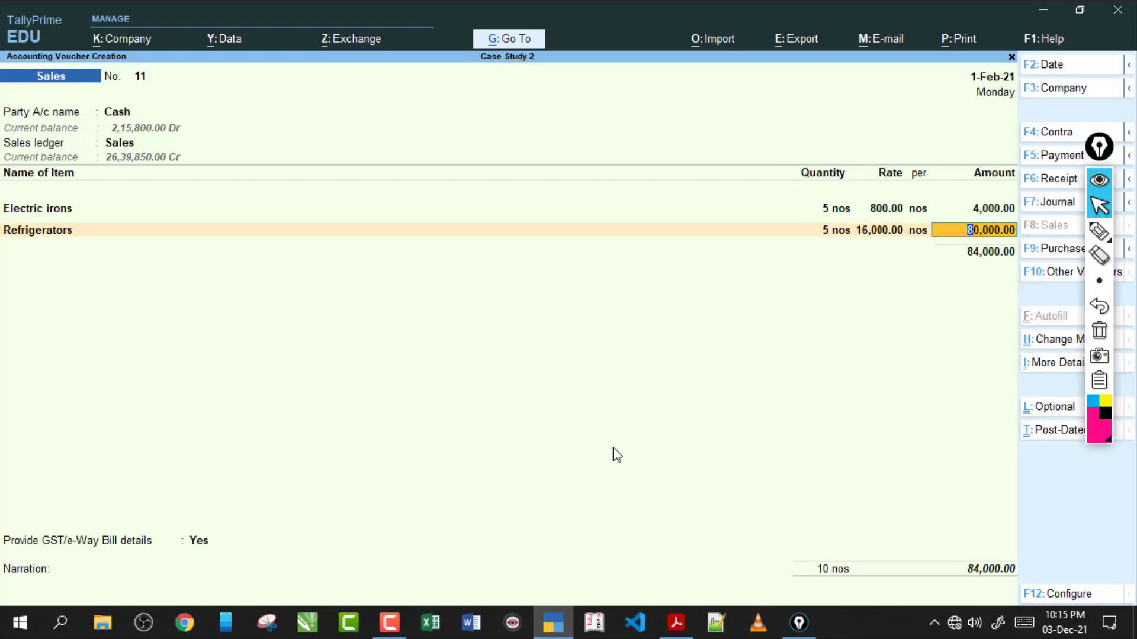
key("Return")
Add the CGST and SGST ledgers below the item subtotal of the cash sales voucher
type("C")
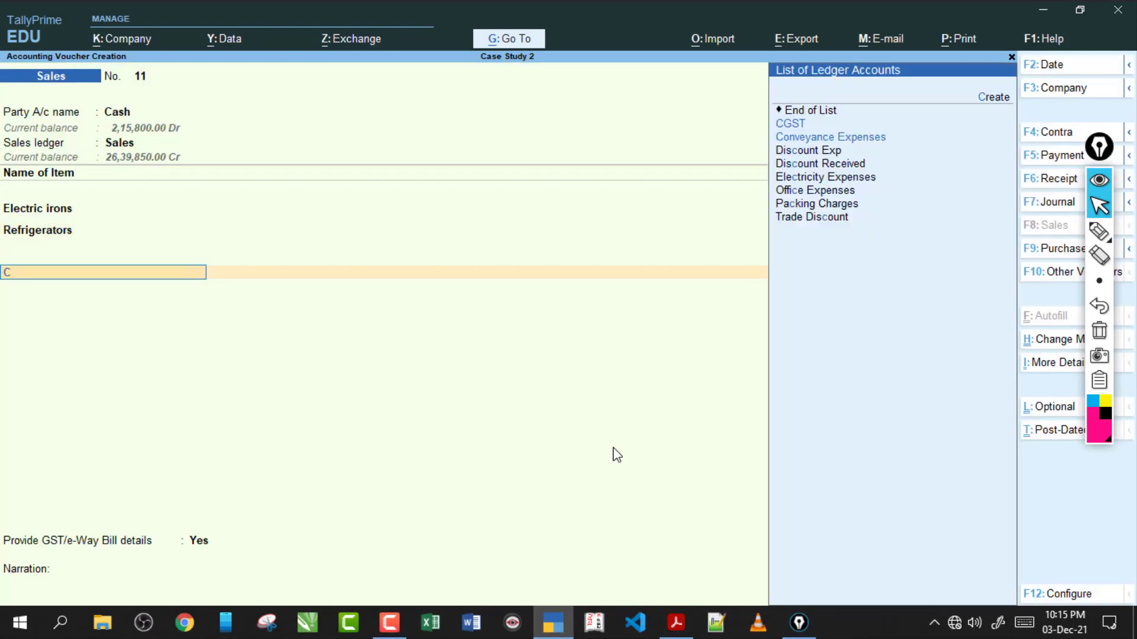
key("Return")
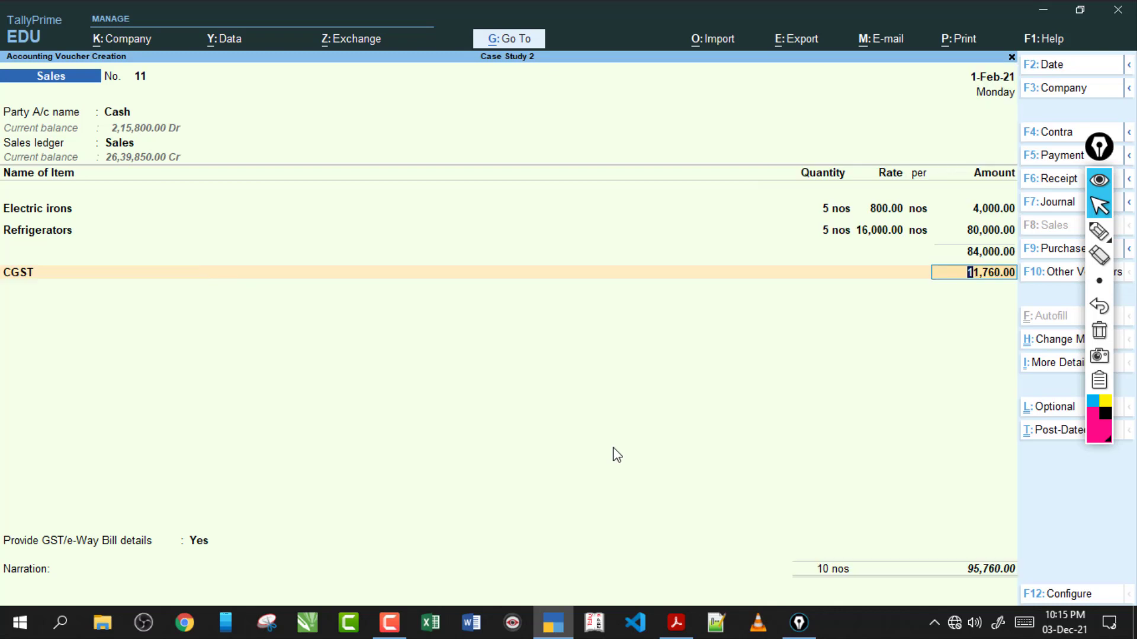
key("Return")
type("SG")
key("Return")
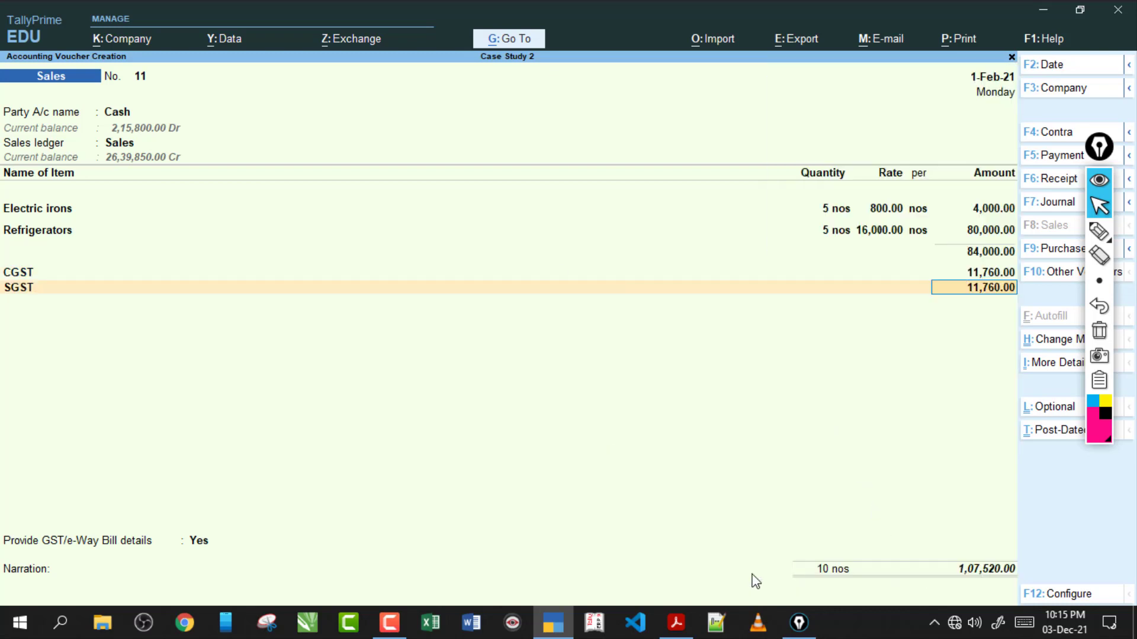
Switch to the case study PDF and ink entry 59: underline the seller, circle "consumer", and handwrite R – C above it
left_click(676, 623)
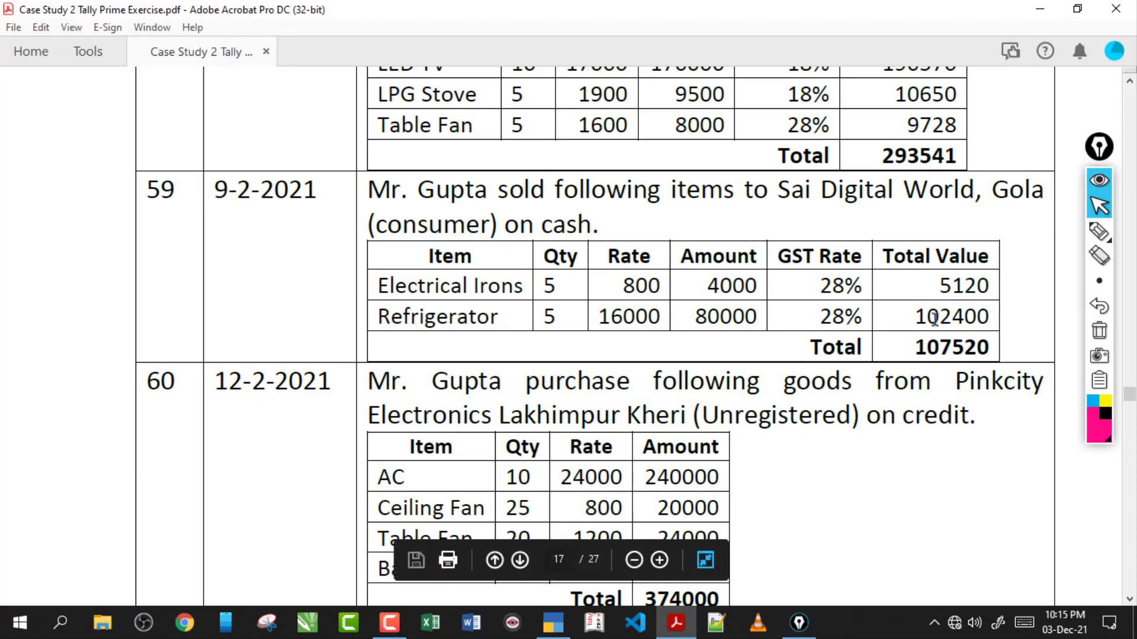
left_click(1099, 231)
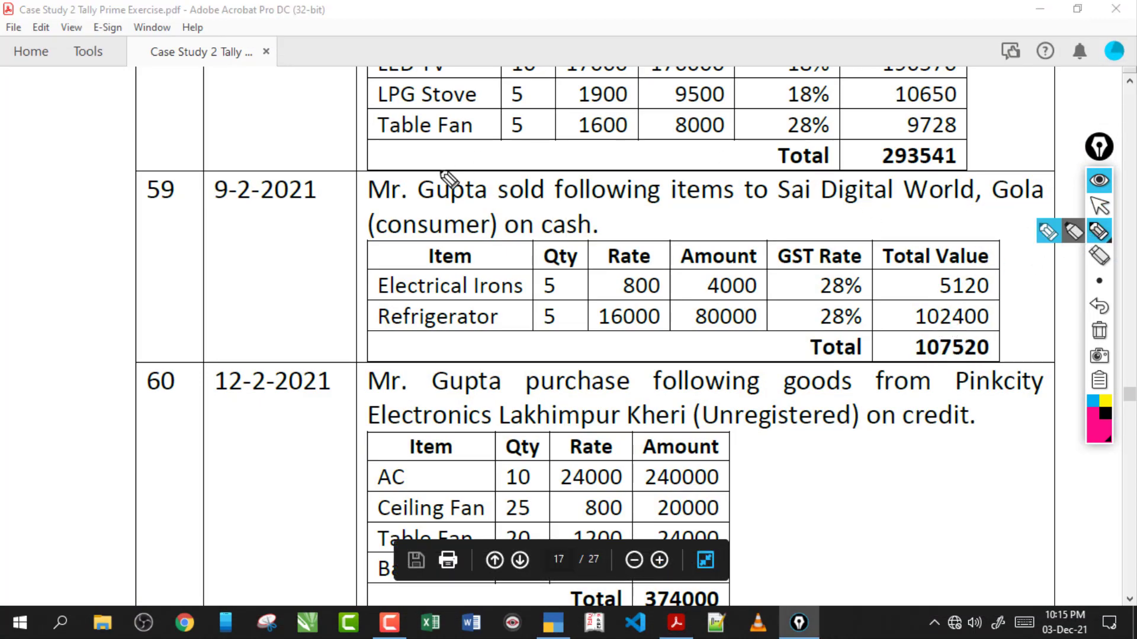
left_click_drag(427, 207, 537, 206)
mouse_move(438, 188)
left_mouse_down()
mouse_move(457, 142)
mouse_move(491, 184)
left_mouse_up()
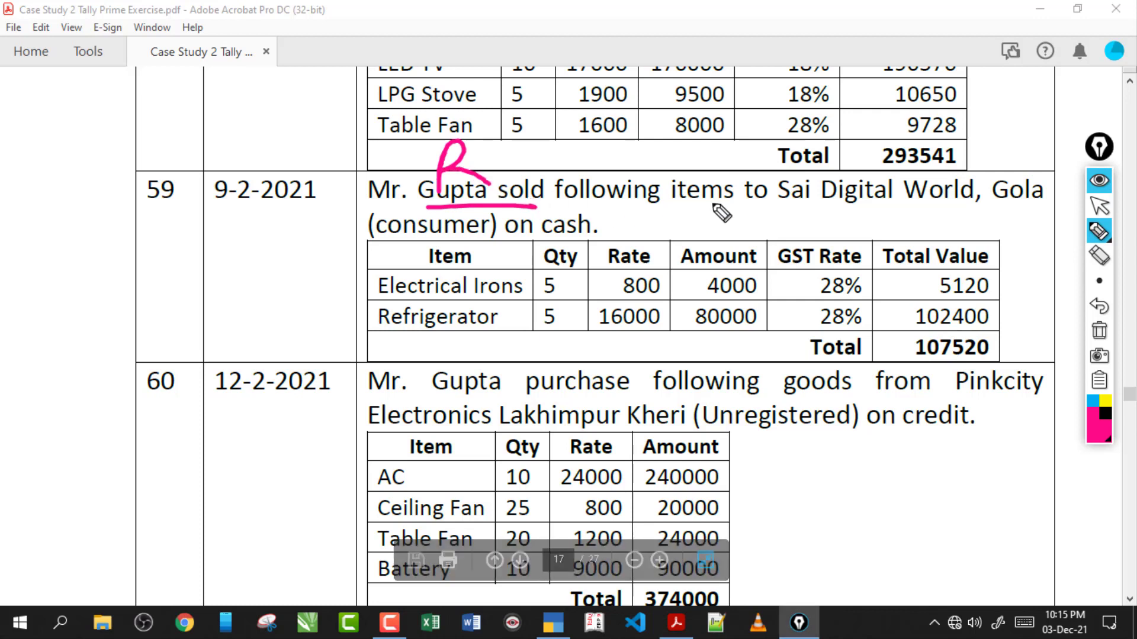
mouse_move(401, 232)
left_mouse_down()
mouse_move(368, 224)
mouse_move(565, 171)
mouse_move(596, 179)
left_mouse_up()
left_click_drag(617, 174, 656, 173)
left_click_drag(768, 151, 792, 190)
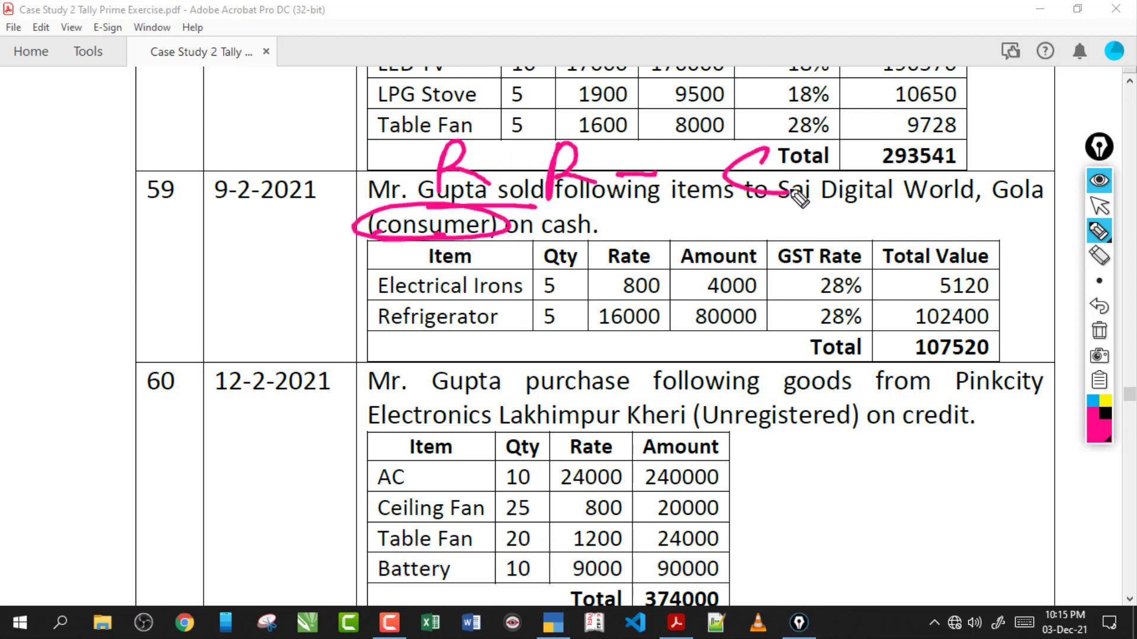
Handwrite the dealer pairs R – R, R – C and R – URD over entries 59 and 60, underlining URD
mouse_move(568, 221)
left_mouse_down()
mouse_move(566, 274)
mouse_move(611, 261)
left_mouse_up()
left_click_drag(632, 250, 659, 244)
mouse_move(757, 221)
left_mouse_down()
mouse_move(750, 279)
mouse_move(819, 264)
left_mouse_up()
mouse_move(590, 302)
left_mouse_down()
mouse_move(586, 353)
mouse_move(622, 337)
left_mouse_up()
left_click_drag(646, 331, 677, 325)
left_click_drag(799, 304, 823, 338)
left_click_drag(593, 388, 591, 429)
mouse_move(592, 391)
left_mouse_down()
mouse_move(632, 417)
mouse_move(700, 404)
left_mouse_up()
mouse_move(764, 376)
left_mouse_down()
mouse_move(797, 379)
mouse_move(811, 409)
mouse_move(847, 405)
mouse_move(868, 382)
mouse_move(869, 408)
left_mouse_up()
left_click_drag(766, 438, 921, 416)
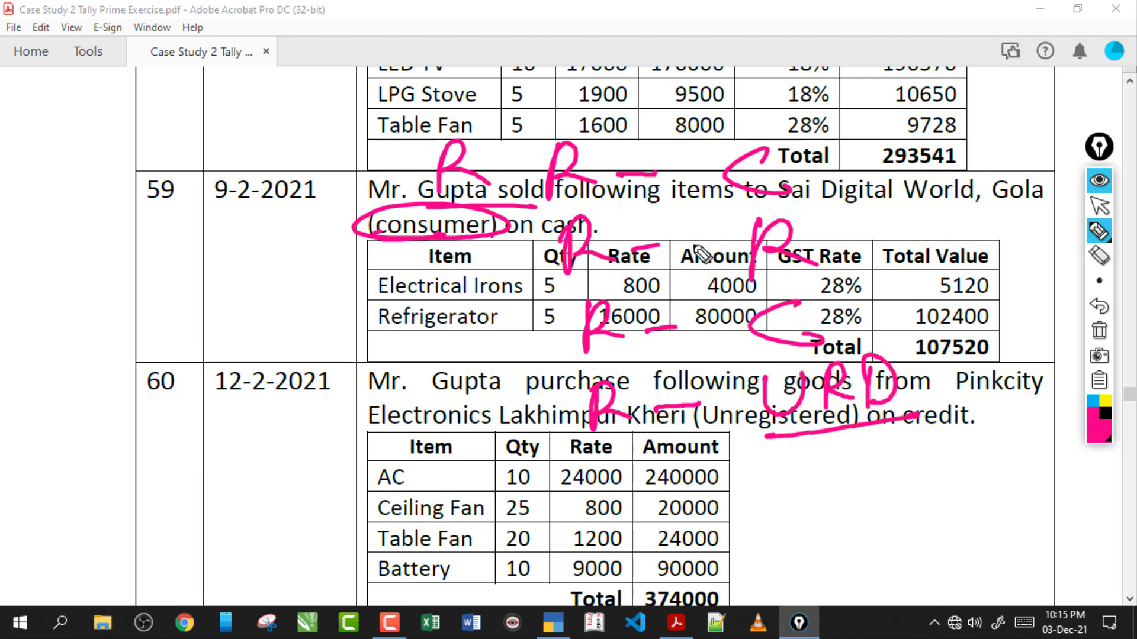
Handwrite and underline a heading above the dealer pairs, and clear all ink from the page
mouse_move(638, 95)
left_mouse_down()
mouse_move(668, 99)
mouse_move(689, 138)
left_mouse_up()
mouse_move(706, 102)
left_mouse_down()
mouse_move(708, 137)
mouse_move(788, 125)
left_mouse_up()
left_click_drag(734, 114, 802, 109)
left_click_drag(628, 159, 830, 142)
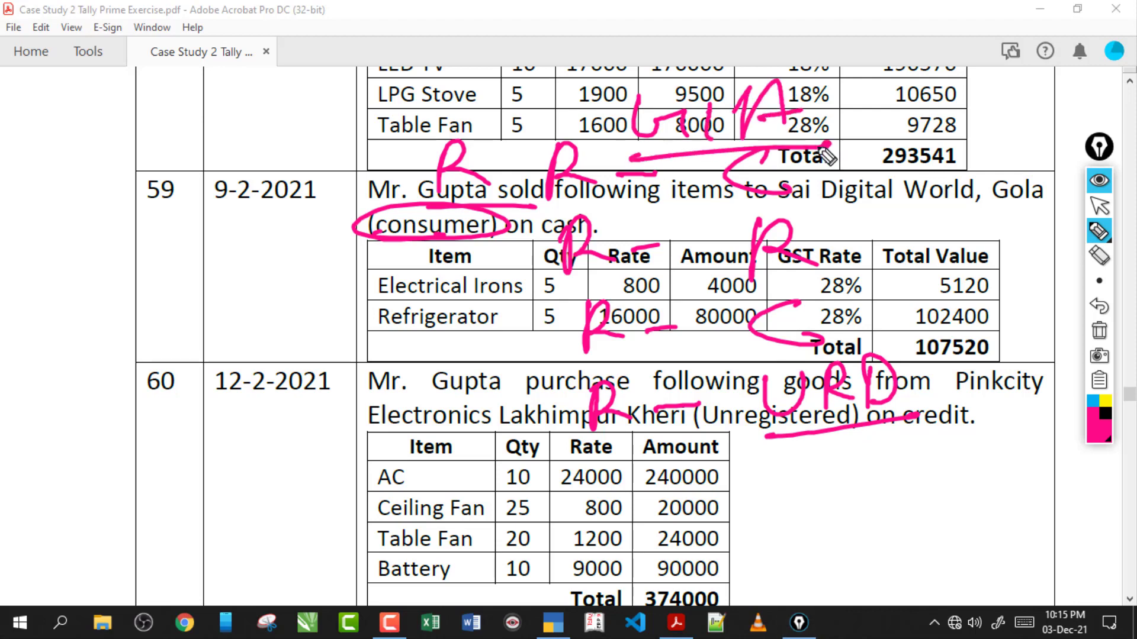
left_click(1098, 330)
left_click(1099, 206)
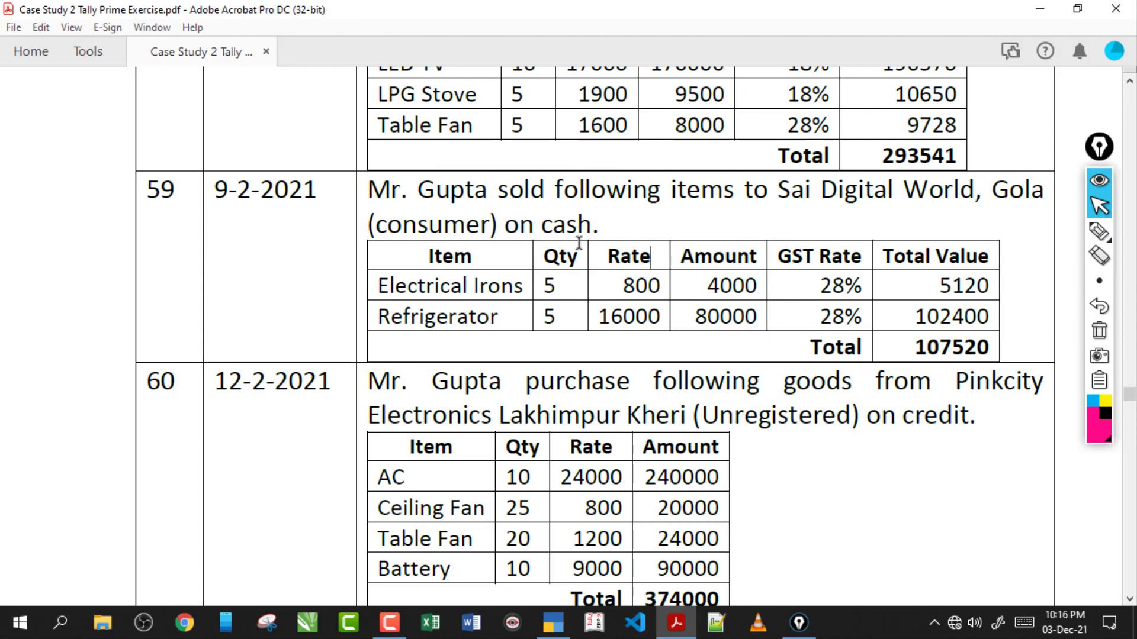
Trace entry 60's text, return to the cash sales voucher in TallyPrime, and set Provide GST/e-Way Bill details to No
left_click_drag(368, 416, 817, 422)
left_click(776, 422)
left_click(552, 622)
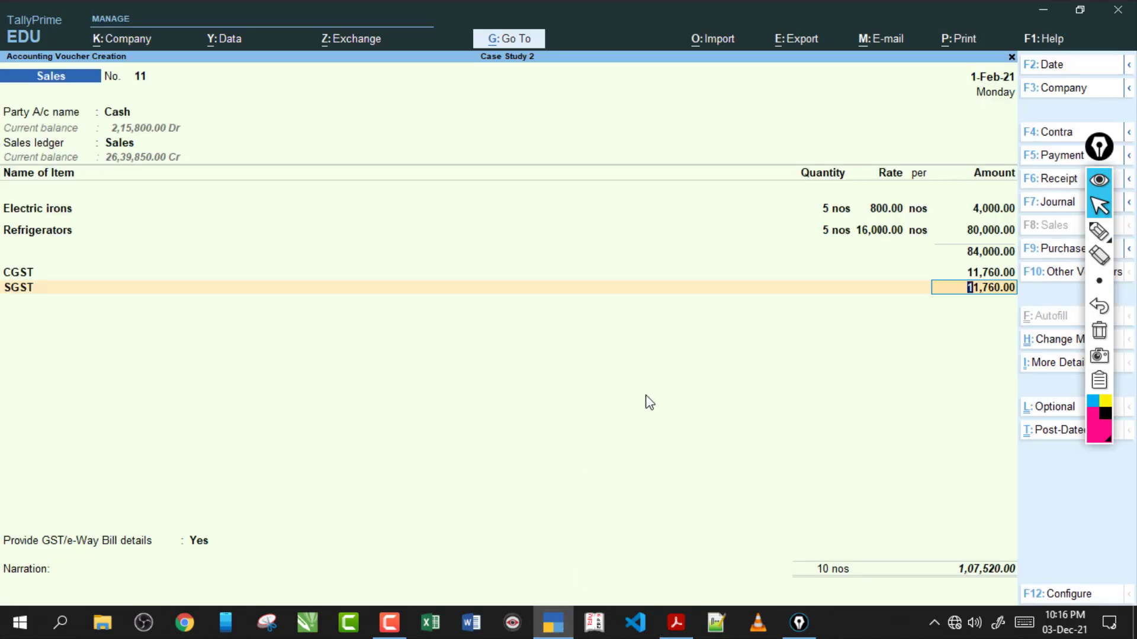
key("Return")
key("Return")
key("Return")
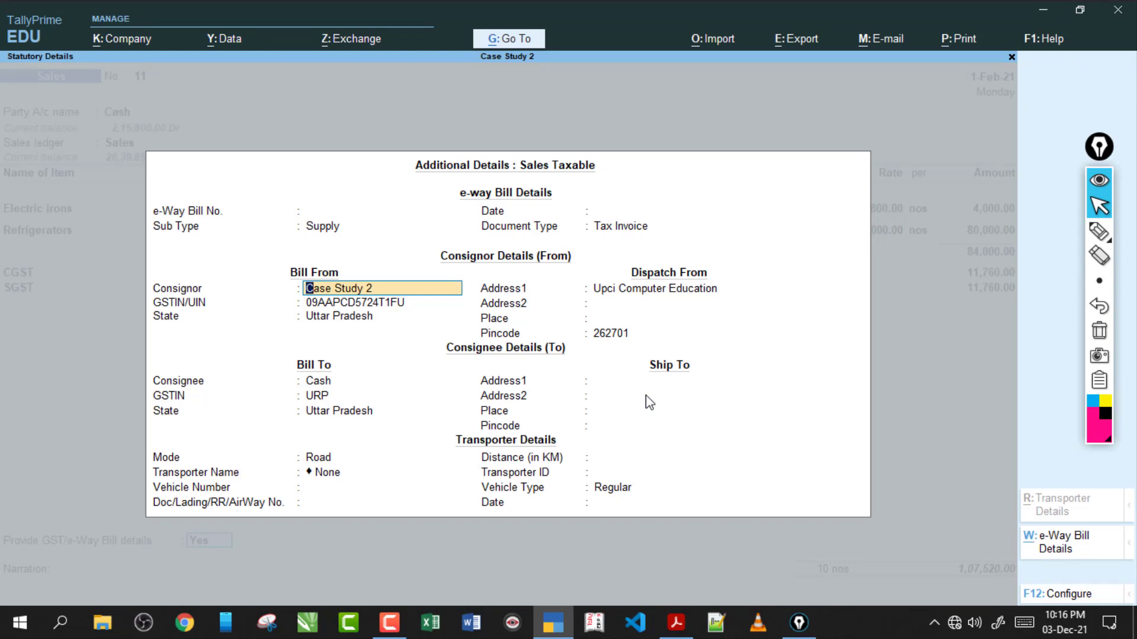
key("Up")
key("BackSpace")
key("BackSpace")
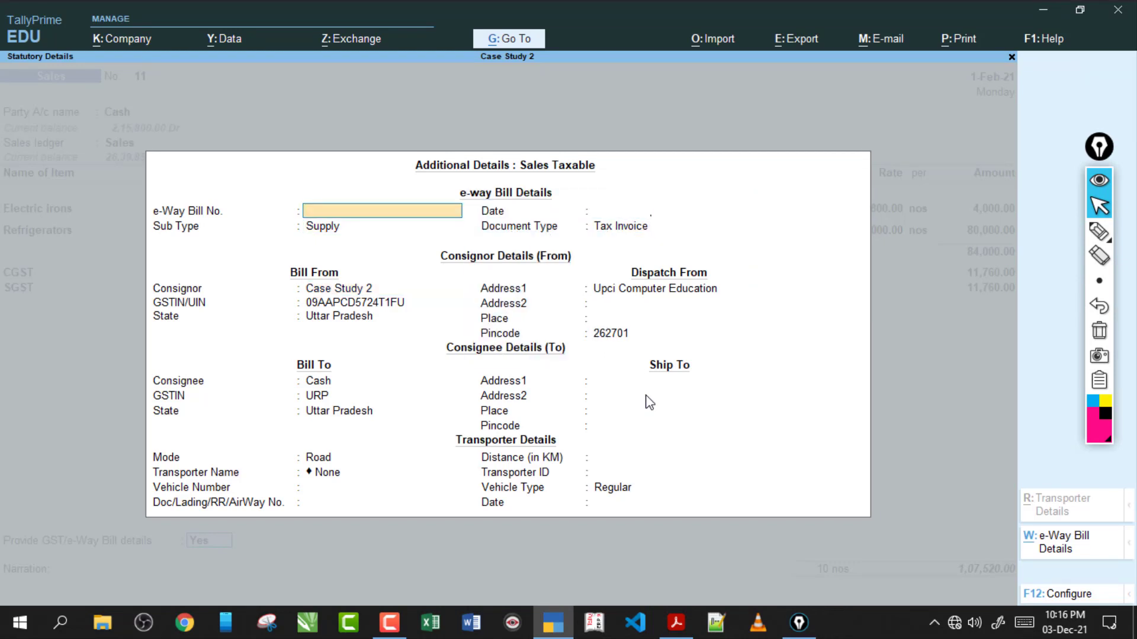
key("Escape")
key("n")
key("Return")
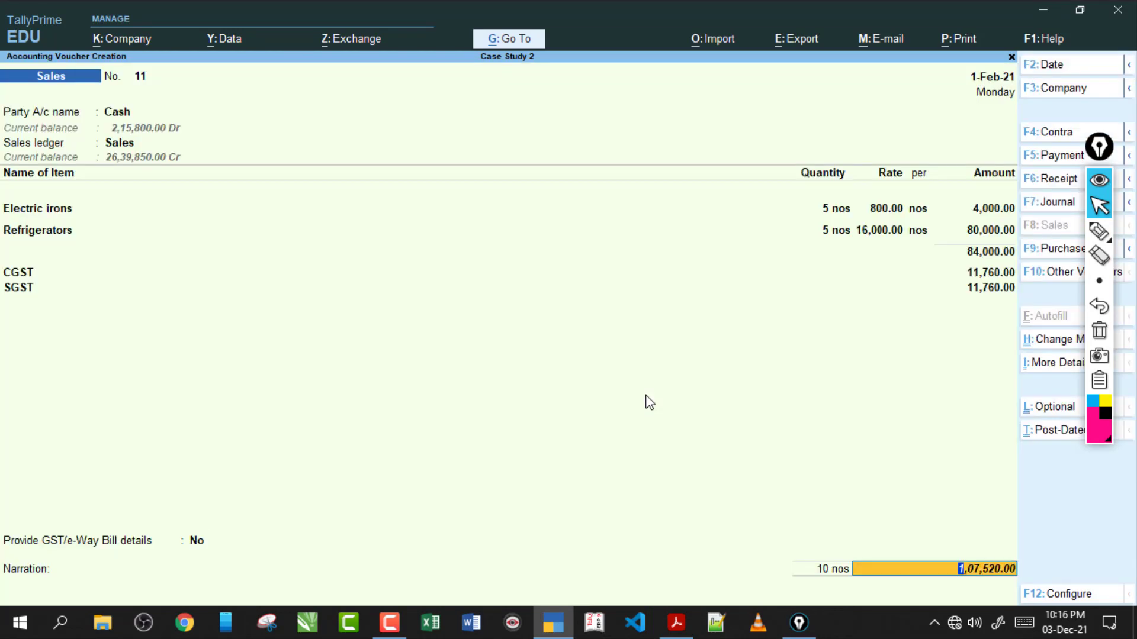
Leave the narration blank and save the cash sales voucher
key("Return")
key("Return")
key("y")
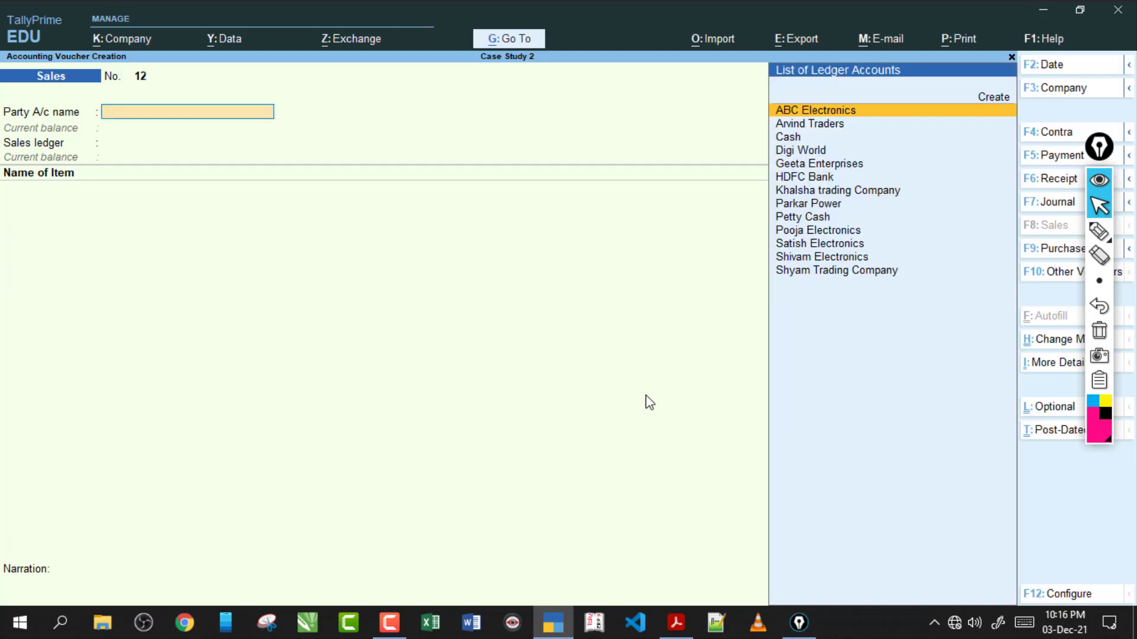
In the case study PDF, underline entry 60's purchase, Pinkcity Electronics, Unregistered and credit terms, and clear the ink
left_click(676, 622)
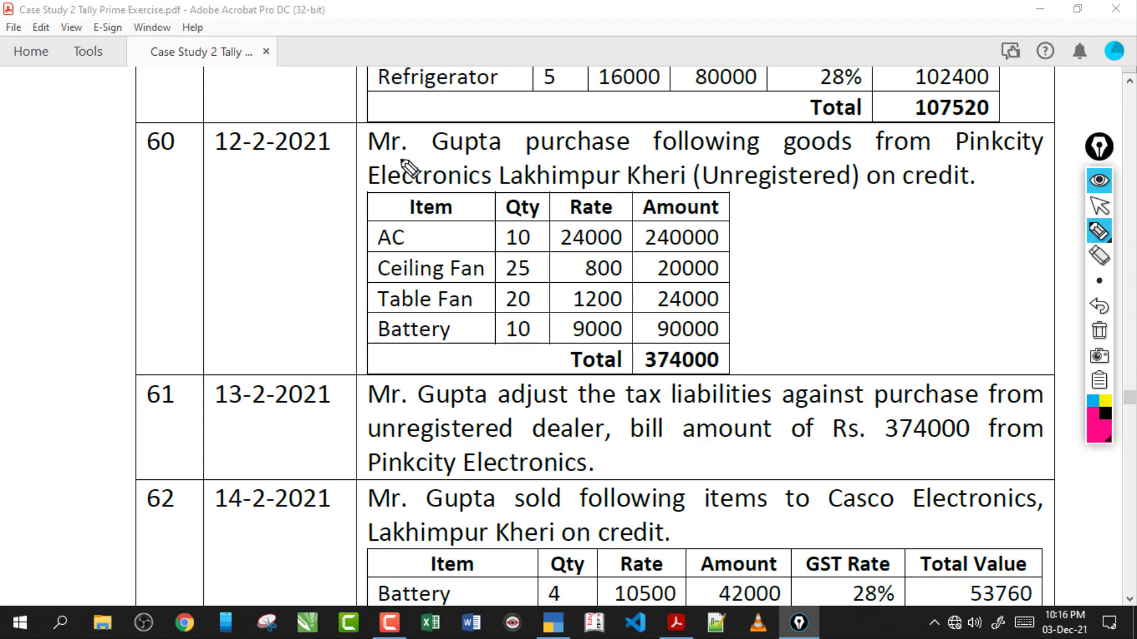
left_click_drag(390, 160, 736, 157)
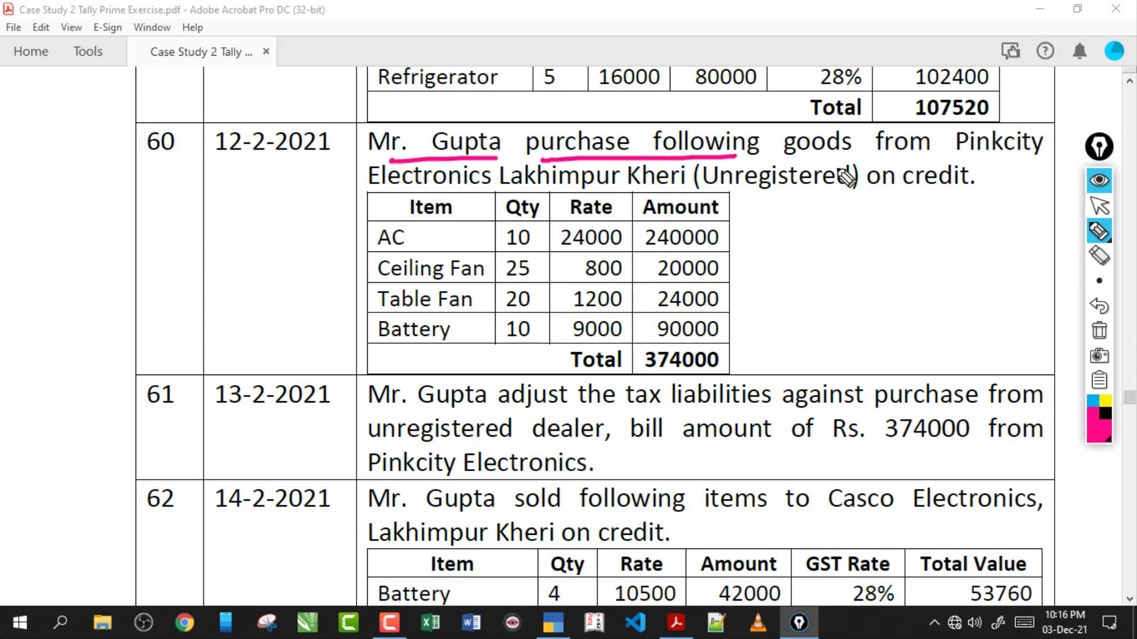
left_click_drag(958, 159, 1031, 158)
left_click_drag(422, 190, 513, 187)
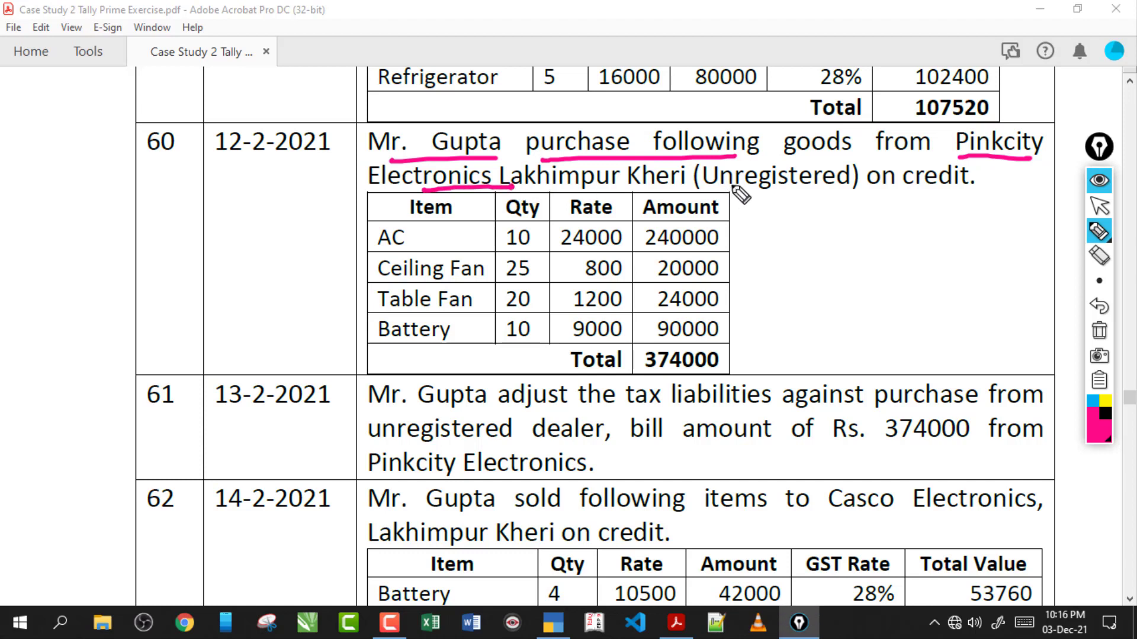
left_click_drag(715, 190, 825, 187)
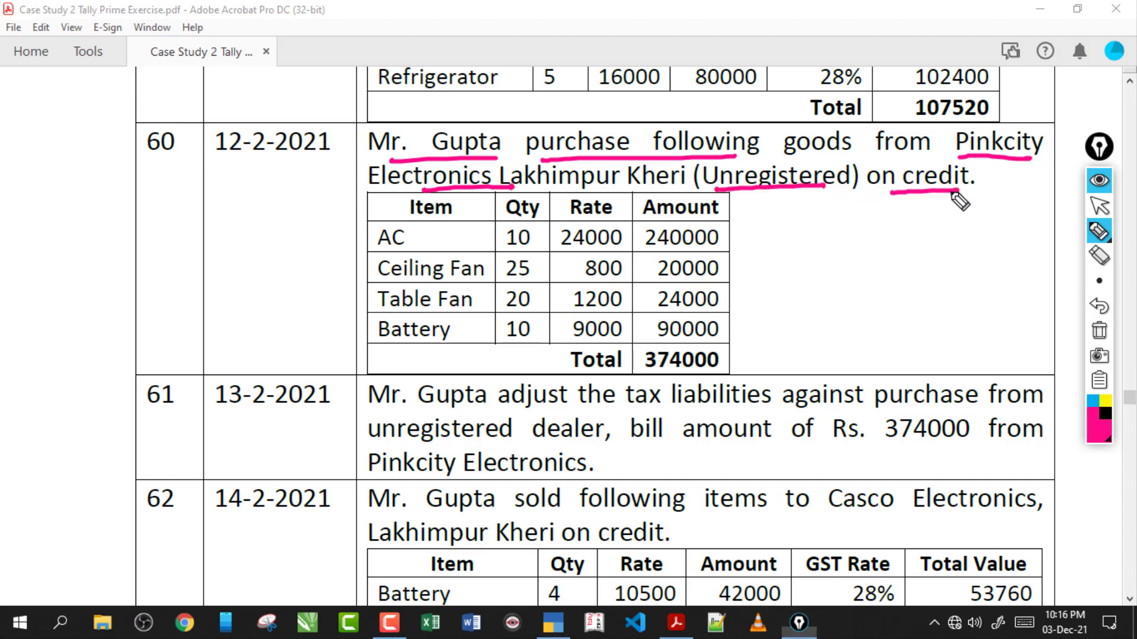
left_click(1099, 331)
Underline entry 60's buyer and "Unregistered", handwrite an underlined R below the date, and remove the ink
left_click_drag(701, 190, 843, 199)
left_click_drag(419, 156, 529, 148)
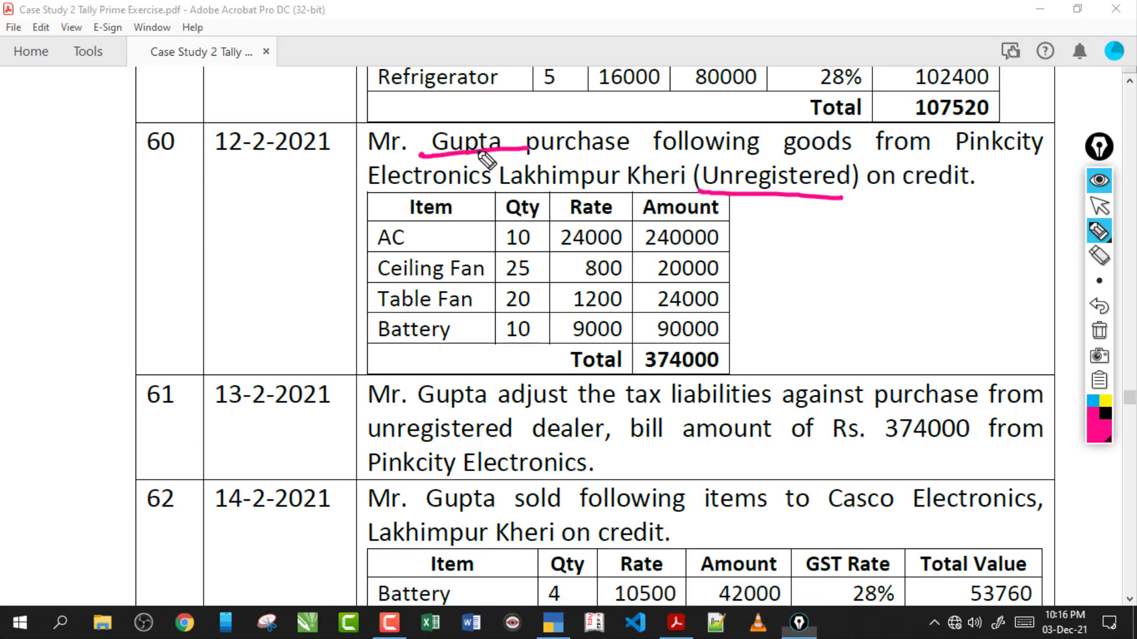
mouse_move(218, 172)
left_mouse_down()
mouse_move(223, 210)
mouse_move(286, 196)
left_mouse_up()
left_click_drag(192, 230, 302, 214)
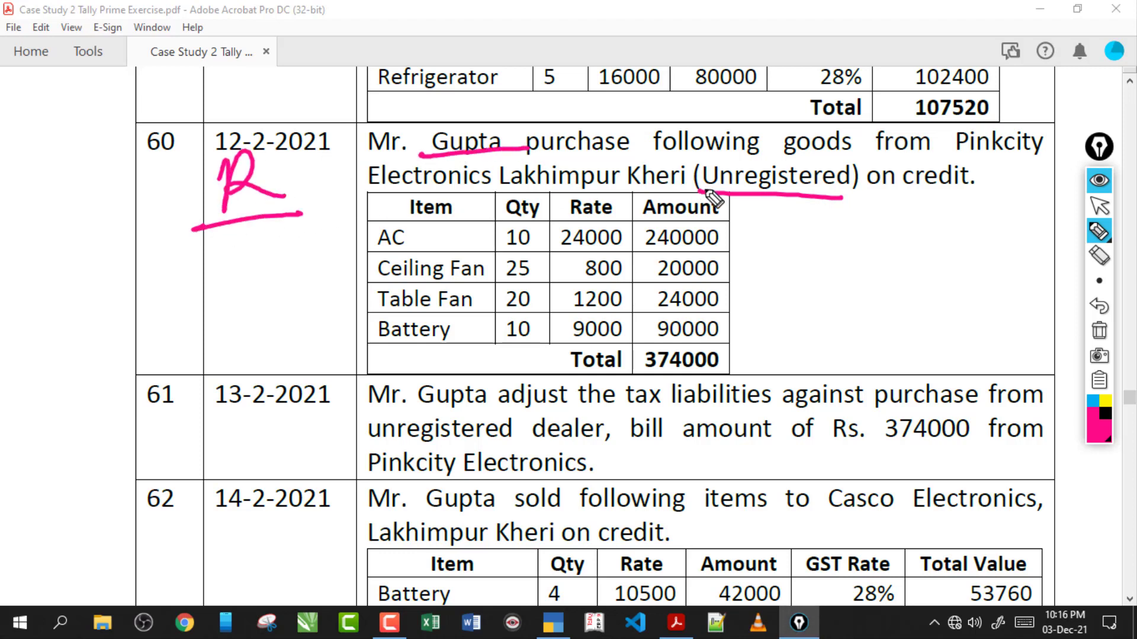
left_click_drag(708, 190, 822, 190)
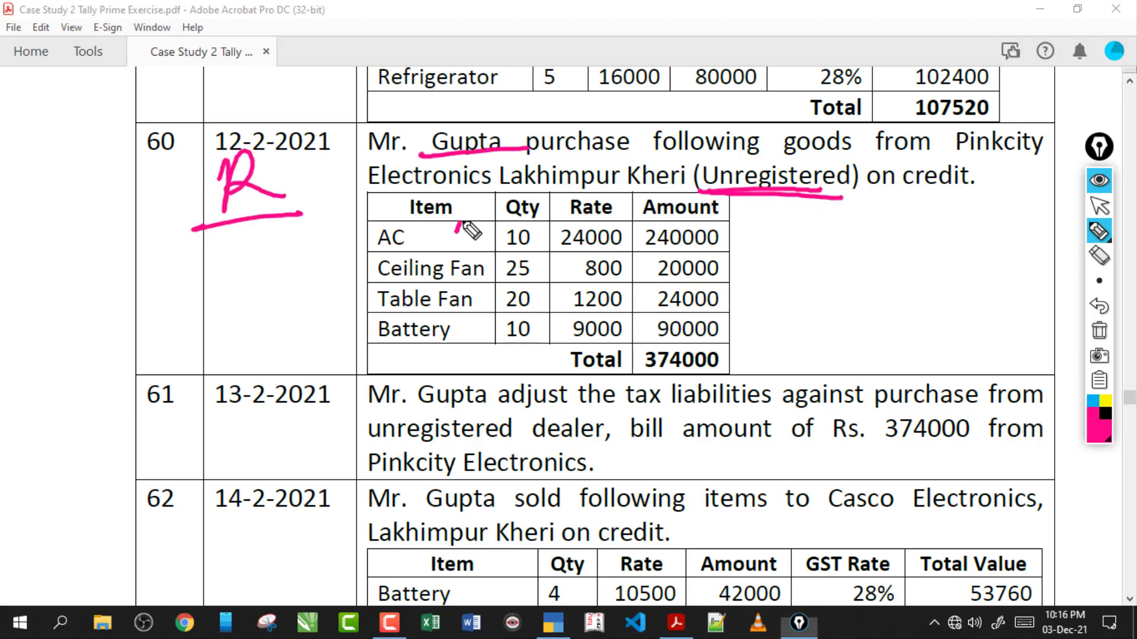
left_click_drag(459, 223, 502, 241)
key("Escape")
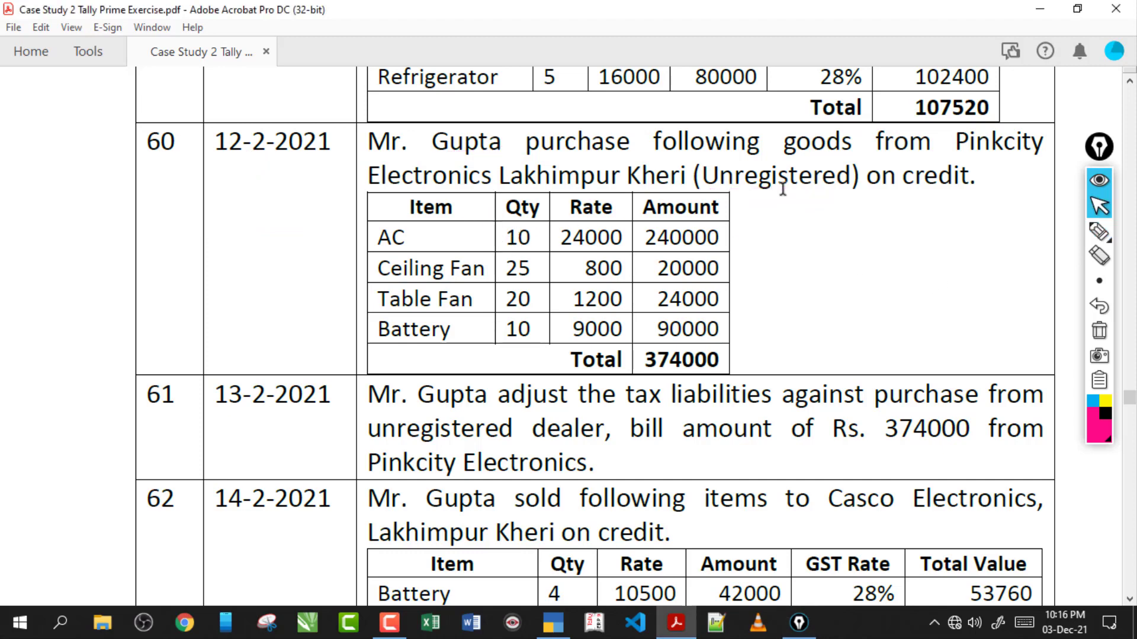
Open Tally Prime Notes.pdf and find the table of GST applicability by dealer type on page 23
right_click(677, 631)
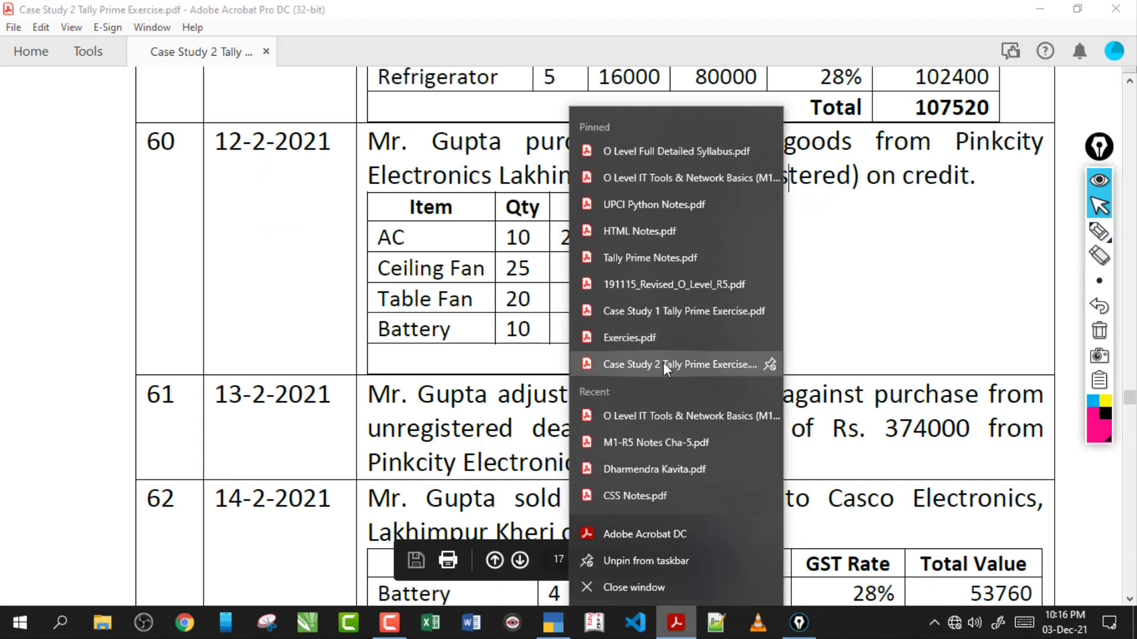
left_click(662, 258)
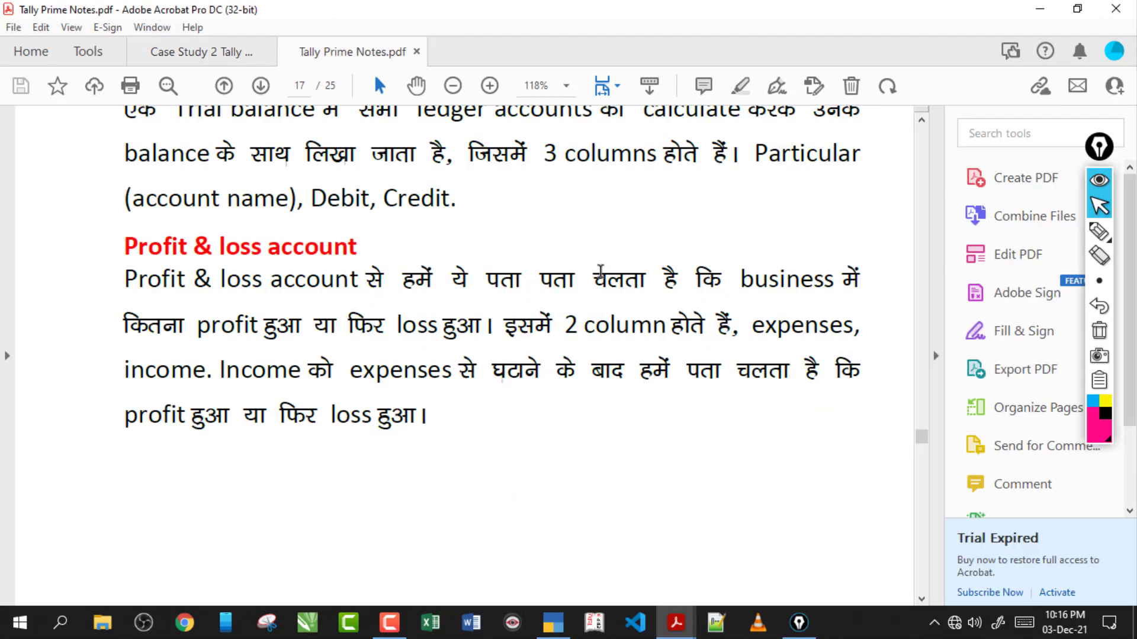
scroll(554, 249, "up", 20)
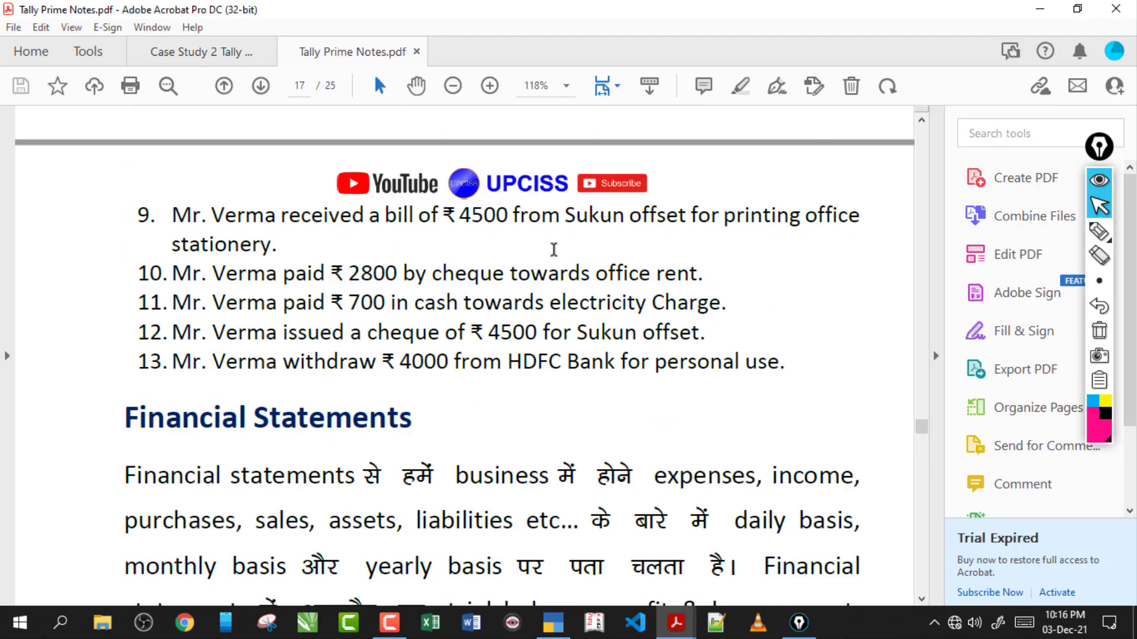
scroll(554, 249, "down", 20)
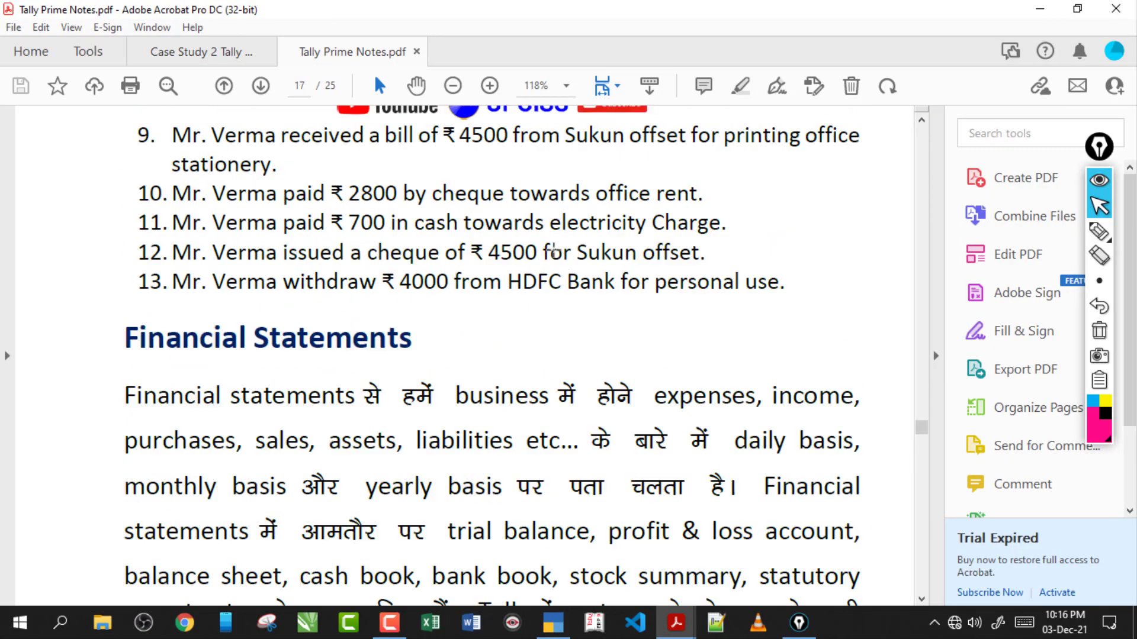
scroll(554, 249, "down", 20)
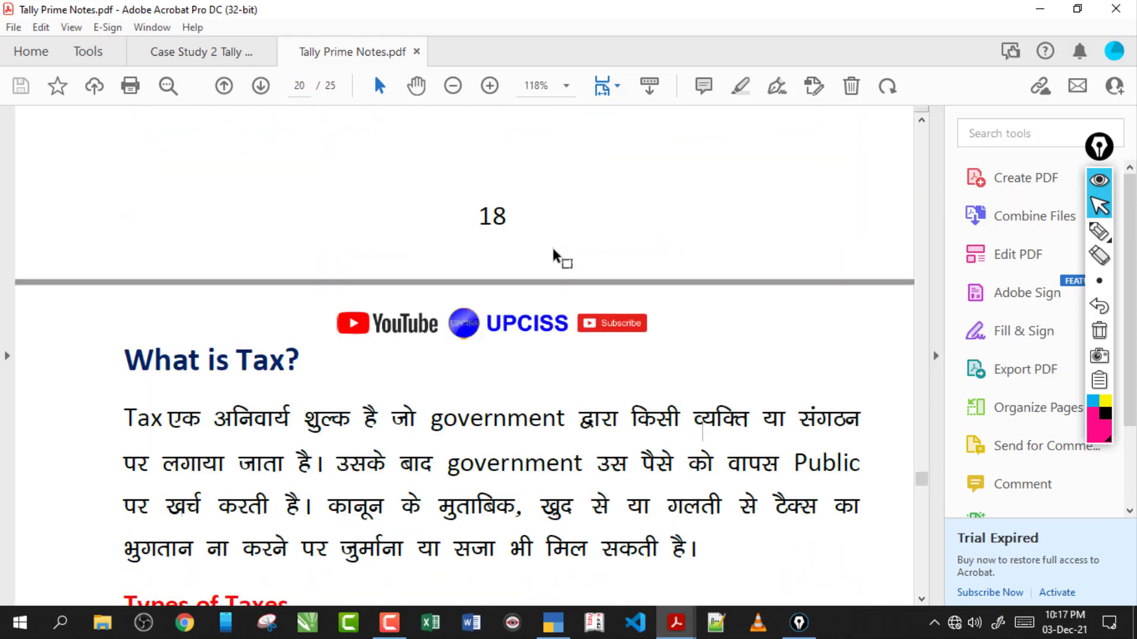
scroll(554, 249, "down", 20)
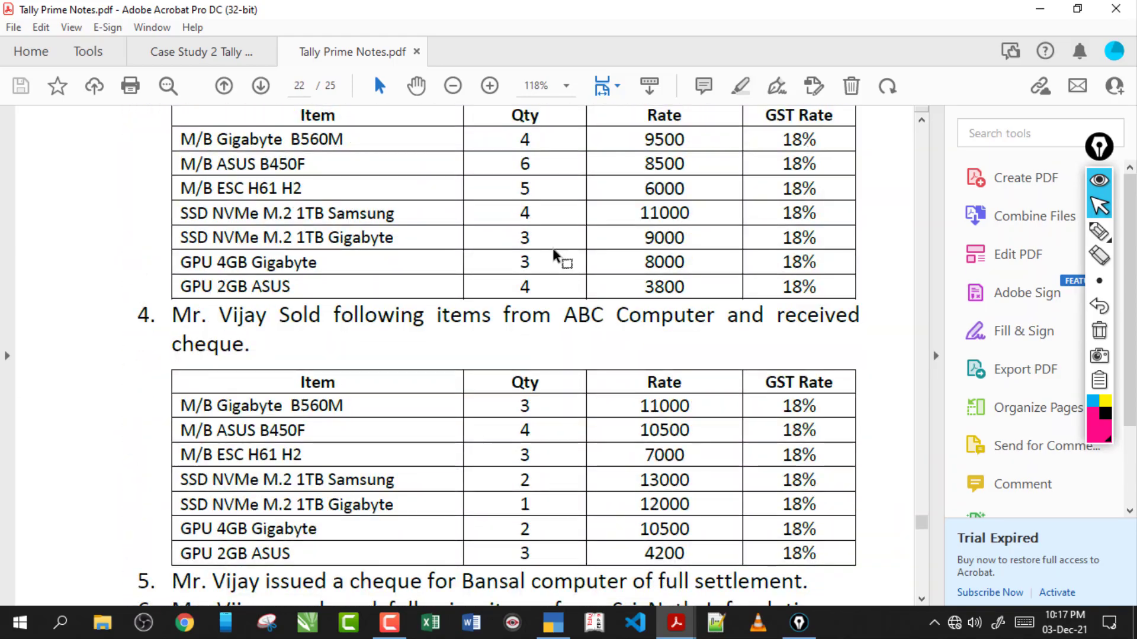
scroll(554, 249, "up", 5)
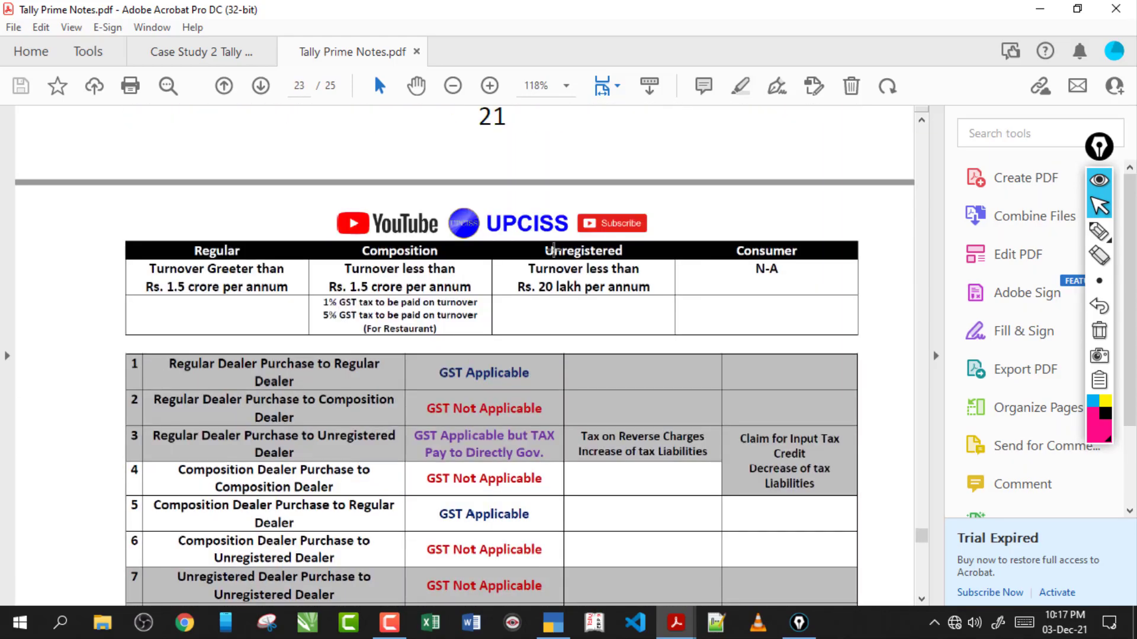
scroll(554, 249, "down", 3)
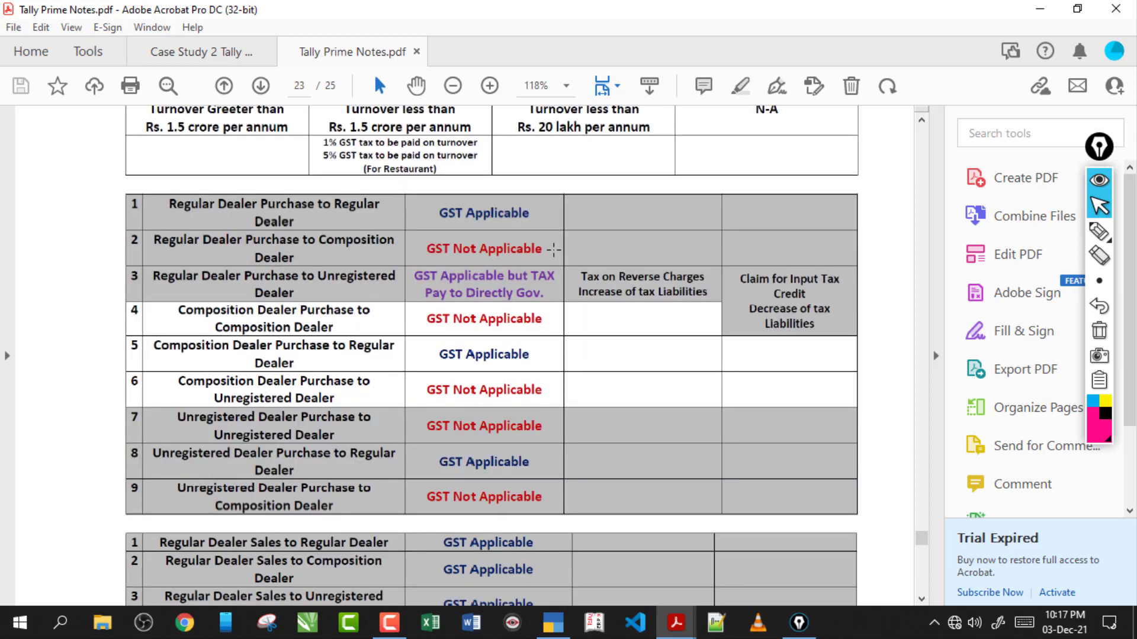
Underline Regular Dealer and Regular in row 1 of the purchase table, and circle GST Applicable with an arrow beside it
left_click(1099, 230)
left_click_drag(181, 217, 242, 211)
left_click_drag(323, 218, 373, 217)
mouse_move(476, 229)
left_mouse_down()
mouse_move(464, 236)
mouse_move(460, 203)
mouse_move(556, 217)
left_mouse_up()
left_click_drag(552, 208, 592, 210)
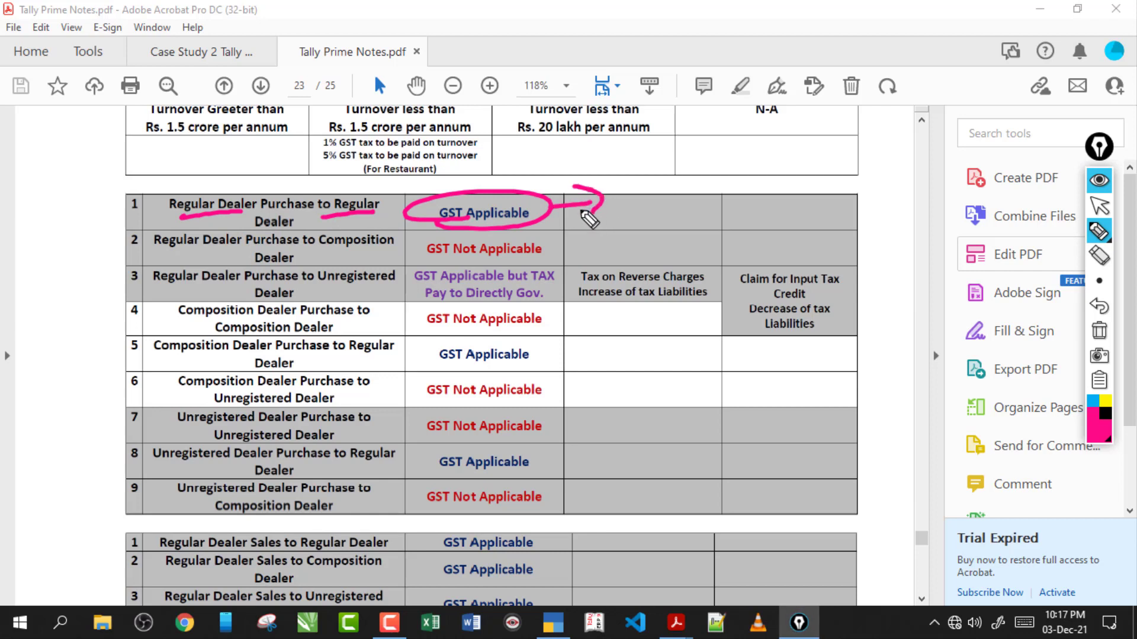
left_click_drag(324, 220, 379, 218)
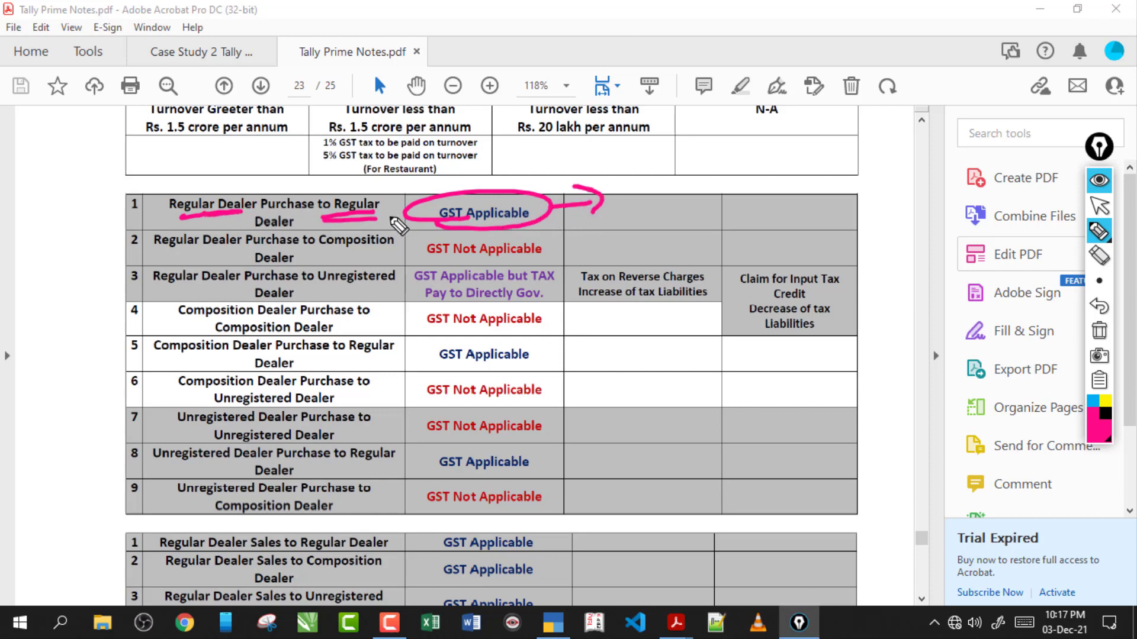
Underline Regular Dealer and Composition in row 2, circle and tick GST Not Applicable, and clear all the ink
left_click_drag(171, 255, 227, 254)
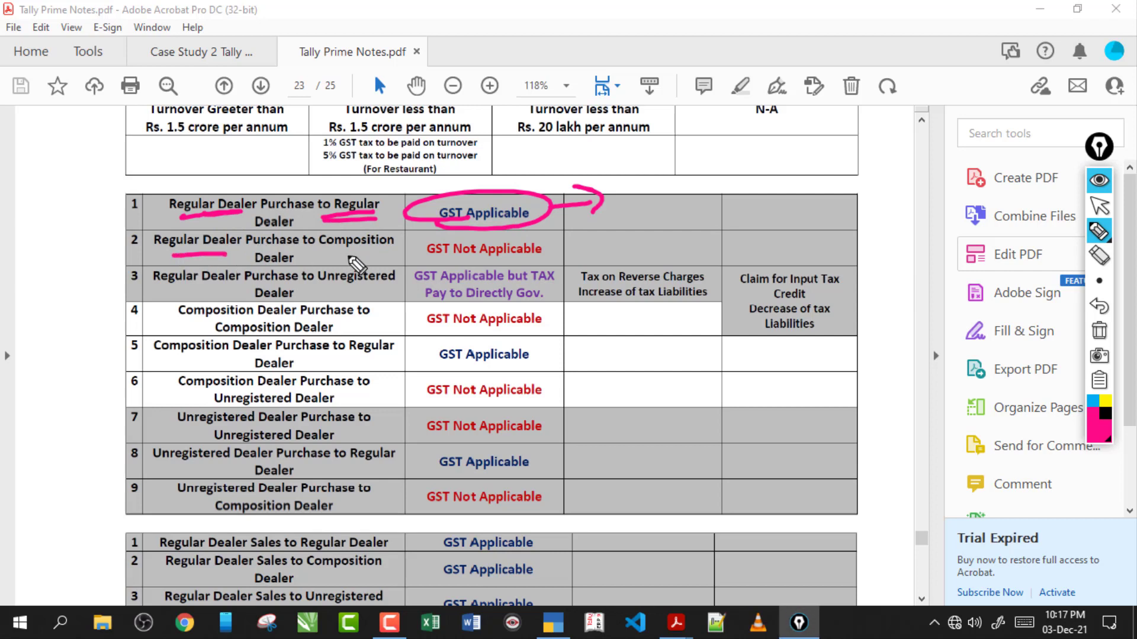
left_click_drag(338, 255, 380, 250)
left_click(425, 256)
mouse_move(448, 260)
left_mouse_down()
mouse_move(439, 238)
mouse_move(474, 261)
mouse_move(516, 251)
mouse_move(521, 266)
left_mouse_up()
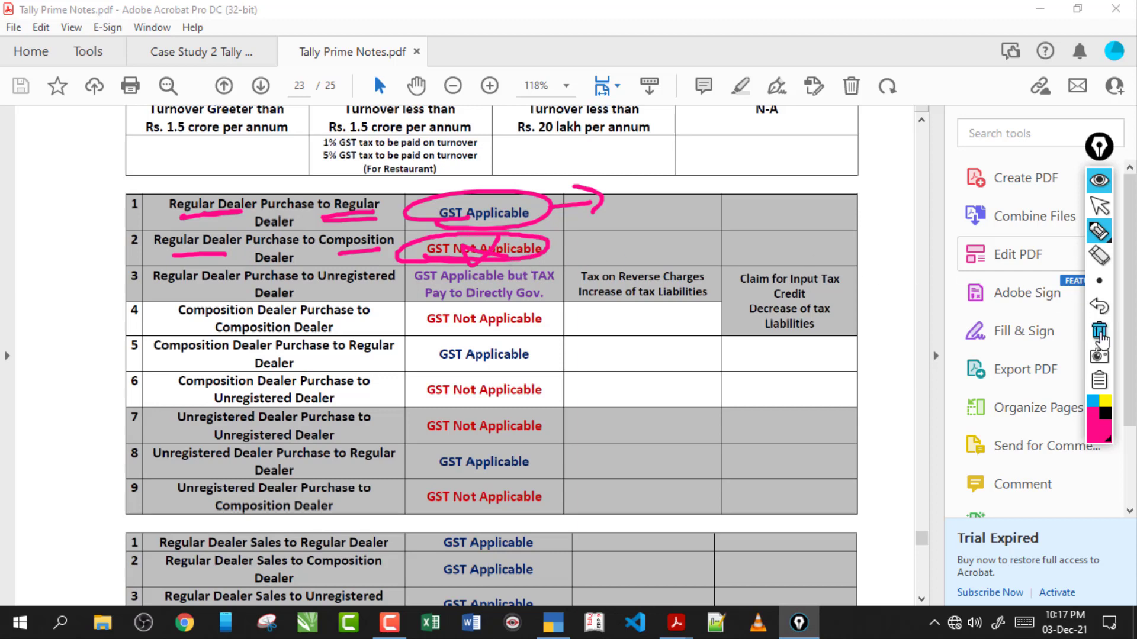
left_click(1099, 331)
Underline Regular Dealer, Unregistered and GST Applicable in row 3 of the purchase table
left_click_drag(159, 288, 227, 289)
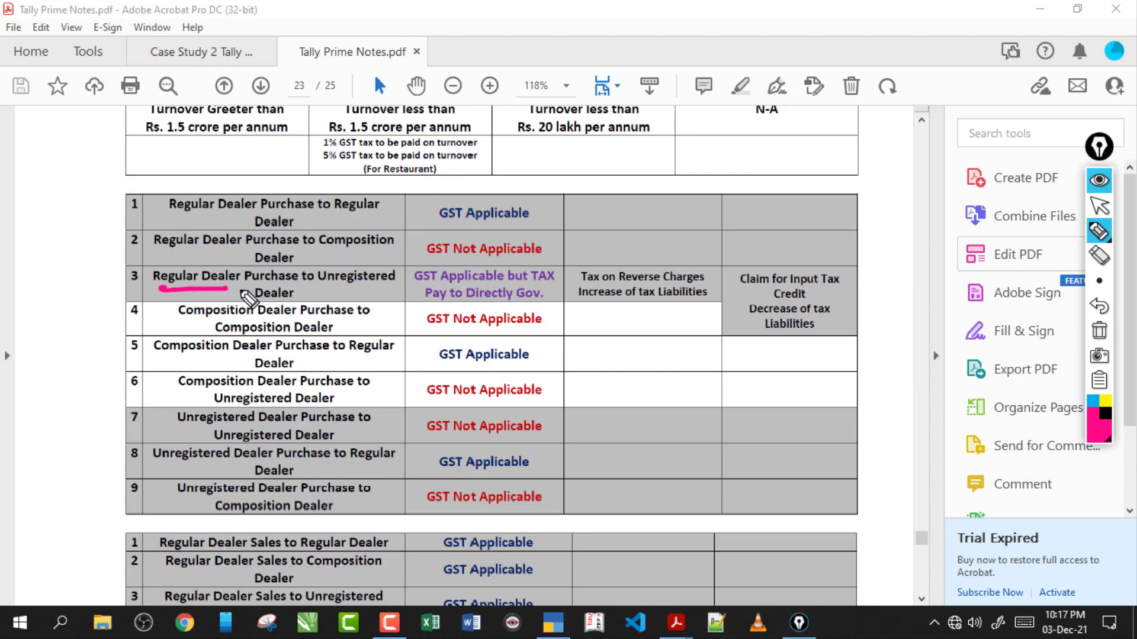
left_click_drag(324, 289, 377, 288)
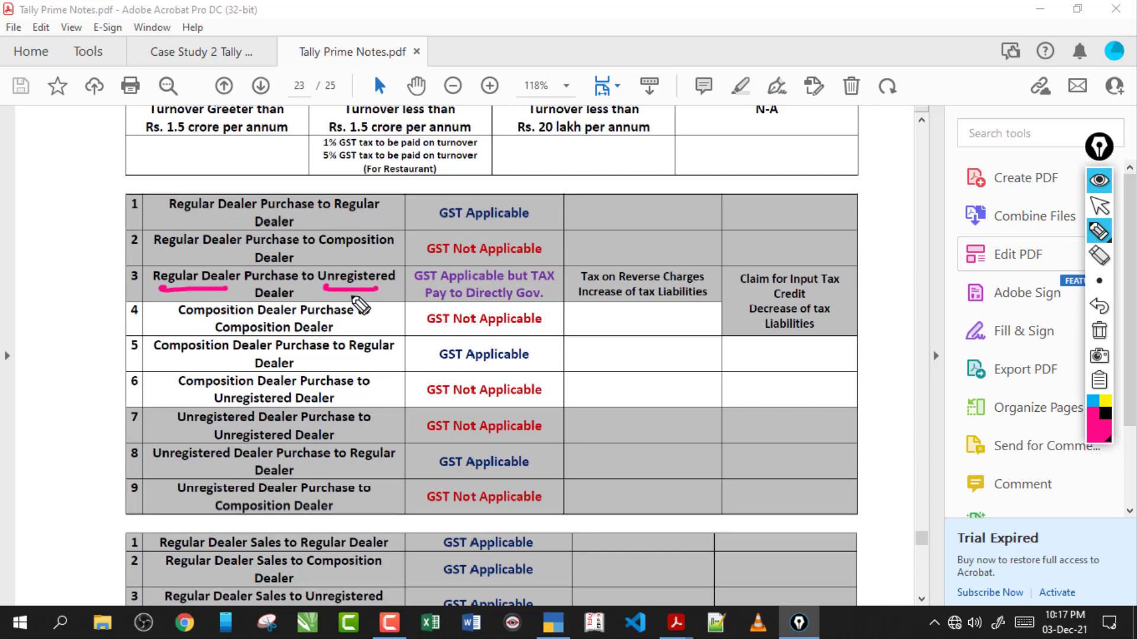
left_click_drag(420, 289, 531, 287)
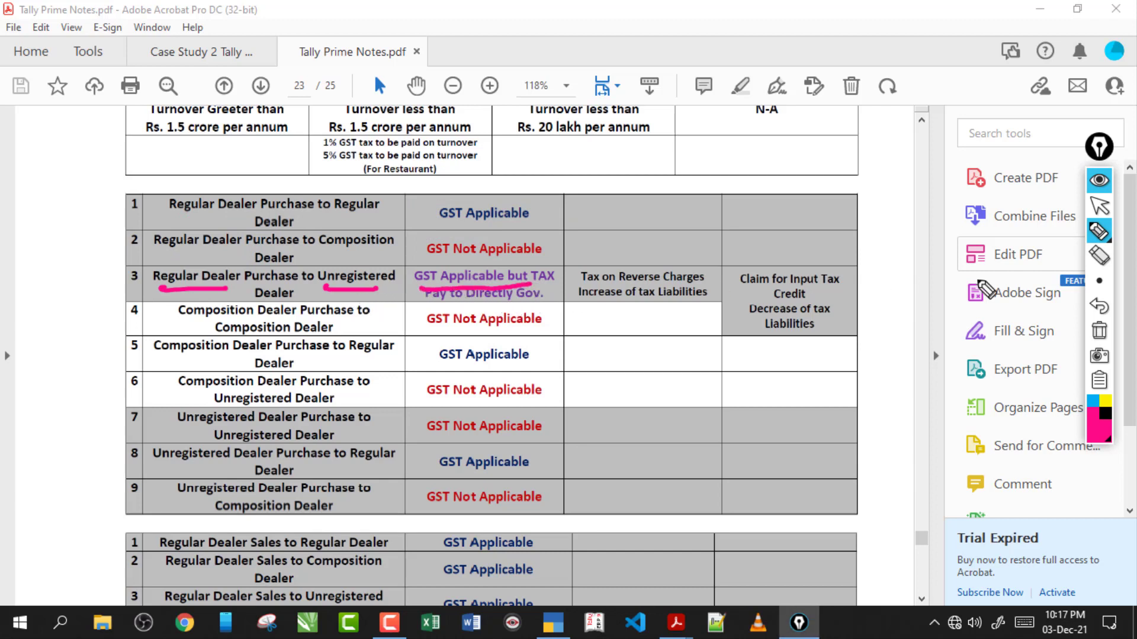
Clear the ink, underline Pay to Directly Gov. in row 3 of the purchase table, and erase the underline
left_click(1101, 334)
left_click_drag(445, 303, 538, 303)
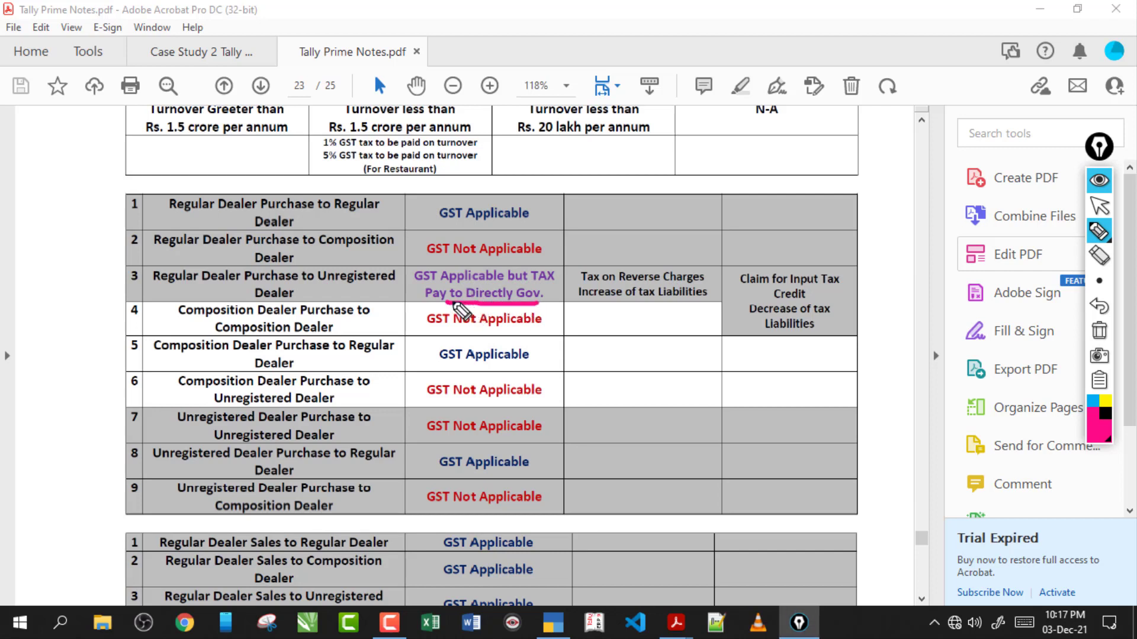
left_click_drag(462, 305, 526, 304)
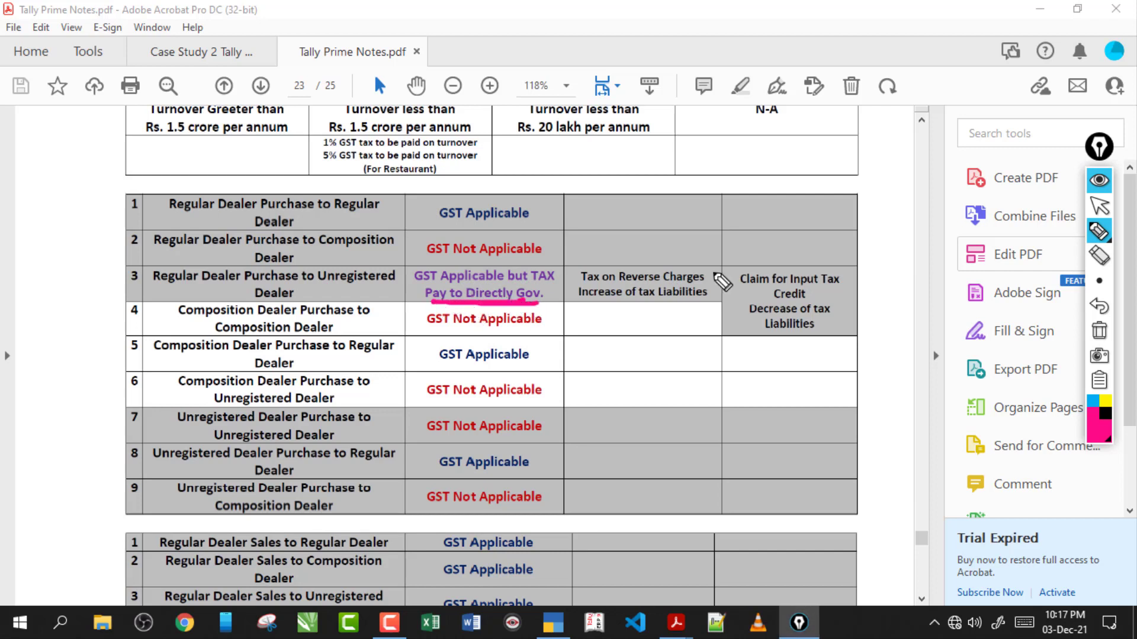
left_click(1096, 332)
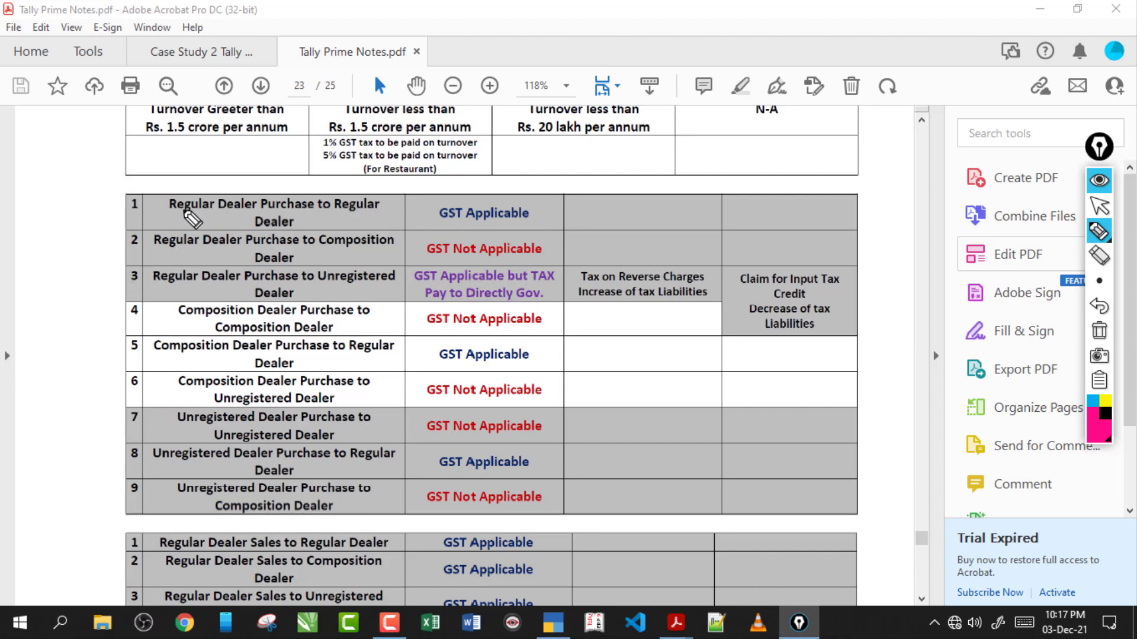
Circle both Regular dealers in row 1, number them 1 and 2, draw arrows from 2 to 1 and towards a scribbled note, and clear the ink
mouse_move(184, 223)
left_mouse_down()
mouse_move(222, 205)
mouse_move(172, 220)
left_mouse_up()
mouse_move(328, 219)
left_mouse_down()
mouse_move(384, 196)
mouse_move(336, 215)
left_mouse_up()
mouse_move(174, 184)
left_mouse_down()
mouse_move(160, 172)
mouse_move(187, 178)
left_mouse_up()
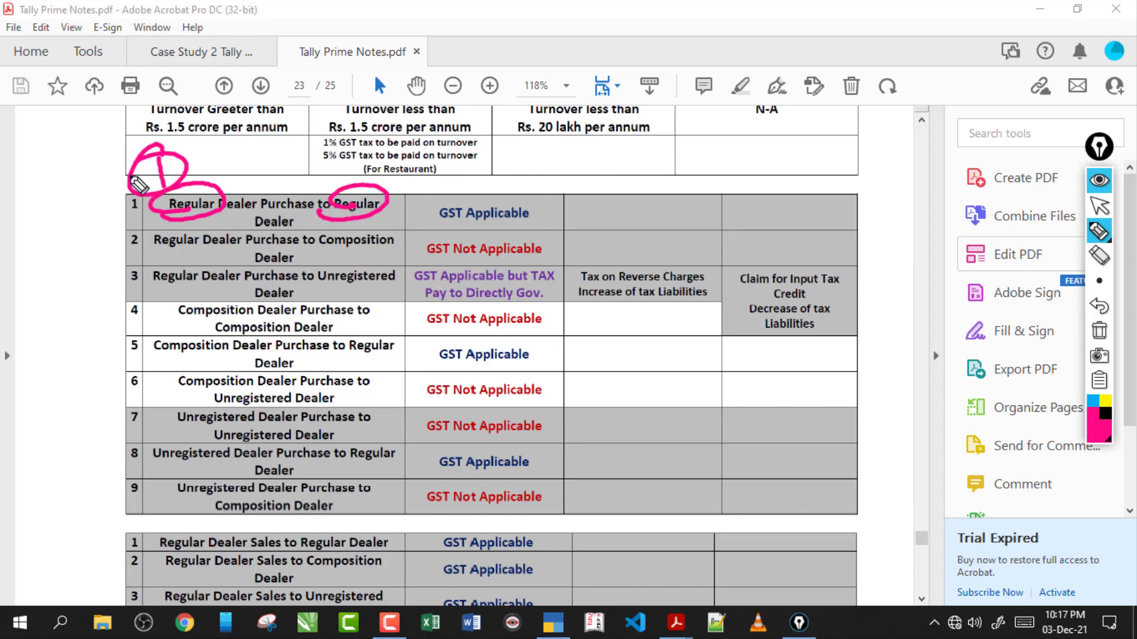
mouse_move(329, 159)
left_mouse_down()
mouse_move(362, 172)
mouse_move(314, 151)
mouse_move(379, 178)
mouse_move(394, 169)
mouse_move(320, 110)
mouse_move(200, 157)
mouse_move(216, 155)
left_mouse_up()
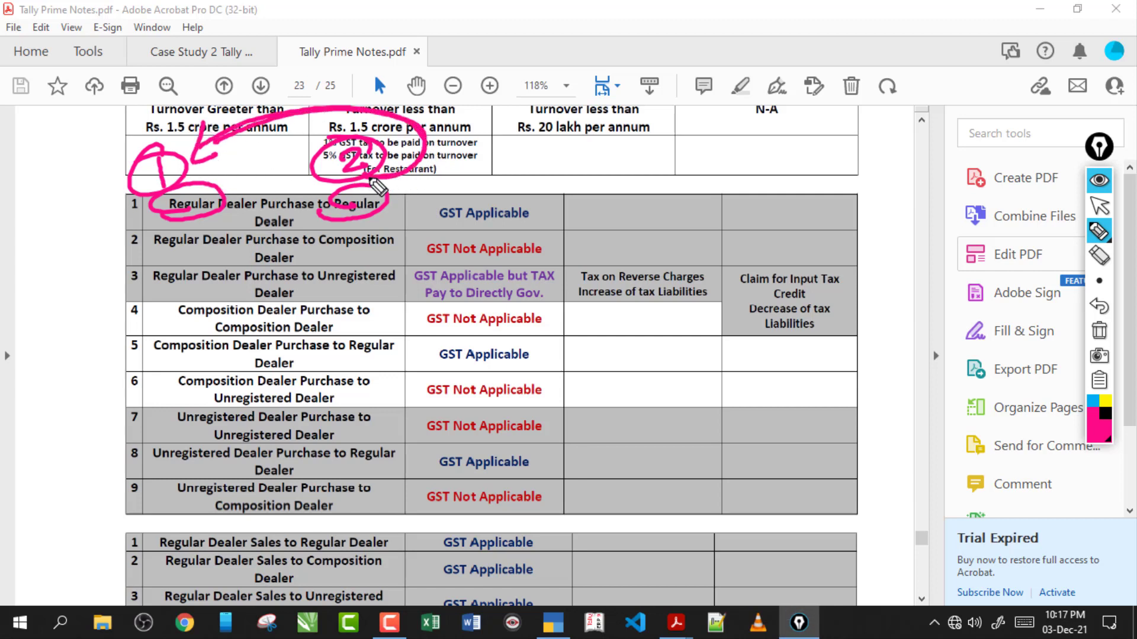
left_click_drag(391, 122, 237, 145)
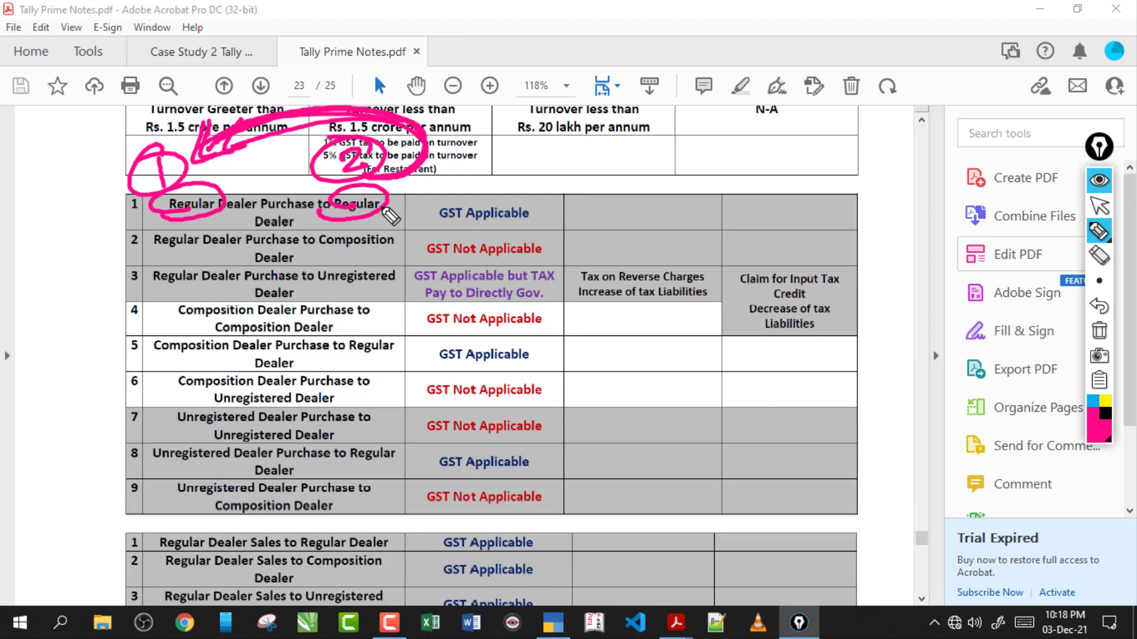
left_click_drag(535, 191, 584, 200)
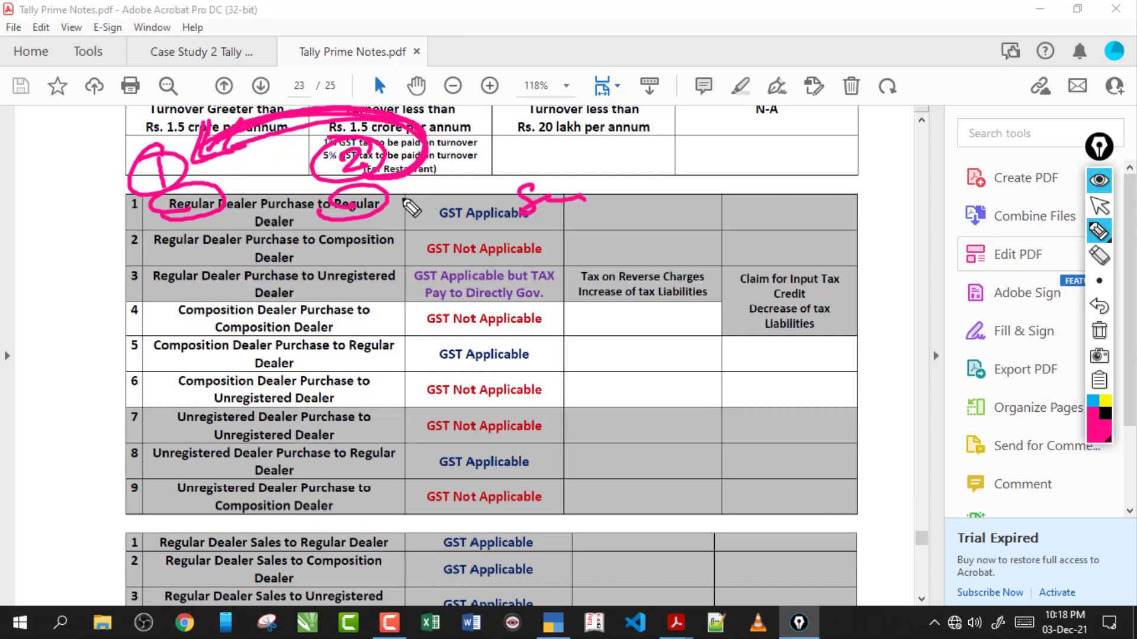
mouse_move(405, 199)
left_mouse_down()
mouse_move(533, 166)
mouse_move(524, 186)
left_mouse_up()
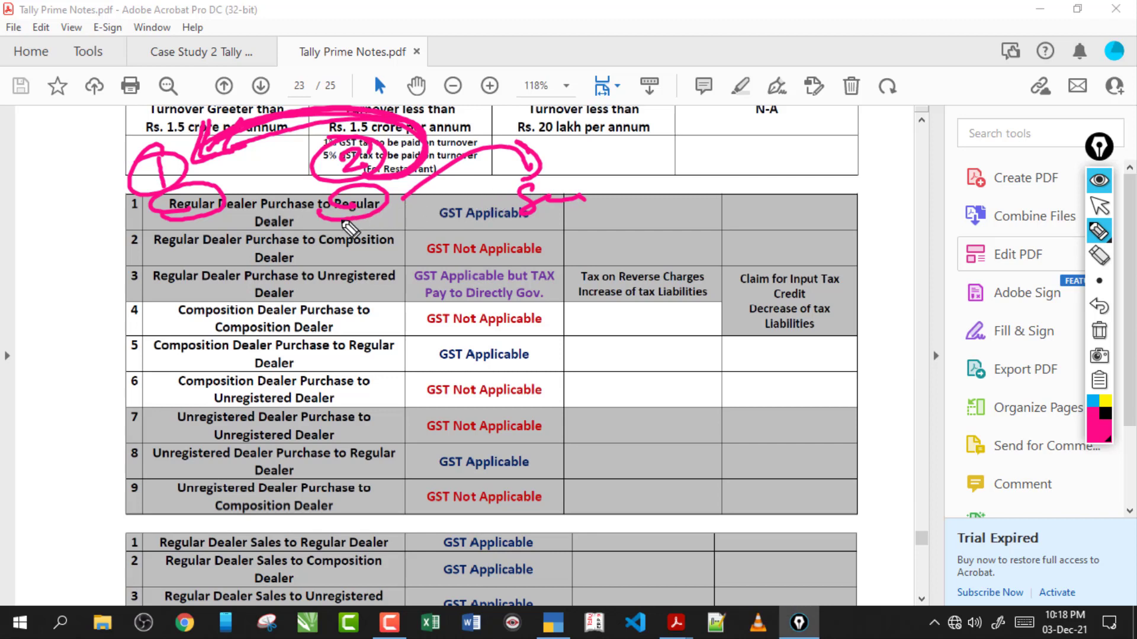
left_click_drag(391, 221, 382, 218)
left_click(1098, 330)
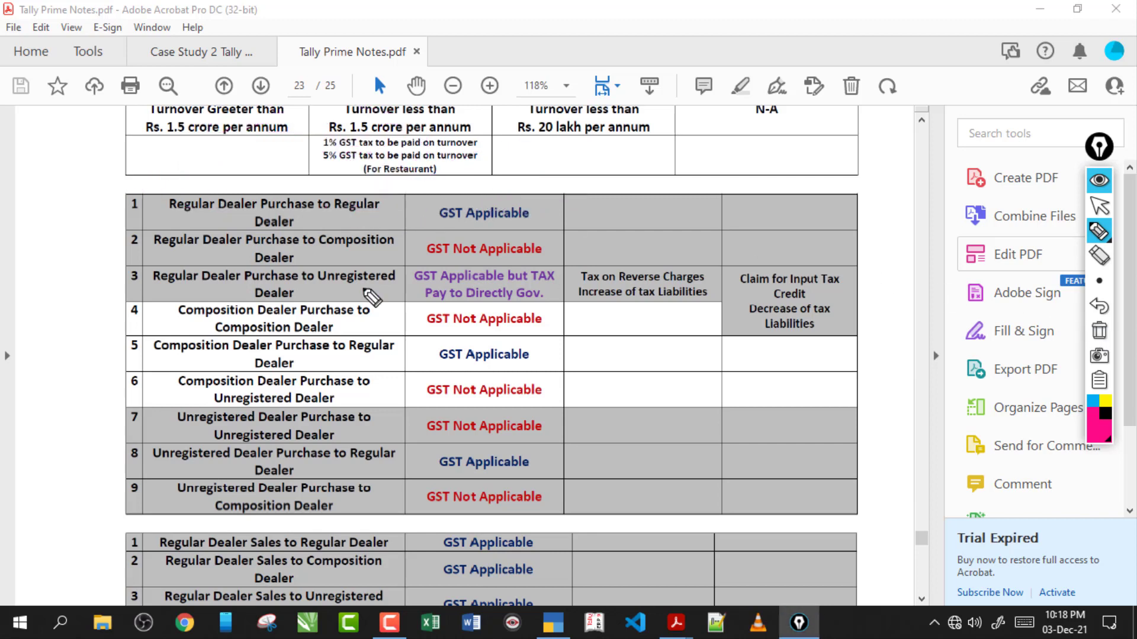
Circle Regular and Unregistered in row 3, link them with a curve, cross out Unregistered, draw an arrow from Regular, and clear the ink
mouse_move(185, 289)
left_mouse_down()
mouse_move(156, 279)
mouse_move(201, 285)
left_mouse_up()
mouse_move(351, 294)
left_mouse_down()
mouse_move(300, 290)
mouse_move(346, 295)
left_mouse_up()
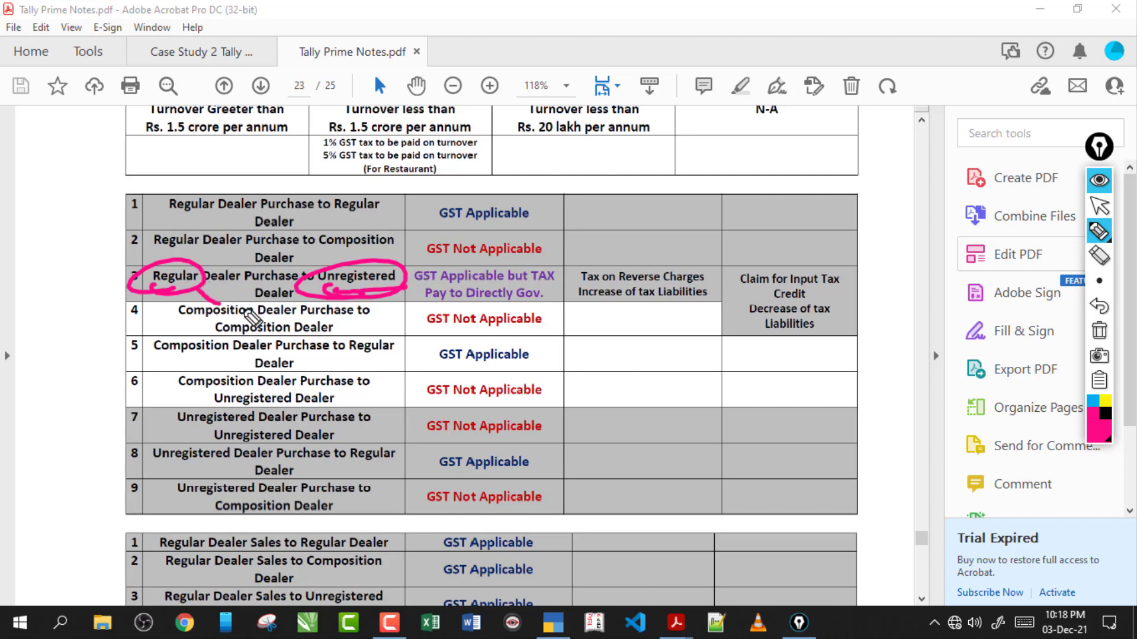
mouse_move(211, 299)
left_mouse_down()
mouse_move(329, 288)
mouse_move(360, 318)
mouse_move(384, 308)
mouse_move(358, 304)
mouse_move(399, 292)
mouse_move(382, 299)
left_mouse_up()
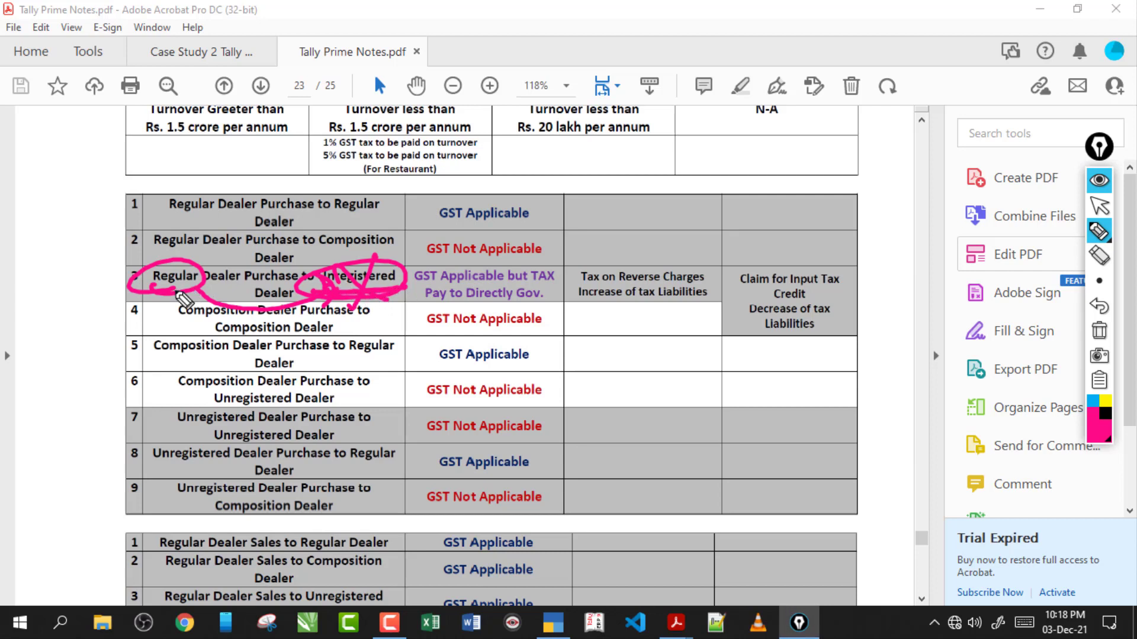
mouse_move(155, 288)
left_mouse_down()
mouse_move(108, 286)
mouse_move(195, 155)
mouse_move(225, 190)
left_mouse_up()
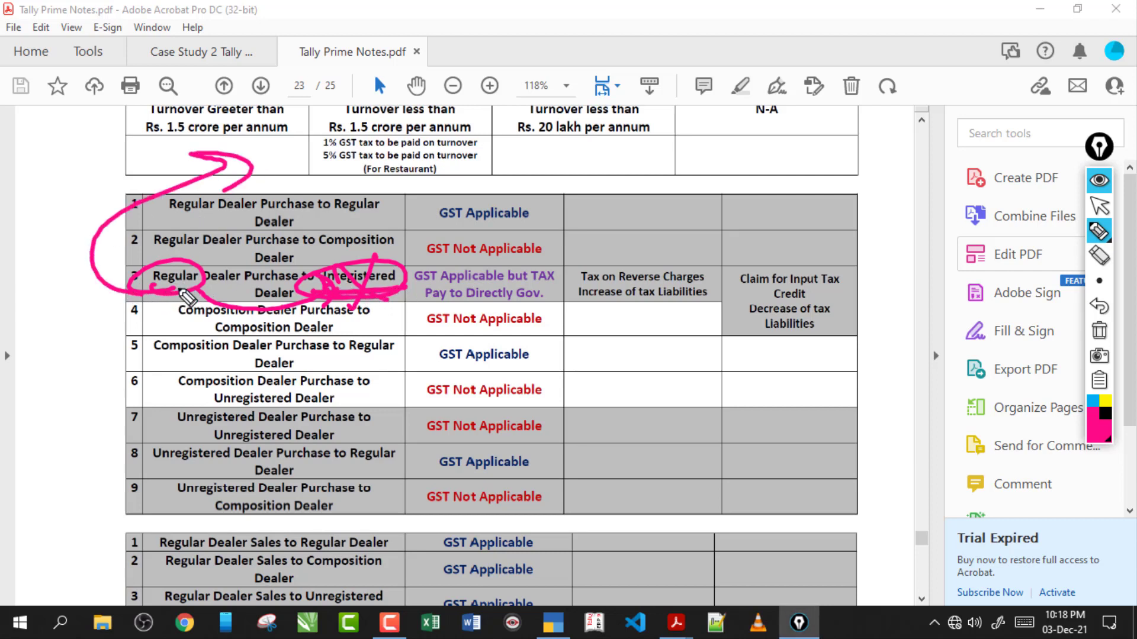
key("ctrl+shift+c")
Underline Unregistered and Tax on Reverse Charges in row 3, and clear the ink
left_click_drag(318, 294, 379, 295)
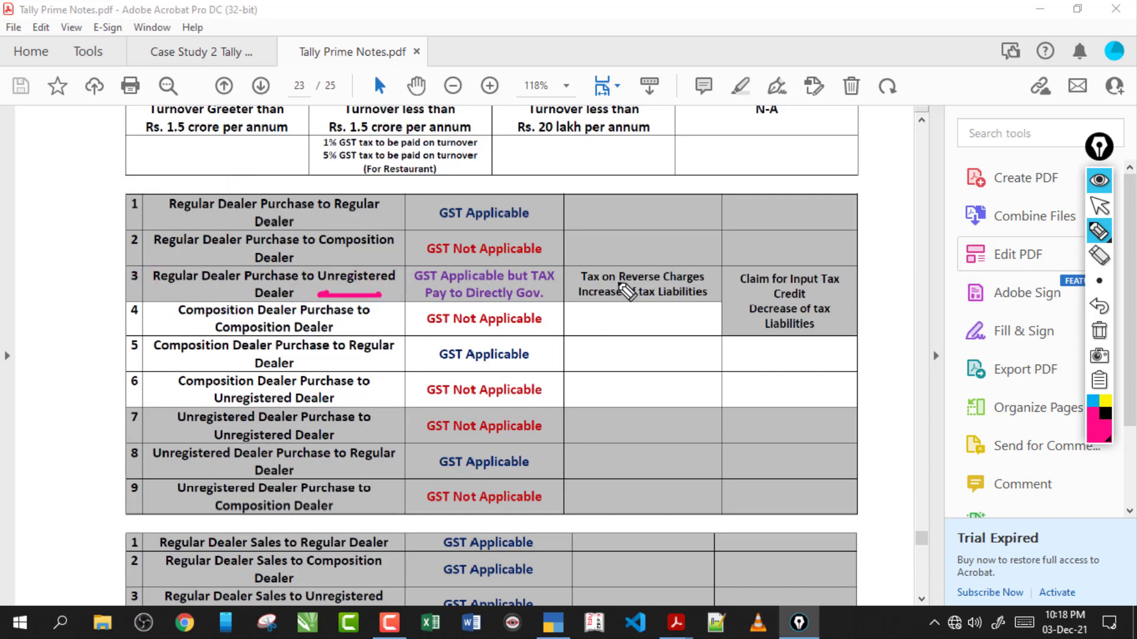
left_click_drag(601, 287, 704, 287)
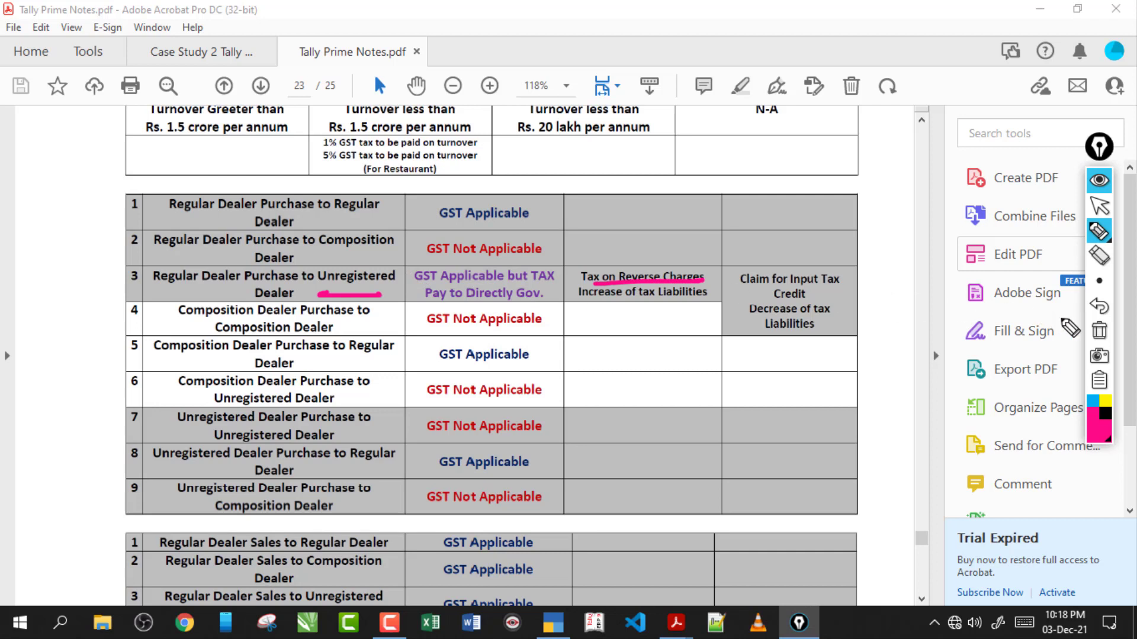
left_click(1099, 331)
Underline row 3's dealer types, direct government payment, reverse charges, and increase and decrease of tax liabilities, and clear the ink
left_click_drag(166, 289, 238, 289)
left_click_drag(325, 290, 370, 290)
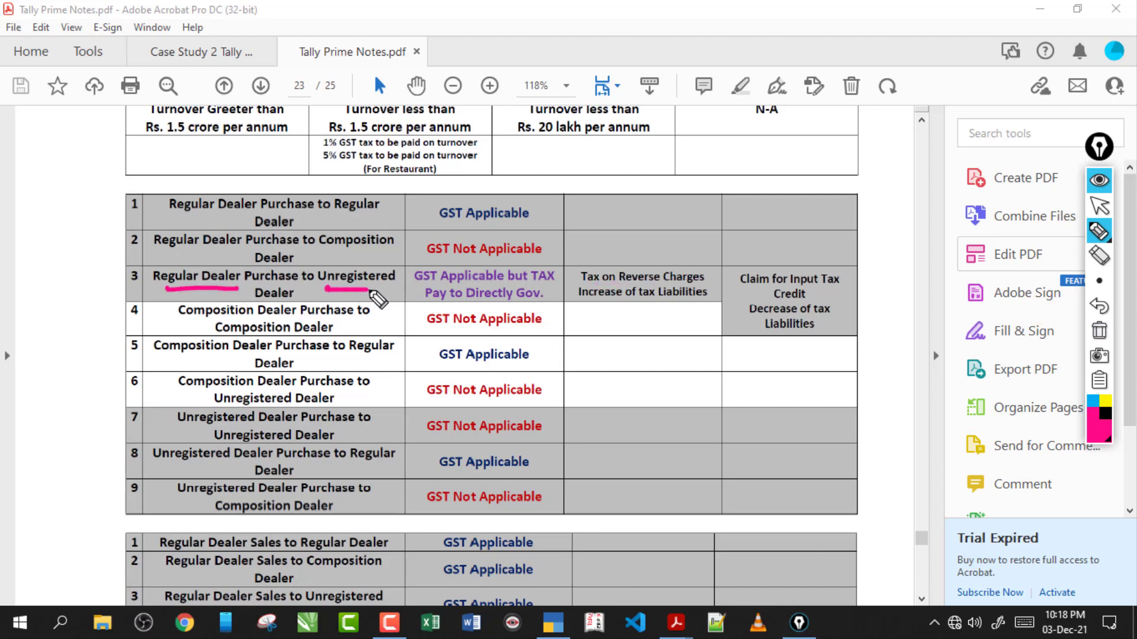
left_click_drag(444, 302, 521, 303)
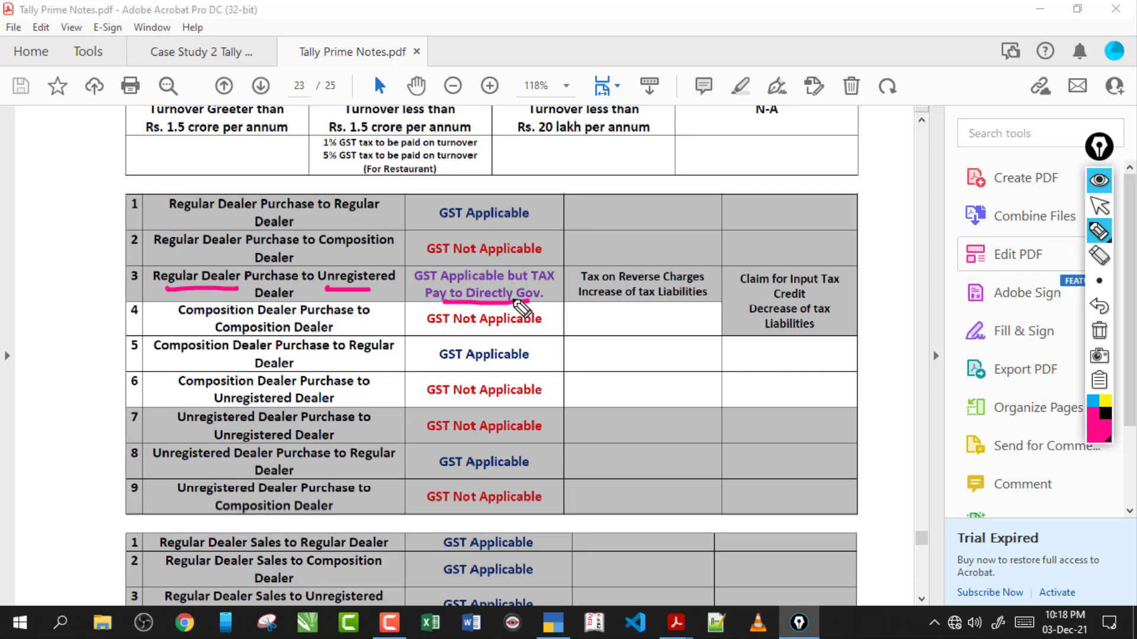
left_click_drag(597, 282, 667, 281)
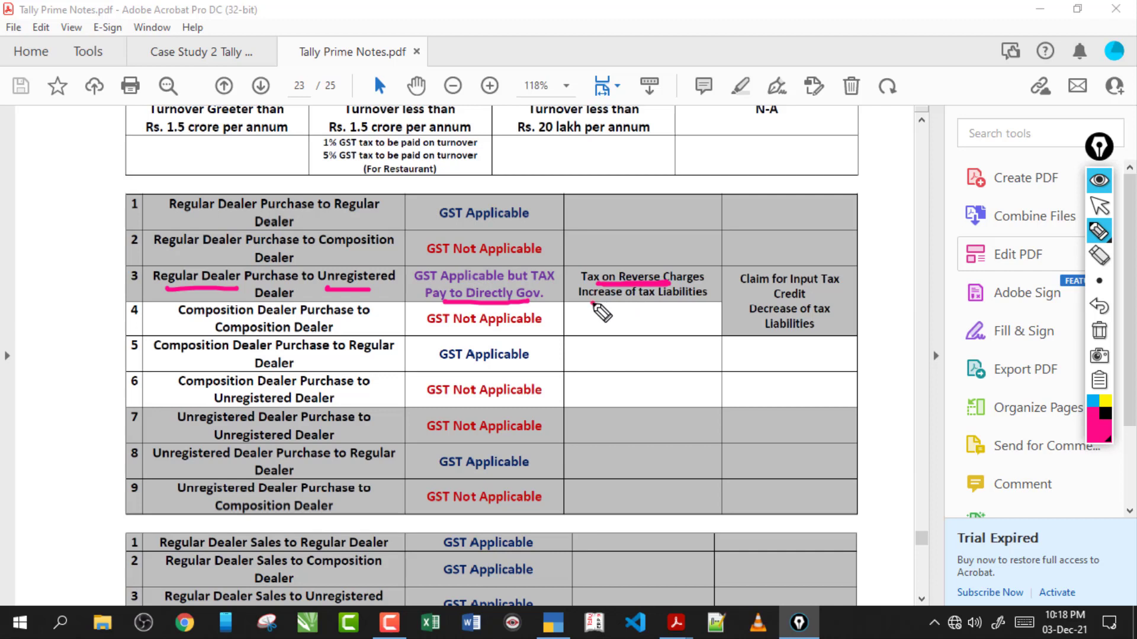
left_click_drag(592, 304, 672, 304)
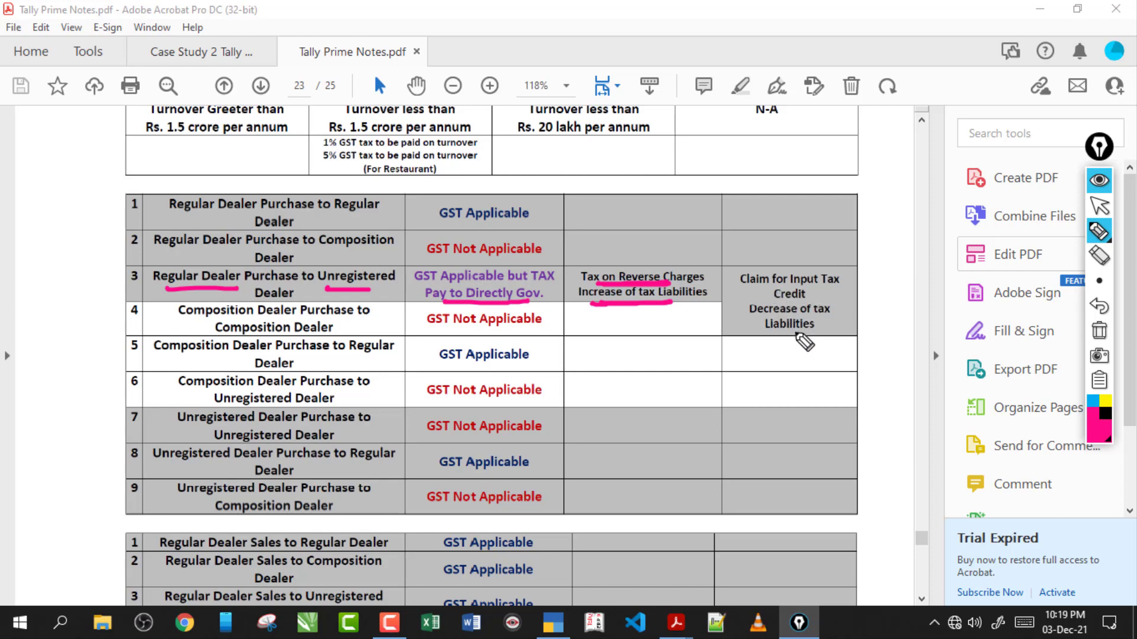
left_click_drag(759, 335, 825, 334)
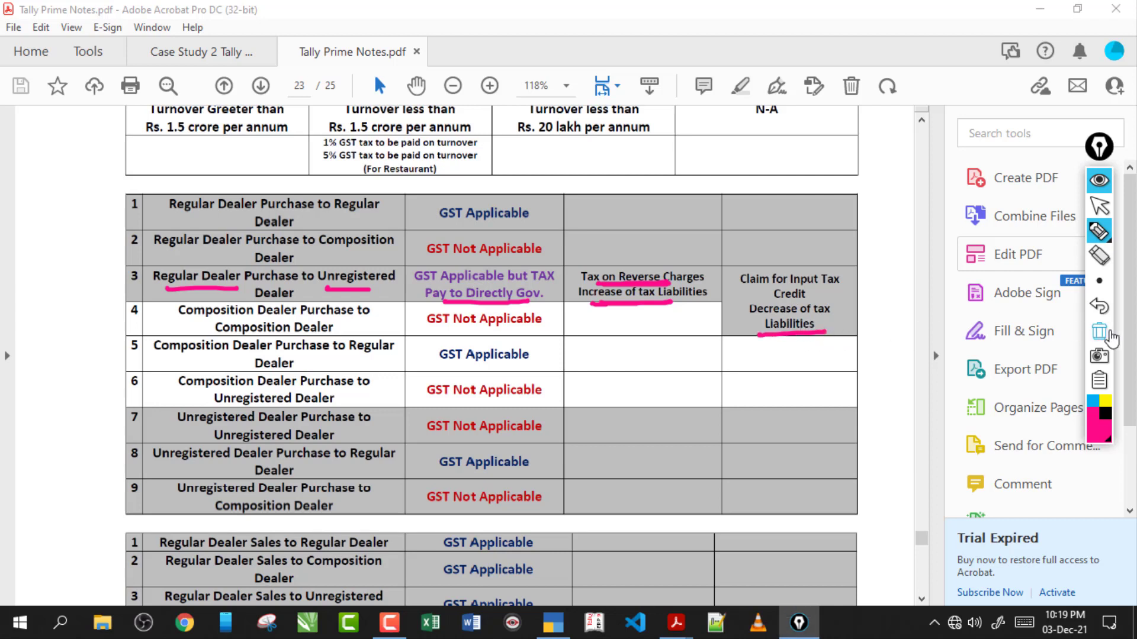
left_click(1099, 330)
Underline Increase of tax Liabilities and the Liabilities line of the input tax credit note, and clear the ink
left_click_drag(589, 302, 692, 306)
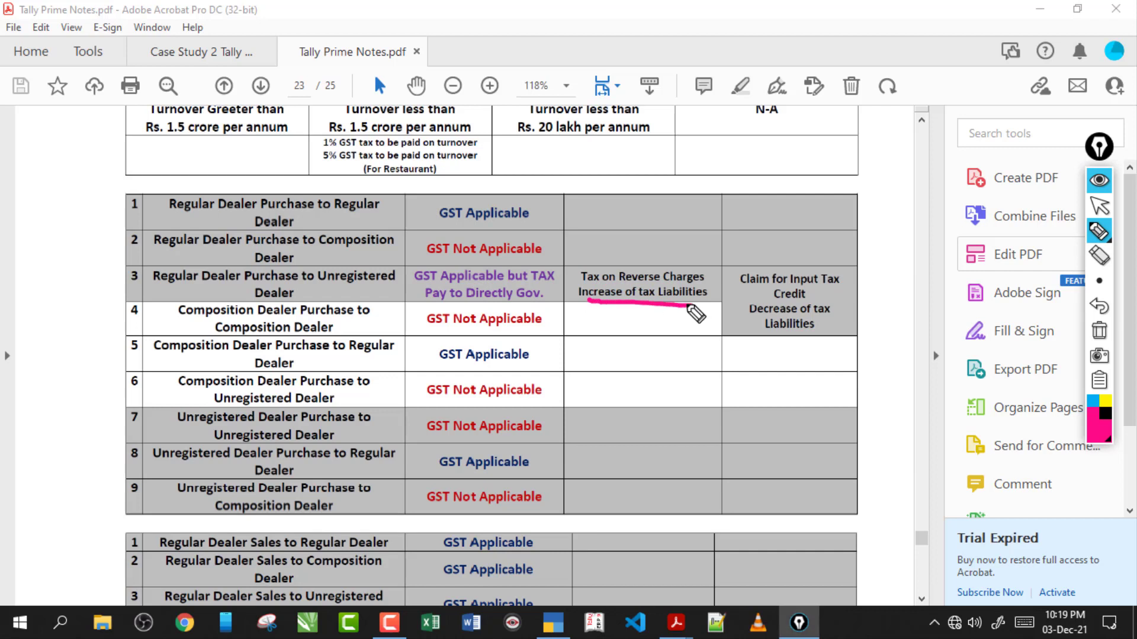
left_click_drag(763, 335, 830, 336)
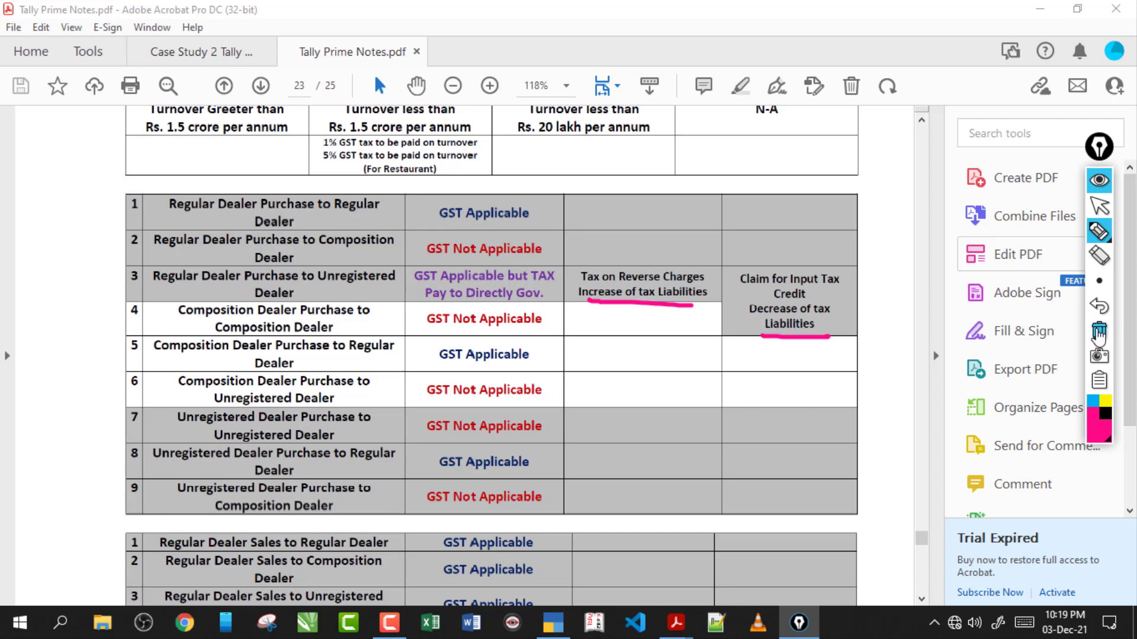
left_click(1099, 330)
Turn off the pen, minimize the PDF reader and TallyPrime, and open tax on rev.JPG from the desktop
left_click(1099, 205)
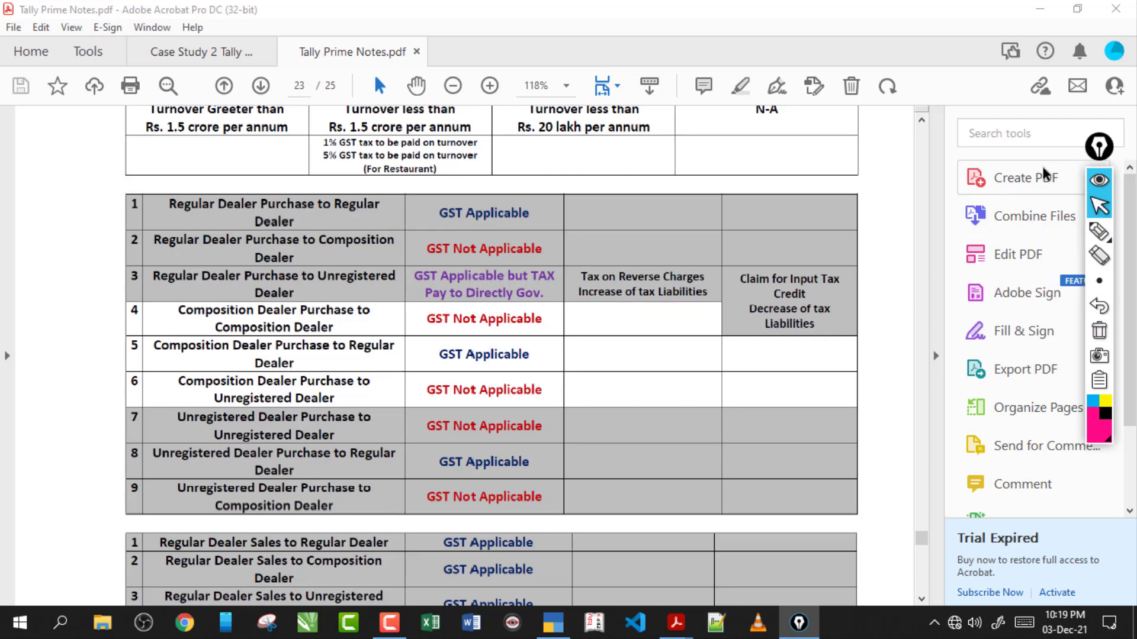
left_click(1042, 16)
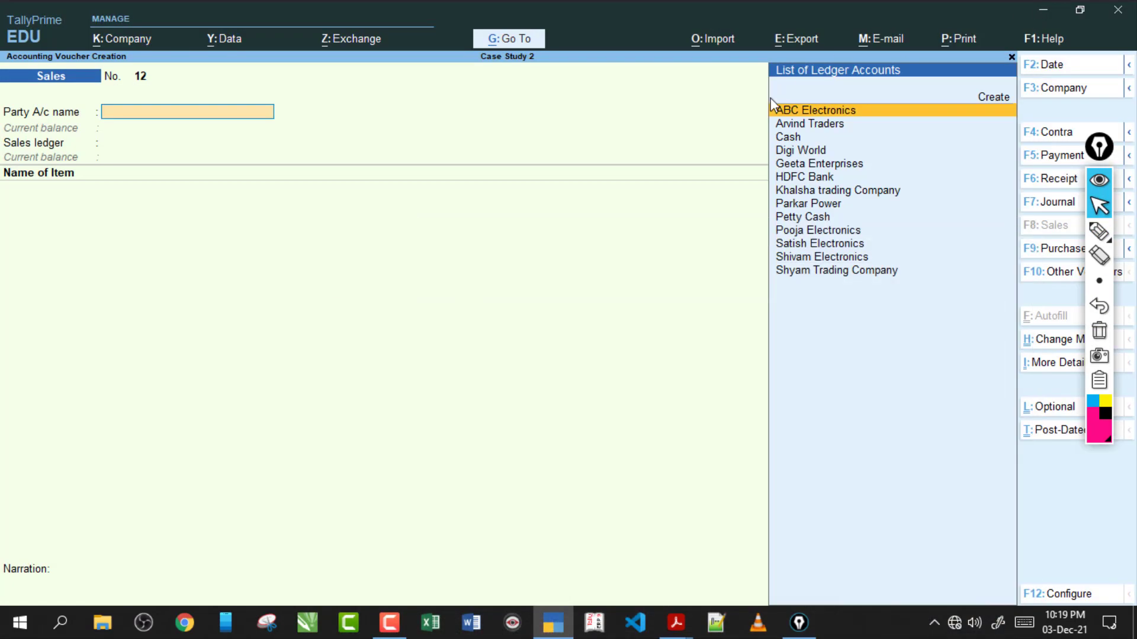
left_click(1046, 18)
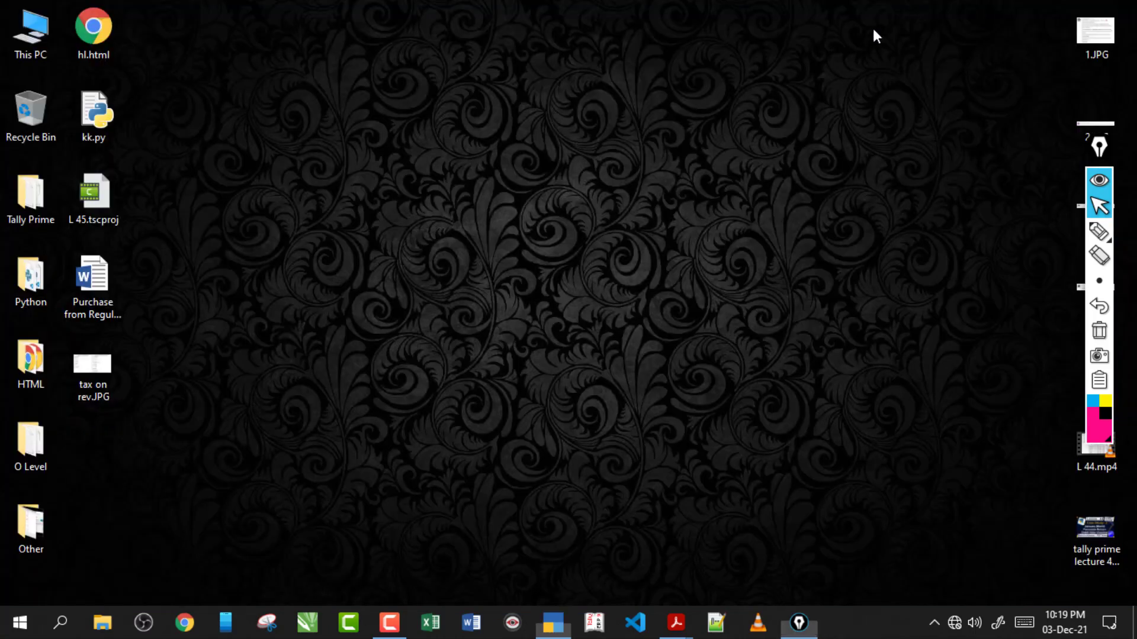
double_click(122, 358)
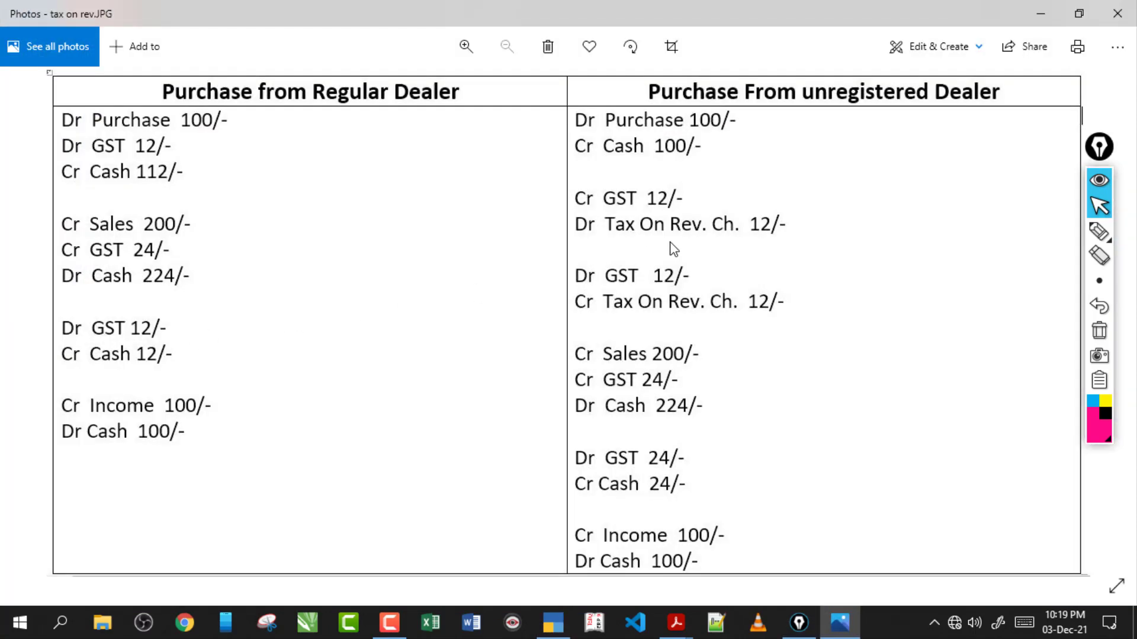
With the pen, underline Purchase and Regular Dealer in the heading and the purchase amount 100/-, and write an underlined 100 beside it
left_click(1099, 231)
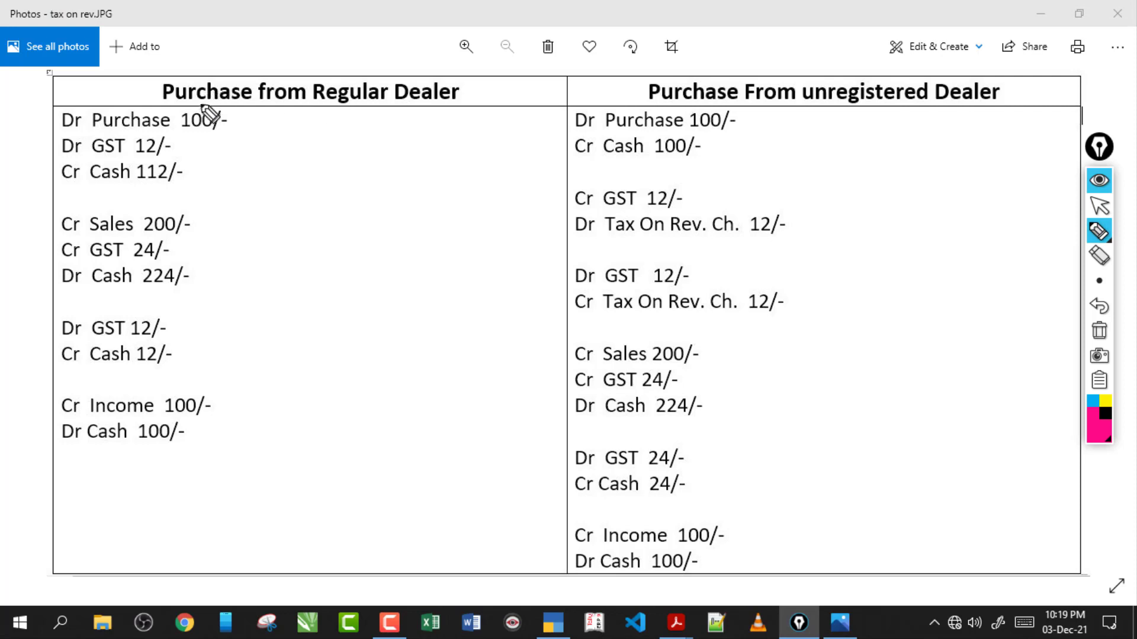
left_click_drag(181, 108, 259, 108)
left_click_drag(333, 110, 425, 108)
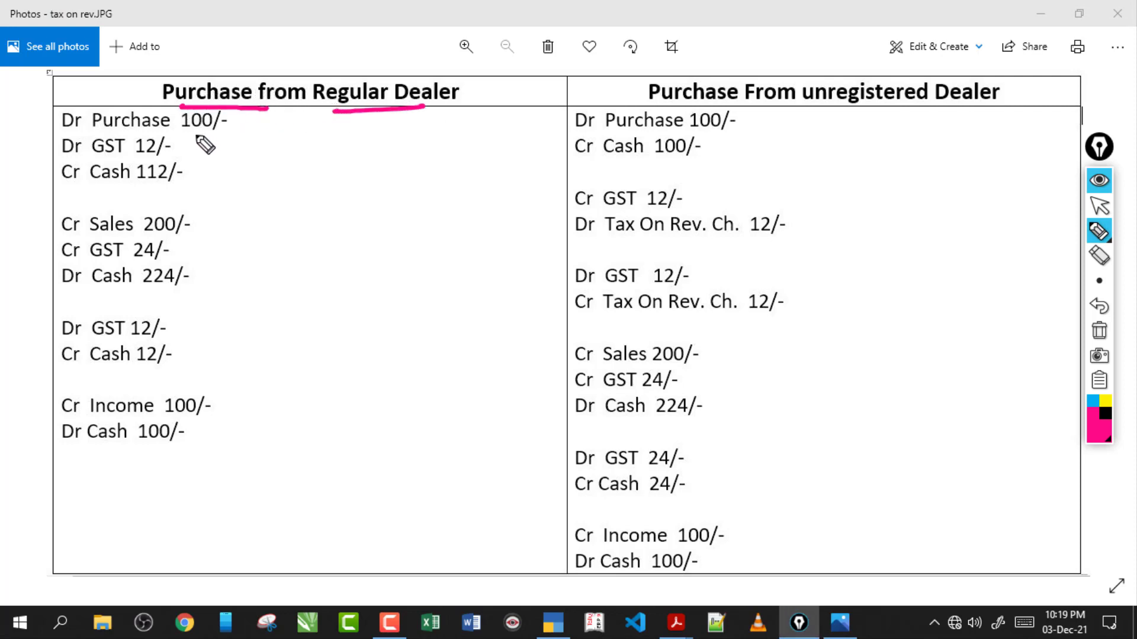
mouse_move(210, 133)
left_mouse_down()
mouse_move(266, 121)
mouse_move(293, 162)
mouse_move(332, 141)
left_mouse_up()
mouse_move(347, 147)
left_mouse_down()
mouse_move(370, 151)
mouse_move(354, 140)
left_mouse_up()
left_click_drag(283, 182, 389, 167)
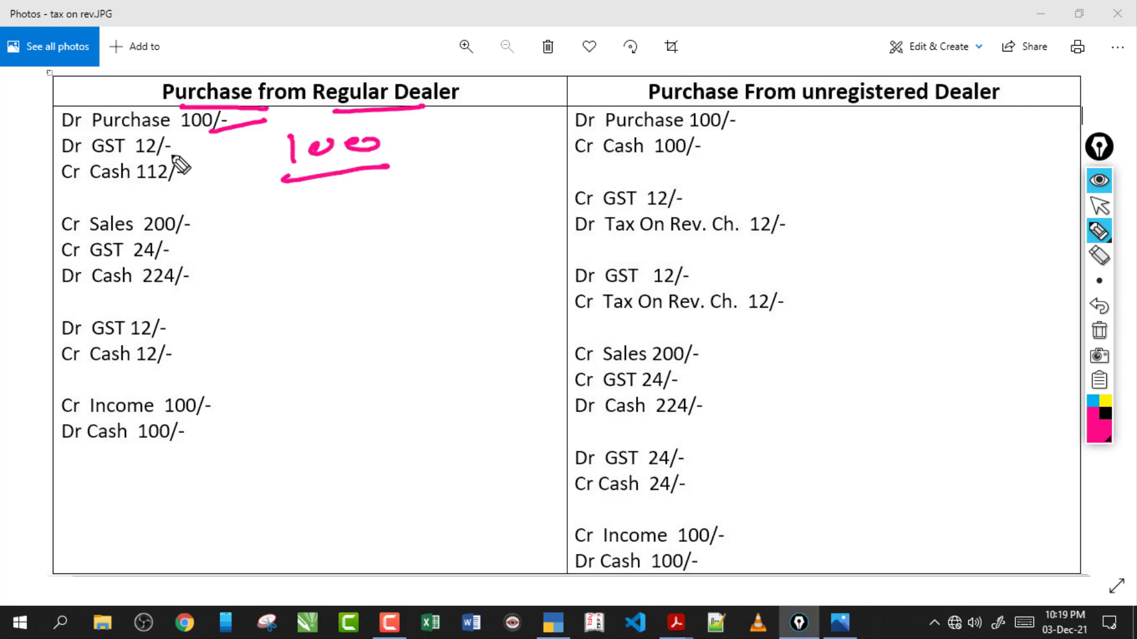
left_click_drag(155, 131, 255, 128)
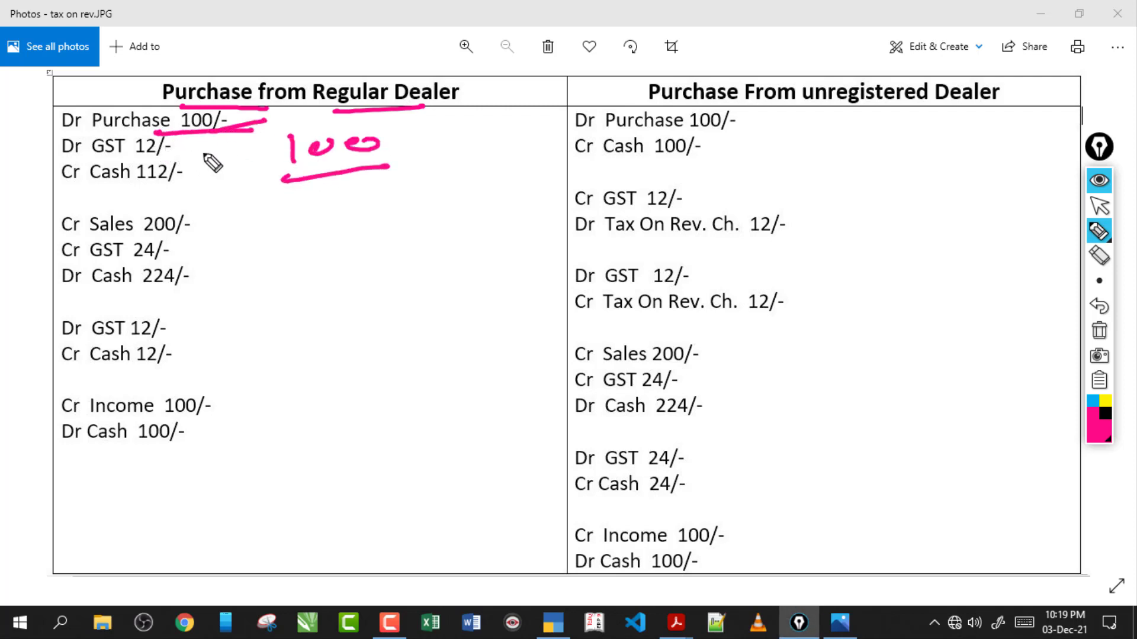
Write 12% beside the handwritten 100 and underline GST 12/- in the regular dealer purchase entry
left_click_drag(409, 137, 410, 164)
mouse_move(431, 141)
left_mouse_down()
mouse_move(462, 159)
mouse_move(485, 140)
left_mouse_up()
left_click(502, 154)
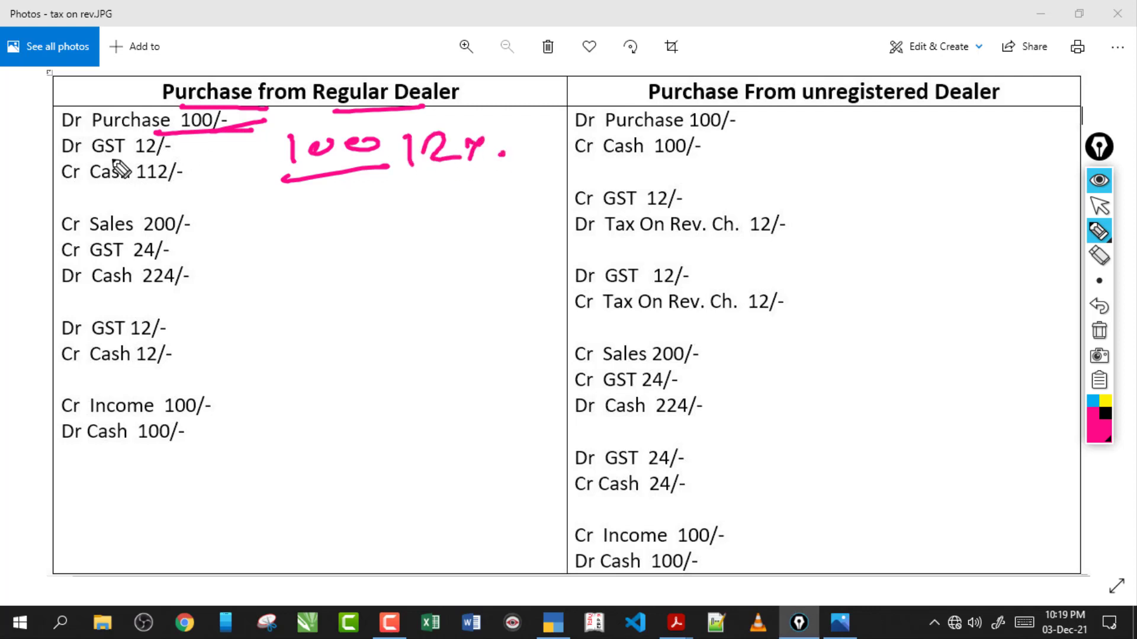
left_click_drag(93, 160, 168, 156)
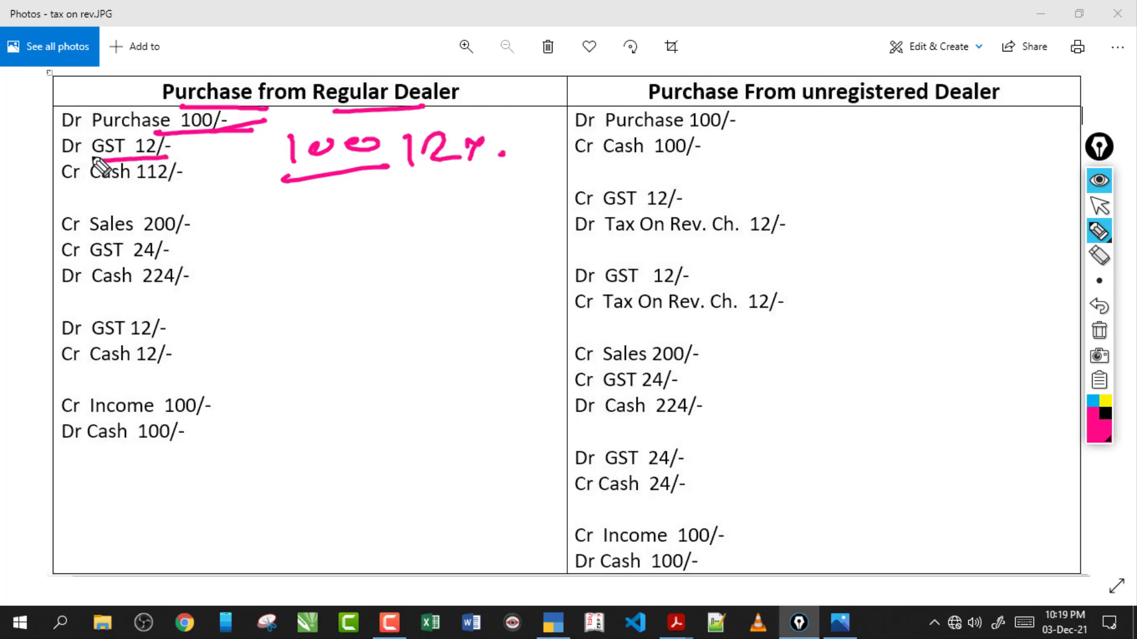
Bracket the debit lines, underline Cash 112/-, write a circled 112, circle 100 and 12, draw arrows to two circled R's, and clear the ink
left_click_drag(59, 116, 60, 149)
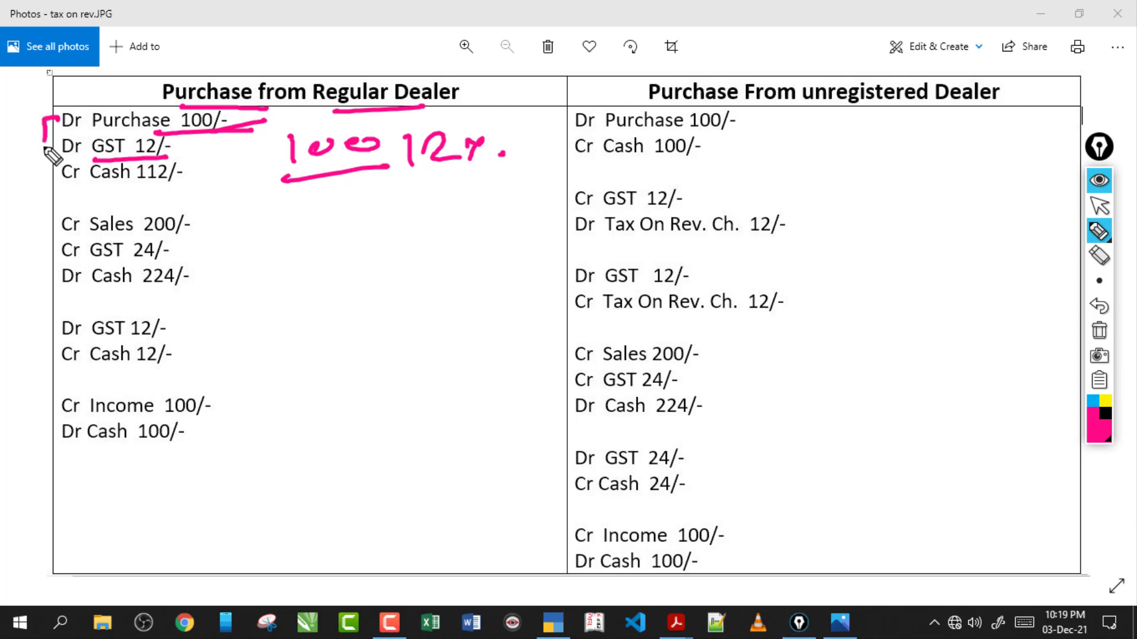
left_click_drag(62, 190, 211, 193)
left_click_drag(232, 155, 271, 178)
mouse_move(289, 138)
left_mouse_down()
mouse_move(204, 195)
mouse_move(249, 142)
left_mouse_up()
mouse_move(181, 111)
left_mouse_down()
mouse_move(252, 124)
mouse_move(174, 128)
mouse_move(151, 161)
left_mouse_up()
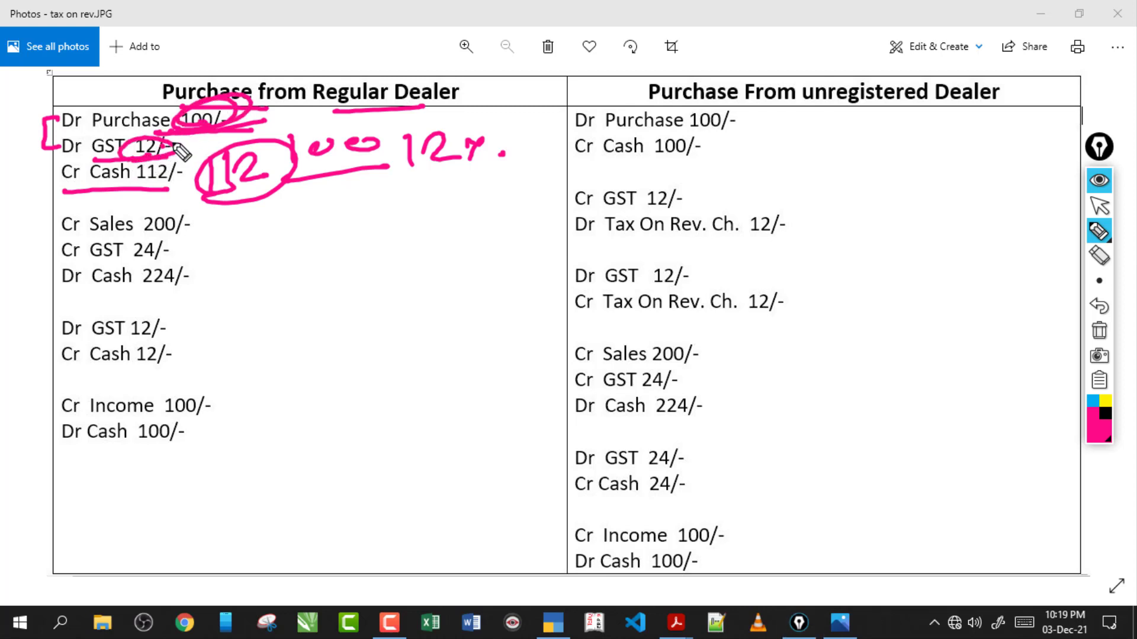
mouse_move(201, 121)
left_mouse_down()
mouse_move(296, 101)
mouse_move(328, 36)
mouse_move(361, 20)
mouse_move(394, 74)
mouse_move(365, 68)
mouse_move(481, 35)
mouse_move(520, 50)
mouse_move(554, 44)
mouse_move(500, 23)
left_mouse_up()
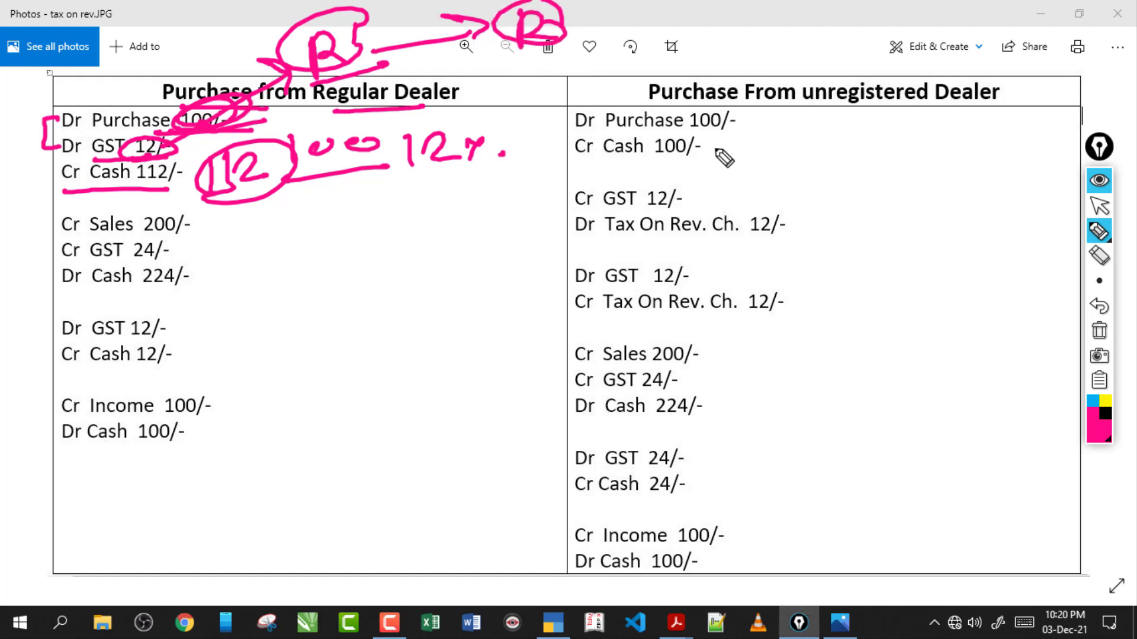
left_click(1099, 330)
Underline Cr Cash, circle the regular dealer purchase entry, handwrite a circled note beside Sales 200/-, and clear the ink
left_click_drag(62, 169, 88, 186)
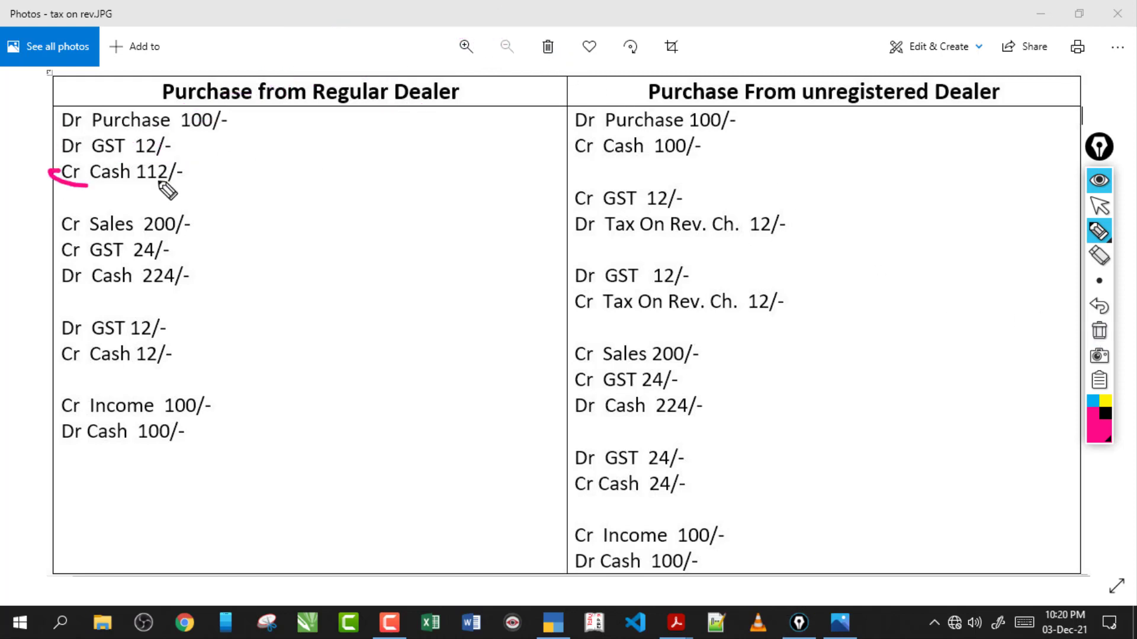
left_click_drag(168, 191, 133, 170)
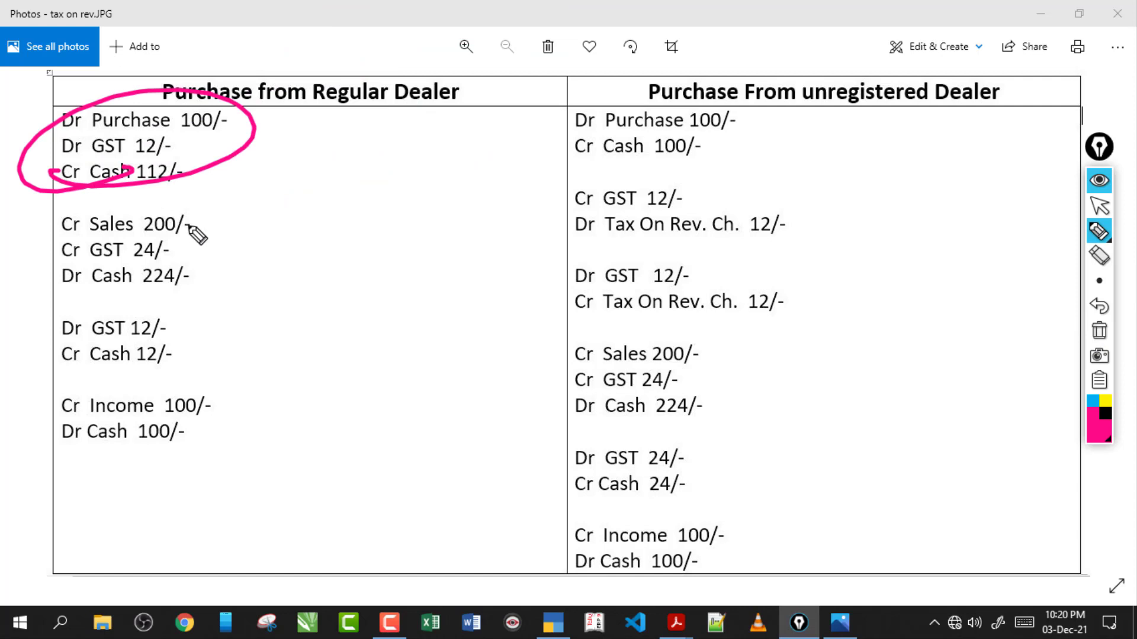
left_click_drag(247, 218, 249, 244)
left_click_drag(256, 234, 331, 224)
left_click_drag(228, 212, 417, 210)
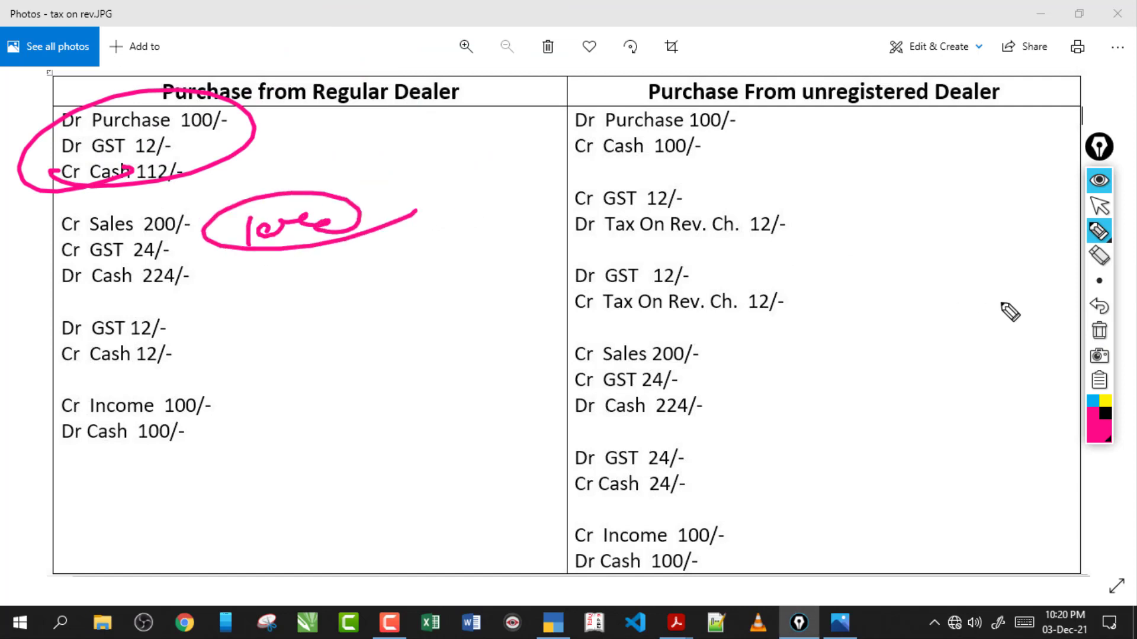
left_click(1099, 330)
Tick Sales 200/-, underline Cr GST 24/-, write 12% beside the regular dealer sales entry, and clear the ink
left_click_drag(176, 232, 237, 216)
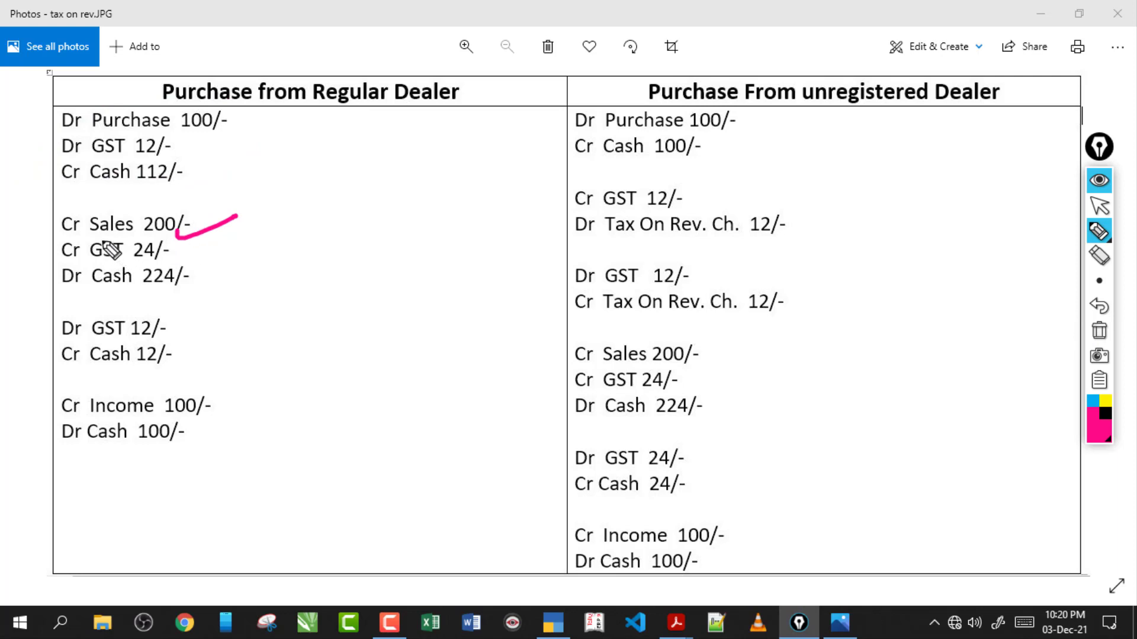
left_click_drag(63, 266, 141, 270)
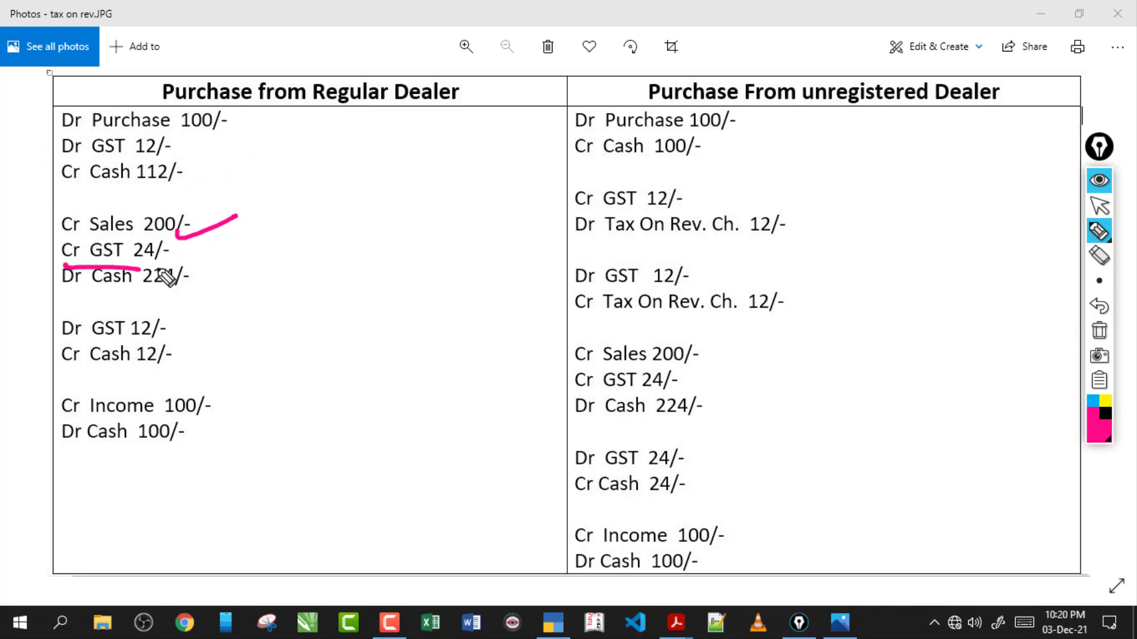
mouse_move(265, 208)
left_mouse_down()
mouse_move(265, 239)
mouse_move(326, 232)
left_mouse_up()
left_click(339, 226)
left_click_drag(126, 258, 168, 251)
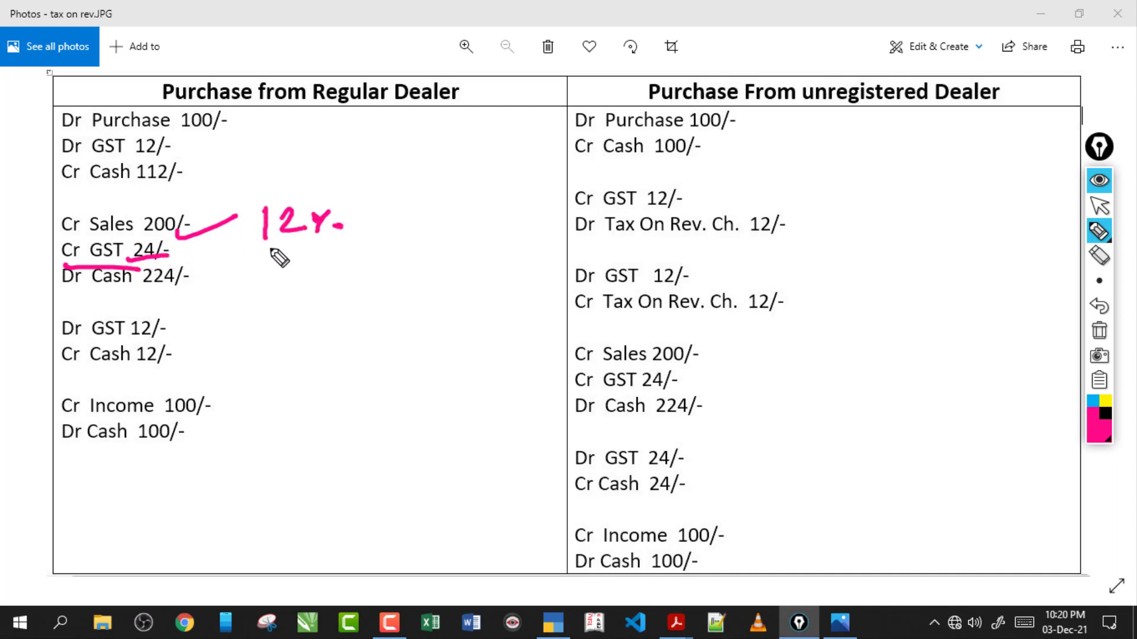
left_click(1097, 331)
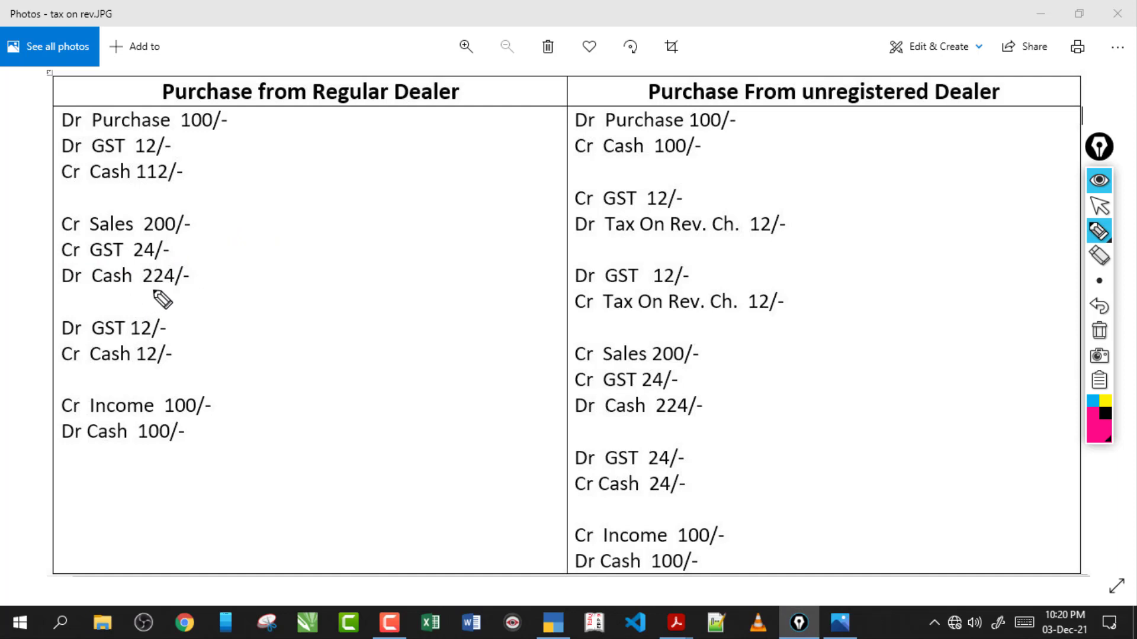
Underline and circle Dr Cash 224/- in the regular dealer sales entry, then clear the ink
left_click_drag(125, 291, 194, 290)
mouse_move(61, 293)
left_mouse_down()
mouse_move(221, 284)
mouse_move(89, 294)
mouse_move(130, 293)
left_mouse_up()
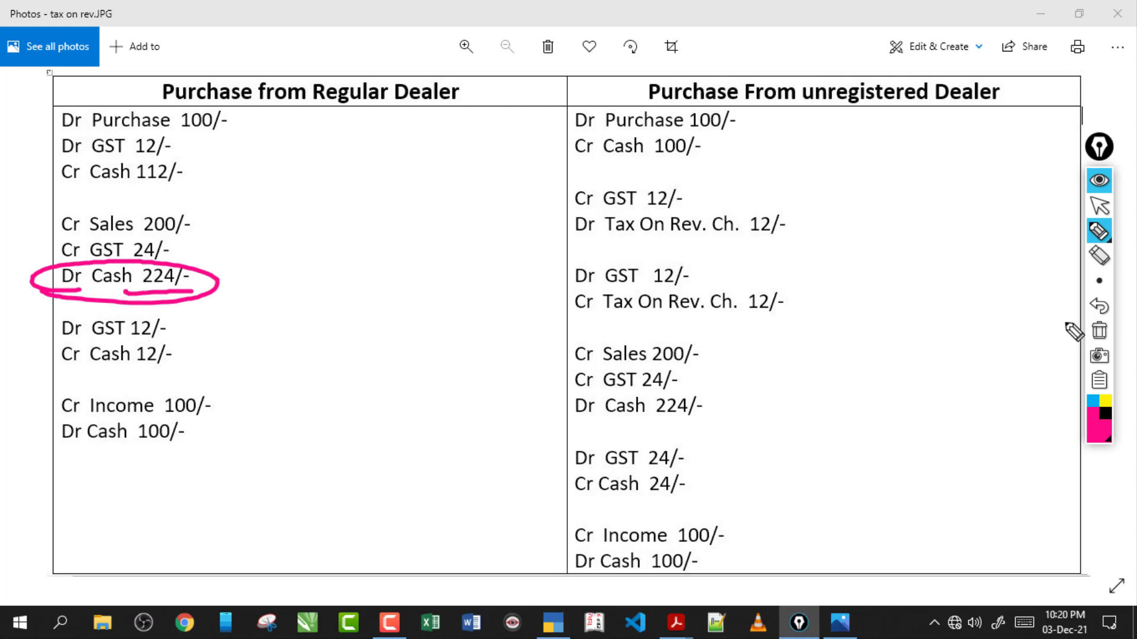
left_click(1099, 330)
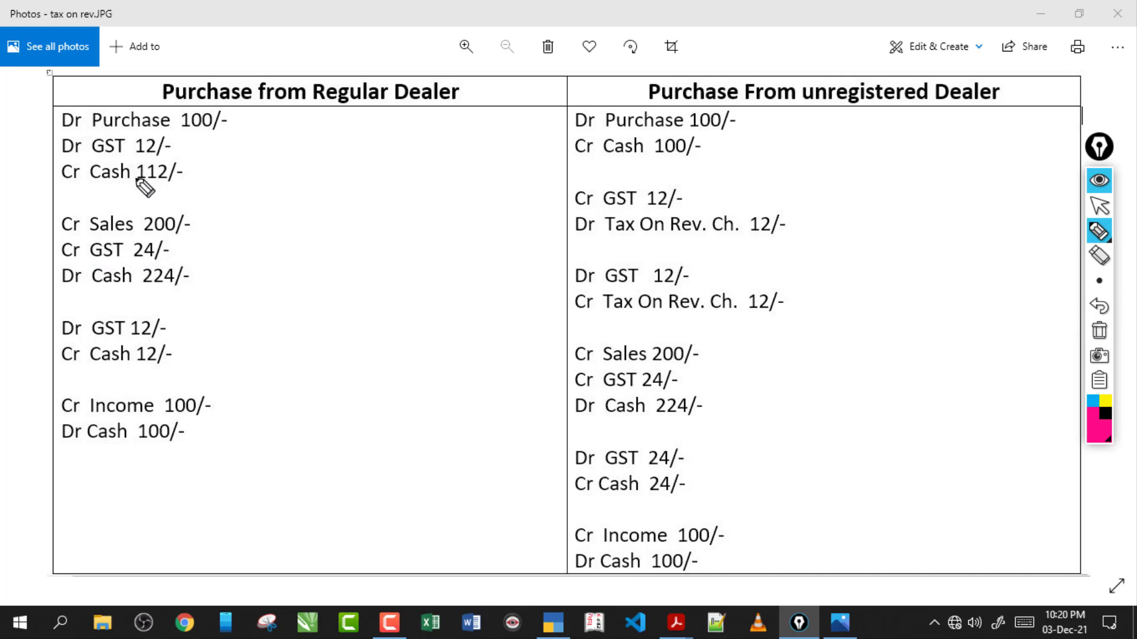
Circle Cash 112/-, draw an arrow at Purchase 100/-, mark the Dr GST 12/- and Cr Cash 12/- payment lines, and clear the ink
mouse_move(140, 178)
left_mouse_down()
mouse_move(166, 185)
mouse_move(186, 169)
left_mouse_up()
mouse_move(233, 127)
left_mouse_down()
mouse_move(329, 95)
mouse_move(290, 131)
left_mouse_up()
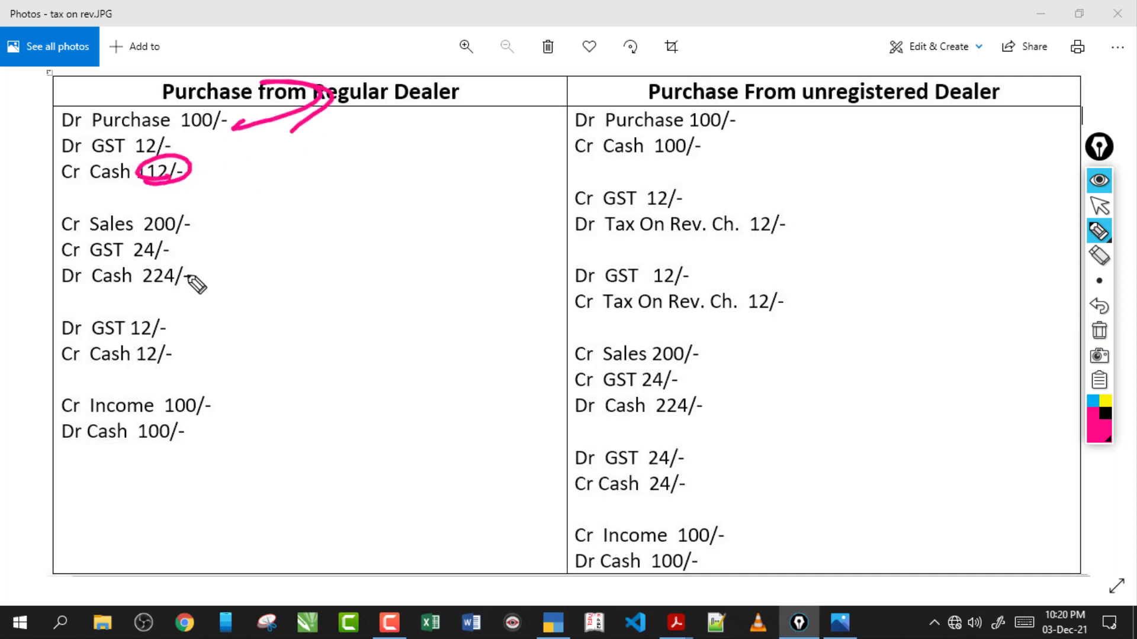
mouse_move(59, 339)
left_mouse_down()
mouse_move(168, 315)
mouse_move(98, 339)
left_mouse_up()
left_click_drag(185, 333, 264, 326)
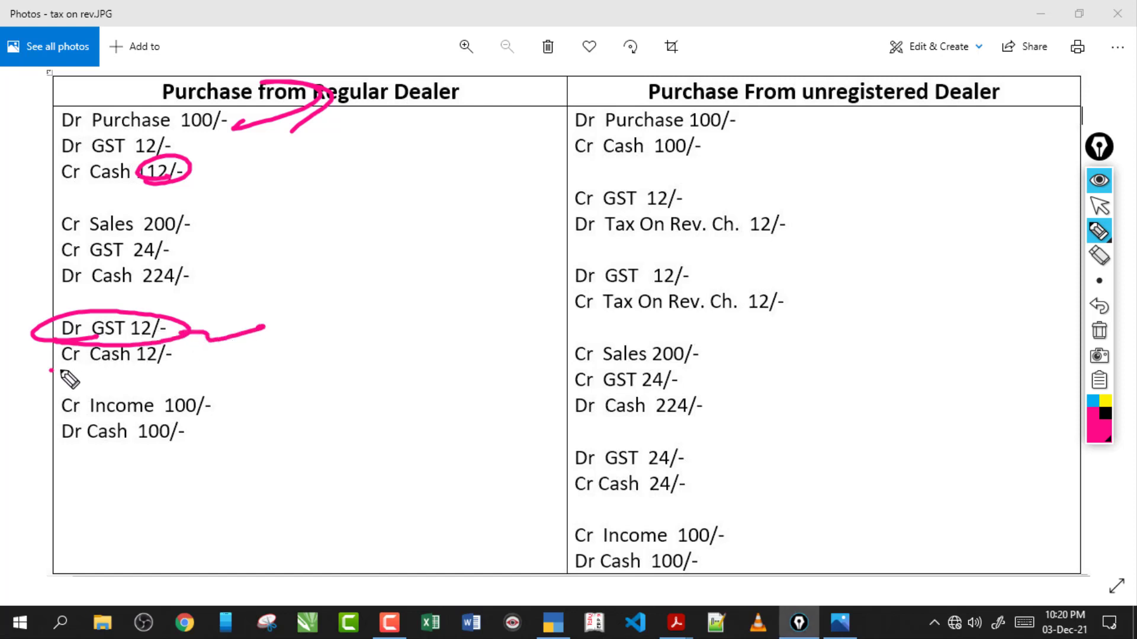
mouse_move(58, 371)
left_mouse_down()
mouse_move(176, 373)
mouse_move(124, 370)
mouse_move(243, 347)
left_mouse_up()
left_click(1099, 330)
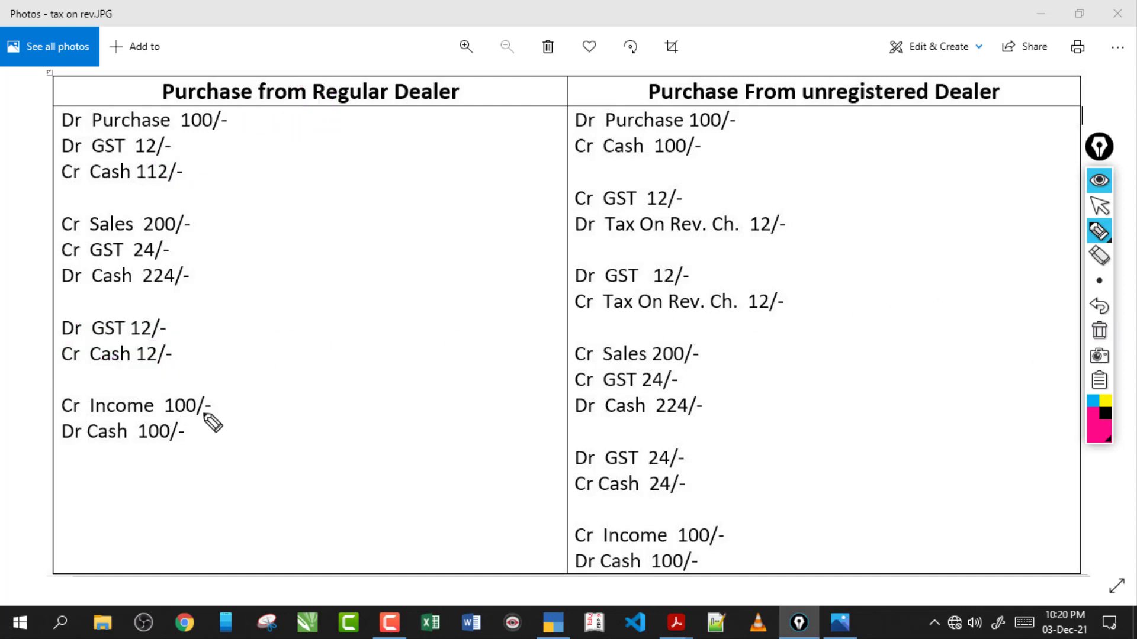
Underline and box the regular dealer Income 100/- and Cash 100/- entry, cross out the entries above it, and clear the ink
left_click_drag(201, 414, 252, 406)
left_click_drag(168, 446, 210, 436)
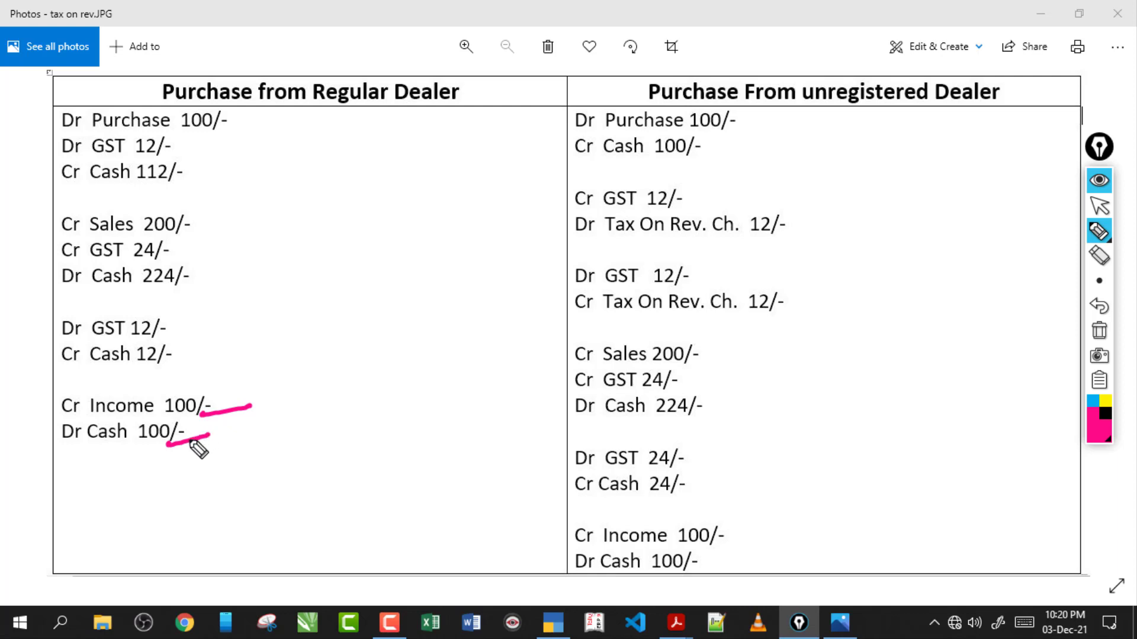
mouse_move(33, 389)
left_mouse_down()
mouse_move(65, 389)
mouse_move(111, 459)
left_mouse_up()
left_click_drag(174, 126, 118, 293)
left_click_drag(104, 332, 196, 307)
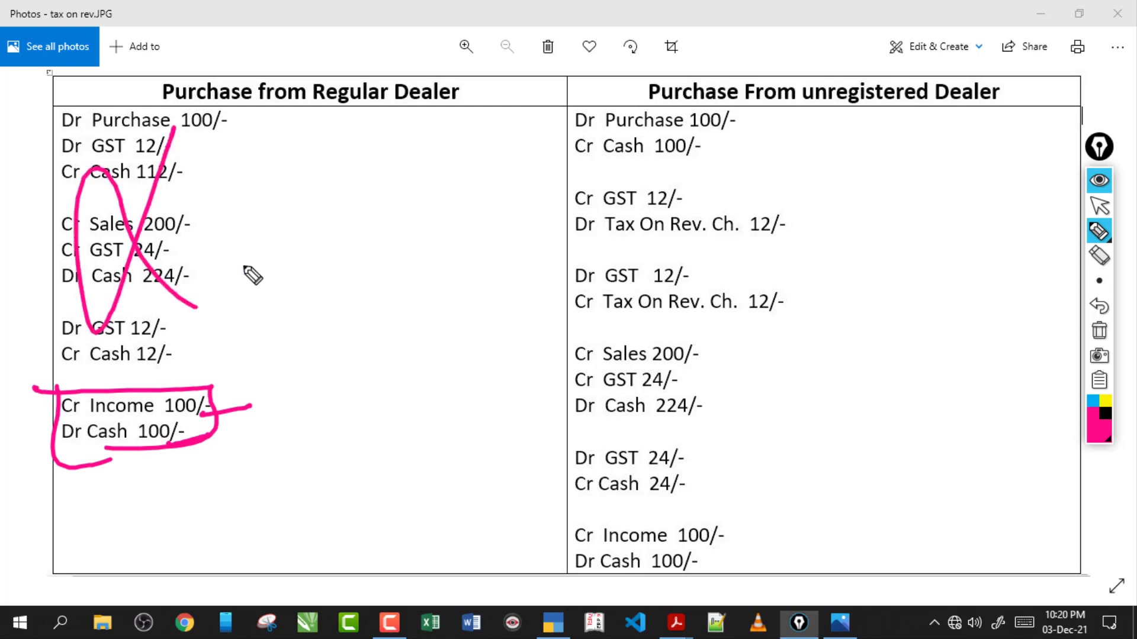
left_click(1098, 332)
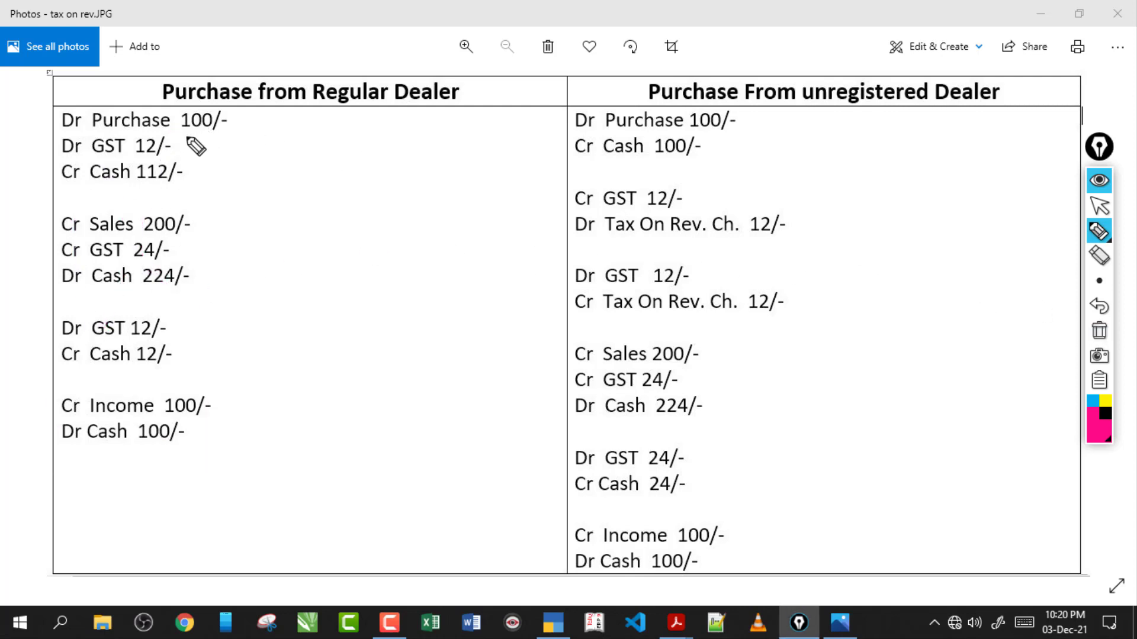
Strike through Sales 200/- and Purchase 100/- in the regular dealer column and tick Income 100/-
left_click_drag(56, 227, 191, 223)
left_click_drag(55, 122, 237, 110)
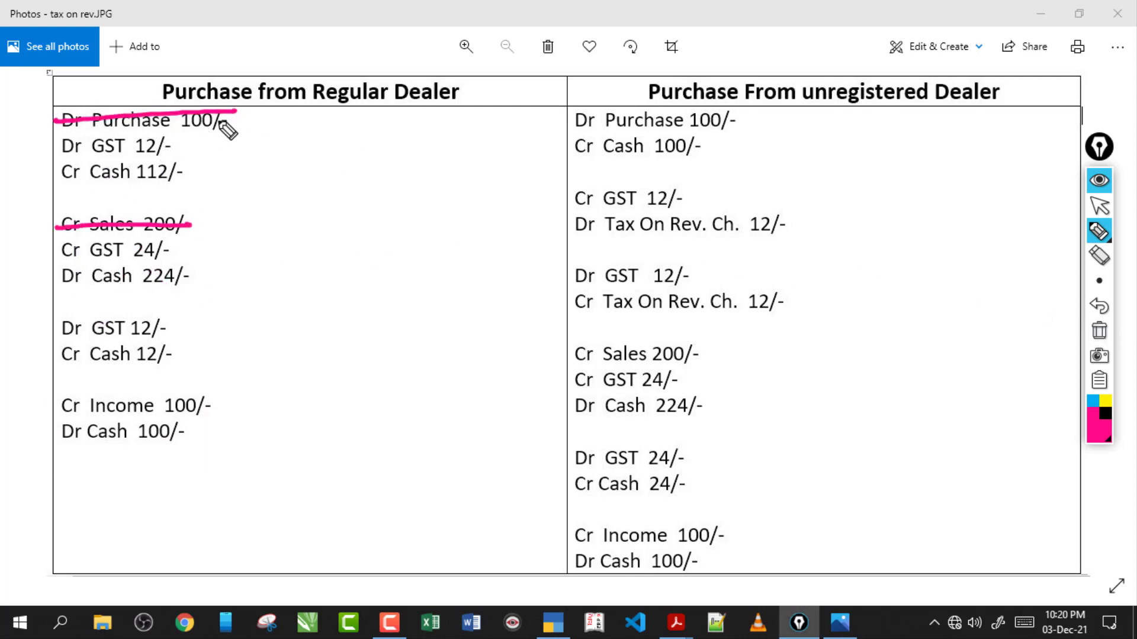
left_click_drag(74, 129, 227, 123)
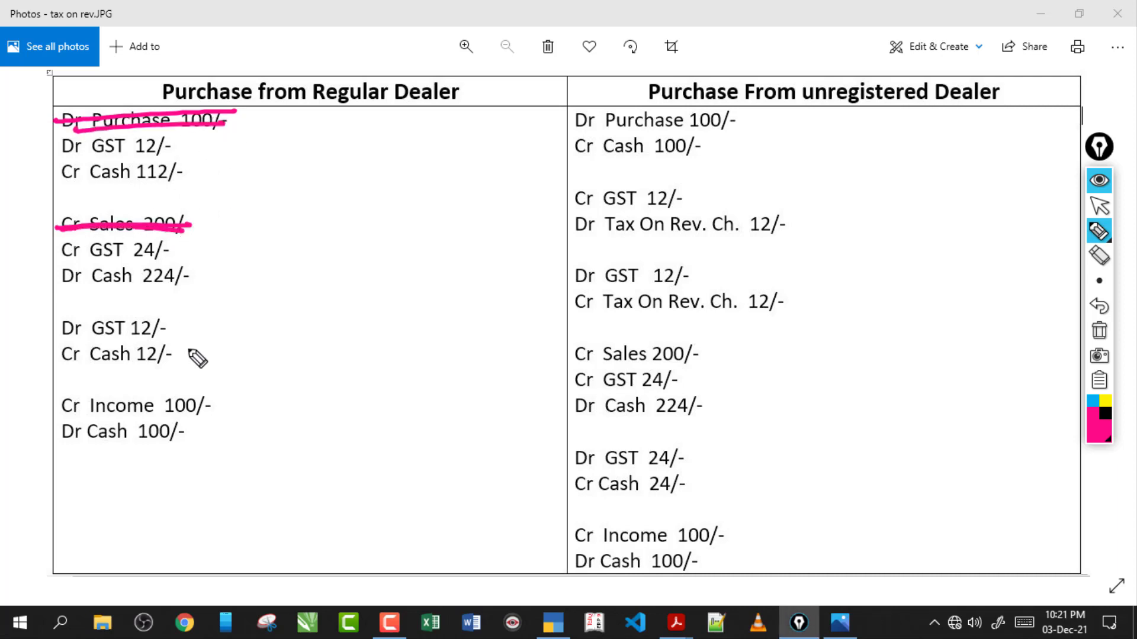
mouse_move(201, 407)
left_mouse_down()
mouse_move(240, 419)
mouse_move(270, 405)
left_mouse_up()
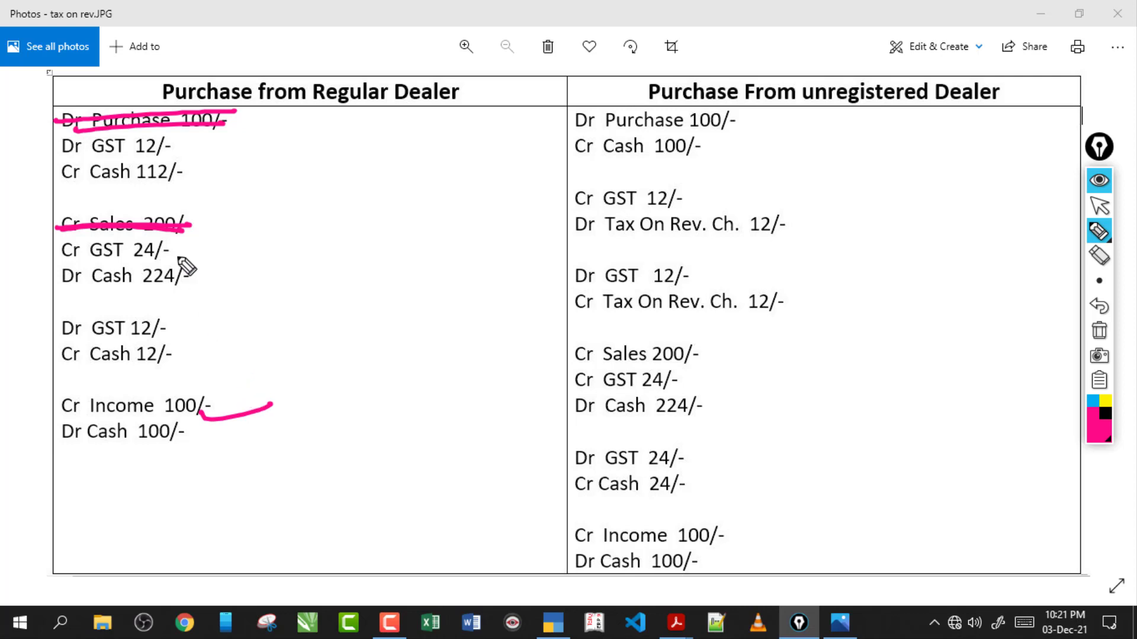
Strike through the regular dealer GST 12/-, GST 24/-, Cash 112/-, Cash 12/- and Cash 224/- lines
left_click_drag(40, 146, 175, 145)
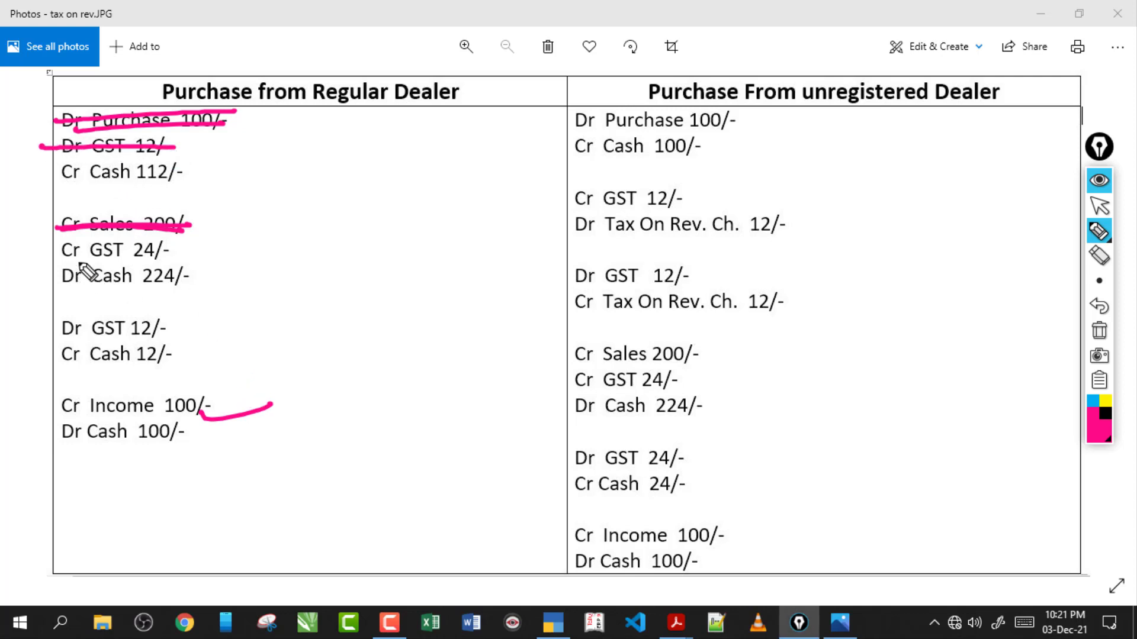
left_click_drag(38, 329, 169, 327)
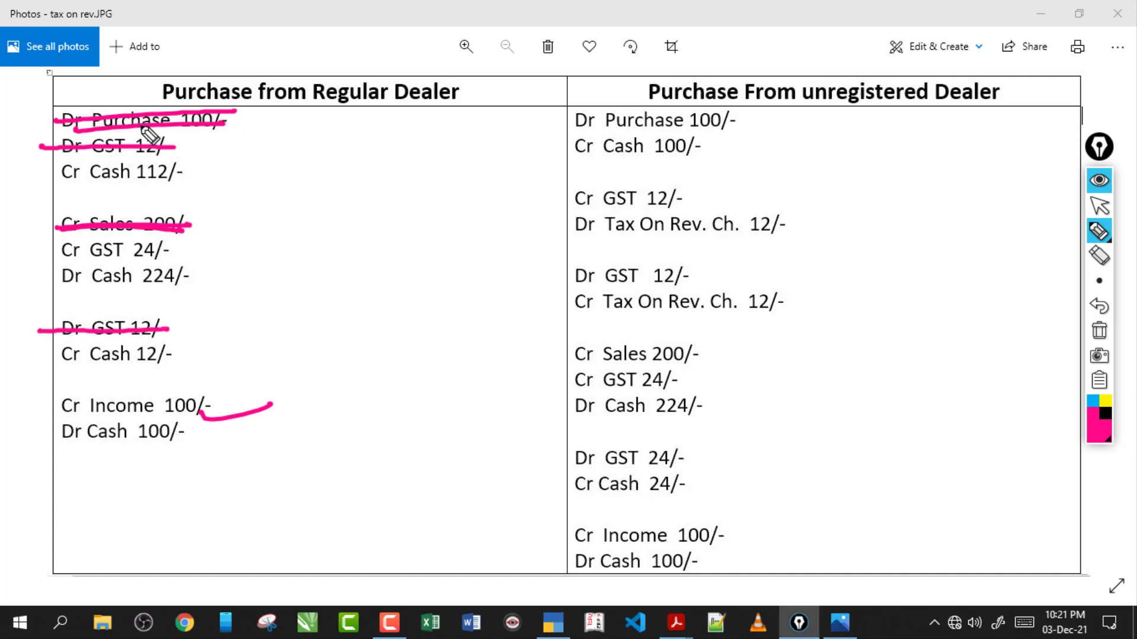
left_click_drag(34, 251, 169, 250)
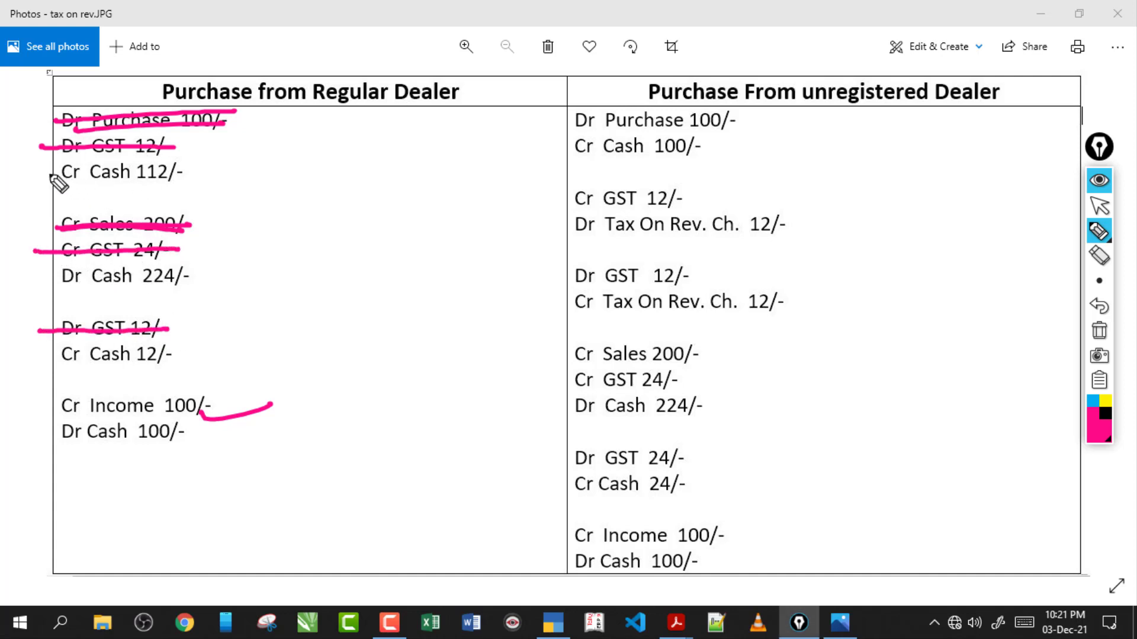
left_click_drag(34, 173, 182, 174)
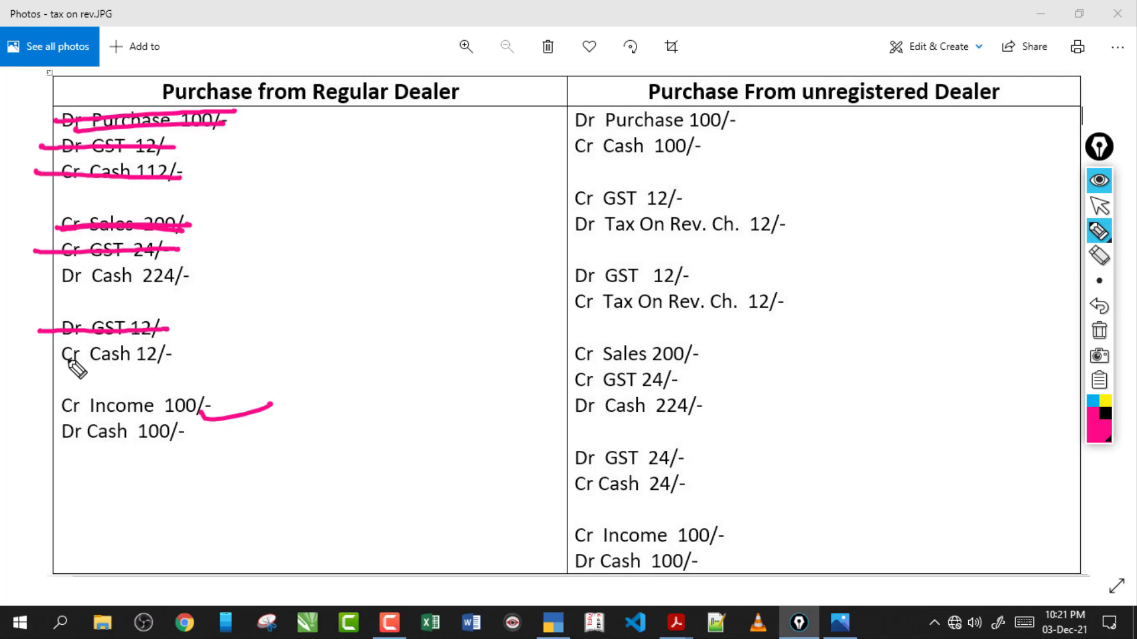
left_click_drag(37, 356, 170, 354)
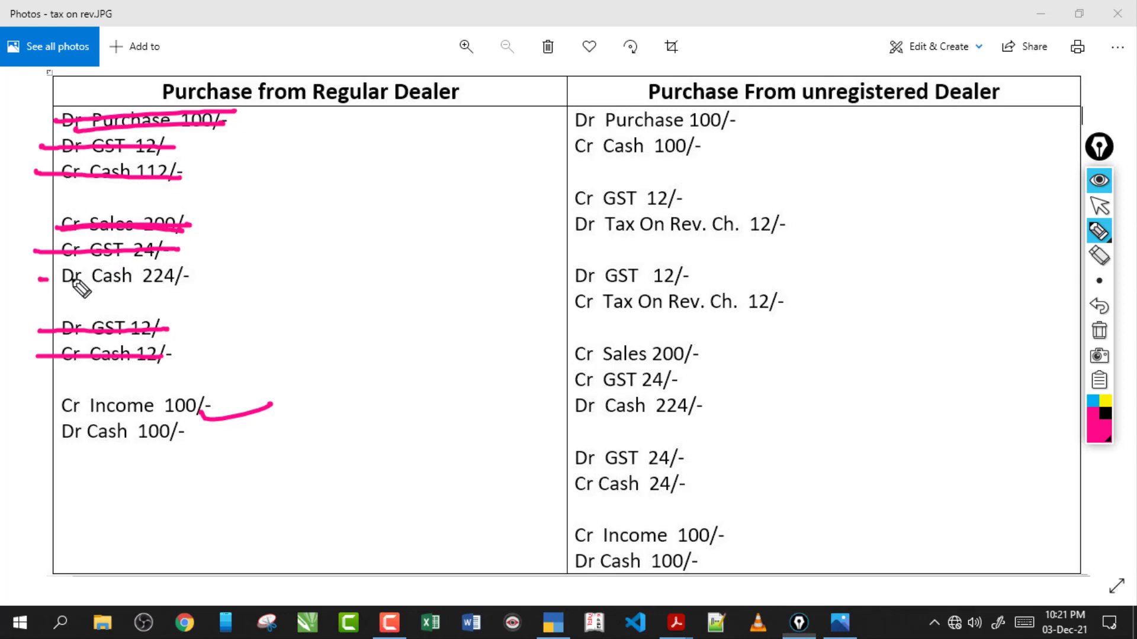
left_click_drag(38, 279, 192, 276)
Handwrite the cash subtraction 224 minus 124 with the underlined result 100 beside the regular dealer entries
left_click_drag(288, 203, 403, 222)
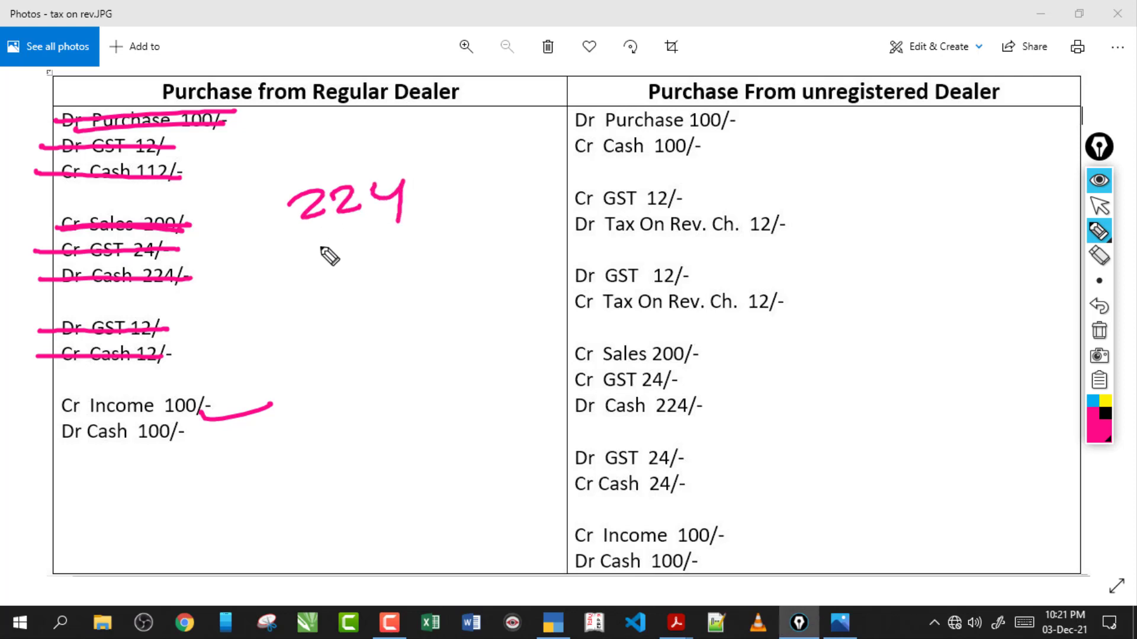
left_click_drag(323, 243, 328, 278)
left_click_drag(348, 246, 372, 276)
left_click_drag(389, 240, 419, 279)
left_click_drag(304, 311, 443, 273)
left_click_drag(354, 331, 358, 367)
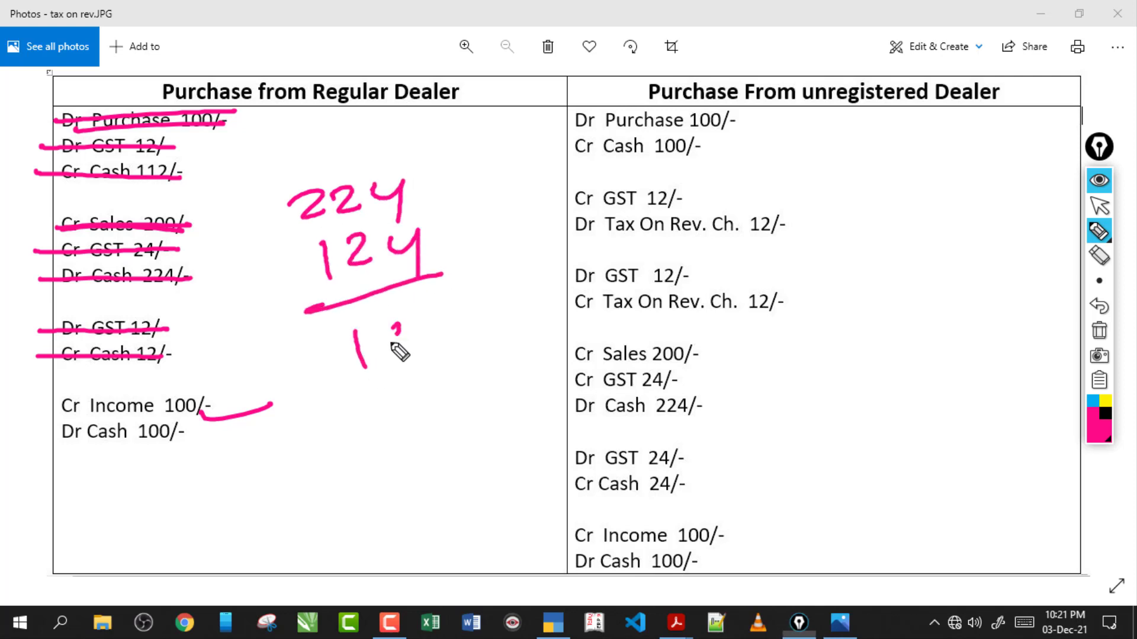
left_click_drag(388, 328, 483, 317)
left_click_drag(344, 387, 420, 371)
left_click_drag(519, 358, 524, 354)
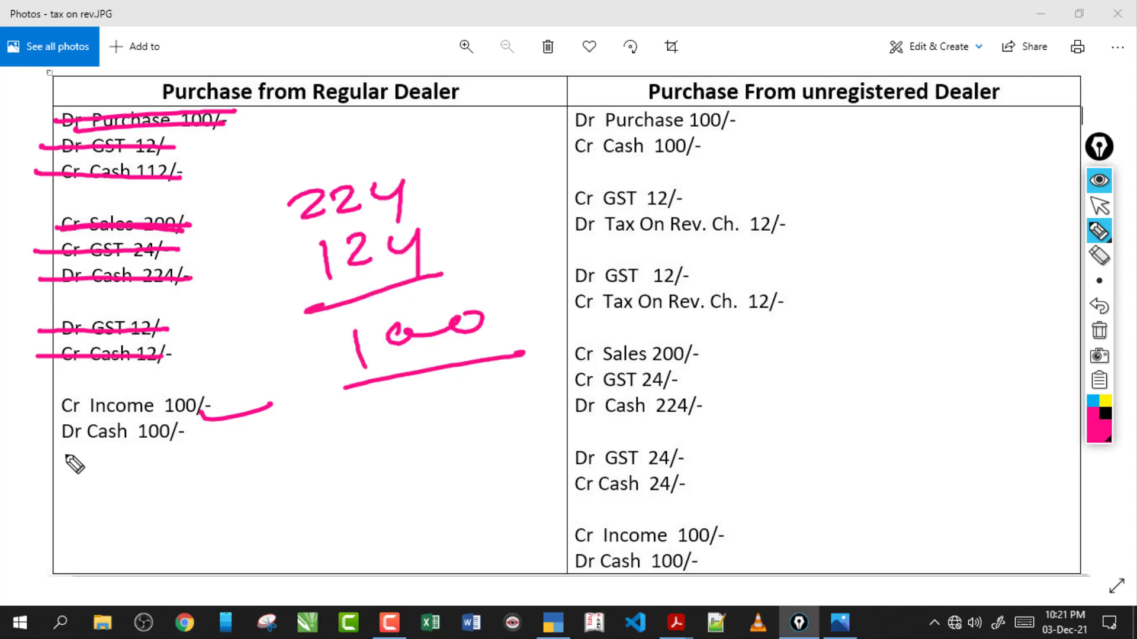
Underline and box the regular dealer Income and Cash 100/- entry, scribble over the entries above, and clear the ink
left_click_drag(56, 456, 168, 458)
mouse_move(157, 122)
left_mouse_down()
mouse_move(116, 332)
mouse_move(107, 190)
mouse_move(127, 320)
mouse_move(89, 335)
left_mouse_up()
mouse_move(47, 391)
left_mouse_down()
mouse_move(198, 393)
mouse_move(65, 468)
mouse_move(149, 460)
left_mouse_up()
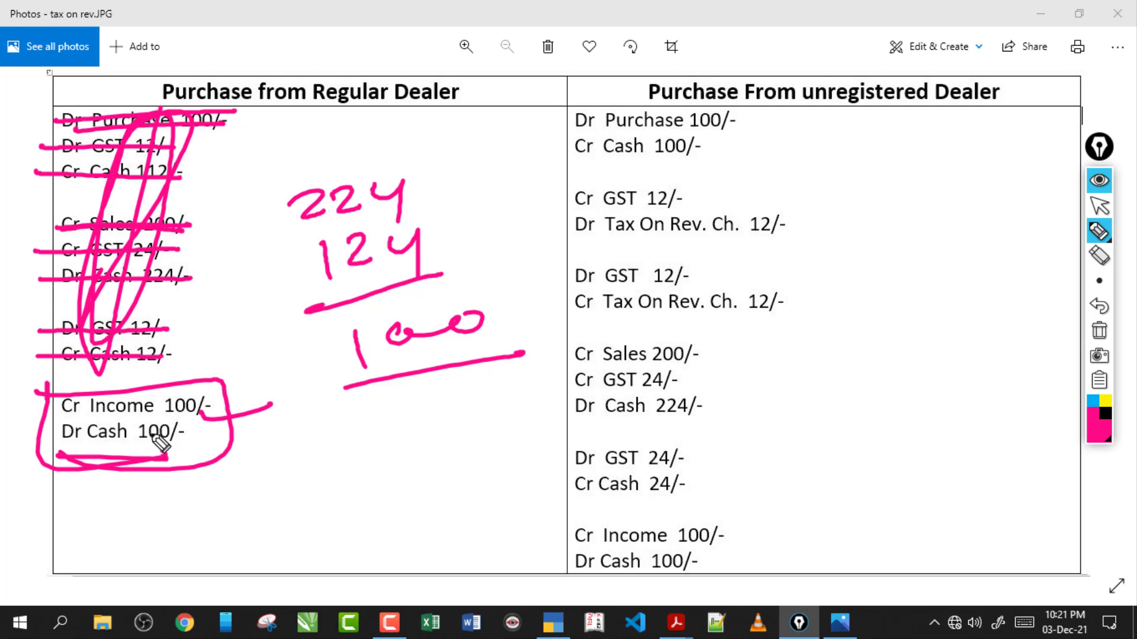
mouse_move(286, 110)
left_mouse_down()
mouse_move(406, 71)
mouse_move(322, 135)
left_mouse_up()
key("Delete")
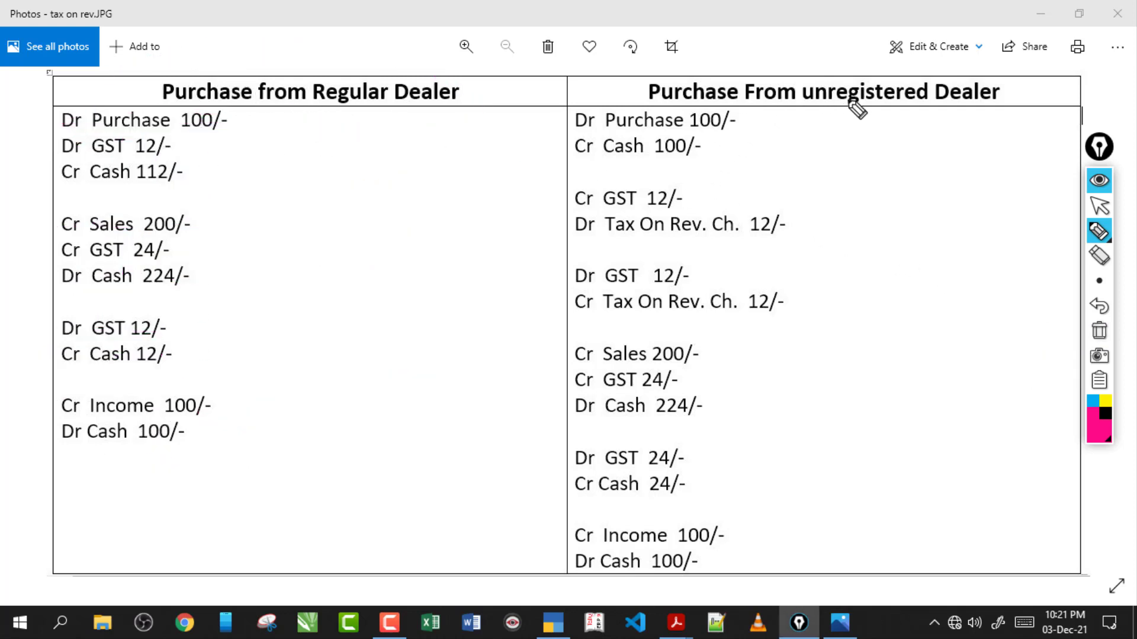
Underline the word unregistered in the second heading and mark Purchase 100/- and Cash 100/- below it
mouse_move(794, 107)
left_mouse_down()
mouse_move(942, 126)
mouse_move(820, 127)
mouse_move(917, 120)
left_mouse_up()
key("Delete")
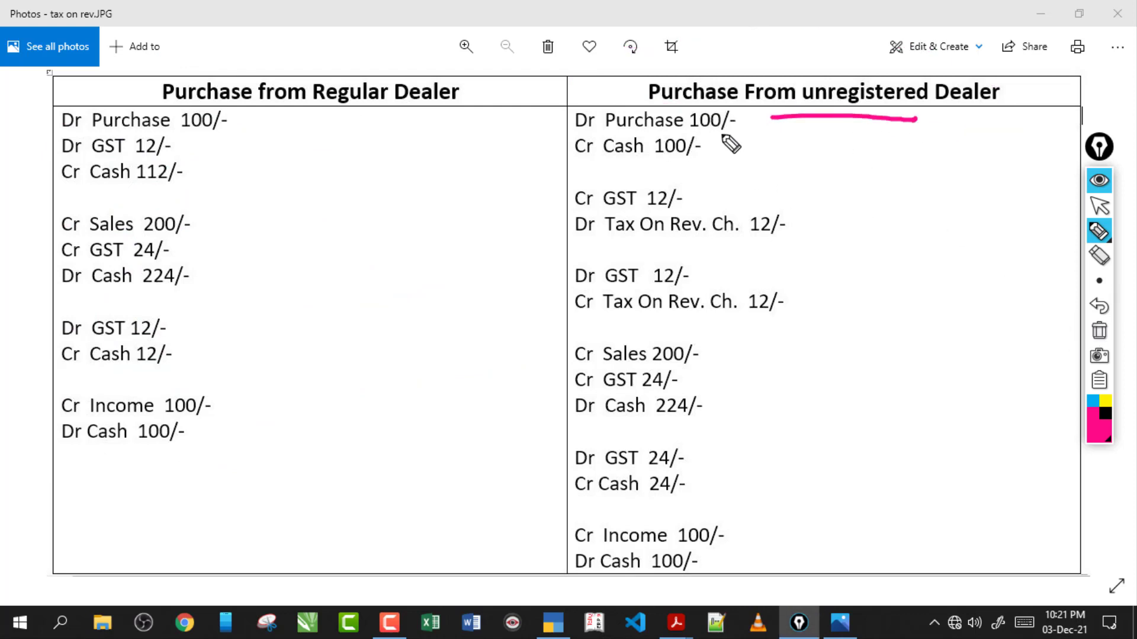
left_click_drag(723, 125, 764, 122)
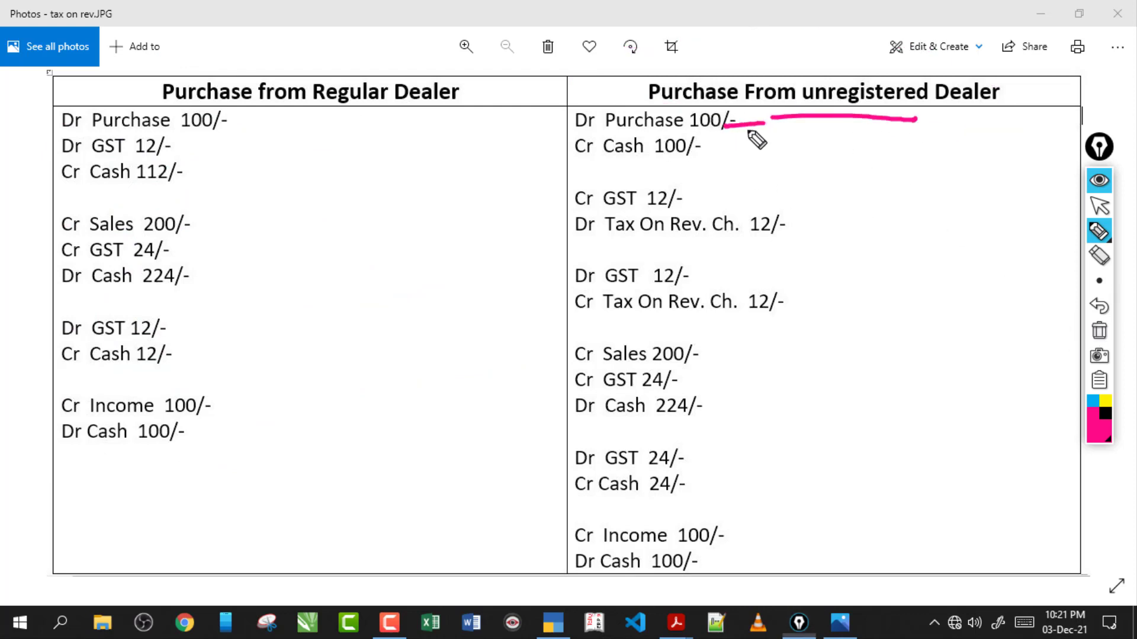
left_click_drag(698, 152, 744, 149)
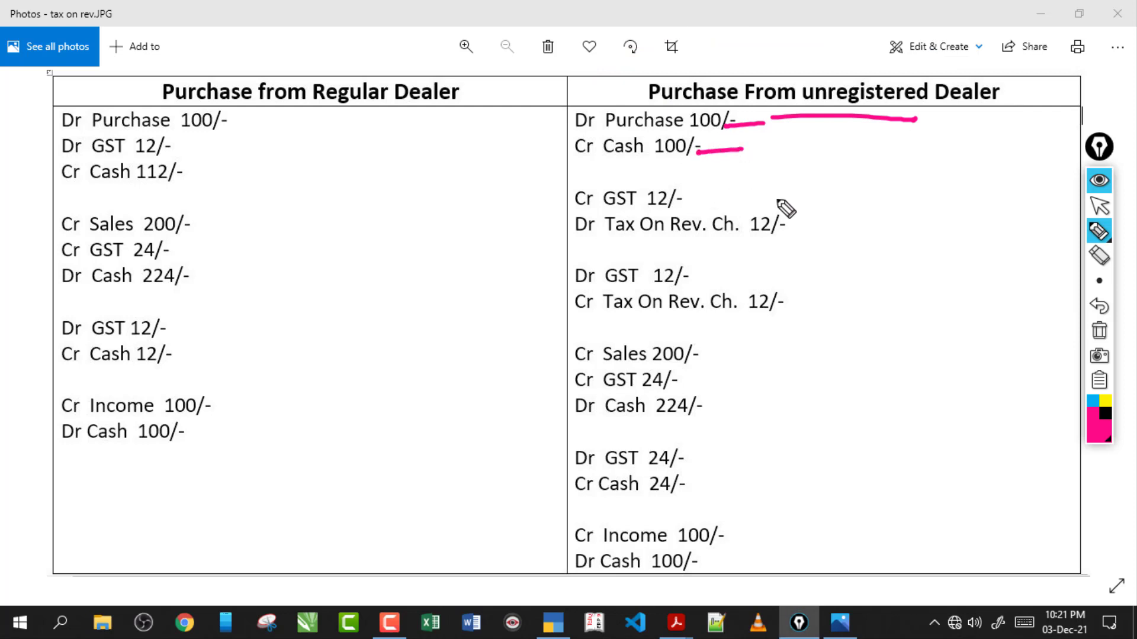
Bracket the first reverse charge entry, underline and circle Cr GST 12/-, underline Tax On Rev. Ch., and handwrite a circled note beside it
mouse_move(769, 190)
left_mouse_down()
mouse_move(842, 226)
mouse_move(786, 244)
left_mouse_up()
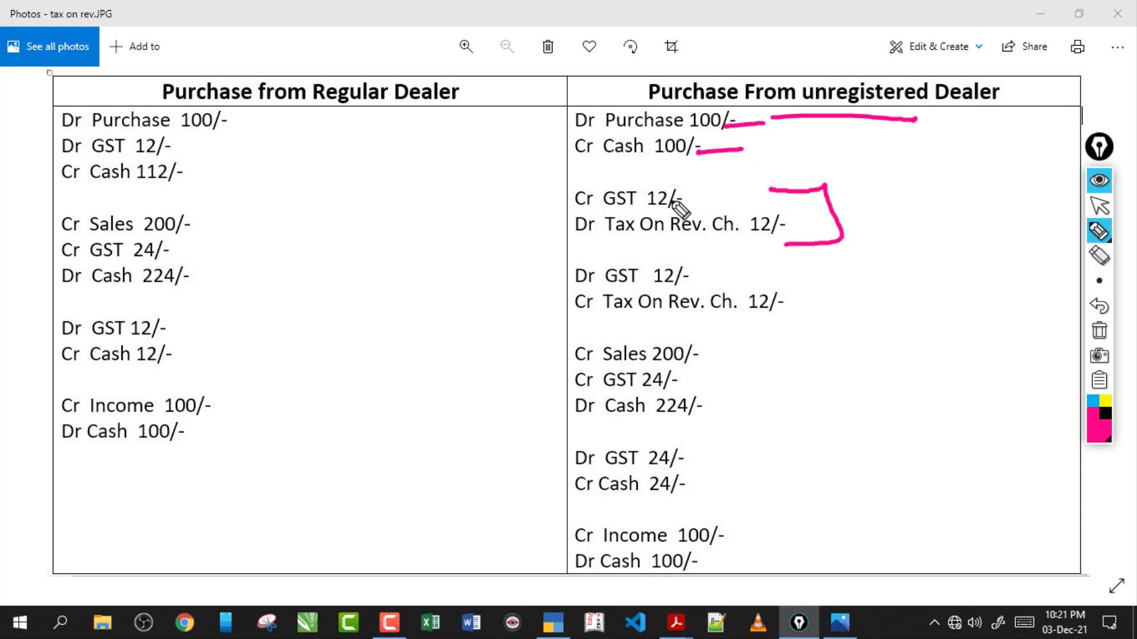
left_click_drag(552, 208, 705, 215)
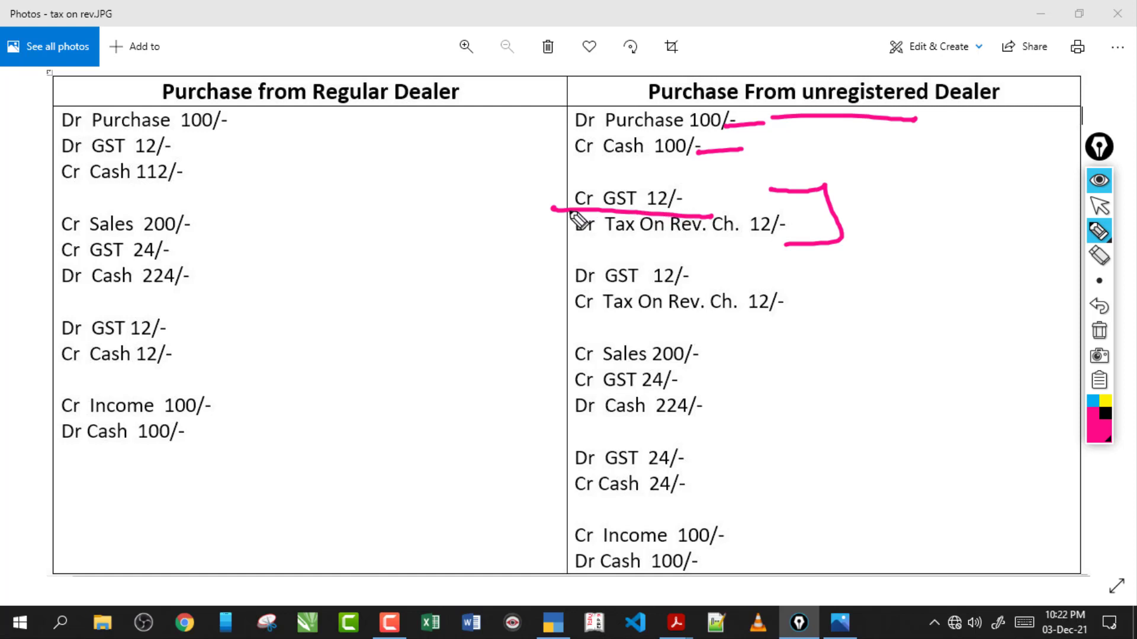
mouse_move(718, 211)
left_mouse_down()
mouse_move(634, 211)
mouse_move(680, 213)
left_mouse_up()
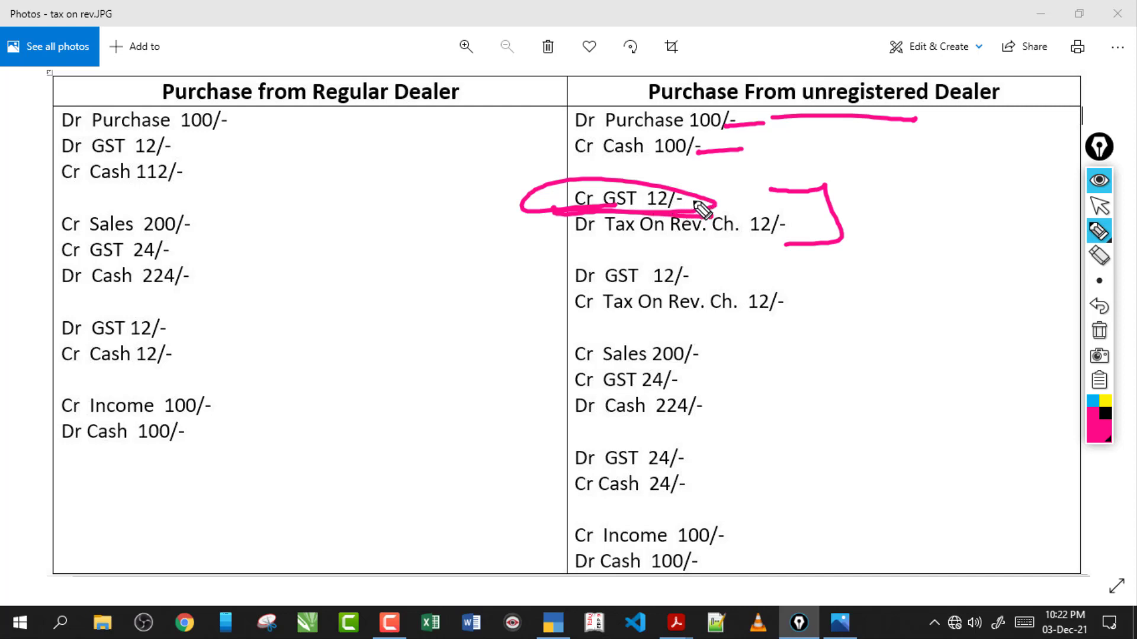
mouse_move(605, 241)
left_mouse_down()
mouse_move(733, 242)
mouse_move(898, 223)
mouse_move(1023, 230)
mouse_move(946, 243)
mouse_move(992, 223)
mouse_move(1015, 239)
mouse_move(1008, 258)
left_mouse_up()
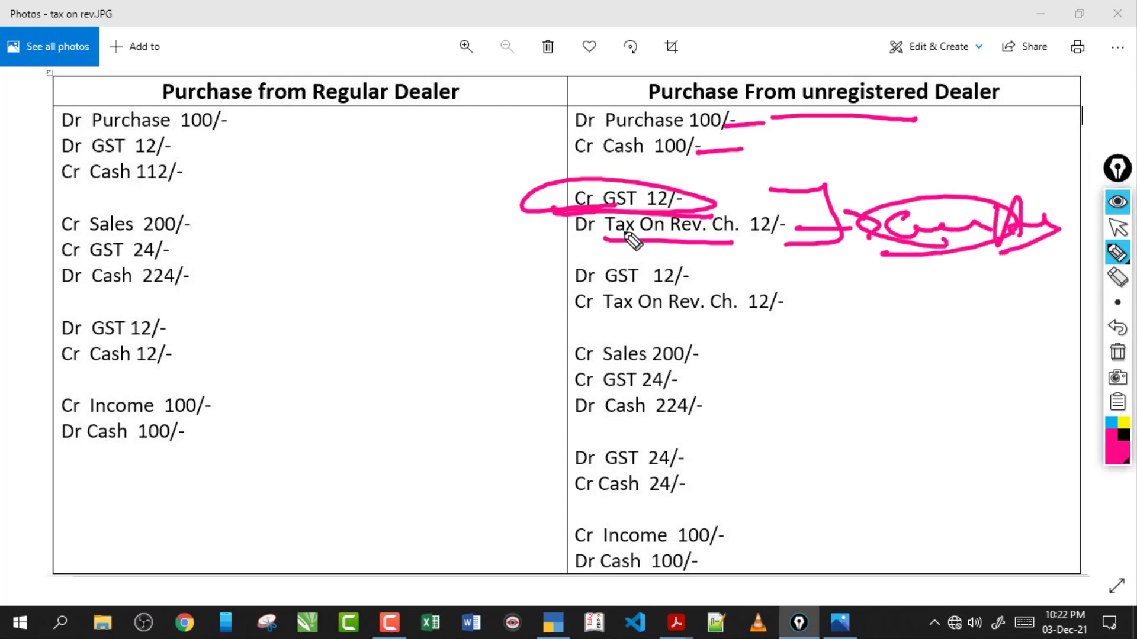
Underline and circle Tax On Rev. Ch. in the first reverse charge entry, and clear the ink
left_click_drag(607, 242, 770, 243)
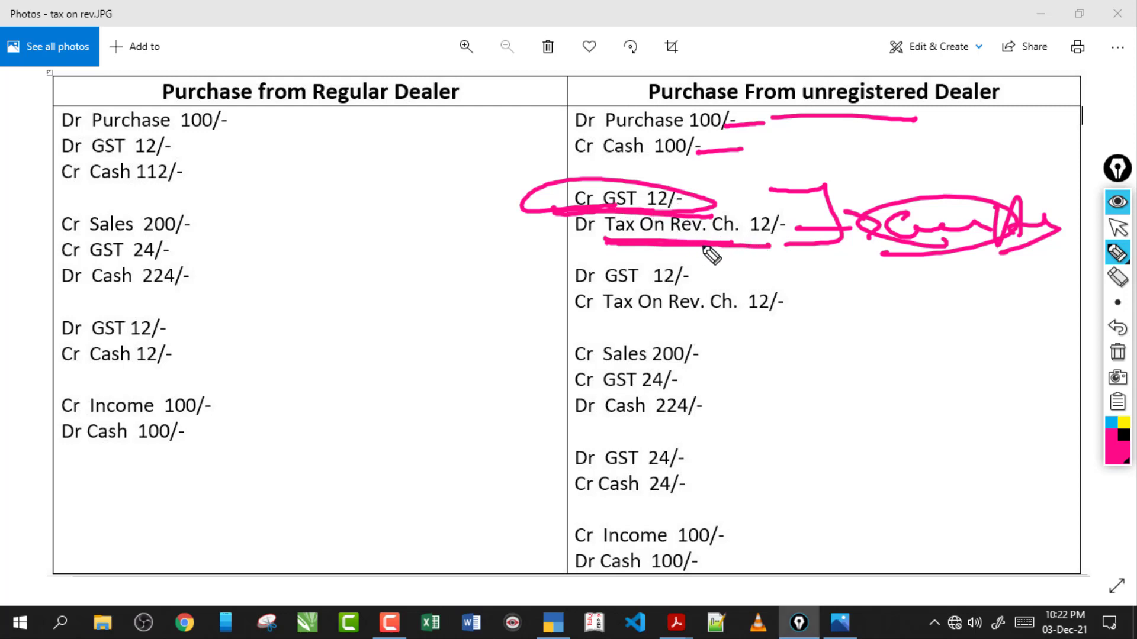
mouse_move(619, 244)
left_mouse_down()
mouse_move(791, 233)
mouse_move(592, 234)
mouse_move(708, 255)
left_mouse_up()
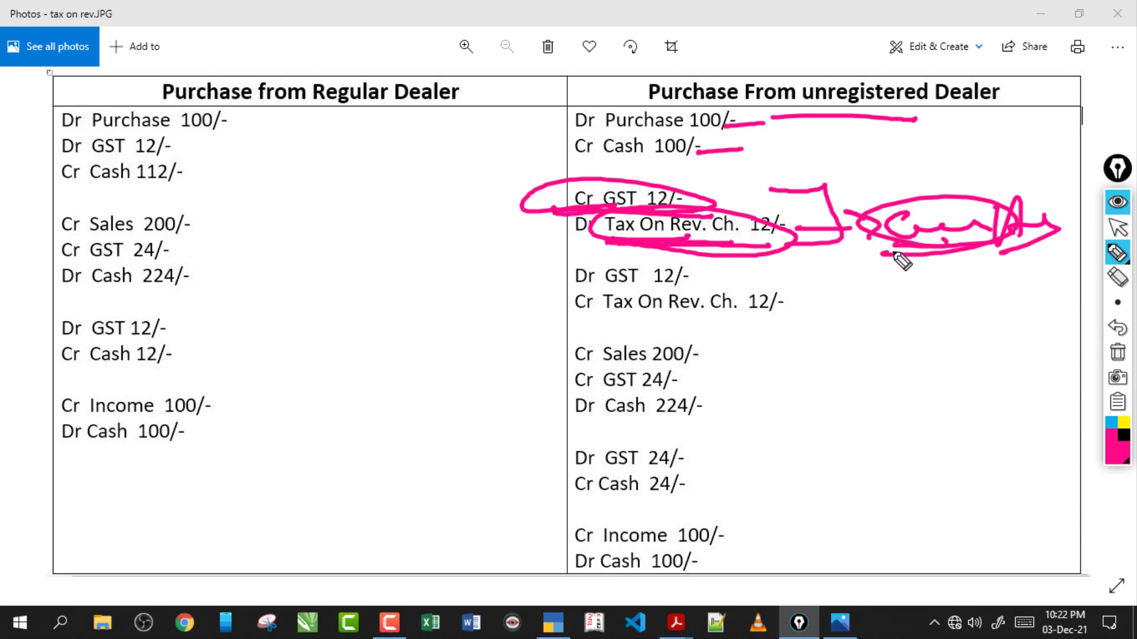
left_click(1117, 354)
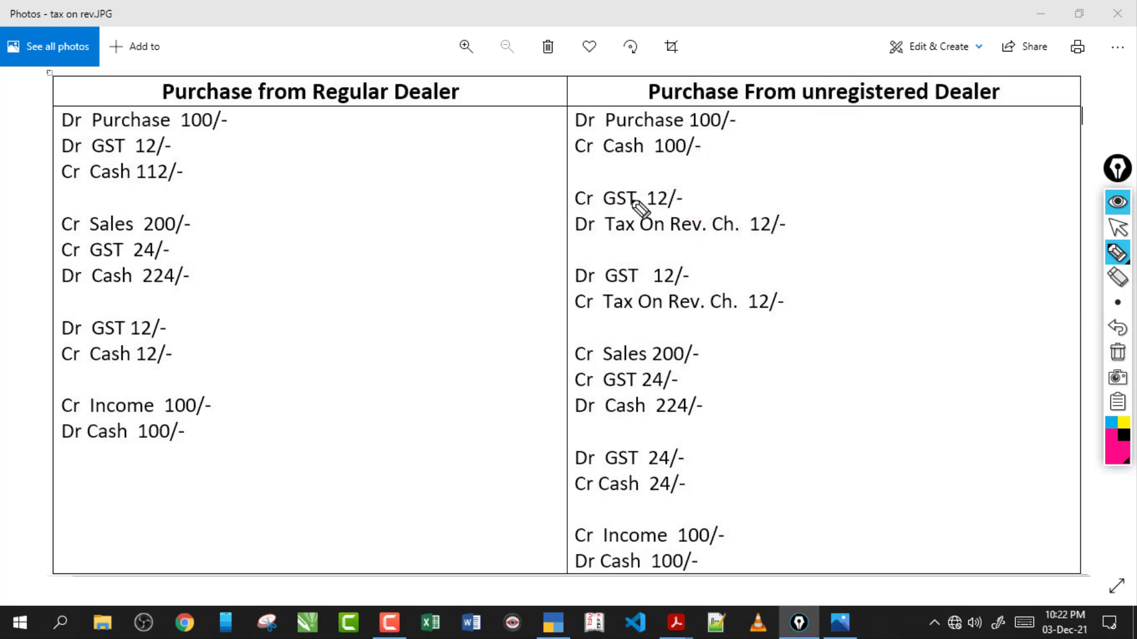
Circle each of the two reverse charge entries separately and tick their GST 12/- lines
mouse_move(573, 191)
left_mouse_down()
mouse_move(807, 198)
mouse_move(563, 211)
mouse_move(651, 238)
left_mouse_up()
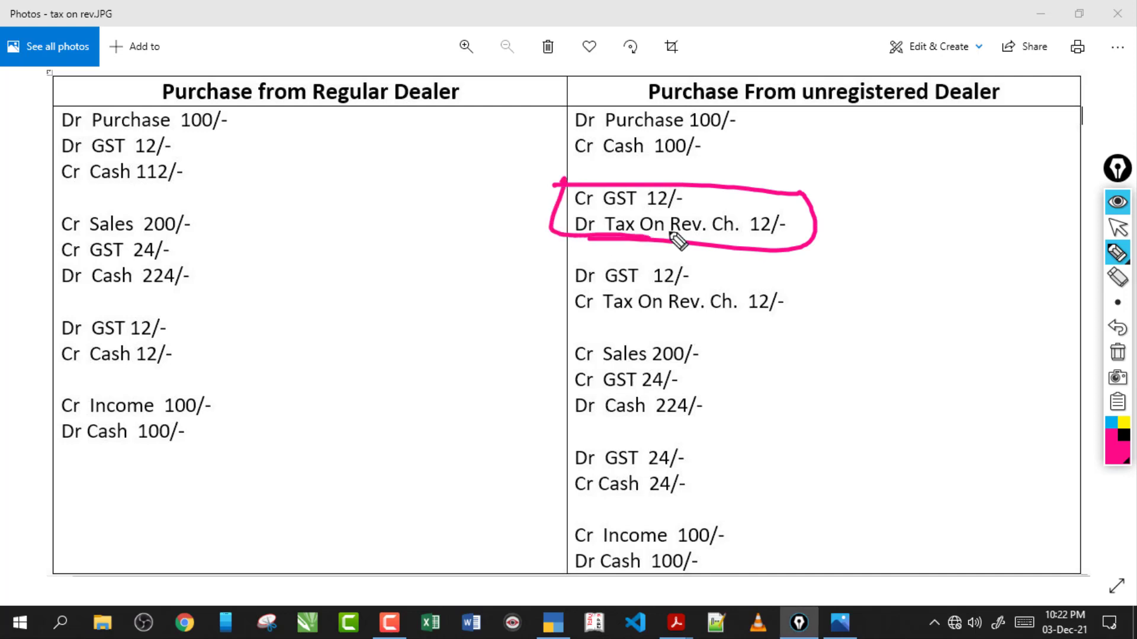
mouse_move(556, 265)
left_mouse_down()
mouse_move(819, 304)
mouse_move(556, 279)
mouse_move(618, 318)
left_mouse_up()
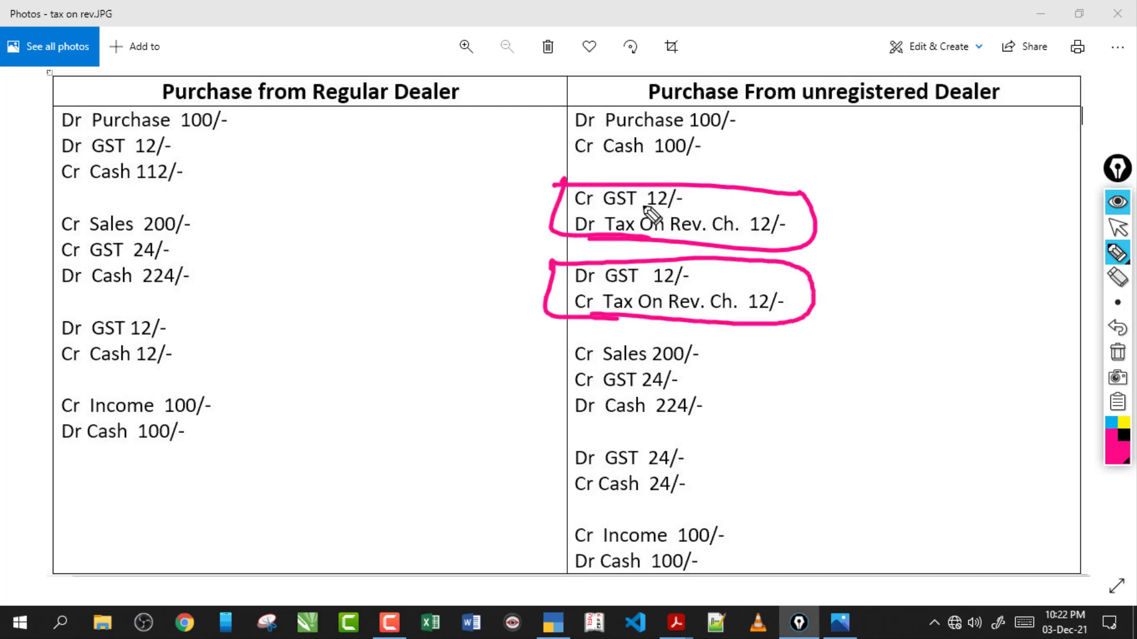
left_click_drag(687, 200, 765, 187)
left_click_drag(690, 273, 762, 259)
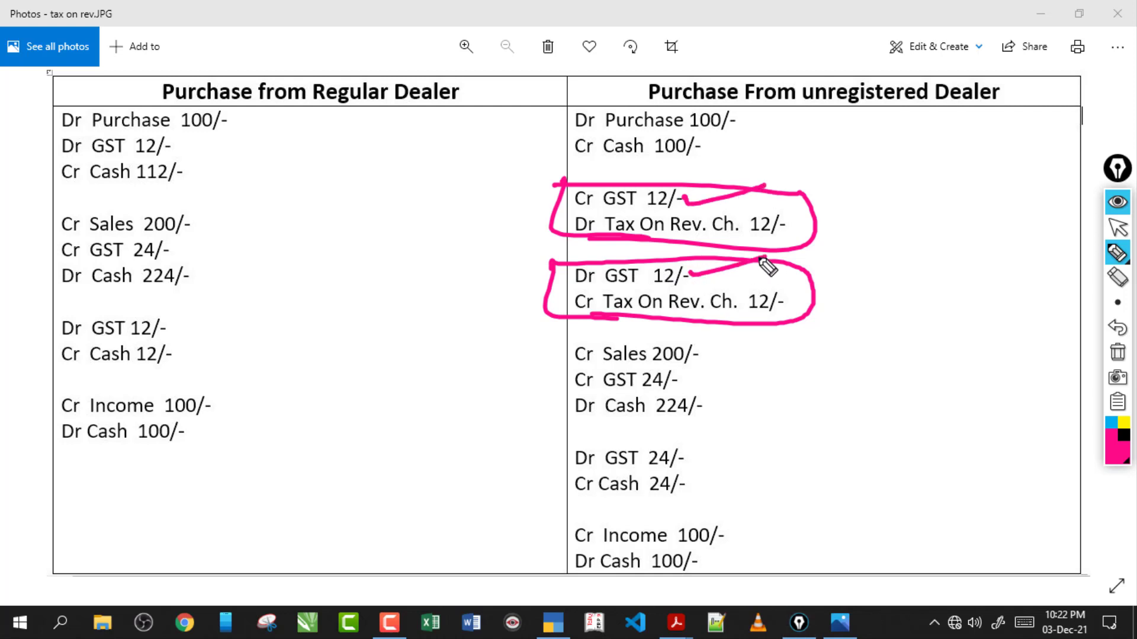
Enclose both reverse charge entries in one outline with arrows beside it, and cross the pair out
left_click_drag(619, 232, 547, 244)
left_click_drag(583, 323, 607, 322)
mouse_move(539, 192)
left_mouse_down()
mouse_move(570, 186)
mouse_move(825, 322)
mouse_move(562, 320)
left_mouse_up()
left_click_drag(564, 179, 627, 318)
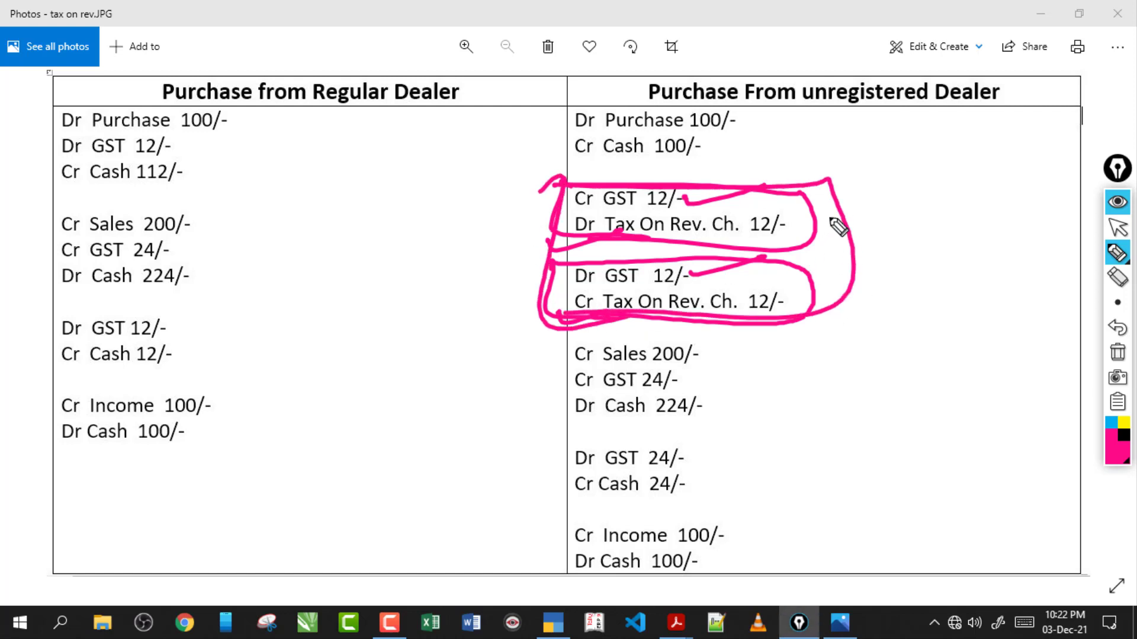
mouse_move(820, 219)
left_mouse_down()
mouse_move(894, 178)
mouse_move(929, 198)
left_mouse_up()
left_click_drag(918, 271, 835, 313)
mouse_move(840, 281)
left_mouse_down()
mouse_move(848, 272)
mouse_move(829, 324)
left_mouse_up()
left_click_drag(721, 183, 634, 290)
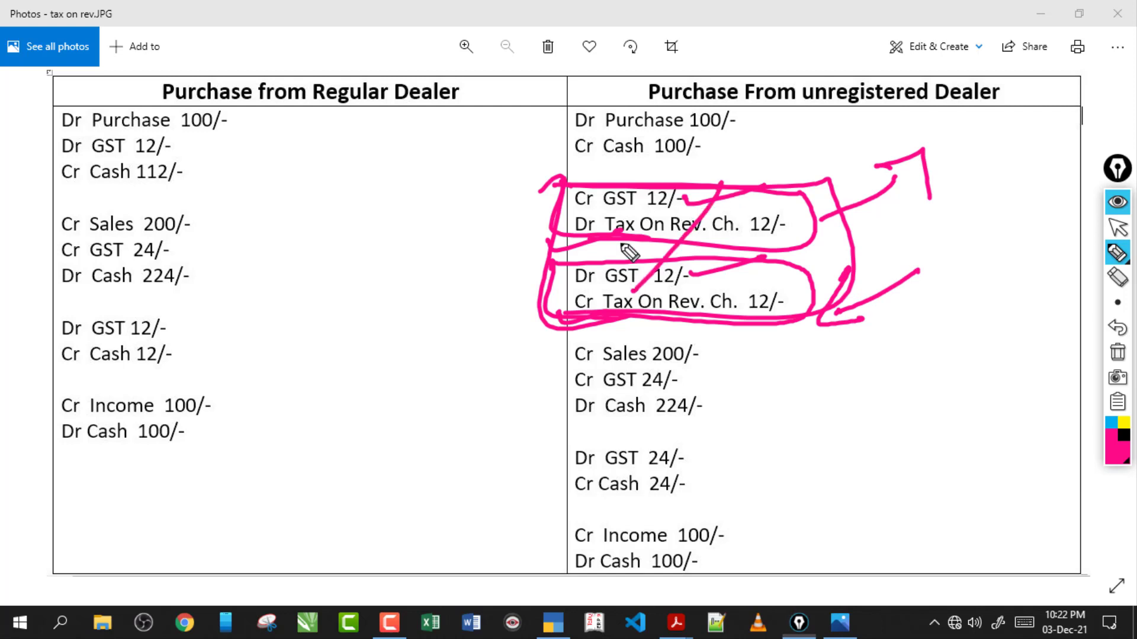
left_click_drag(622, 199, 737, 289)
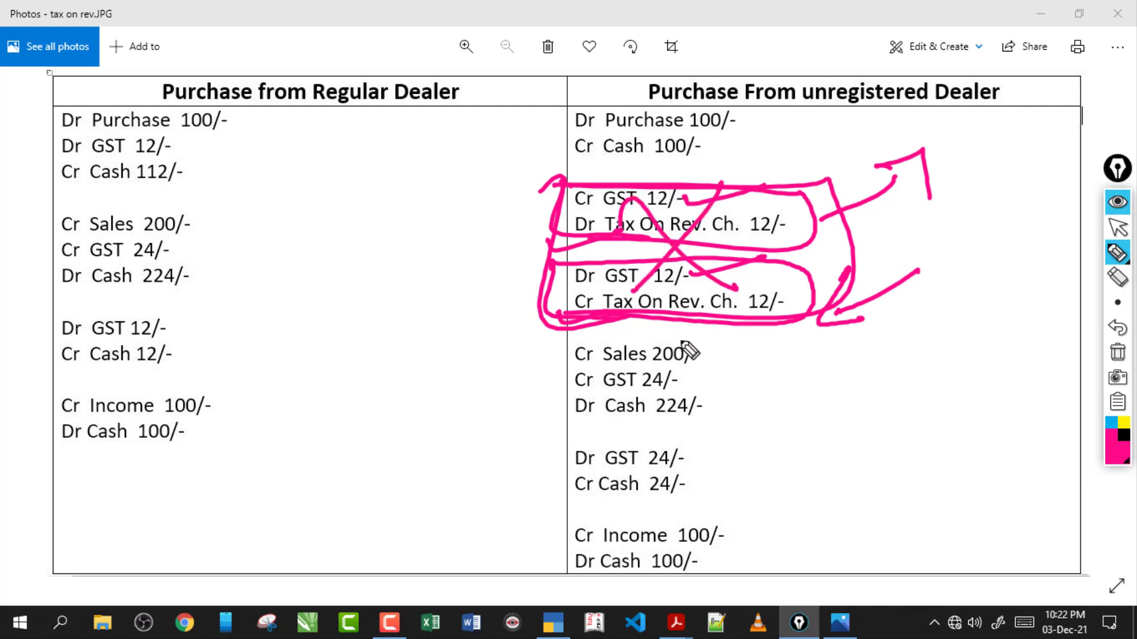
Mark the unregistered dealer Sales 200/-, GST 24/- and Cash 224/-, circle Dr GST 24/-, scribble a circled note beside Purchase, and clear the ink
left_click_drag(702, 354, 760, 343)
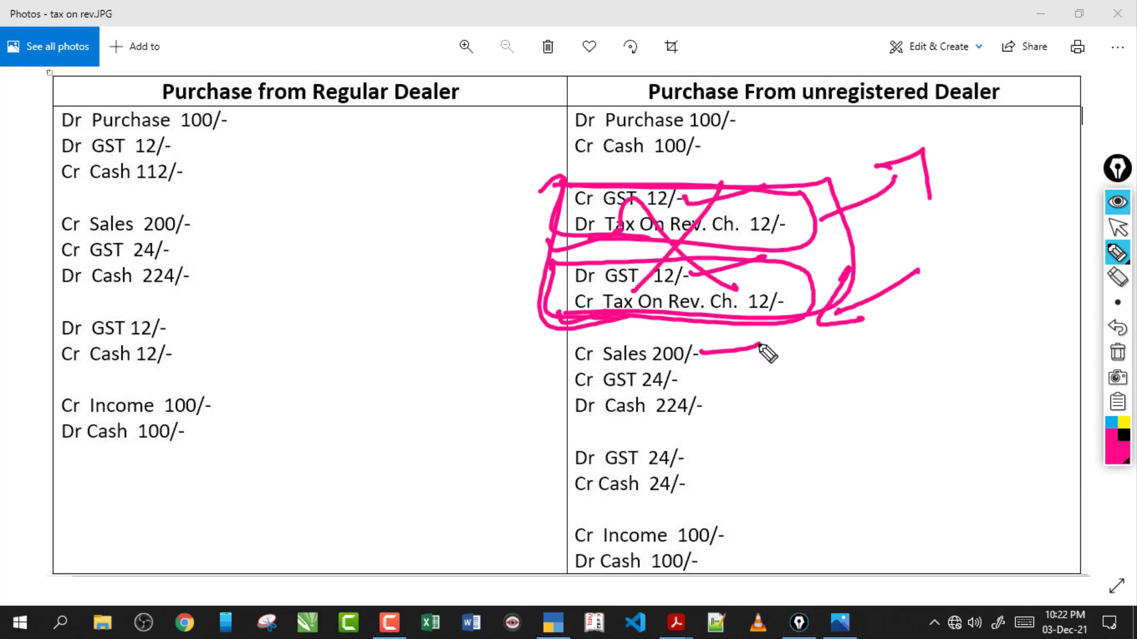
left_click_drag(681, 381, 718, 376)
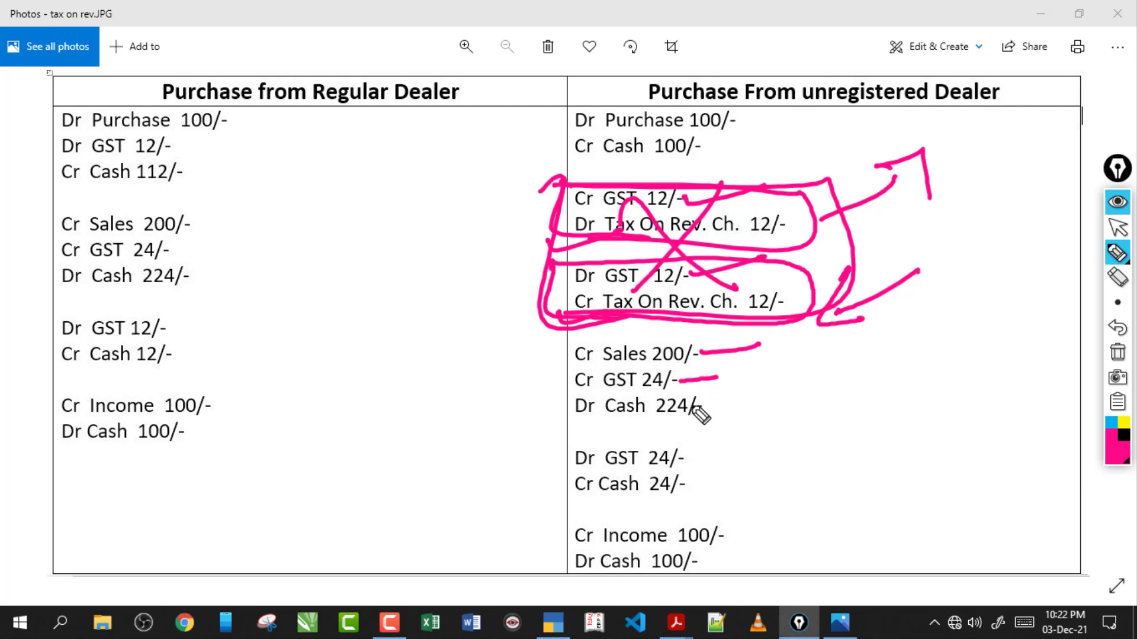
left_click_drag(626, 425, 712, 424)
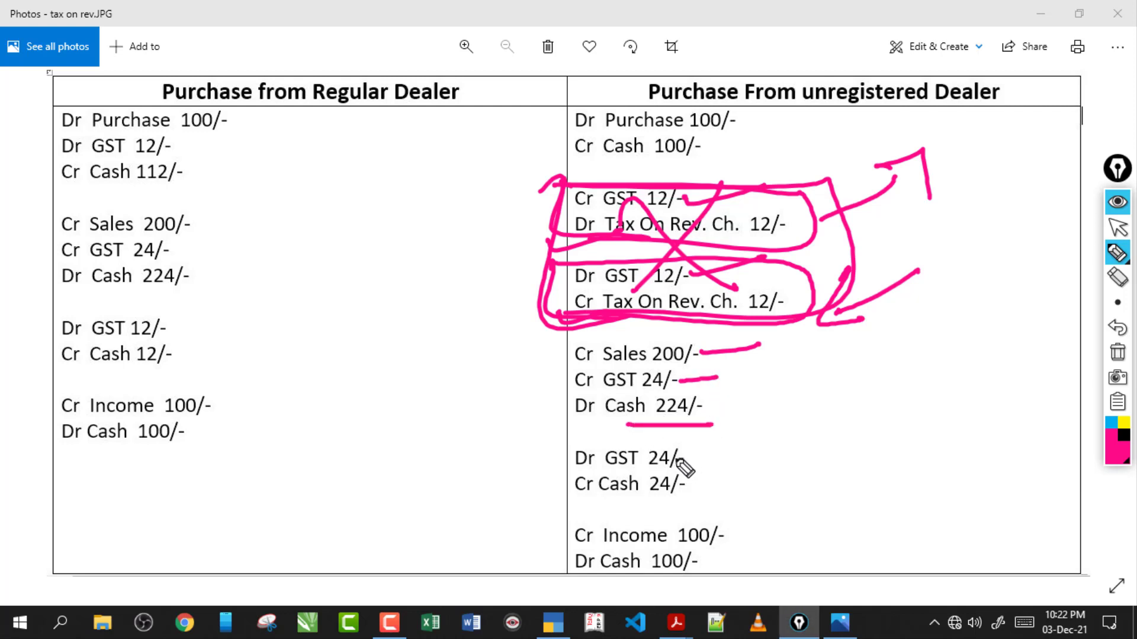
mouse_move(551, 470)
left_mouse_down()
mouse_move(691, 481)
mouse_move(594, 468)
mouse_move(622, 464)
left_mouse_up()
mouse_move(709, 151)
left_mouse_down()
mouse_move(748, 143)
mouse_move(782, 113)
mouse_move(837, 117)
mouse_move(796, 150)
mouse_move(829, 142)
left_mouse_up()
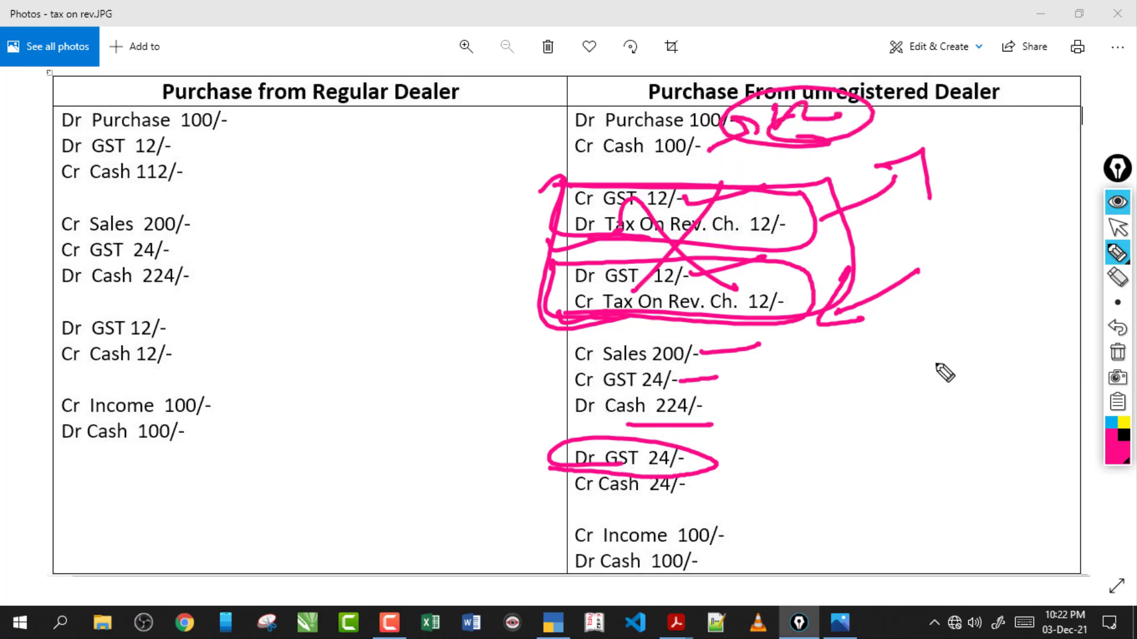
left_click(1118, 354)
Circle Dr GST 24/- and the regular dealer Dr GST 12/-, and draw an arrow beside Cash 112/-
mouse_move(536, 474)
left_mouse_down()
mouse_move(634, 473)
mouse_move(542, 456)
mouse_move(586, 468)
left_mouse_up()
mouse_move(36, 344)
left_mouse_down()
mouse_move(180, 325)
mouse_move(89, 336)
left_mouse_up()
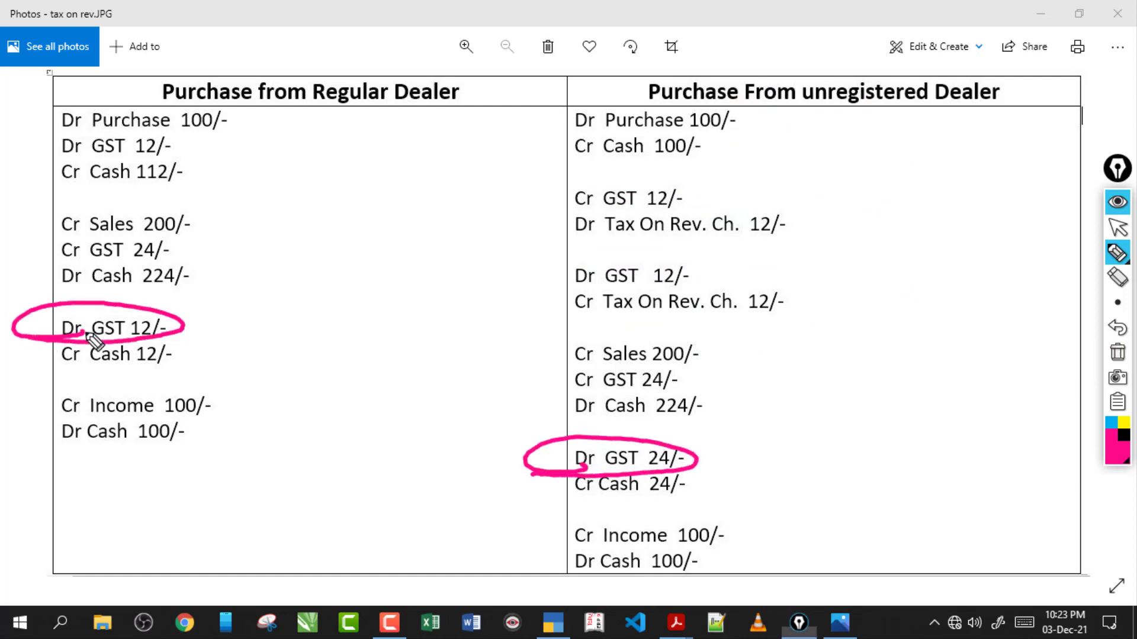
left_click_drag(188, 172, 240, 139)
left_click_drag(224, 122, 267, 138)
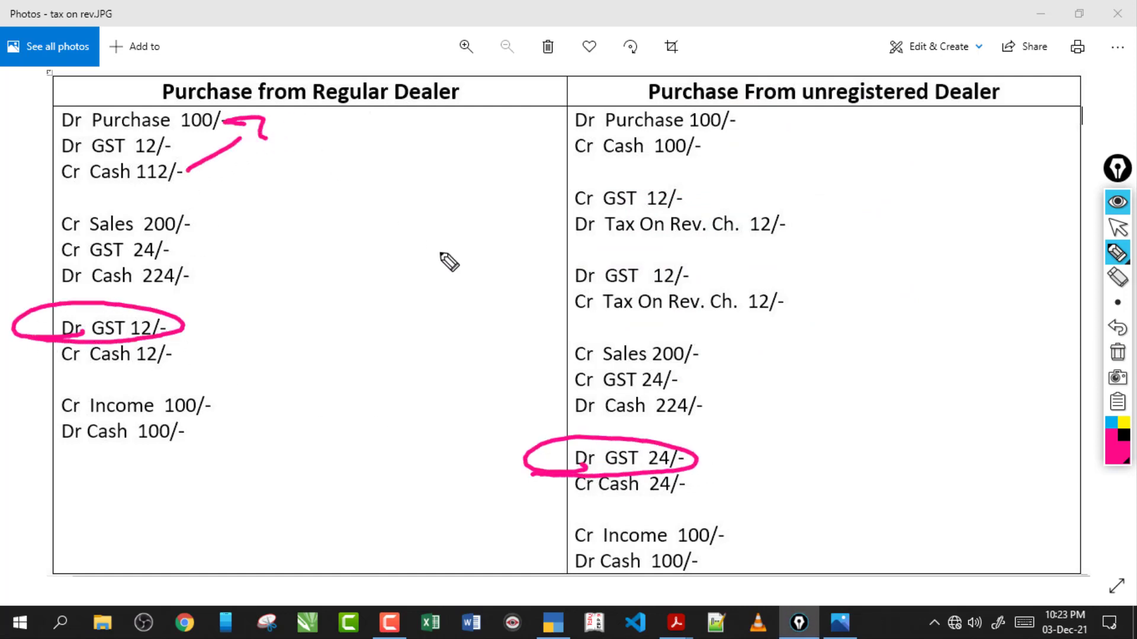
Underline Dr GST 24/- with an arrow, circle Cr Cash 24/-, cross out the unregistered dealer entries above, and clear the ink
mouse_move(592, 472)
left_mouse_down()
mouse_move(710, 465)
mouse_move(793, 419)
left_mouse_up()
left_click_drag(769, 409, 810, 440)
mouse_move(588, 495)
left_mouse_down()
mouse_move(645, 470)
mouse_move(622, 497)
left_mouse_up()
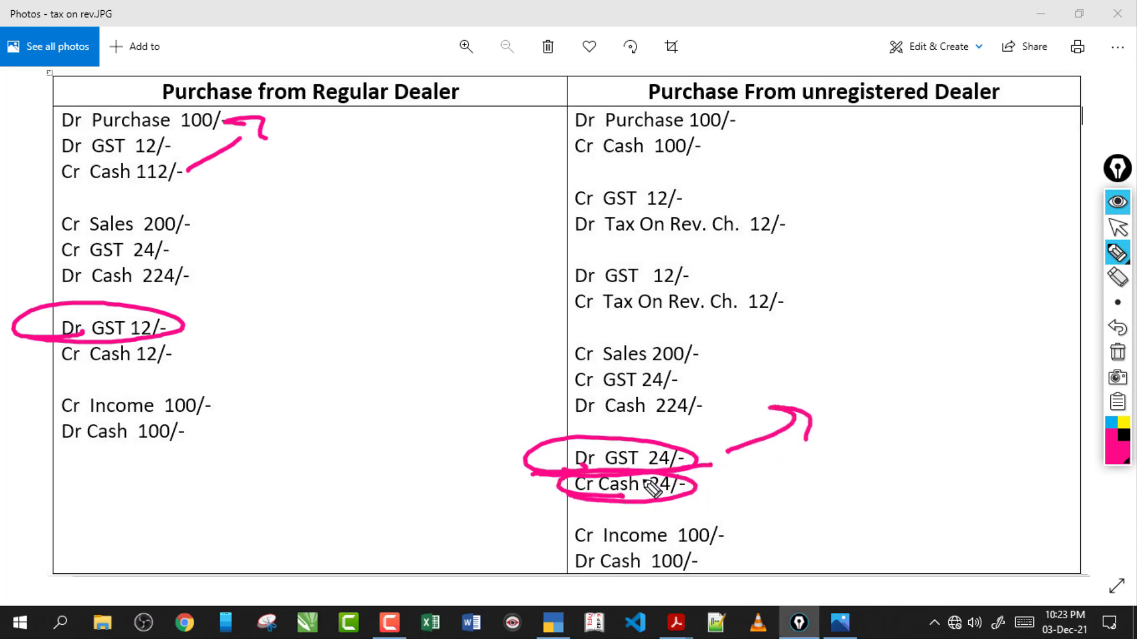
left_click_drag(703, 116, 605, 403)
left_click_drag(604, 212, 706, 372)
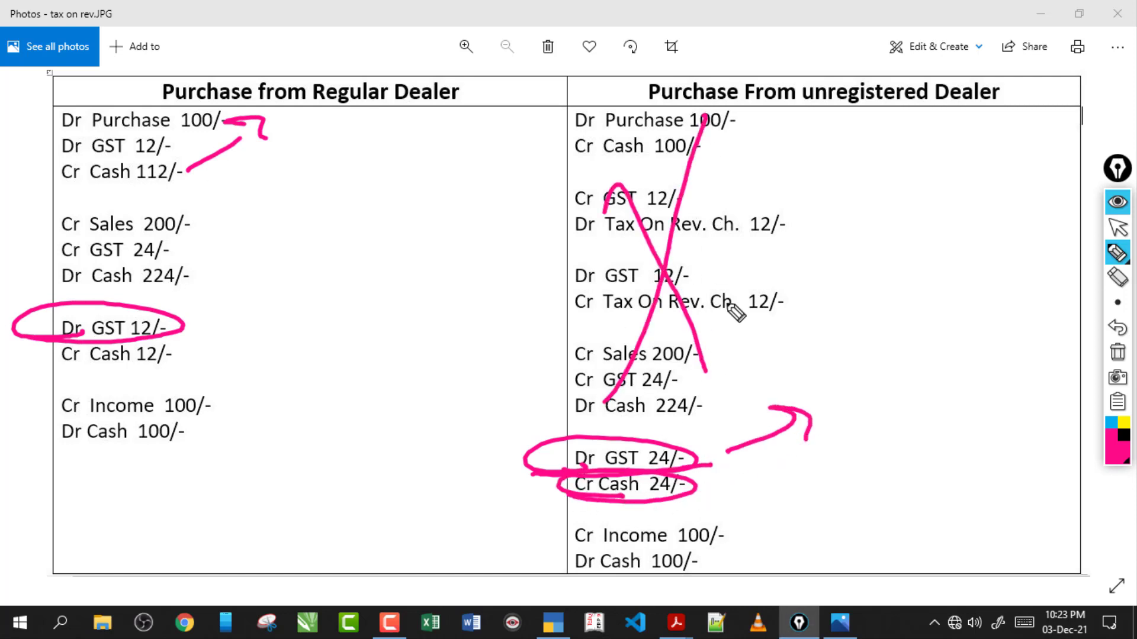
left_click(1115, 355)
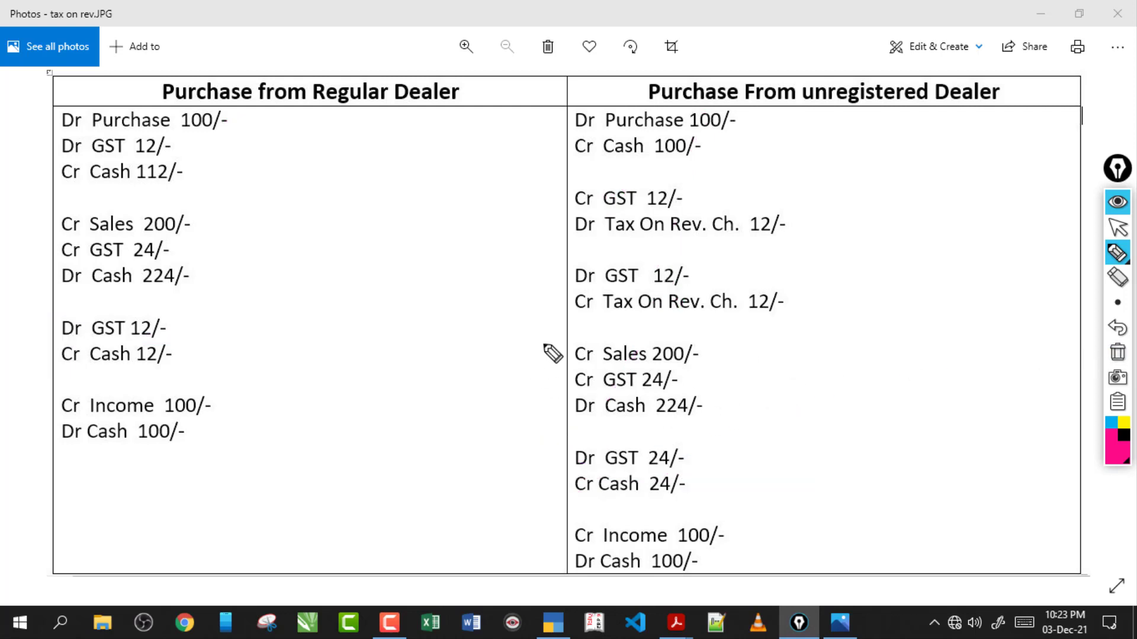
Box the Income and Cash 100/- entries in both dealer columns and draw a stroke beside each box
mouse_move(529, 529)
left_mouse_down()
mouse_move(723, 600)
mouse_move(595, 592)
left_mouse_up()
mouse_move(560, 515)
left_mouse_down()
mouse_move(545, 568)
mouse_move(631, 583)
left_mouse_up()
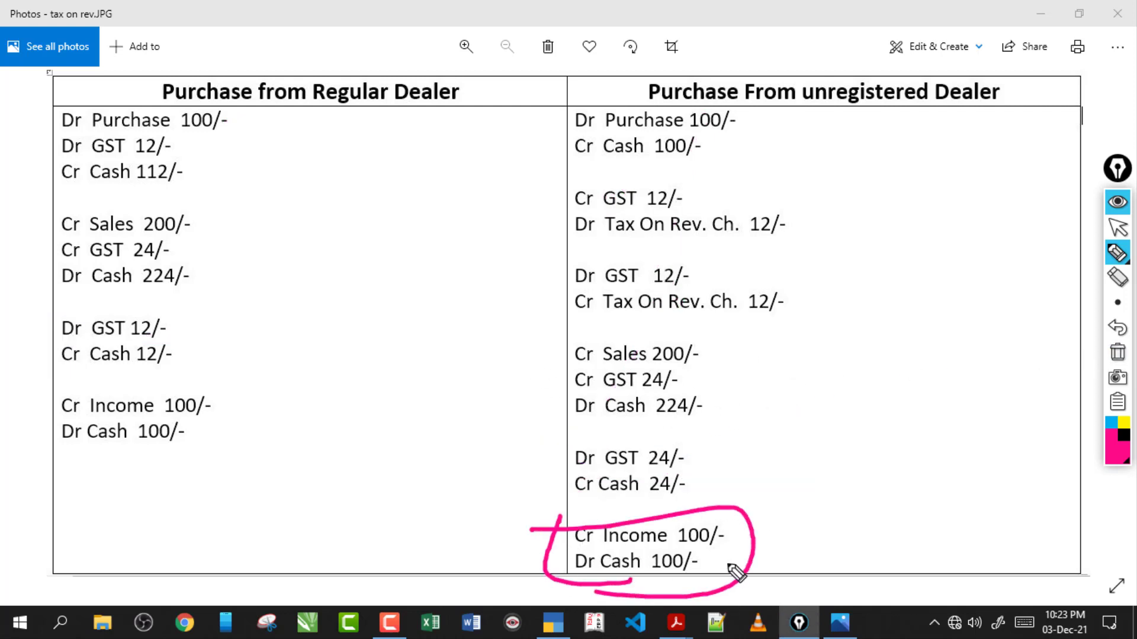
mouse_move(13, 389)
left_mouse_down()
mouse_move(208, 448)
mouse_move(69, 463)
mouse_move(318, 451)
left_mouse_up()
left_click(467, 564)
left_click_drag(465, 569, 582, 548)
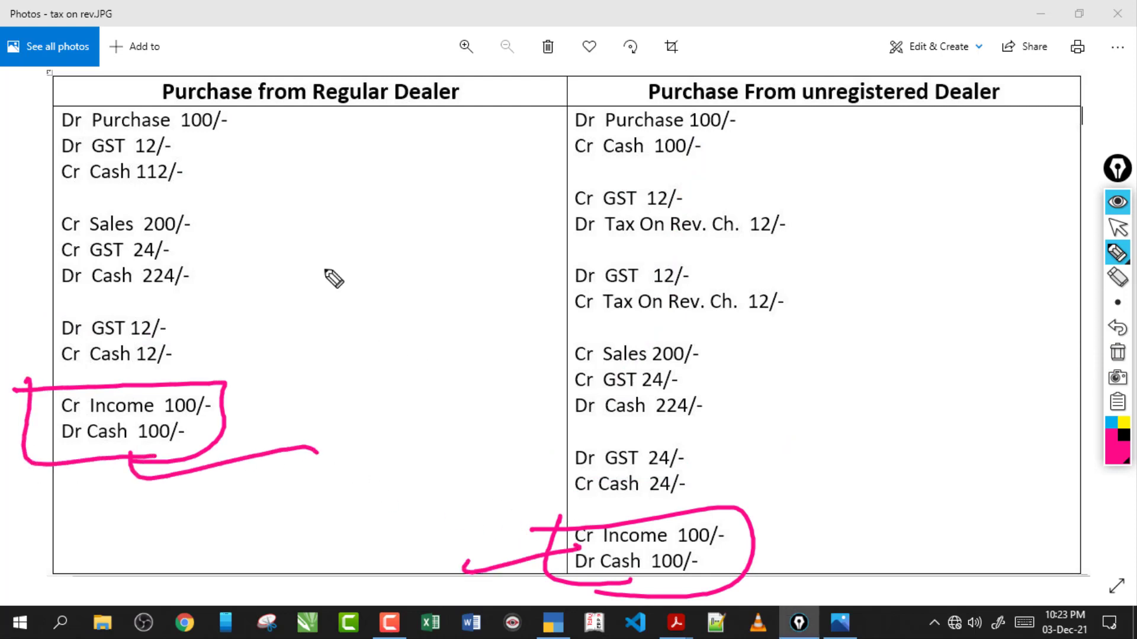
Bracket the entries above the income entry in both dealer columns, and clear the ink
left_click_drag(242, 125, 346, 127)
left_click_drag(346, 127, 240, 335)
left_click(774, 151)
left_click_drag(775, 151, 803, 425)
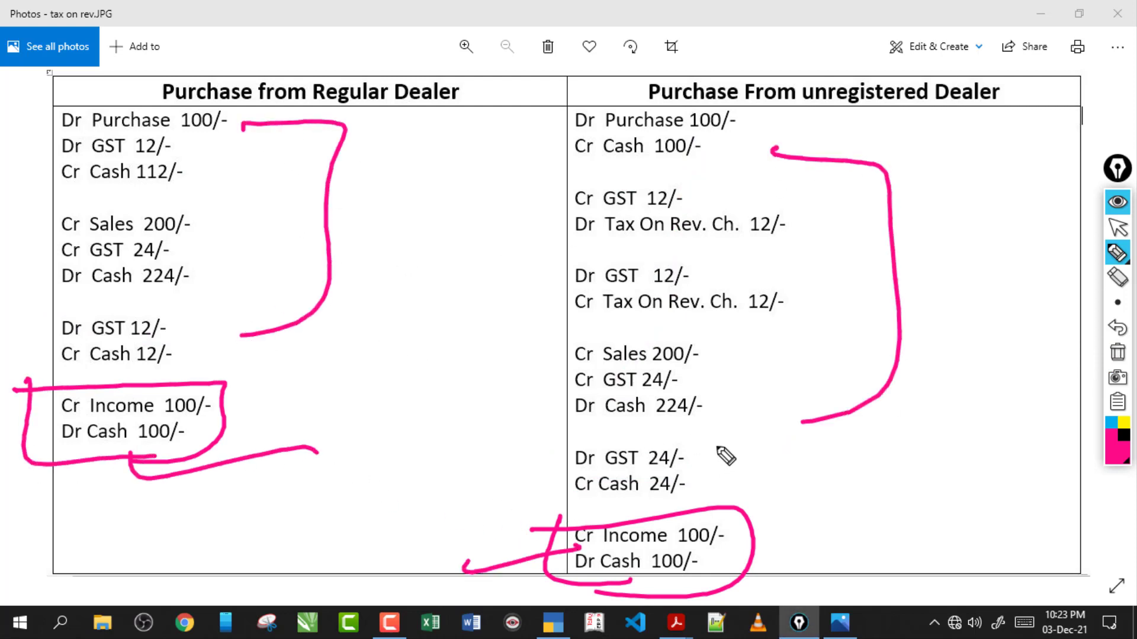
left_click(1117, 352)
Underline unregistered in the second heading, box the two reverse charge entries together, and clear the ink
left_click_drag(806, 115, 961, 111)
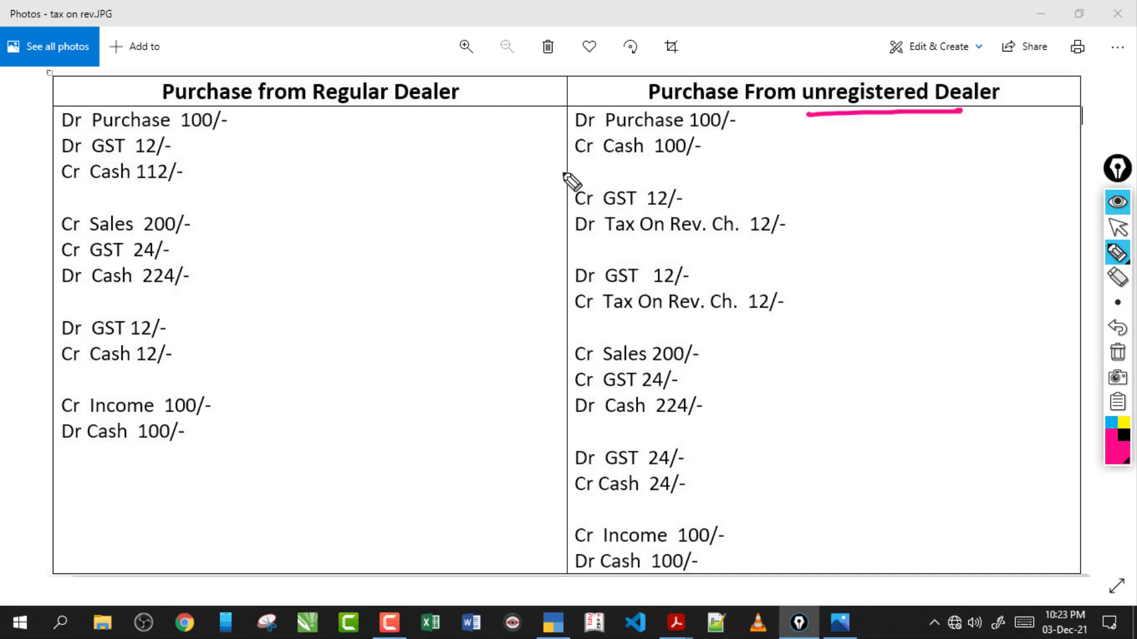
mouse_move(557, 161)
left_mouse_down()
mouse_move(829, 299)
mouse_move(553, 223)
mouse_move(657, 305)
left_mouse_up()
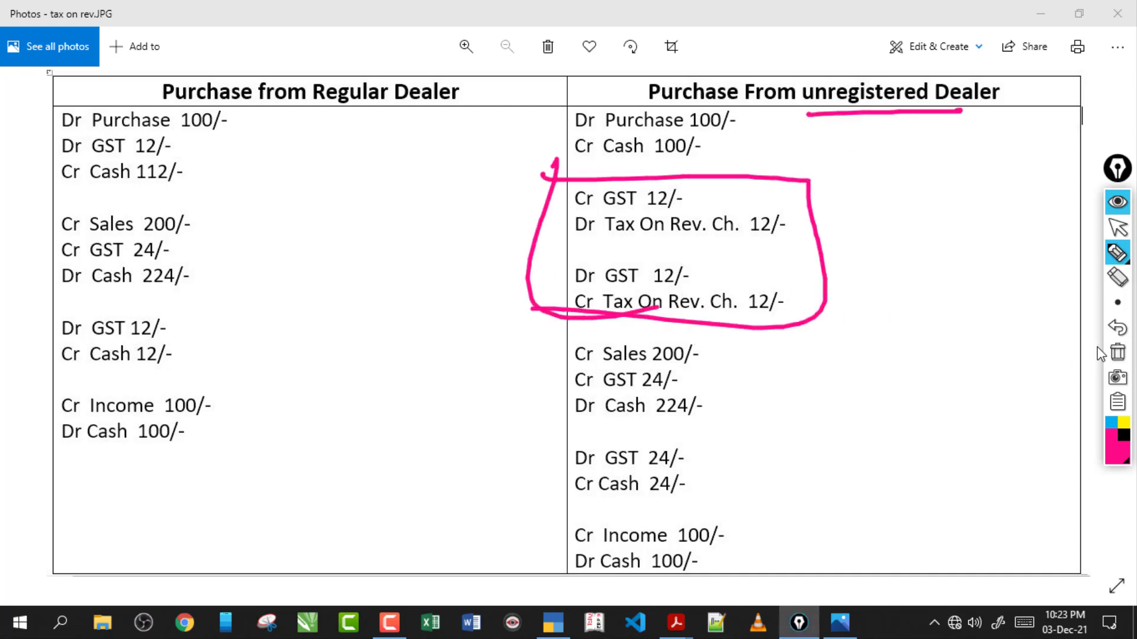
left_click(1117, 352)
Close the tax on rev.JPG image and Tally Prime Notes.pdf, and bring up the Case Study 2 exercise PDF
left_click(1117, 226)
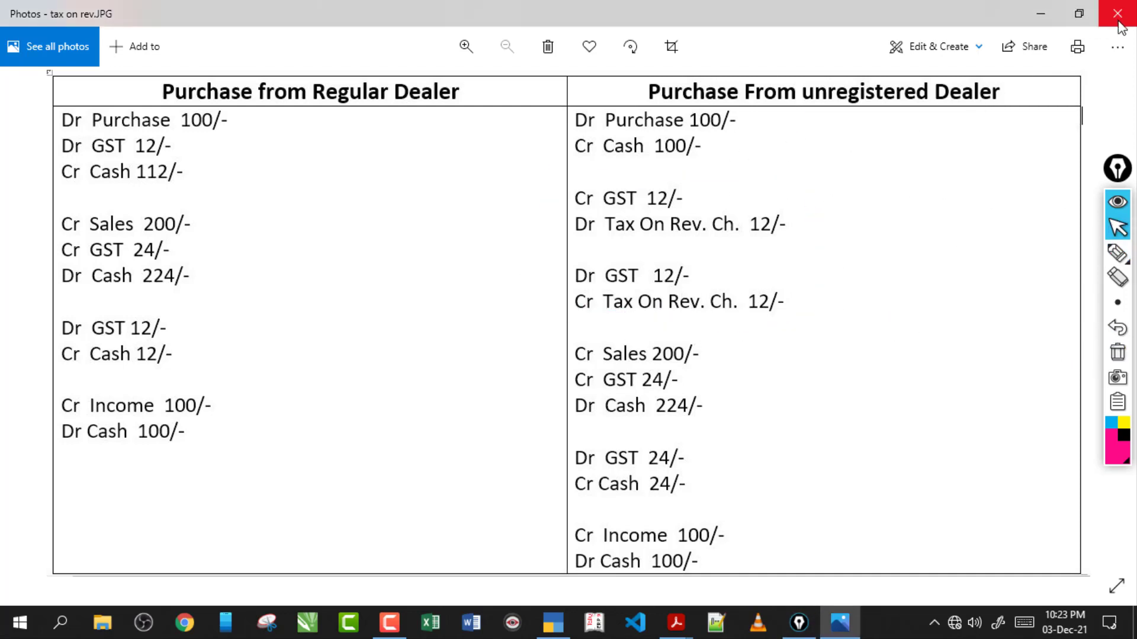
left_click(1117, 14)
left_click(553, 623)
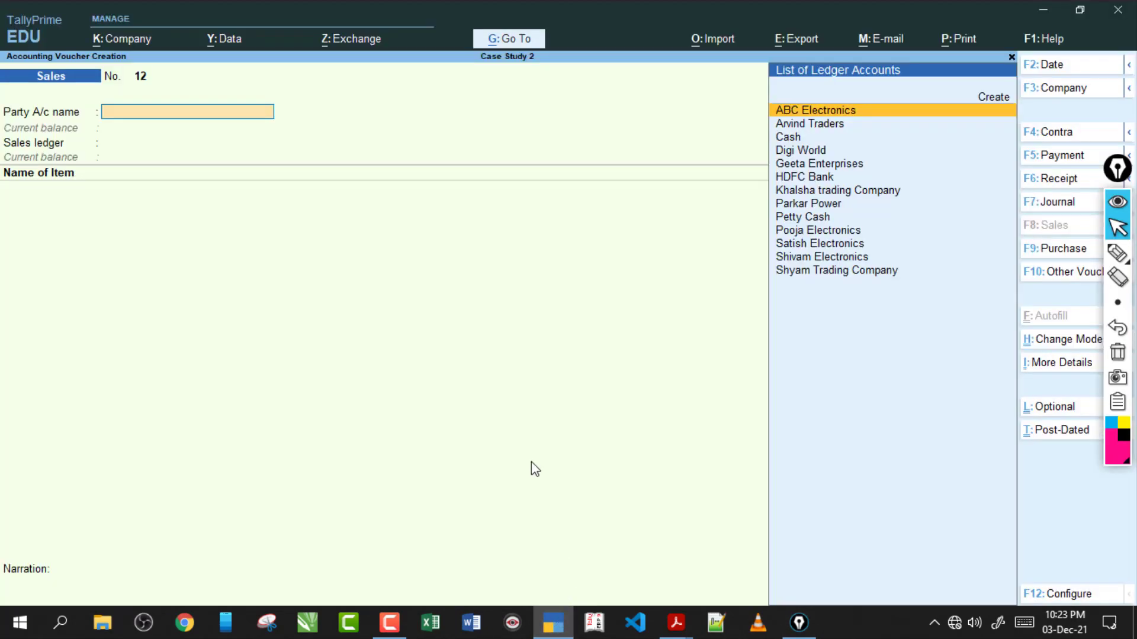
left_click(677, 622)
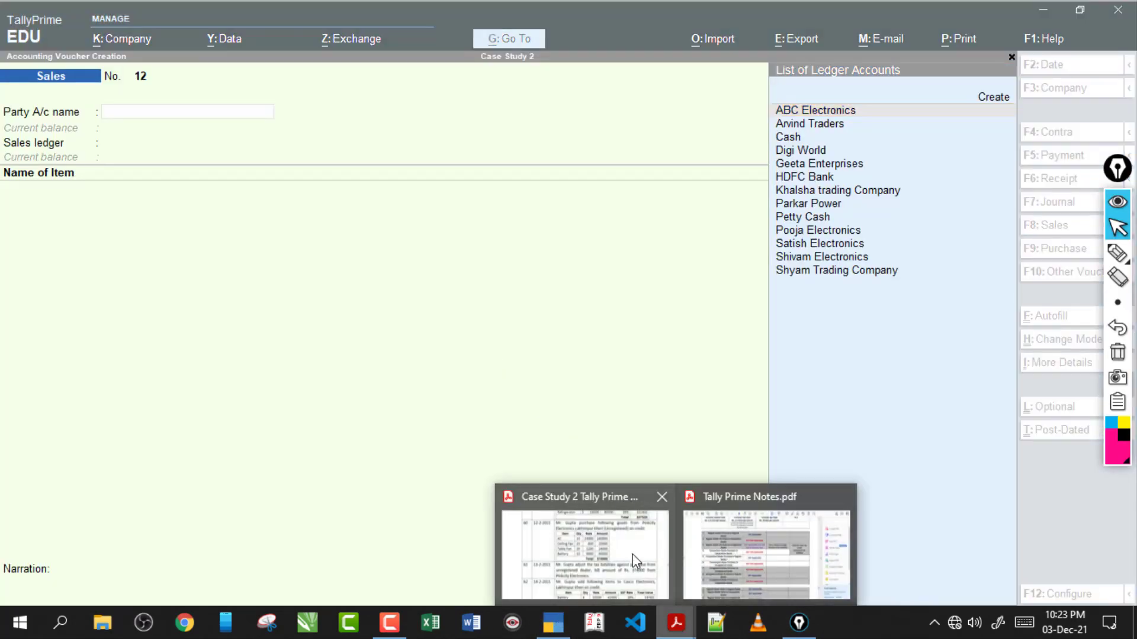
mouse_move(653, 564)
left_click(843, 497)
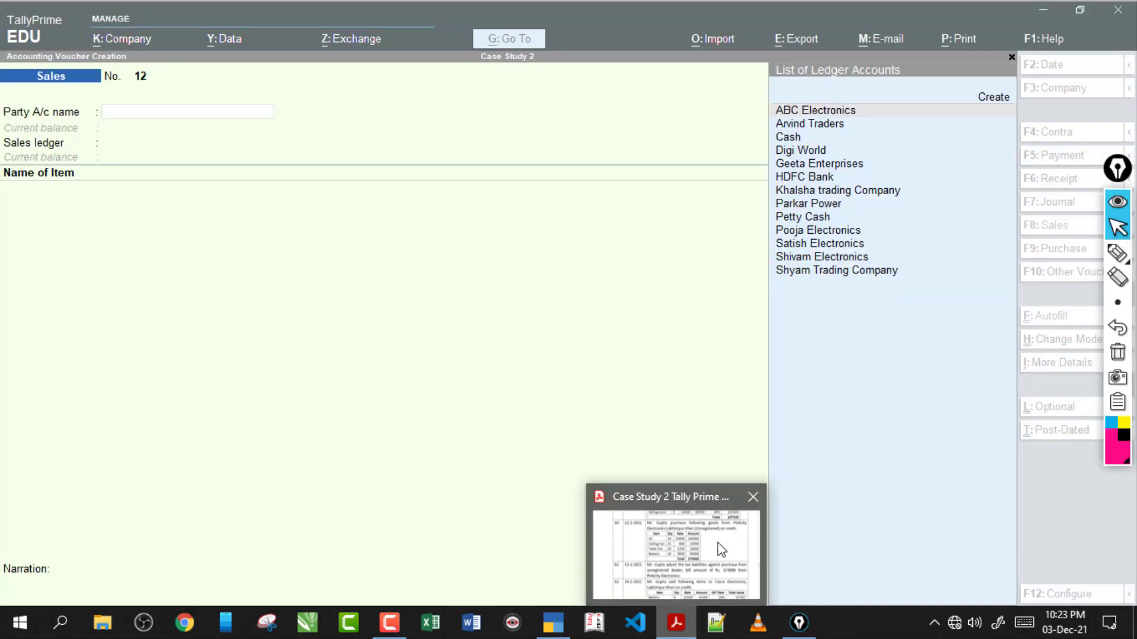
left_click(719, 548)
Highlight the wording of entry 60, dated 12-2-2021, to read the purchase from Pinkcity Electronics Lakhimpur Kheri
left_click_drag(382, 139, 687, 176)
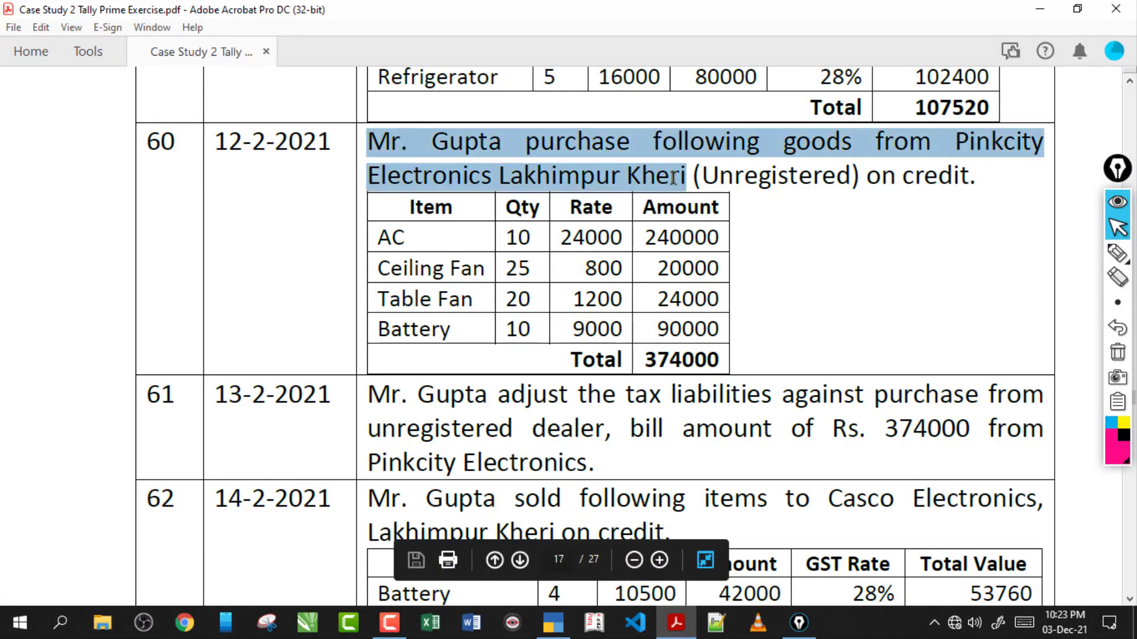
left_click(616, 172)
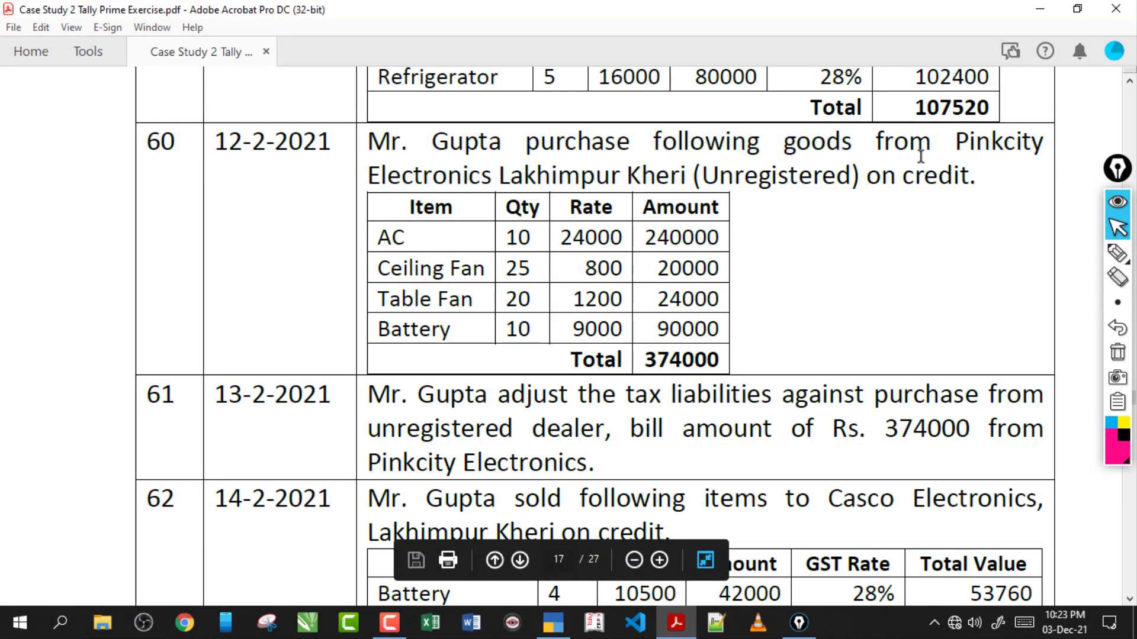
left_click_drag(955, 145, 499, 179)
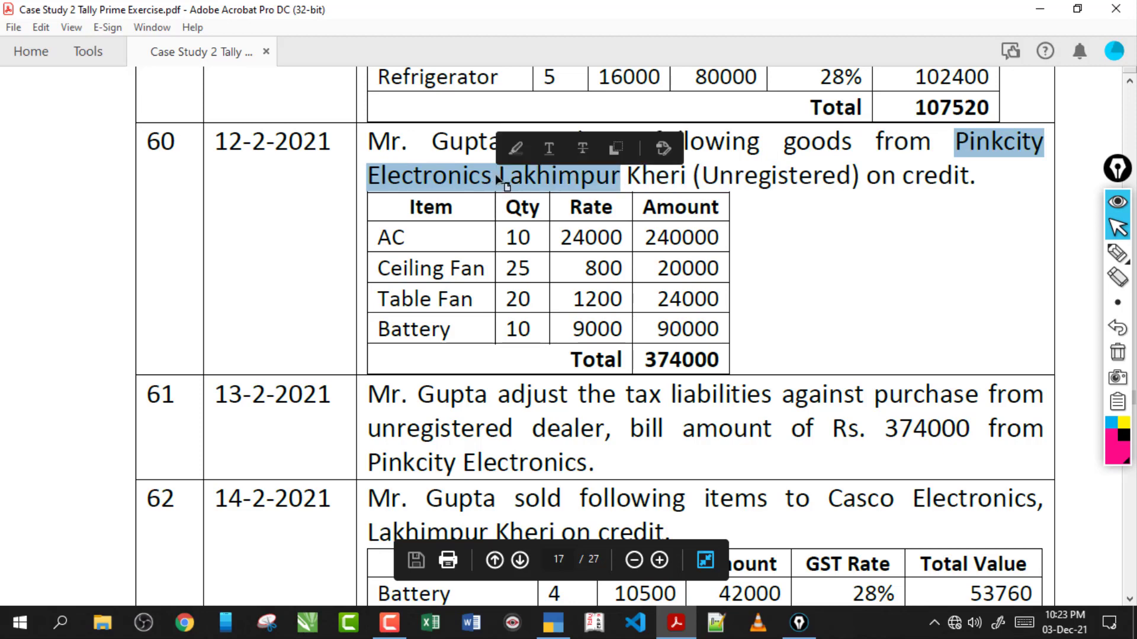
Switch to TallyPrime and open the GST details of Case Study 2 from the company features
left_click(555, 621)
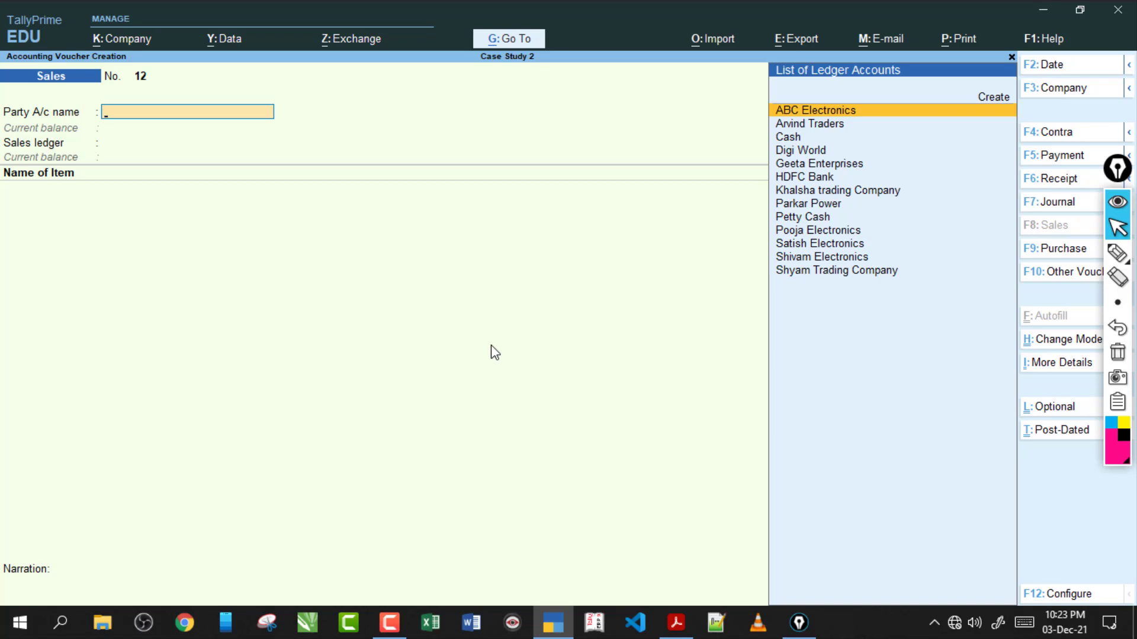
key("F11")
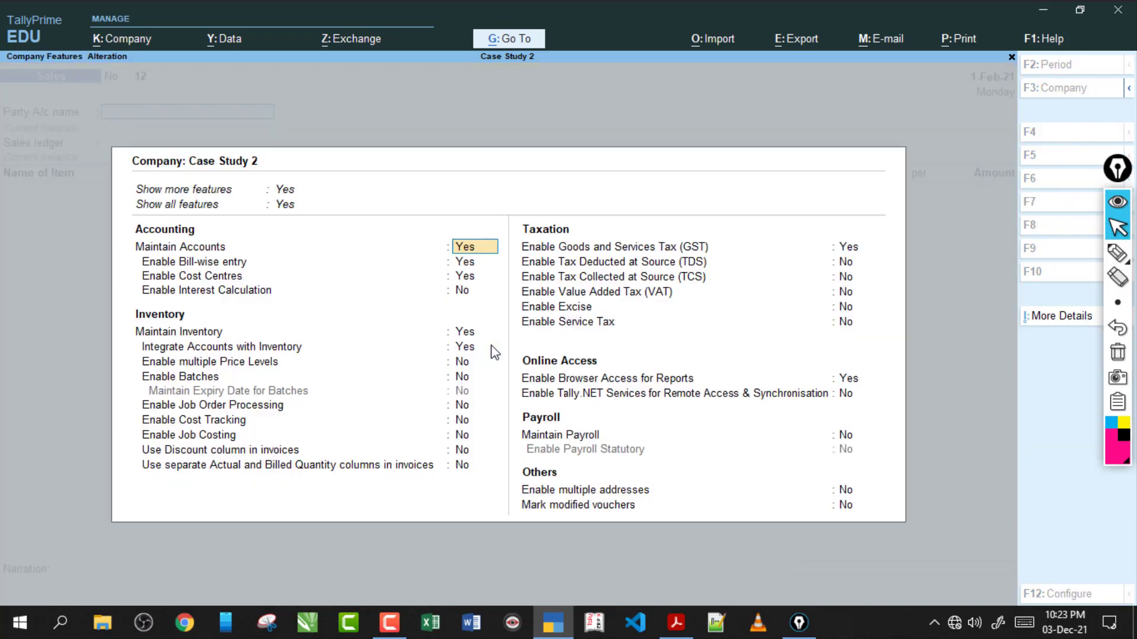
left_click(859, 251)
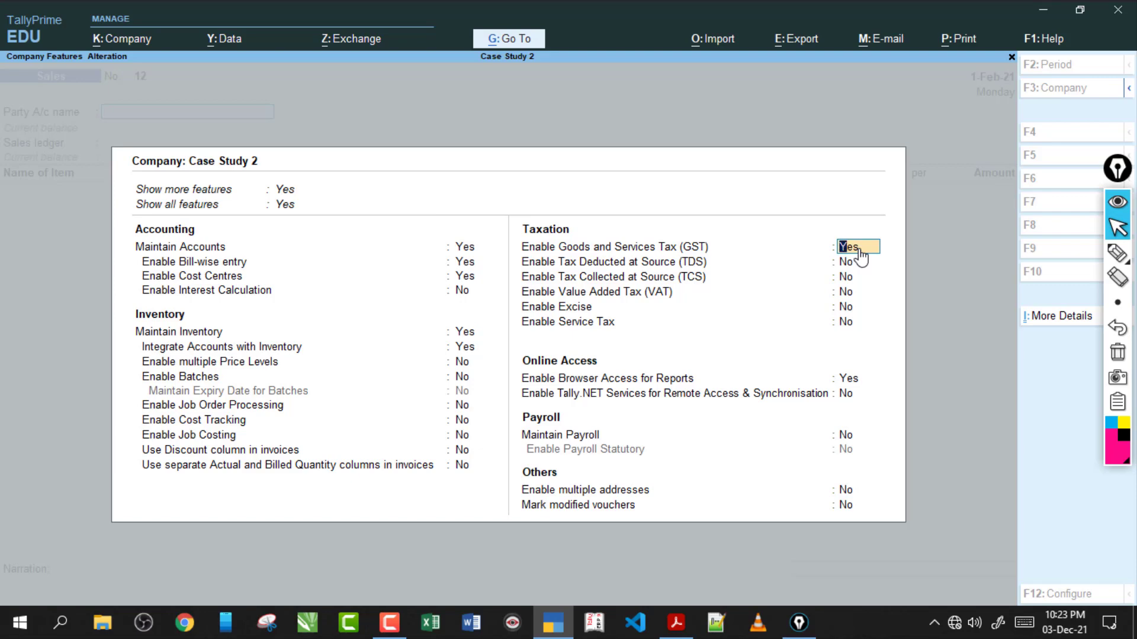
key("Return")
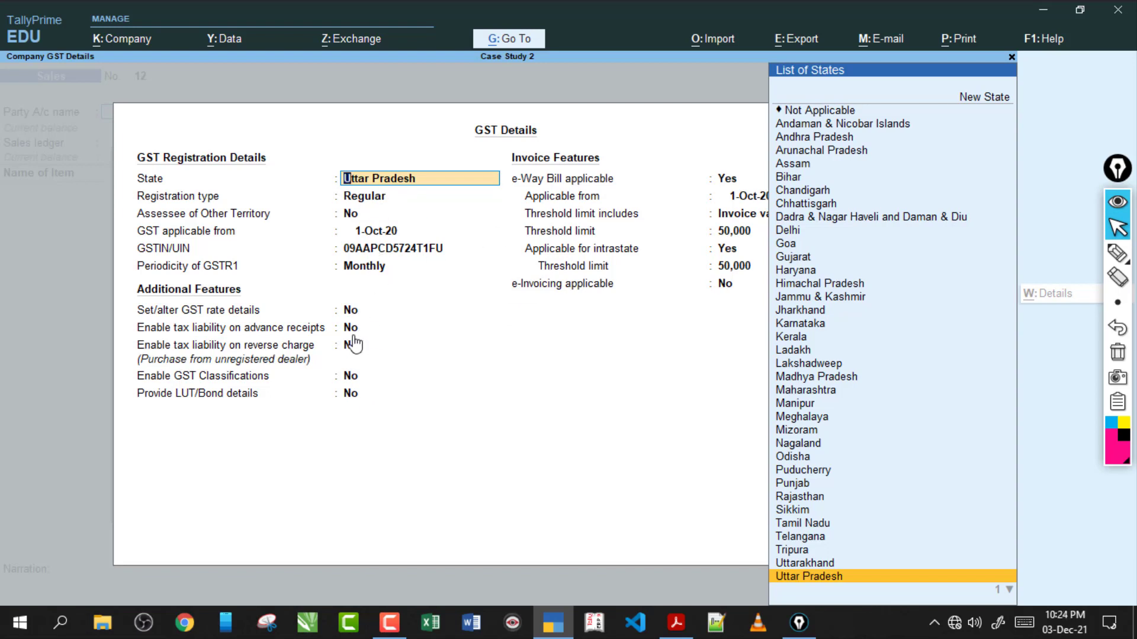
key("Return")
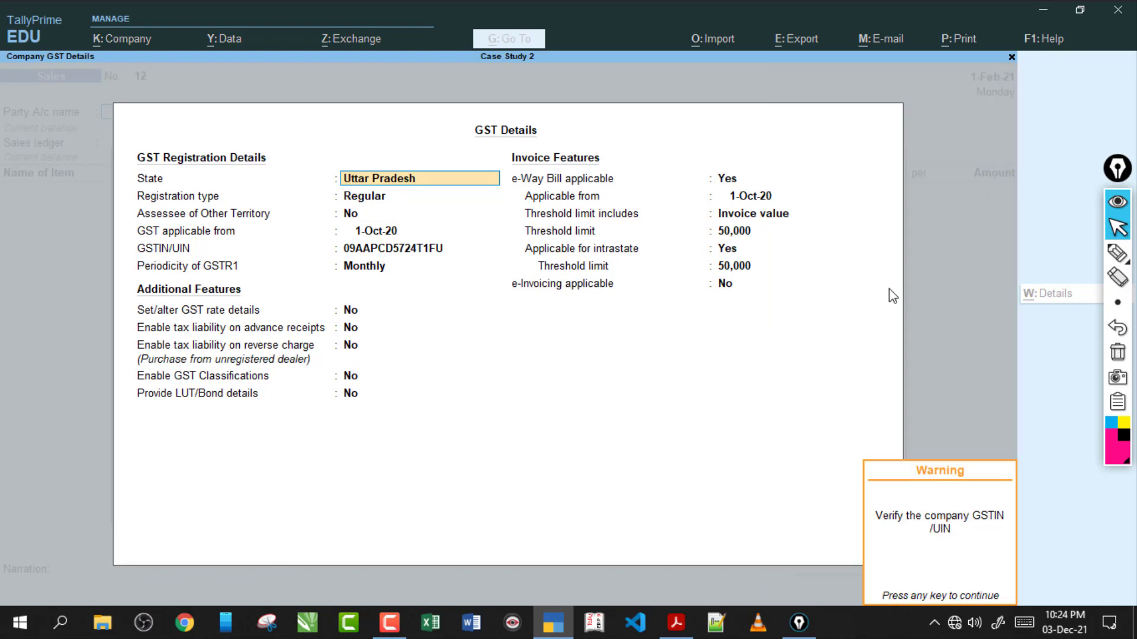
Underline the reverse charge option and its unregistered dealer note in the GST details, clearing the ink after each stroke
left_click(1118, 254)
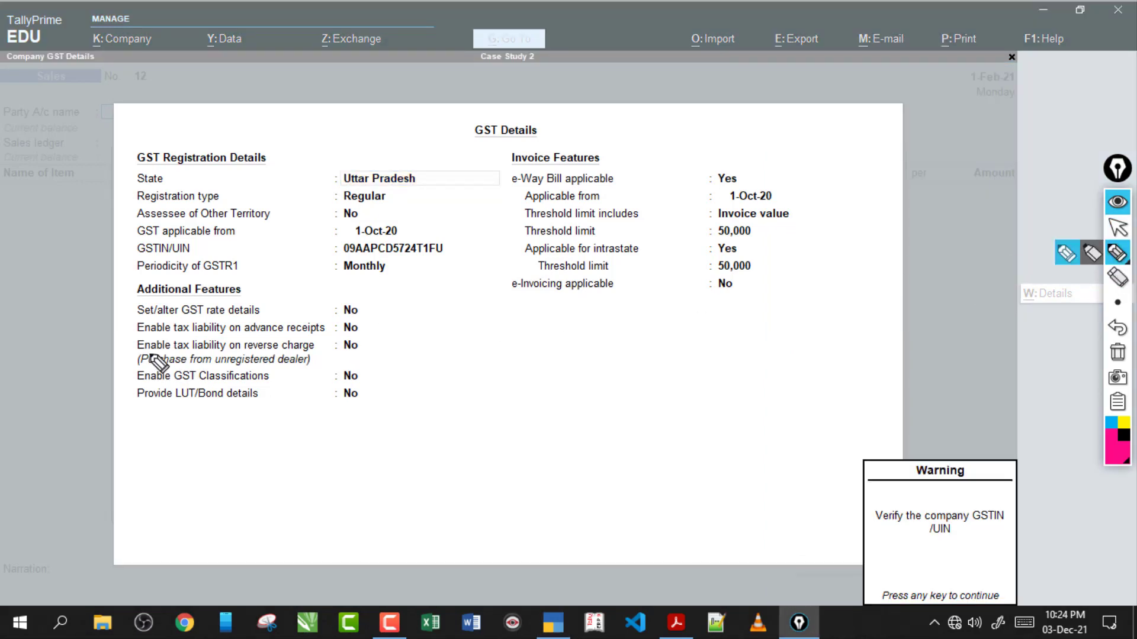
left_click_drag(151, 355, 283, 354)
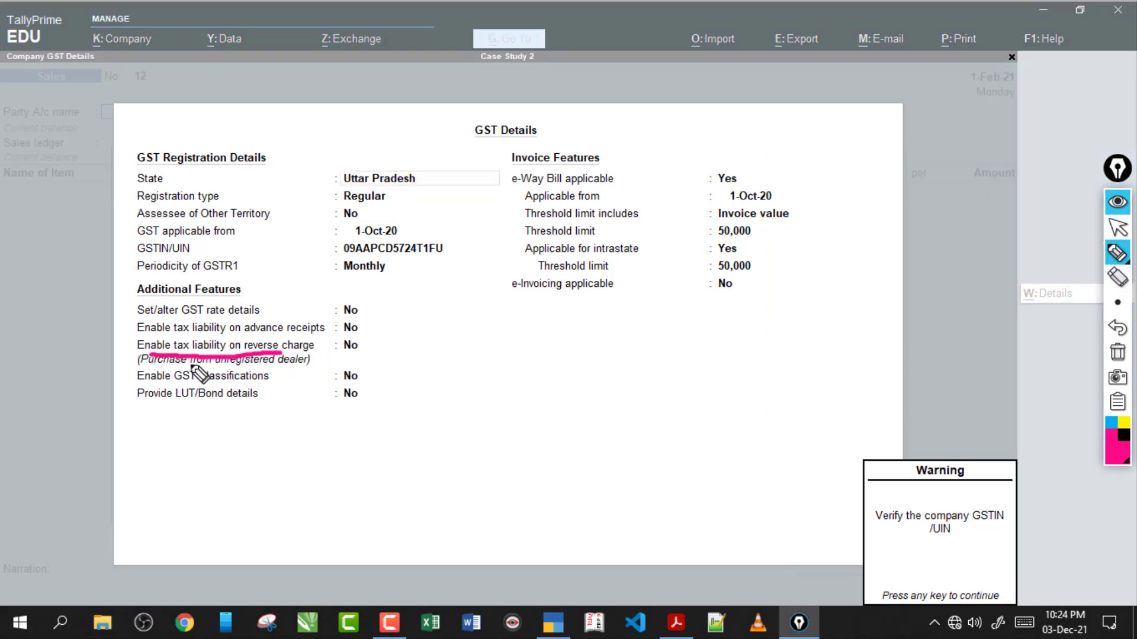
left_click(1117, 352)
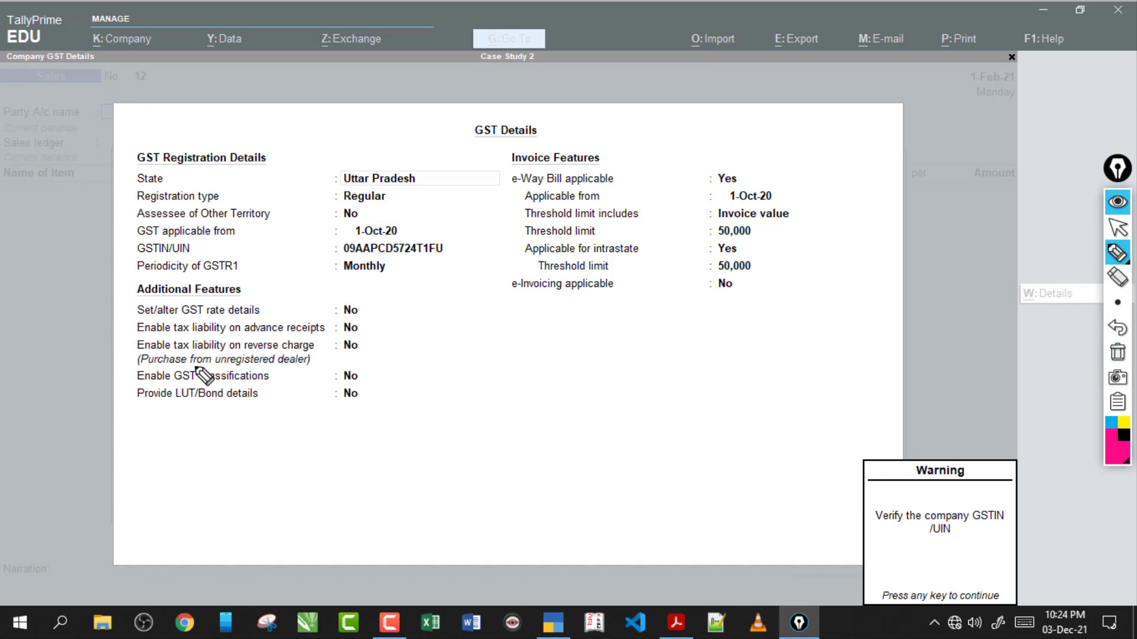
left_click_drag(195, 365, 299, 366)
left_click(1117, 353)
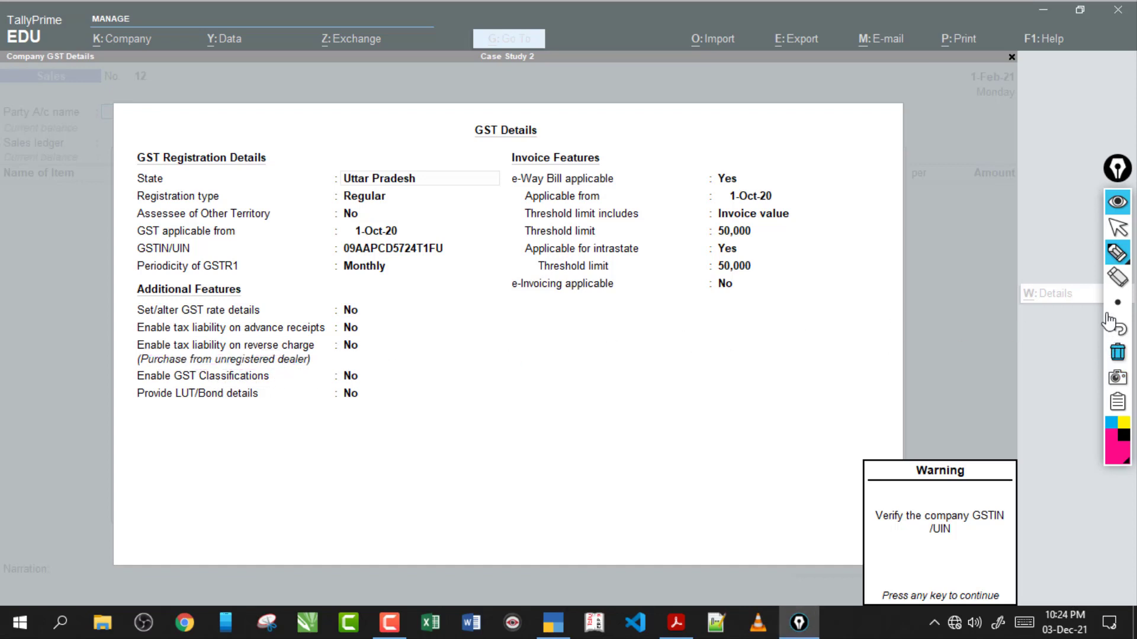
Set Enable tax liability on reverse charge to Yes for purchases from unregistered dealers
left_click(1117, 228)
left_click(365, 345)
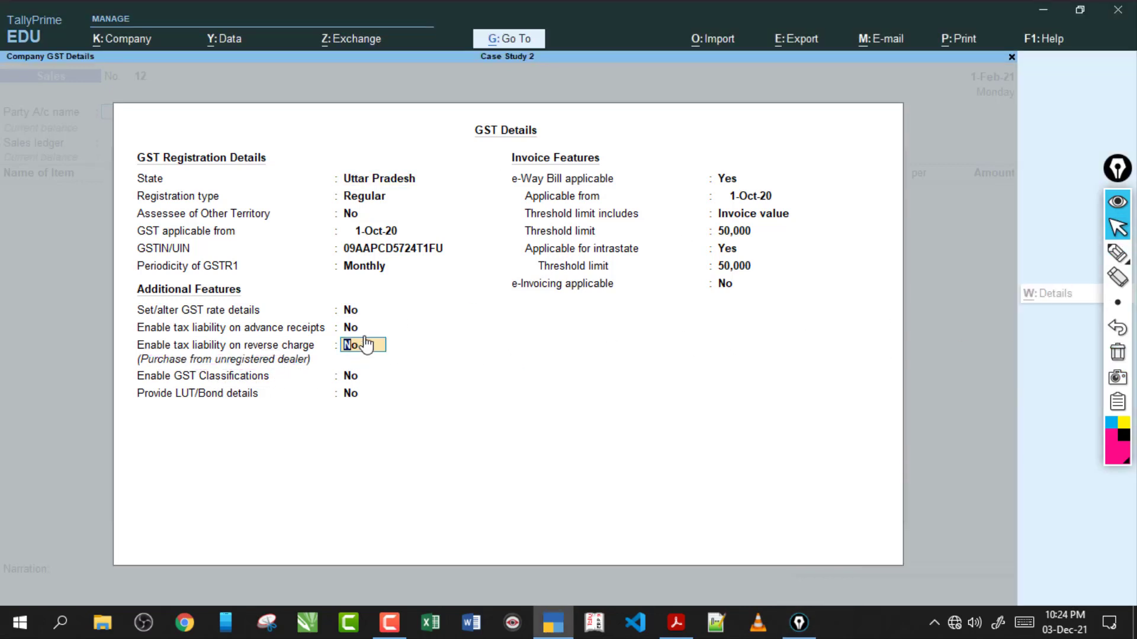
key("y")
Circle the e-Way Bill applicable option and its value in ink, and clear the ink
left_click(1117, 253)
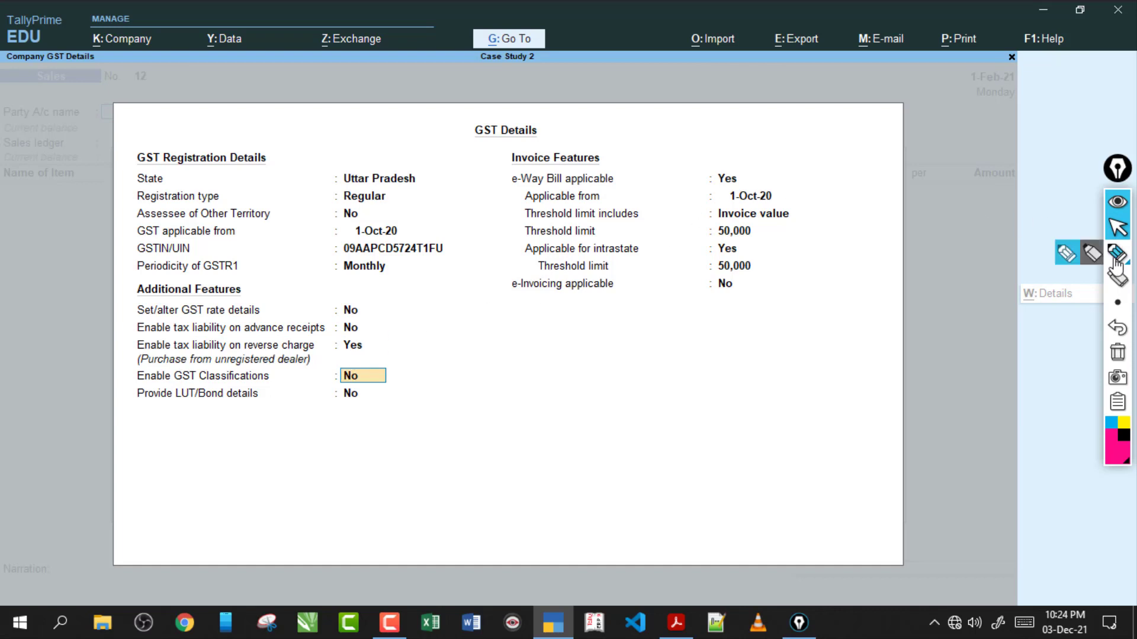
left_click_drag(511, 188, 516, 186)
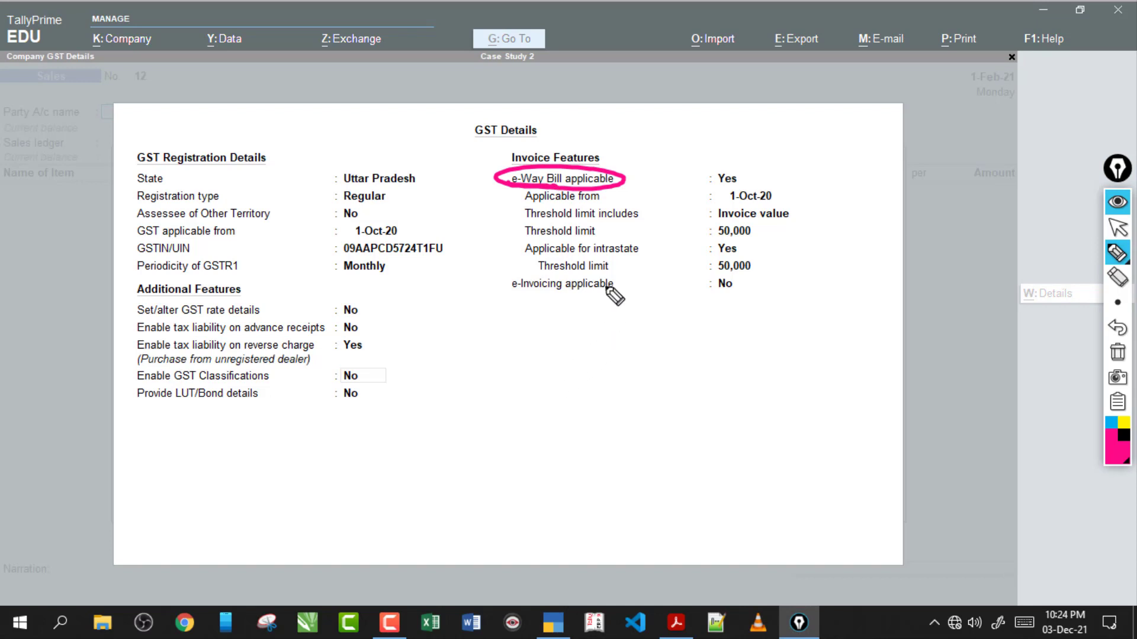
left_click(700, 180)
left_click_drag(710, 188, 705, 180)
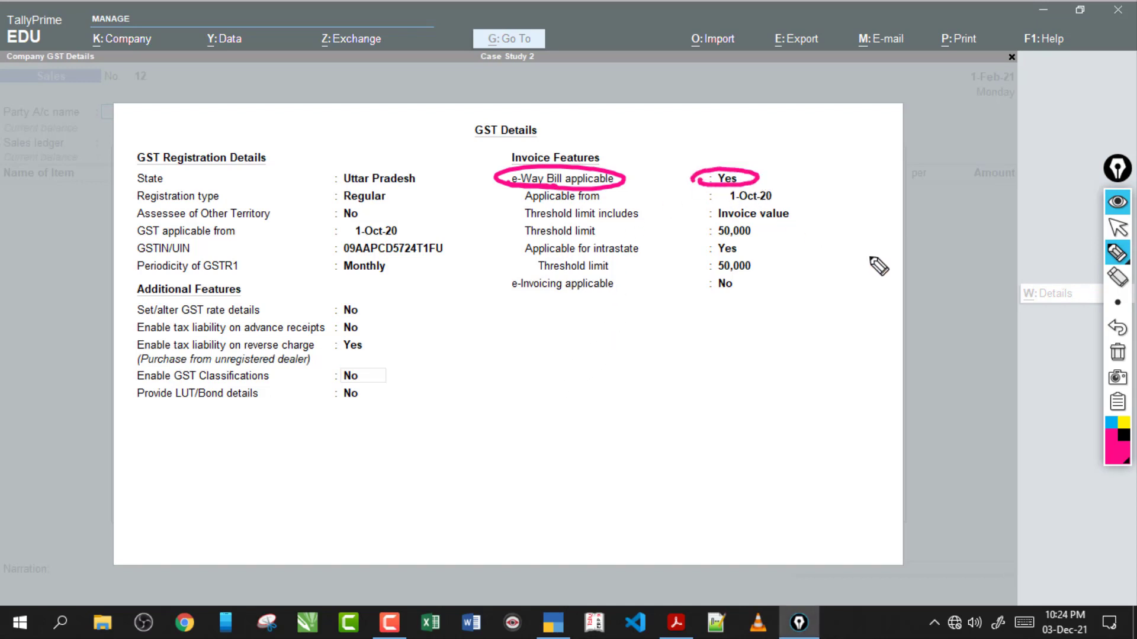
left_click(1118, 353)
Set e-Way Bill applicable to No, and save the GST details and company features
left_click(1117, 227)
left_click(738, 180)
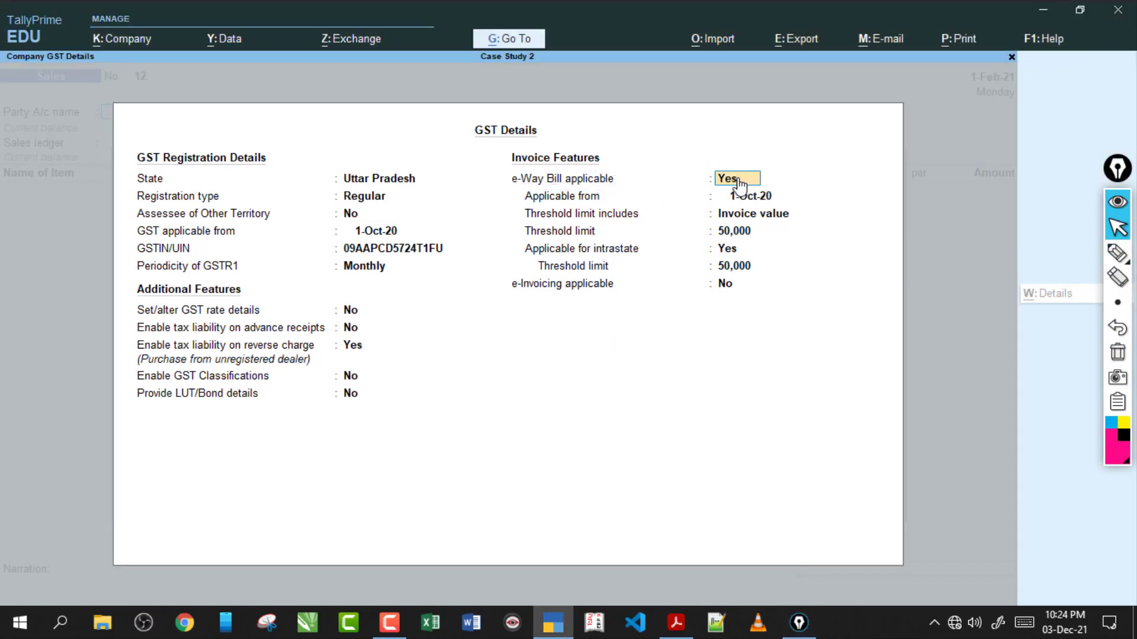
type("n")
key("Return")
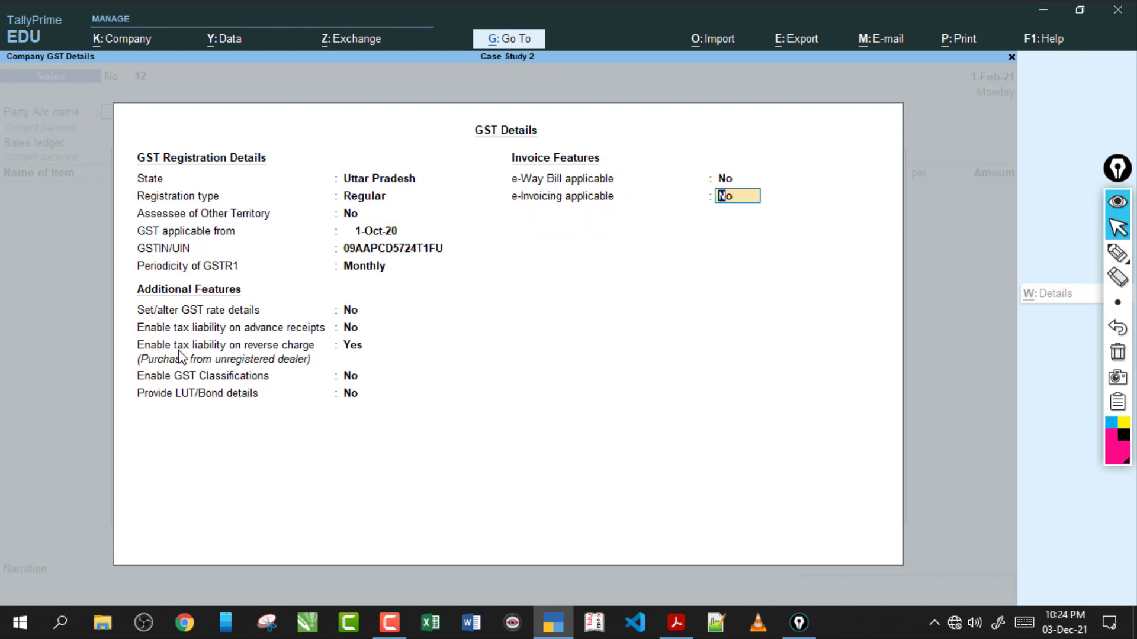
left_click(352, 350)
left_click(734, 183)
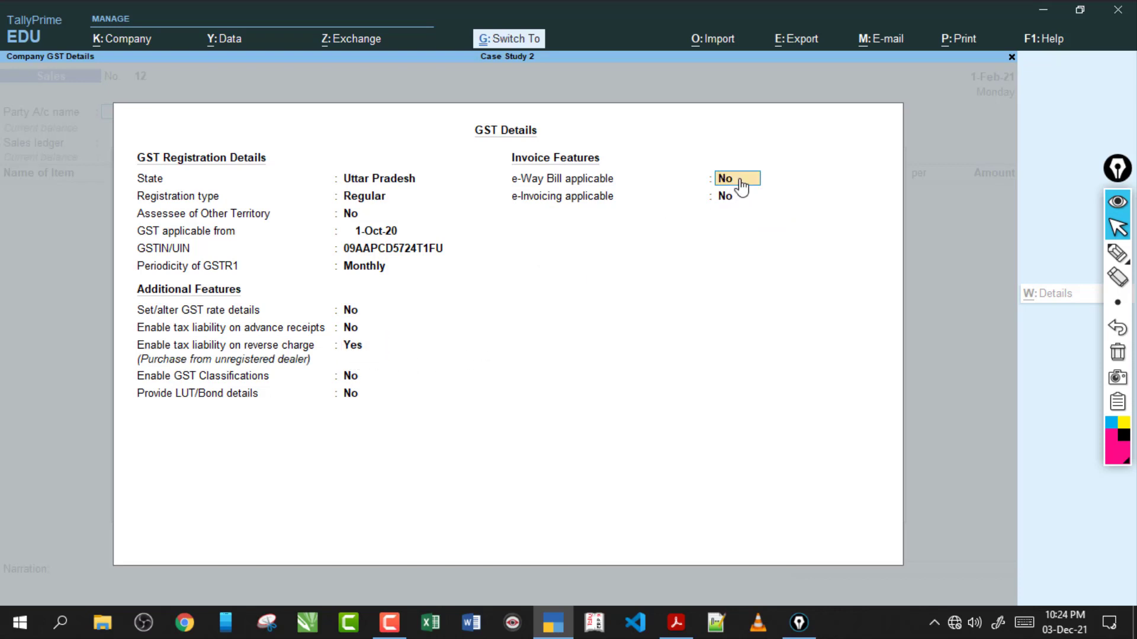
key("ctrl+a")
key("ctrl+a")
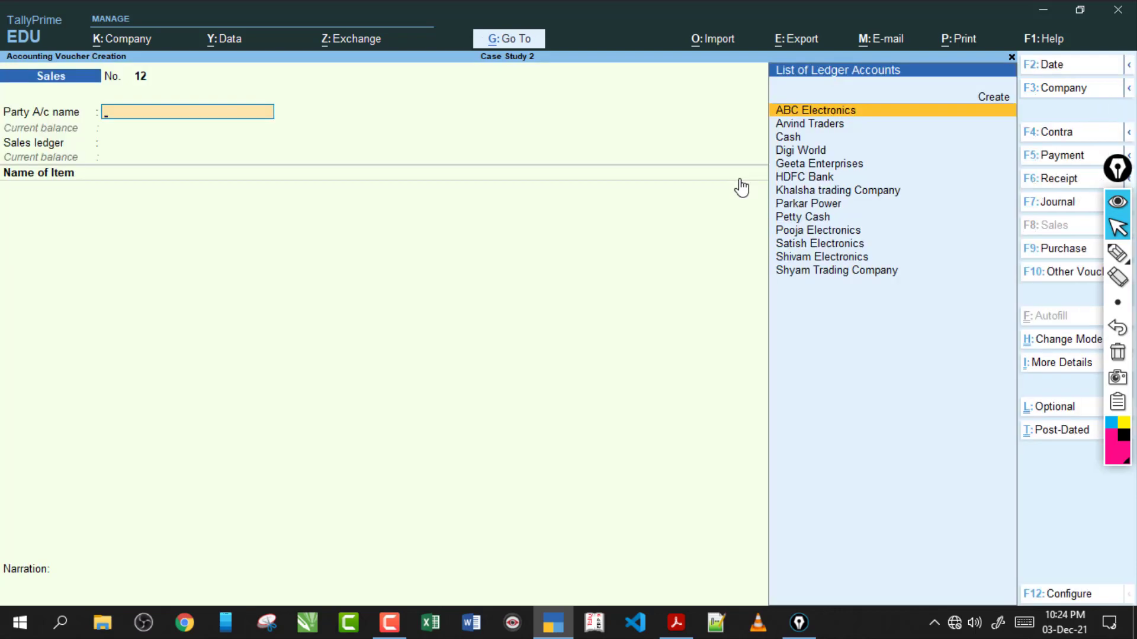
key("alt+c")
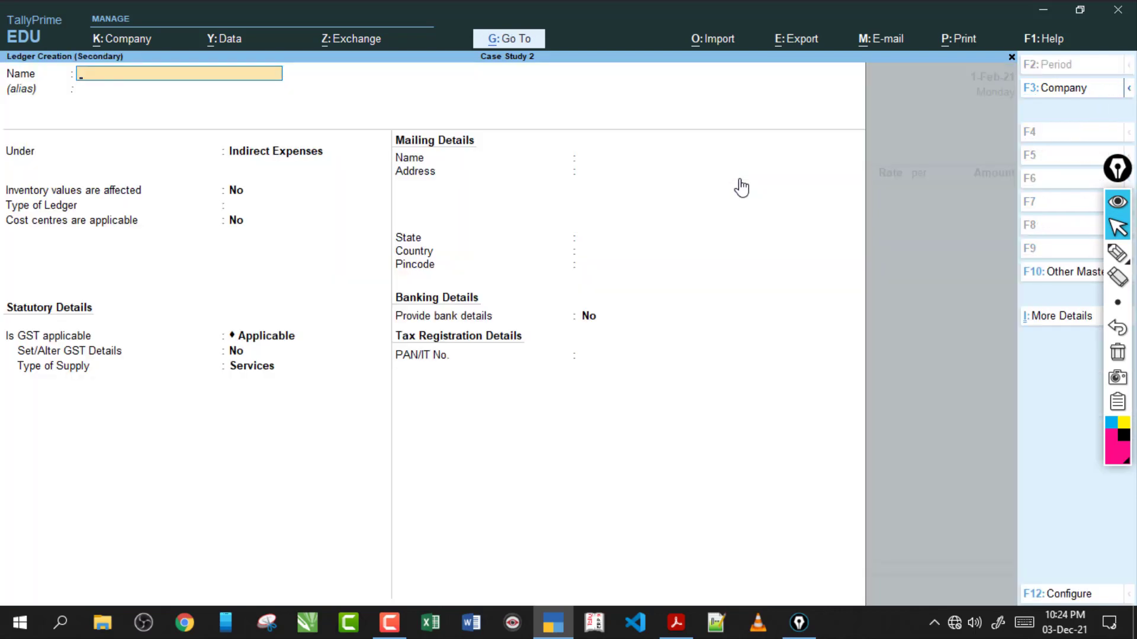
key("Escape")
key("y")
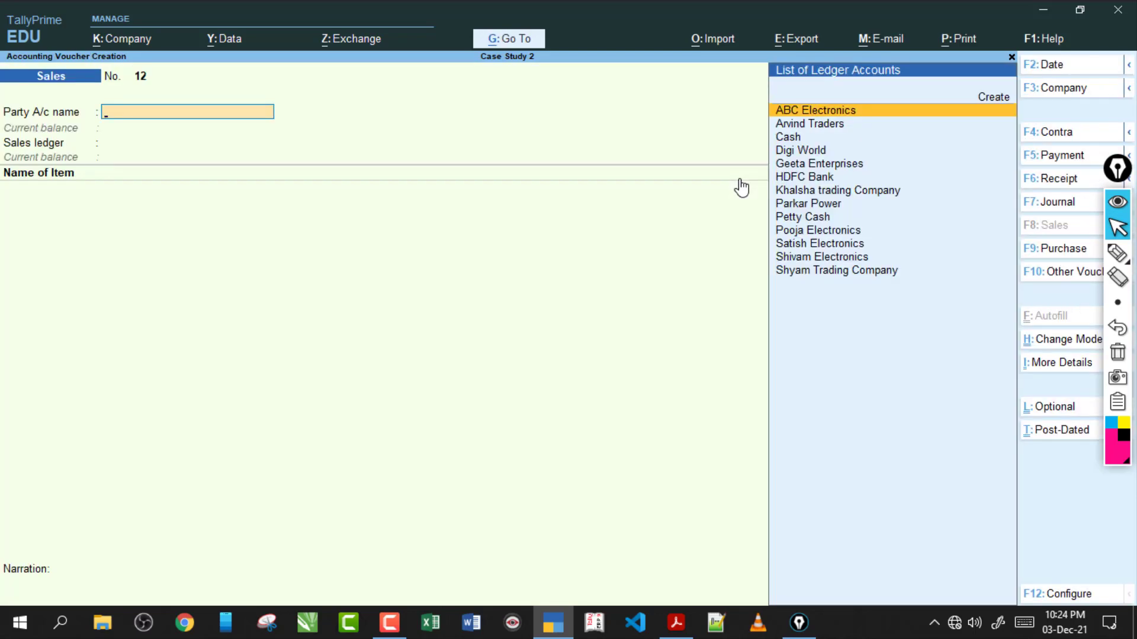
Start a purchase voucher without supplier invoice details and create a party ledger named Pinkcity Electronics Lakhimpur
key("F9")
key("Return")
key("Return")
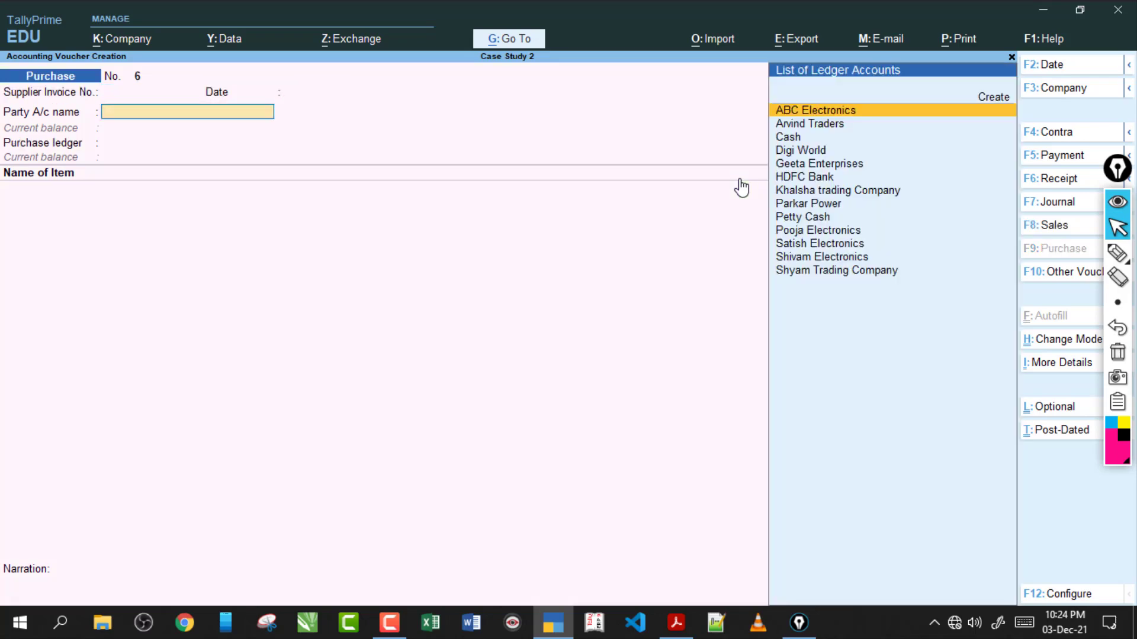
key("alt+c")
key("ctrl+alt+v")
key("Return")
key("Return")
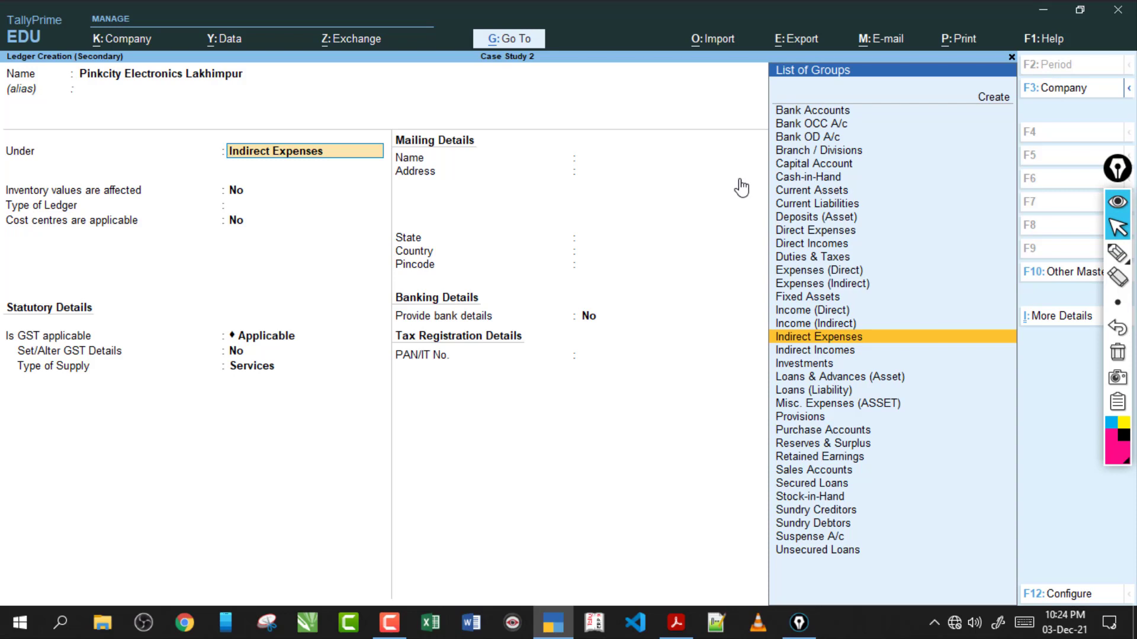
Place the new supplier ledger under Sundry Creditors and keep bill-by-bill balances enabled
type("Sun")
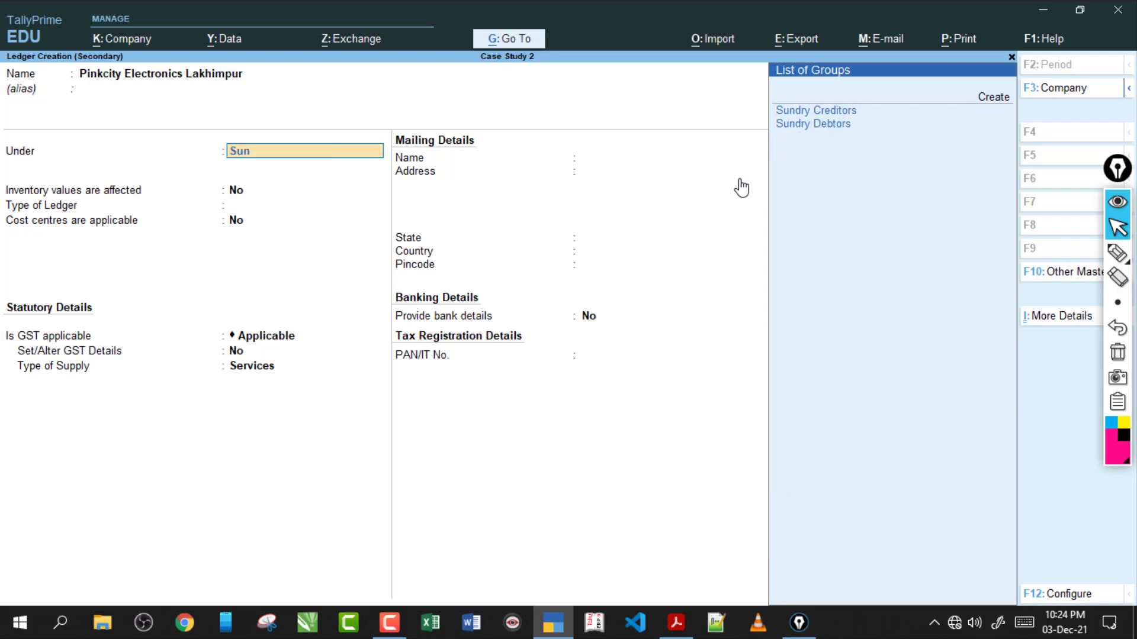
key("Return")
key("Return")
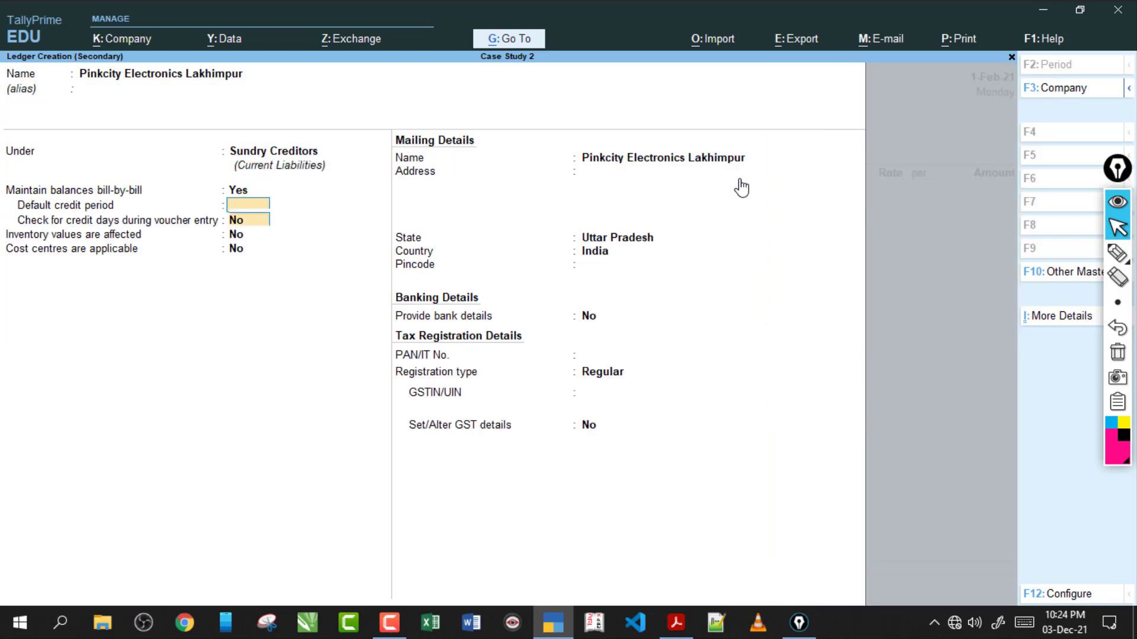
Keep the ledger's default credit, mailing and banking details, and choose Unregistered as its registration type
key("Return")
key("Return")
key("Return")
key("Return")
key("Return")
key("Return")
key("Return")
key("Return")
key("Return")
key("Return")
key("Return")
key("Return")
key("Down")
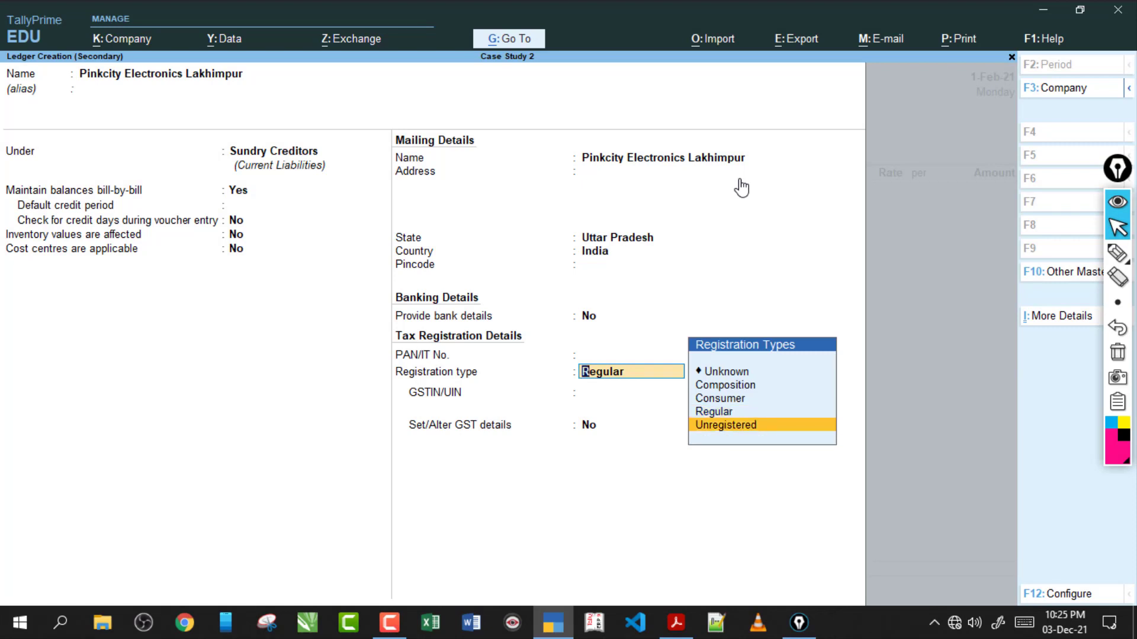
Set the Pinkcity Electronics Lakhimpur ledger's GST registration type to Unregistered and save the ledger
key("Return")
key("Return")
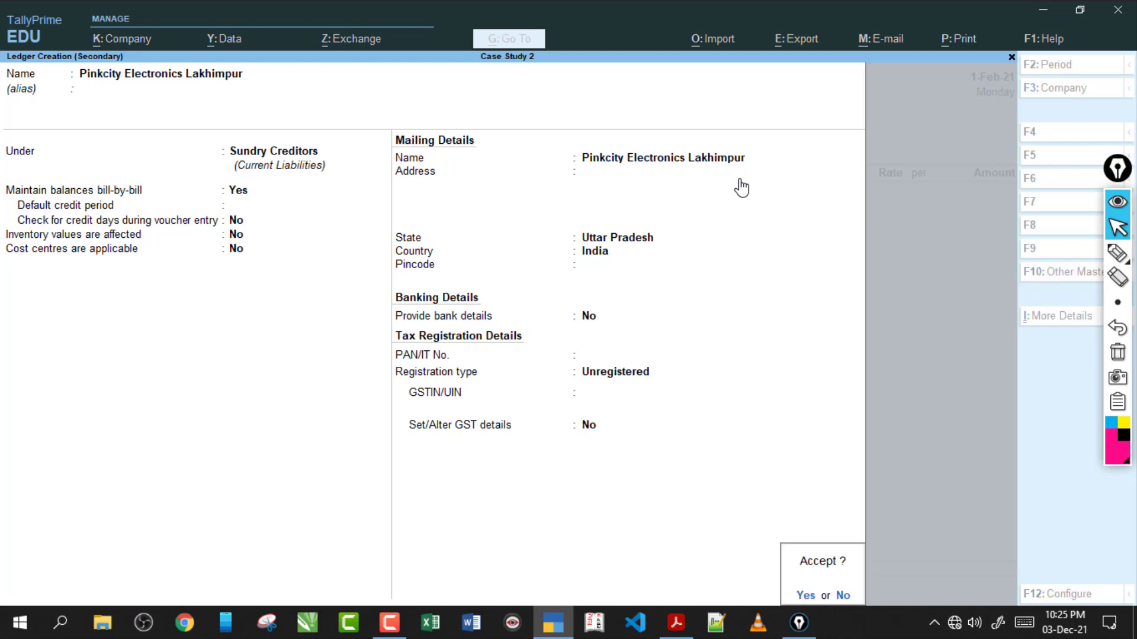
key("Return")
key("Return")
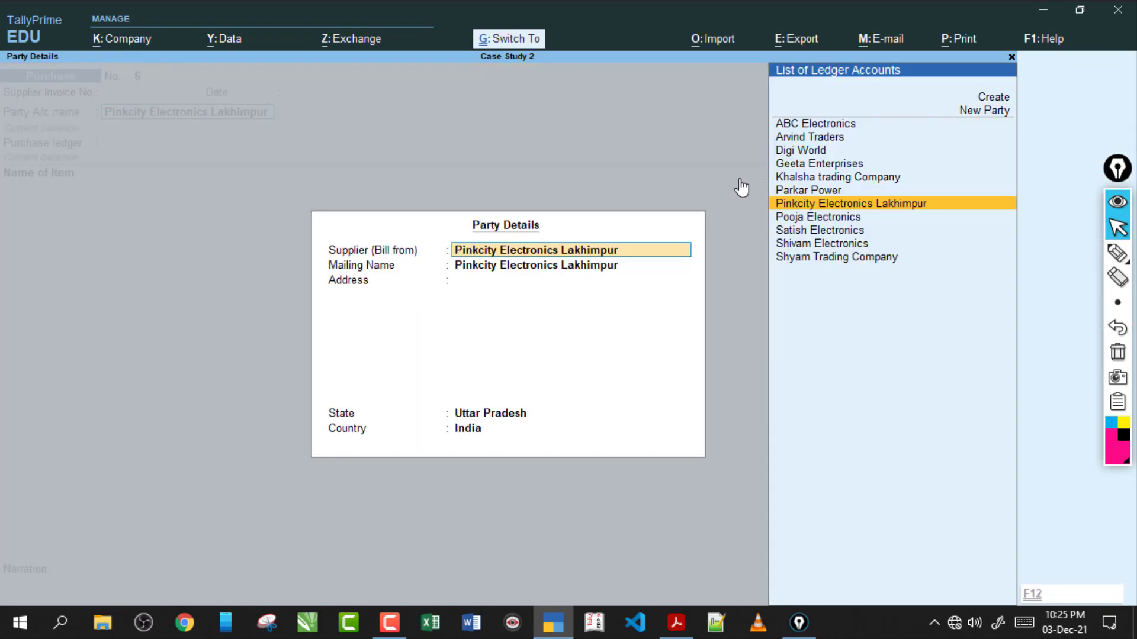
Accept the party details, use the Purchases ledger, and classify the transaction as Purchase From Unregistered Dealer - Taxable
key("Return")
key("Return")
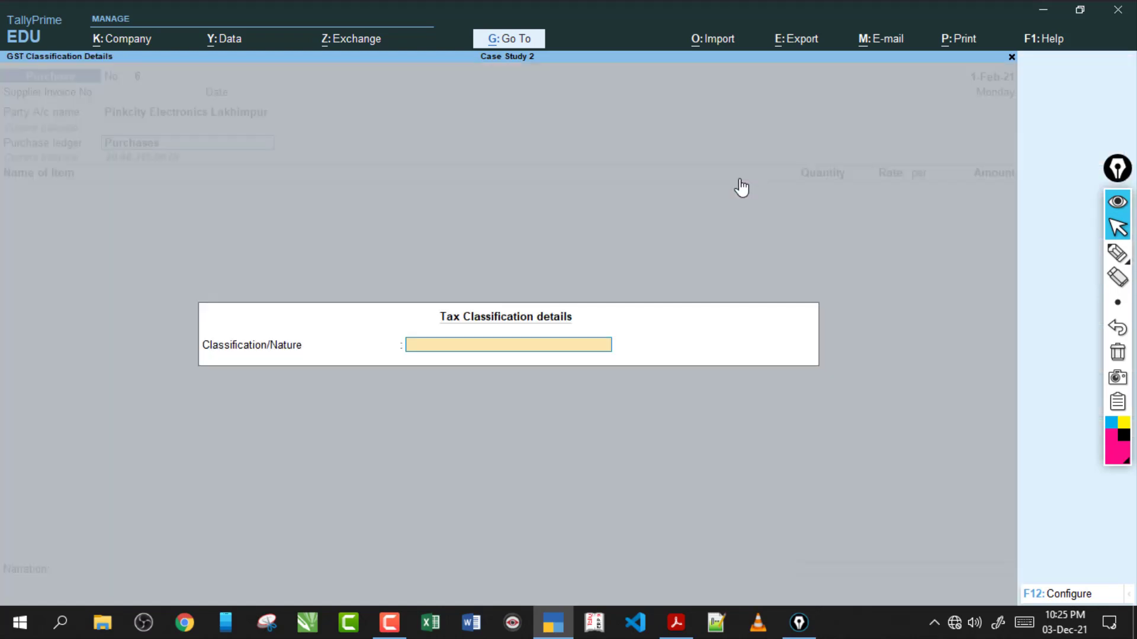
type("o")
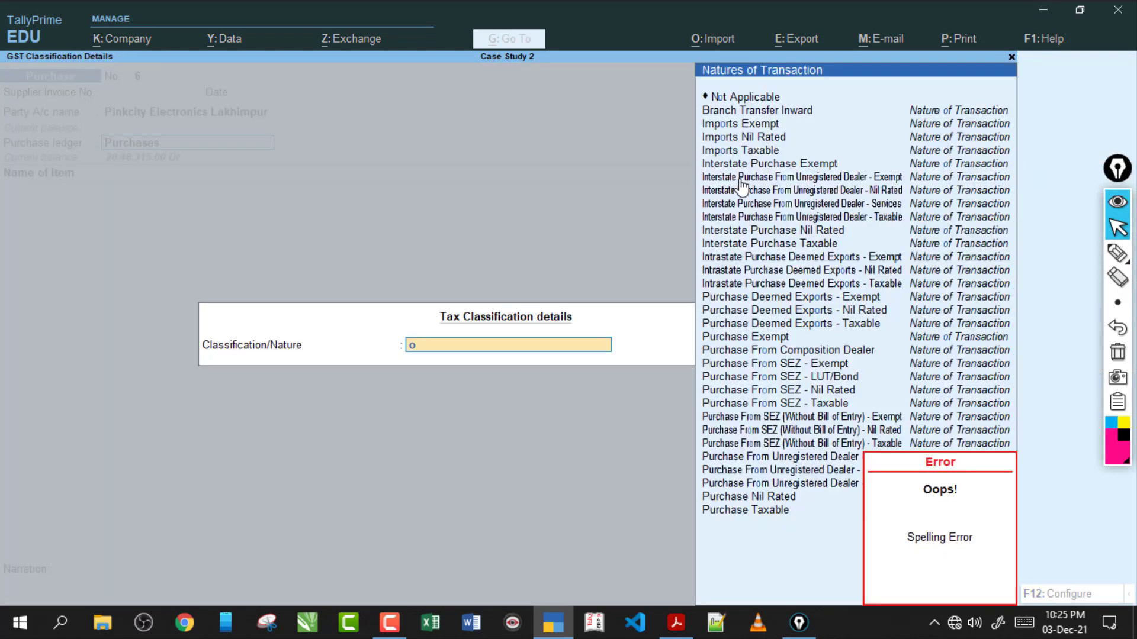
key("Down")
key("Down")
key("Down")
key("Down")
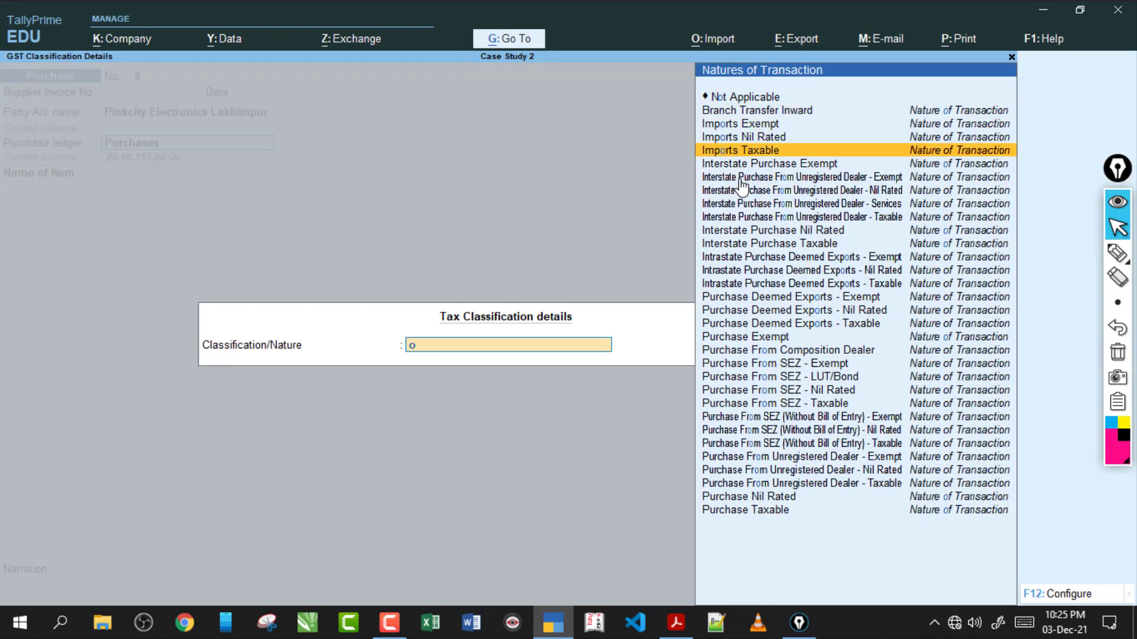
key("BackSpace")
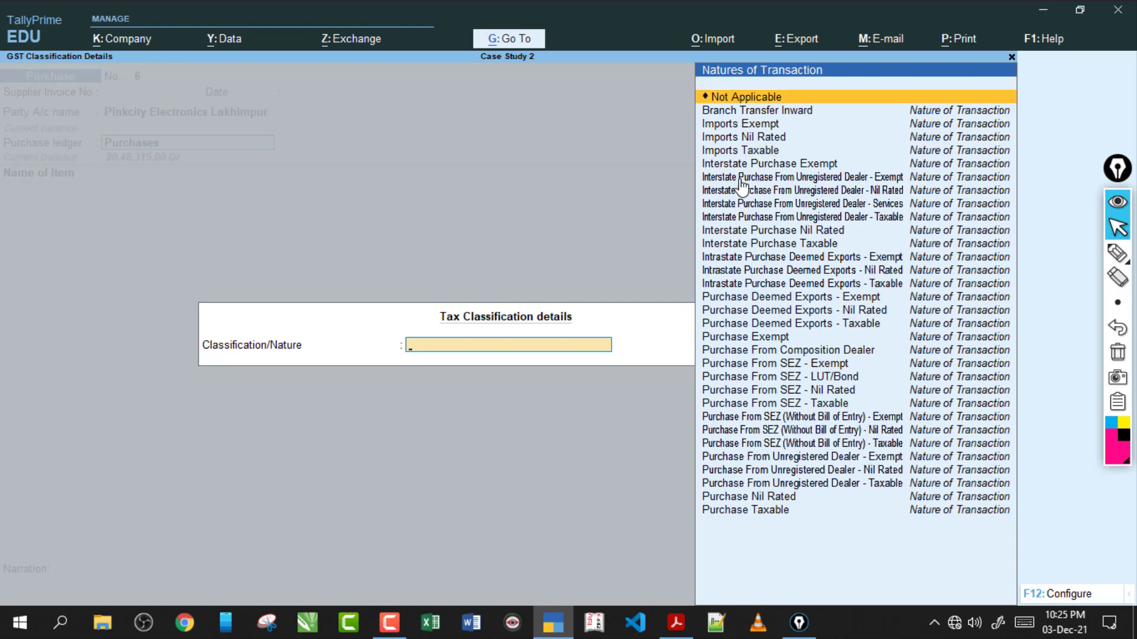
type("p")
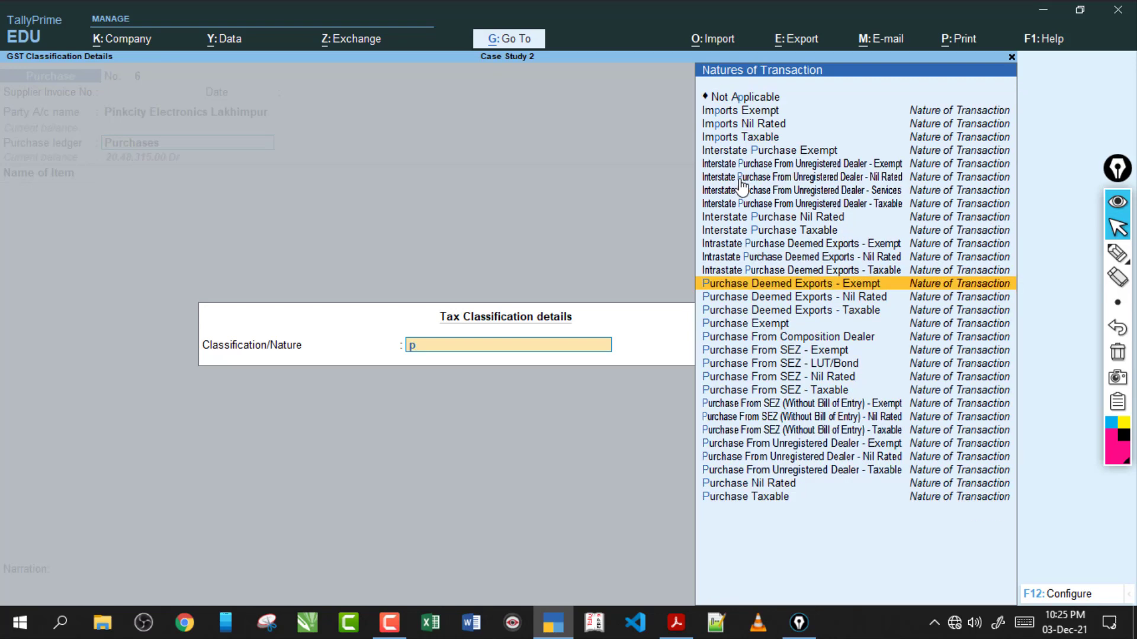
key("Down")
key("Down")
key("Down")
key("Down")
key("Down")
key("Down")
key("Down")
key("Down")
key("Down")
key("Down")
key("Down")
key("Down")
key("Down")
key("Down")
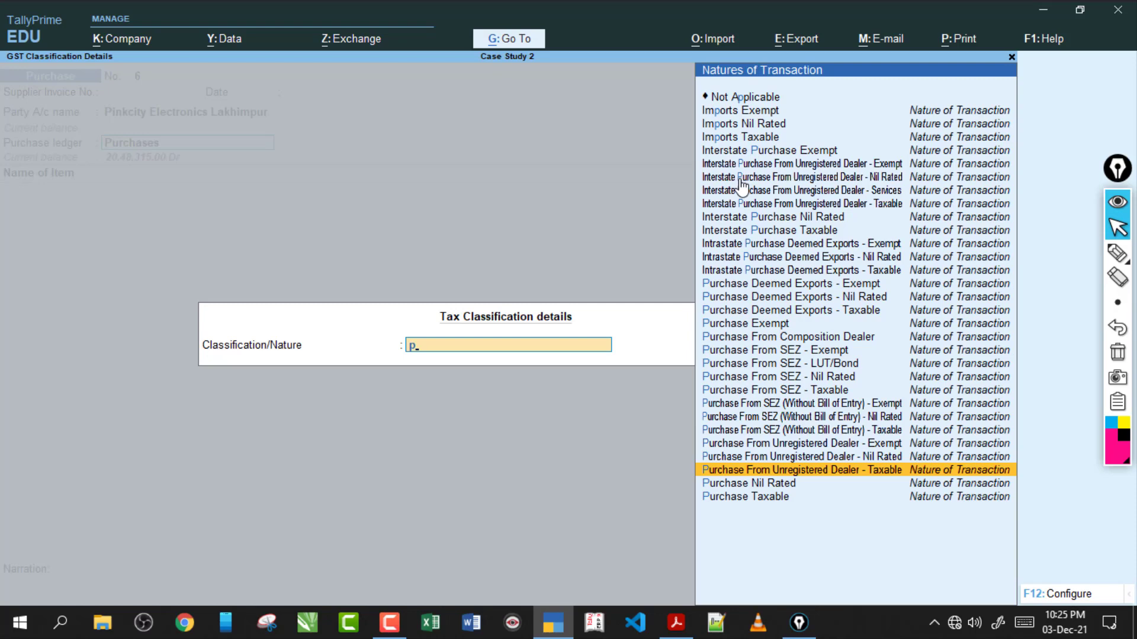
key("Return")
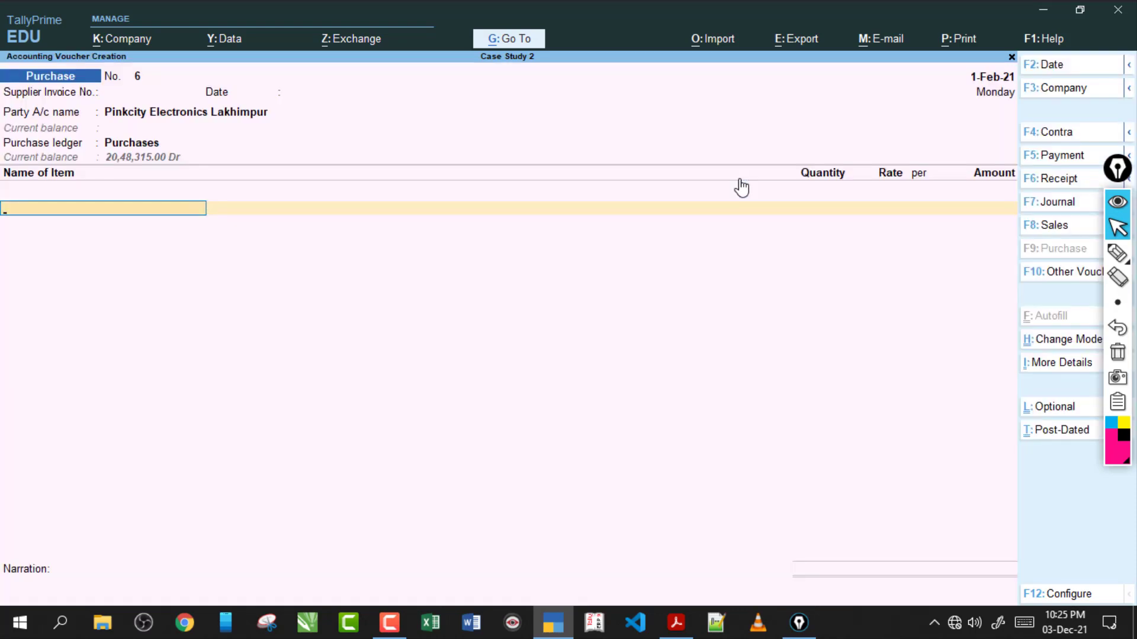
Add the AC item to the purchase voucher with 10 nos at a rate of 24,000, stored at Nirmal Nagar
left_click(677, 625)
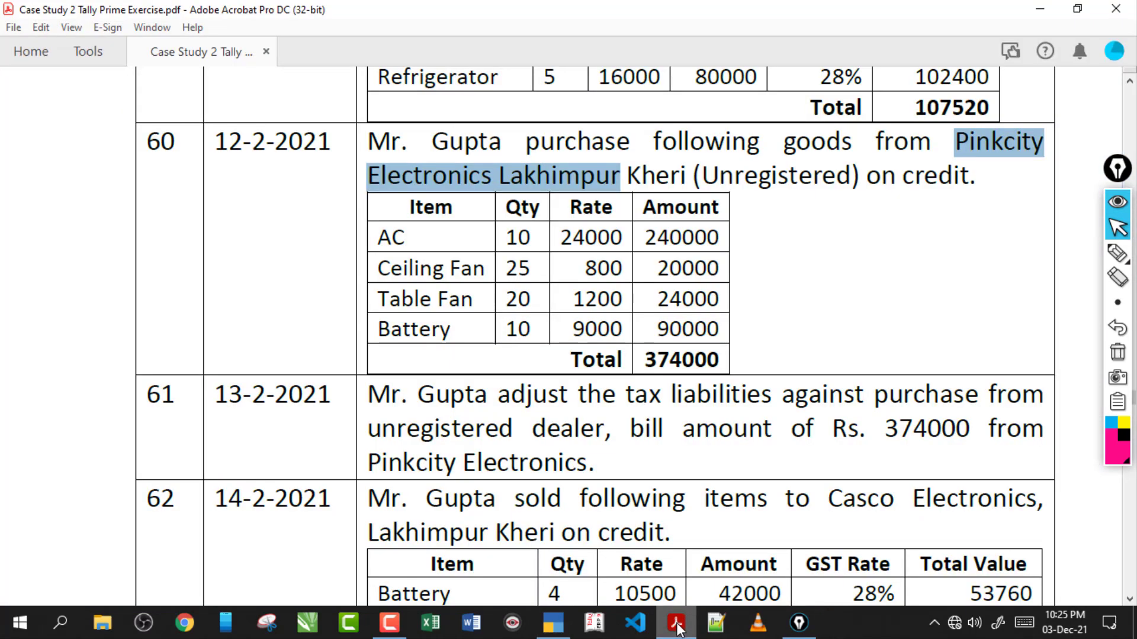
left_click(680, 628)
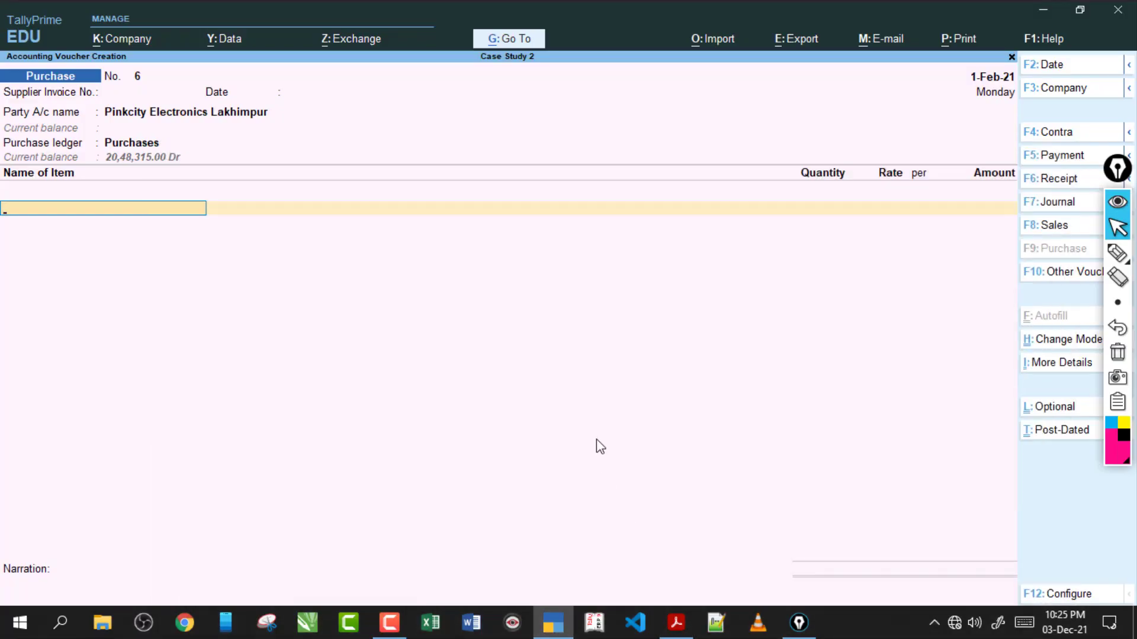
type("Ac")
key("Return")
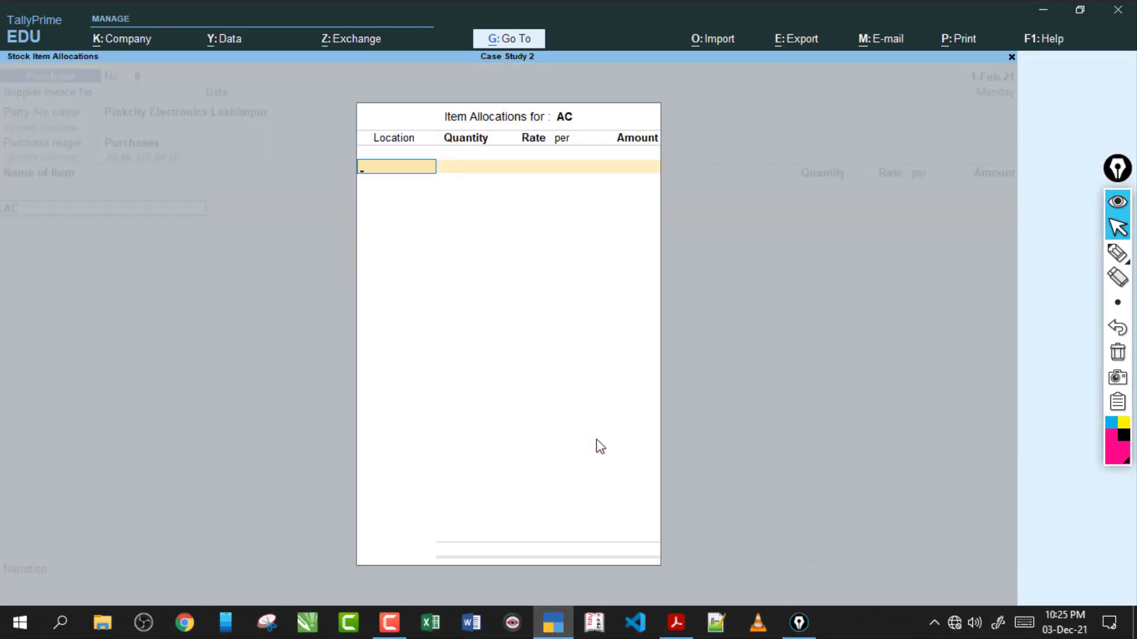
type("n")
key("Return")
type("10")
key("Return")
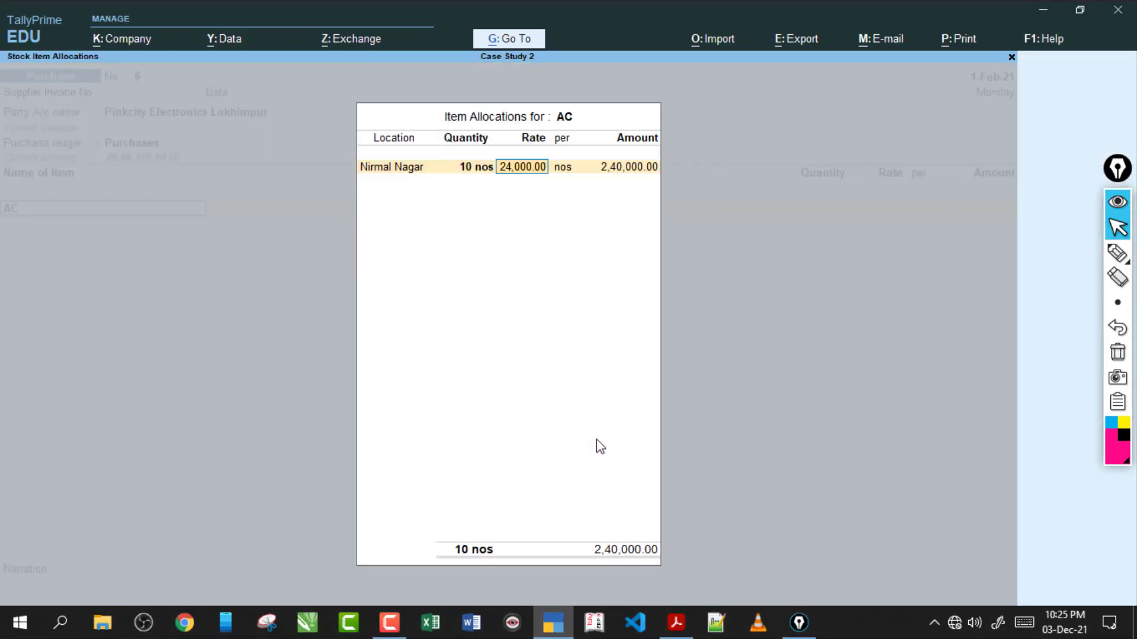
key("Return")
key("Return")
key("Return")
key("Return")
key("Return")
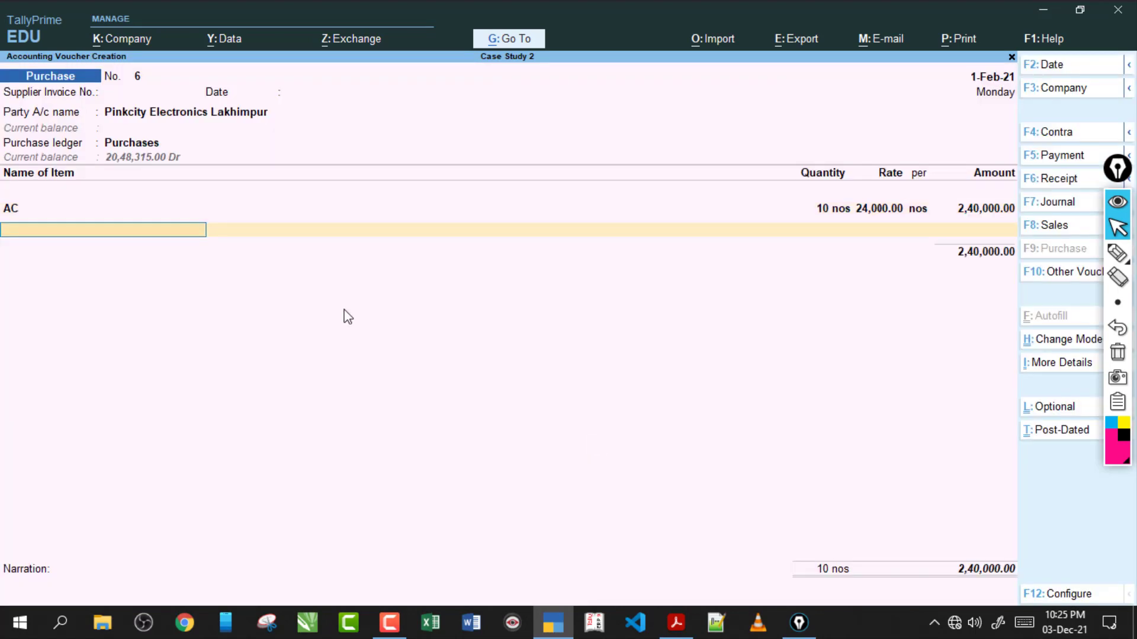
Add the Ceiling Fan item with 25 nos at a rate of 800, stored at Nirmal Nagar
left_click(682, 628)
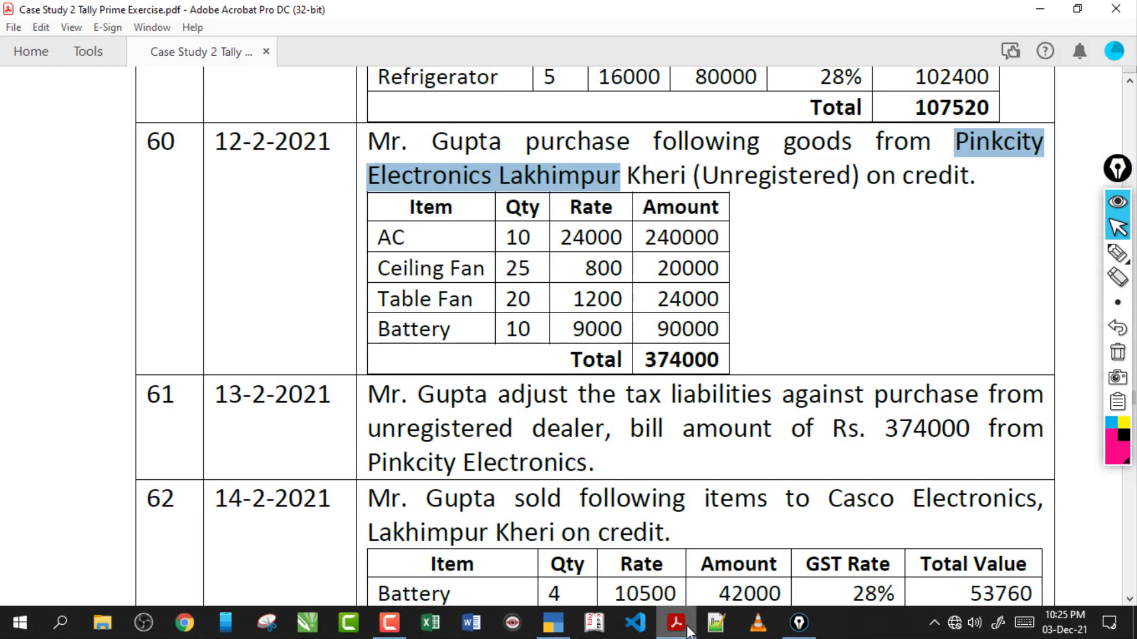
left_click(689, 632)
type("Ce")
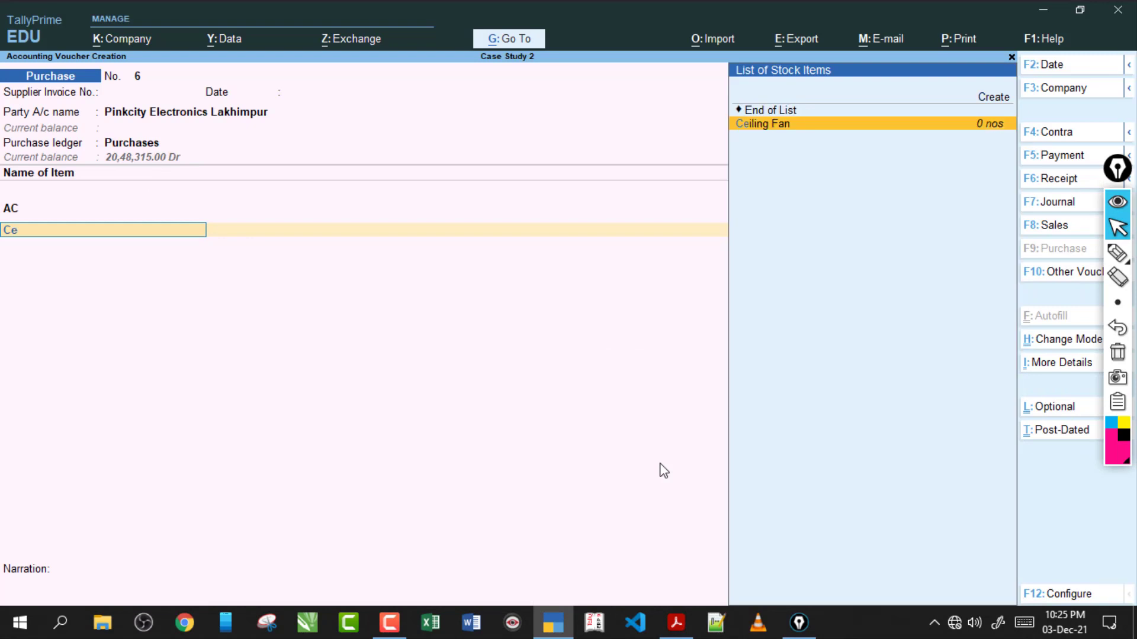
key("Return")
type("N")
key("Return")
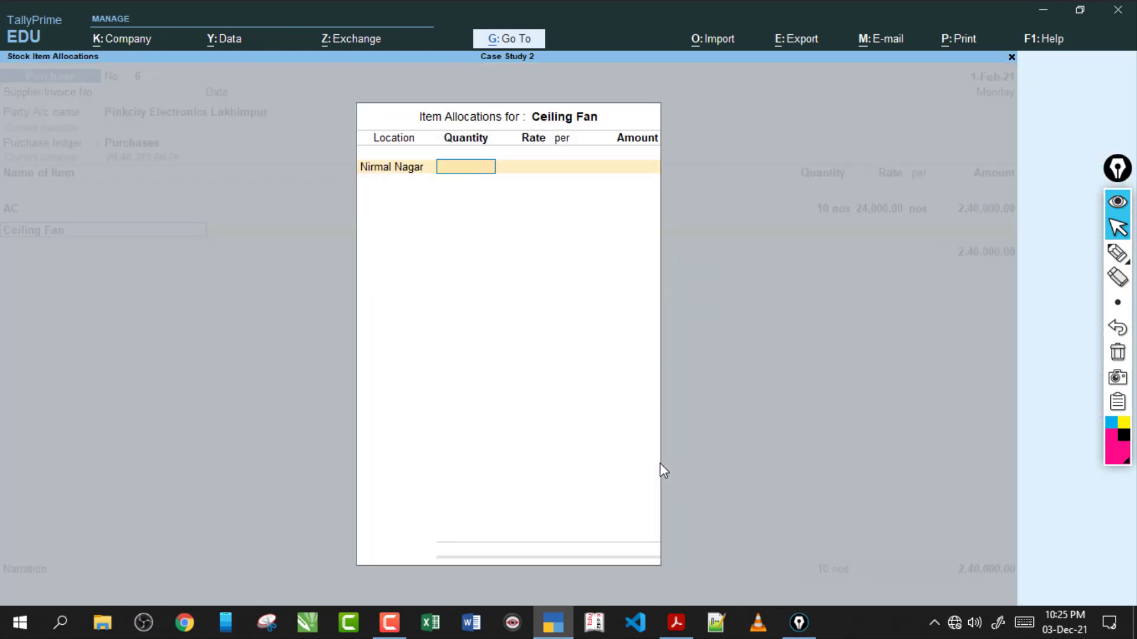
type("25")
key("Return")
key("Return")
key("Return")
key("Return")
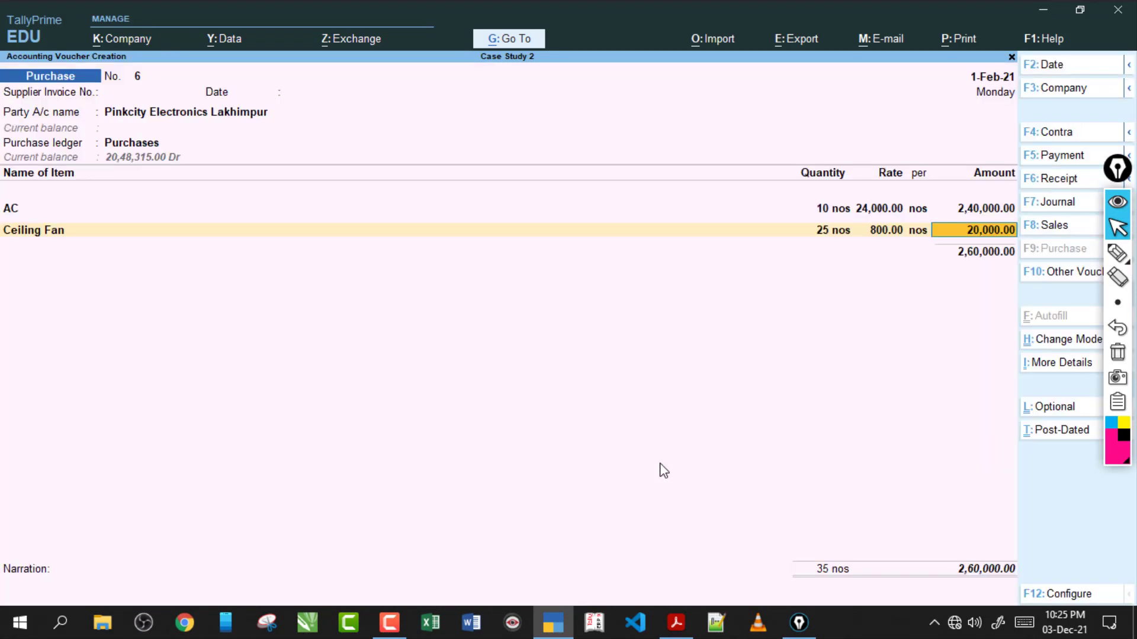
Add the Table Fan item with 20 nos at a rate of 1200, stored at Nirmal Nagar
left_click(689, 629)
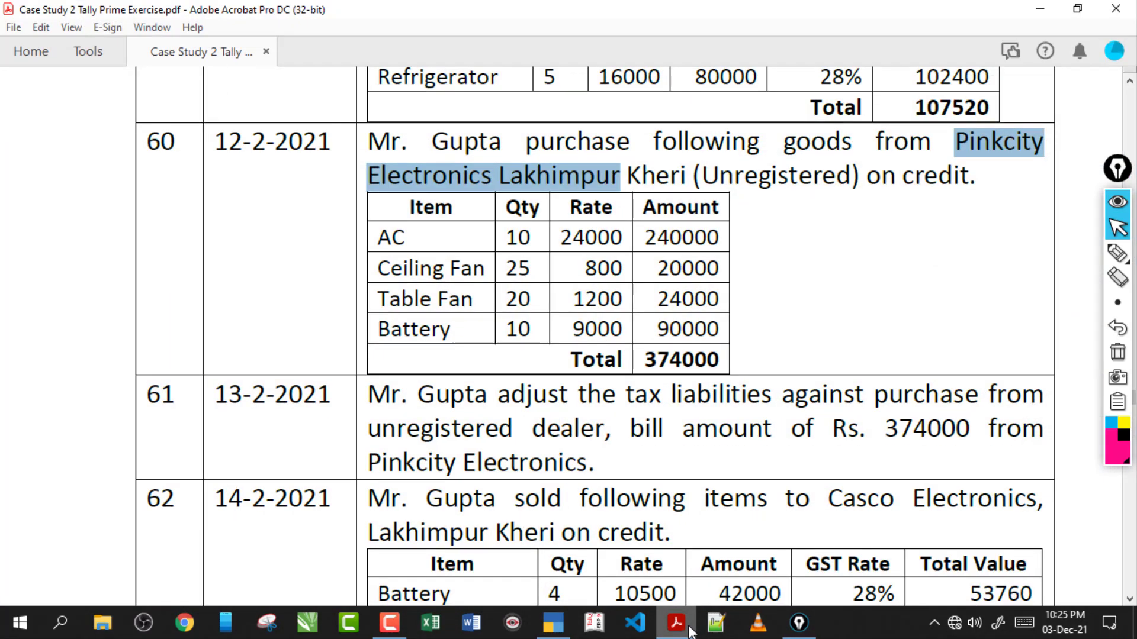
left_click(689, 629)
type("Ta")
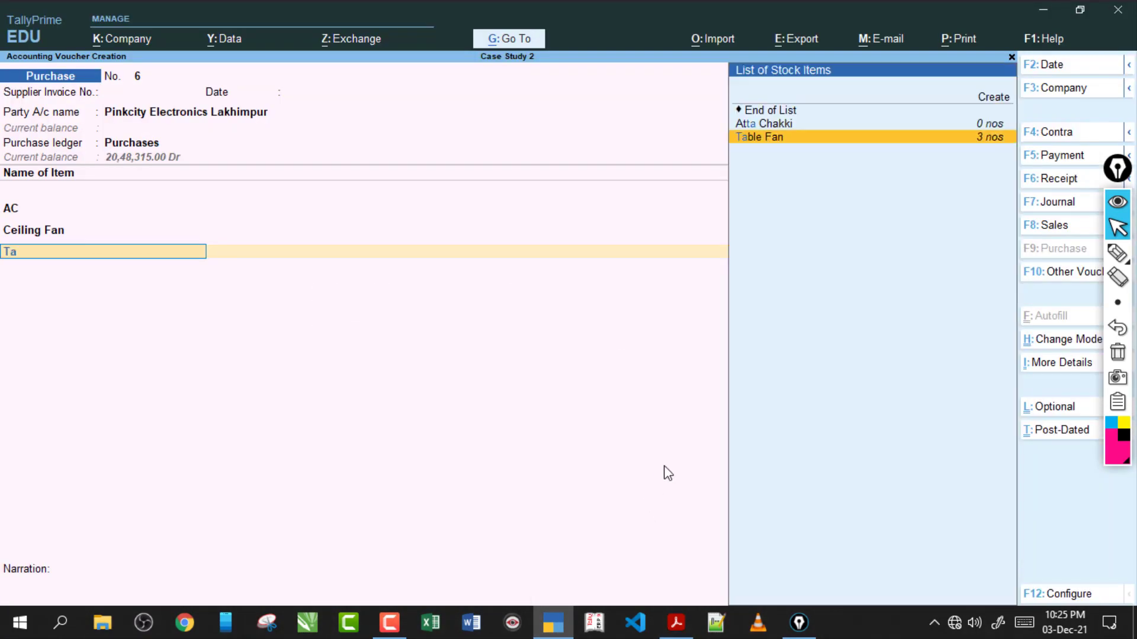
key("Return")
key("Return")
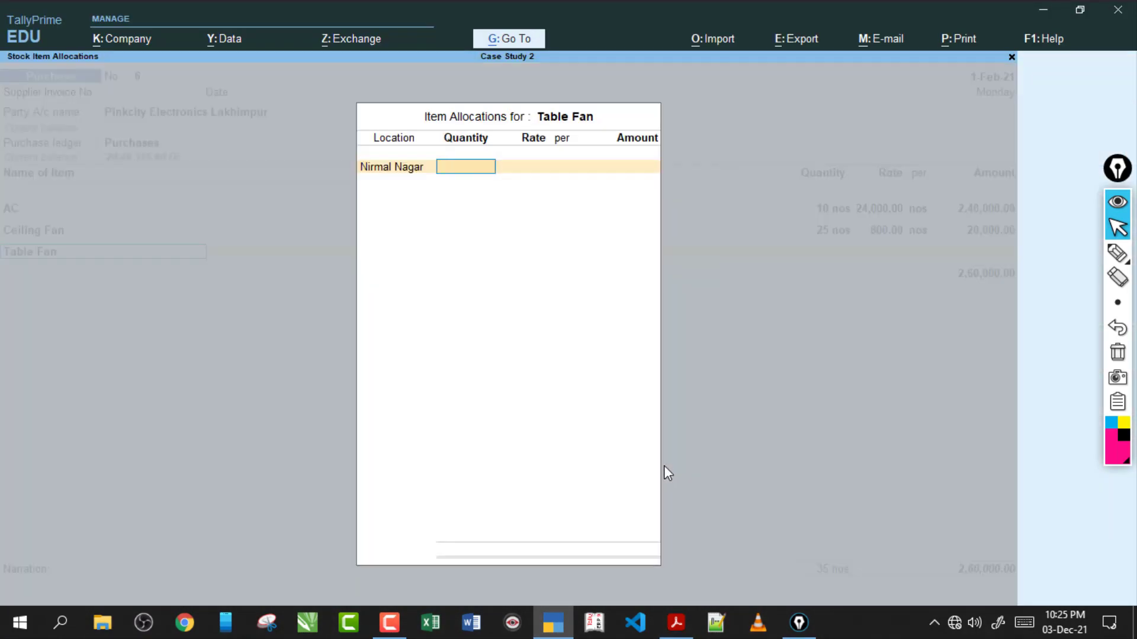
type("20")
key("Return")
type("1200")
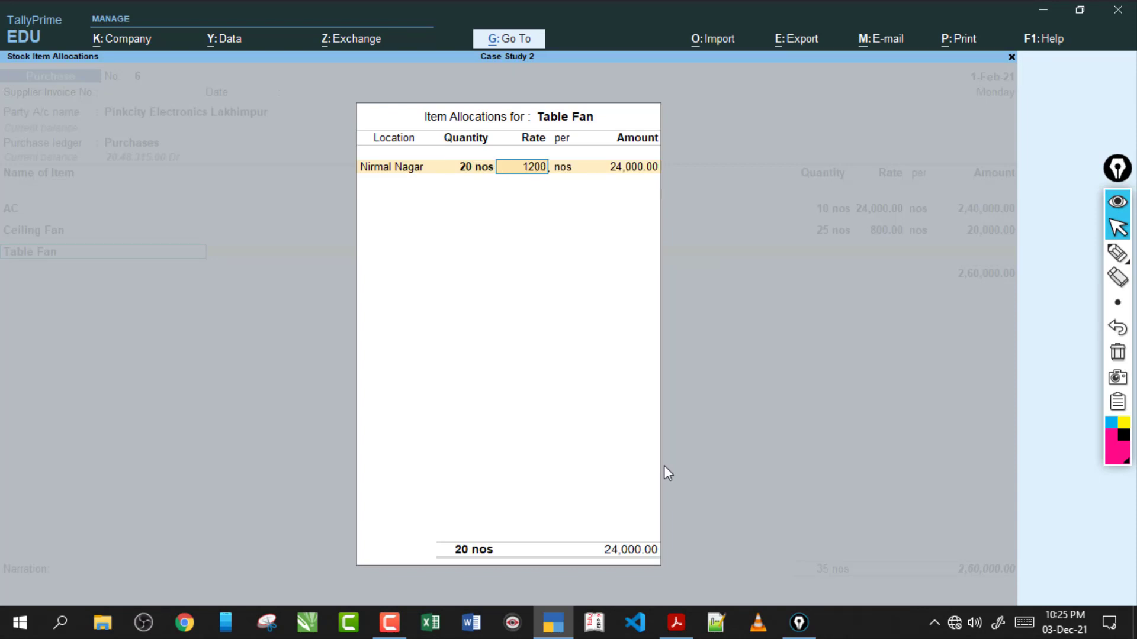
key("Return")
key("Return")
key("Return")
key("Return")
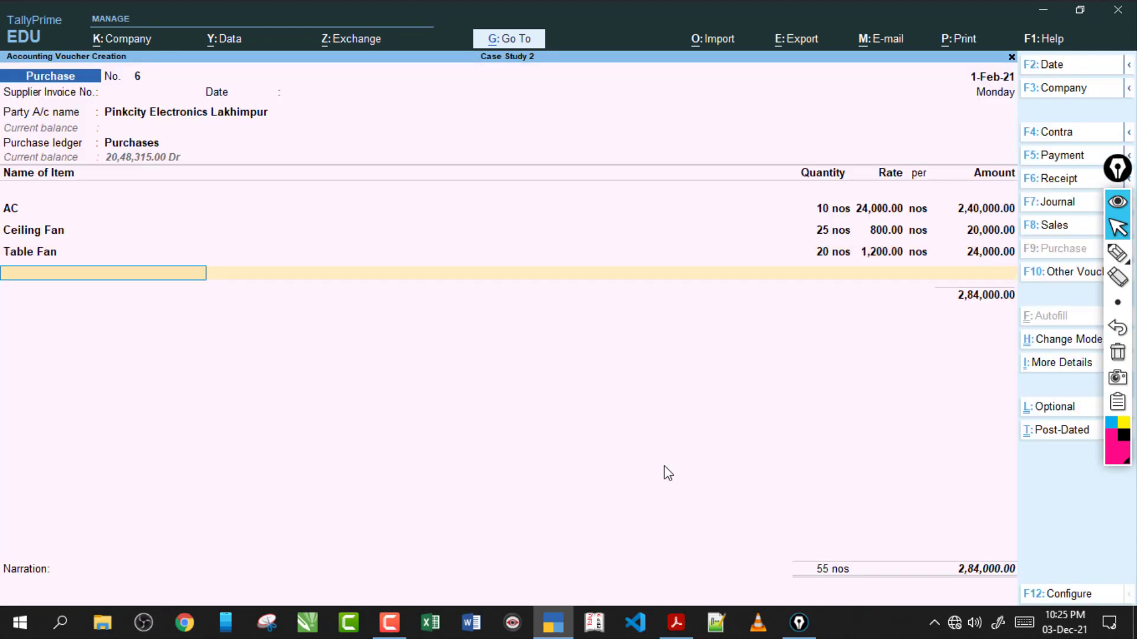
Add the Battery item with 10 nos at a rate of 9000 and end the item list
left_click(676, 622)
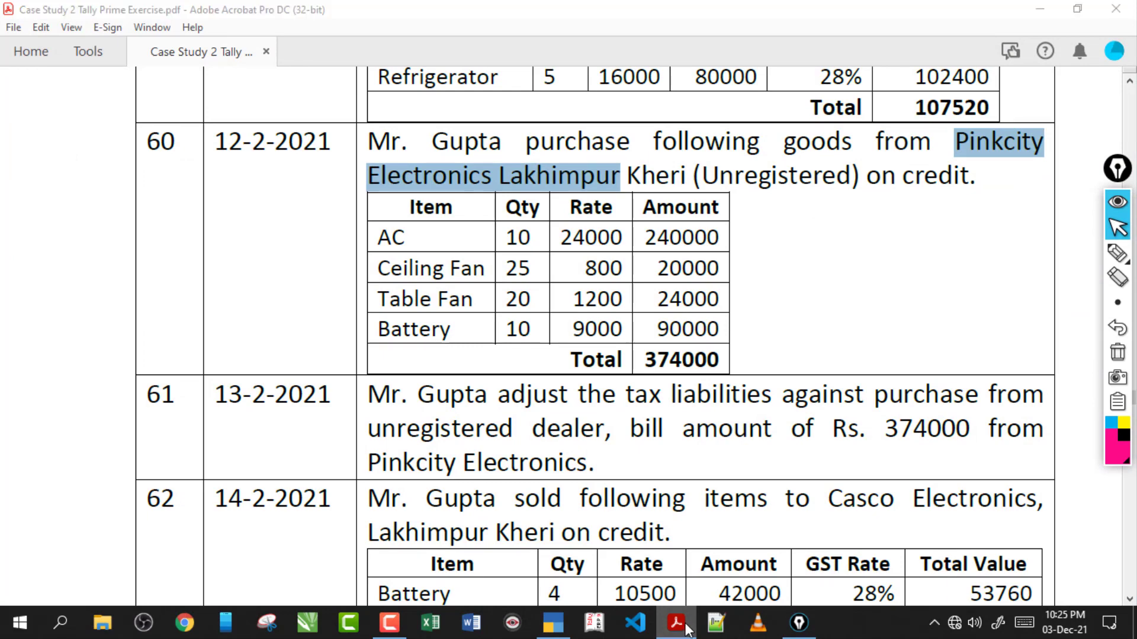
key("alt+Tab")
type("Battery")
key("Return")
type("10")
key("Return")
type("9000")
key("Return")
key("Return")
key("Return")
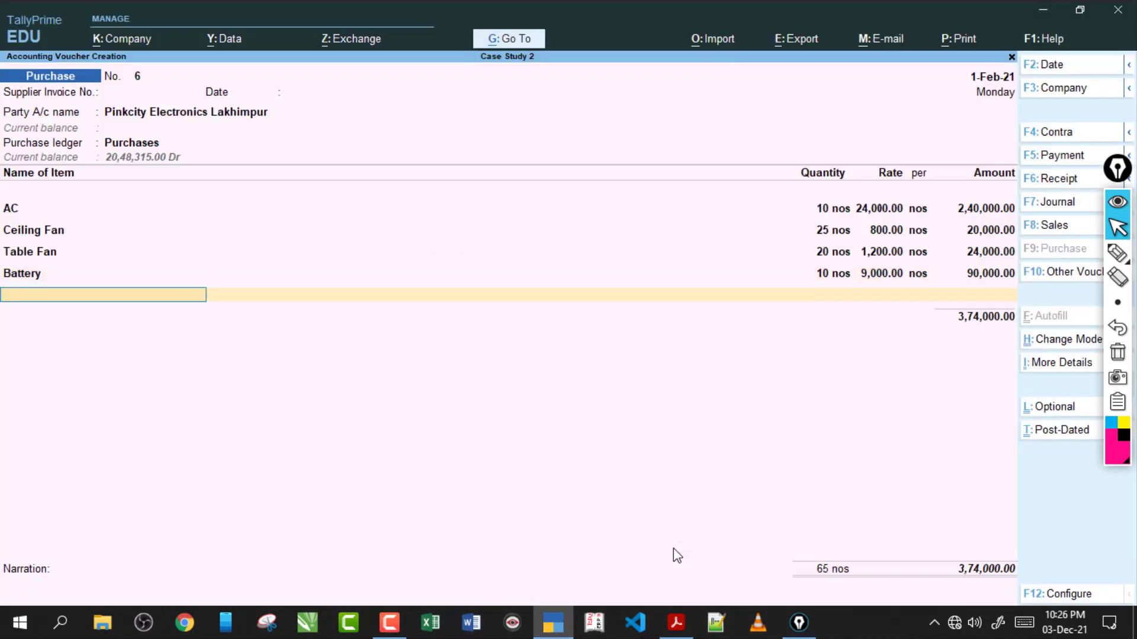
key("Return")
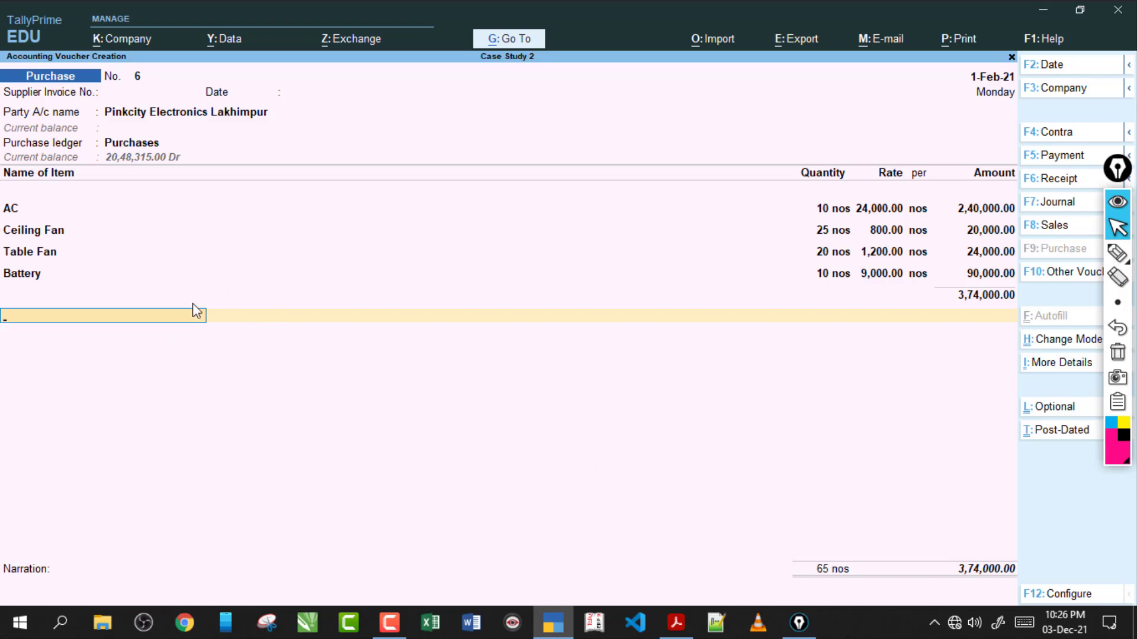
Circle the voucher's total amount with the annotation pen and clear the markup
left_click(1117, 253)
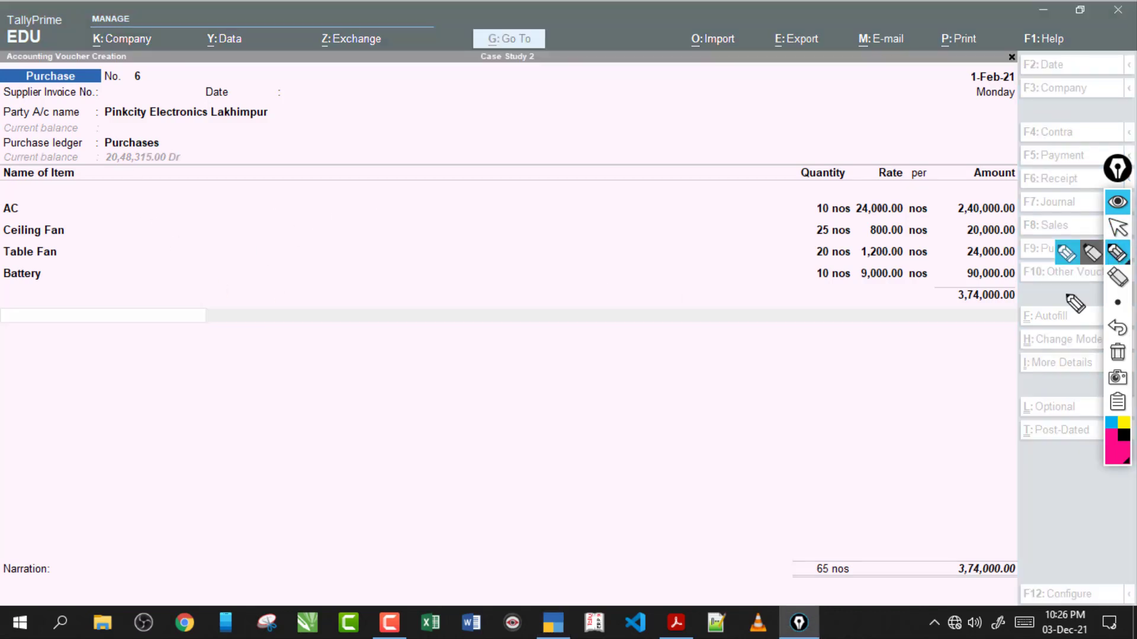
mouse_move(940, 556)
left_mouse_down()
mouse_move(949, 569)
mouse_move(945, 541)
left_mouse_up()
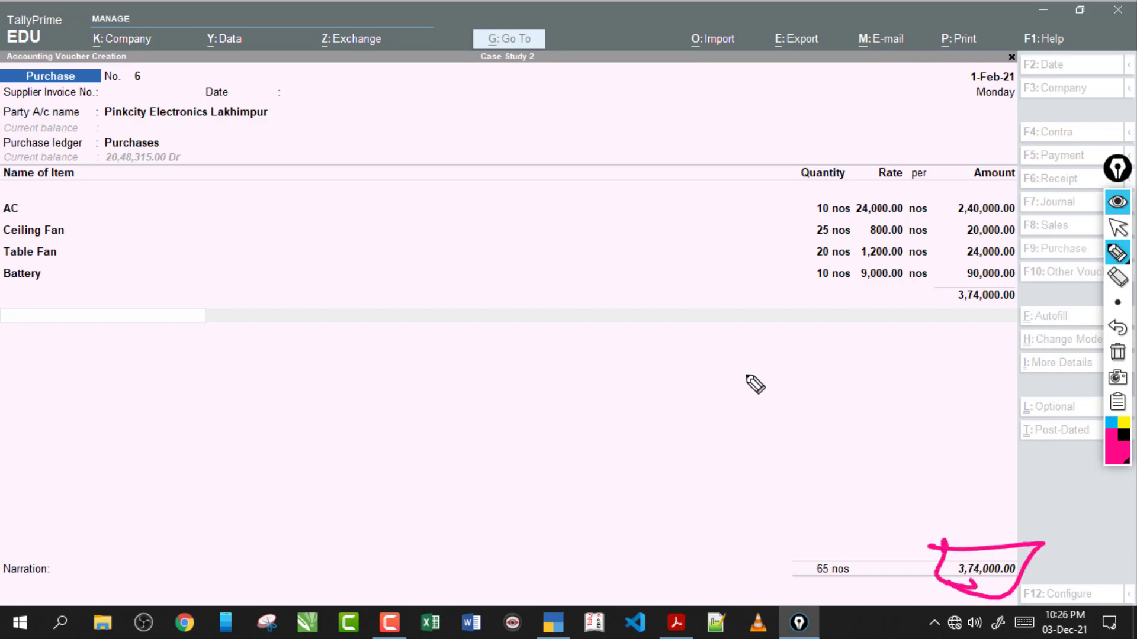
left_click(1117, 352)
left_click(1117, 228)
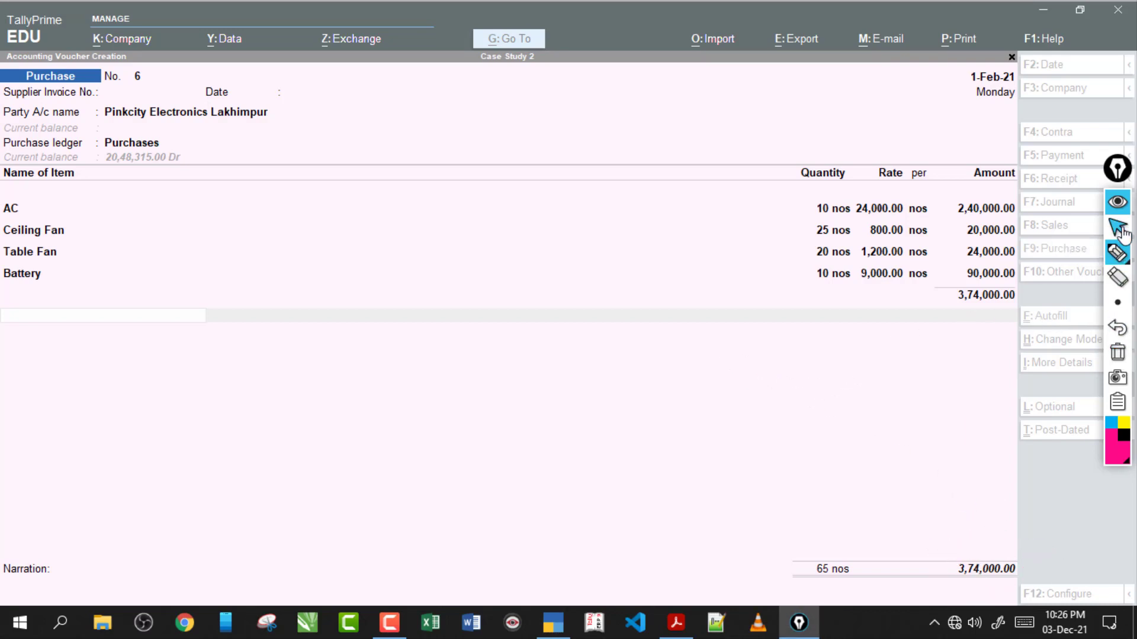
left_click(149, 324)
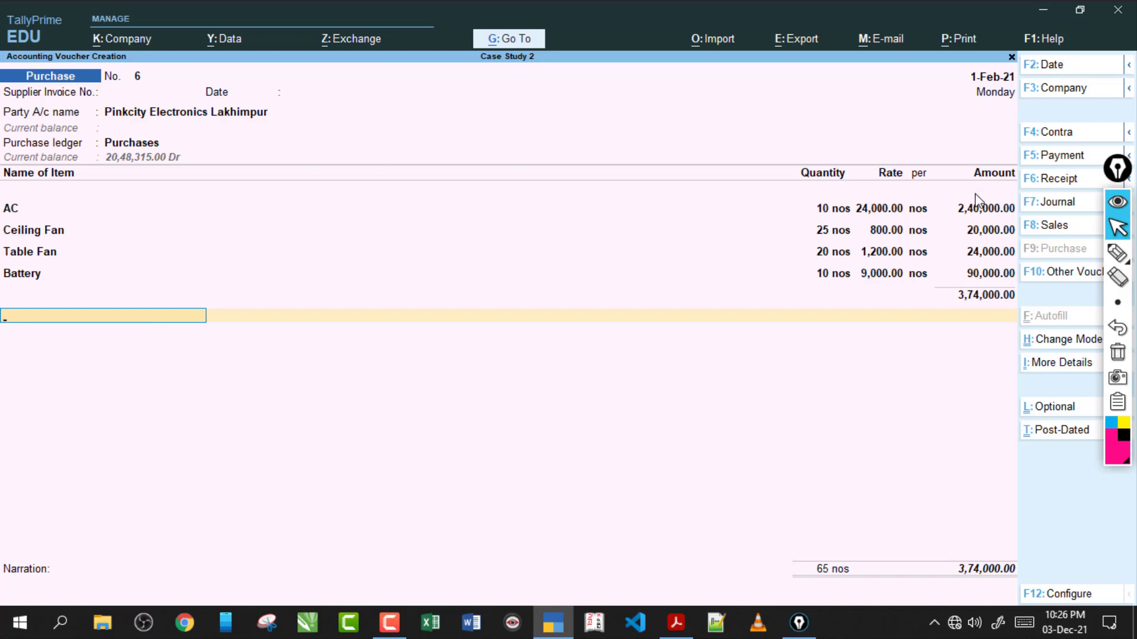
View the GST - Tax Analysis for the Pinkcity Electronics Lakhimpur ledger in the purchase voucher's additional details
left_click(1054, 364)
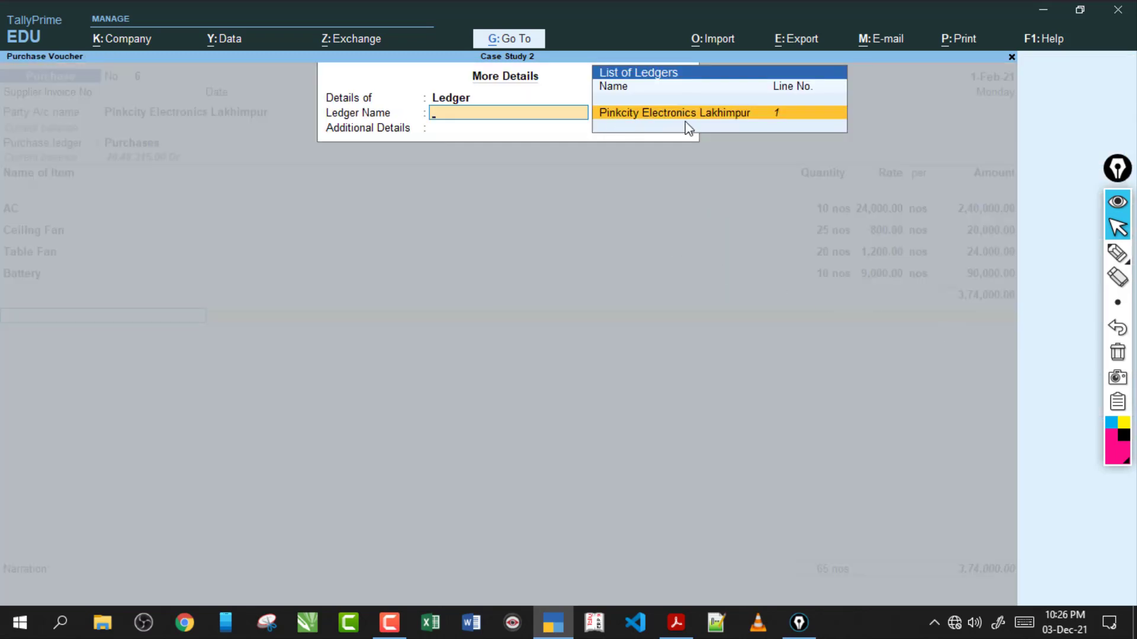
key("Return")
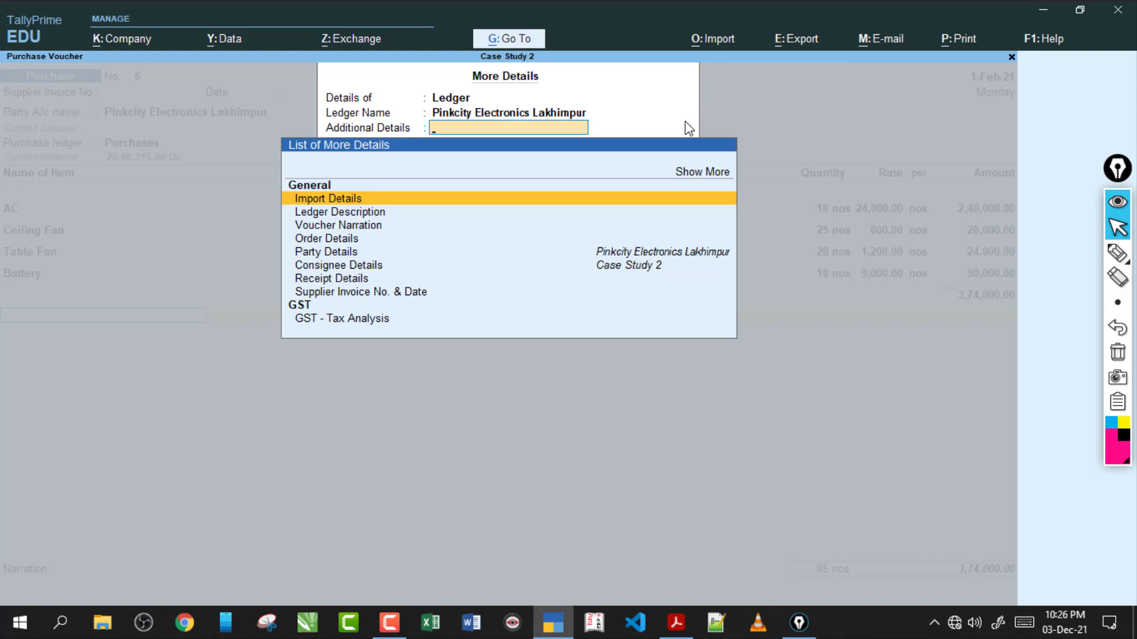
key("Down")
key("Down")
key("Down")
key("Down")
key("Down")
key("Down")
key("Down")
key("Down")
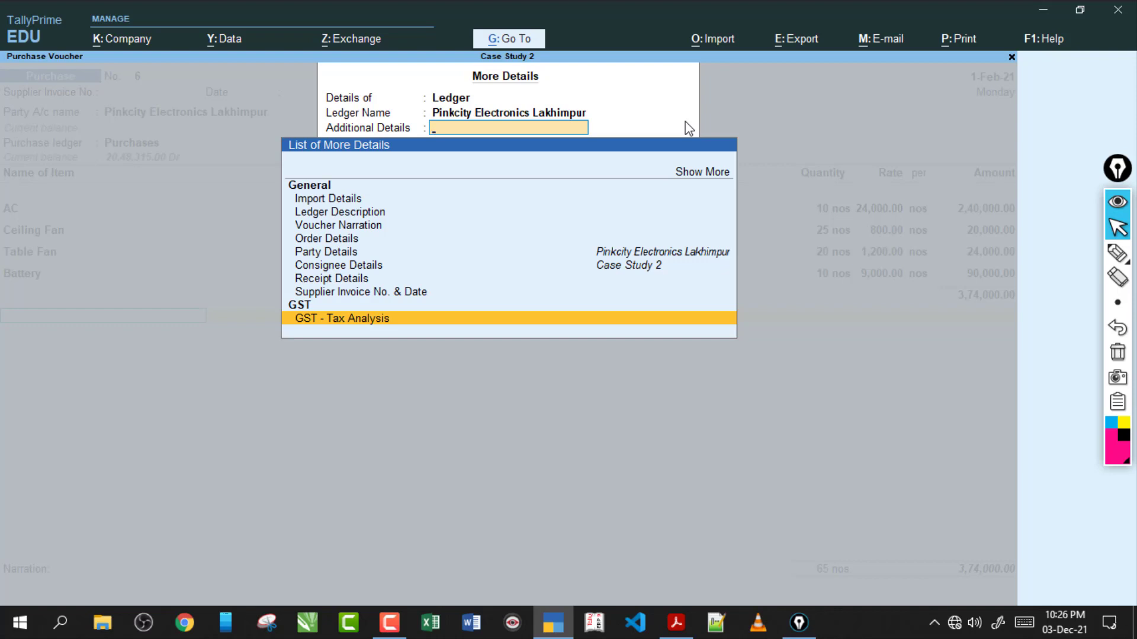
key("Return")
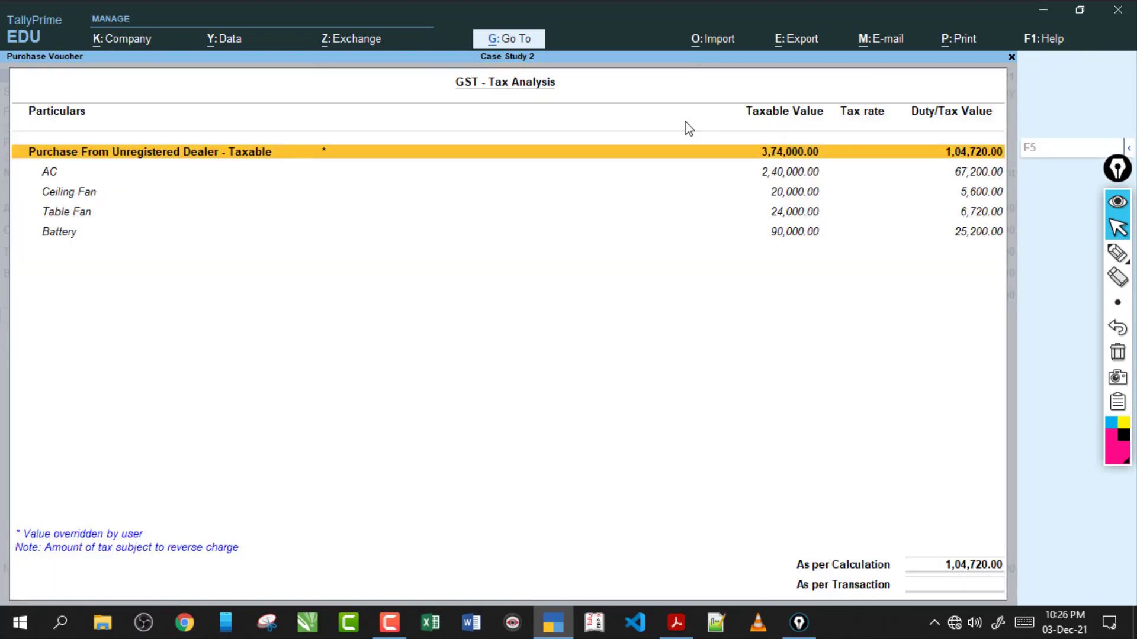
left_click(1117, 253)
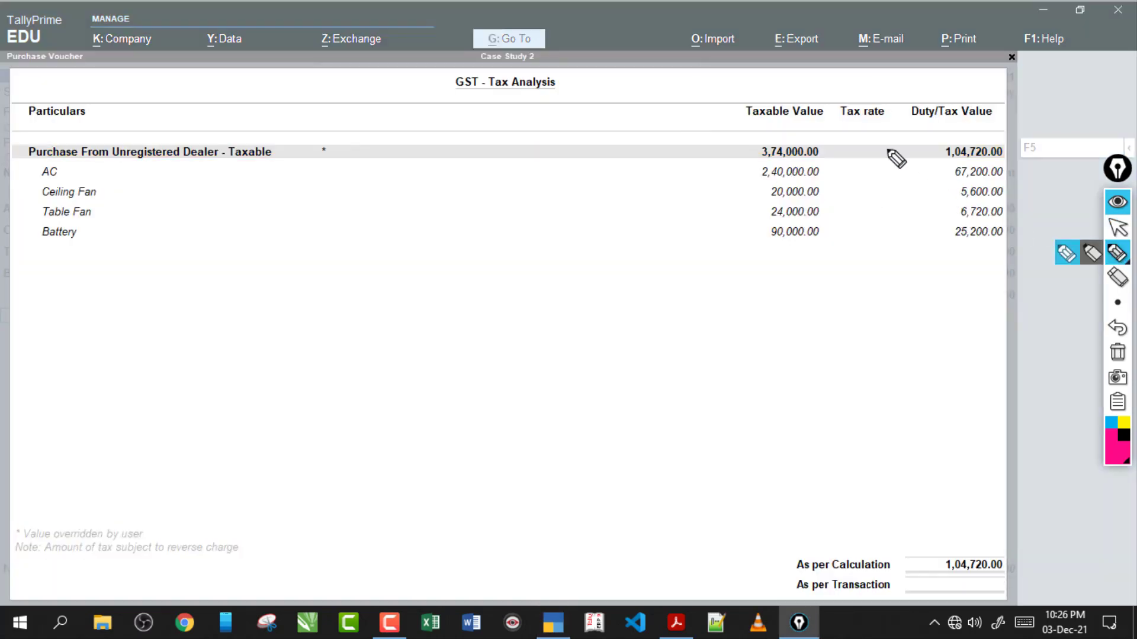
Mark the taxable value, tax amounts and calculated total in the GST - Tax Analysis with the annotation pen, and clear the markup
mouse_move(303, 154)
left_mouse_down()
mouse_move(467, 147)
mouse_move(499, 164)
left_mouse_up()
mouse_move(743, 156)
left_mouse_down()
mouse_move(789, 168)
mouse_move(770, 167)
left_mouse_up()
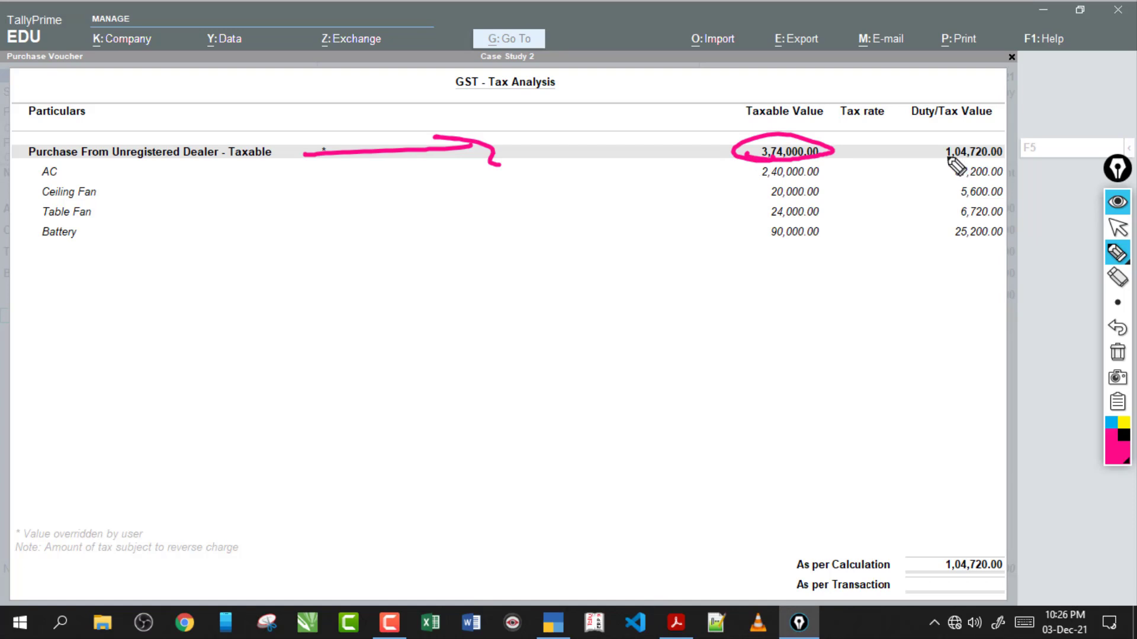
mouse_move(942, 157)
left_mouse_down()
mouse_move(1017, 151)
mouse_move(945, 155)
left_mouse_up()
mouse_move(859, 171)
left_mouse_down()
mouse_move(926, 170)
mouse_move(920, 177)
left_mouse_up()
mouse_move(862, 198)
left_mouse_down()
mouse_move(909, 214)
mouse_move(909, 254)
left_mouse_up()
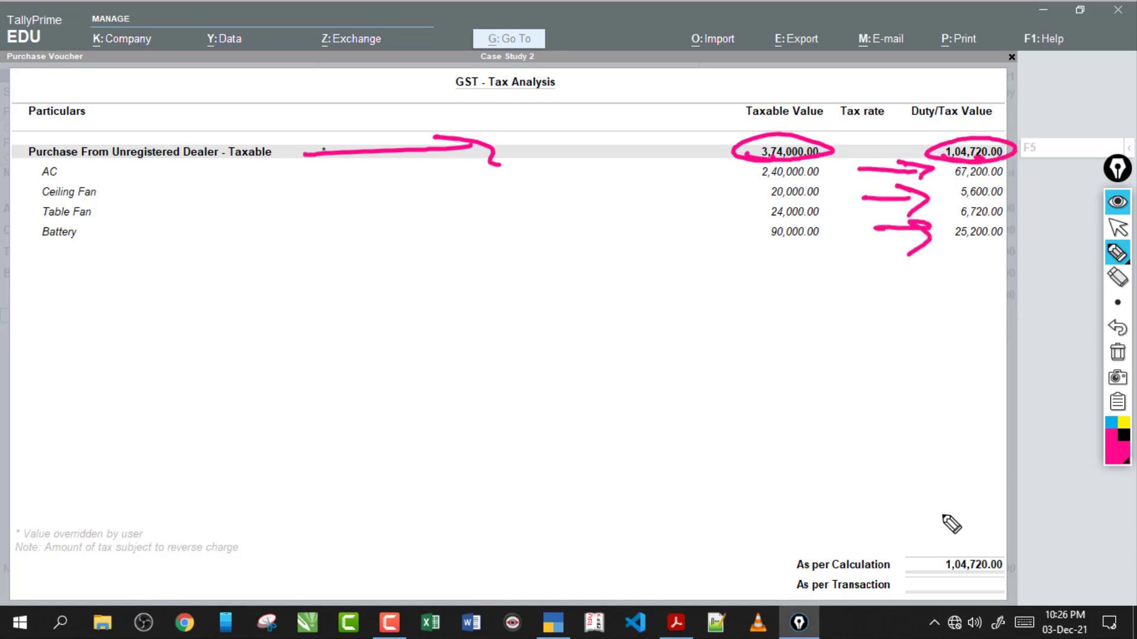
left_click_drag(926, 527, 1017, 536)
left_click_drag(1007, 577, 929, 536)
left_click(1117, 352)
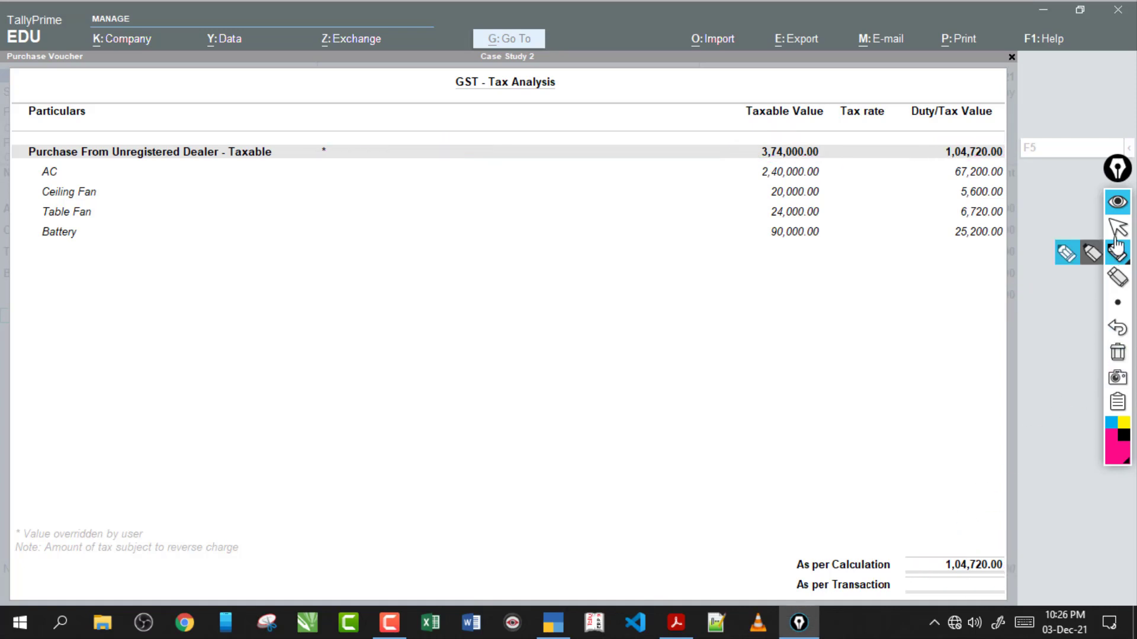
left_click(1117, 227)
left_click(743, 336)
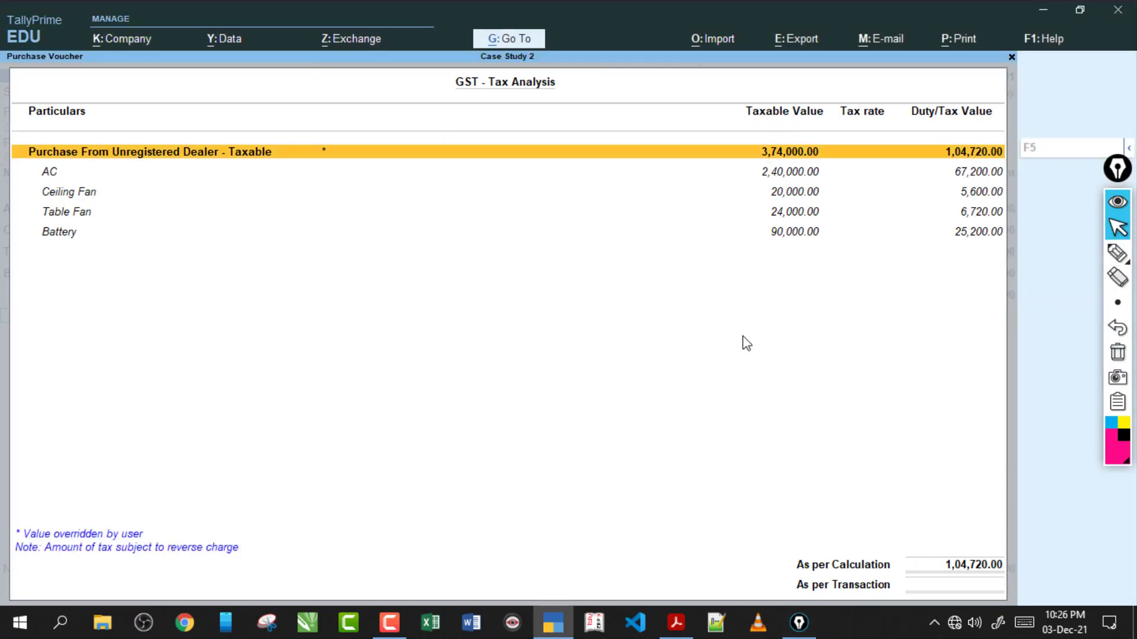
Close the tax analysis and accept the Pinkcity Electronics Lakhimpur purchase voucher without a narration
key("Escape")
key("Return")
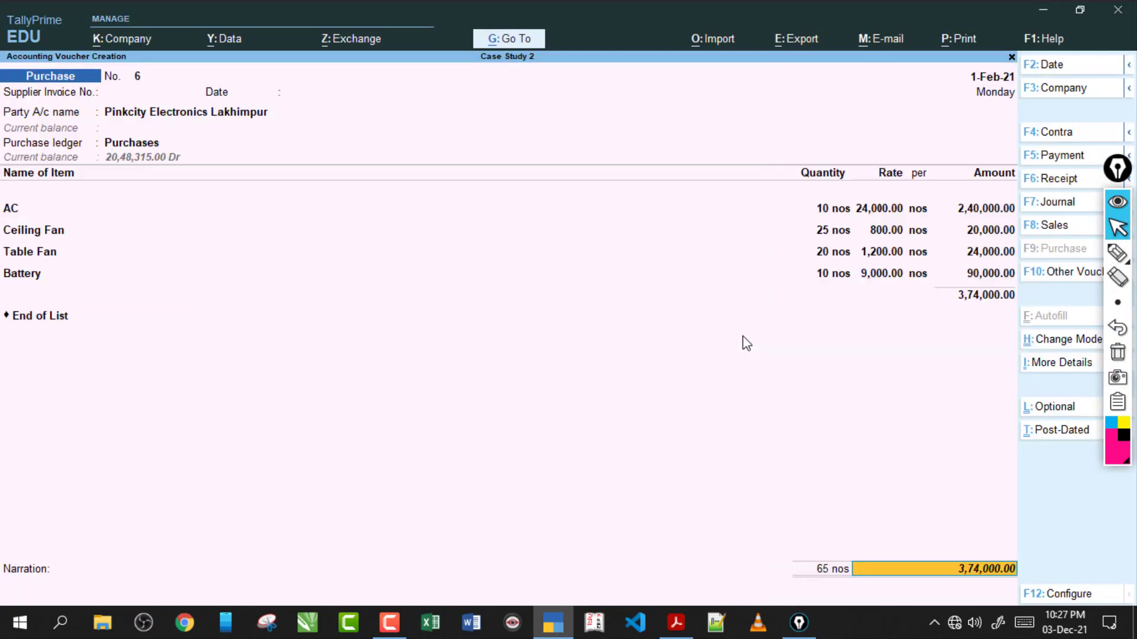
key("Return")
key("Return")
key("Return")
key("Return")
key("Return")
key("Return")
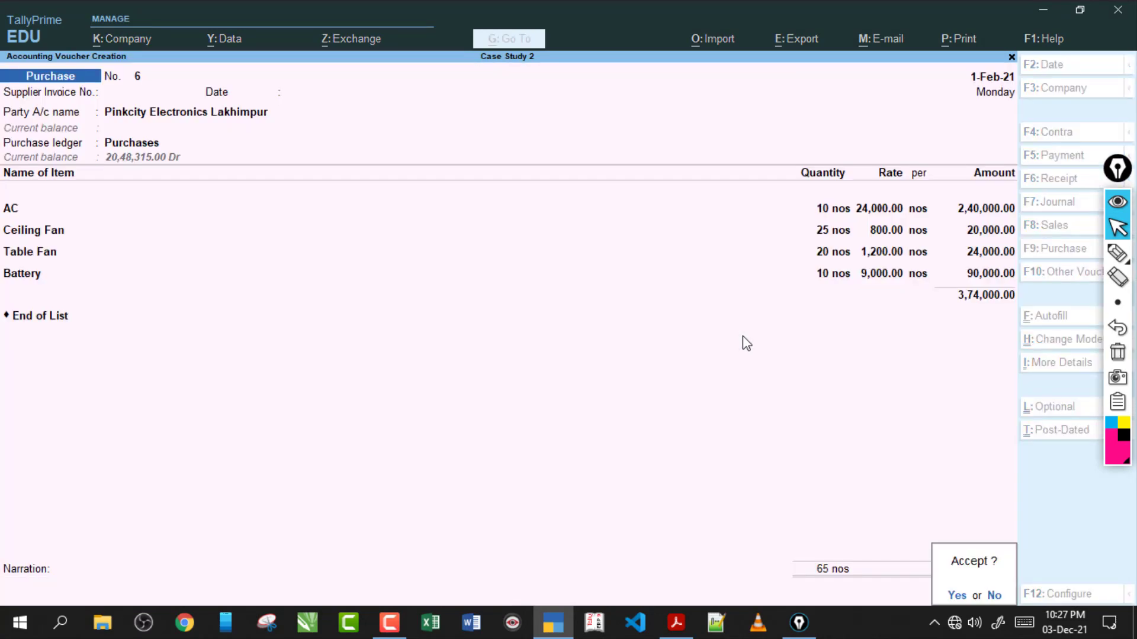
key("Return")
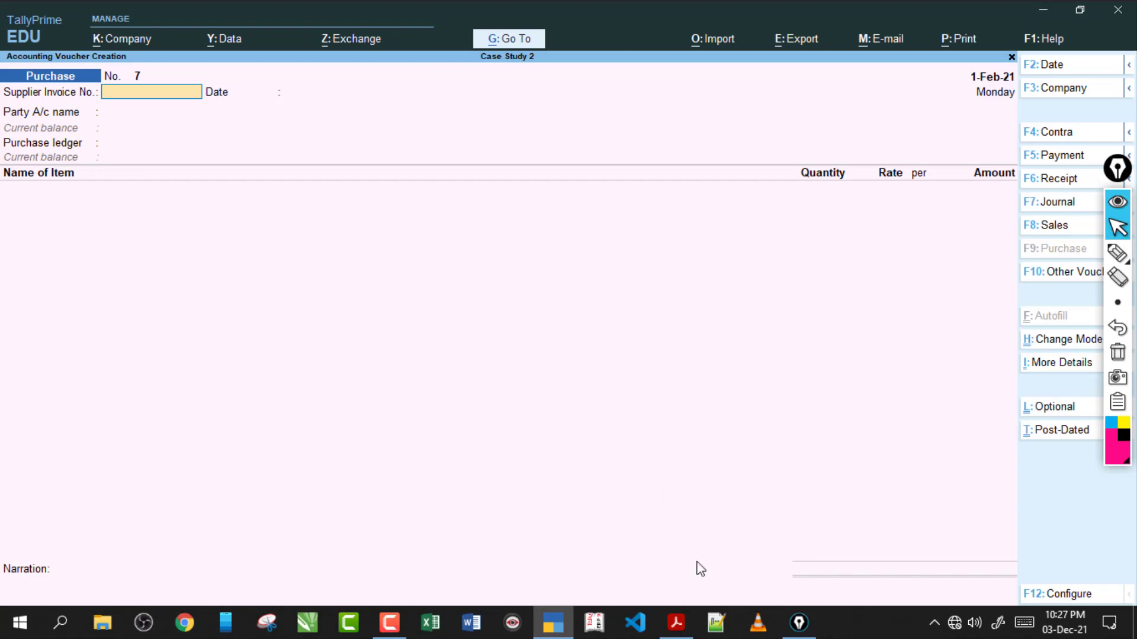
Switch to the case study PDF in Acrobat and read entry 61 on adjusting tax liabilities for the unregistered dealer purchase
left_click(676, 623)
left_click(573, 298)
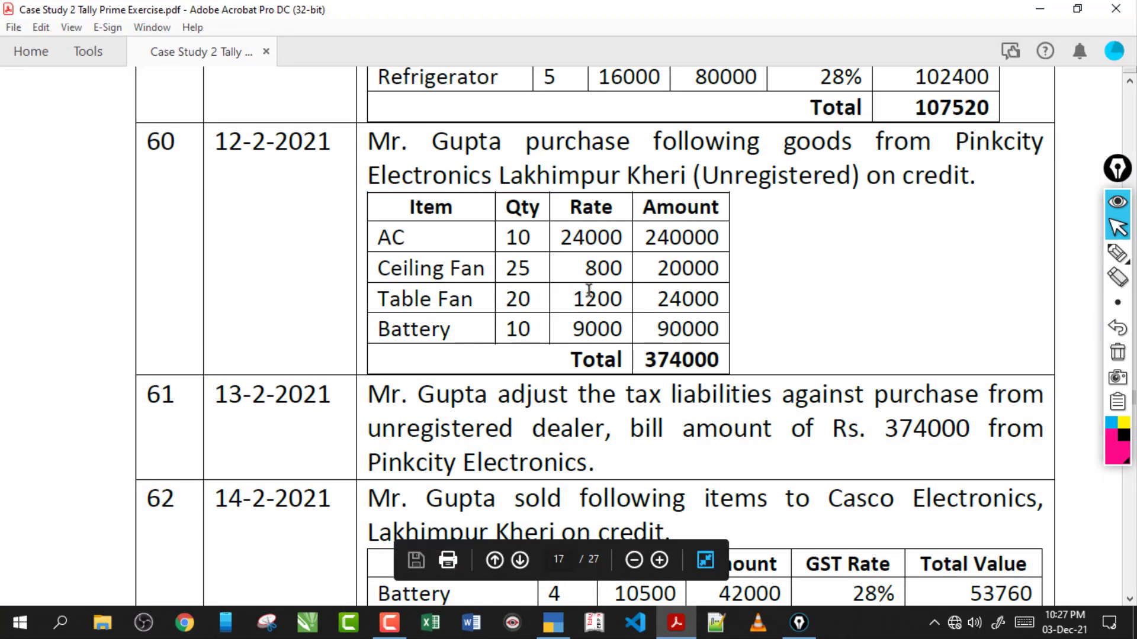
scroll(589, 290, "down", 3)
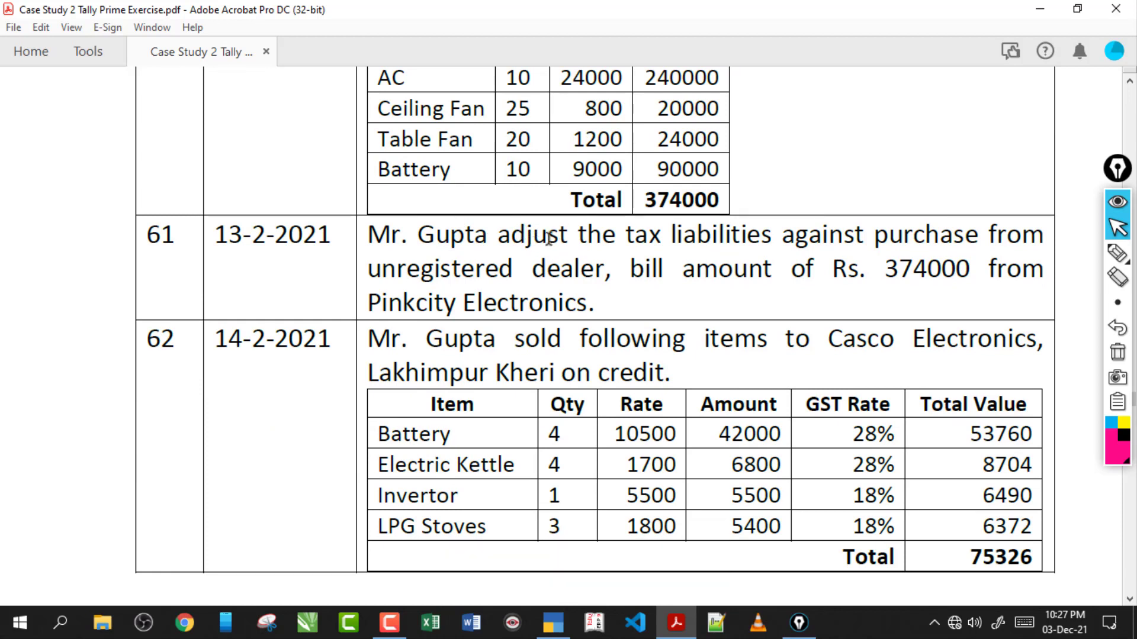
left_click_drag(627, 236, 865, 238)
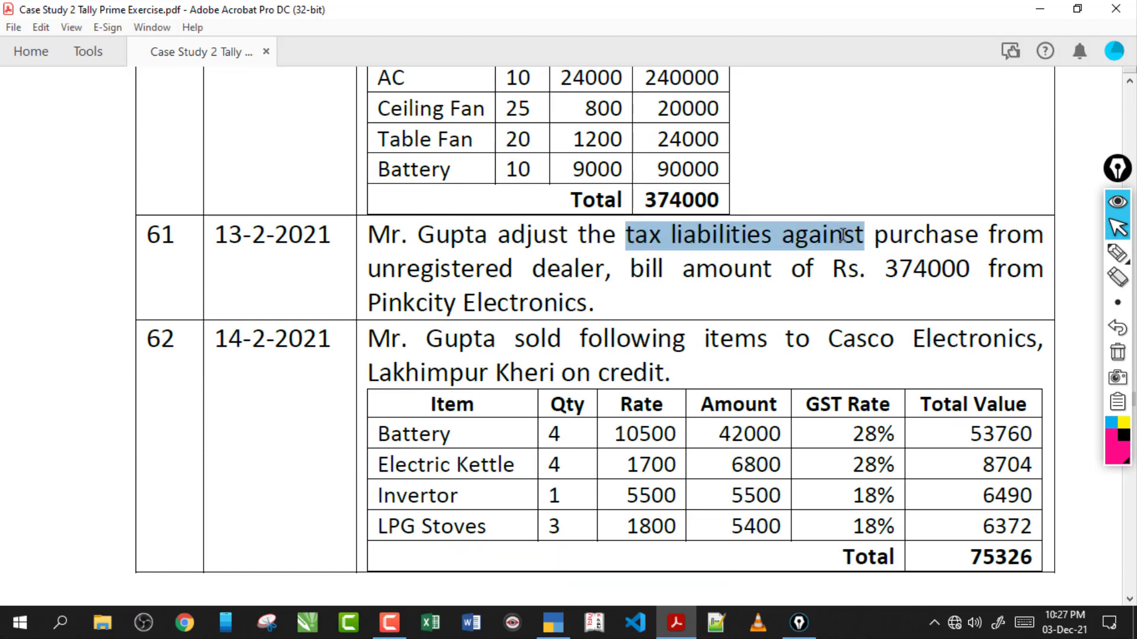
left_click(773, 245)
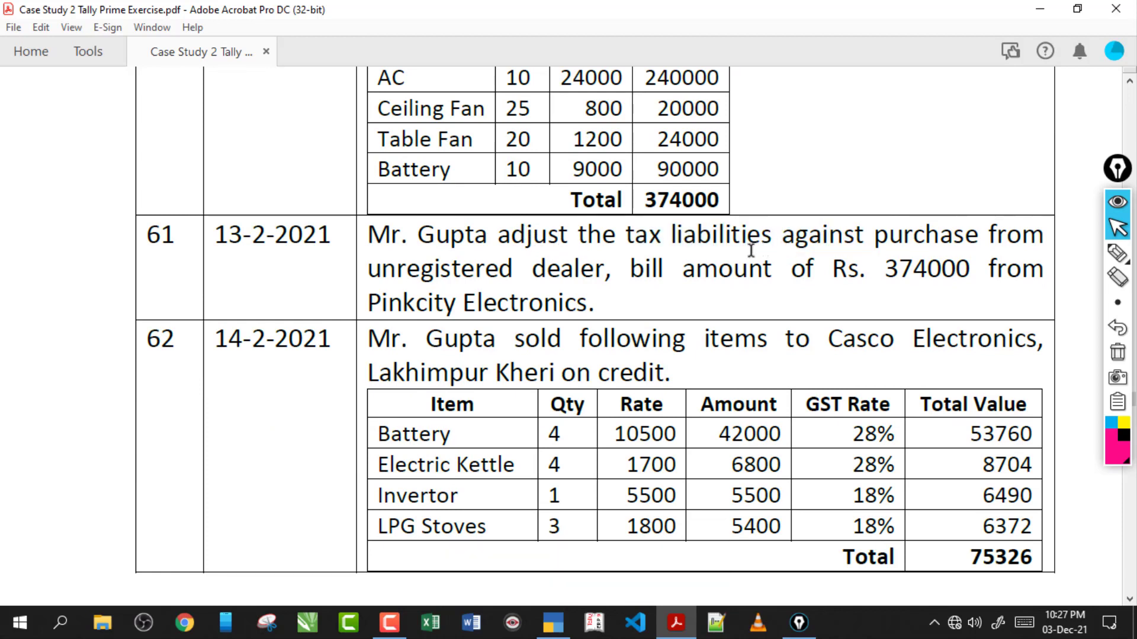
Switch back to TallyPrime and quit the blank purchase voucher to return to the Gateway of Tally
left_click(553, 622)
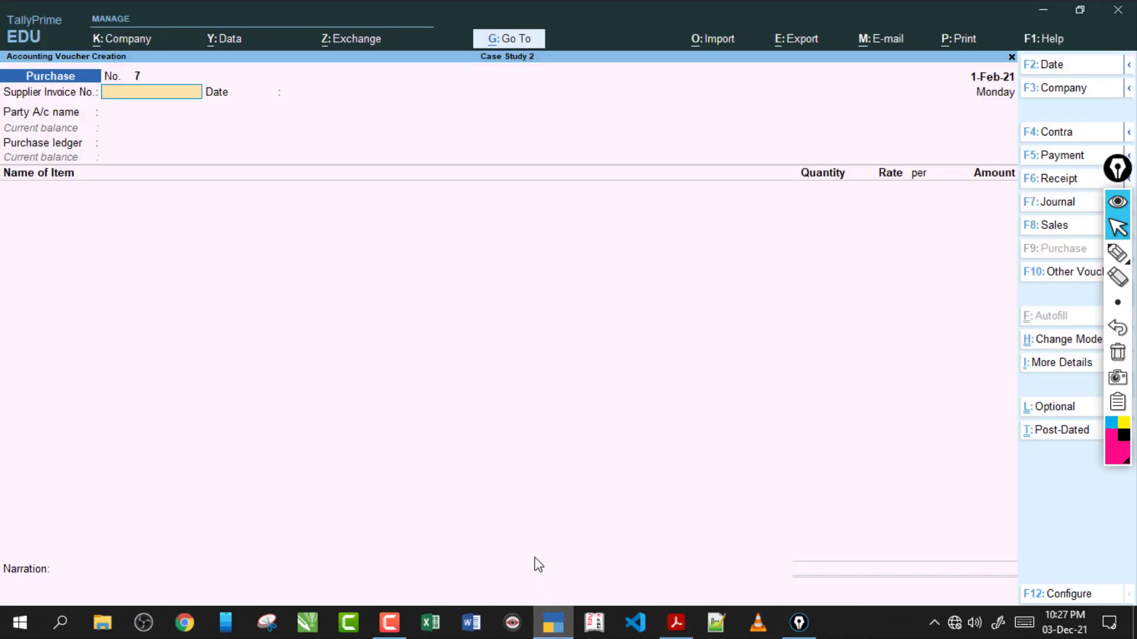
key("Return")
key("Return")
key("Return")
key("Return")
key("Escape")
key("y")
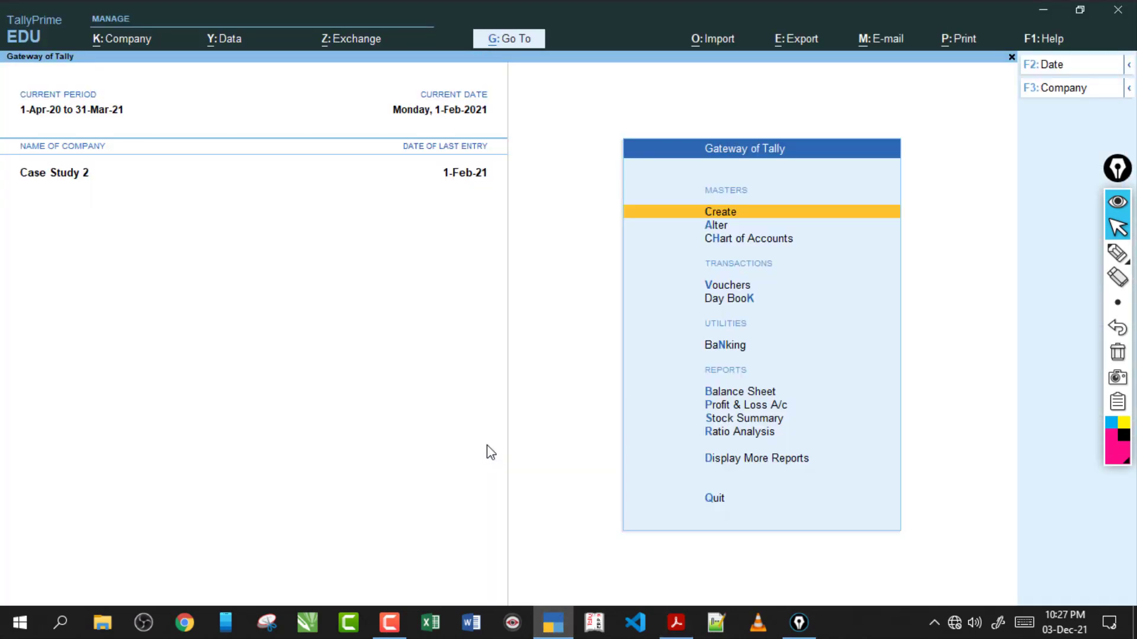
Open the GSTR-2 report from the GST reports
key("d")
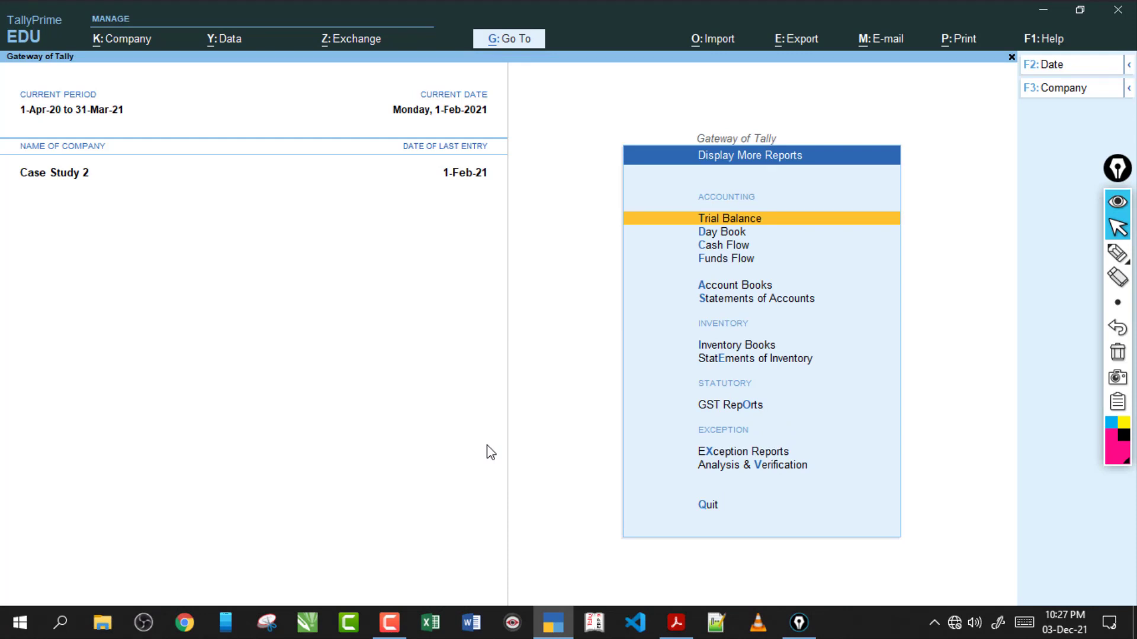
key("Down")
key("Down")
key("Down")
key("Down")
key("Down")
key("Down")
key("Down")
key("Down")
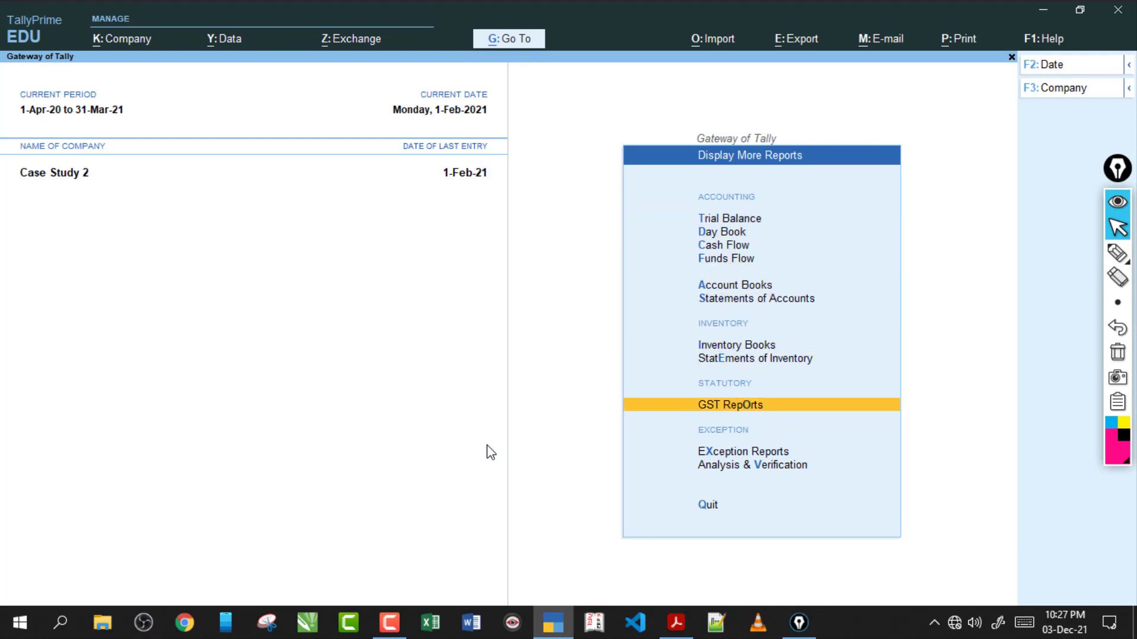
key("Return")
key("Down")
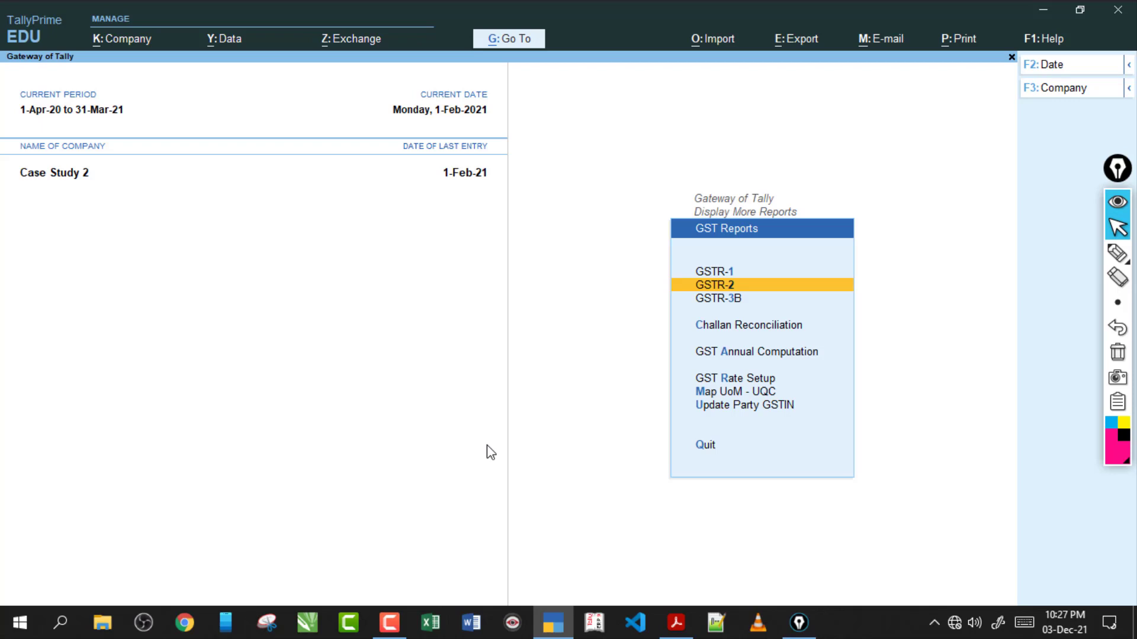
key("Return")
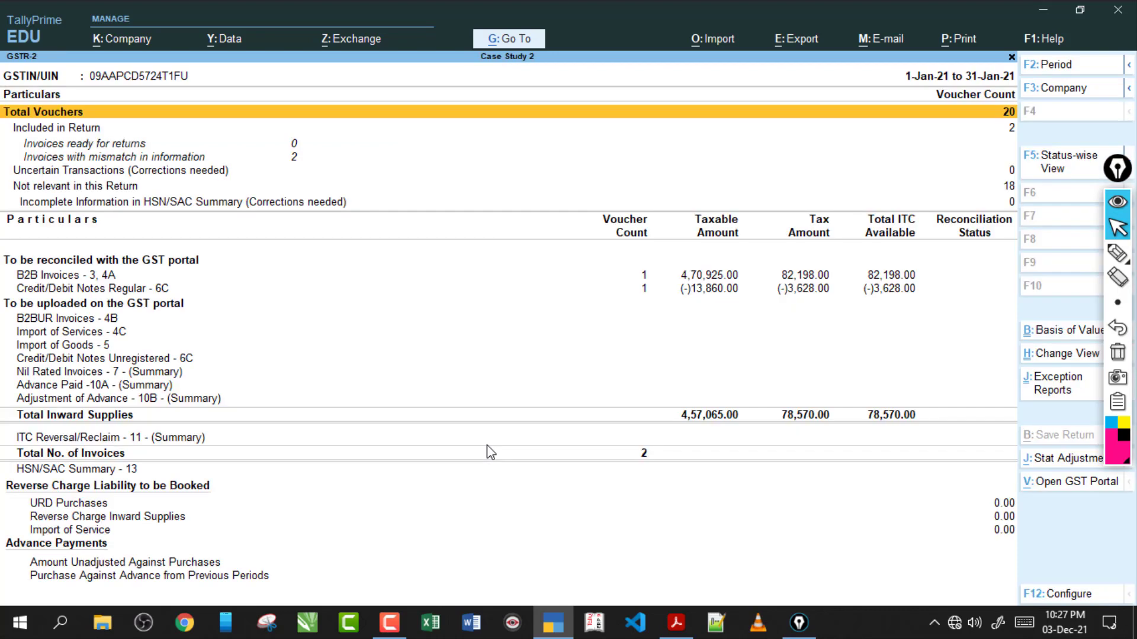
Set the GSTR-2 report period to the single day 1-2-2021
key("F2")
type("1-2")
key("Return")
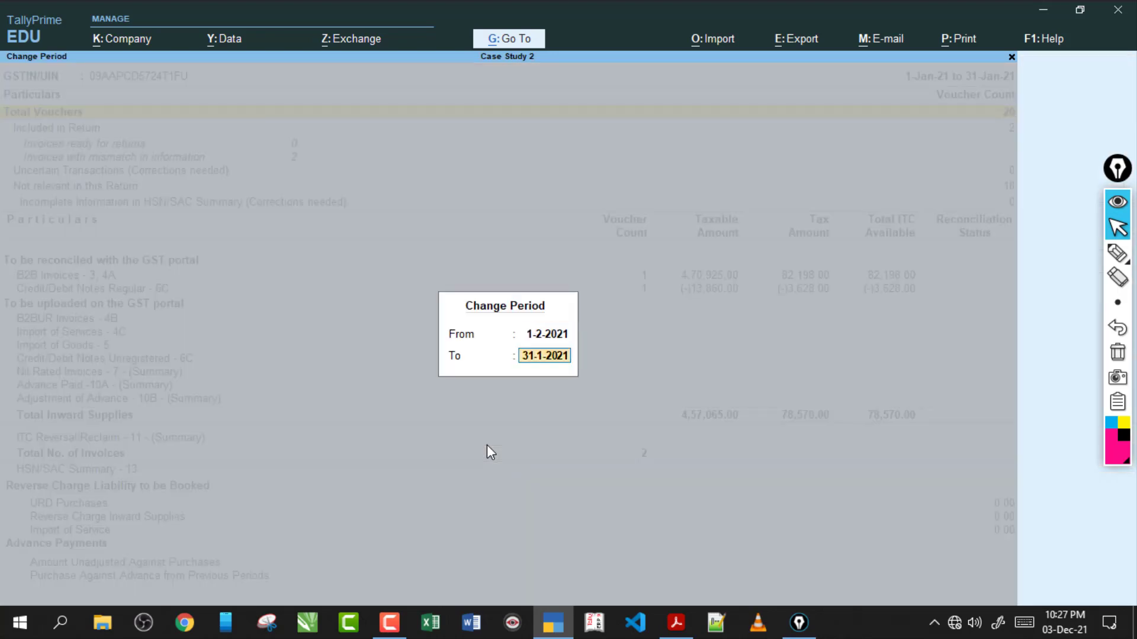
type("1-2")
key("Return")
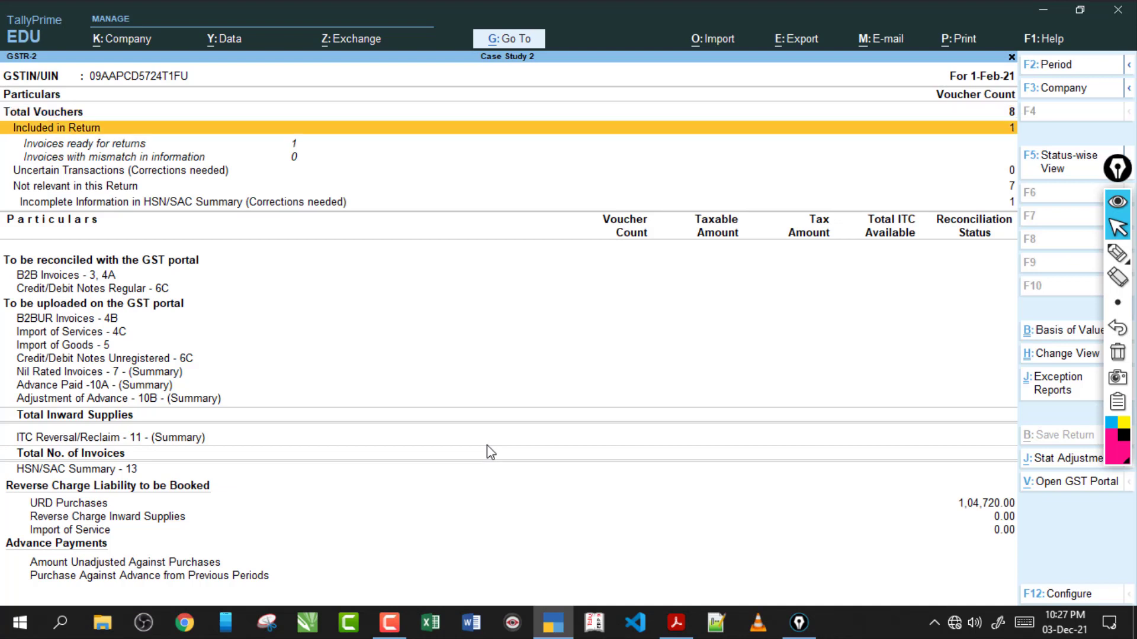
Open the URD Purchases details under Reverse Charge Liability to be Booked
key("Down")
key("Down")
key("Down")
key("Down")
key("Down")
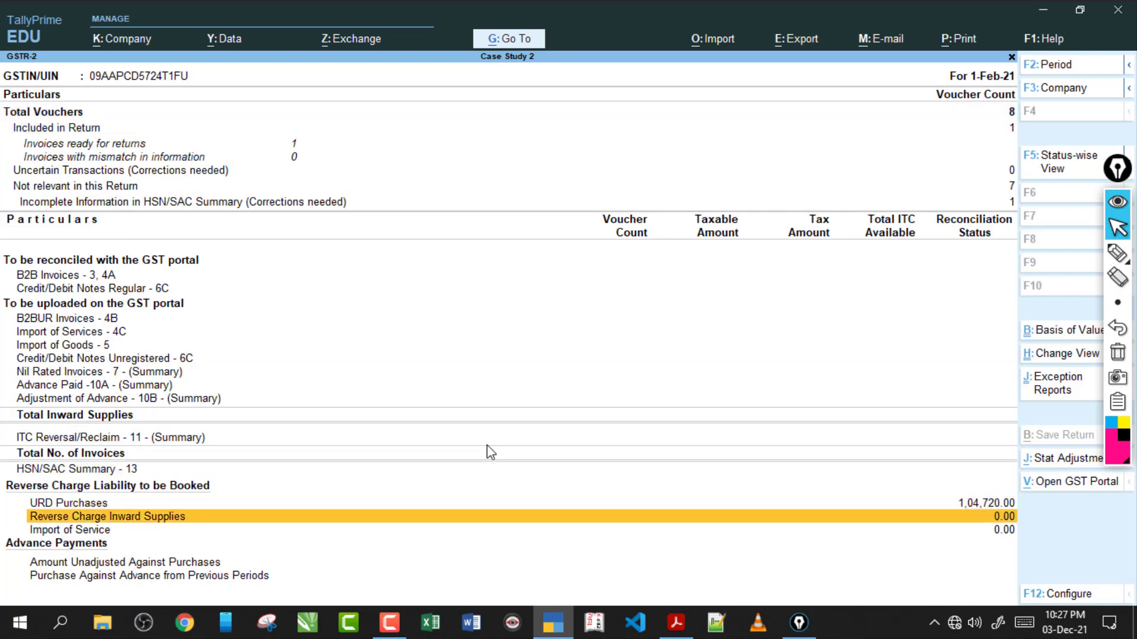
key("Up")
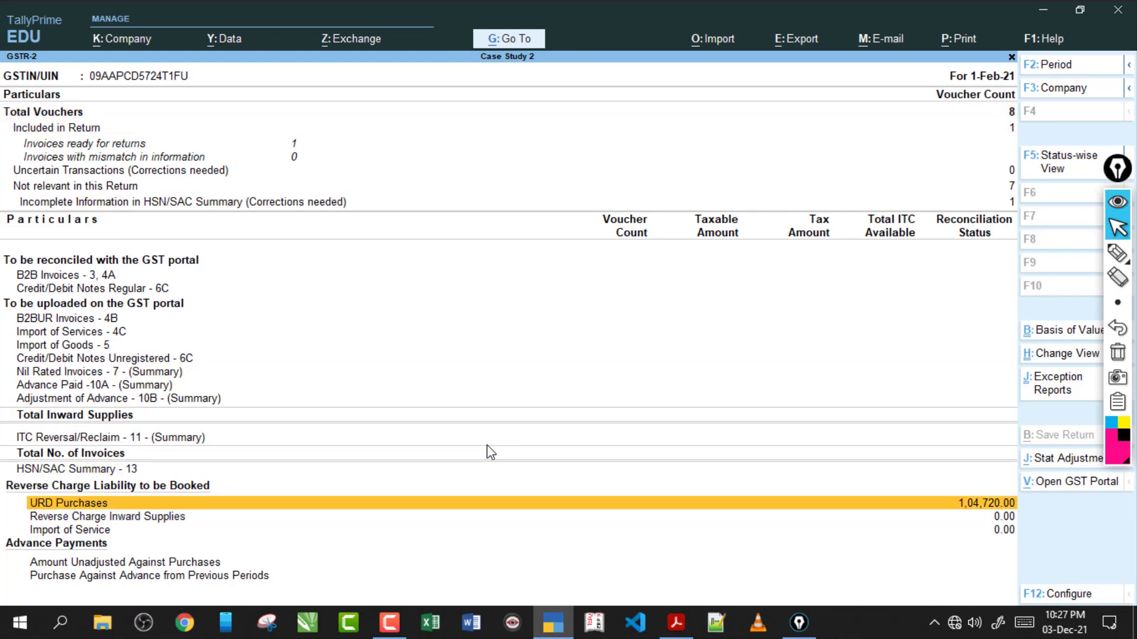
key("Return")
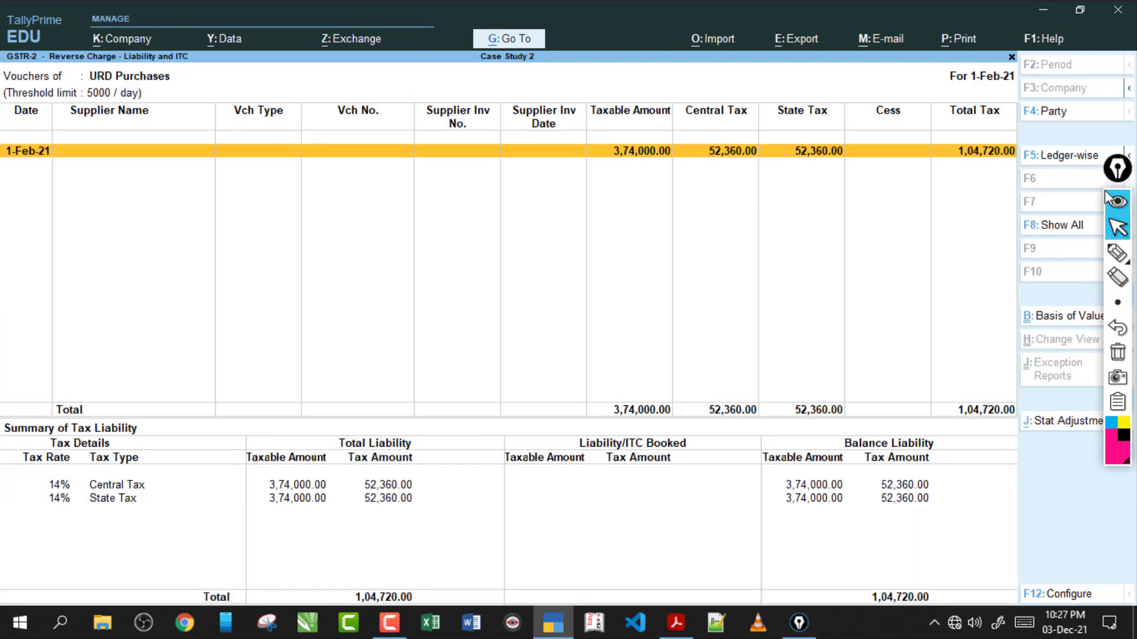
Mark the 14% tax rates and underline both tax amounts with the annotation pen, and circle the total tax
left_click(1108, 258)
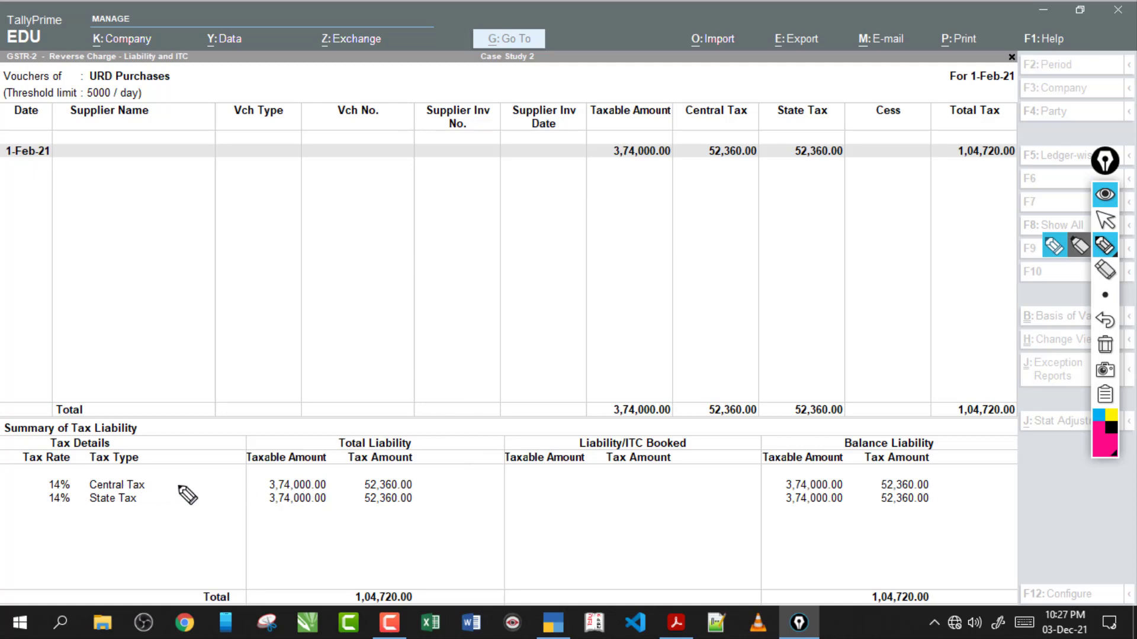
left_click_drag(71, 486, 94, 479)
left_click_drag(64, 504, 77, 499)
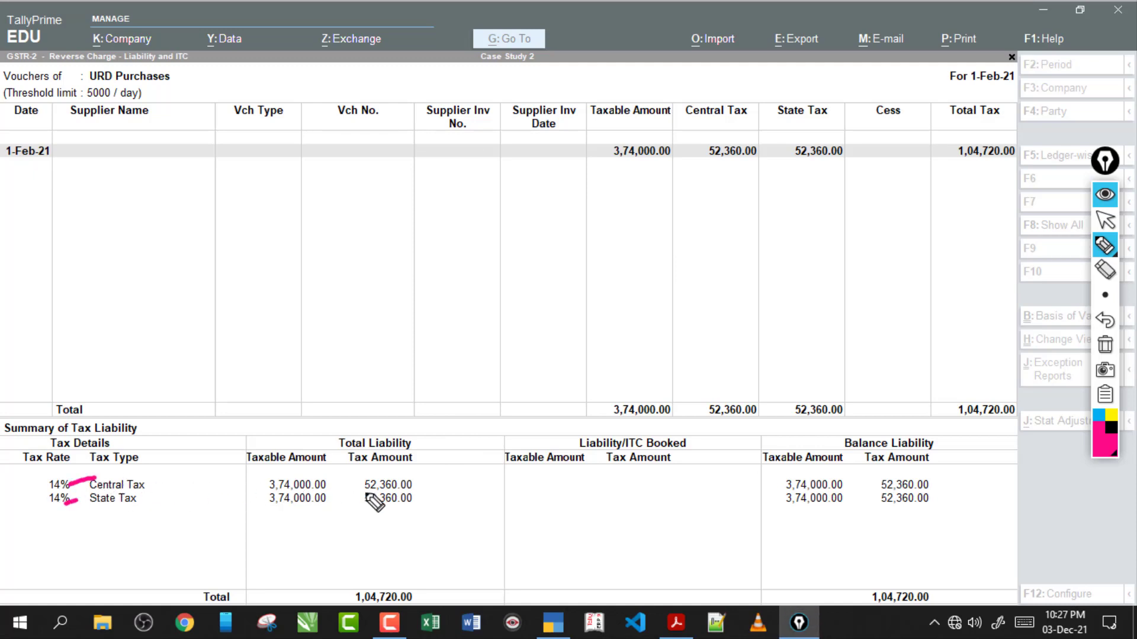
mouse_move(364, 490)
left_mouse_down()
mouse_move(409, 489)
mouse_move(398, 502)
left_mouse_up()
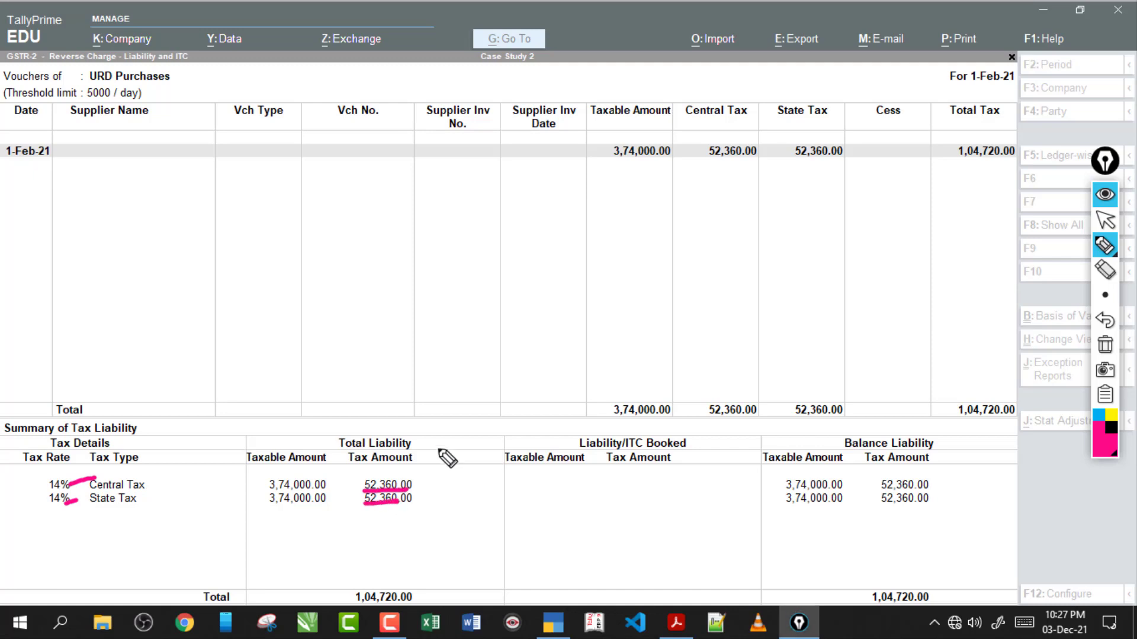
left_click_drag(947, 166, 980, 174)
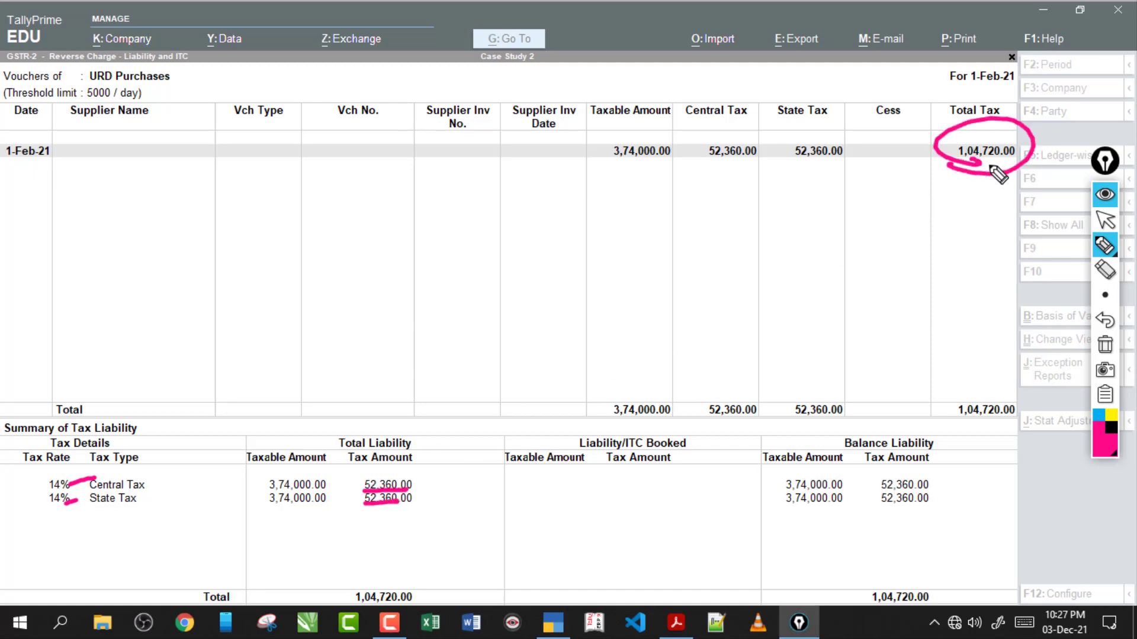
left_click_drag(1106, 169, 1093, 124)
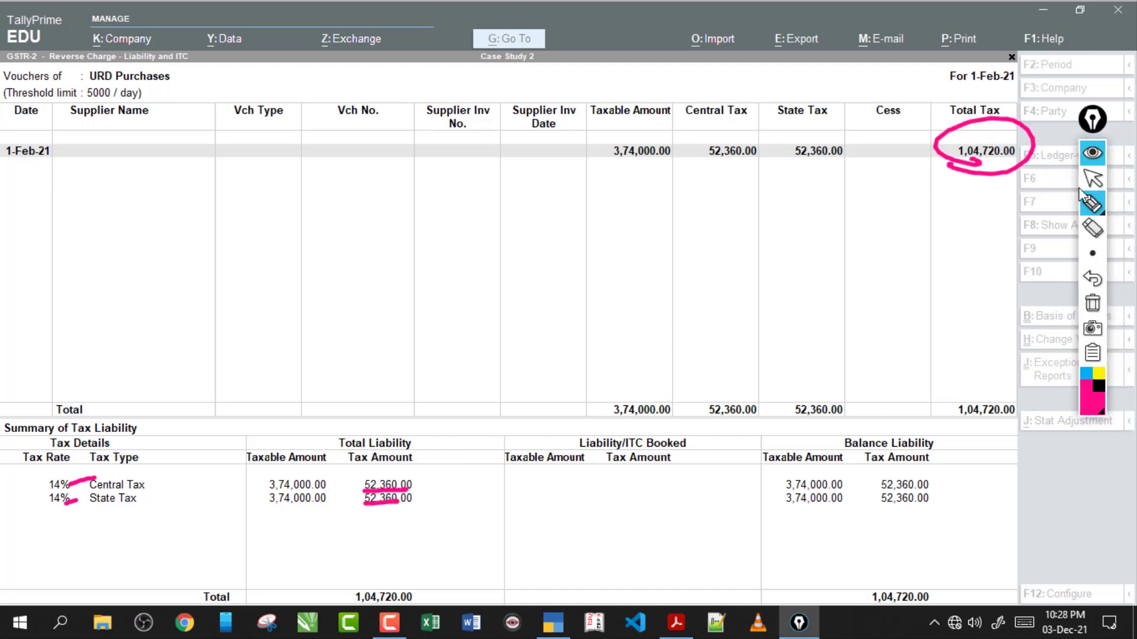
Handwrite the working figures 104720, 52360, 14 and 374000 beside the tax summary, circle the central tax's taxable amount, and leave the pen
mouse_move(1029, 454)
left_mouse_down()
mouse_move(1030, 483)
mouse_move(1048, 462)
mouse_move(1082, 469)
mouse_move(1081, 487)
left_mouse_up()
mouse_move(1087, 463)
left_mouse_down()
mouse_move(1099, 487)
mouse_move(1121, 471)
left_mouse_up()
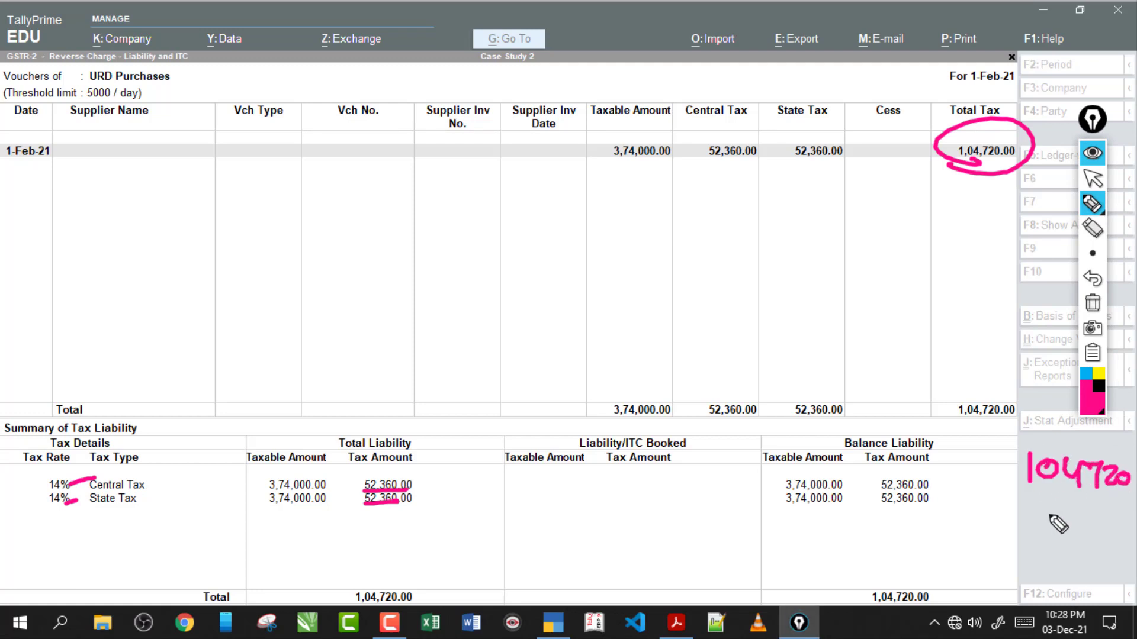
mouse_move(1059, 512)
left_mouse_down()
mouse_move(1037, 537)
mouse_move(1105, 538)
mouse_move(1121, 524)
left_mouse_up()
left_click(1074, 518)
mouse_move(939, 522)
left_mouse_down()
mouse_move(939, 547)
mouse_move(974, 553)
left_mouse_up()
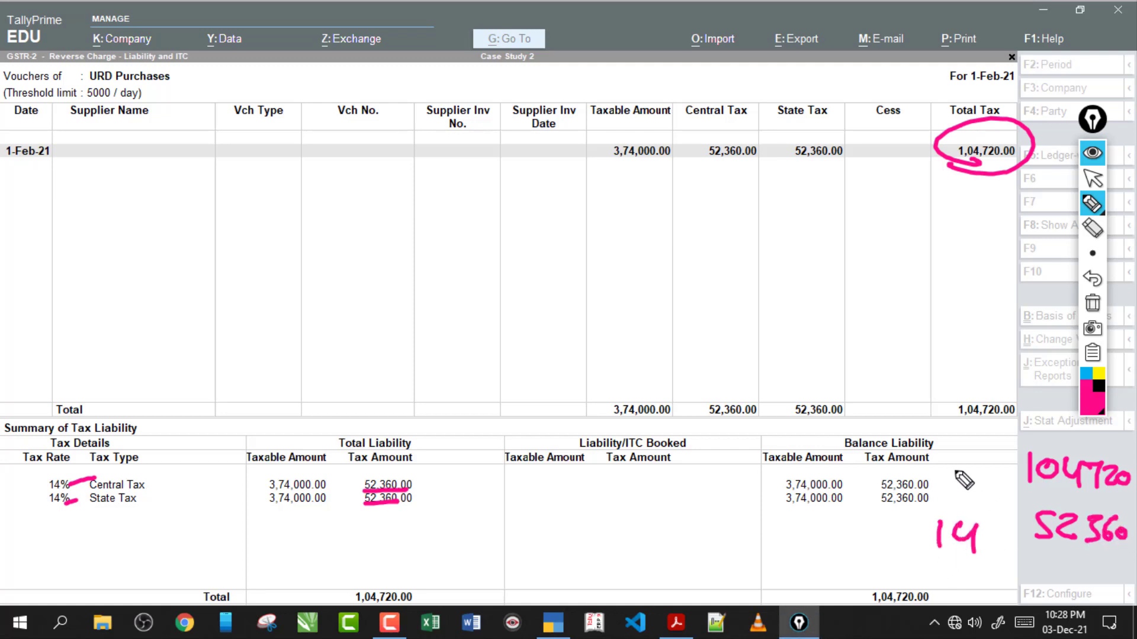
mouse_move(265, 489)
left_mouse_down()
mouse_move(266, 477)
mouse_move(329, 483)
mouse_move(256, 480)
left_mouse_up()
mouse_move(902, 453)
left_mouse_down()
mouse_move(906, 478)
mouse_move(942, 487)
mouse_move(977, 486)
mouse_move(988, 470)
left_mouse_up()
mouse_move(998, 472)
left_mouse_down()
mouse_move(1009, 474)
mouse_move(948, 493)
mouse_move(863, 484)
left_mouse_up()
left_click(1093, 177)
left_click(820, 204)
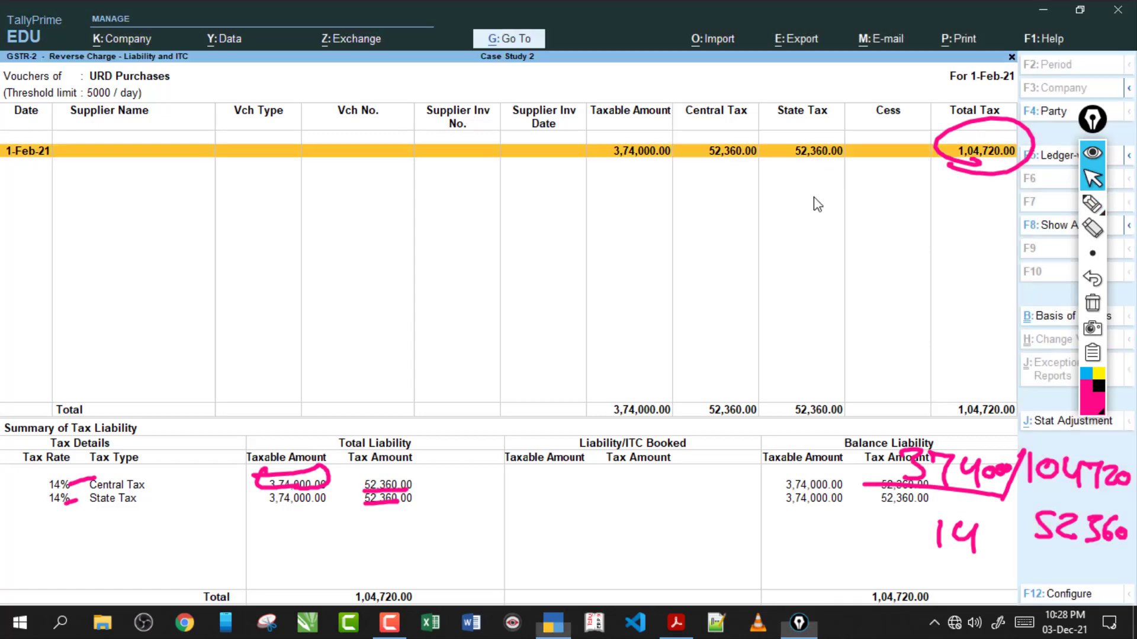
Close the URD Purchases details and the GSTR-2 report to return to the Gateway of Tally
key("Escape")
key("Escape")
key("Escape")
key("Escape")
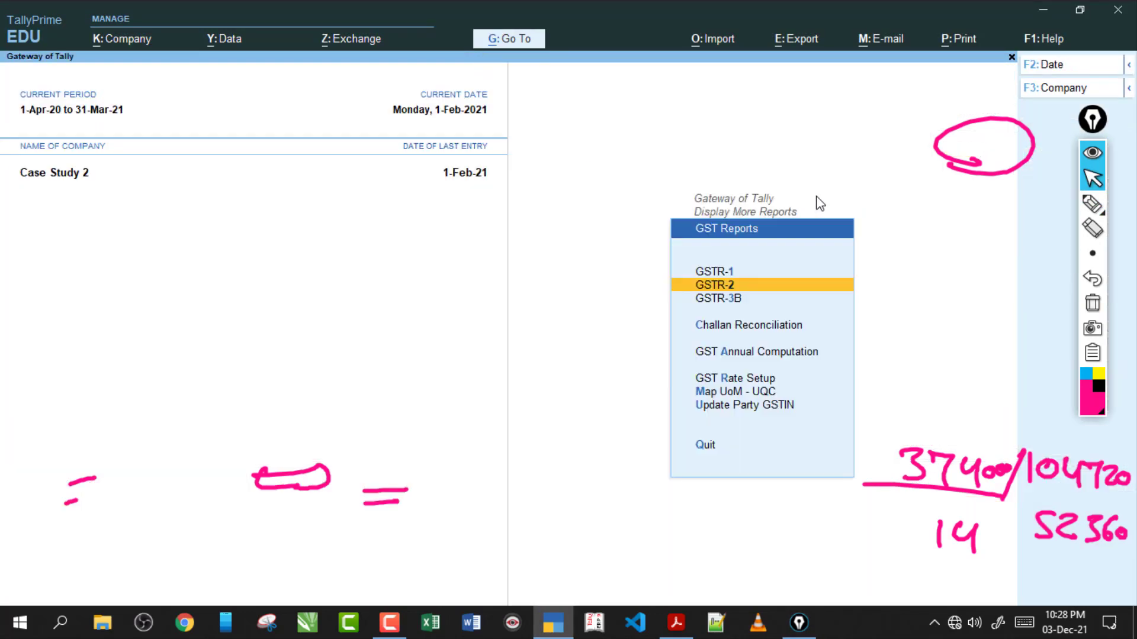
key("Escape")
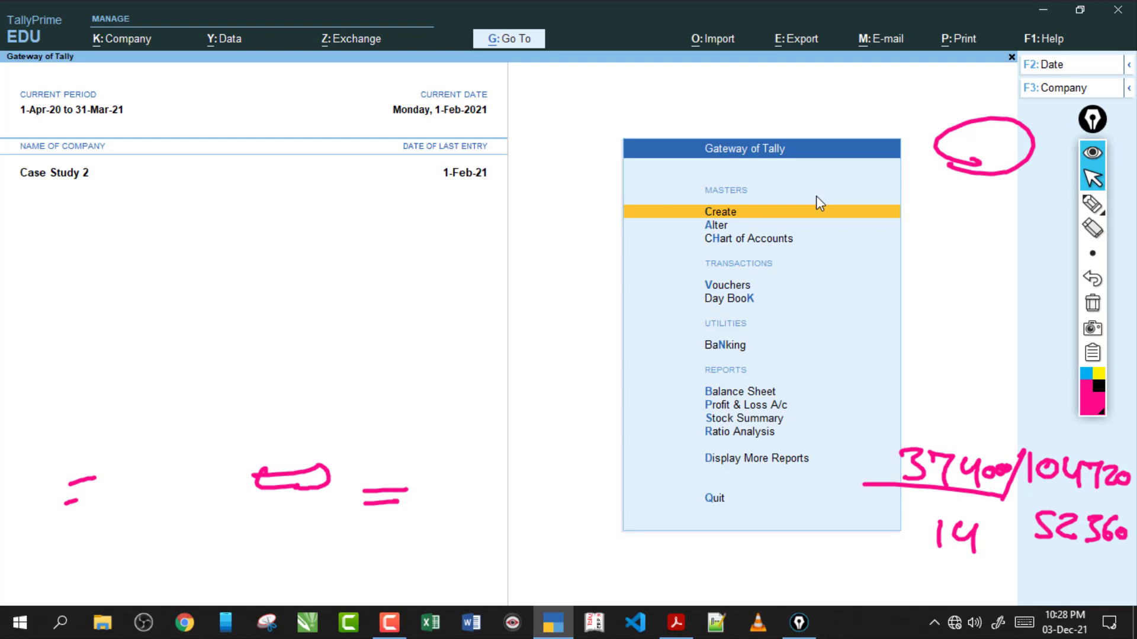
Reopen the GSTR-2 report from the GST reports
key("d")
key("Down")
key("Down")
key("Down")
key("Down")
key("Down")
key("Down")
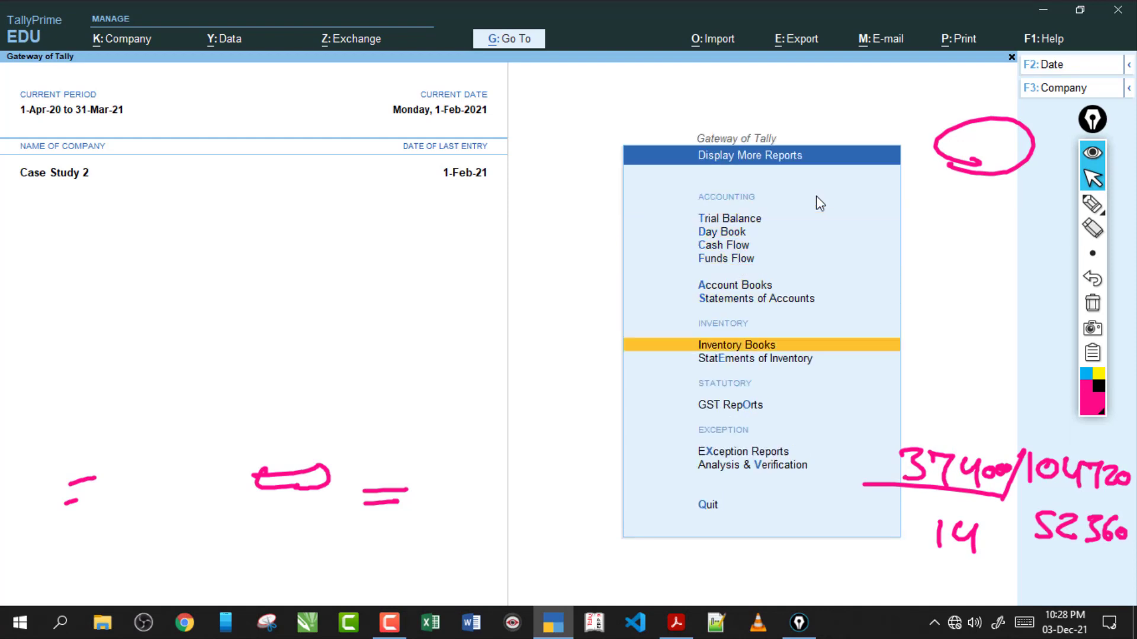
key("Down")
key("Down")
key("Return")
key("Down")
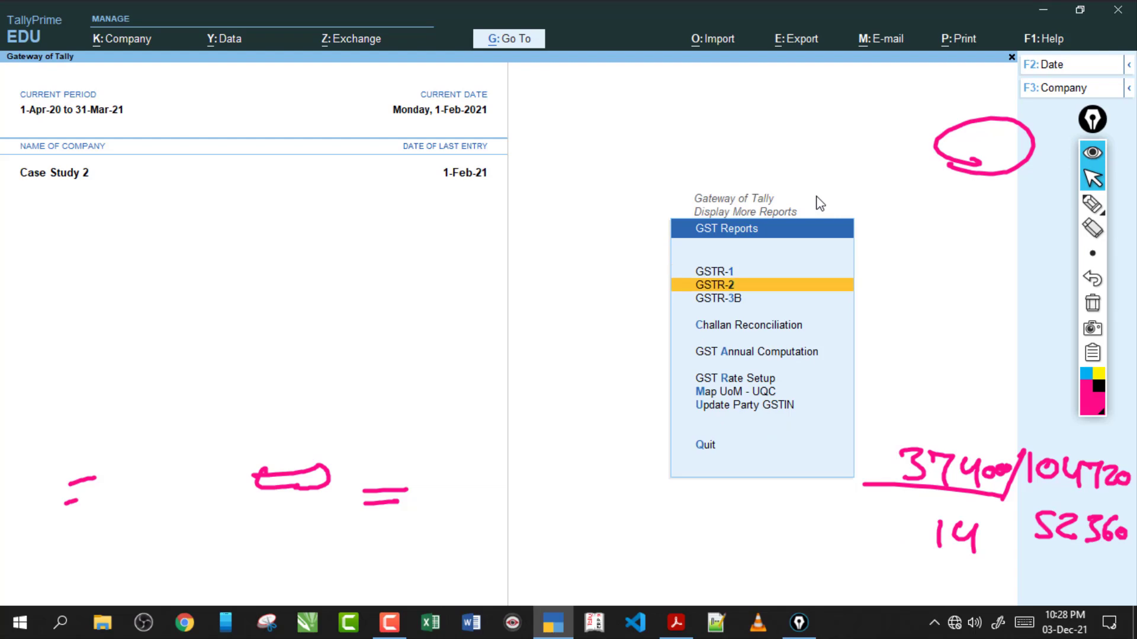
key("Return")
Set the GSTR-2 report period to the single day 1-Feb-21
key("F2")
type("1-2")
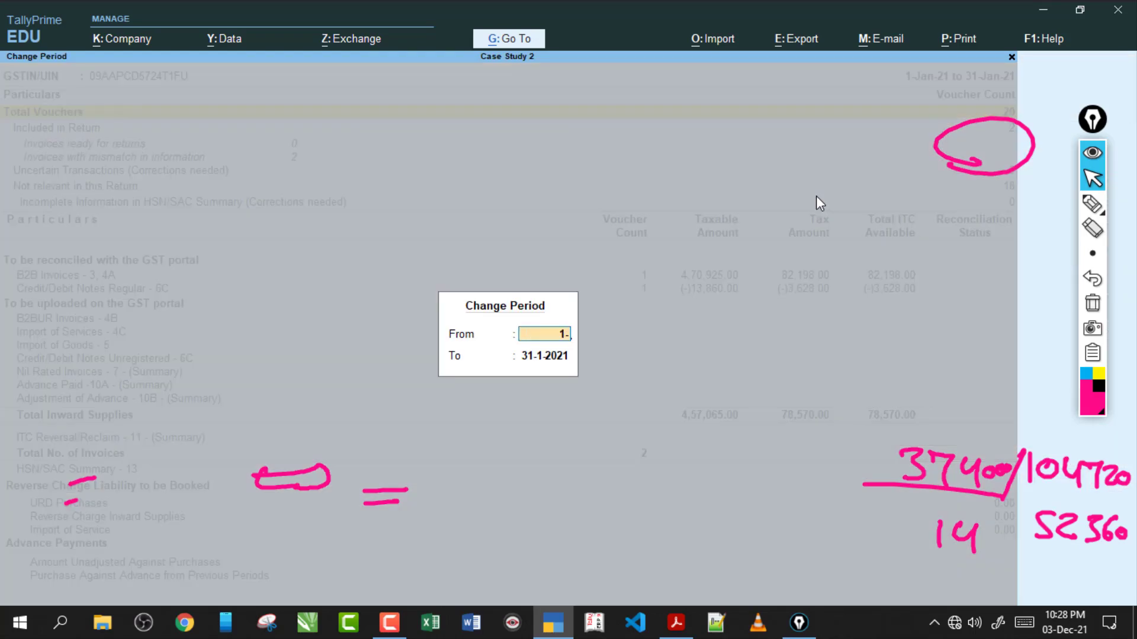
key("Return")
type("1-Feb-2")
key("Return")
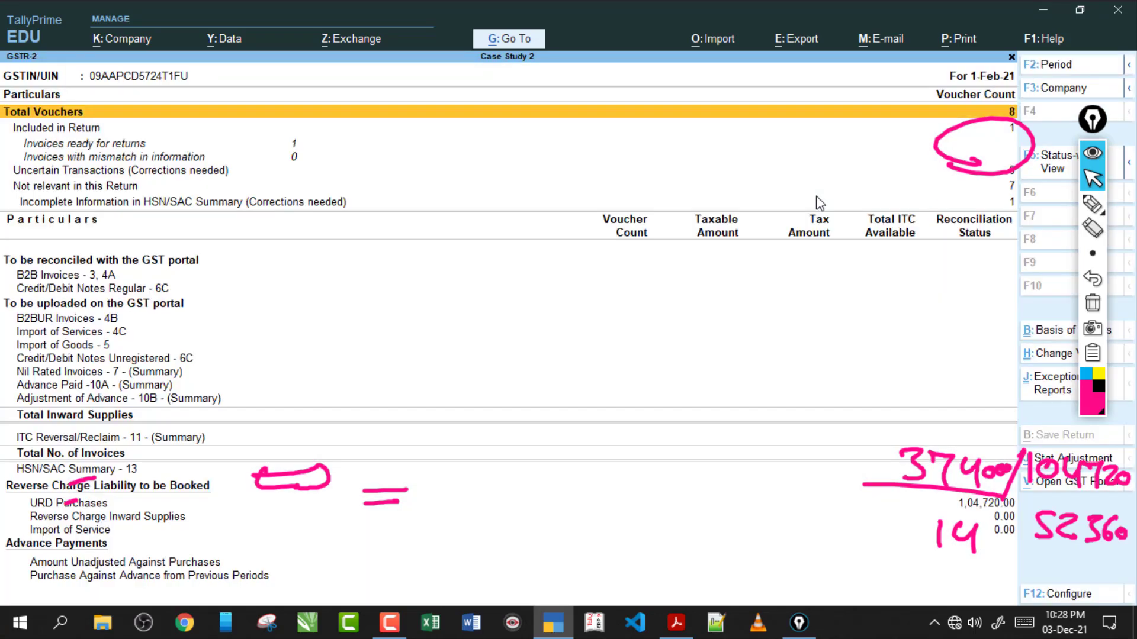
left_click_drag(1092, 128, 1099, 106)
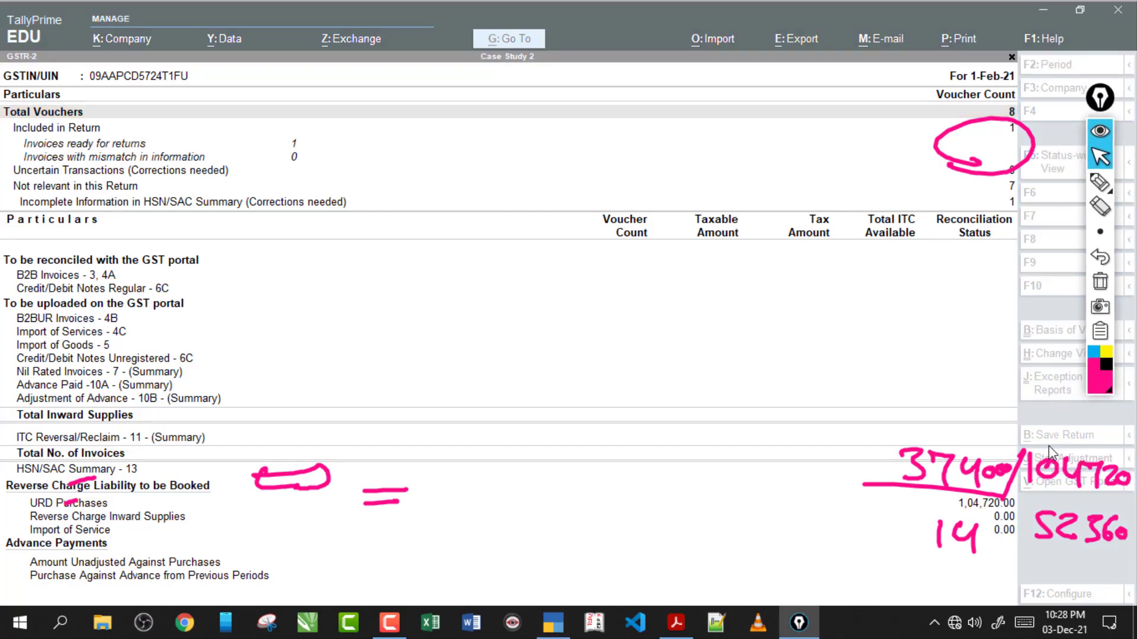
left_click(950, 374)
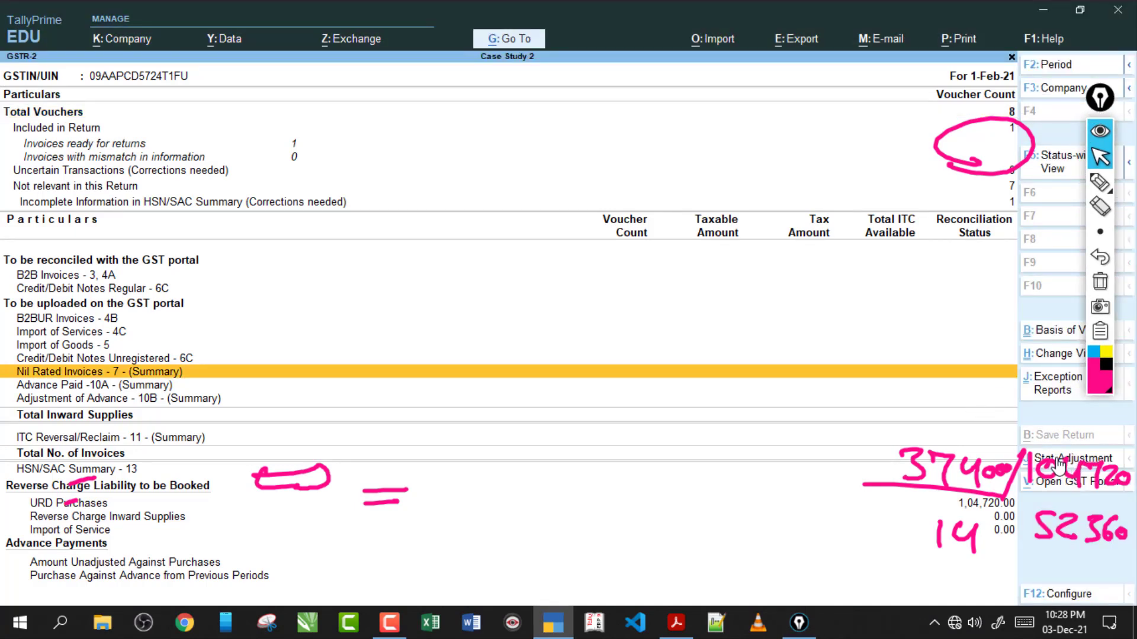
left_click(1060, 466)
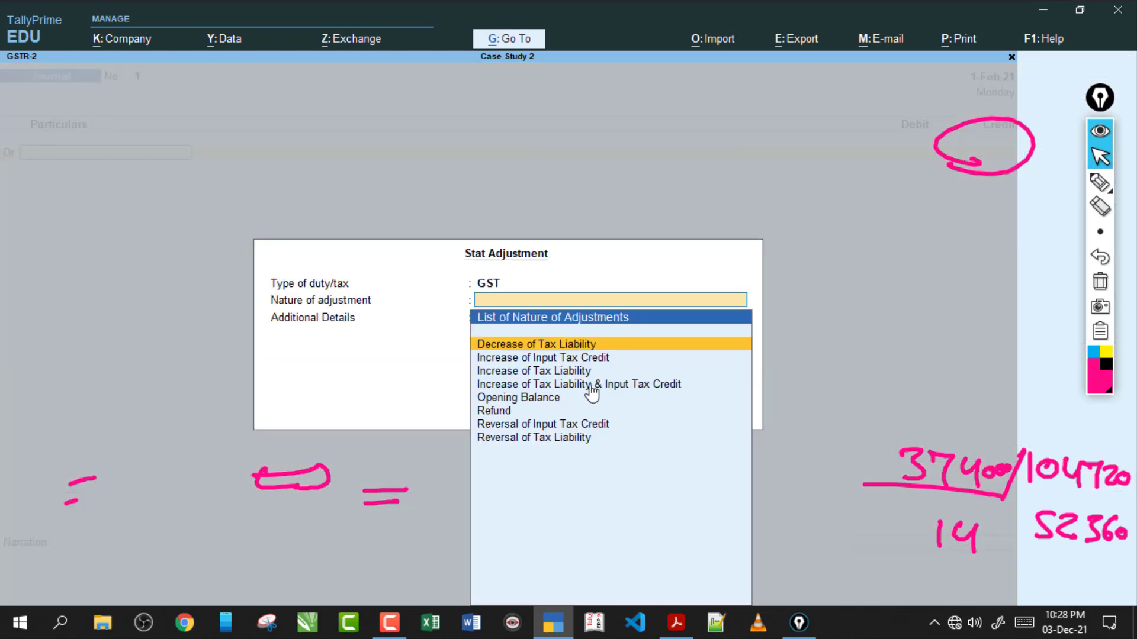
key("Down")
key("Down")
key("Down")
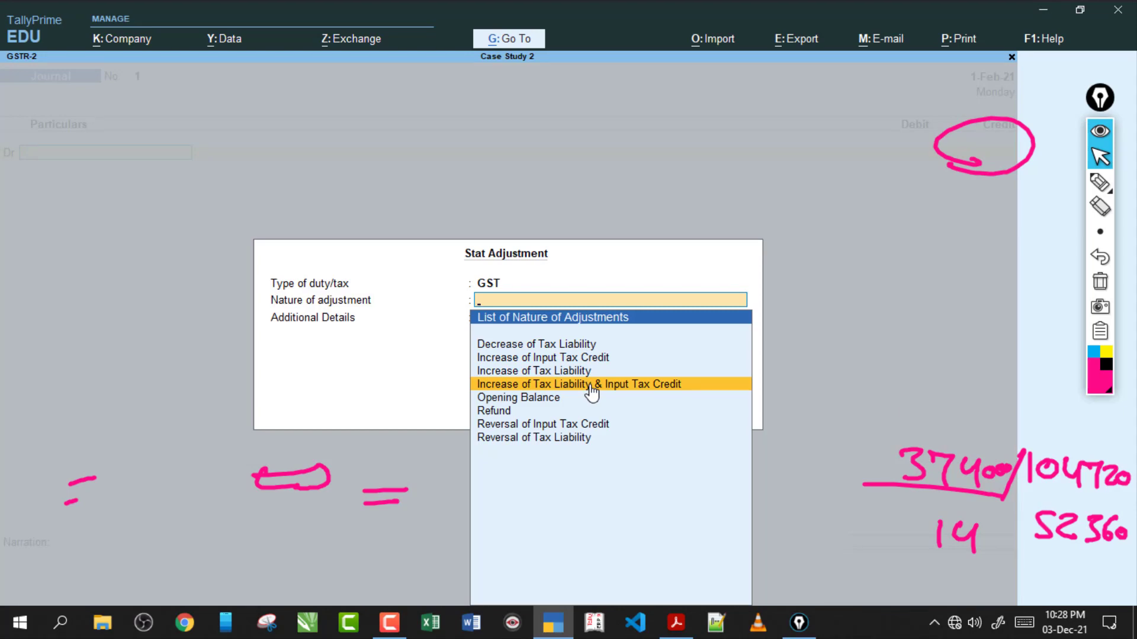
key("Escape")
key("Escape")
key("Escape")
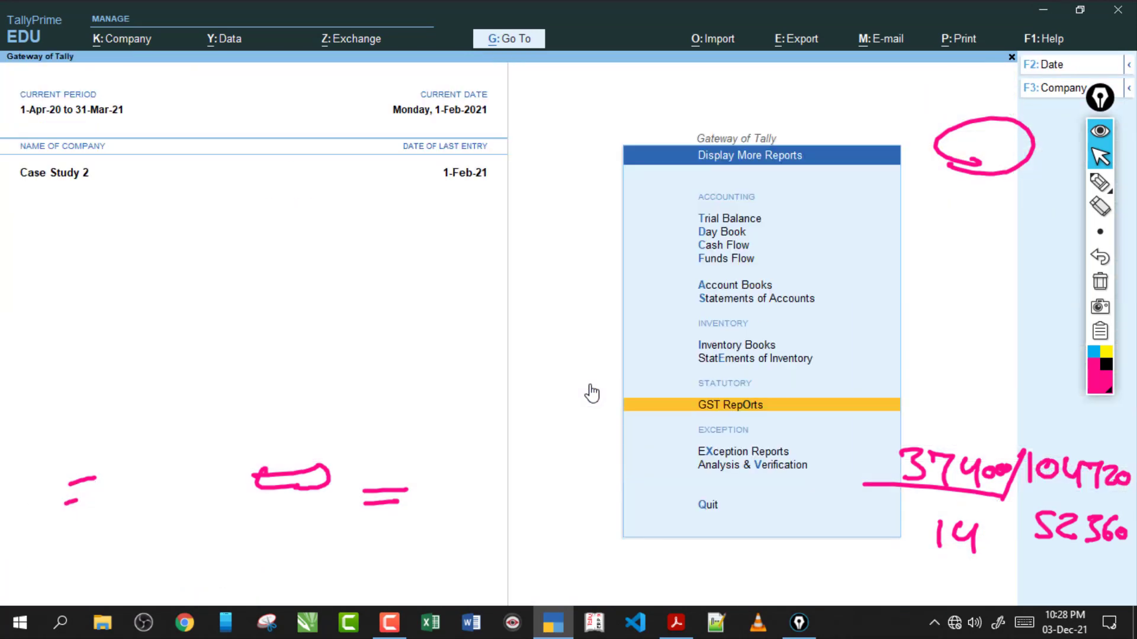
Return to the Gateway of Tally and open a new journal voucher
key("Escape")
key("Escape")
key("Down")
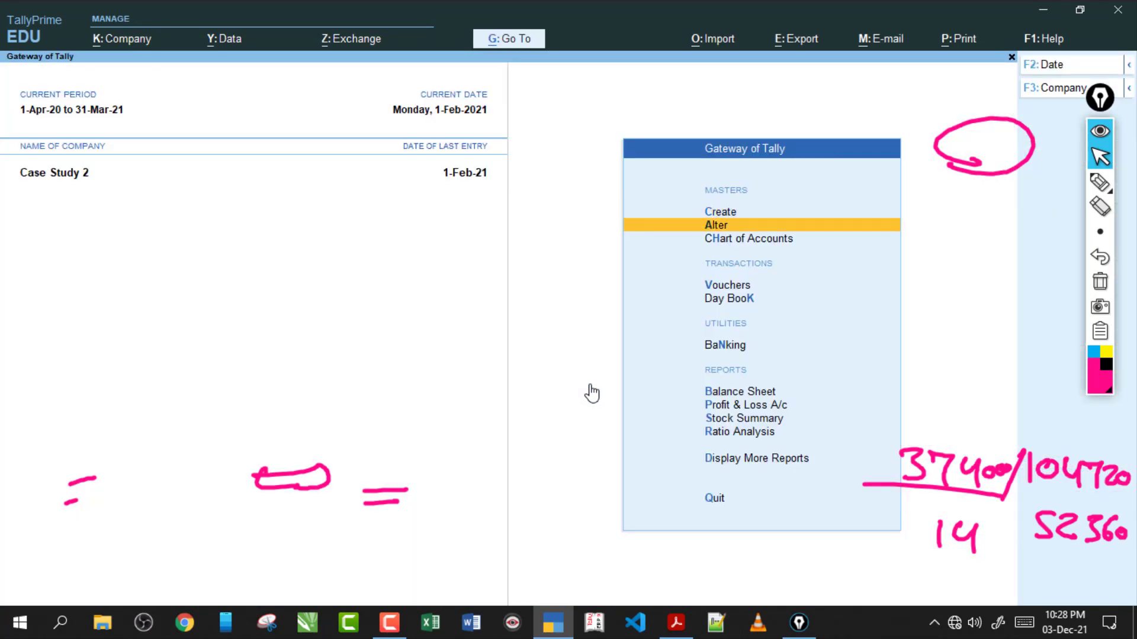
key("Down")
key("Down")
key("Return")
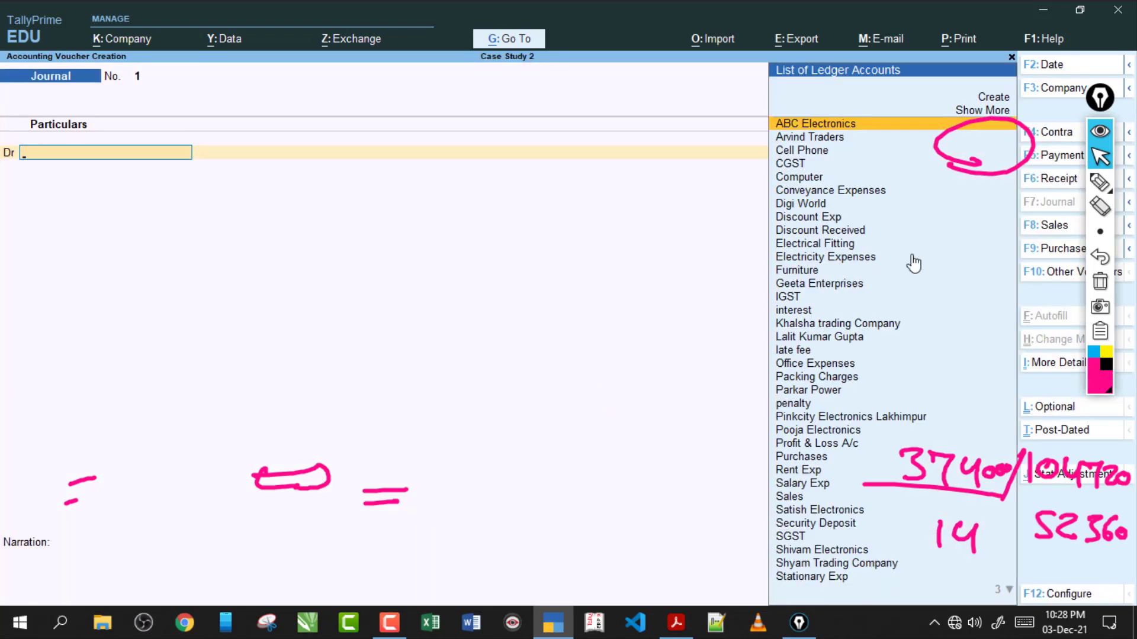
left_click(1102, 104)
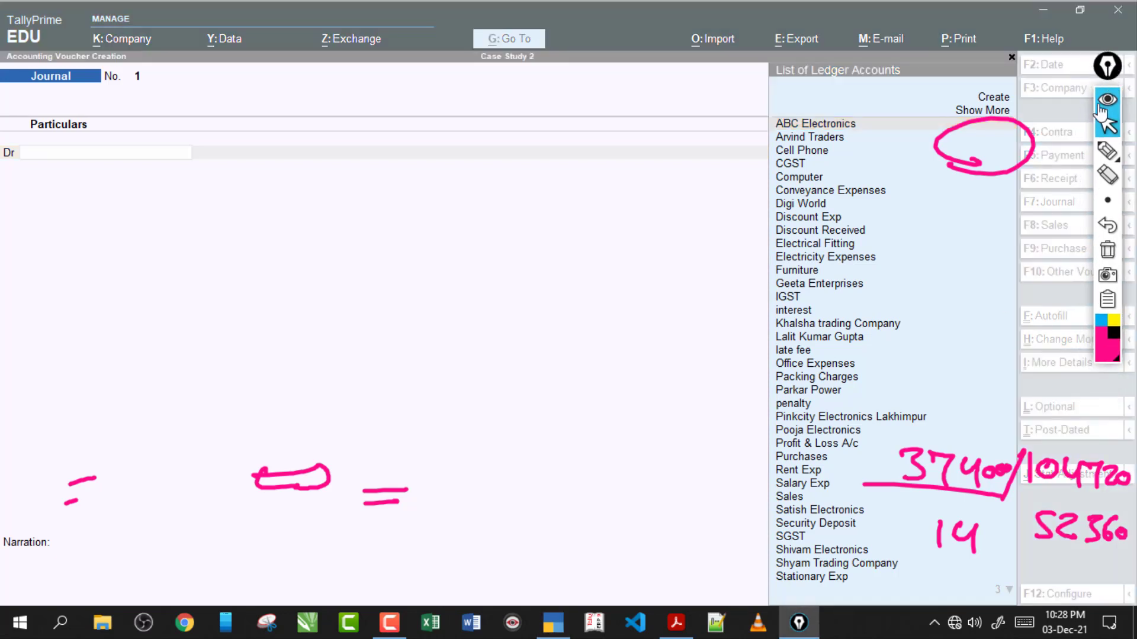
left_click(627, 419)
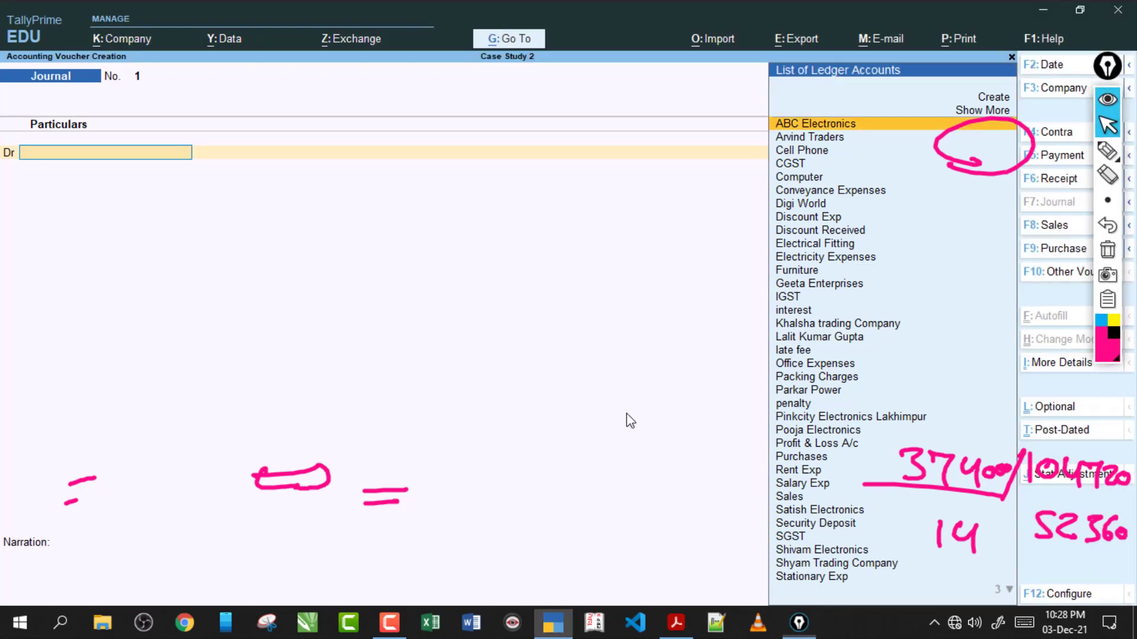
Start a GST stat adjustment on the journal voucher with Increase of Tax Liability as the nature of adjustment
left_click(1064, 477)
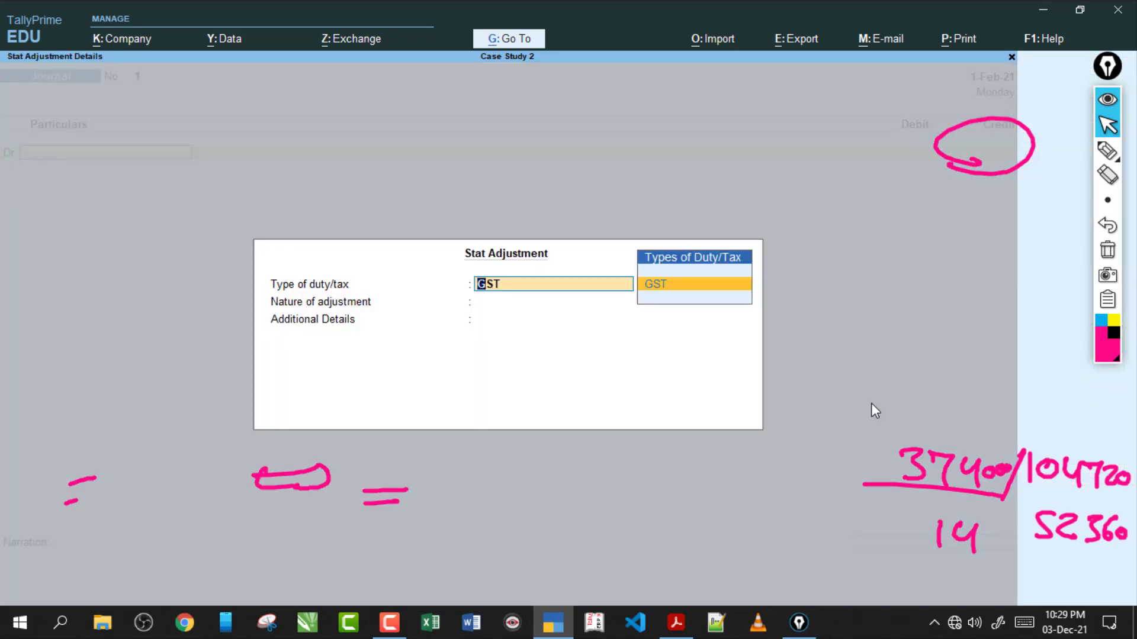
key("Return")
key("Down")
key("Down")
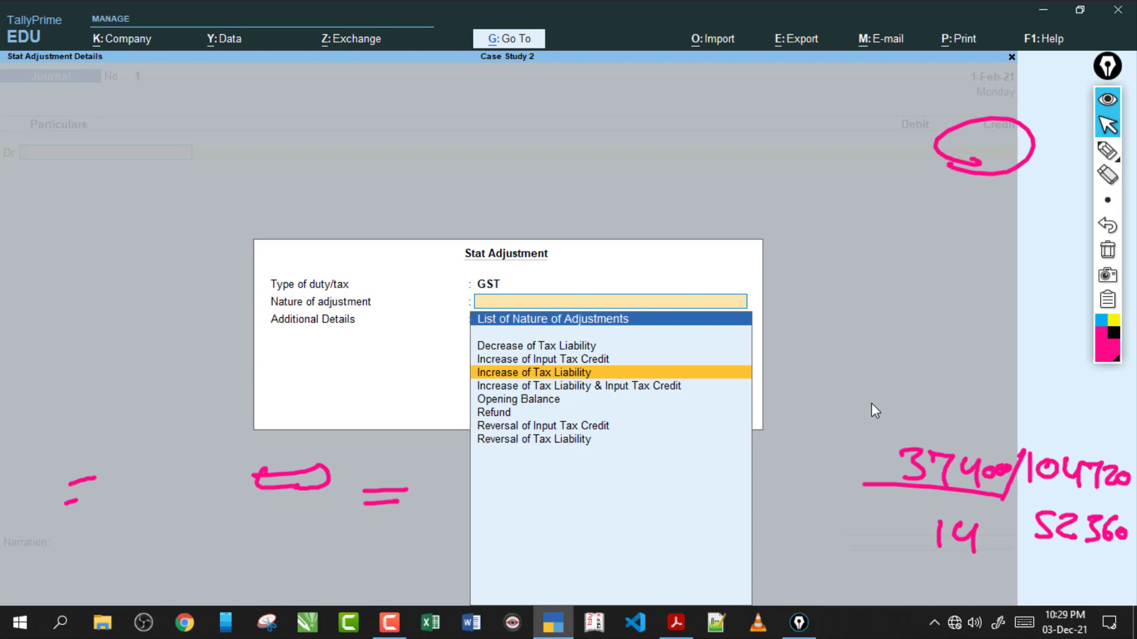
key("Up")
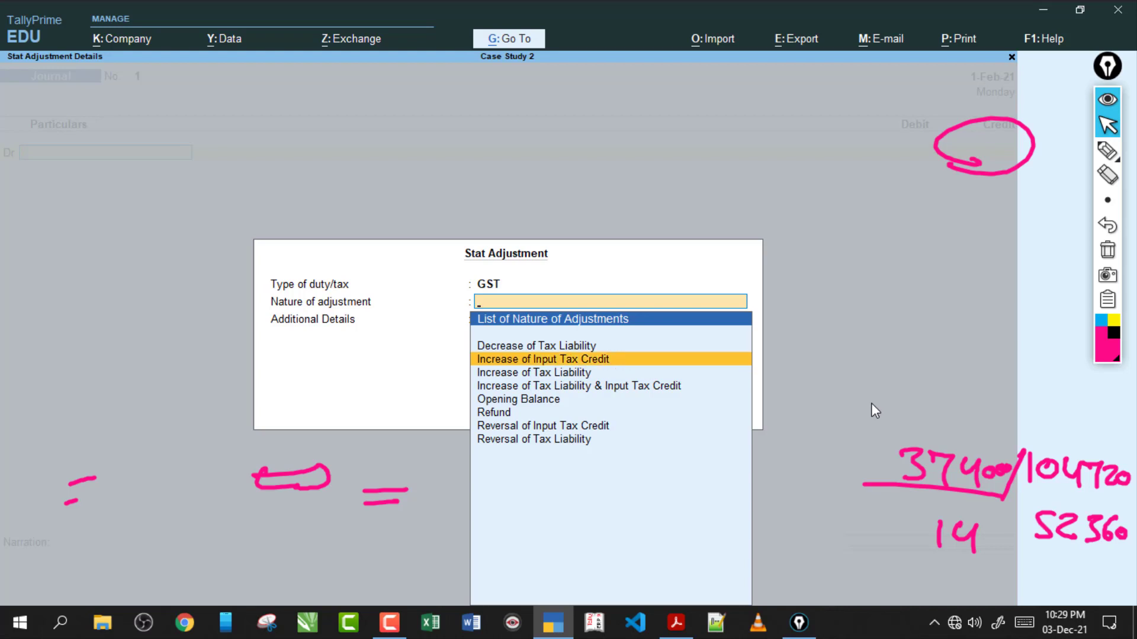
key("Up")
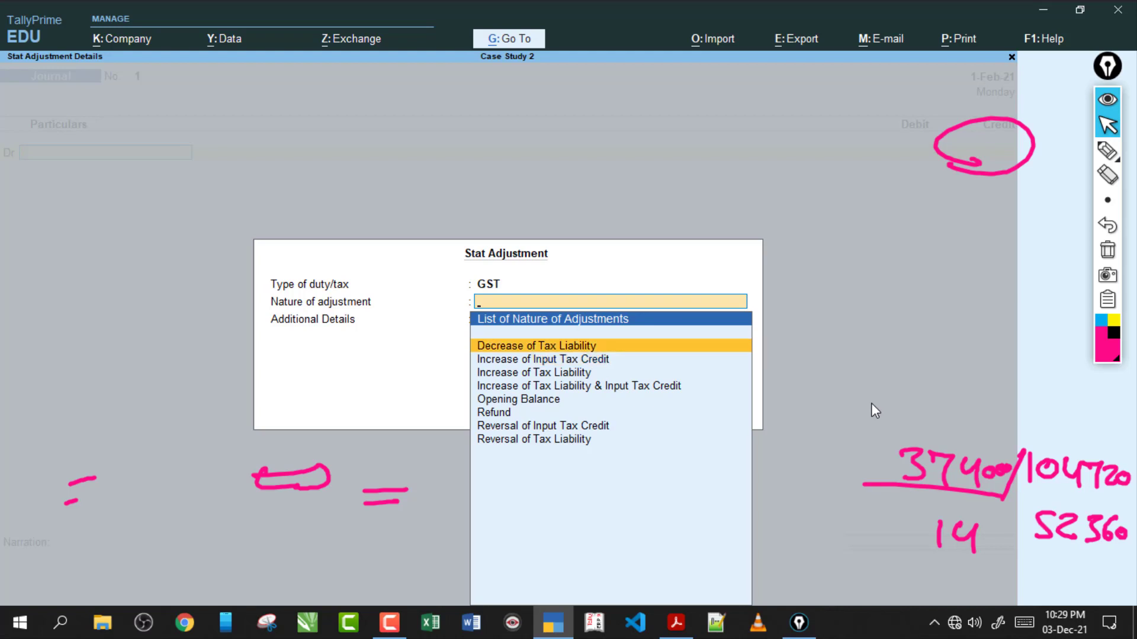
key("Down")
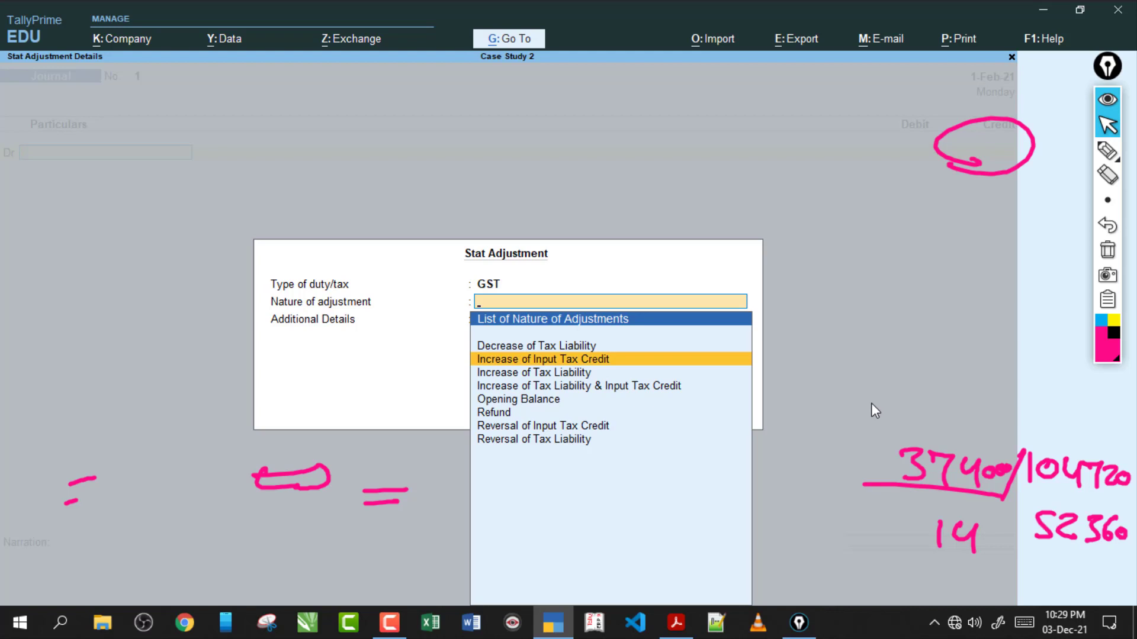
key("Down")
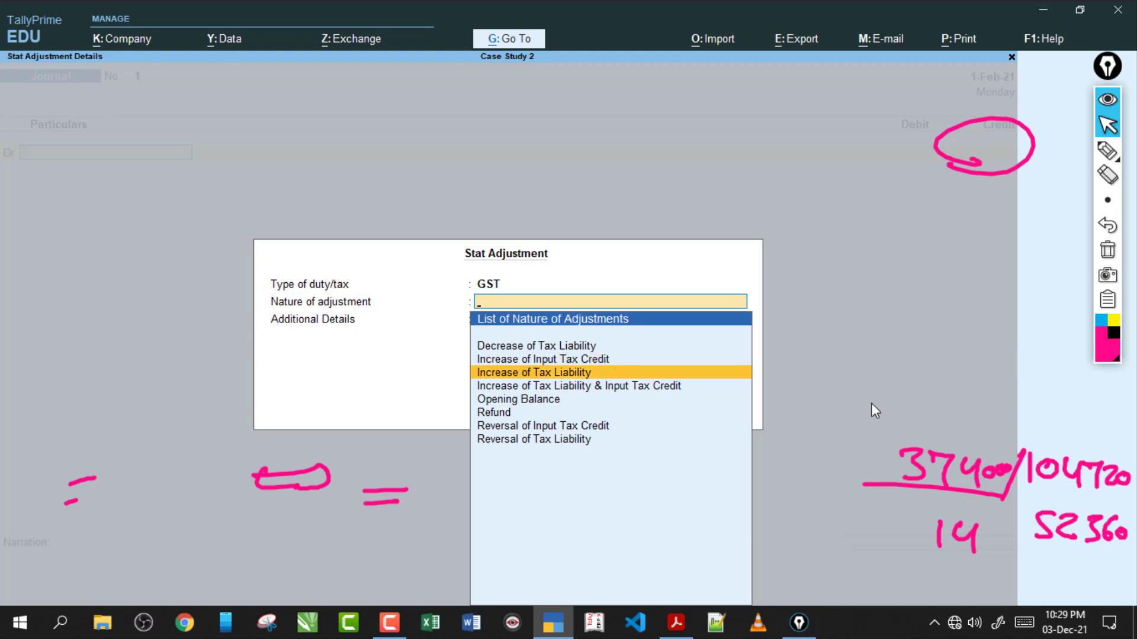
key("Down")
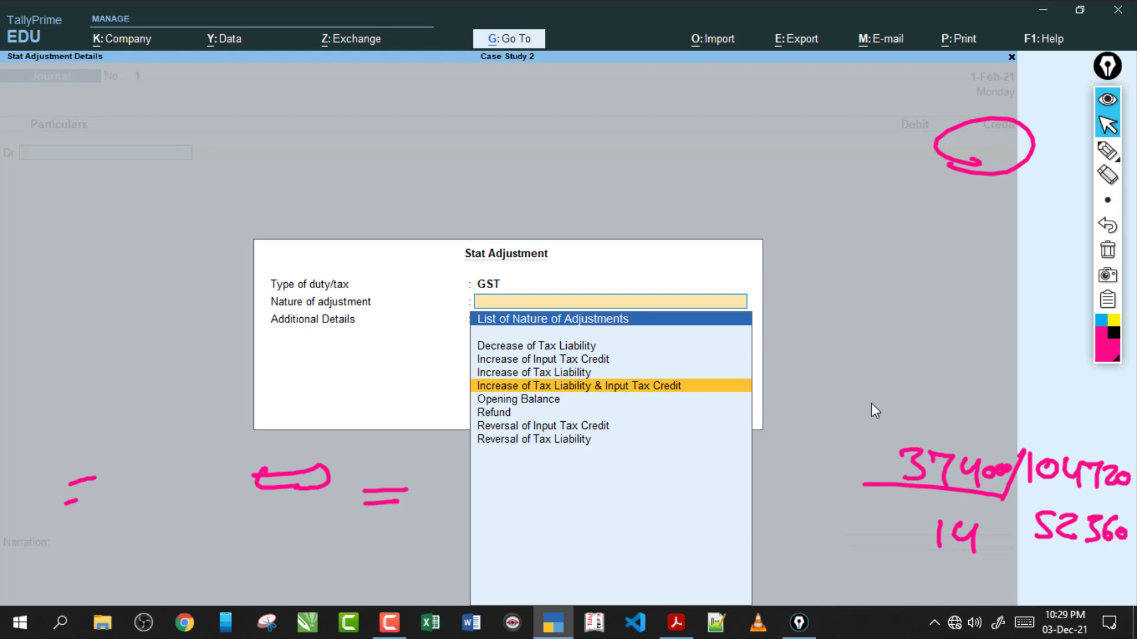
key("Up")
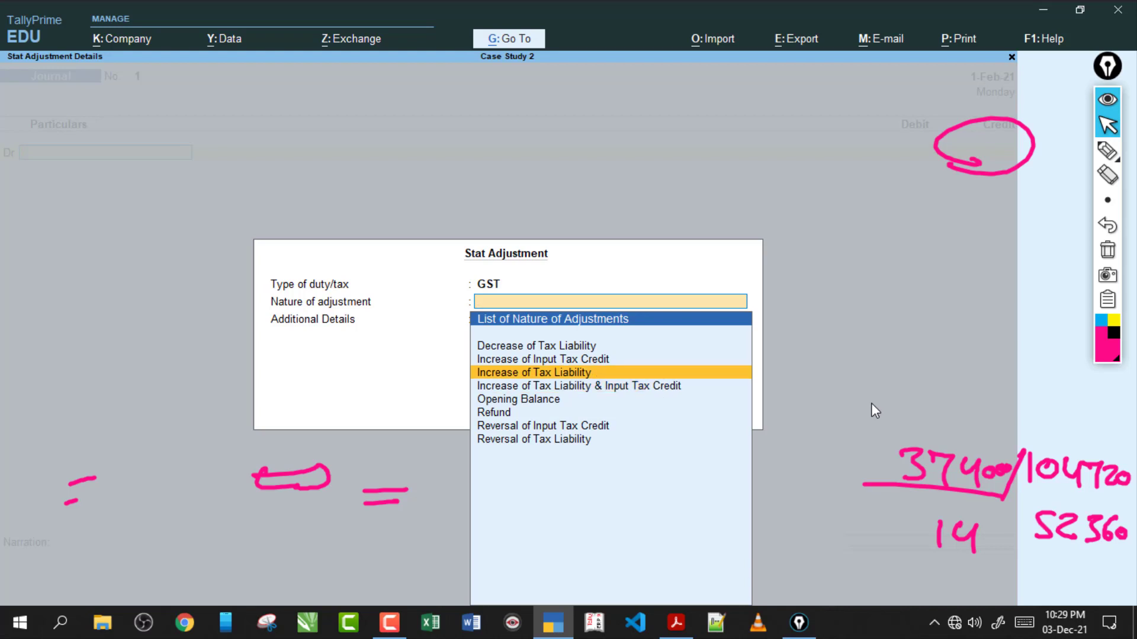
key("Return")
Set the stat adjustment's additional details to Purchase from Unregistered dealer and accept the adjustment details
key("Down")
key("Down")
key("Down")
key("Down")
key("Down")
key("Down")
key("Down")
key("Down")
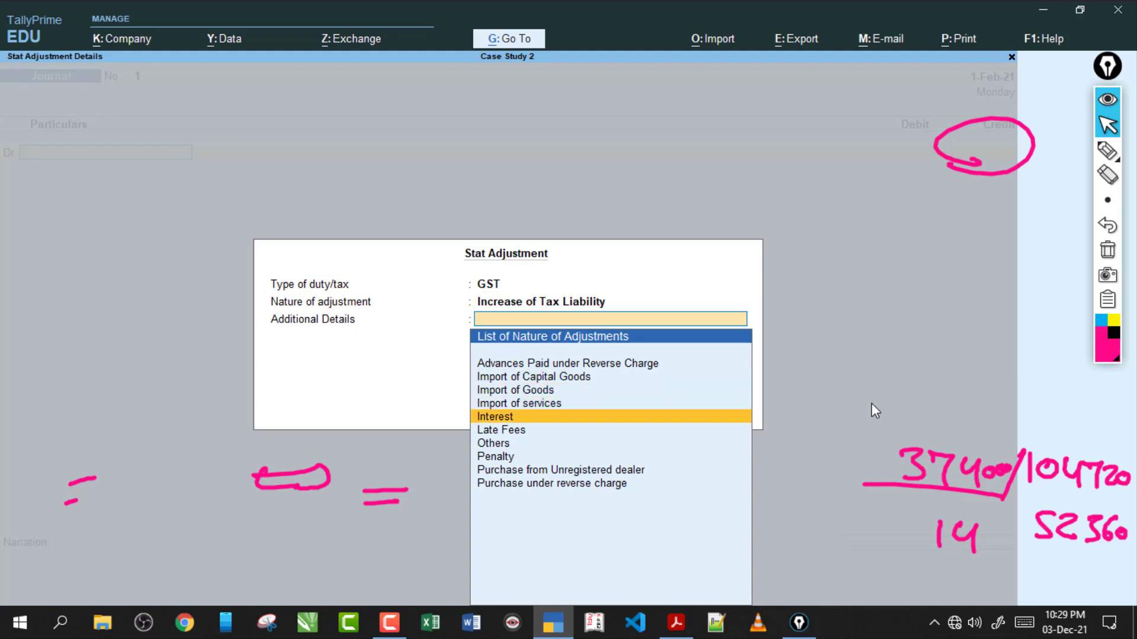
key("Return")
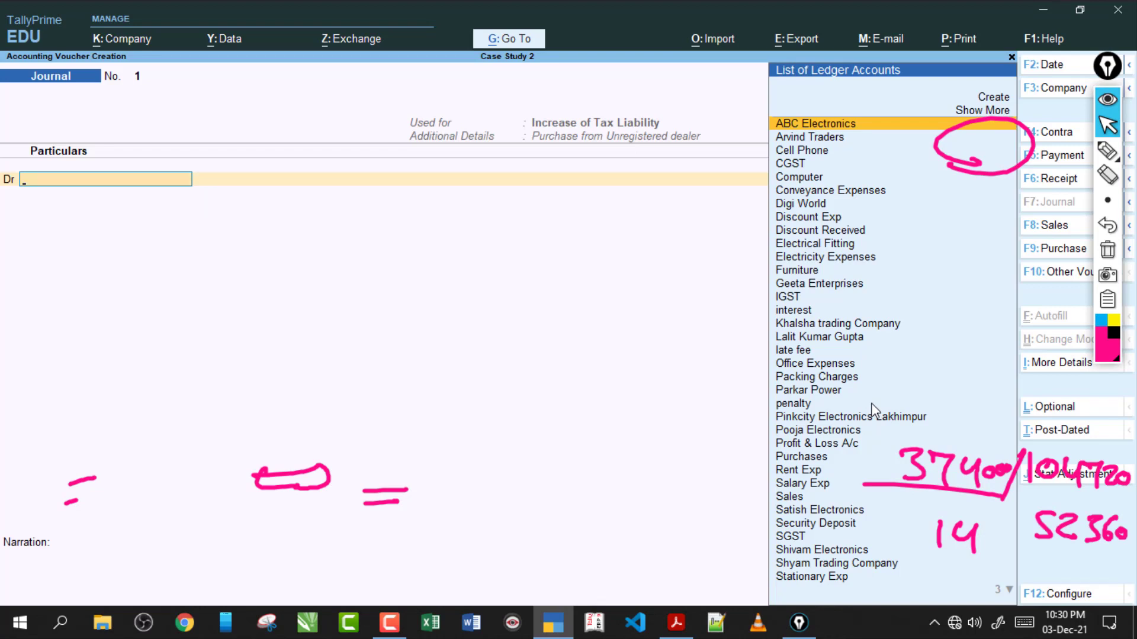
Create a new ledger named Tax on Rev under the Current Assets group for the debit line
key("alt+c")
type("Tax on")
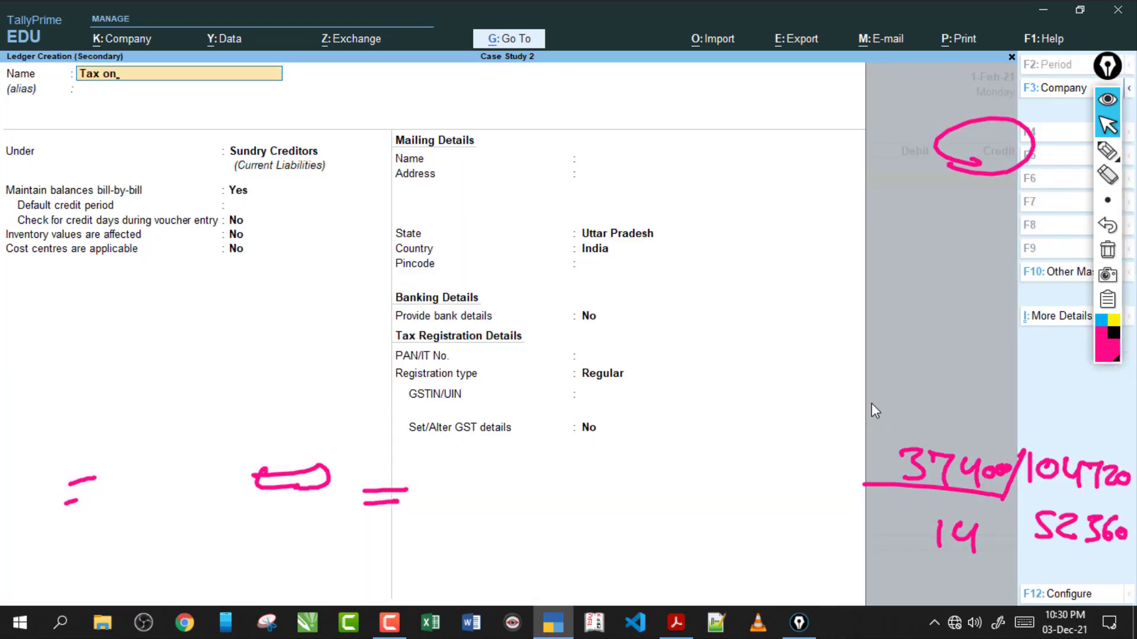
type(" Rev")
key("Return")
key("Return")
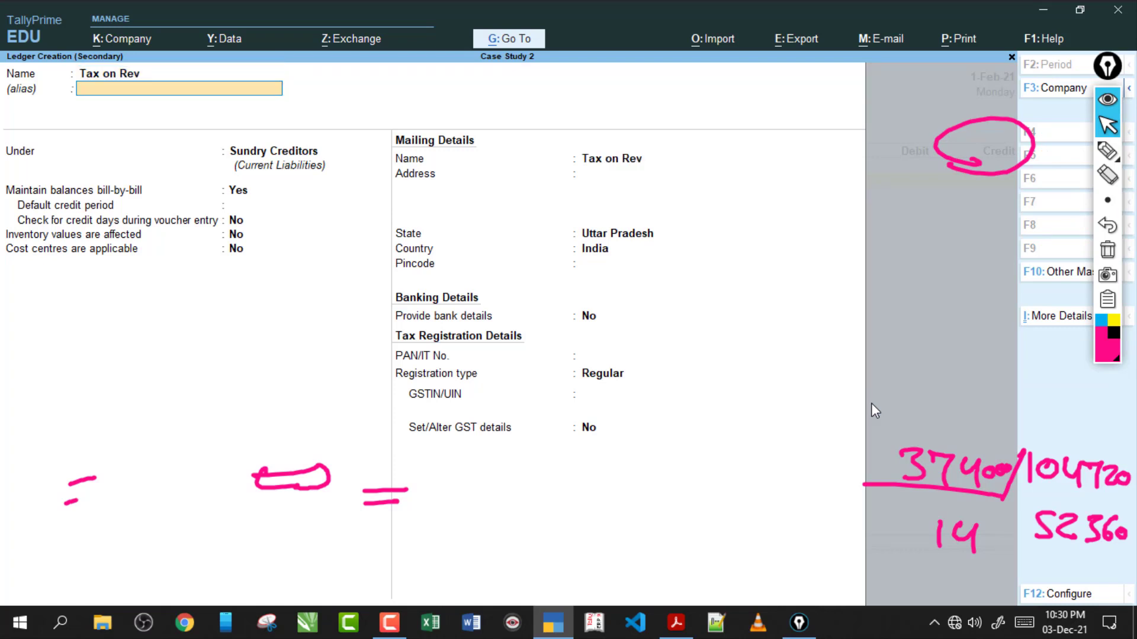
type("Cu")
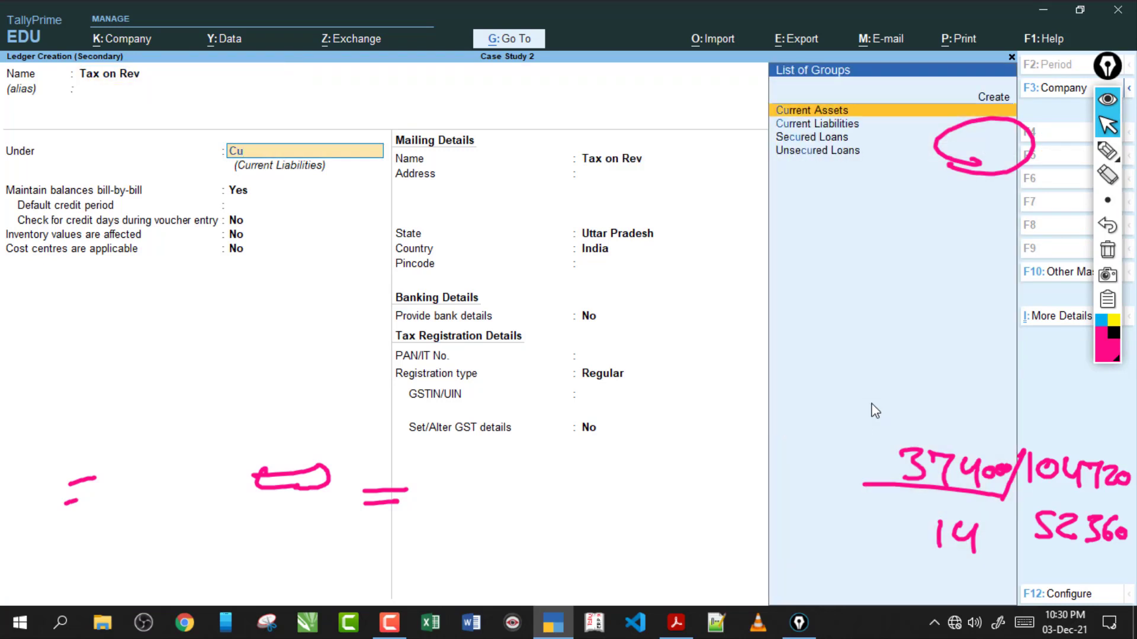
key("Return")
Accept the remaining default details of the Tax on Rev ledger and save it into the journal voucher
key("Return")
key("Return")
key("Return")
key("Return")
key("Return")
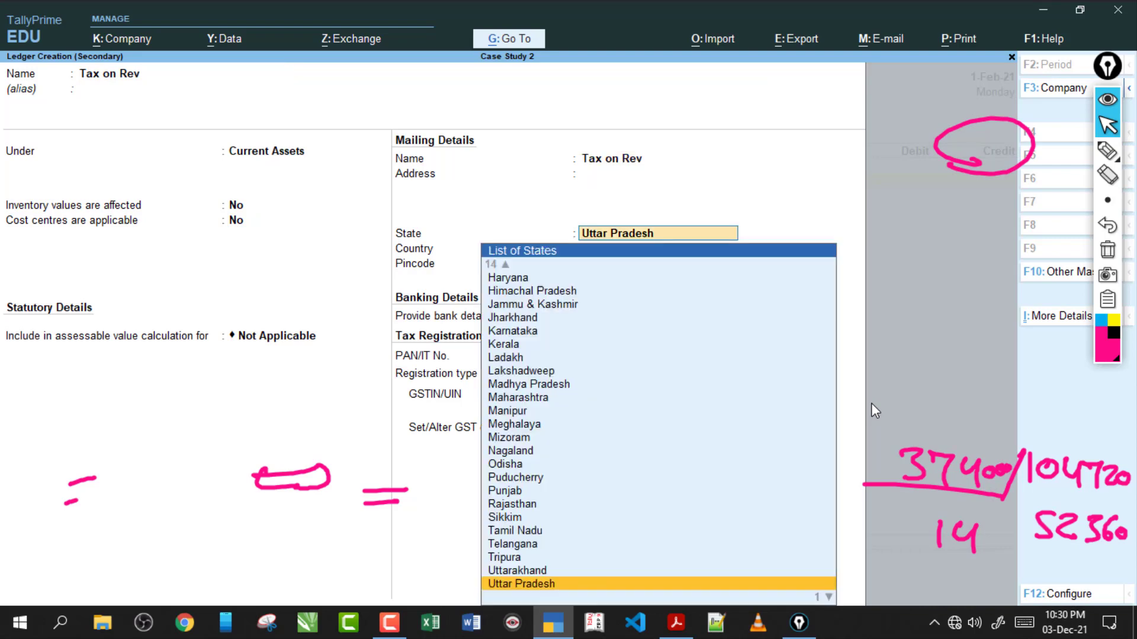
key("Return")
key("Return")
key("Return")
key("Return")
key("Return")
key("Return")
key("Return")
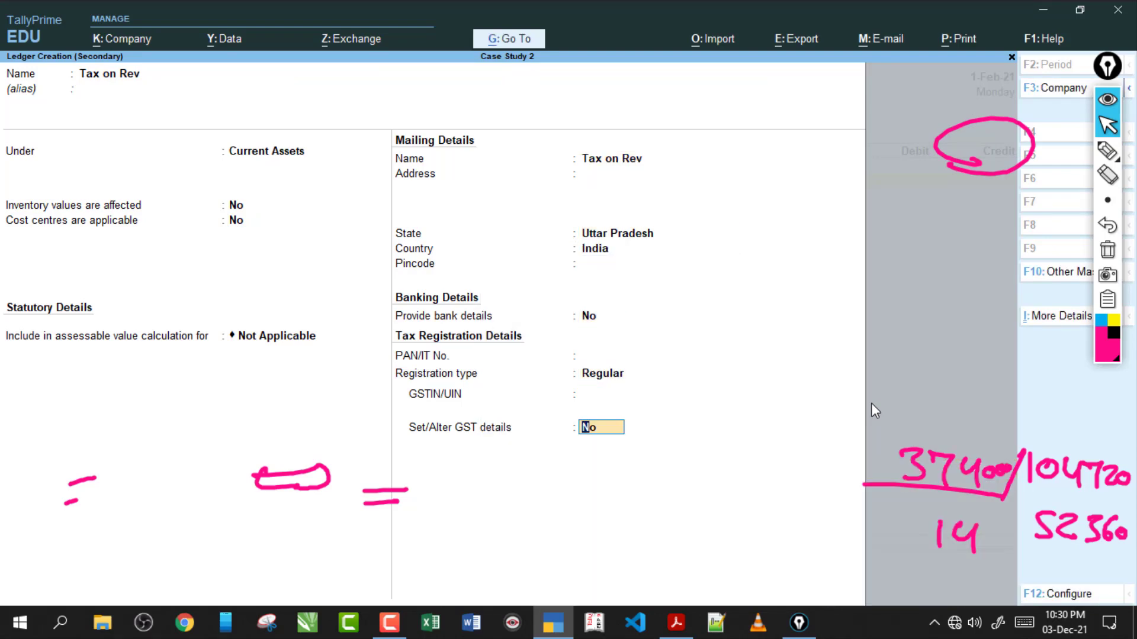
key("Return")
key("Return")
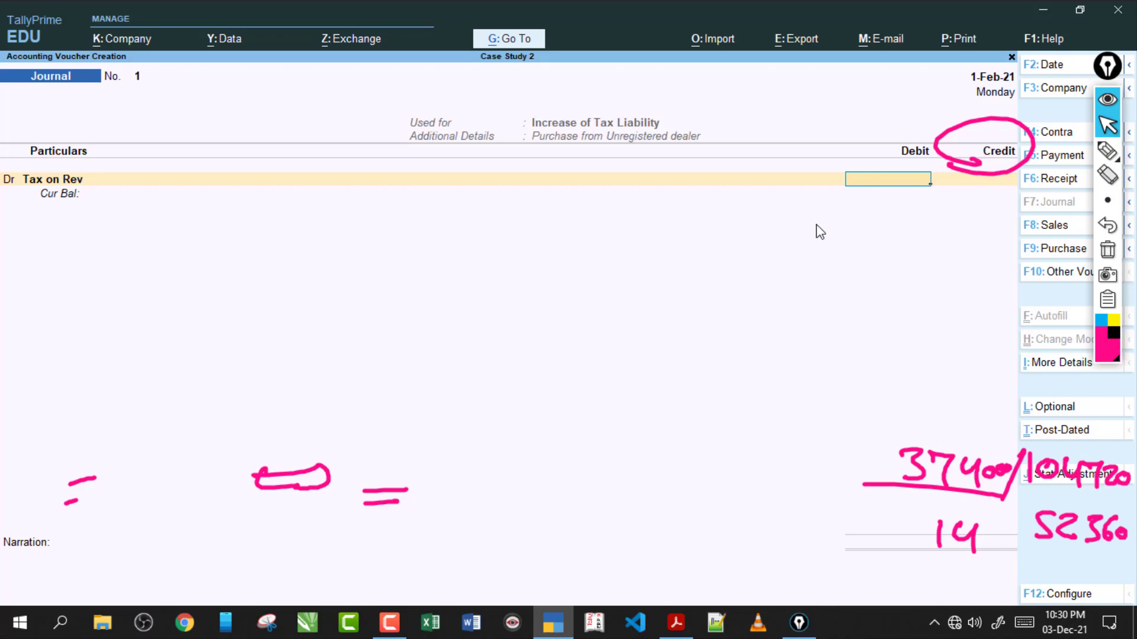
Debit Tax on Rev with 104720 and add a CGST credit line at 14% on a taxable value of 374000
type("104720")
key("Return")
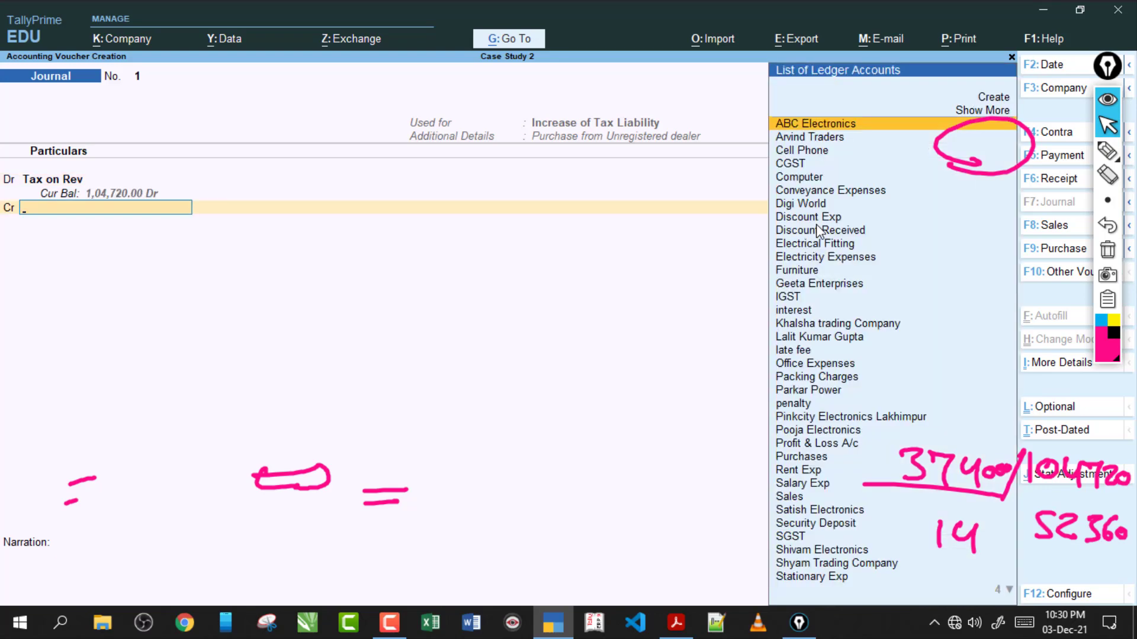
type("C")
key("Down")
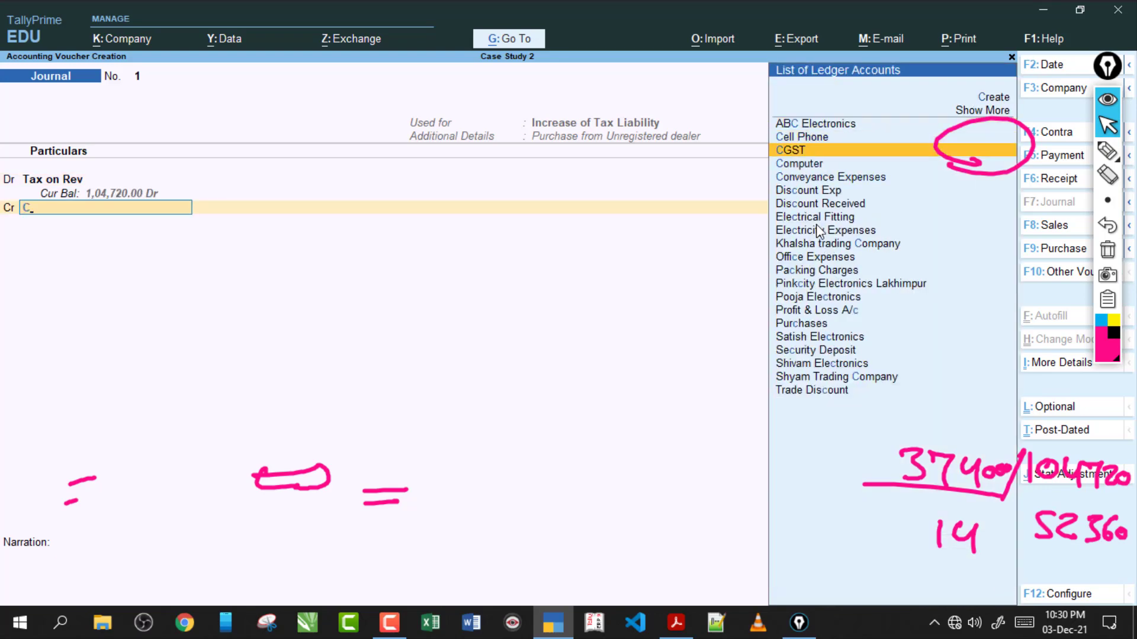
key("Return")
type("14")
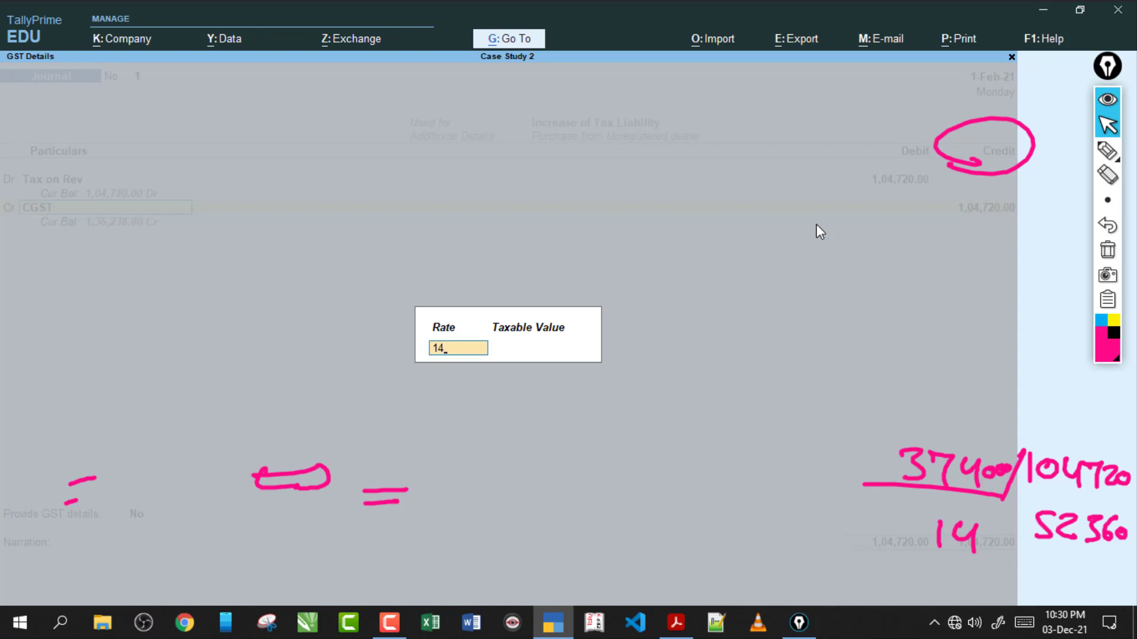
key("Return")
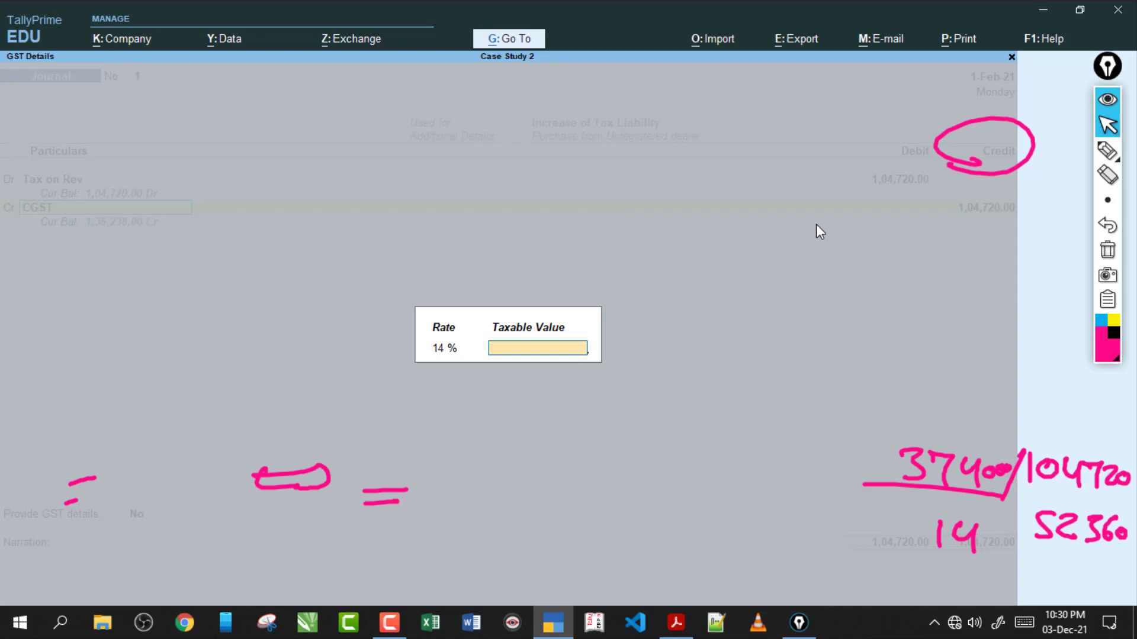
type("374000")
key("Return")
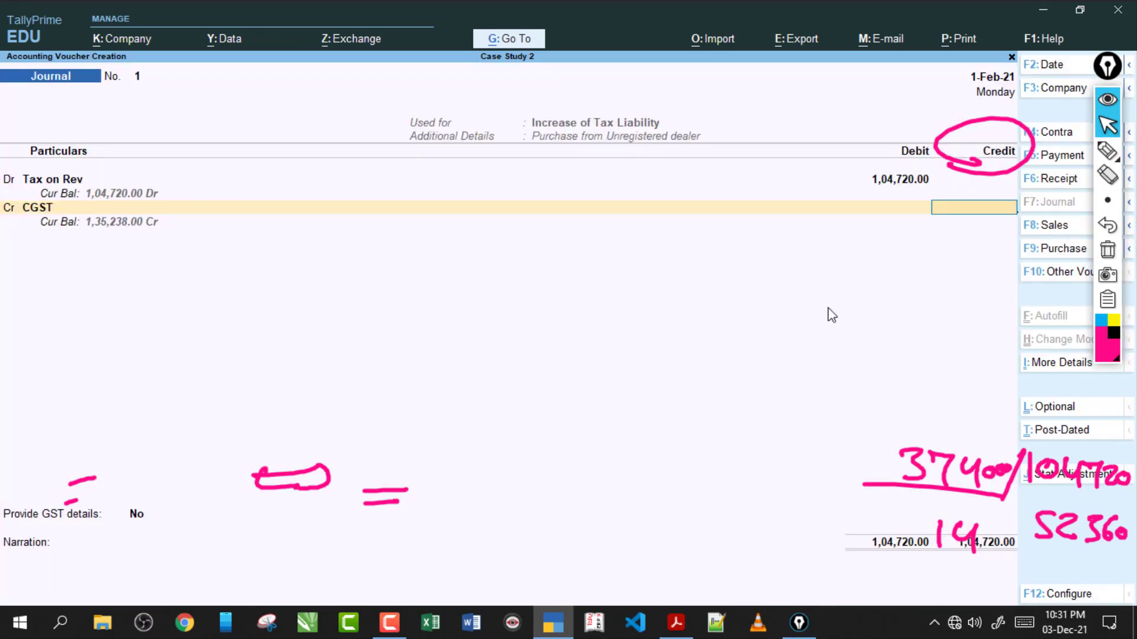
Set the CGST credit amount to 52360
type("52360")
key("Return")
key("Return")
Add an SGST credit line of 52,360 to the journal voucher
type("S")
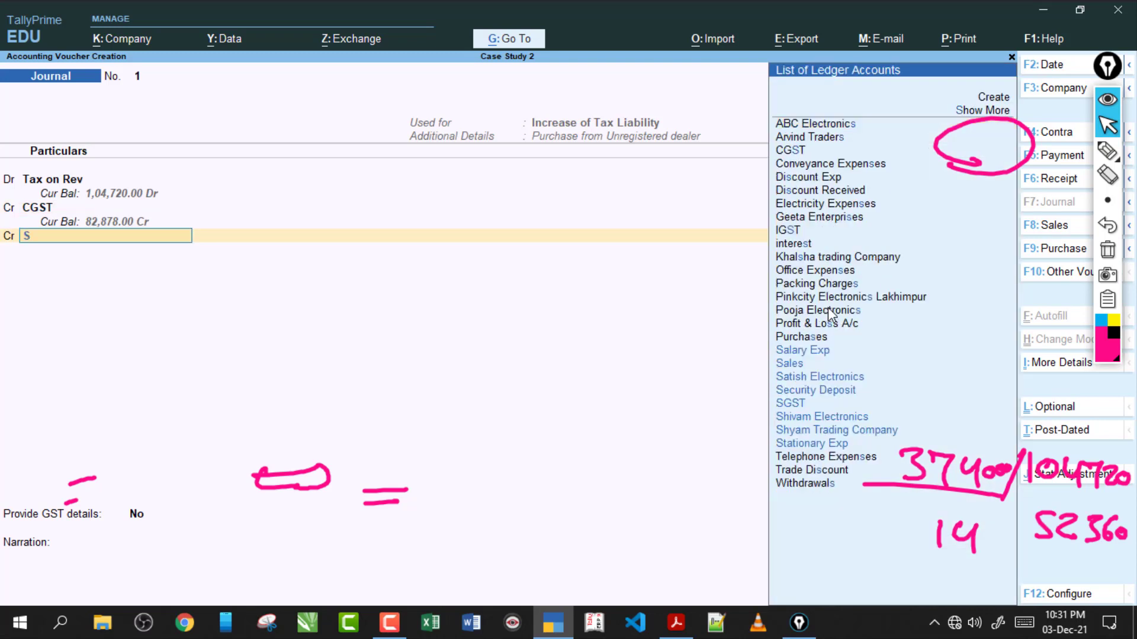
key("Down")
key("Down")
key("Down")
key("Down")
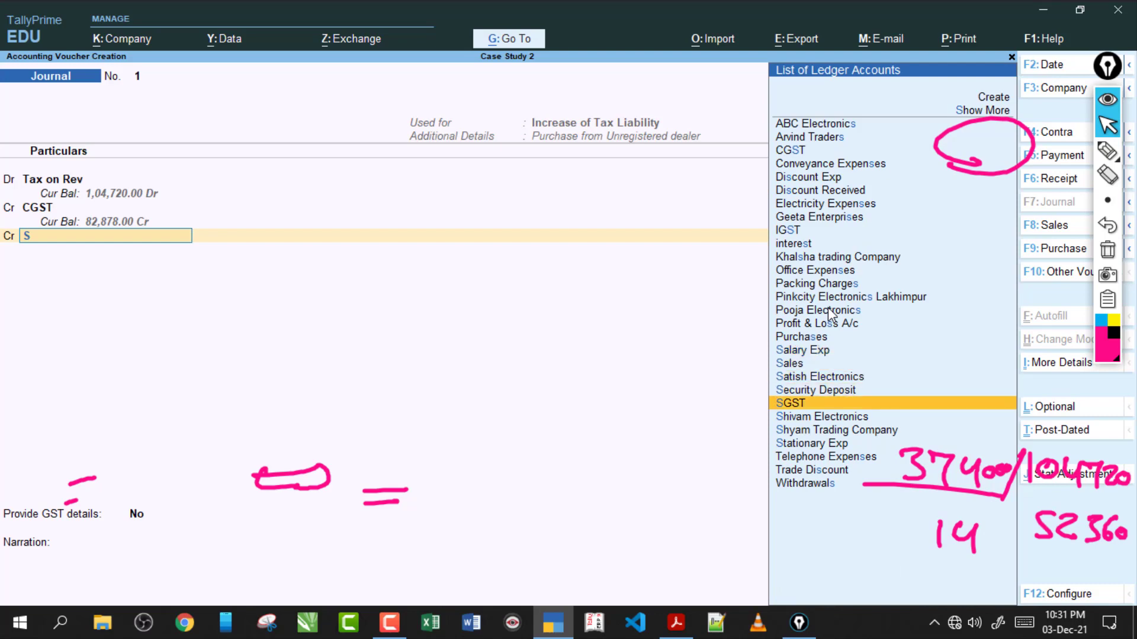
key("Return")
key("Return")
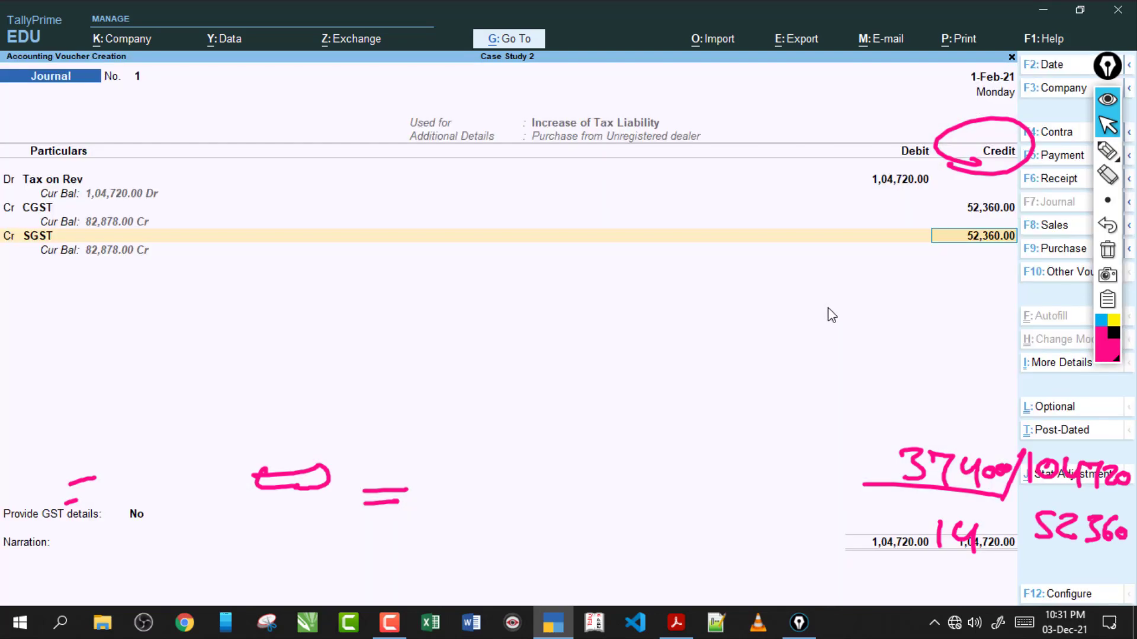
Save the tax liability journal voucher without providing GST details, and clear the pen marks from the screen
key("Return")
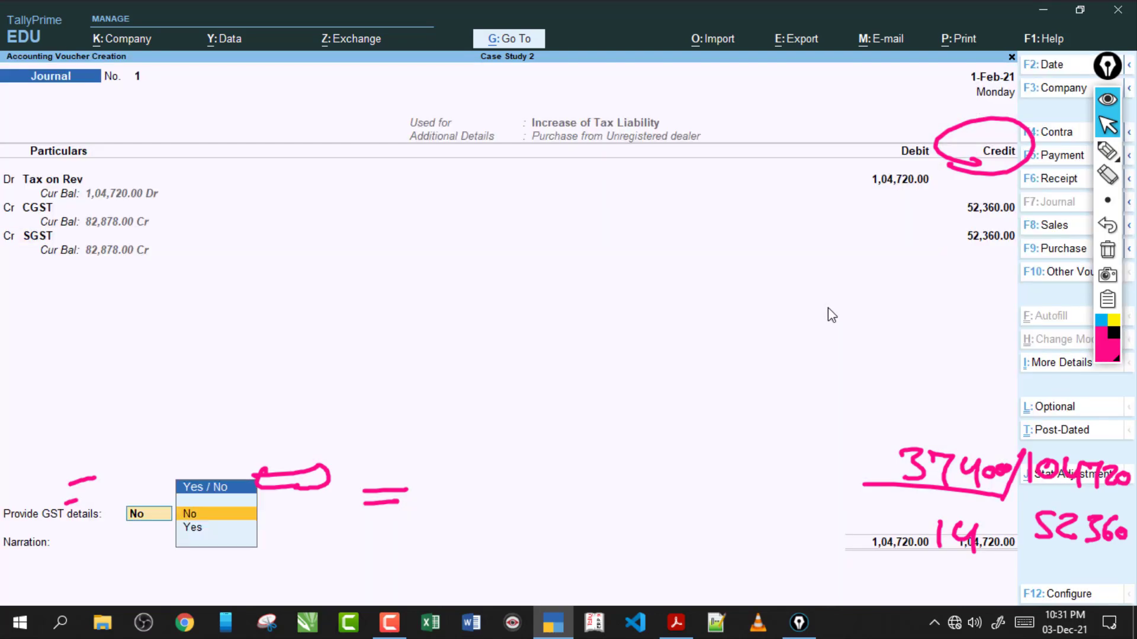
key("Return")
key("Return")
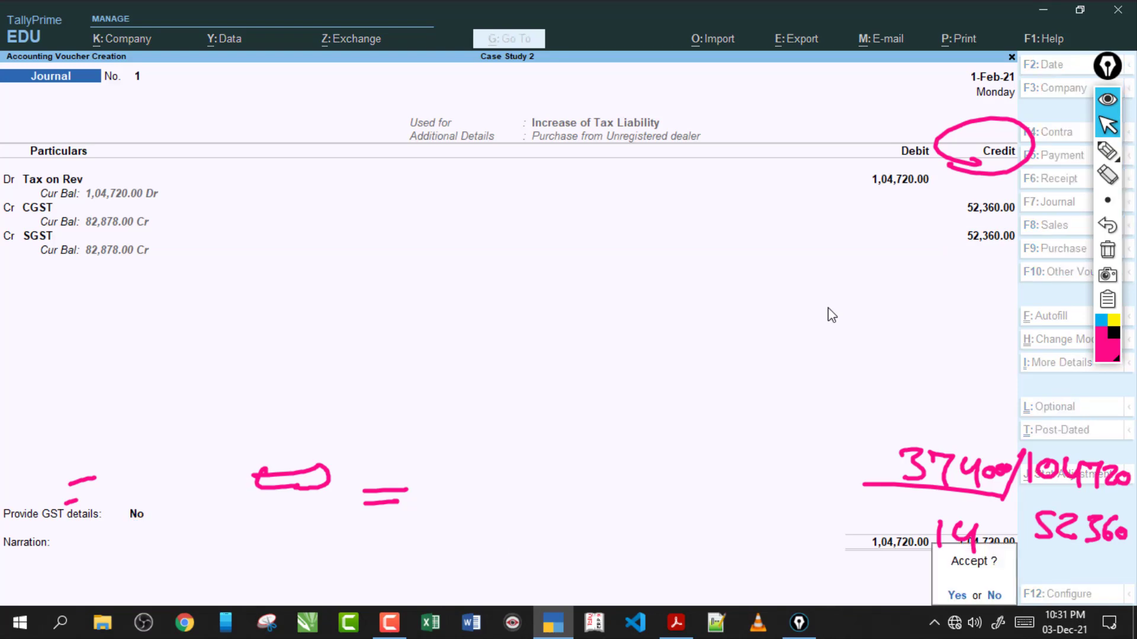
key("Return")
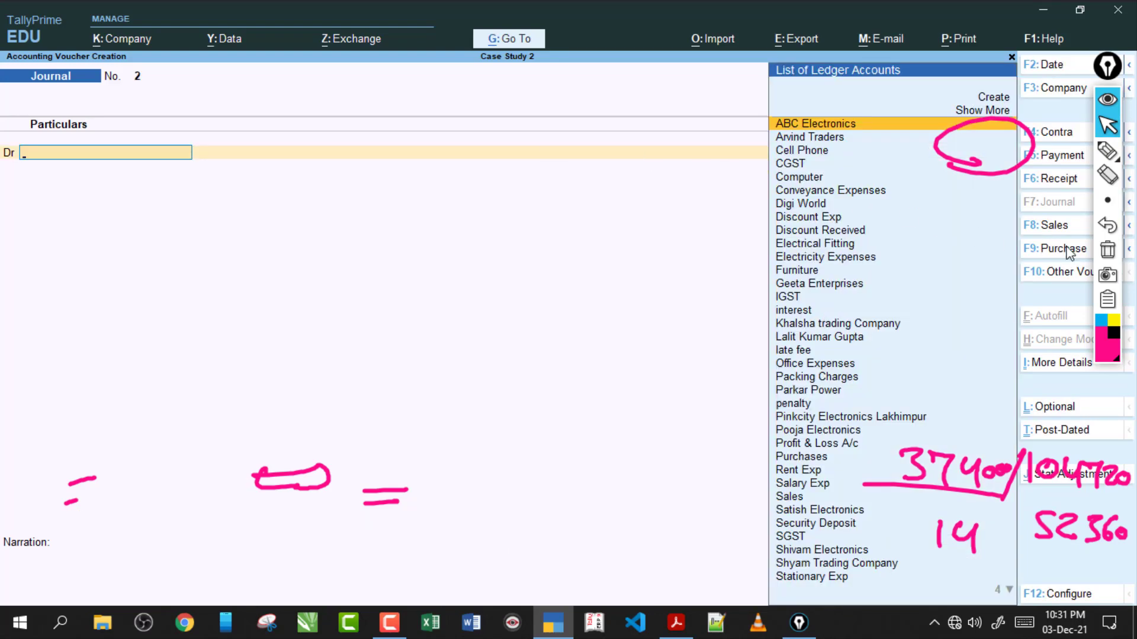
left_click(1108, 251)
mouse_move(1111, 149)
left_click(572, 109)
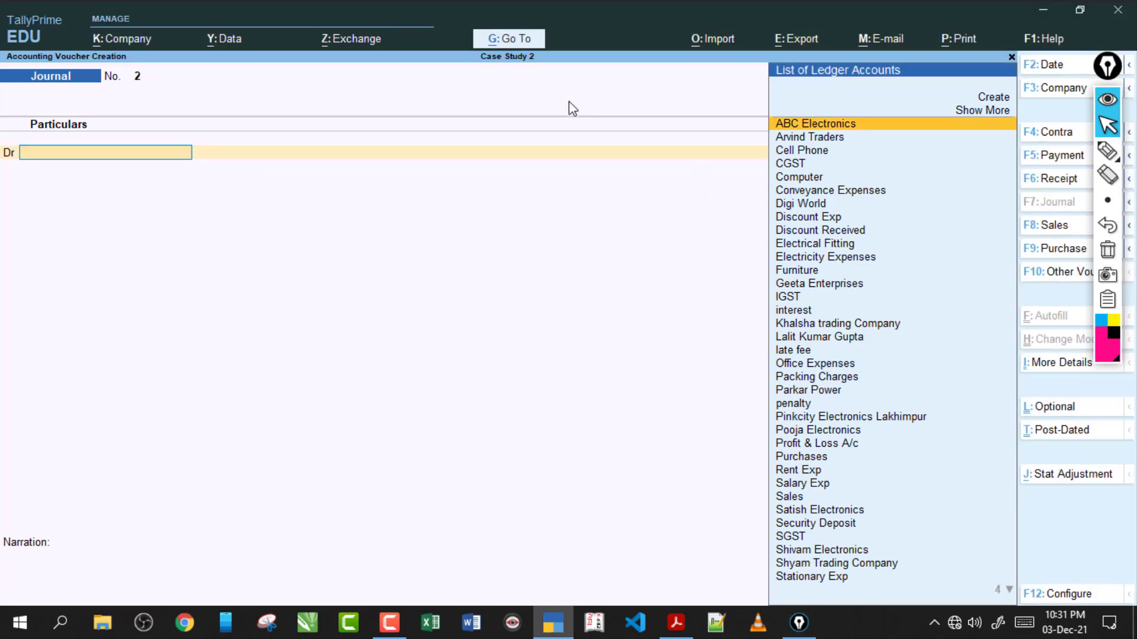
Switch to the case study PDF and copy the customer name Casco Electronics from entry 62
left_click(676, 623)
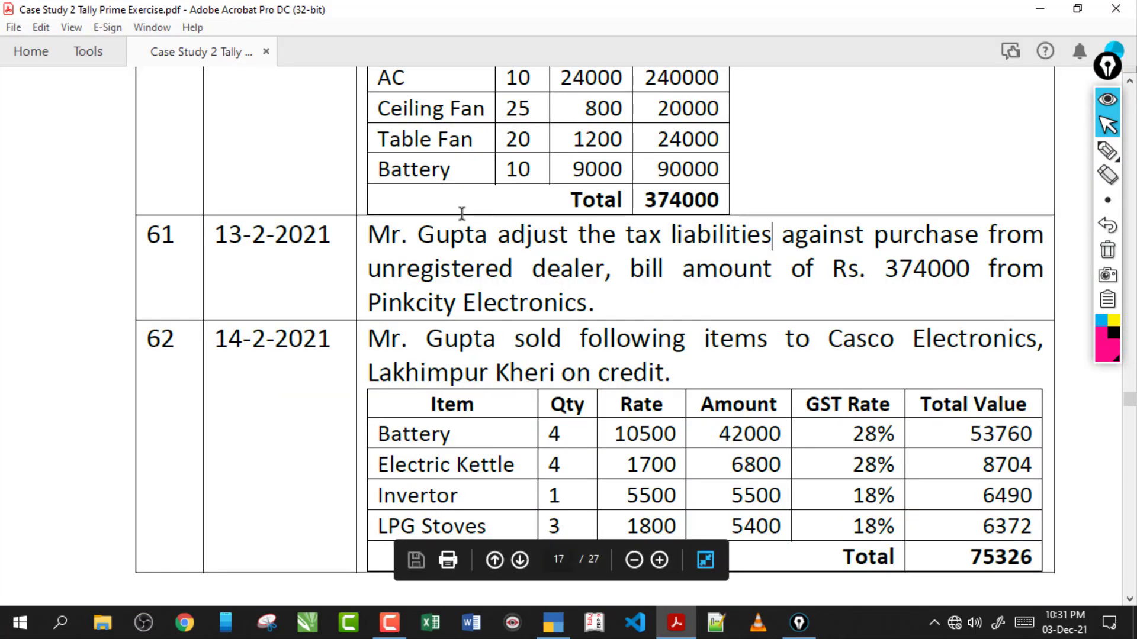
left_click_drag(436, 236, 586, 315)
left_click(538, 355)
scroll(539, 373, "down", 3)
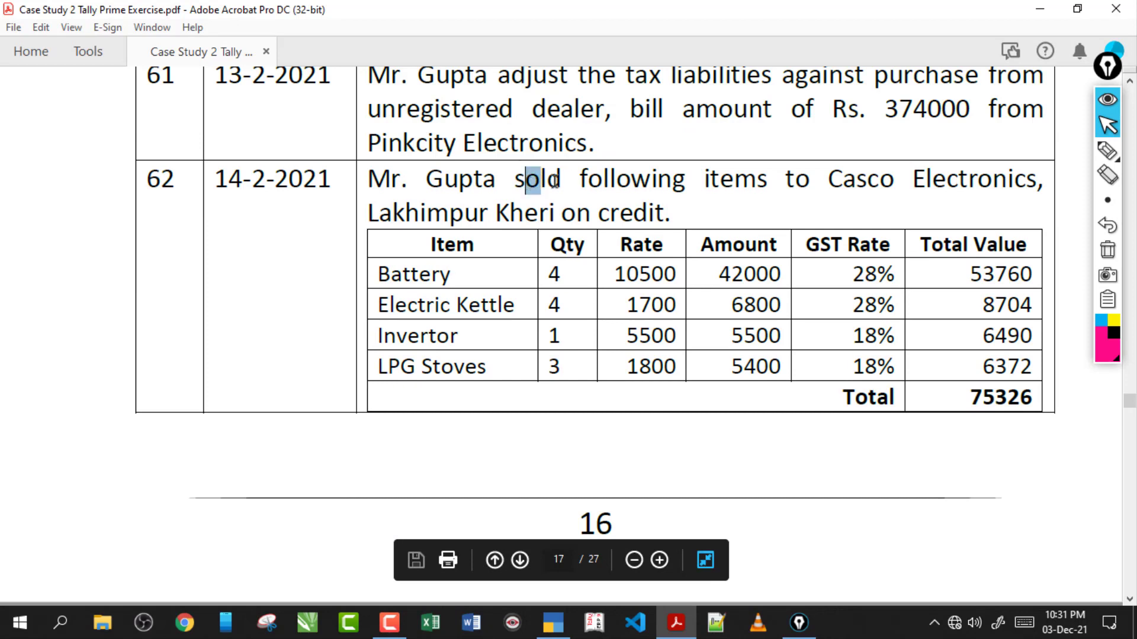
left_click_drag(515, 179, 1037, 181)
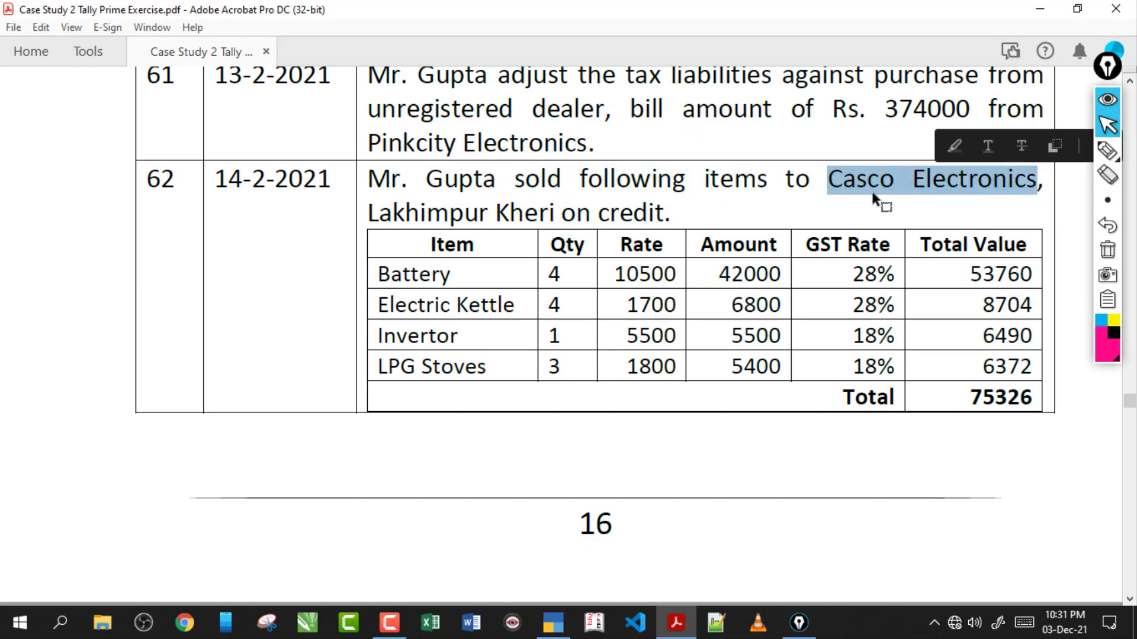
left_click(899, 176)
Mark Casco Electronics and the space after "on credit" in entry 62 with the pen, and clear the marks
left_click(1107, 152)
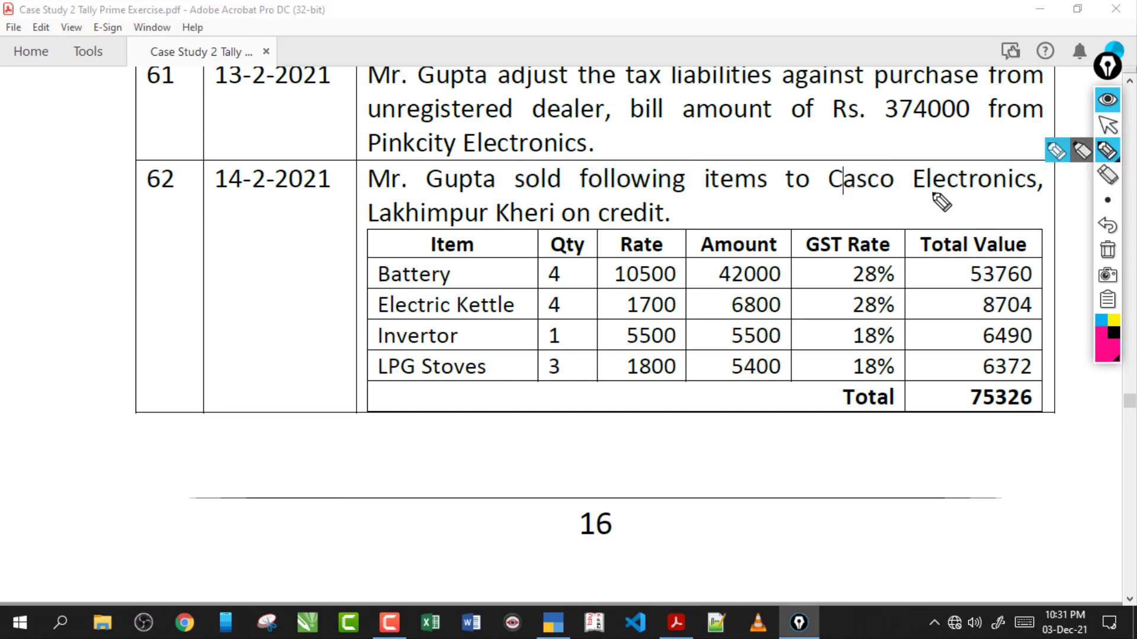
left_click_drag(853, 198, 984, 199)
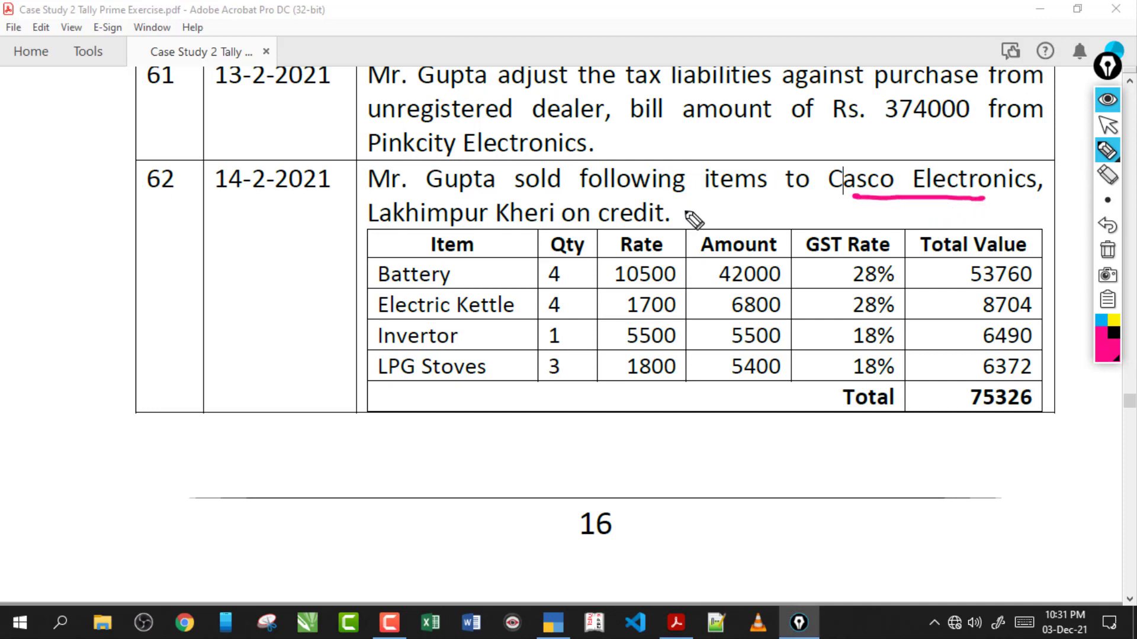
mouse_move(685, 214)
left_mouse_down()
mouse_move(852, 214)
mouse_move(826, 236)
left_mouse_up()
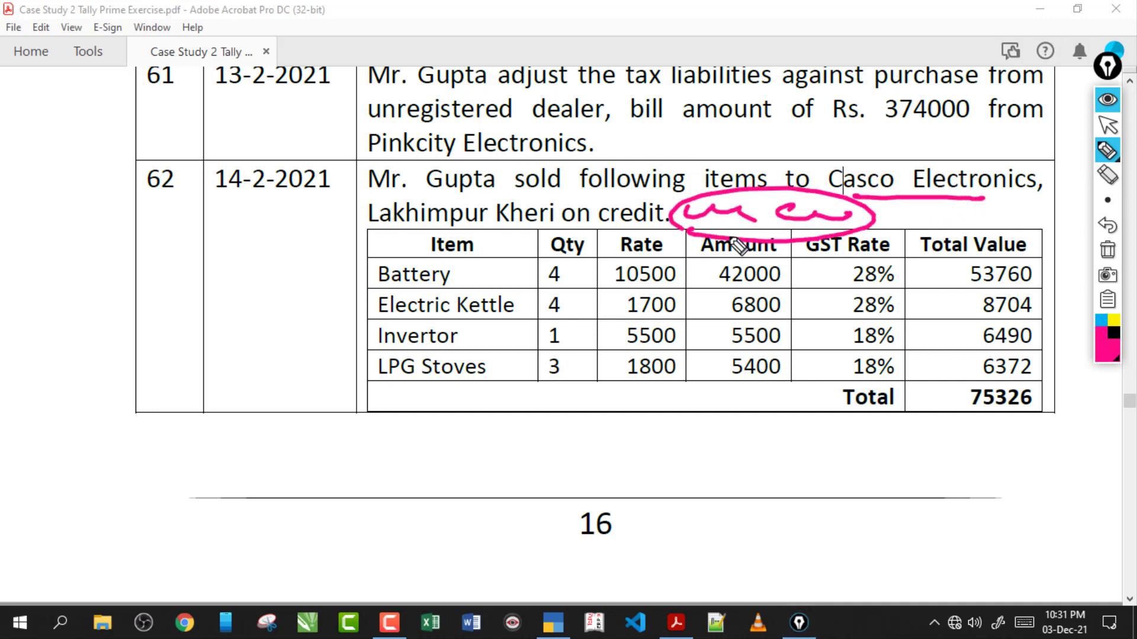
left_click(1106, 250)
mouse_move(740, 212)
left_mouse_down()
mouse_move(829, 220)
mouse_move(858, 209)
left_mouse_up()
left_click(1106, 250)
left_click(1107, 124)
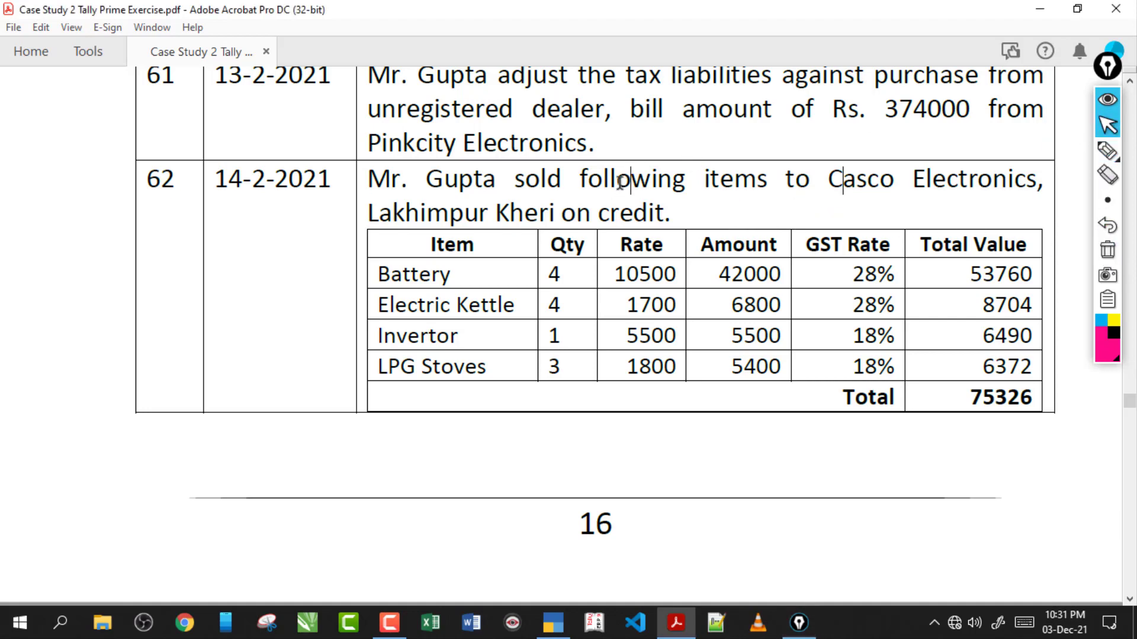
Switch to TallyPrime, start a Sales voucher and create a new party ledger named Casco Electronics
key("alt+Tab")
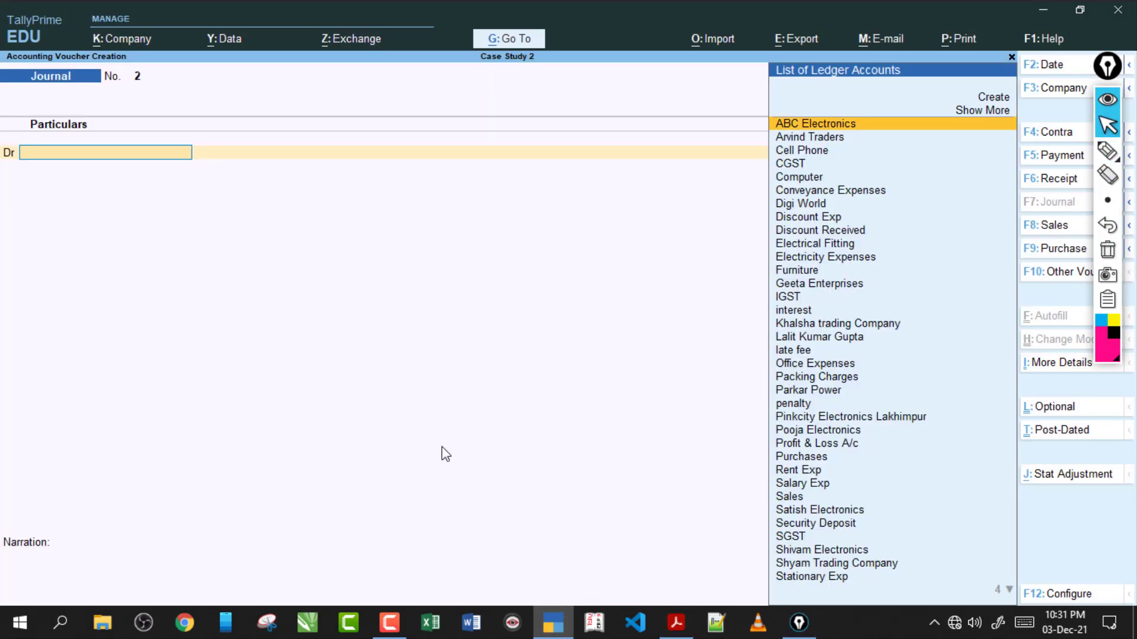
key("F8")
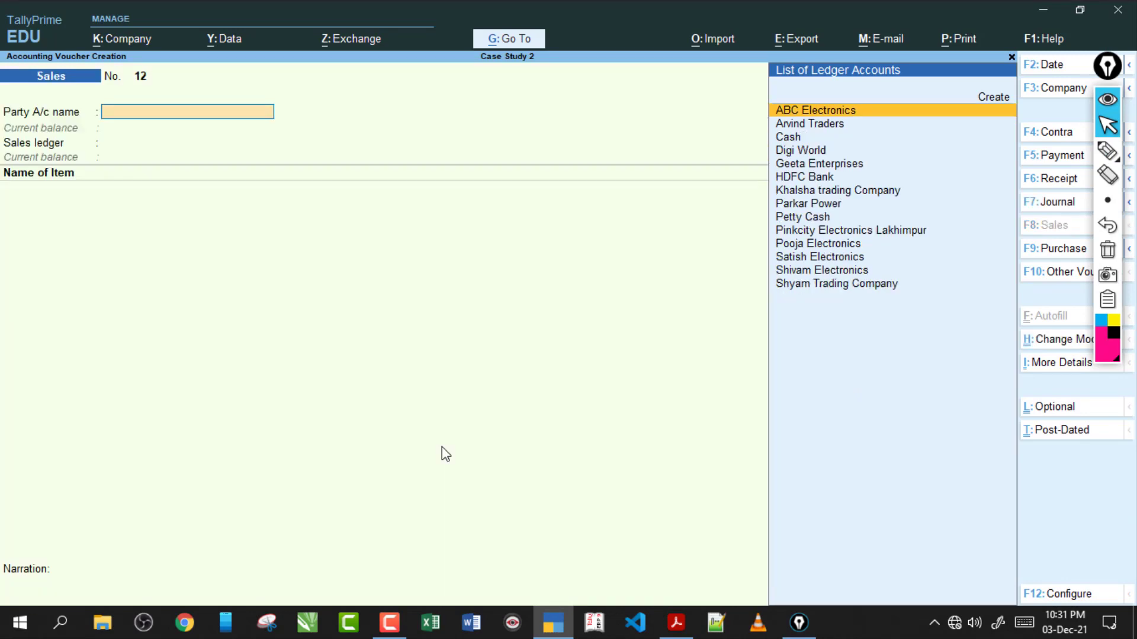
key("alt+c")
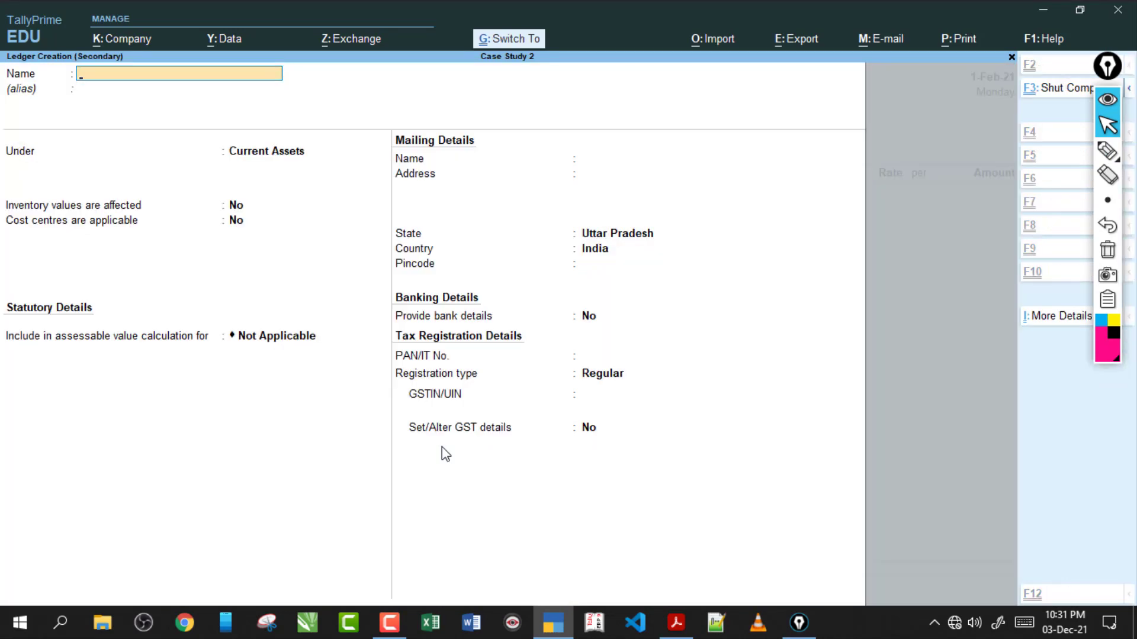
key("ctrl+alt+v")
key("Return")
Place the Casco Electronics ledger under Sundry Debtors and keep its default bill-by-bill balance settings
type("S")
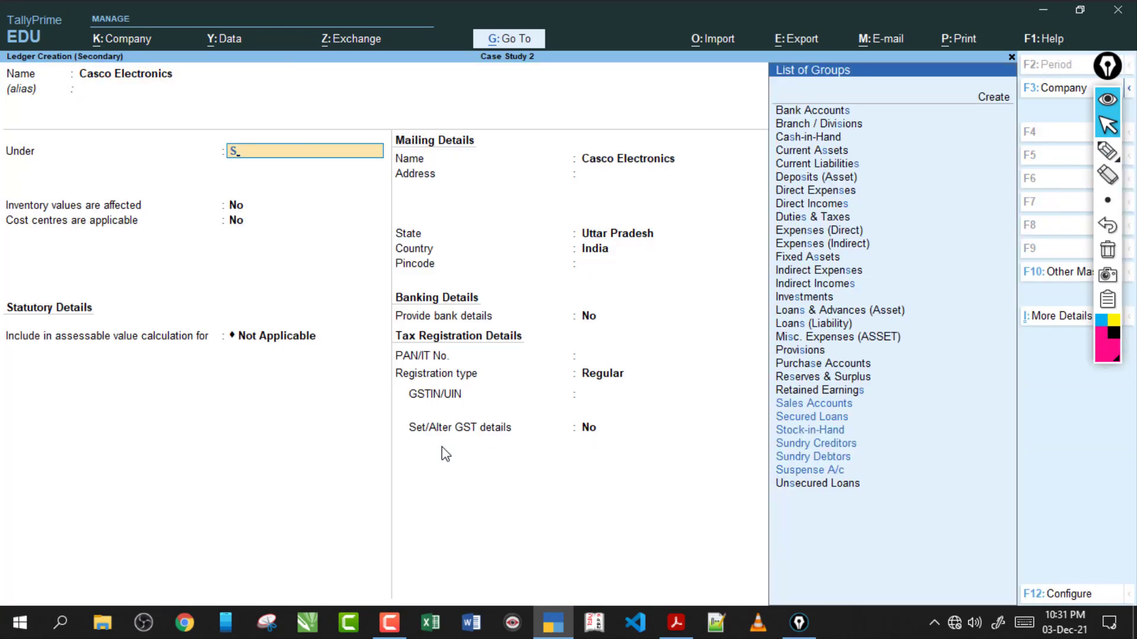
key("Down")
key("Down")
key("Down")
key("Down")
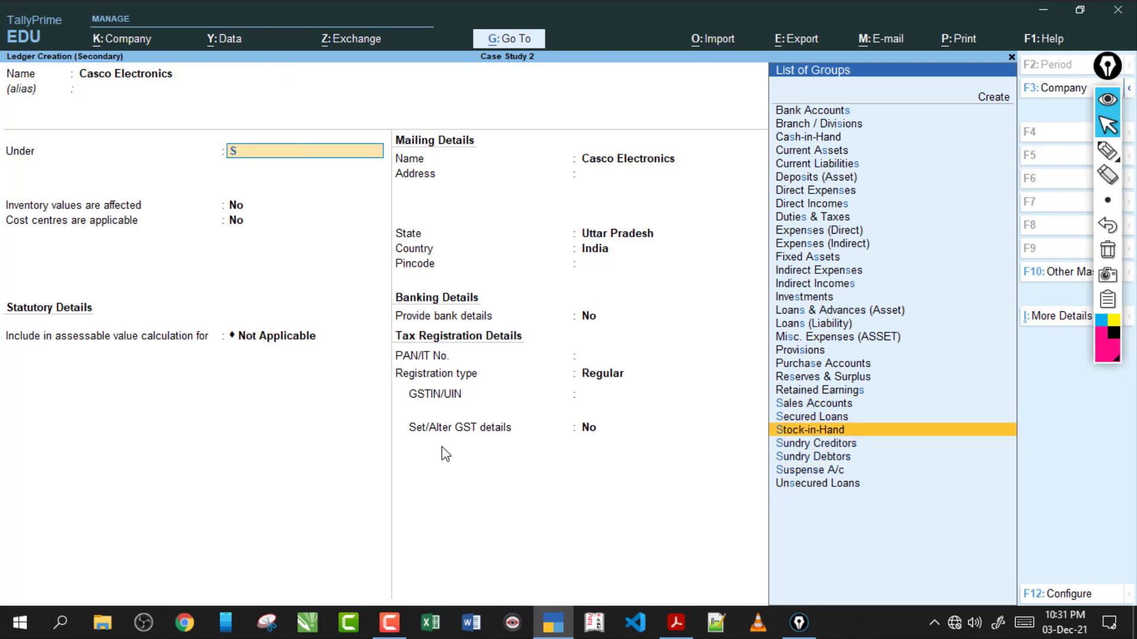
key("Return")
key("Return")
key("Return")
key("Return")
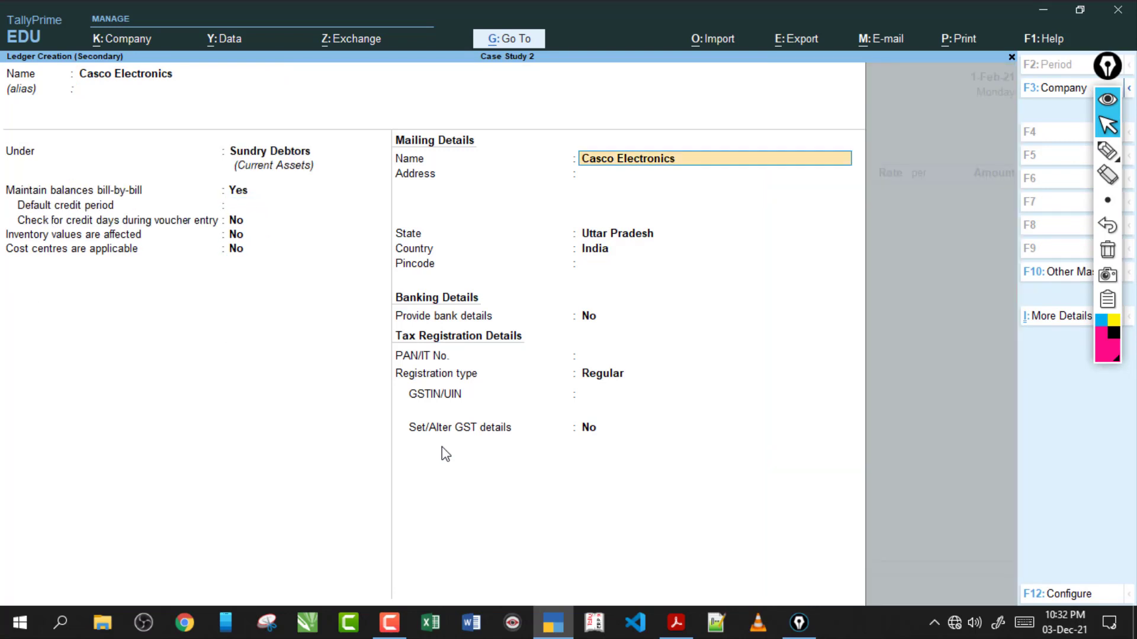
Keep the default mailing and banking details, set the registration type to Consumer, and save the Casco Electronics ledger
key("Return")
key("Return")
key("Return")
key("Return")
key("Return")
key("Return")
key("Return")
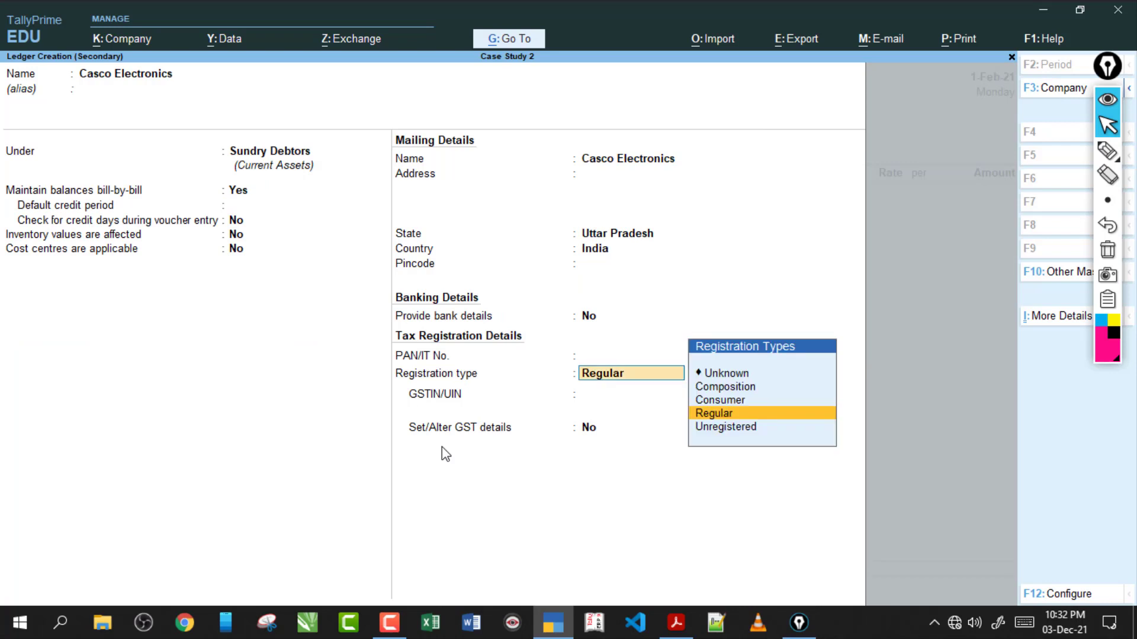
key("Up")
key("Return")
key("Return")
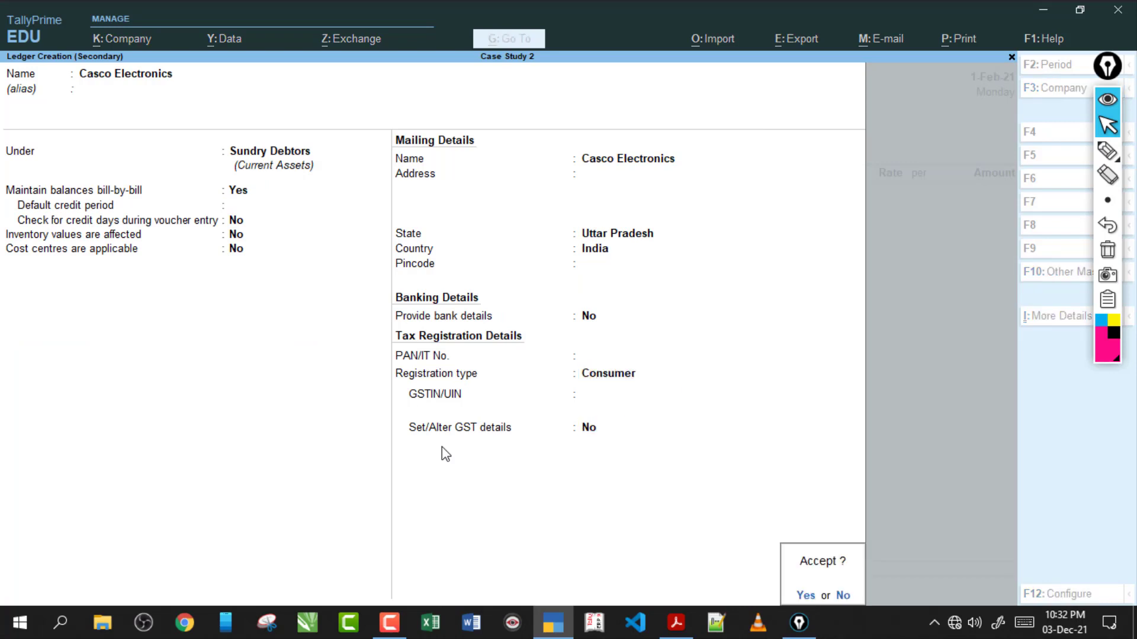
key("Return")
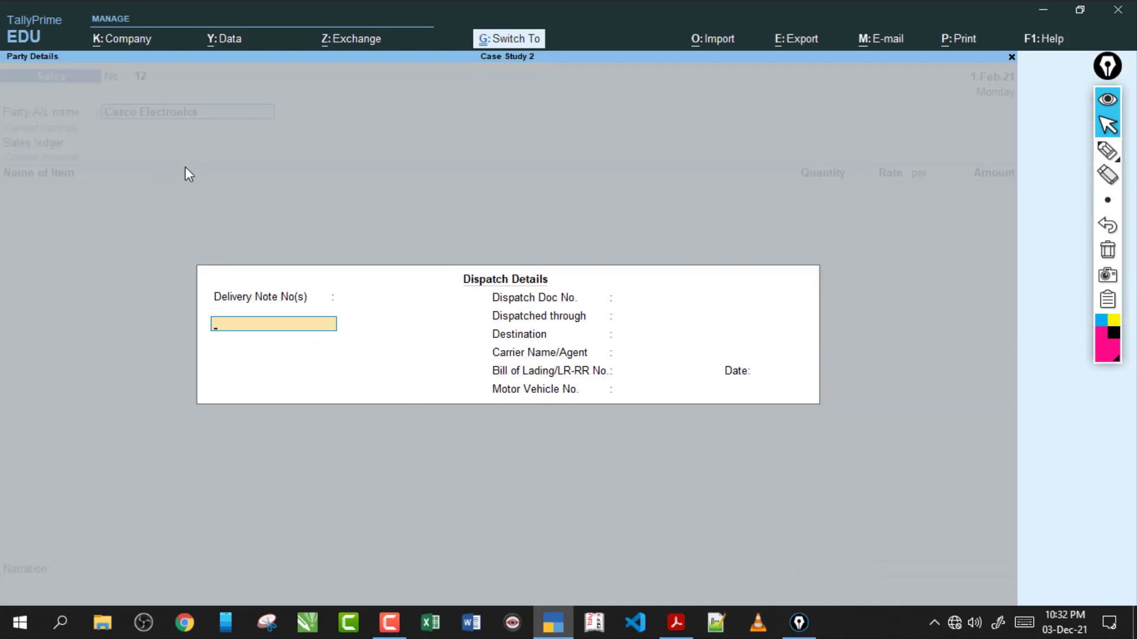
Accept the blank dispatch and default party details, and select the Sales ledger with a taxable sales classification
key("ctrl+a")
key("ctrl+a")
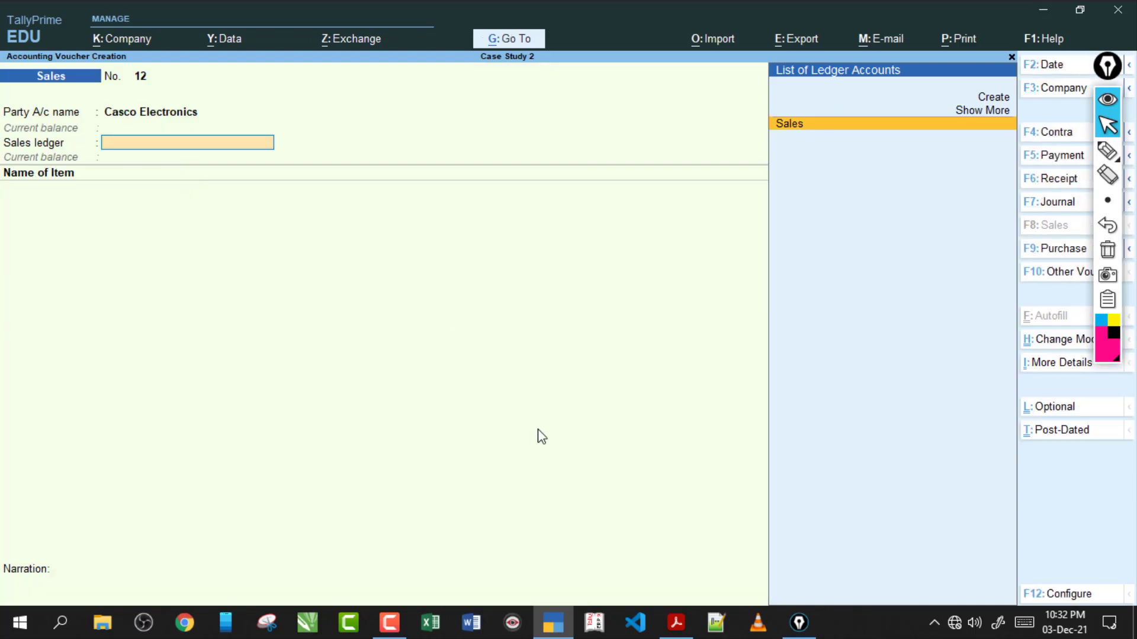
key("Return")
type("Sa")
key("Down")
key("Down")
key("Down")
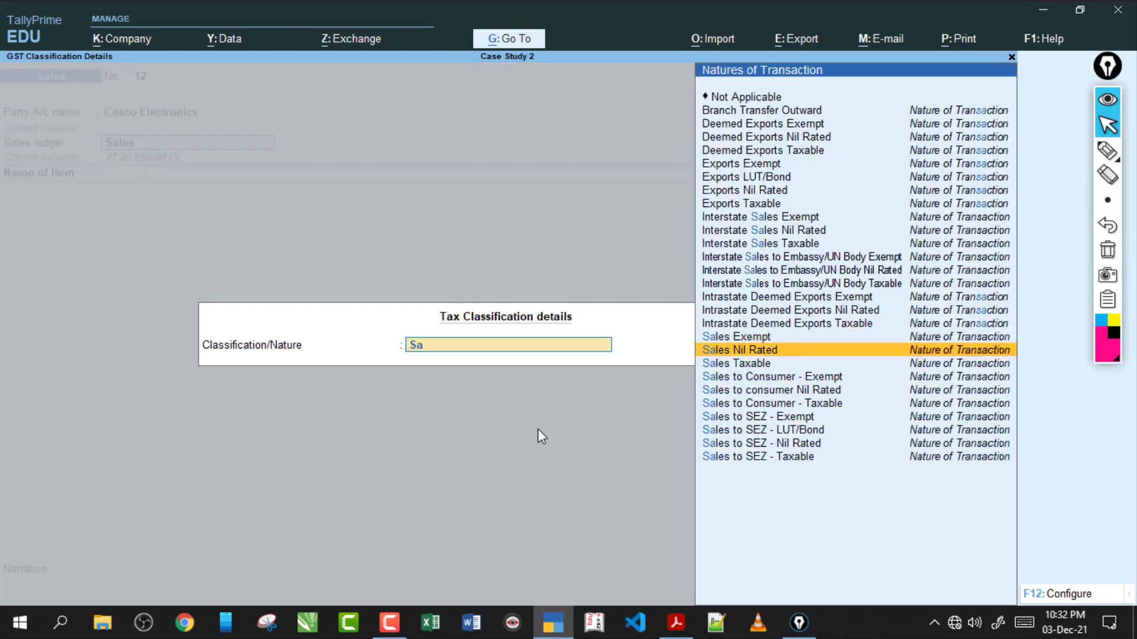
key("Up")
key("Return")
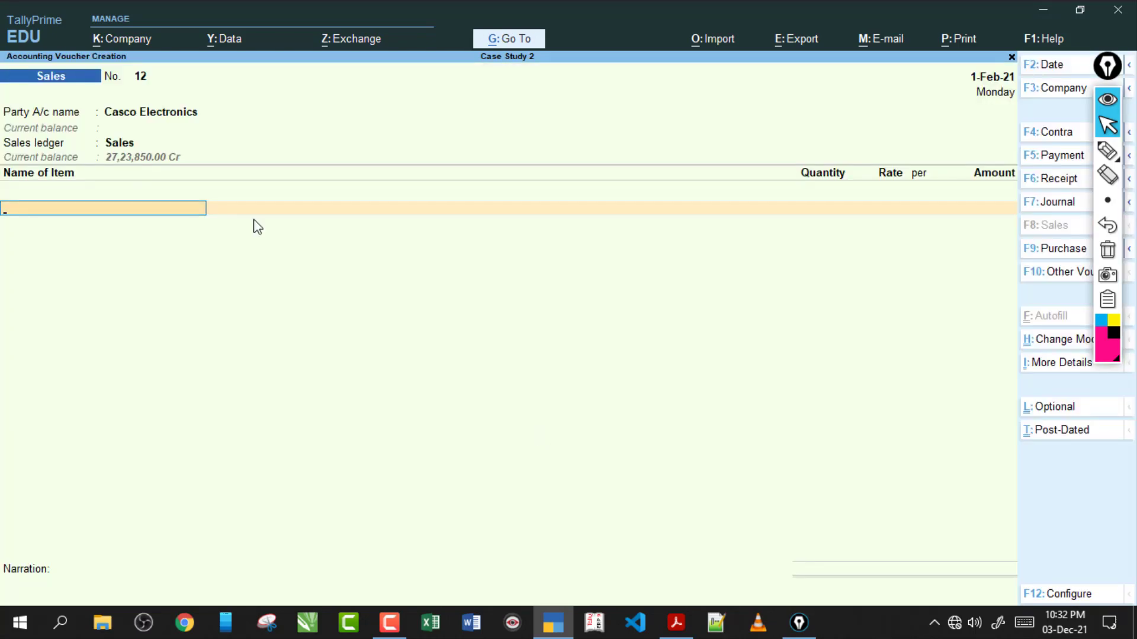
Check the item table of entry 62 in the PDF and close the sales voucher's item list after LPG Stoves
left_click(678, 623)
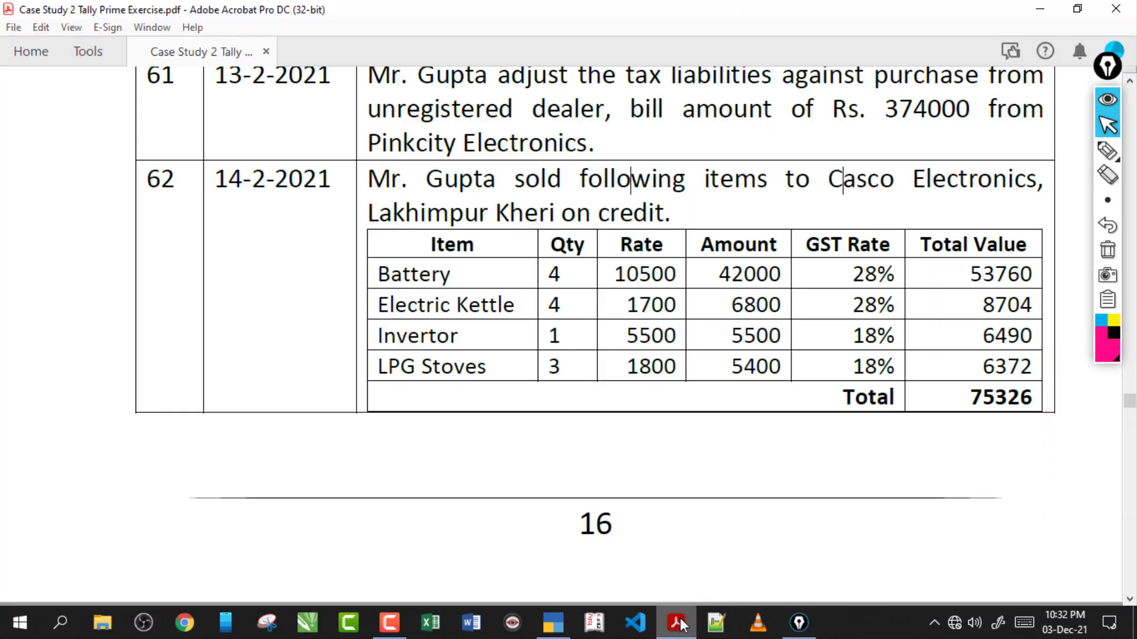
left_click(680, 625)
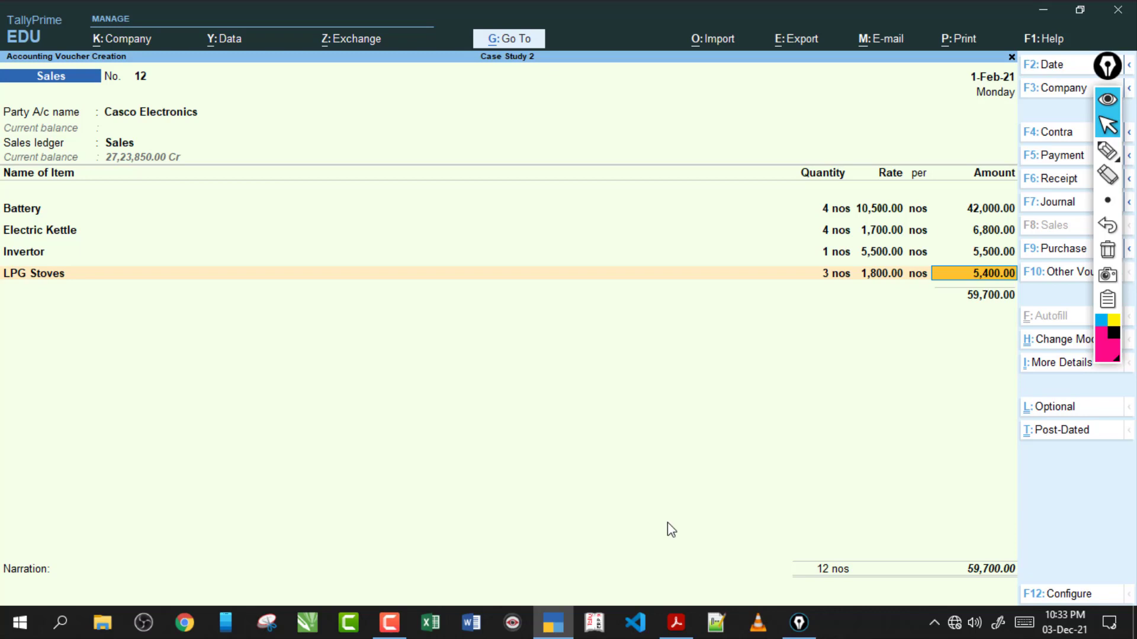
key("Return")
key("Return")
Add the CGST and SGST tax lines below the items of the Casco Electronics sales voucher
type("C")
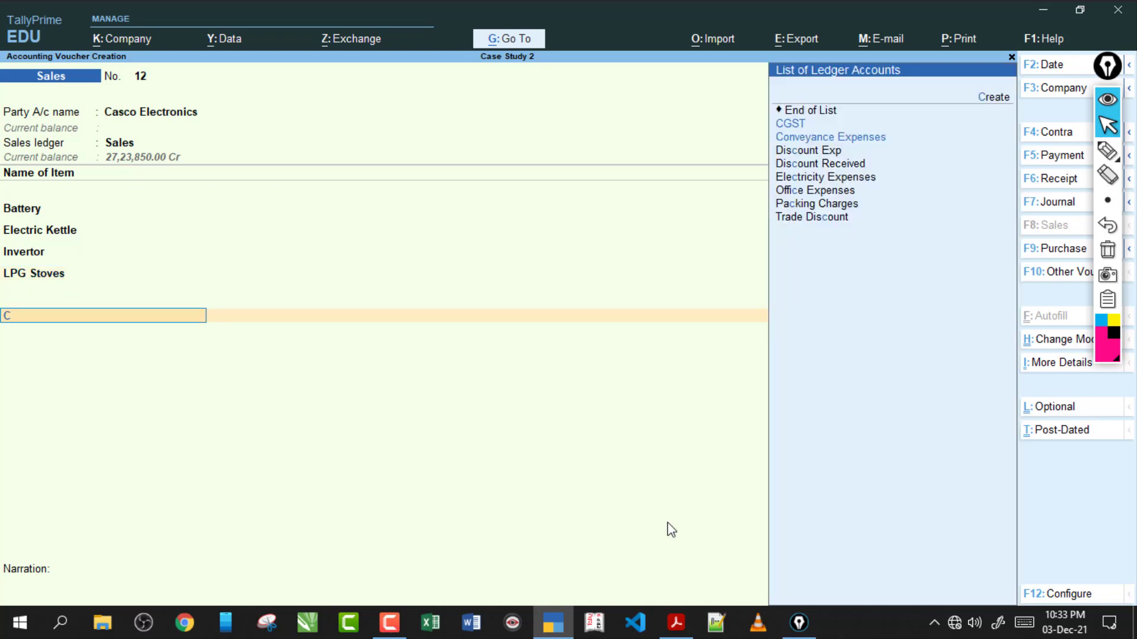
key("Return")
key("Return")
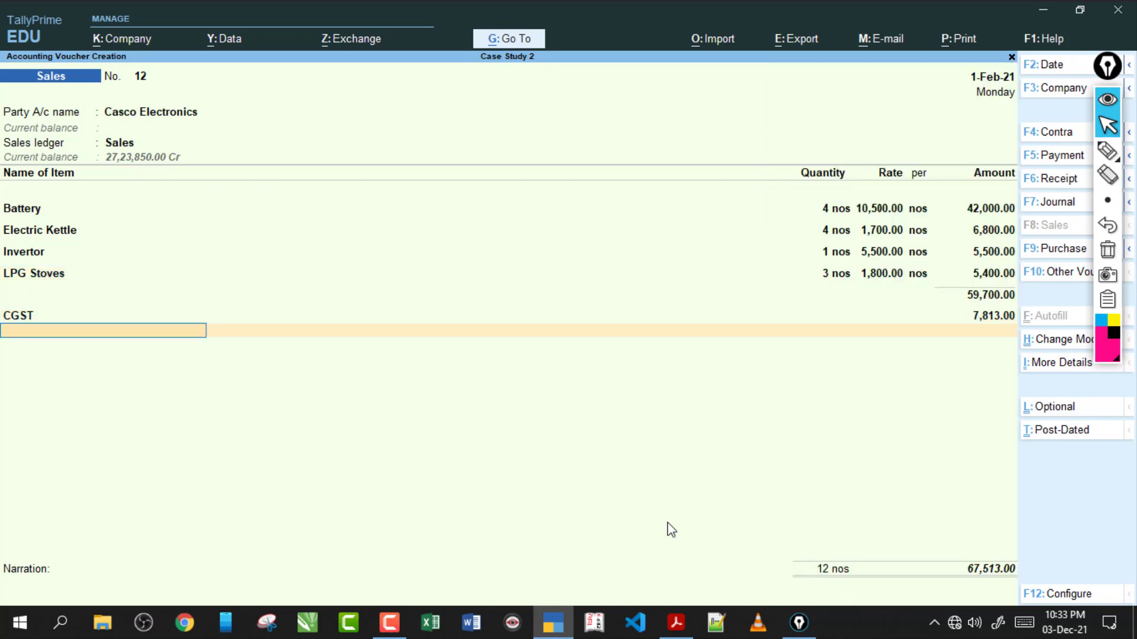
type("S")
key("Down")
key("Down")
key("Return")
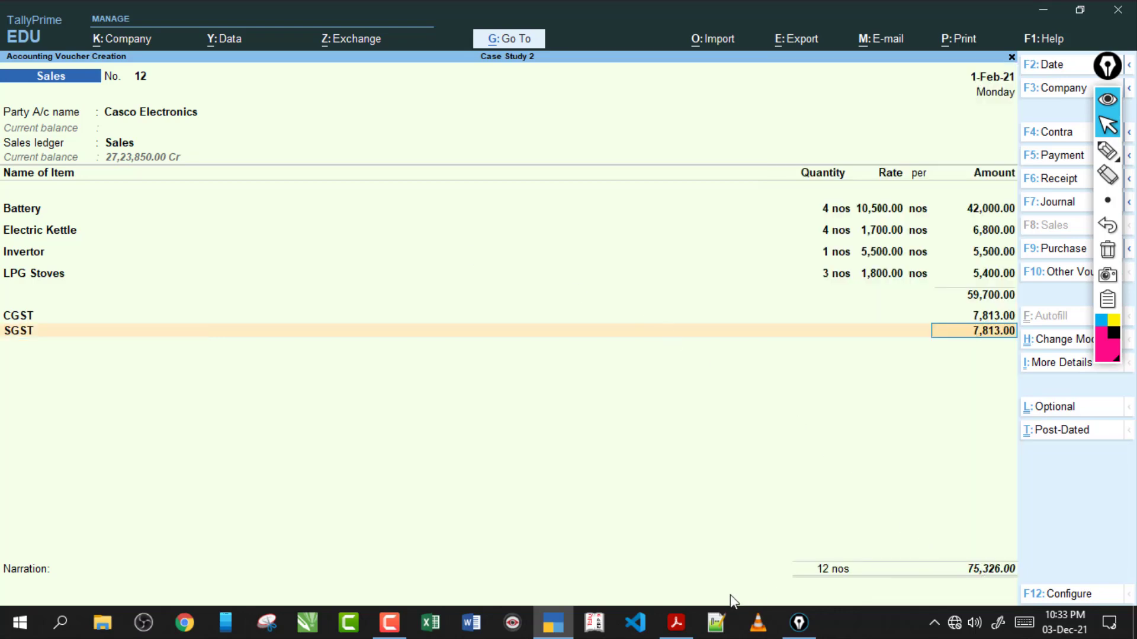
Look up the entries following 62 in the PDF and save the Casco Electronics sales voucher
left_click(686, 628)
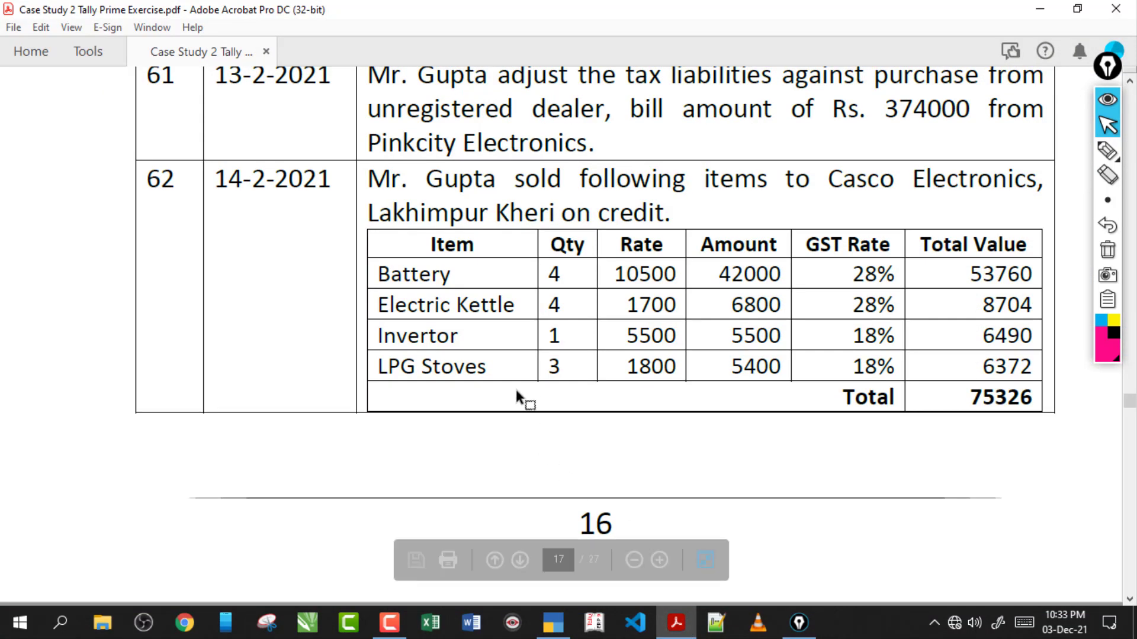
scroll(515, 360, "down", 3)
scroll(513, 350, "down", 7)
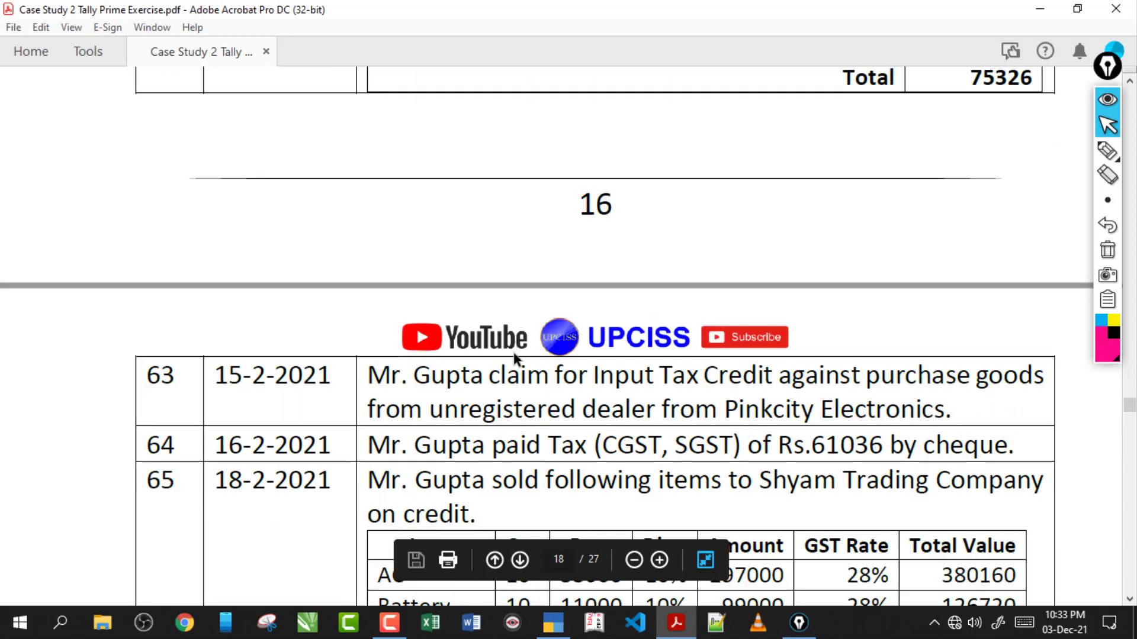
key("alt+Tab")
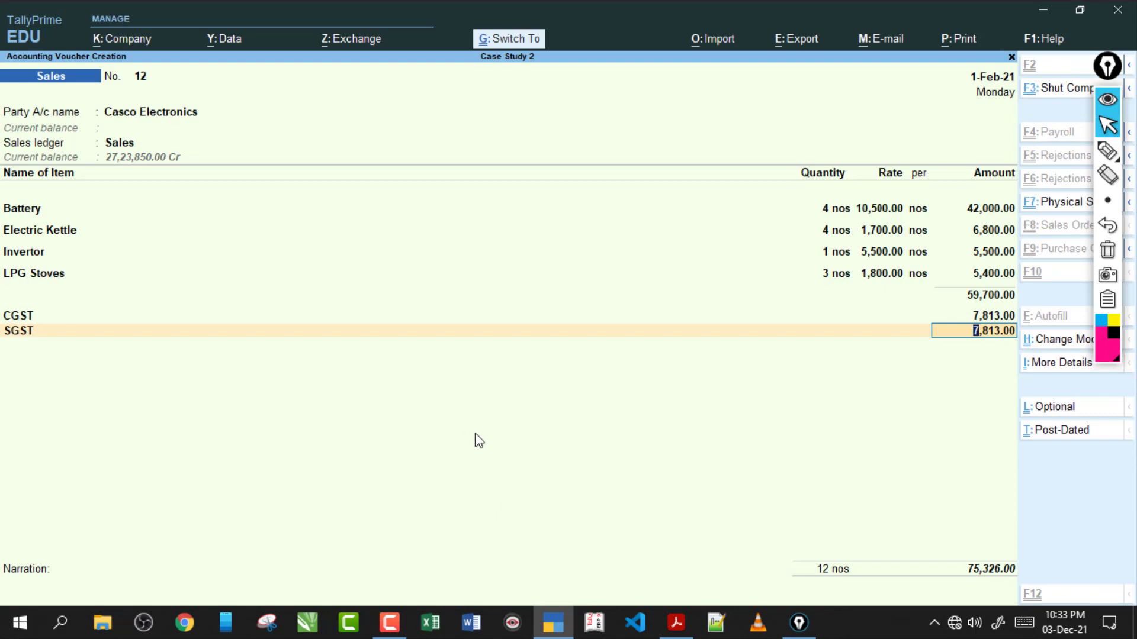
key("ctrl+a")
Switch to the PDF and read entry 63 on claiming input tax credit for the Pinkcity Electronics purchase
key("alt+Tab")
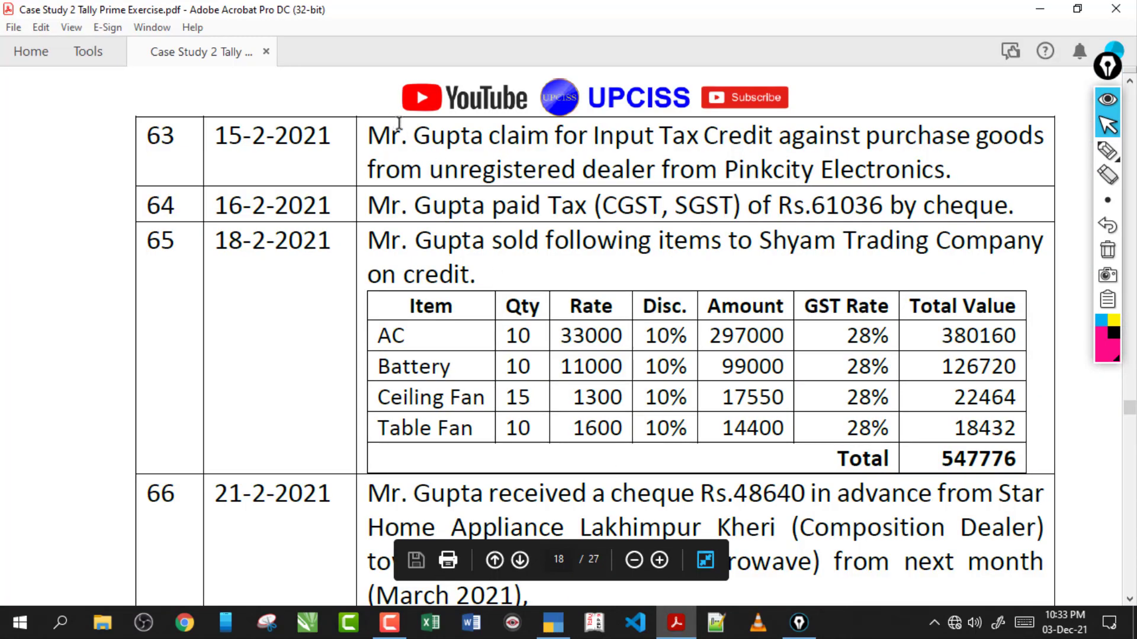
left_click_drag(501, 137, 773, 139)
left_click(763, 137)
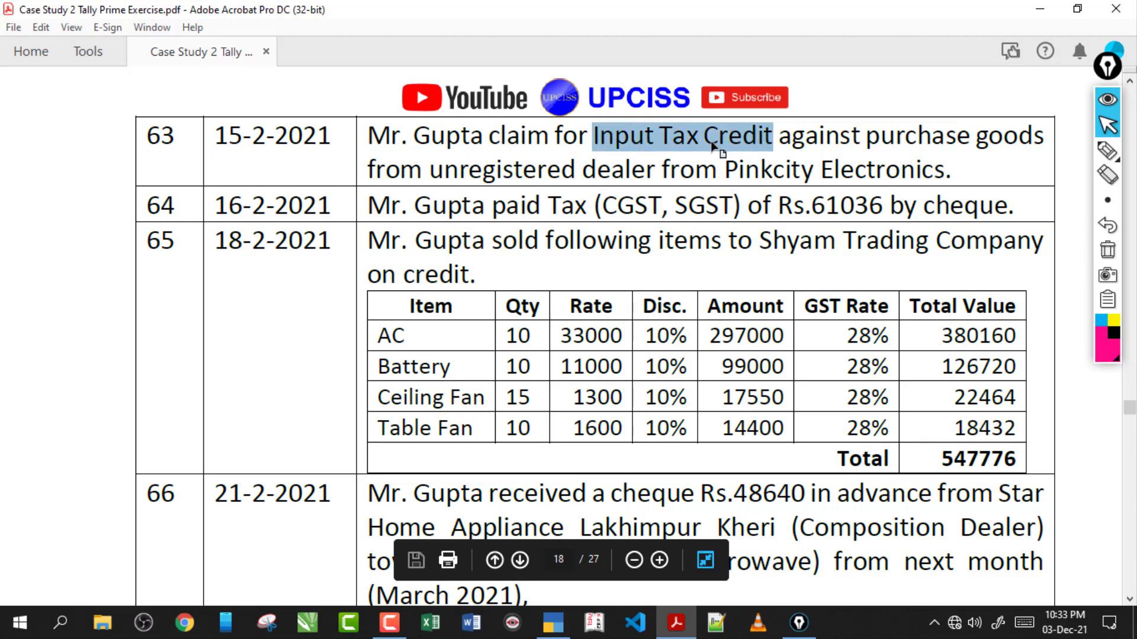
left_click(720, 137)
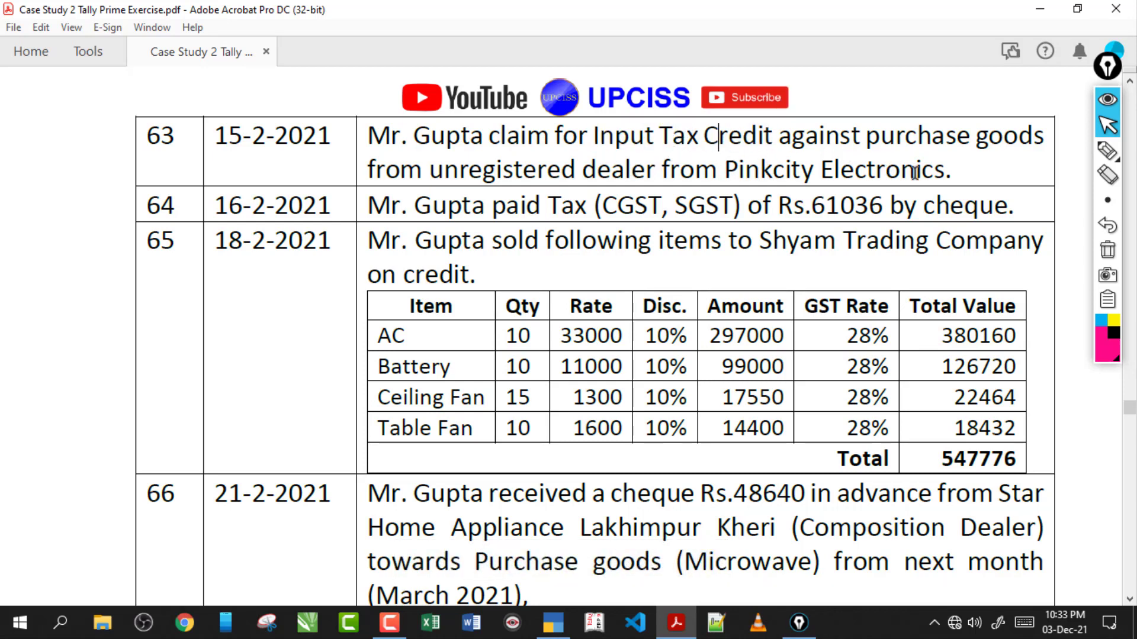
left_click_drag(953, 171, 724, 172)
left_click(724, 172)
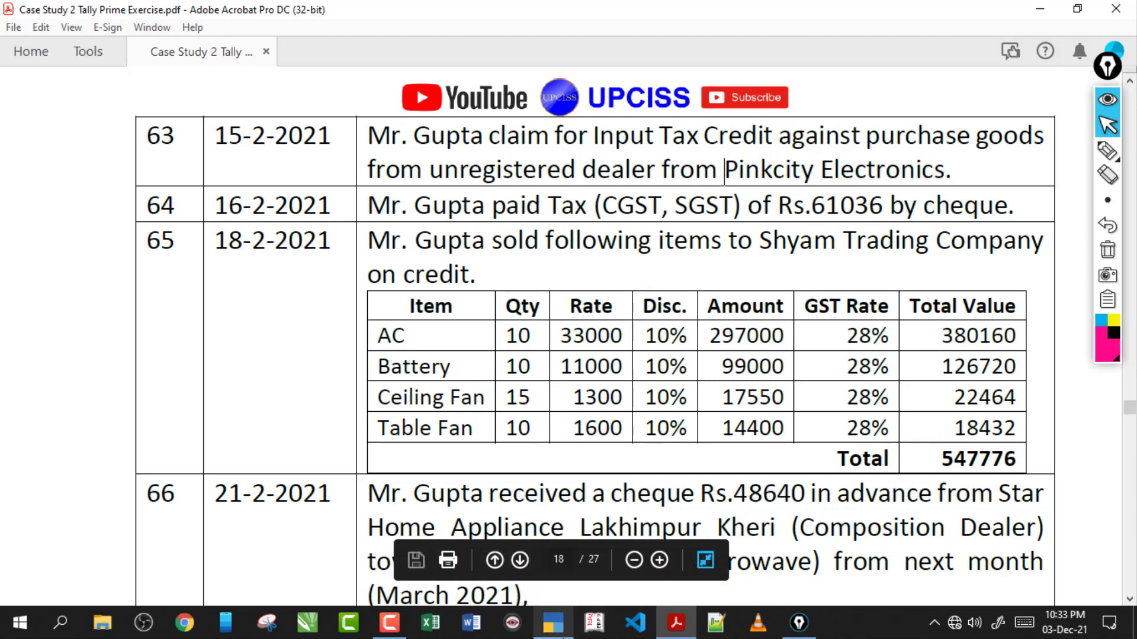
In TallyPrime, start a journal voucher as a GST stat adjustment for Increase of Input Tax Credit, with Purchase from Unregistered dealer as additional details
left_click(553, 623)
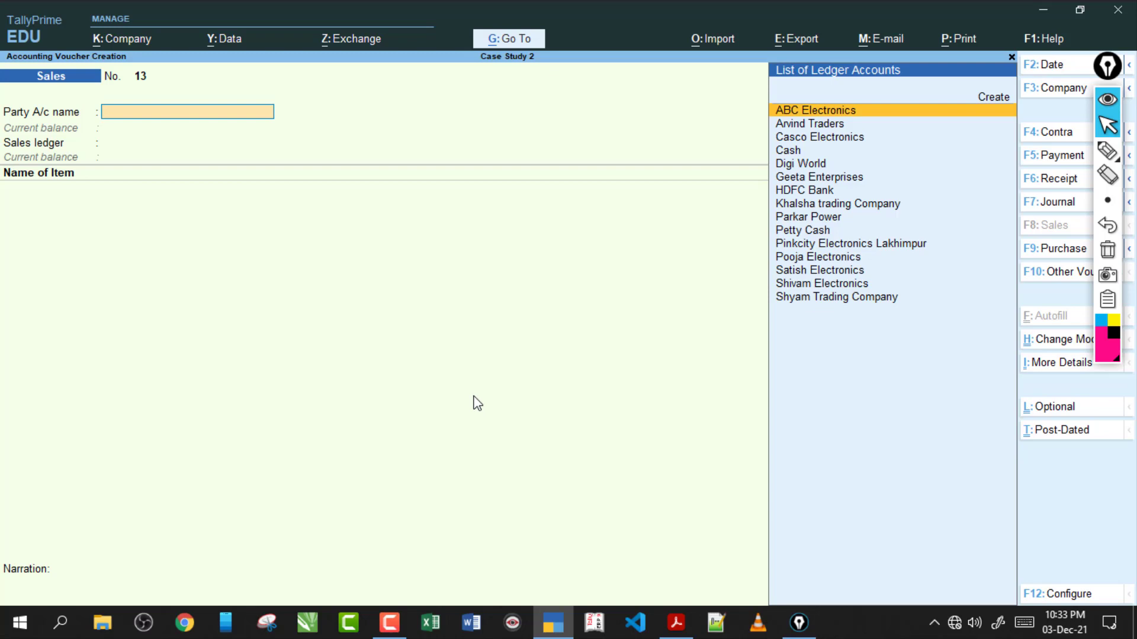
key("F7")
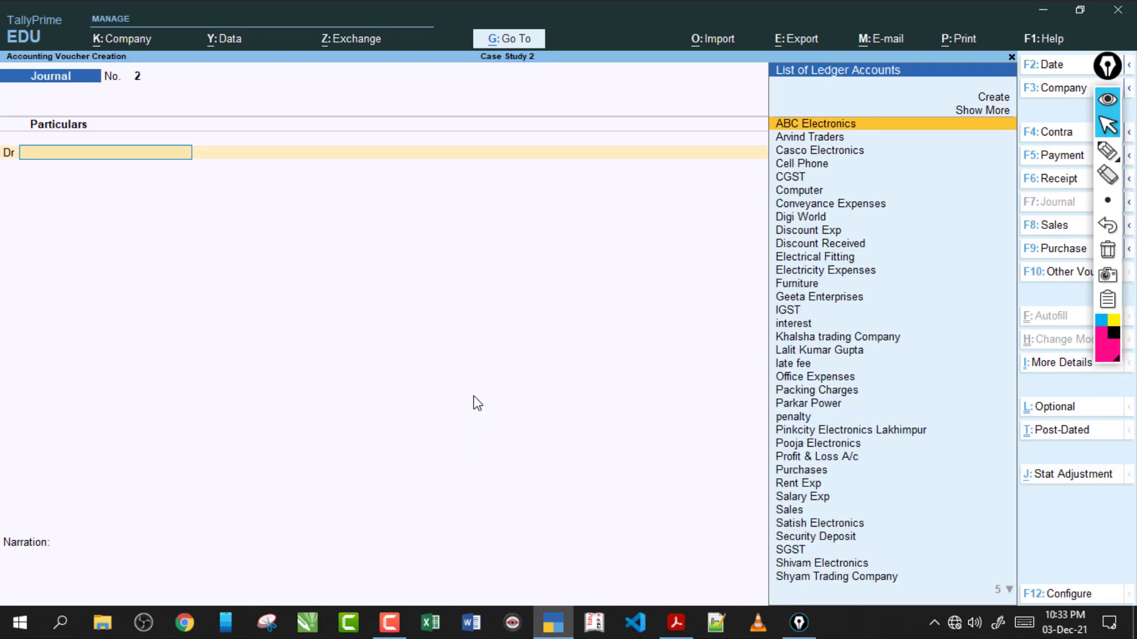
left_click(1060, 476)
key("Return")
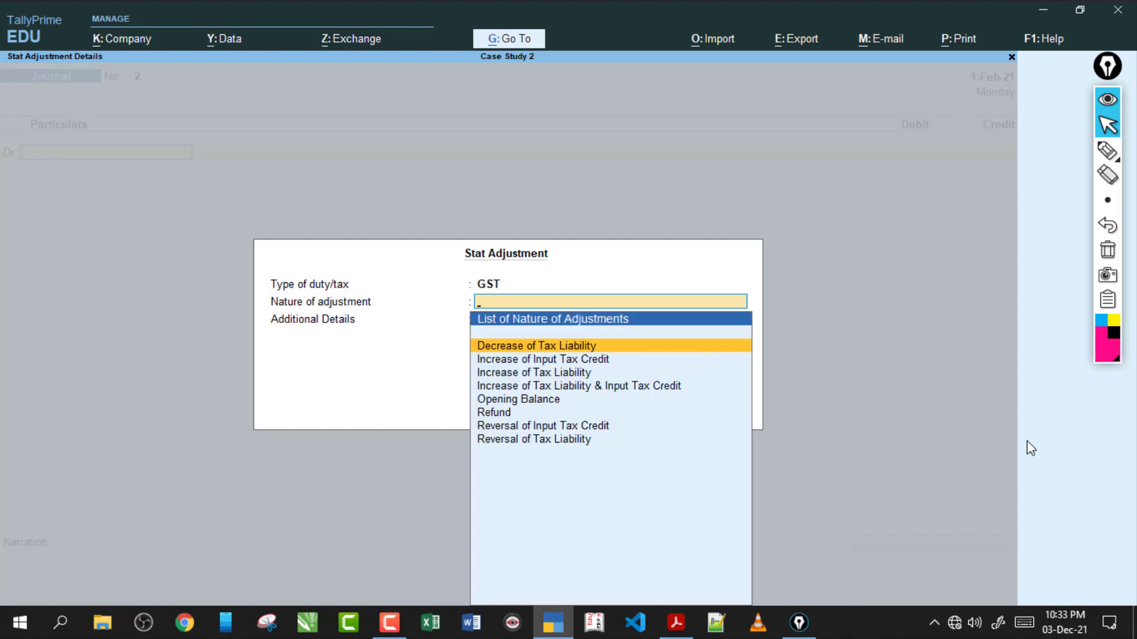
key("Down")
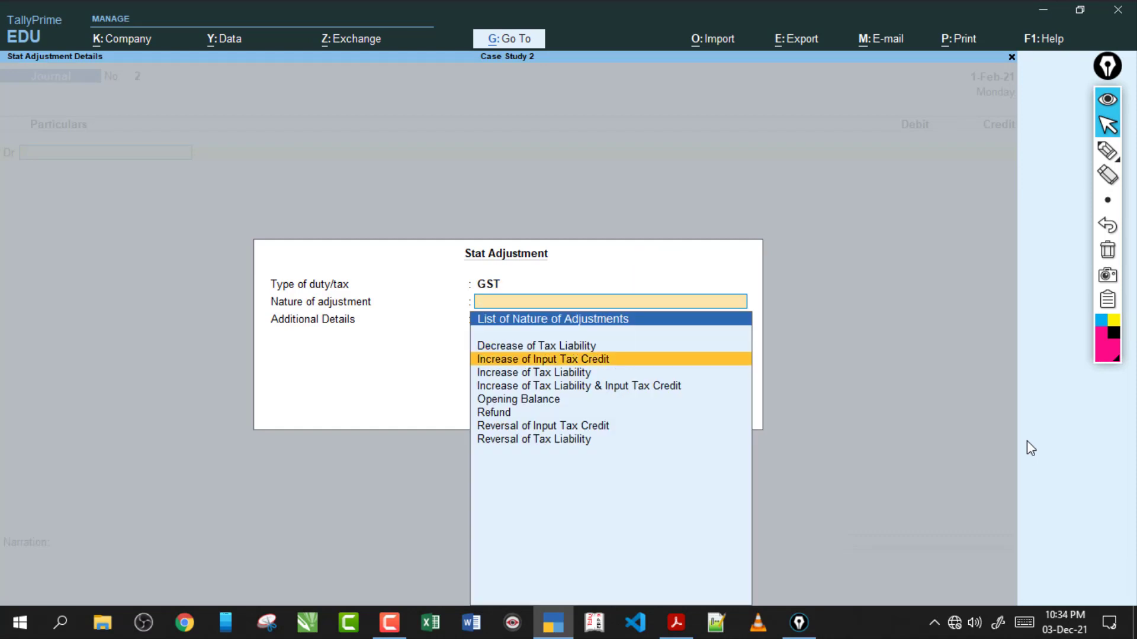
key("Return")
key("Down")
key("Down")
key("Down")
key("Down")
key("Down")
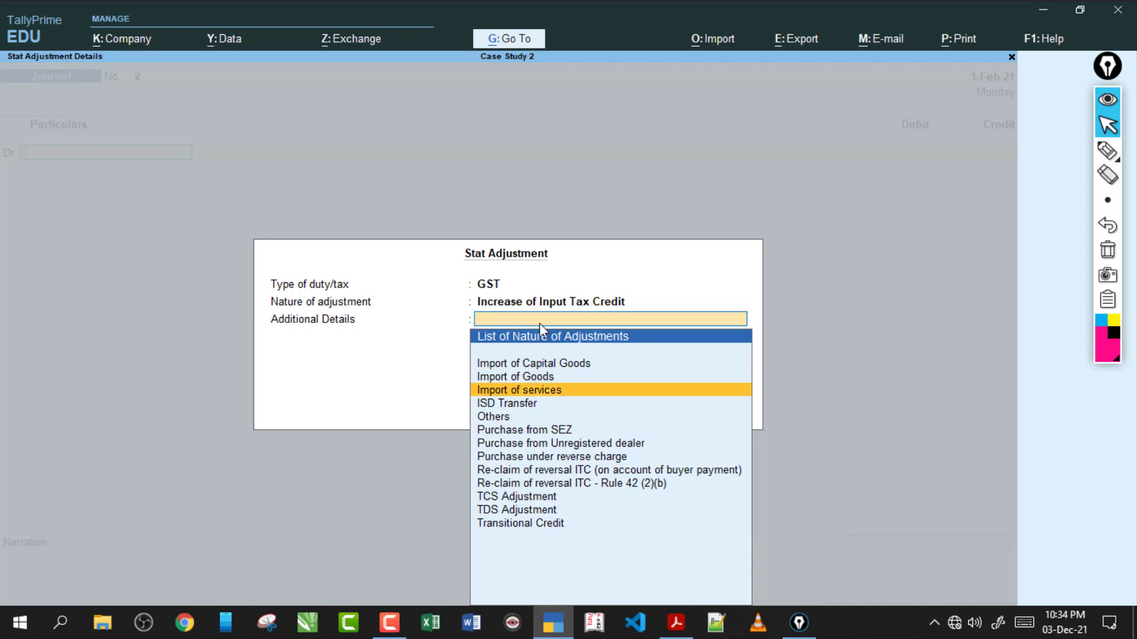
key("Down")
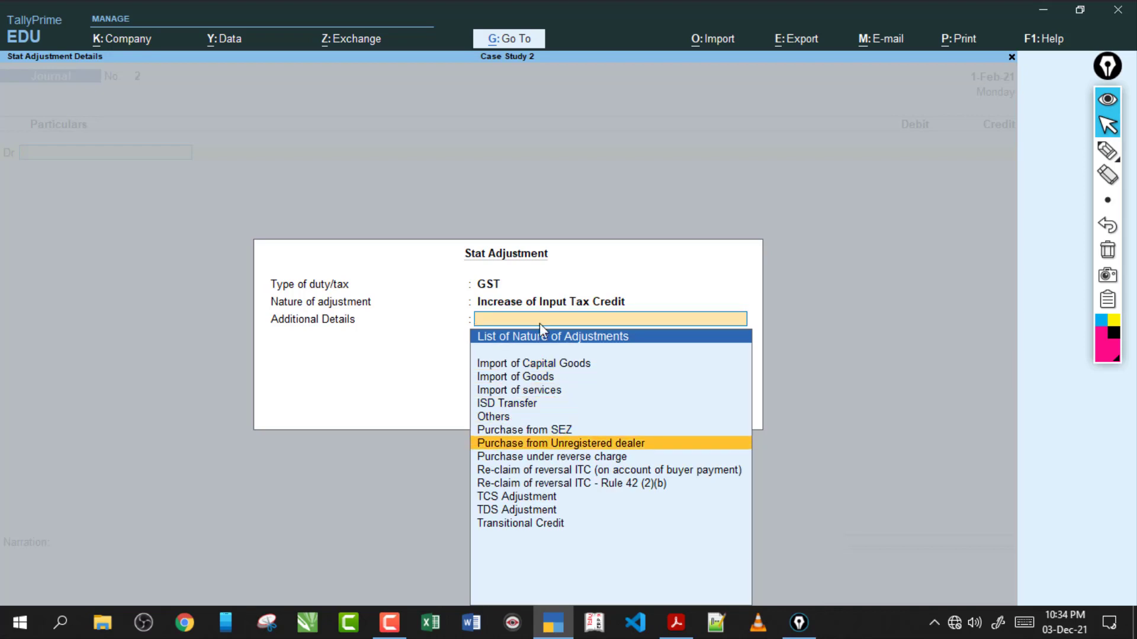
key("Return")
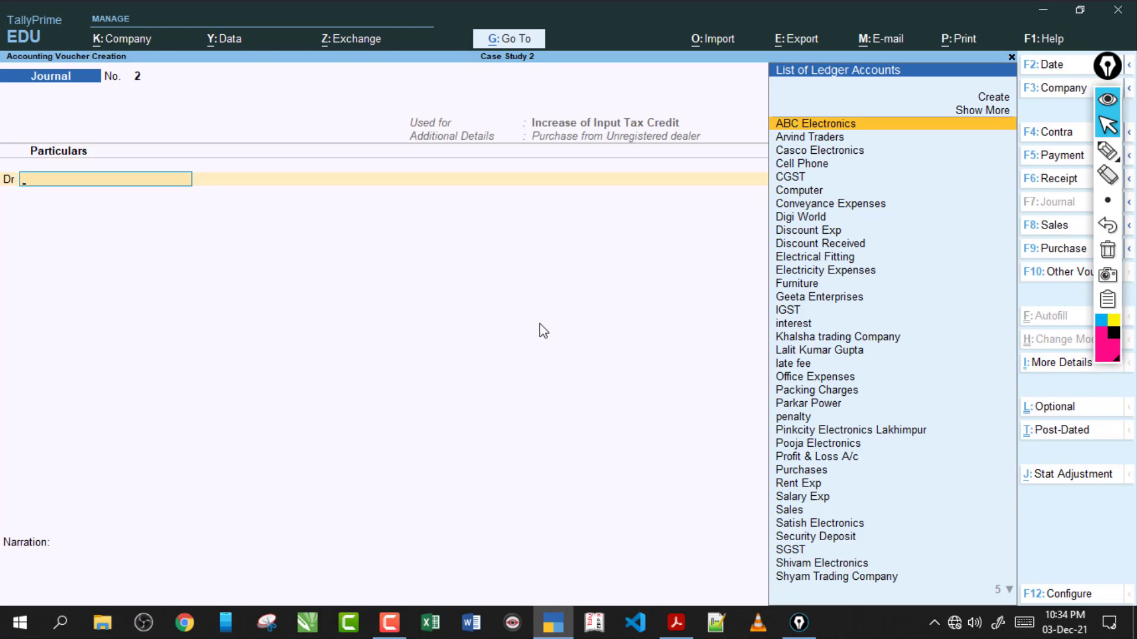
Debit CGST in the journal voucher at a 14% rate on a taxable value of 374000, accepting the 52,360 amount
type("C")
key("Down")
key("Down")
key("Down")
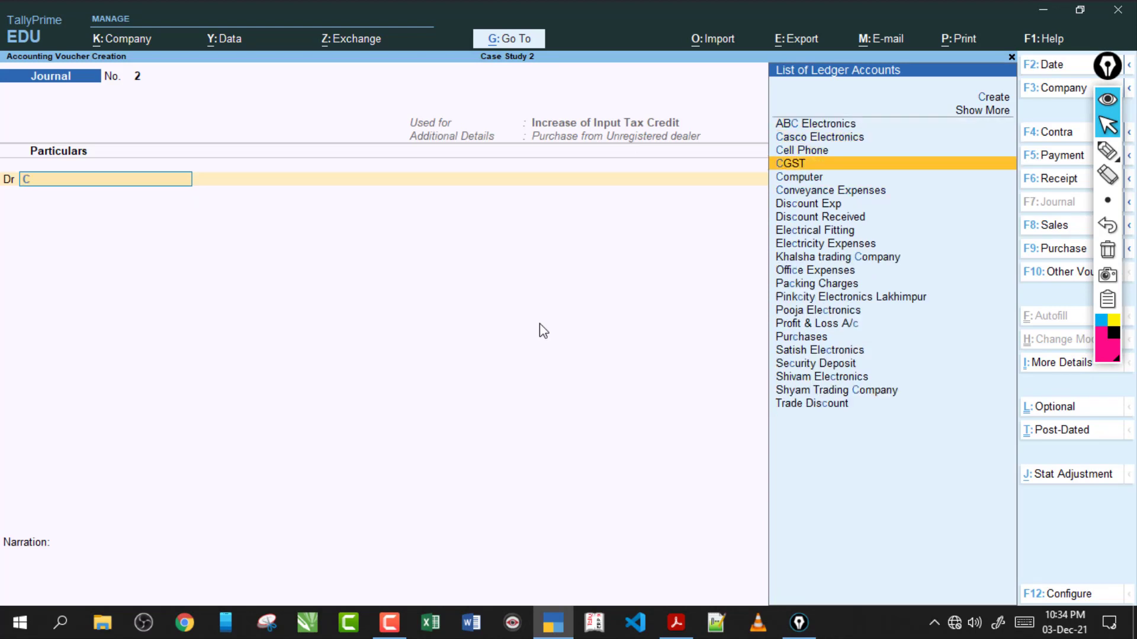
key("Return")
type("14")
key("Return")
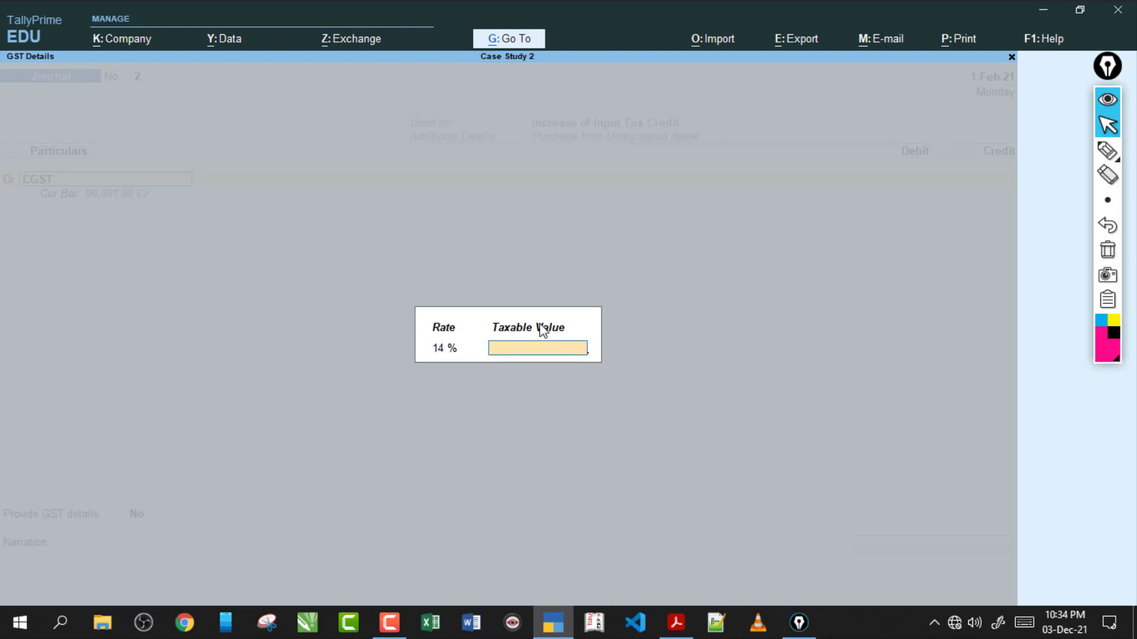
type("374000")
key("Return")
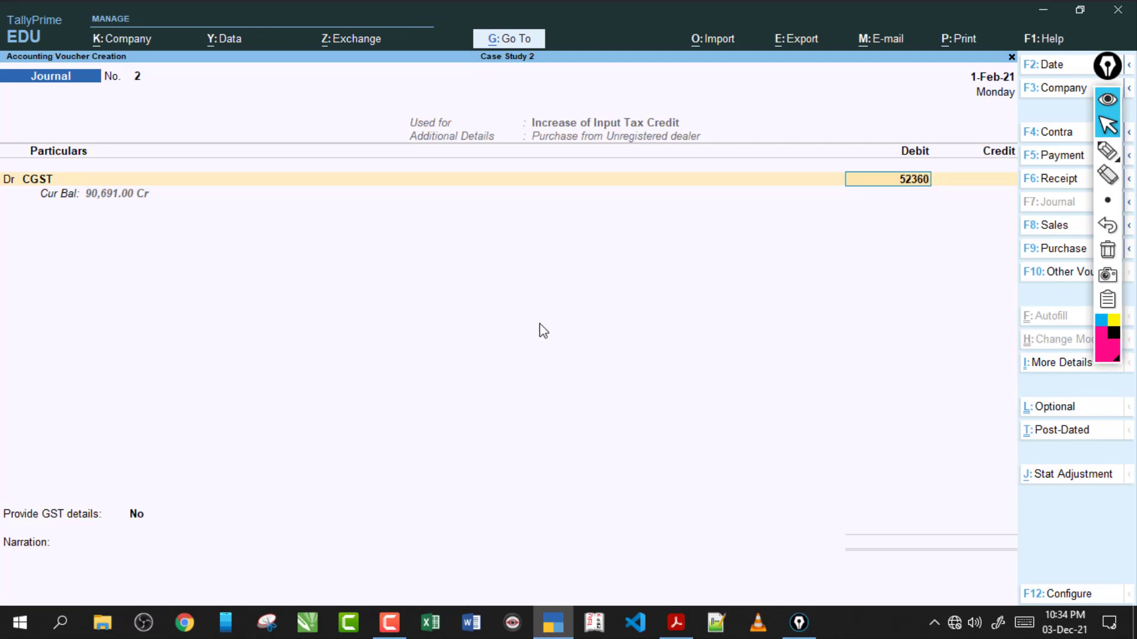
key("Return")
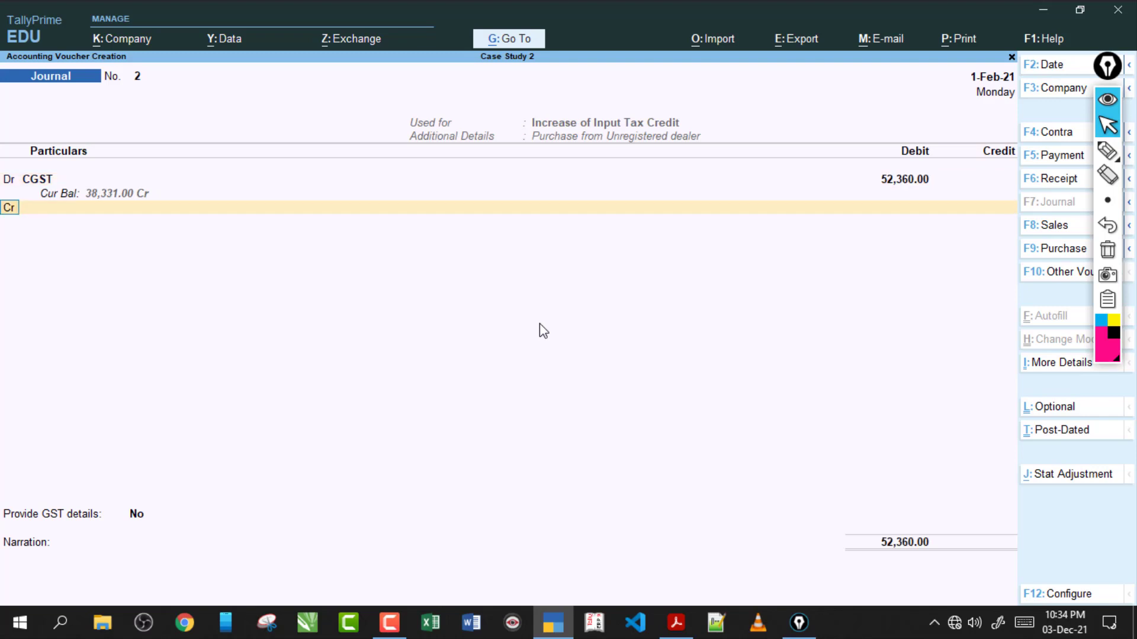
Add a second debit line for SGST at 14% on the taxable value of 3,74,000, accepting the 52,360 amount
type("d")
key("Return")
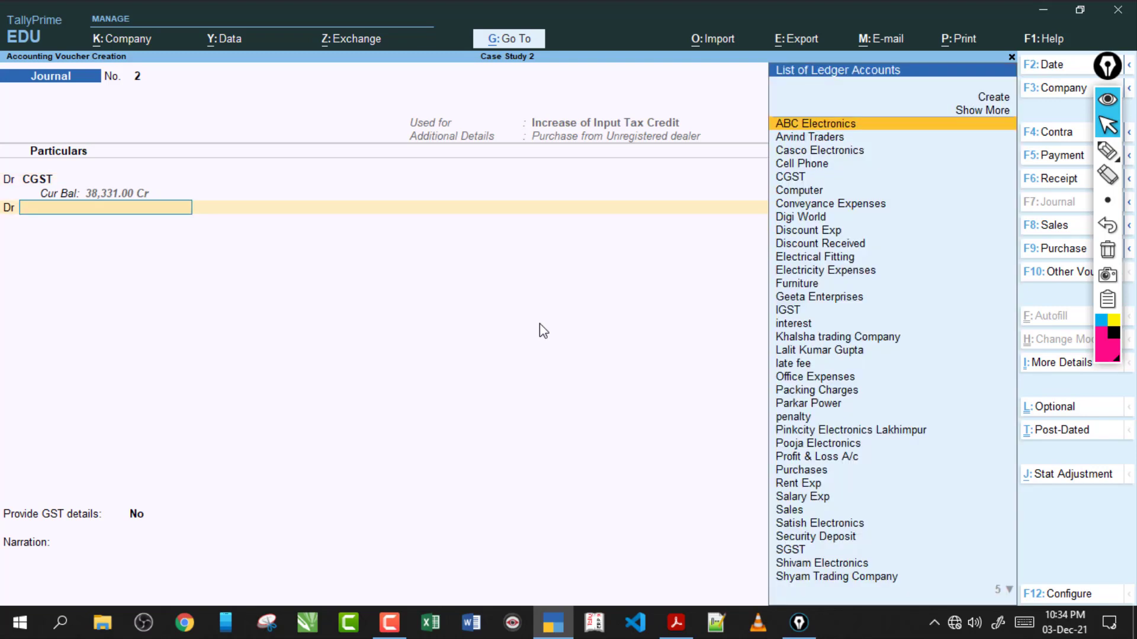
type("S")
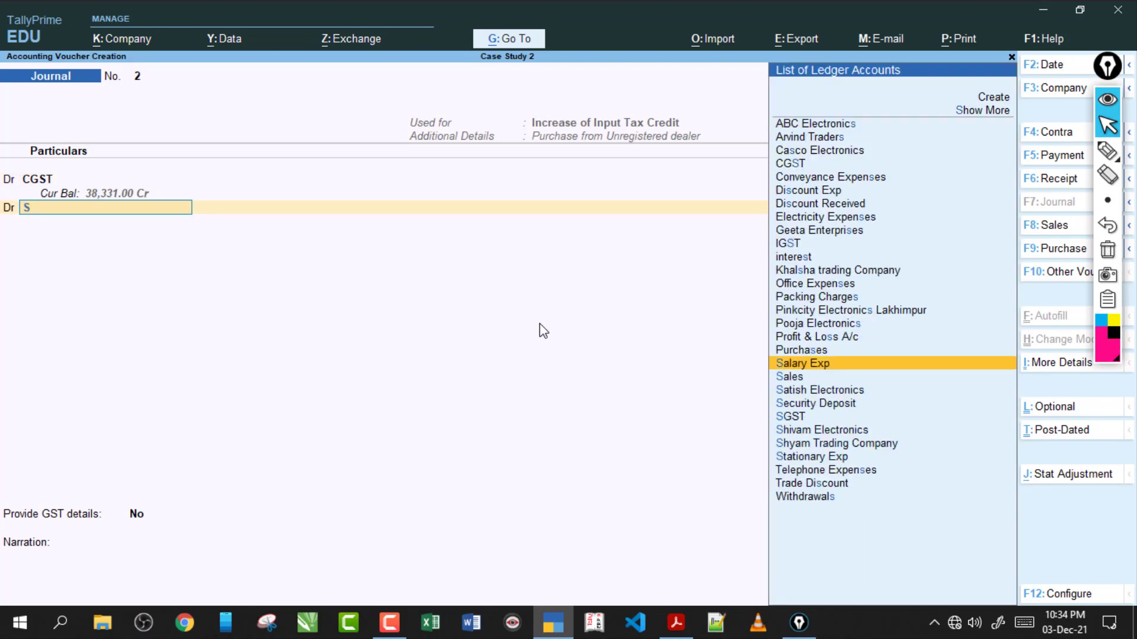
key("Down")
key("Down")
key("Down")
key("Down")
key("Return")
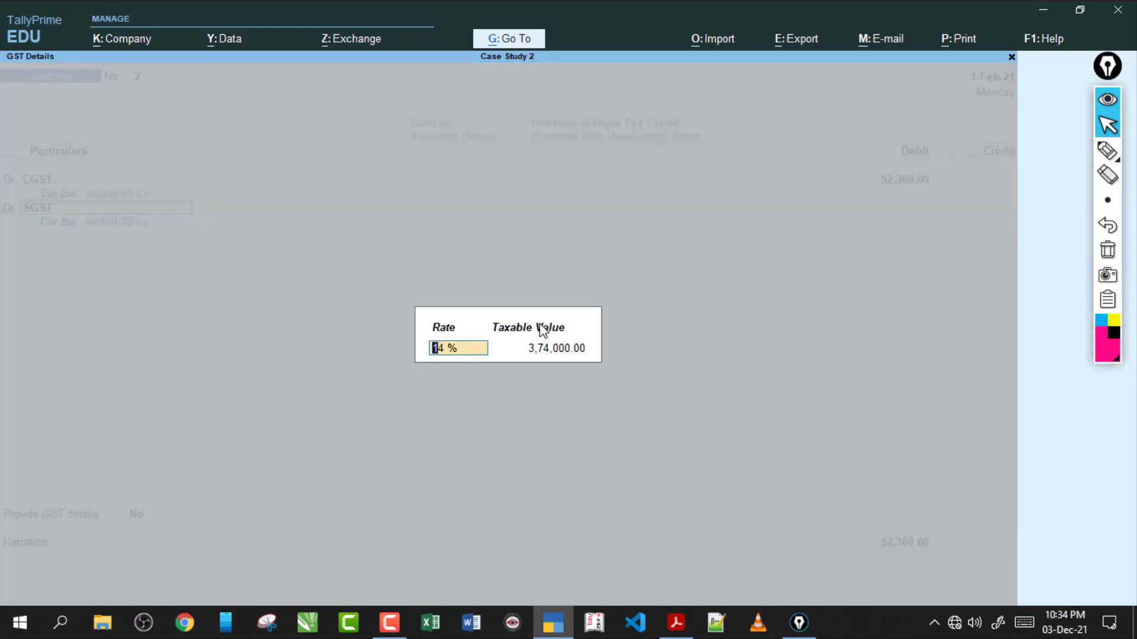
key("Return")
key("Return")
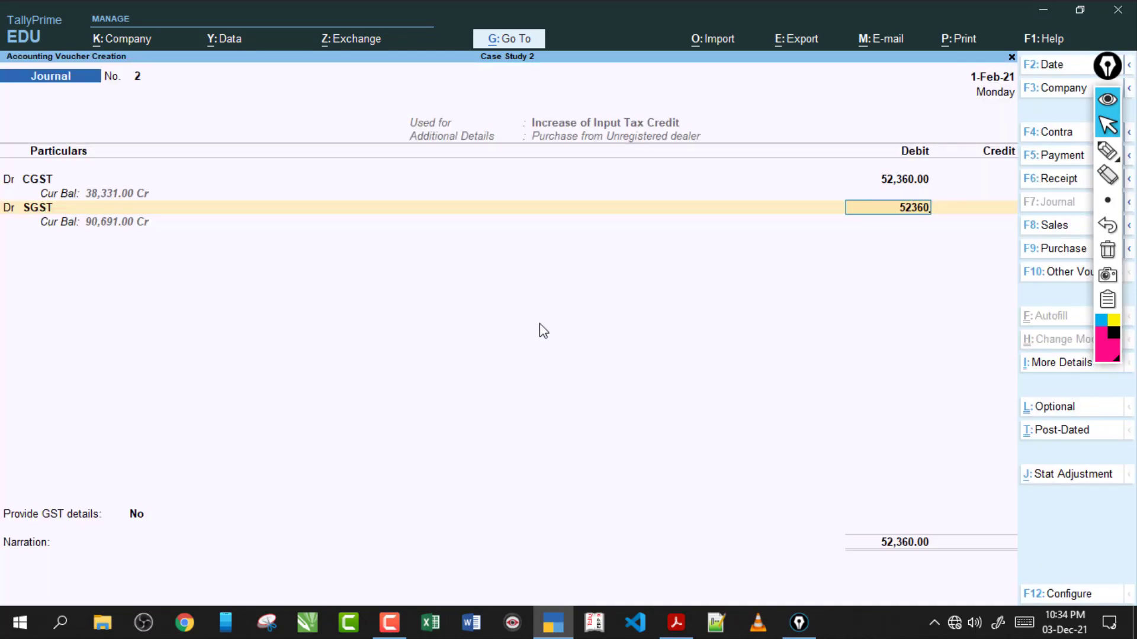
key("Return")
Credit the Tax on Rev ledger with 1,04,720 and save the input tax credit journal voucher without a narration
key("Return")
type("Tax")
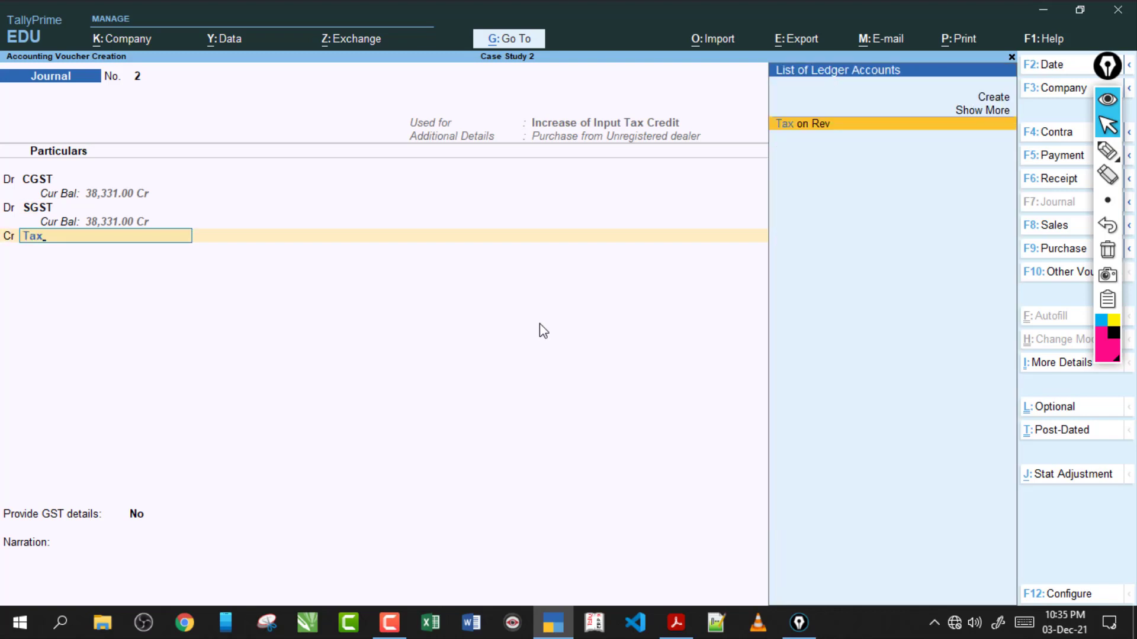
key("Return")
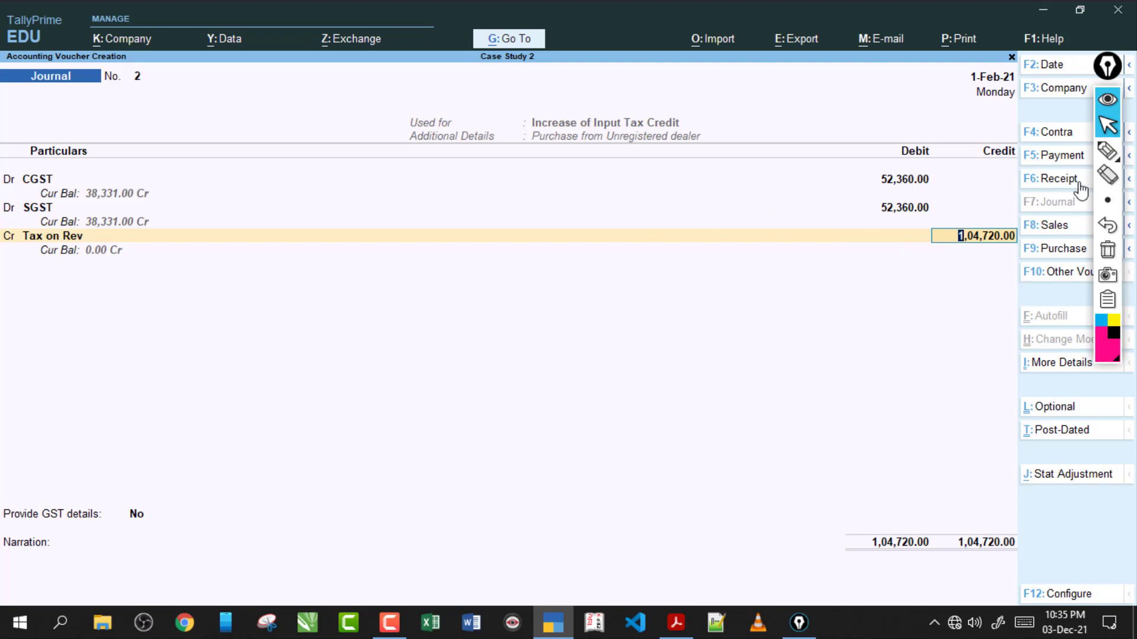
left_click(1106, 155)
mouse_move(94, 258)
left_mouse_down()
mouse_move(127, 260)
mouse_move(133, 247)
left_mouse_up()
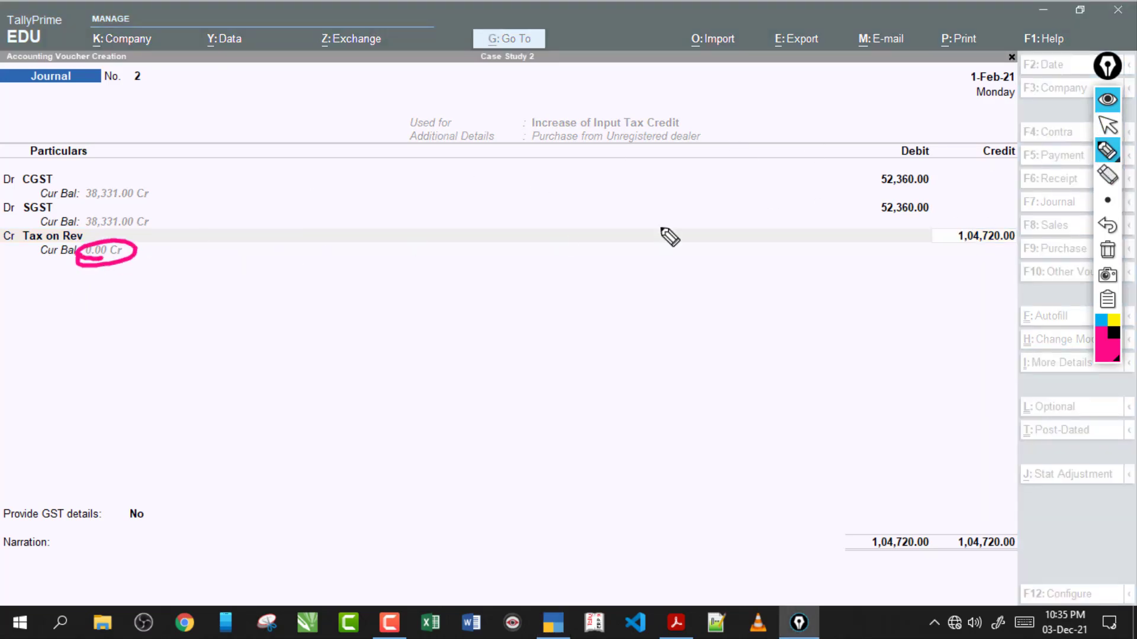
left_click(1106, 250)
left_click(1107, 125)
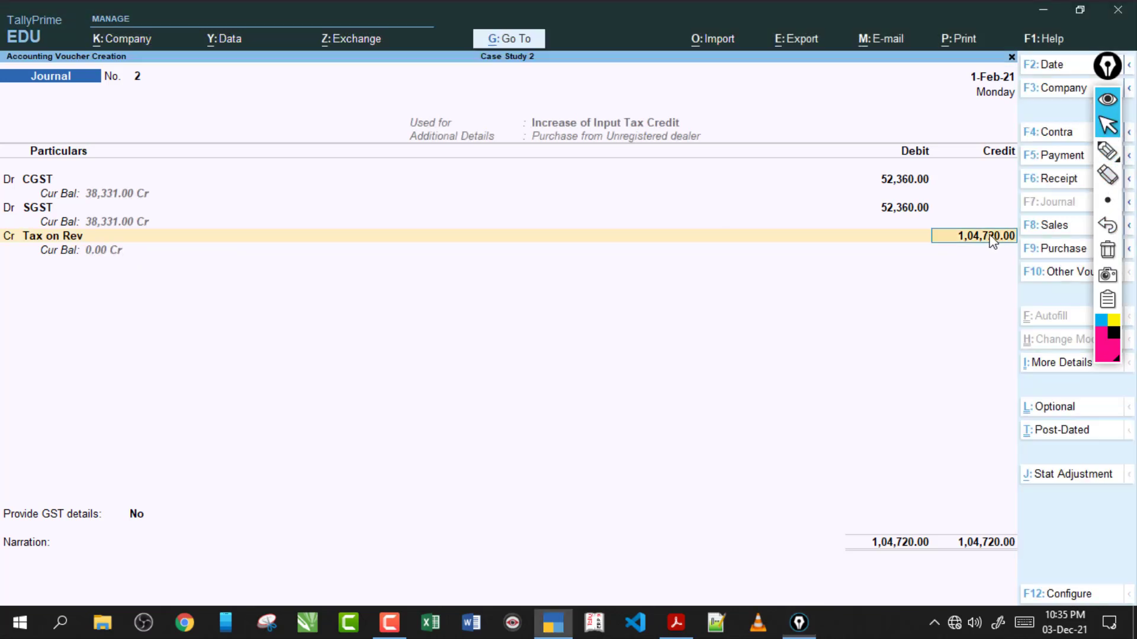
key("Return")
key("Return")
key("Return")
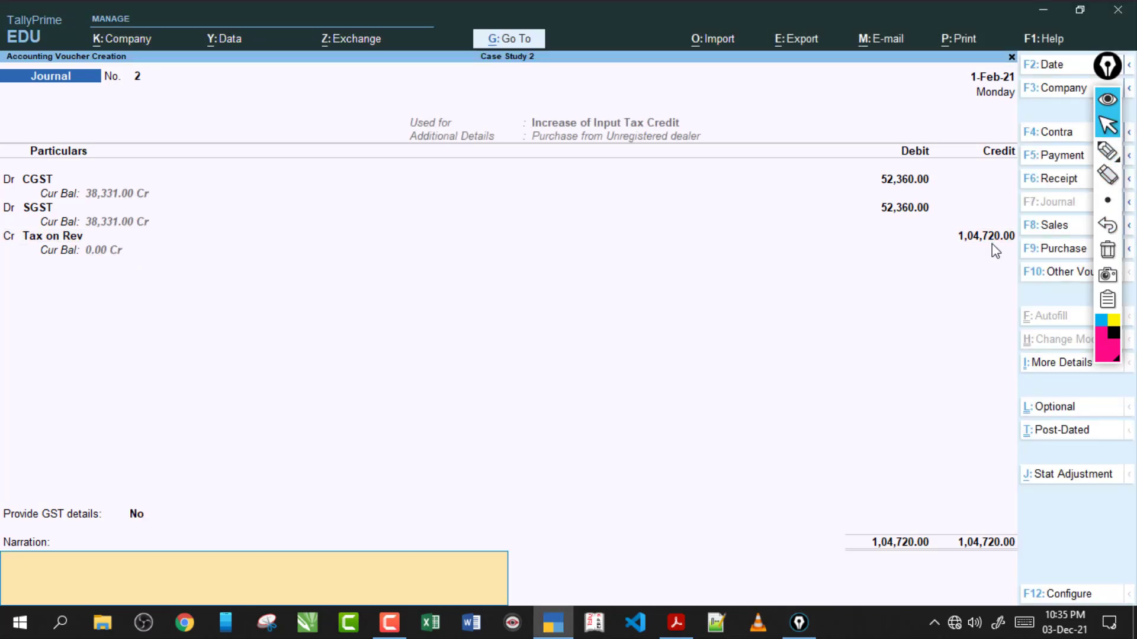
key("Return")
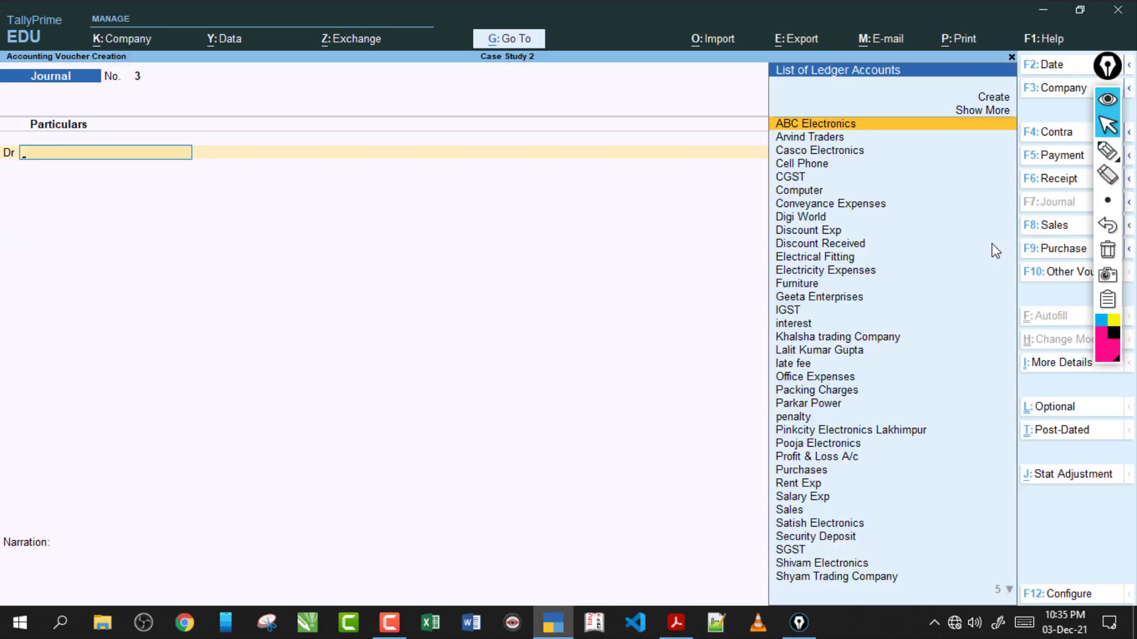
Switch to the PDF, read entry 64 on paying CGST and SGST by cheque, and return to TallyPrime
left_click(677, 622)
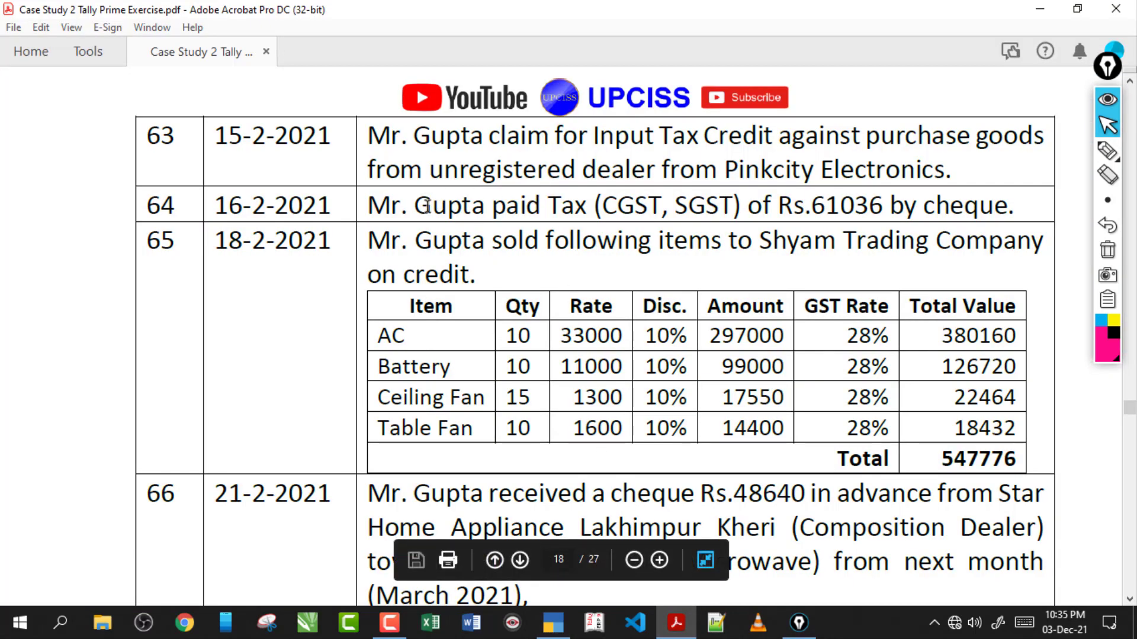
left_click_drag(427, 208, 666, 207)
left_click(667, 207)
left_click_drag(741, 207, 546, 207)
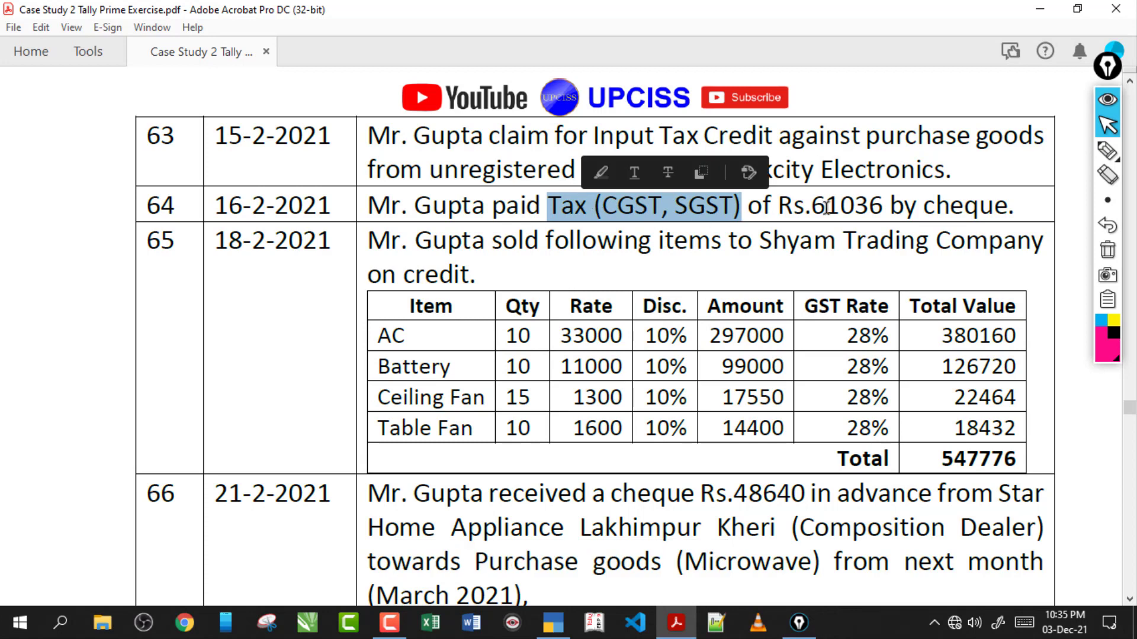
left_click_drag(813, 207, 918, 207)
left_click(948, 209)
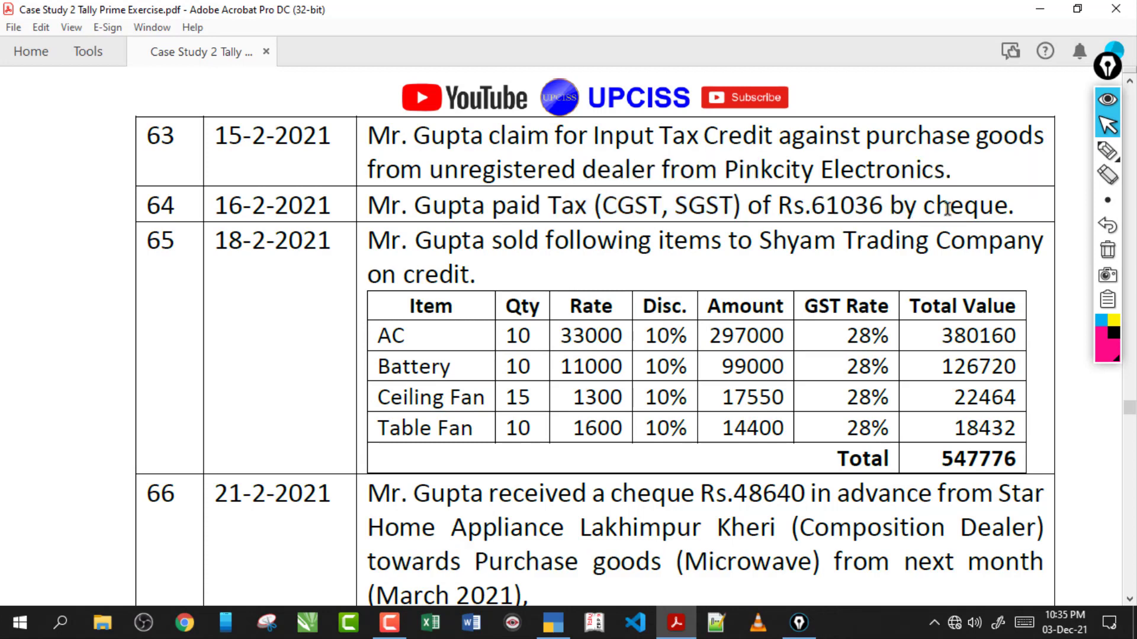
left_click_drag(1014, 208, 747, 207)
left_click(720, 208)
left_click(553, 623)
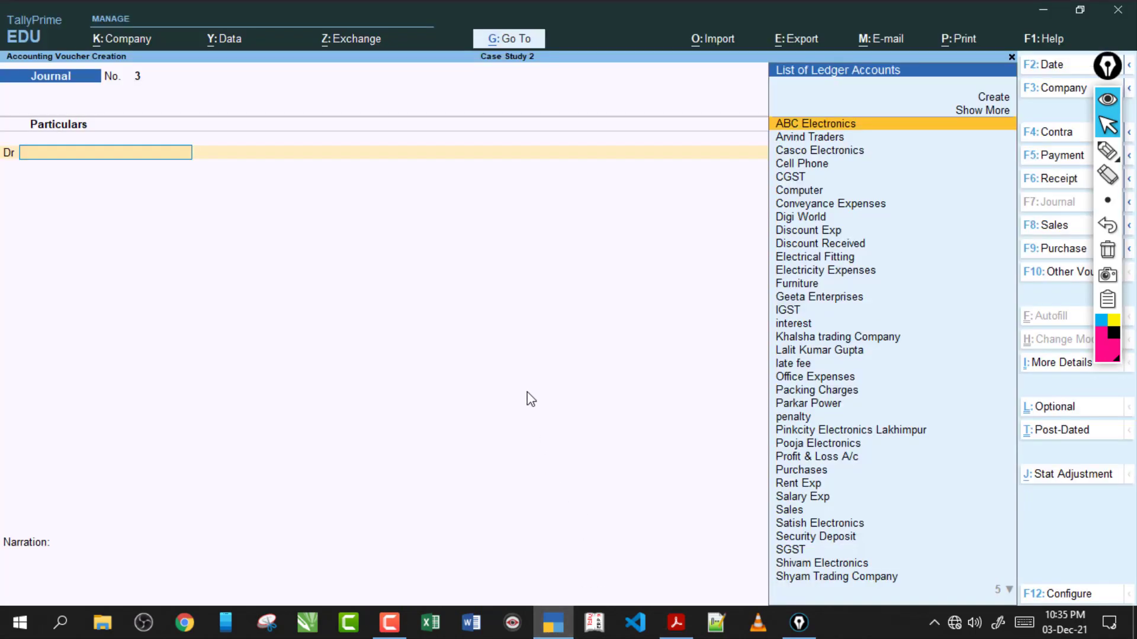
left_click(676, 621)
left_click_drag(811, 207, 883, 207)
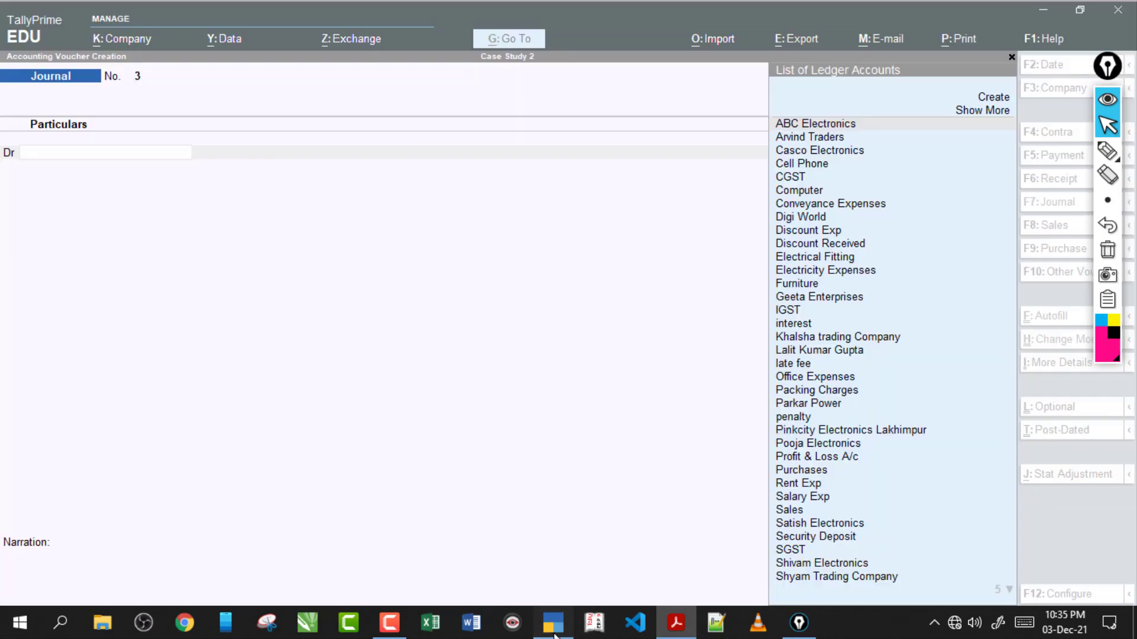
left_click(553, 623)
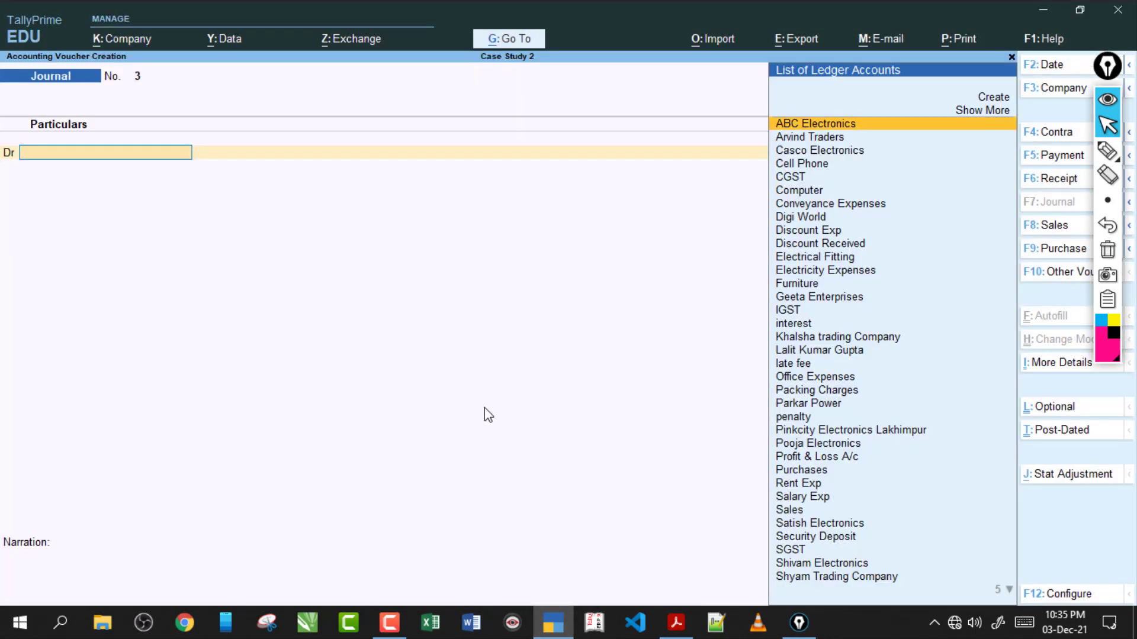
Leave voucher entry and open the list of GST reports
key("Escape")
key("Escape")
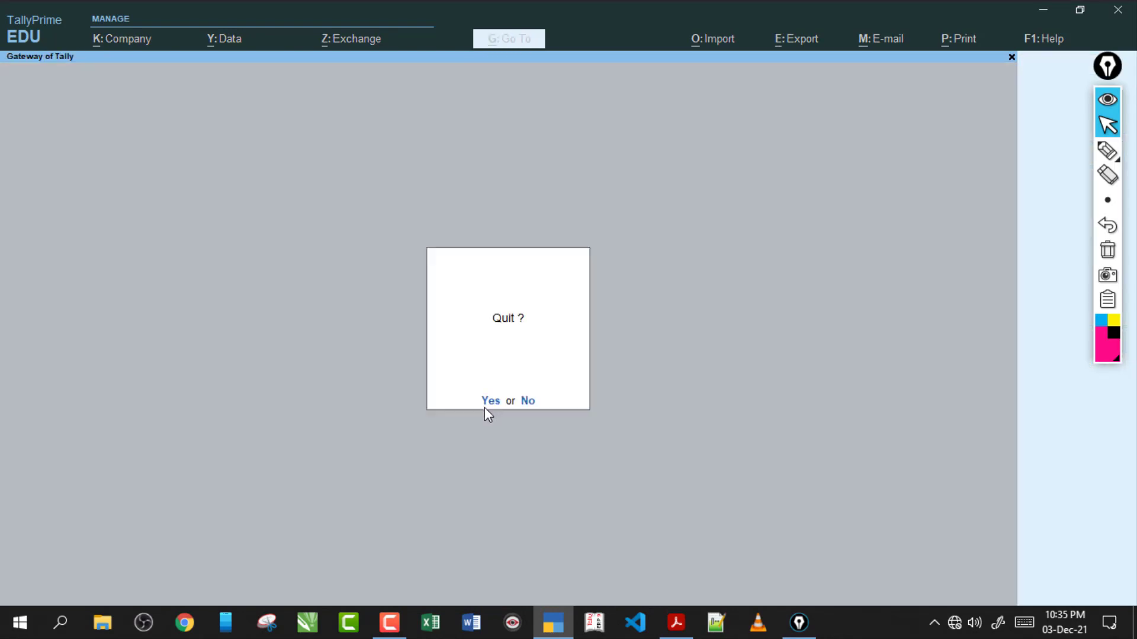
key("Escape")
key("d")
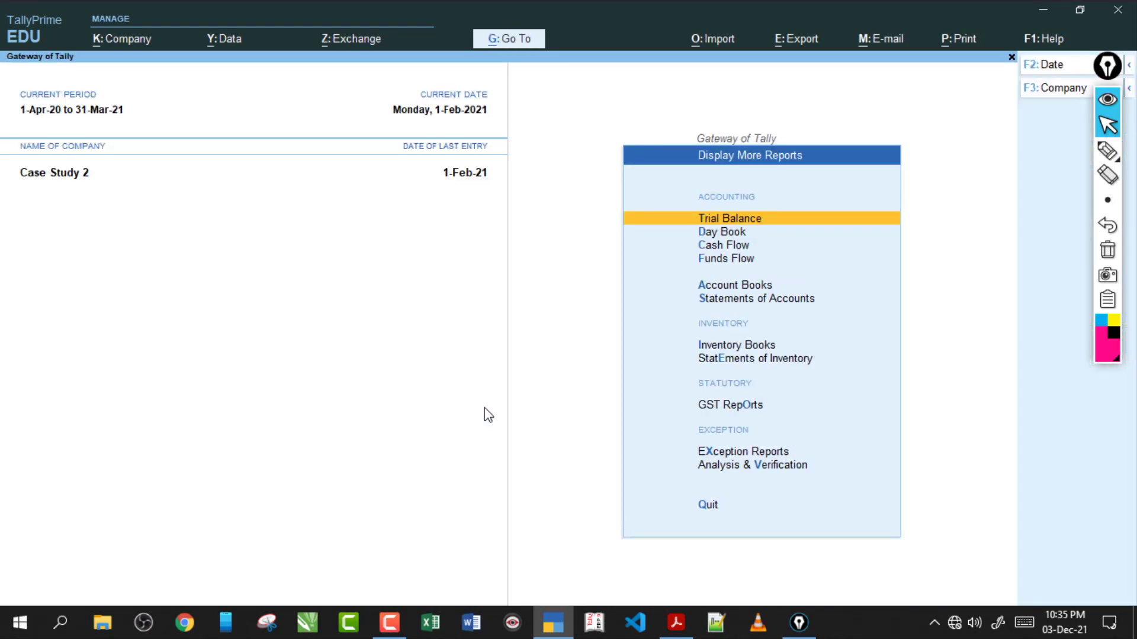
key("Down")
key("Down")
key("Down")
key("Down")
key("Down")
key("Down")
key("Down")
key("Down")
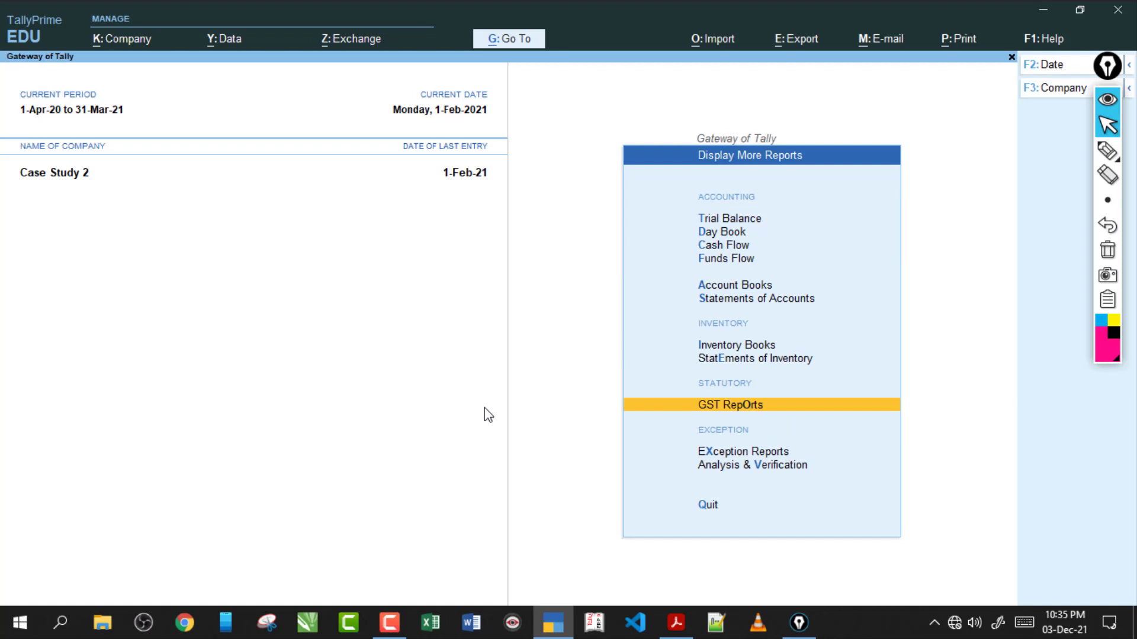
key("Return")
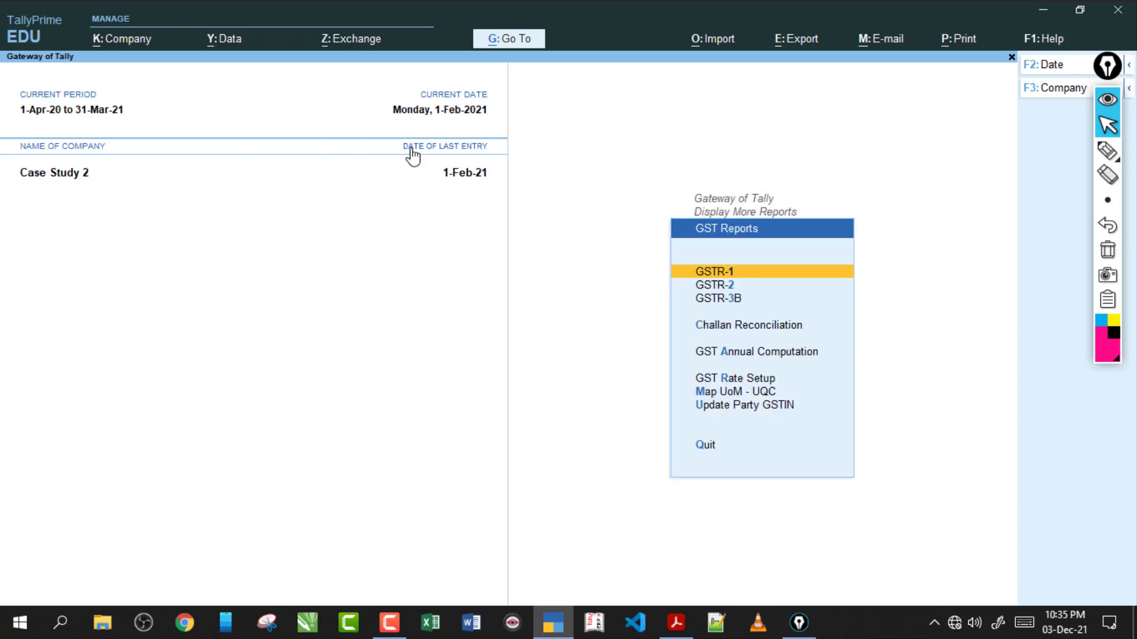
left_click(1107, 150)
left_click_drag(739, 286, 804, 299)
left_click_drag(835, 260, 829, 278)
mouse_move(739, 272)
left_mouse_down()
mouse_move(789, 250)
mouse_move(794, 261)
left_mouse_up()
left_click_drag(834, 210, 820, 255)
left_click_drag(749, 305, 862, 328)
mouse_move(851, 307)
left_mouse_down()
mouse_move(865, 323)
mouse_move(860, 343)
left_mouse_up()
mouse_move(914, 313)
left_mouse_down()
mouse_move(904, 385)
mouse_move(908, 369)
left_mouse_up()
left_click(1108, 250)
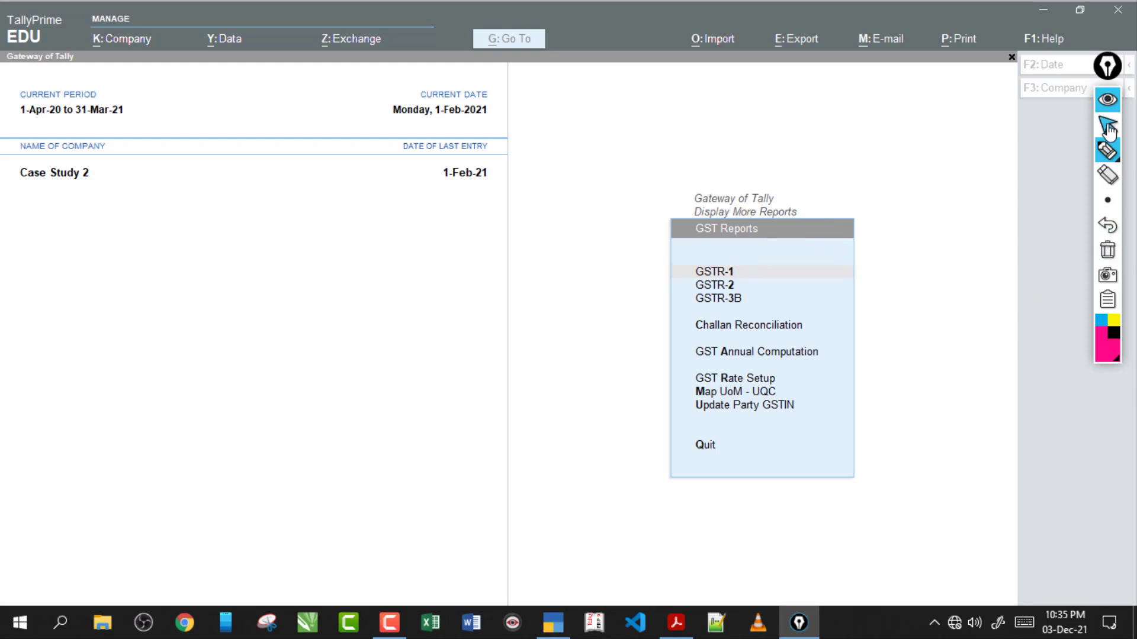
left_click(1109, 129)
Open the GSTR-3B report, review its voucher summary rows, and bring up the report period for changing
left_click(742, 303)
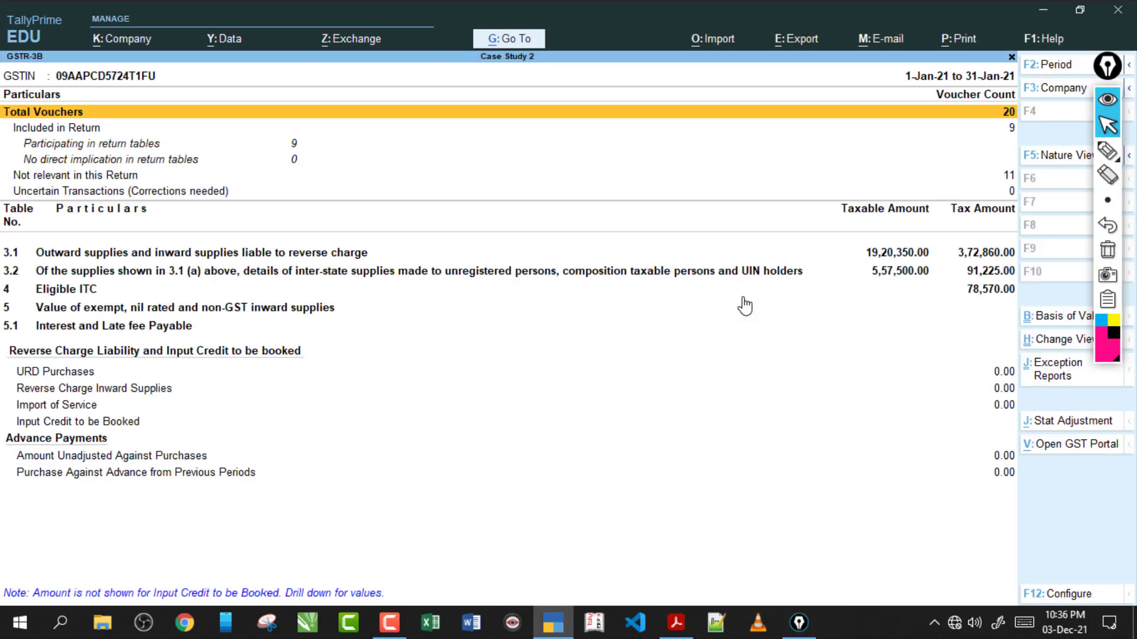
key("Escape")
left_click(741, 300)
key("Down")
key("Down")
key("Down")
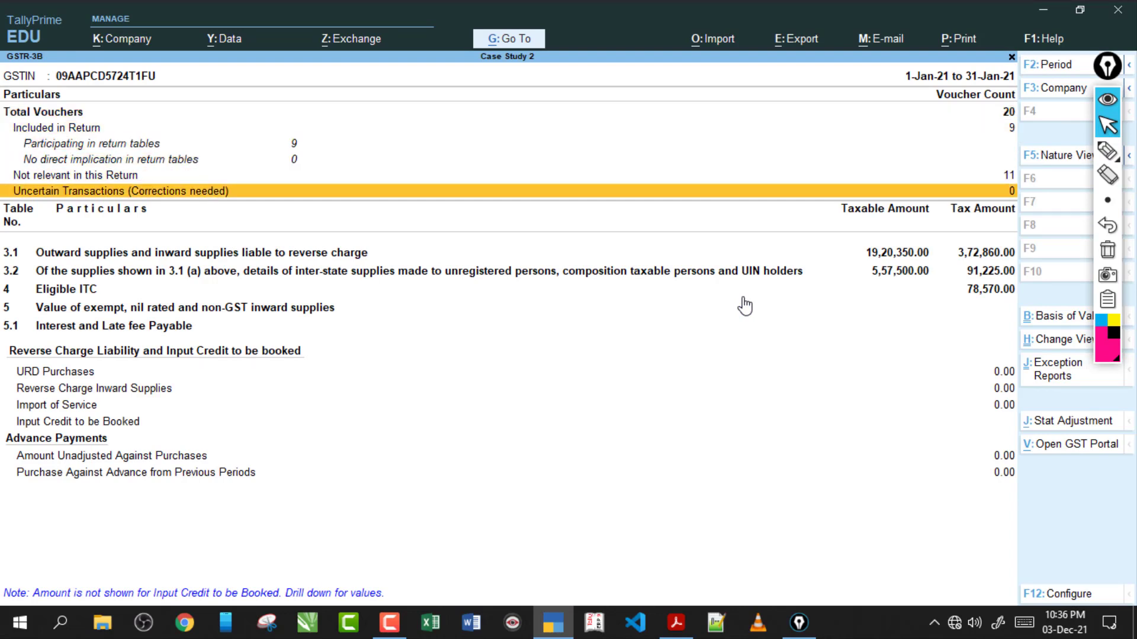
key("F2")
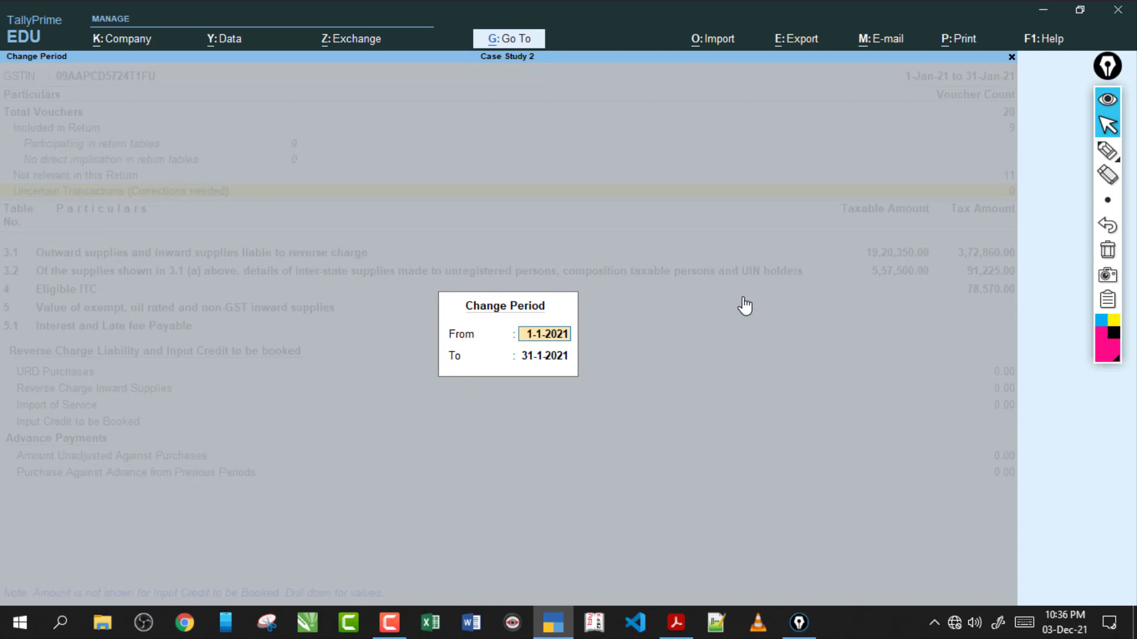
Handwrite the example dates 1-11-2020, 1-1-2021 and 1-2 over the period prompt, circle them, and clear all the ink
left_click(1107, 150)
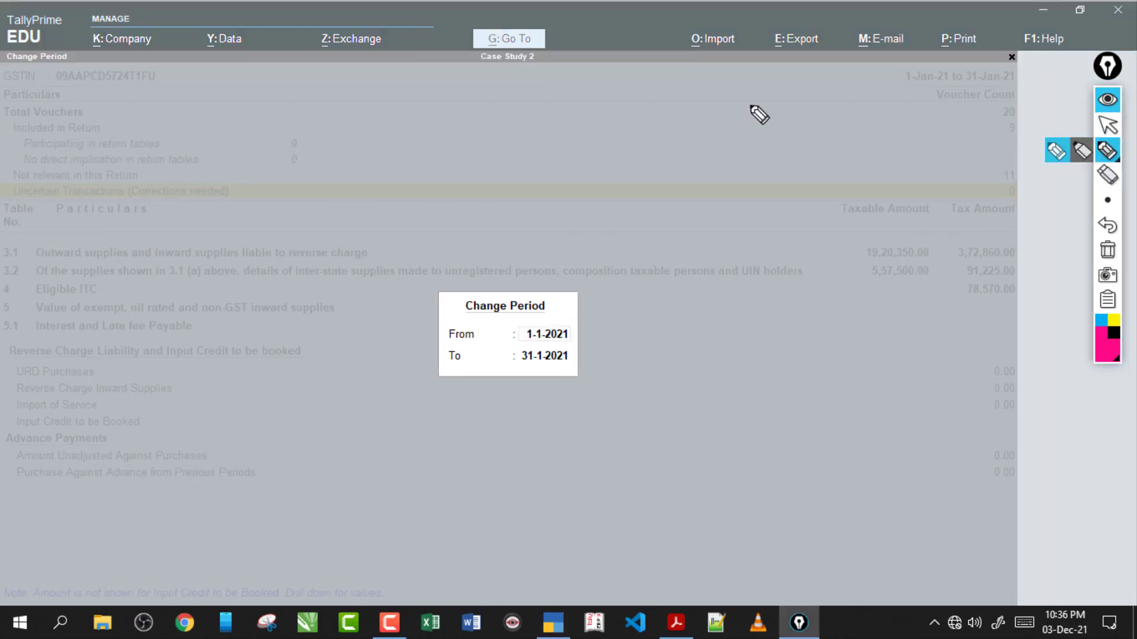
mouse_move(508, 97)
left_mouse_down()
mouse_move(504, 135)
mouse_move(549, 114)
left_mouse_up()
mouse_move(563, 95)
left_mouse_down()
mouse_move(559, 125)
mouse_move(591, 120)
left_mouse_up()
mouse_move(520, 167)
left_mouse_down()
mouse_move(513, 200)
mouse_move(569, 174)
left_mouse_up()
left_click_drag(589, 155, 586, 192)
left_click_drag(614, 107, 728, 107)
mouse_move(737, 89)
left_mouse_down()
mouse_move(745, 105)
mouse_move(743, 95)
left_mouse_up()
left_click_drag(627, 179, 642, 178)
mouse_move(664, 164)
left_mouse_down()
mouse_move(688, 177)
mouse_move(743, 168)
left_mouse_up()
left_click_drag(760, 145, 762, 173)
mouse_move(455, 213)
left_mouse_down()
mouse_move(791, 84)
mouse_move(568, 174)
left_mouse_up()
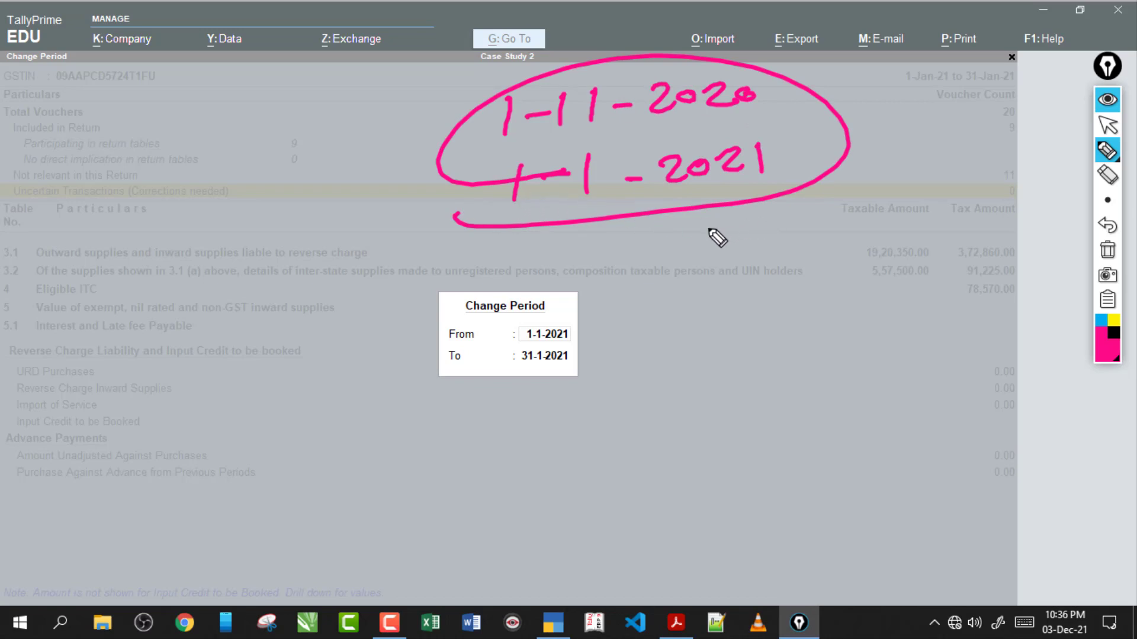
left_click_drag(266, 296, 270, 336)
left_click_drag(282, 316, 378, 308)
left_click_drag(267, 338, 325, 337)
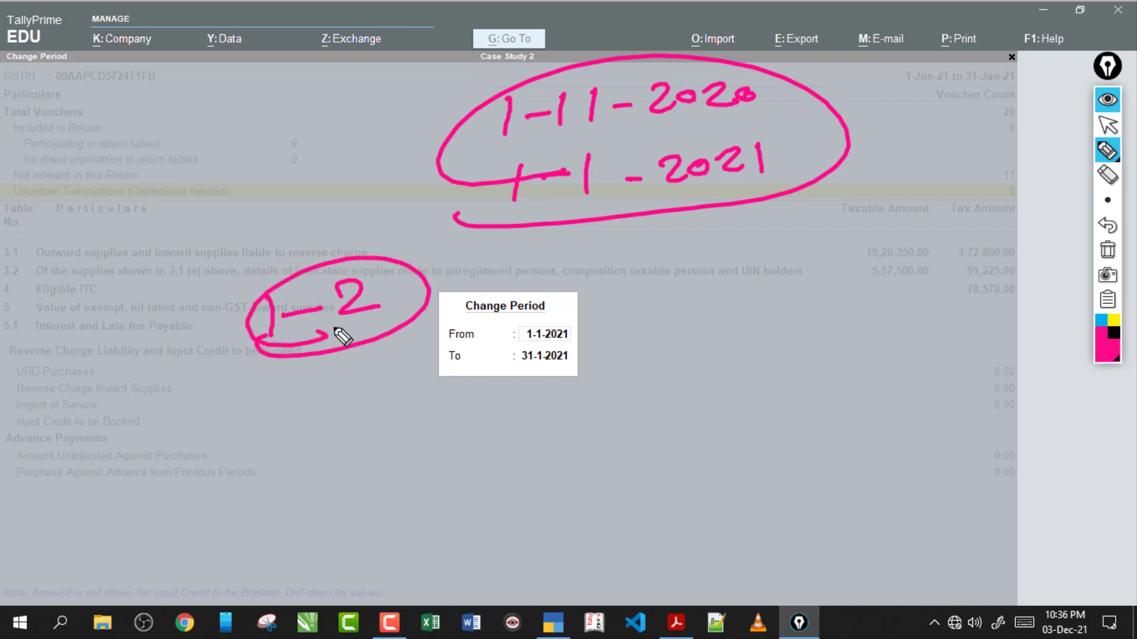
left_click(1108, 251)
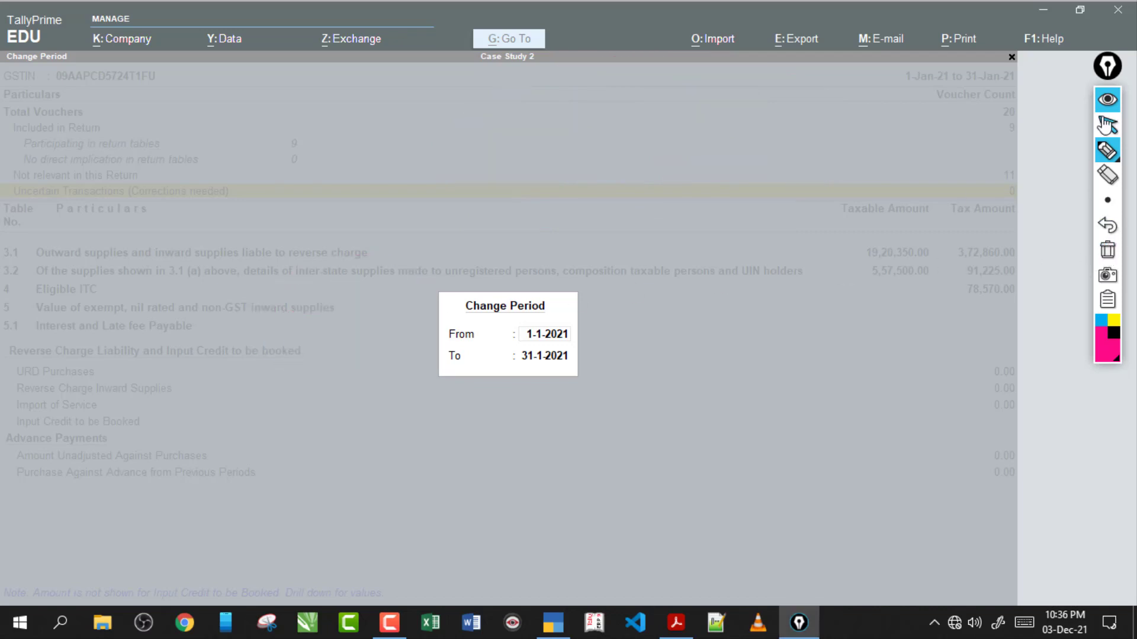
left_click(1107, 125)
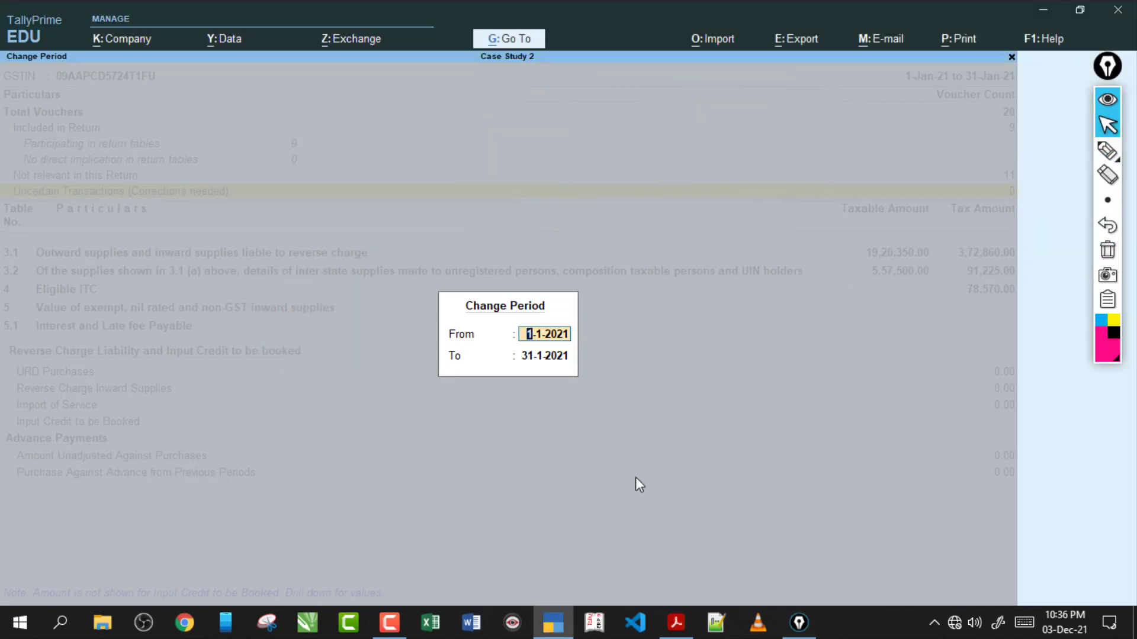
Switch to the PDF, mark the date and the CGST and SGST wording of entry 64, and clear the ink
left_click(676, 622)
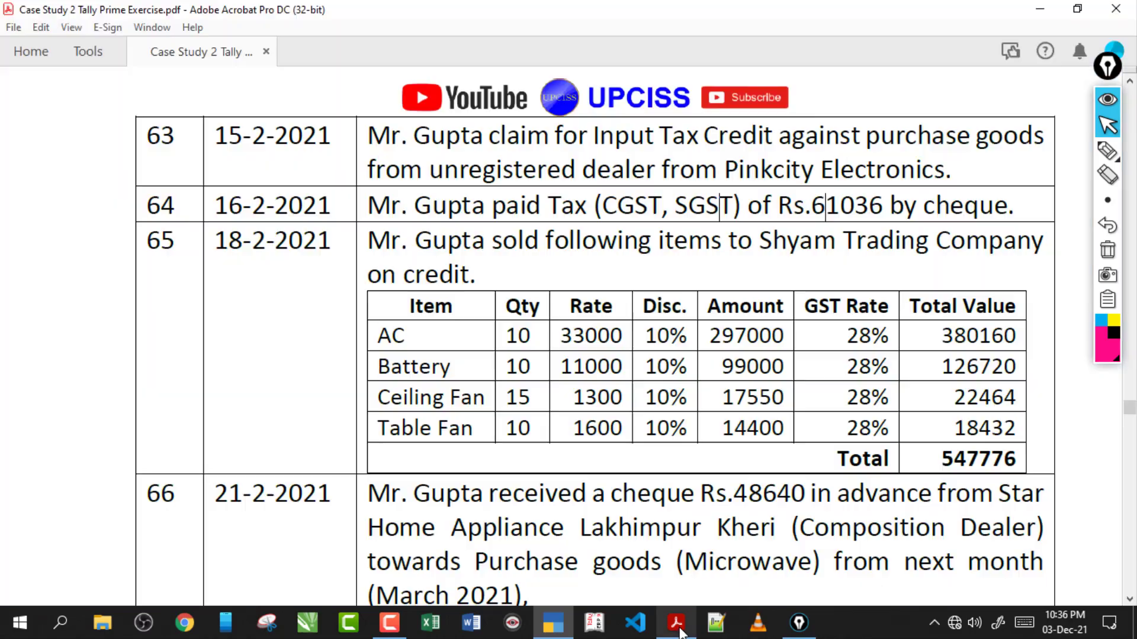
left_click(1100, 153)
left_click_drag(221, 226, 222, 234)
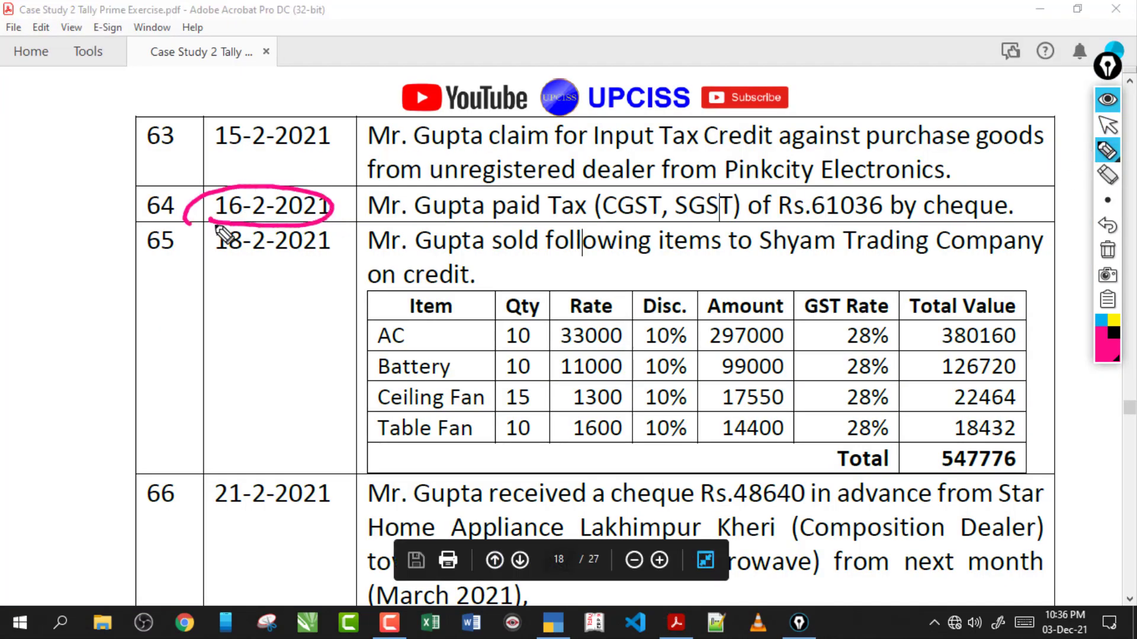
mouse_move(510, 217)
left_mouse_down()
mouse_move(705, 220)
mouse_move(570, 223)
mouse_move(632, 221)
left_mouse_up()
mouse_move(367, 50)
left_mouse_down()
mouse_move(374, 110)
mouse_move(426, 72)
left_mouse_up()
left_click_drag(434, 46, 509, 102)
mouse_move(521, 56)
left_mouse_down()
mouse_move(292, 68)
mouse_move(364, 130)
mouse_move(255, 133)
mouse_move(453, 121)
left_mouse_up()
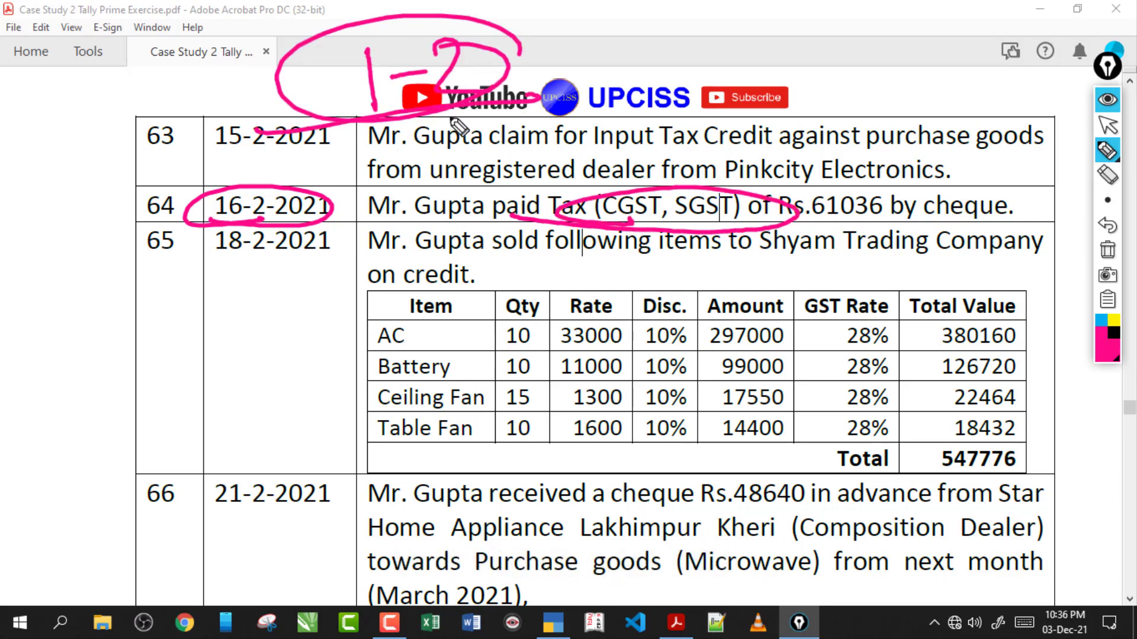
left_click(1107, 250)
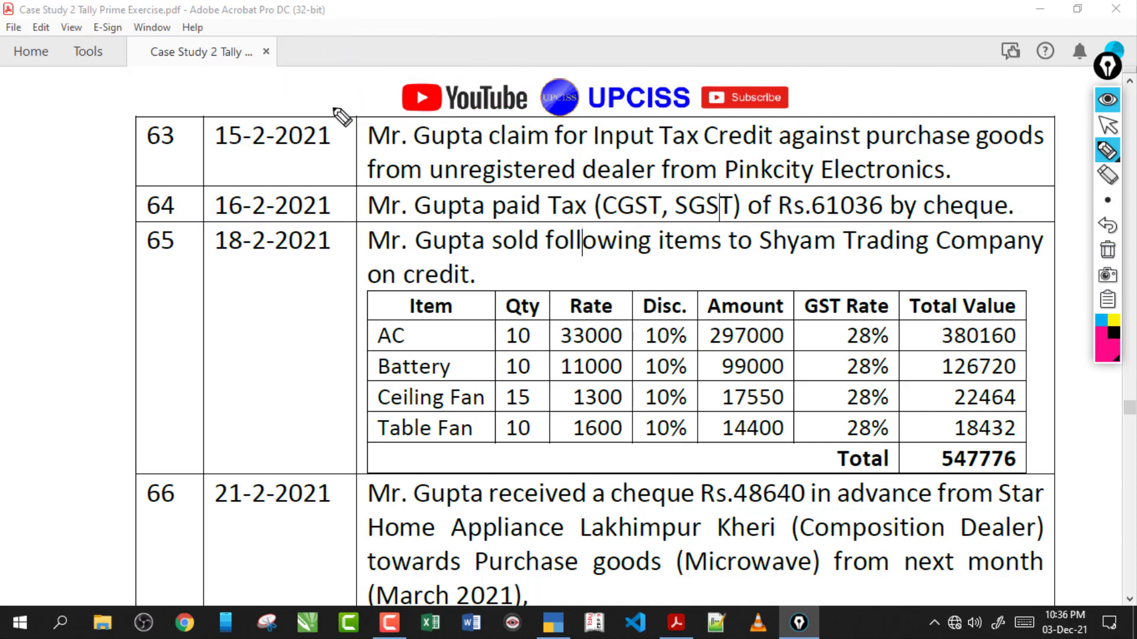
Reread entry 64 in the PDF, marking the tax payment wording and the Rs.61036 amount, and clear the markings
mouse_move(352, 151)
left_mouse_down()
mouse_move(384, 145)
mouse_move(396, 176)
left_mouse_up()
mouse_move(309, 37)
left_mouse_down()
mouse_move(335, 70)
mouse_move(324, 66)
left_mouse_up()
mouse_move(197, 58)
left_mouse_down()
mouse_move(230, 42)
mouse_move(237, 80)
mouse_move(226, 73)
left_mouse_up()
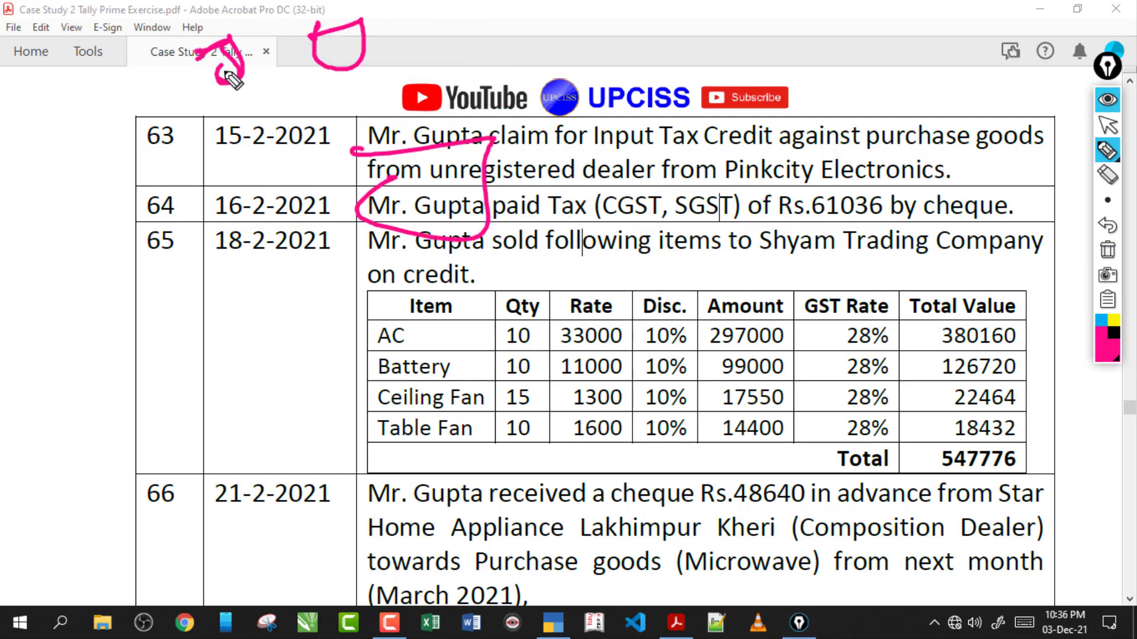
key("Delete")
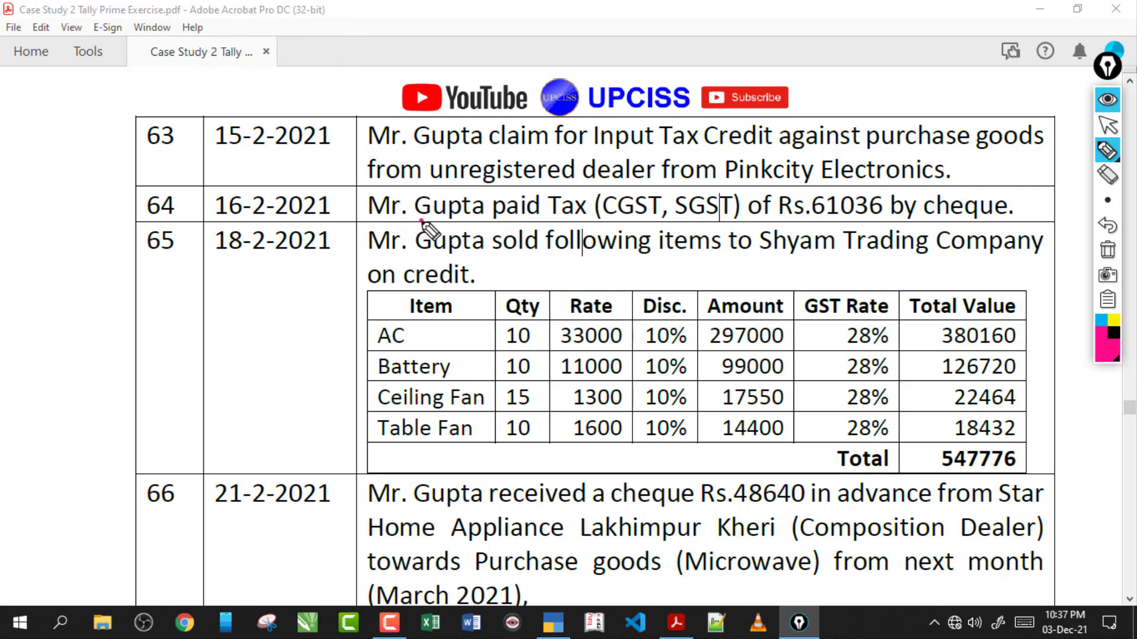
mouse_move(421, 222)
left_mouse_down()
mouse_move(826, 212)
mouse_move(453, 201)
mouse_move(504, 215)
left_mouse_up()
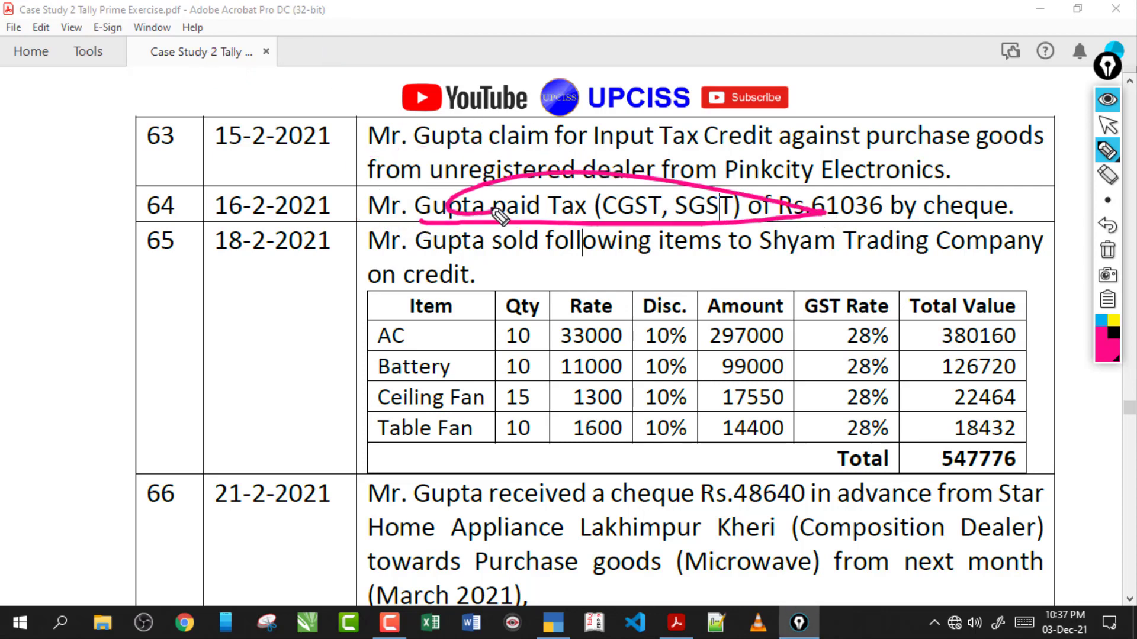
mouse_move(254, 102)
left_mouse_down()
mouse_move(370, 67)
mouse_move(237, 133)
mouse_move(400, 102)
left_mouse_up()
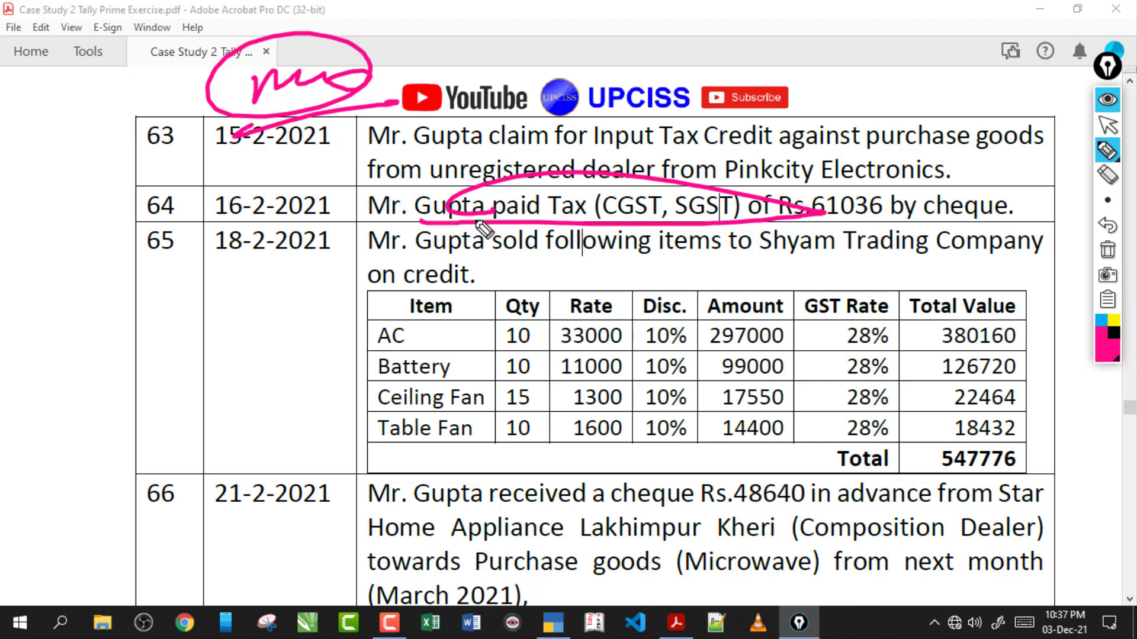
left_click_drag(503, 212, 414, 223)
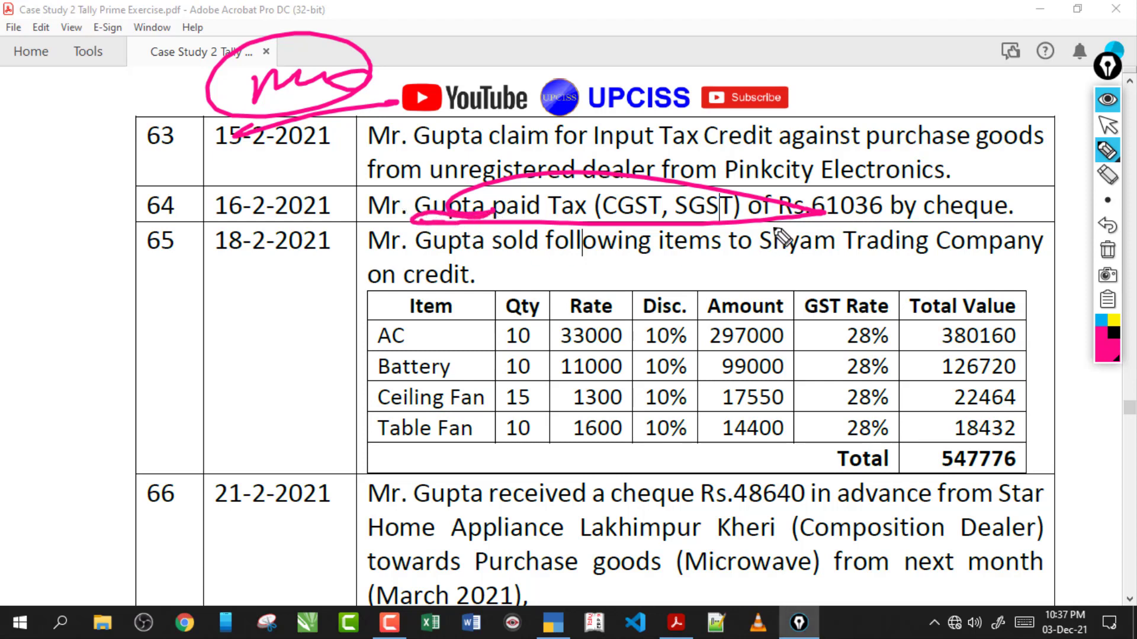
left_click_drag(687, 229, 774, 224)
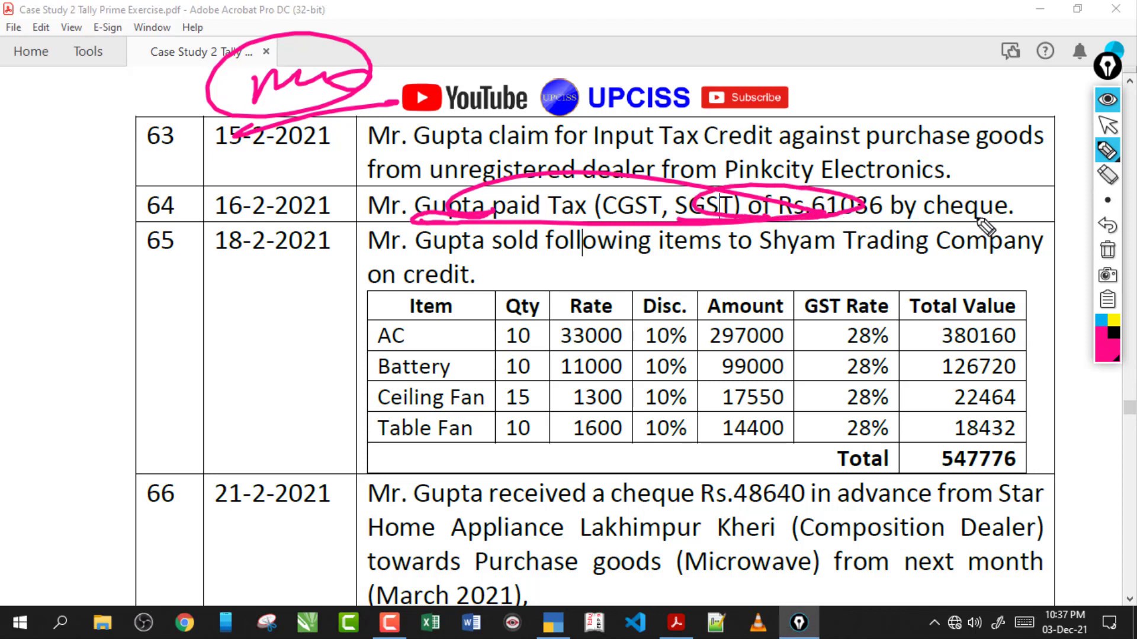
left_click(1107, 250)
left_click(1107, 125)
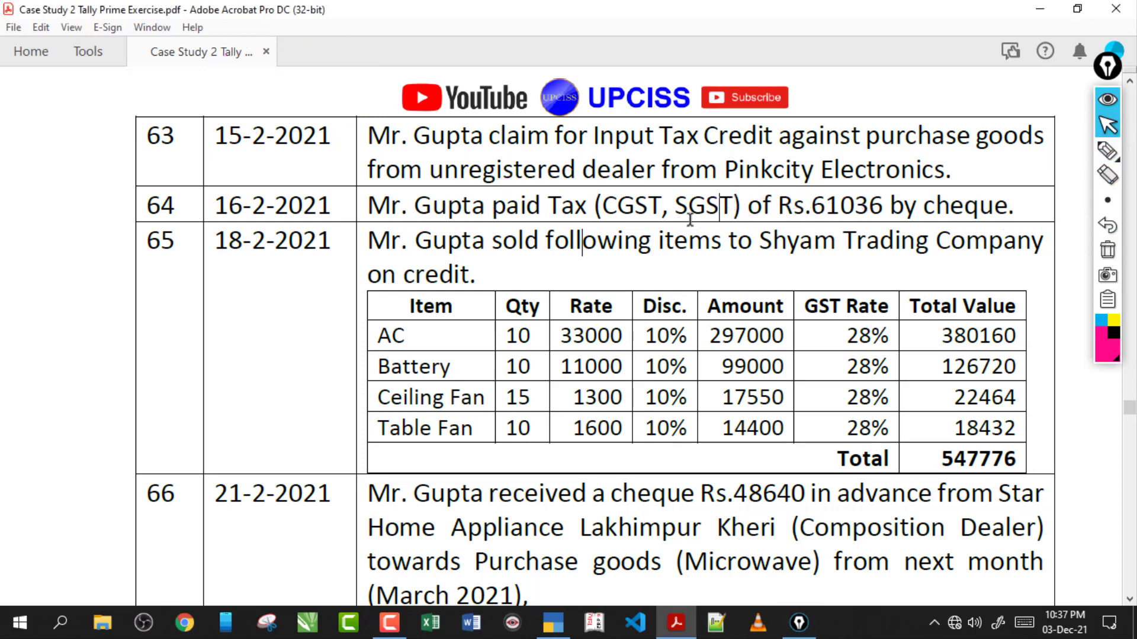
Return to TallyPrime and set the GSTR-3B period from 1-2-2021 to 1-2-2021
left_click(553, 633)
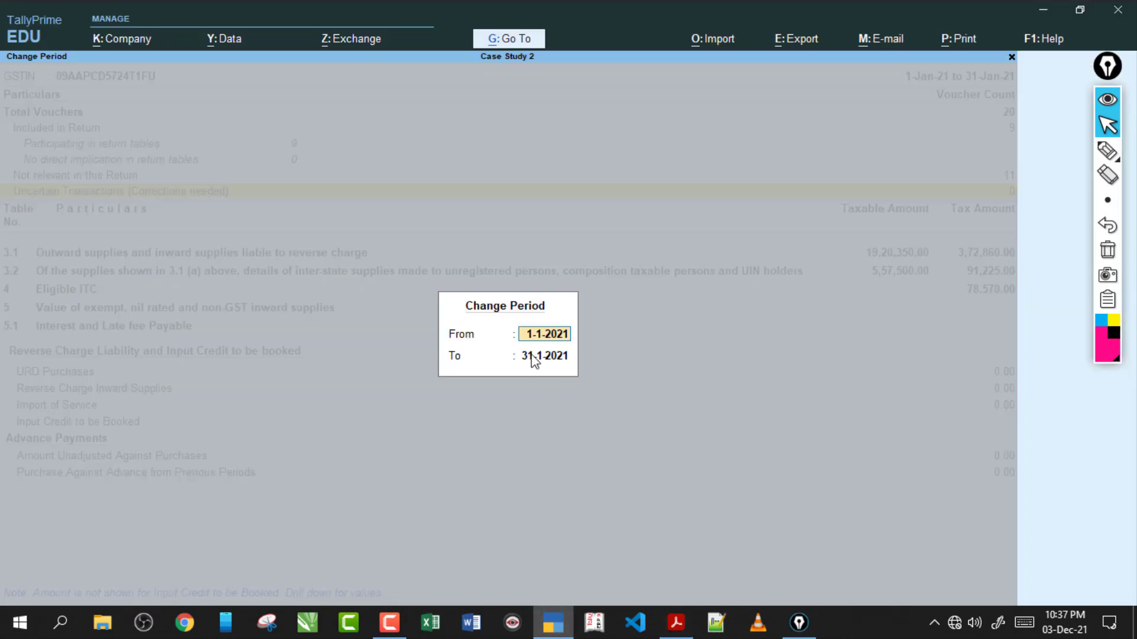
type("1-2")
key("Return")
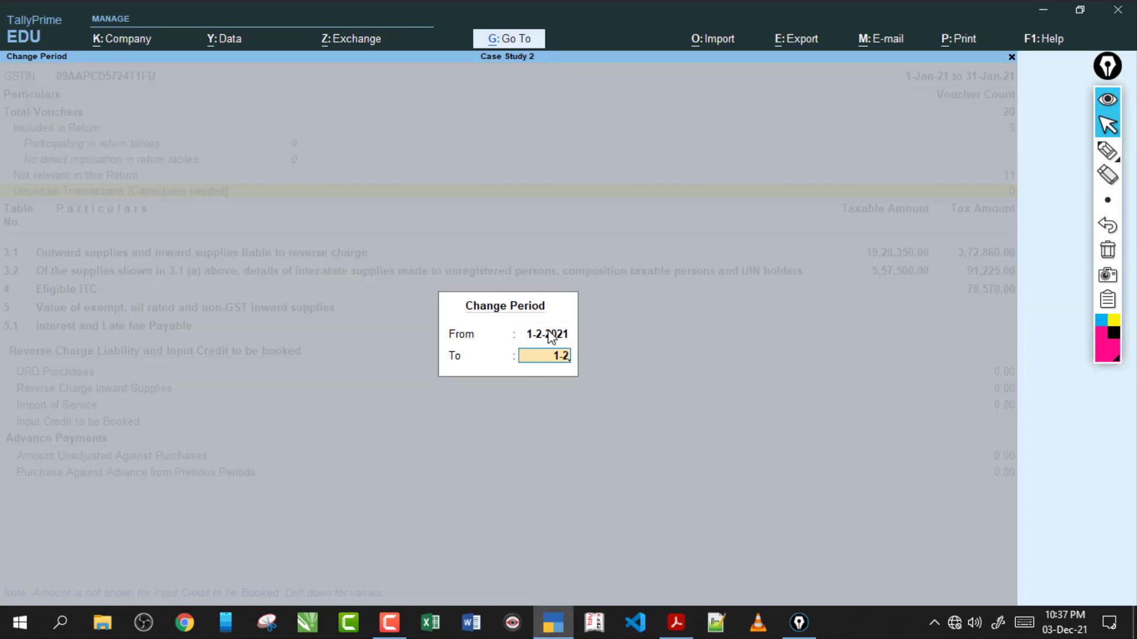
type("1-2")
key("Return")
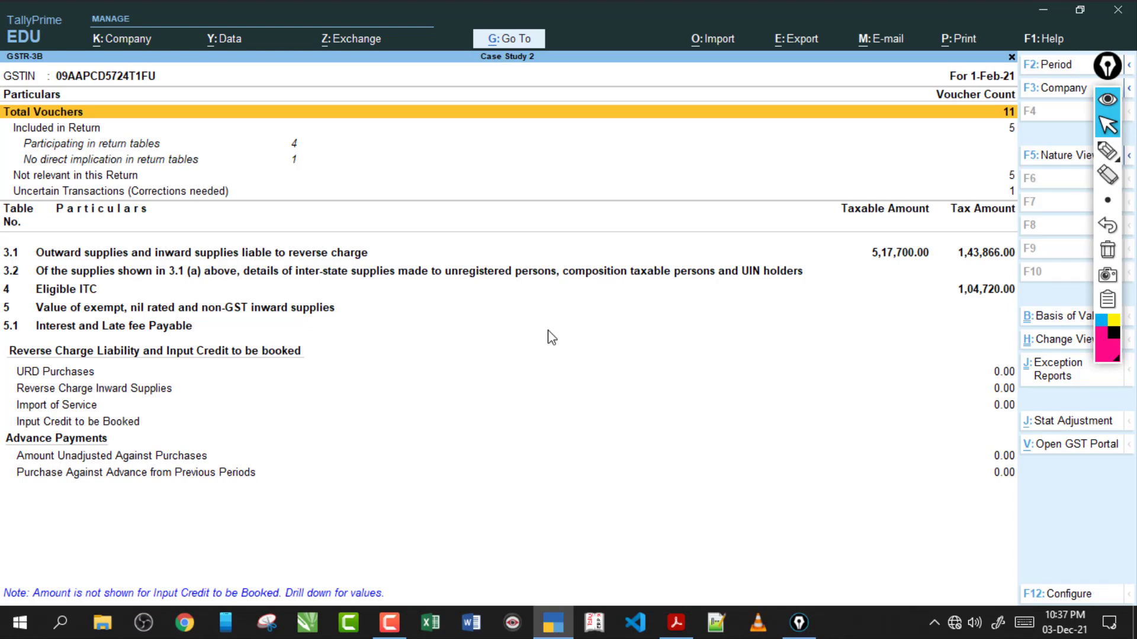
Circle the report date, handwrite 1-1 above the GSTR-3B summary, and clear the ink
left_click(1107, 151)
left_click_drag(965, 89, 947, 56)
mouse_move(564, 81)
left_mouse_down()
mouse_move(581, 96)
mouse_move(686, 108)
left_mouse_up()
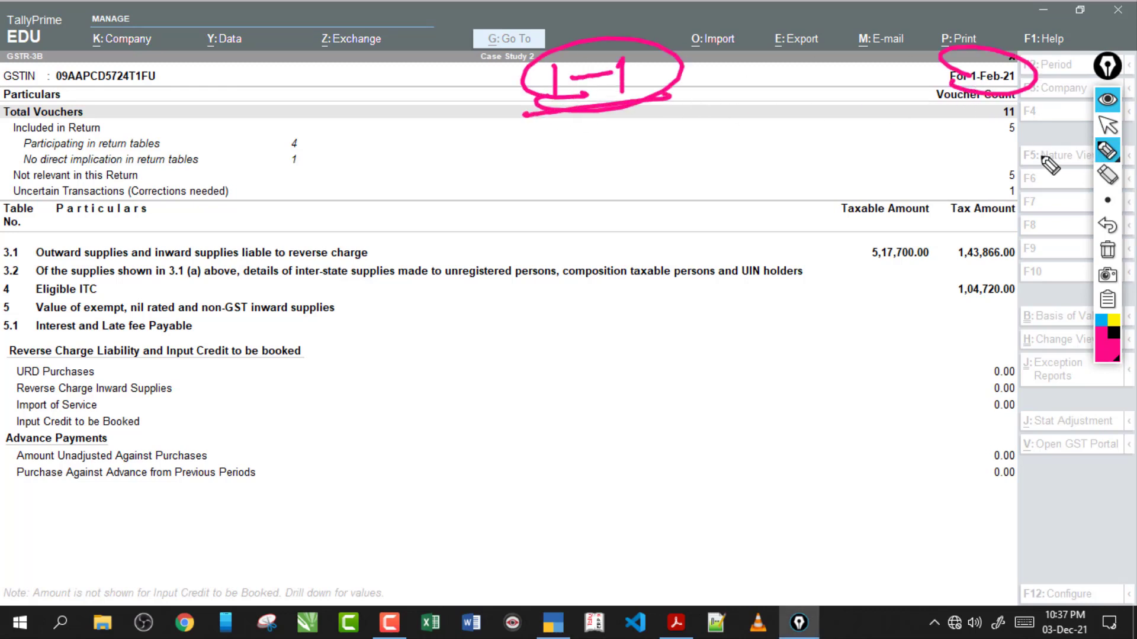
left_click(1107, 250)
left_click(1108, 124)
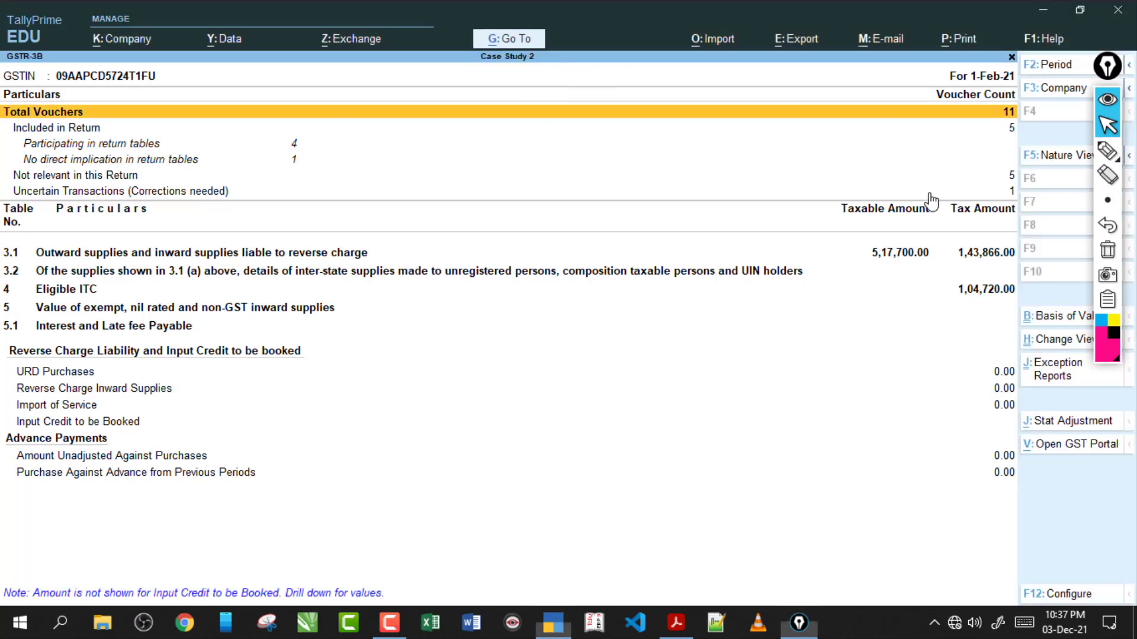
Accept the mismatched Shyam Trading Company sales voucher as is from the uncertain transactions and return to the GSTR-3B summary
left_click(941, 192)
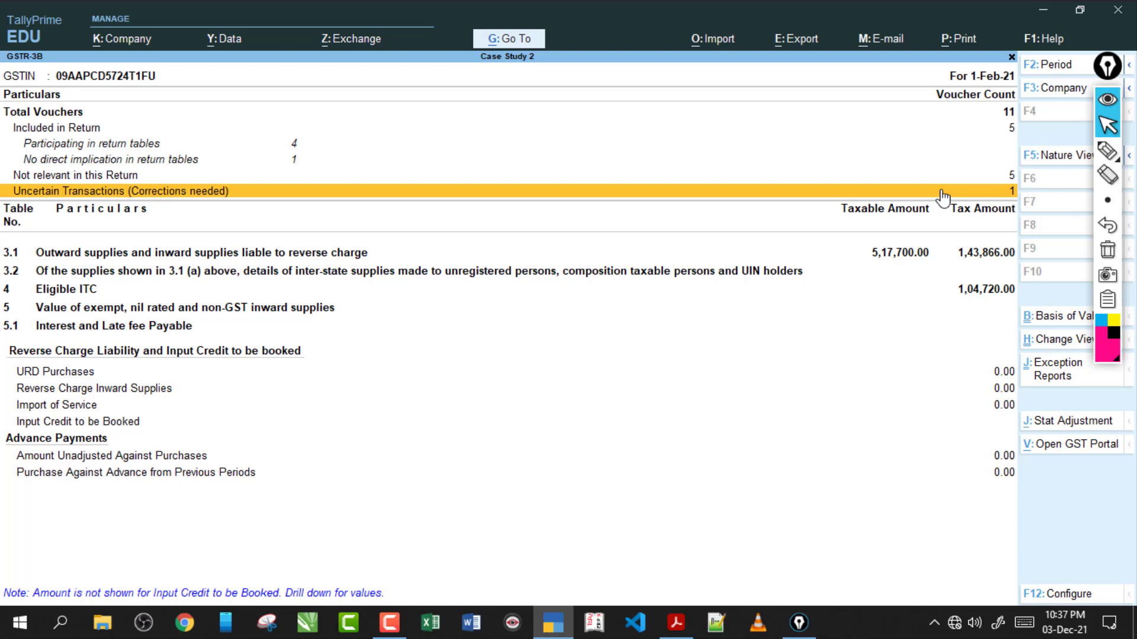
left_click(943, 193)
key("Return")
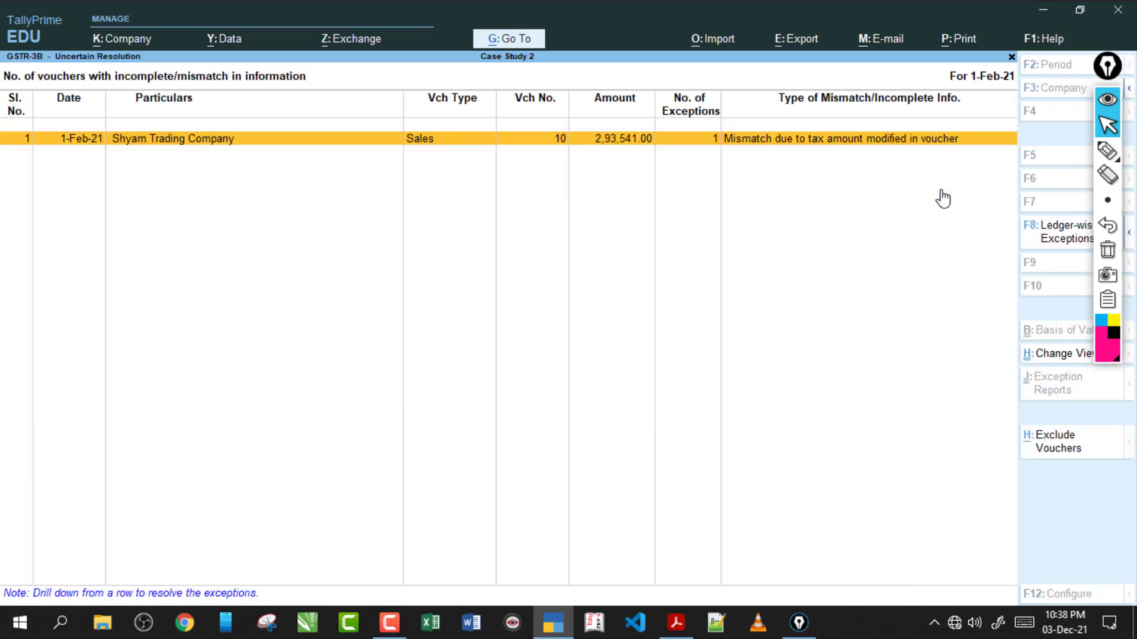
key("Return")
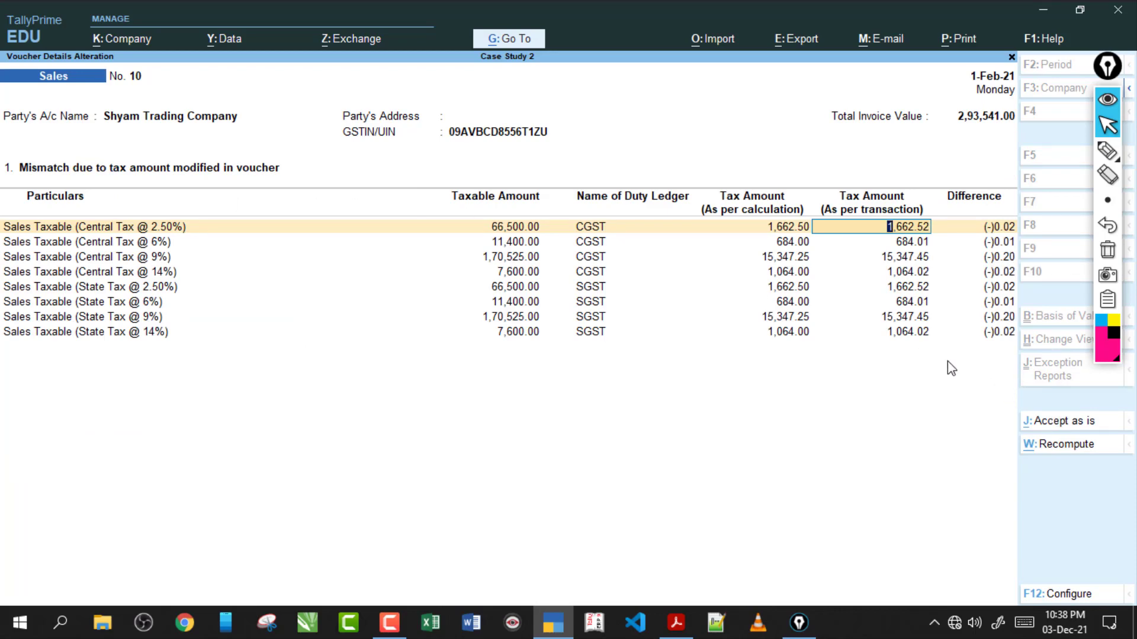
left_click(1047, 422)
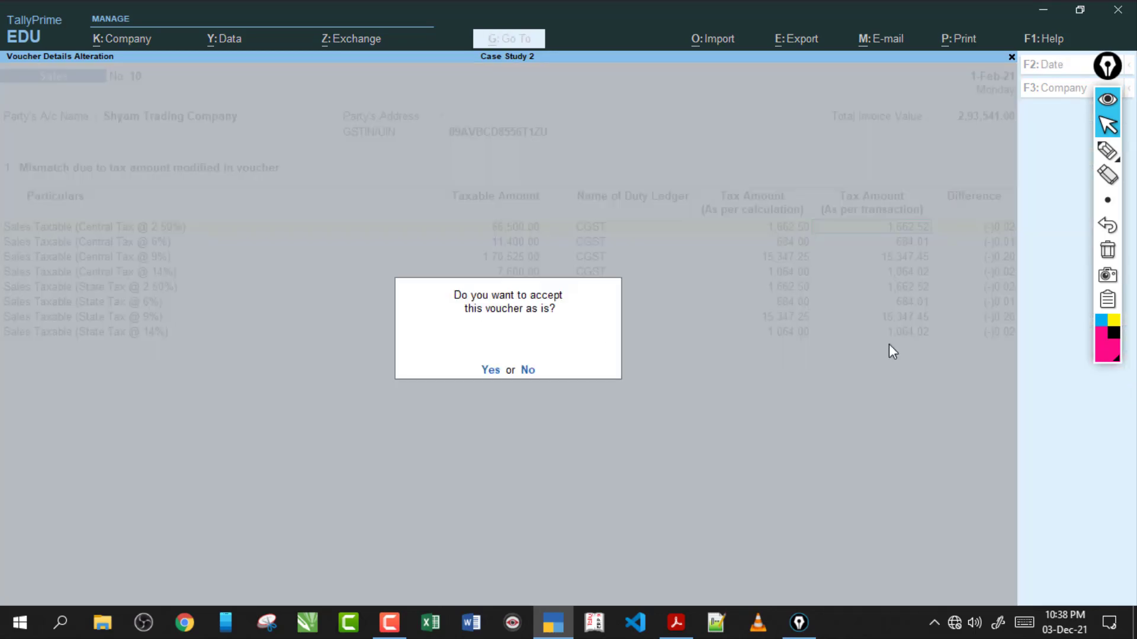
key("y")
key("Escape")
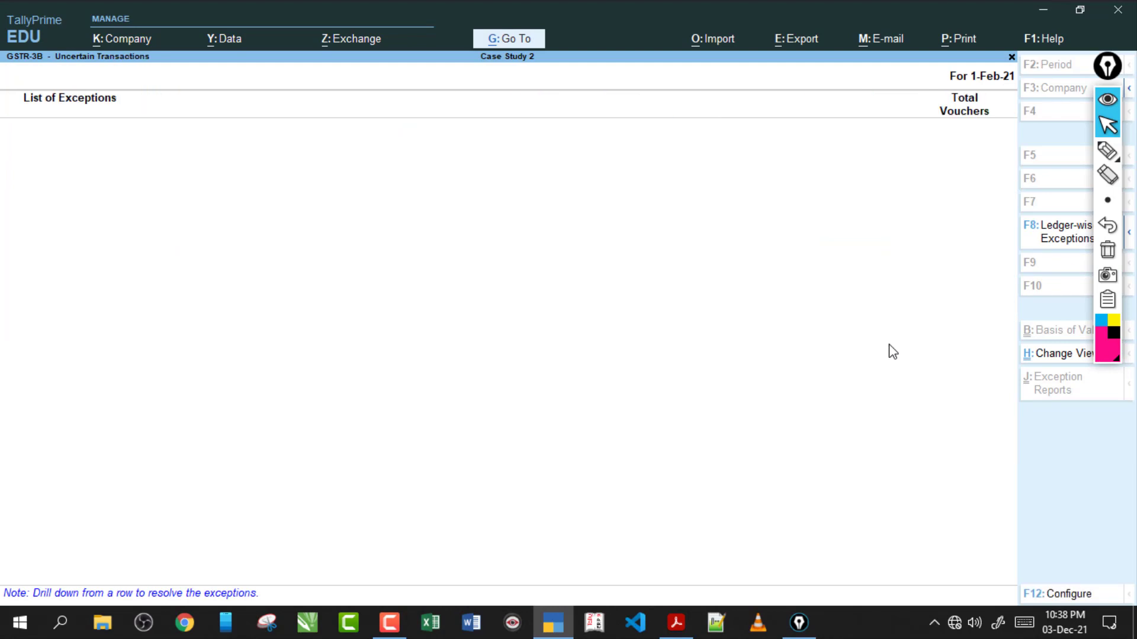
key("Escape")
Examine the GSTR-3B tax amounts for outward supplies and eligible ITC, marking both on screen and clearing the ink
key("Down")
key("Down")
key("Down")
key("Down")
key("Down")
key("Down")
key("Down")
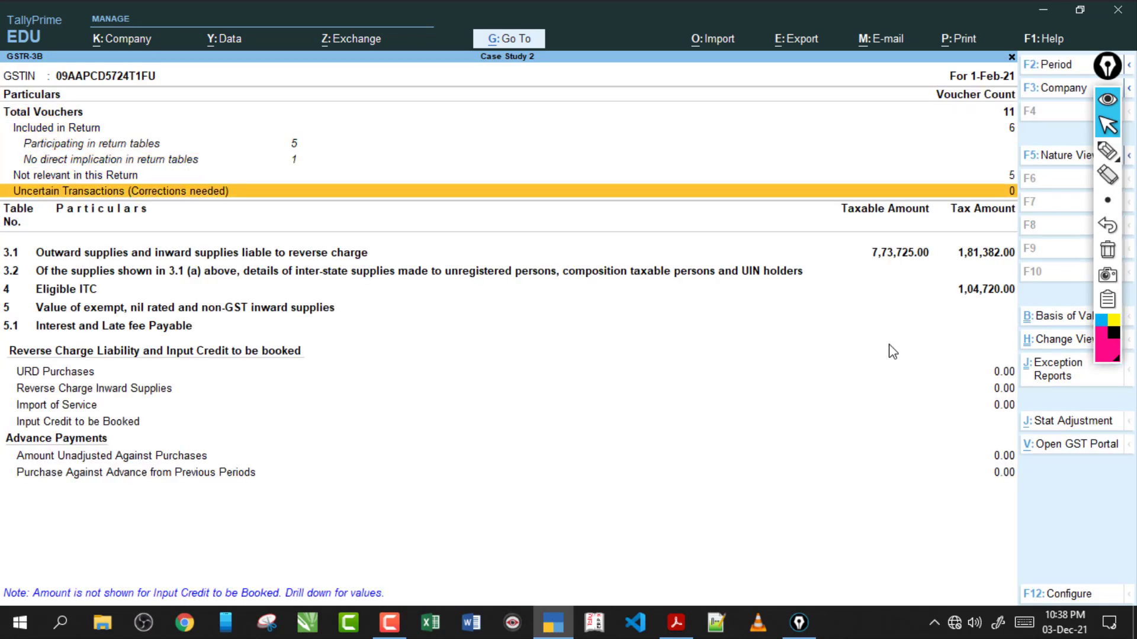
key("Up")
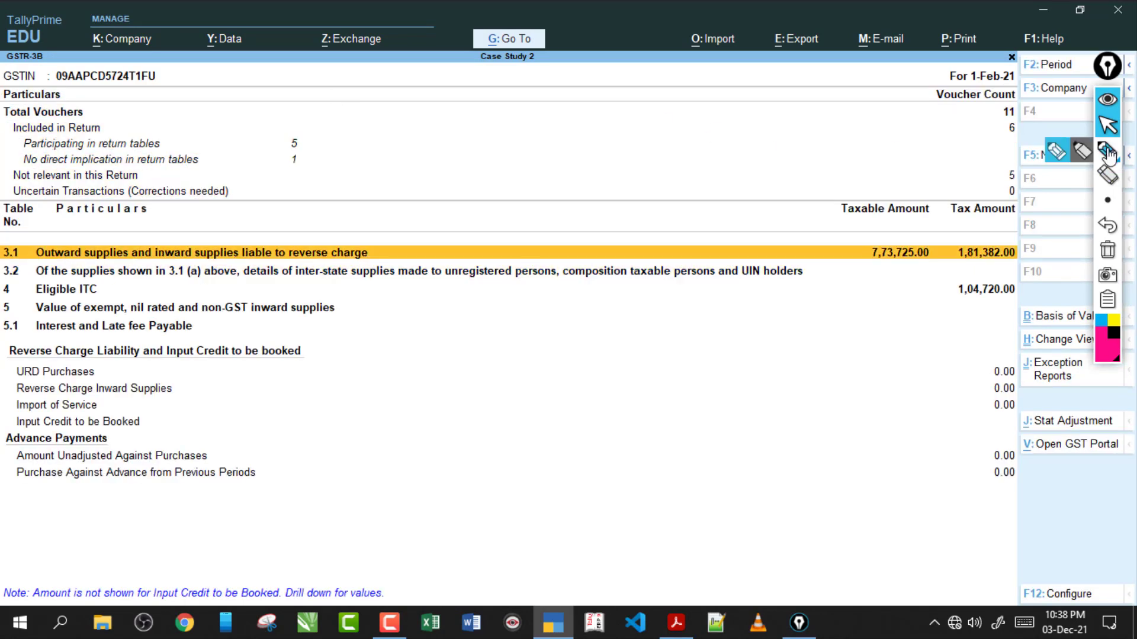
left_click(1107, 151)
mouse_move(971, 270)
left_mouse_down()
mouse_move(948, 255)
mouse_move(972, 272)
left_mouse_up()
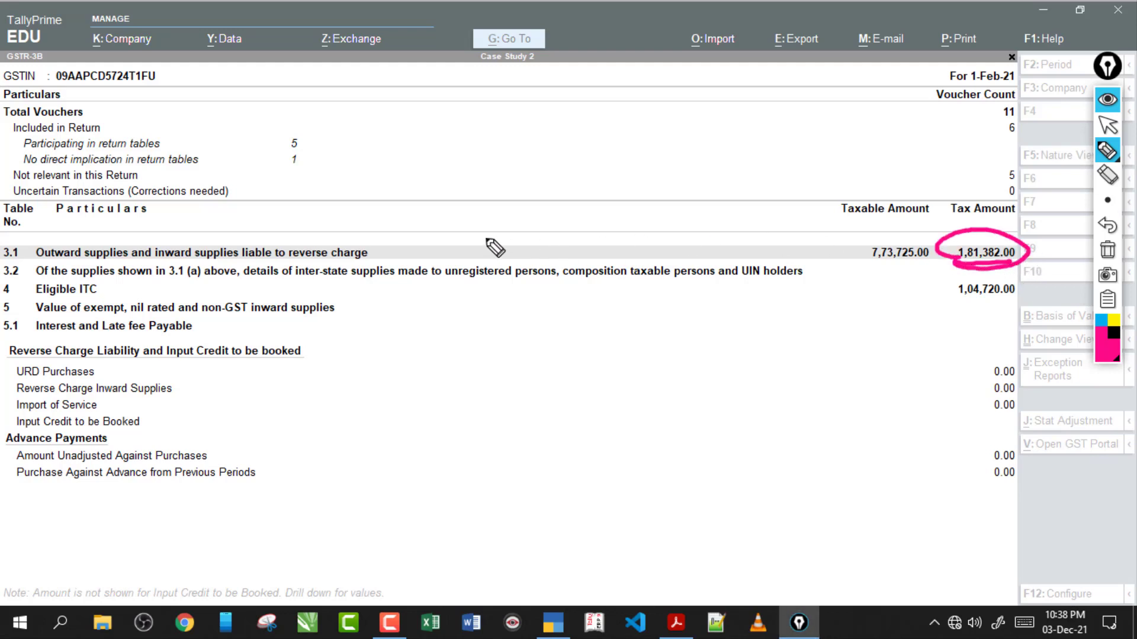
mouse_move(485, 242)
left_mouse_down()
mouse_move(773, 242)
mouse_move(787, 261)
left_mouse_up()
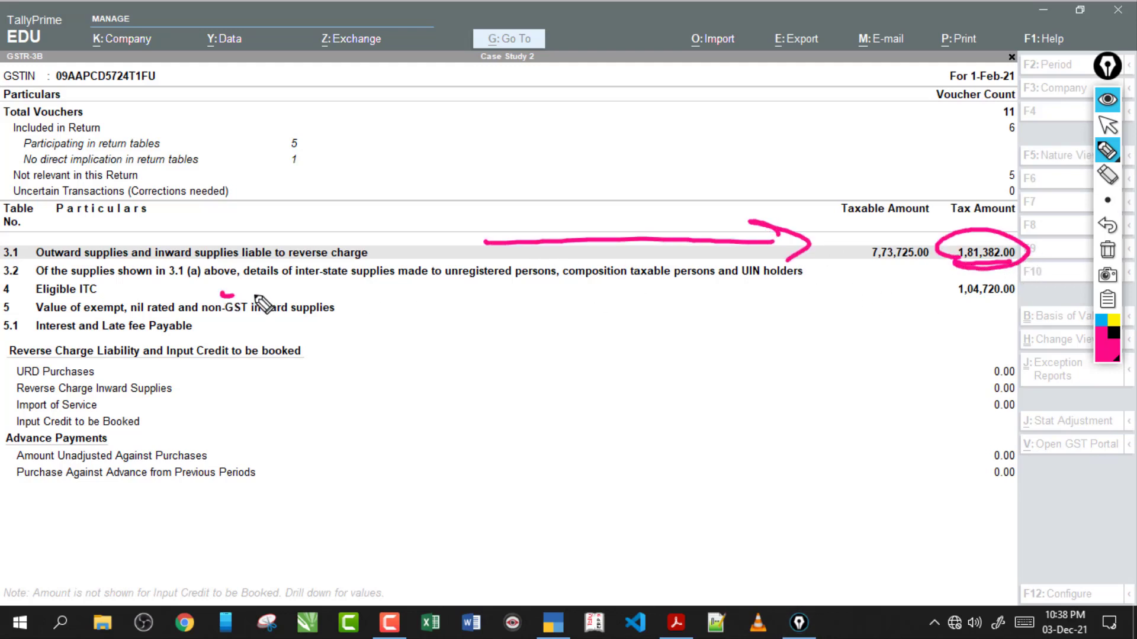
left_click_drag(220, 292, 416, 293)
left_click_drag(59, 303, 116, 300)
mouse_move(961, 305)
left_mouse_down()
mouse_move(977, 308)
mouse_move(1009, 282)
mouse_move(962, 305)
left_mouse_up()
left_click(1107, 253)
left_click(1107, 124)
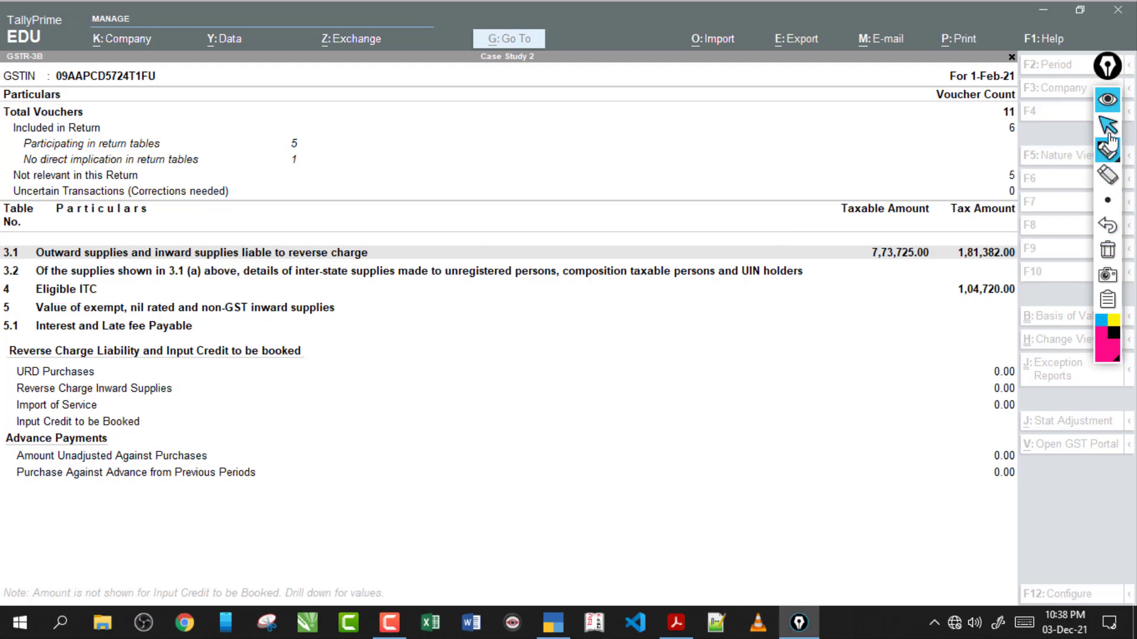
Open Calculator, subtract the eligible ITC from the outward supplies tax as 181382 - 104720, and minimize it
key("super+r")
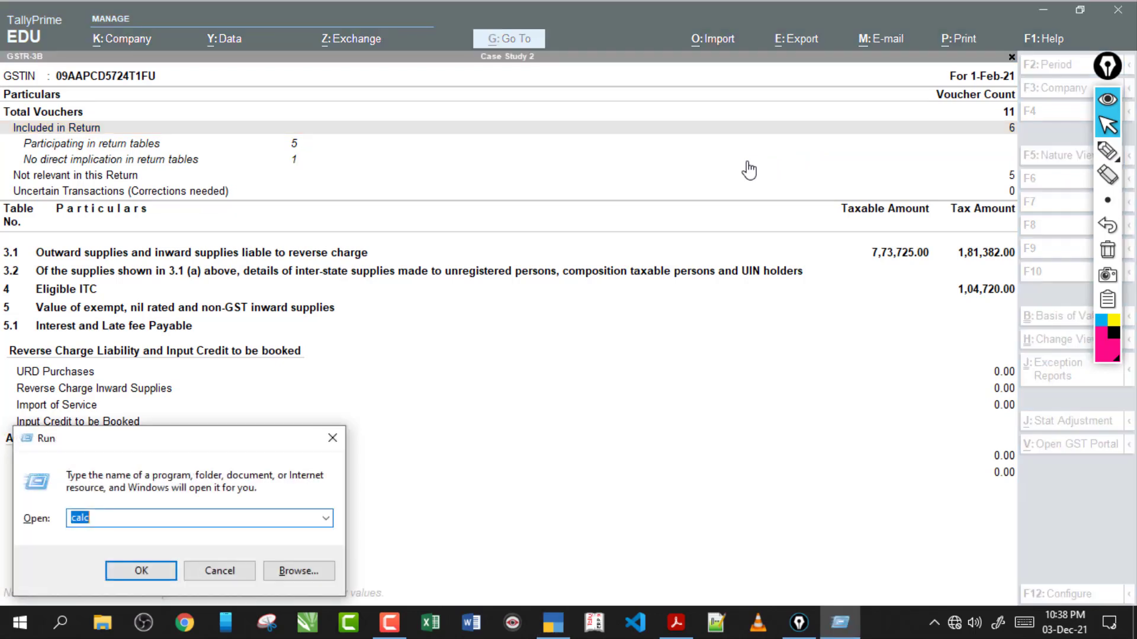
key("Return")
type("1813")
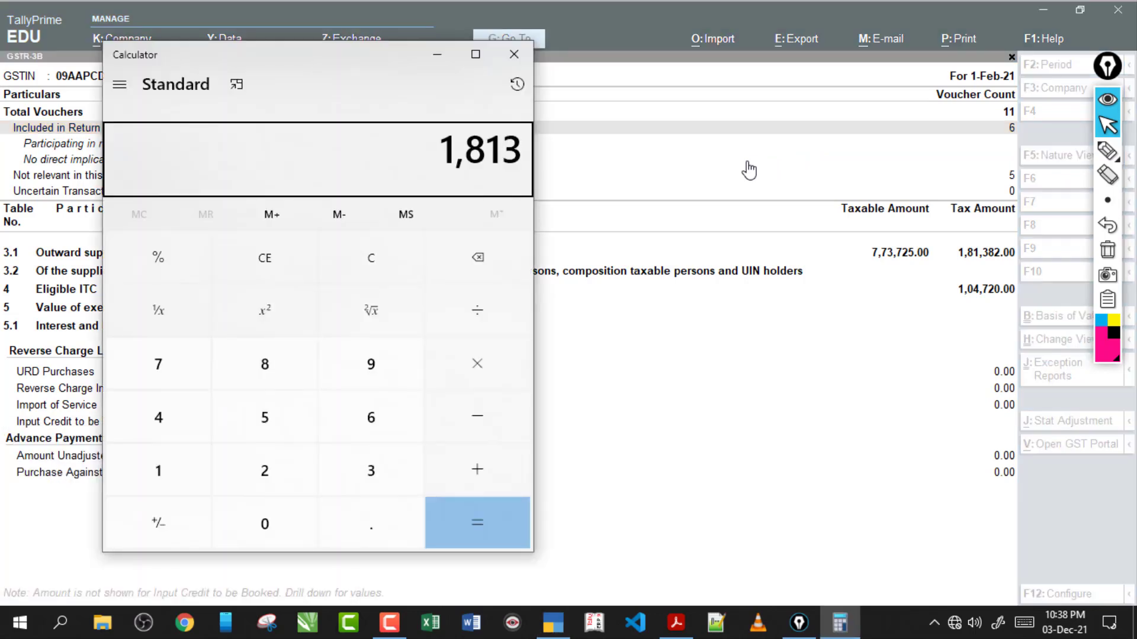
type("82 - 1047")
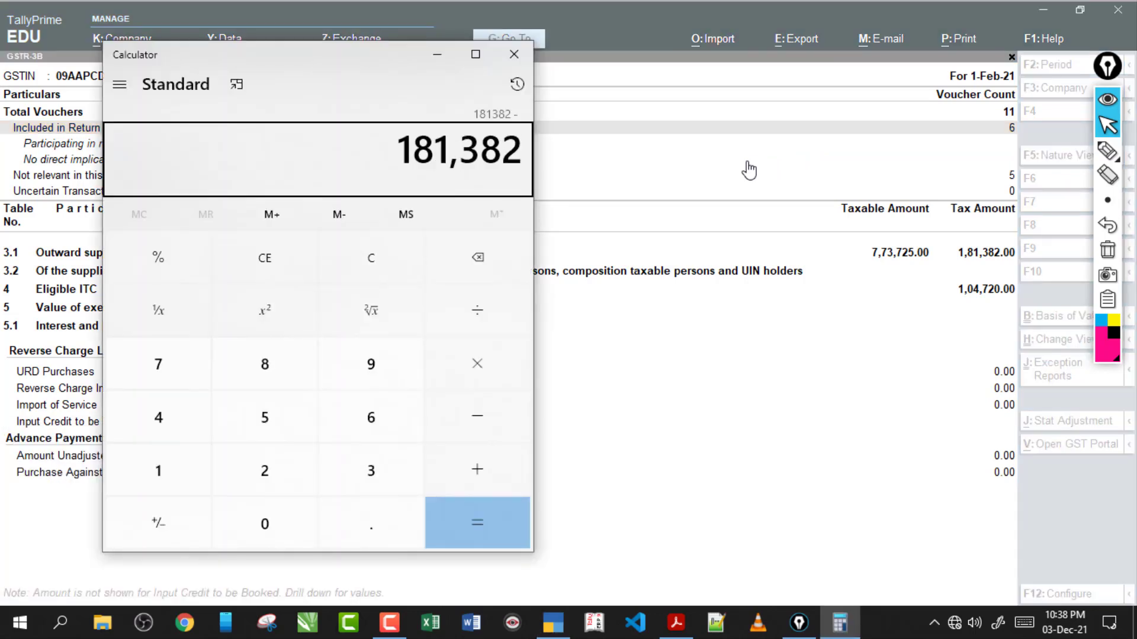
type("20")
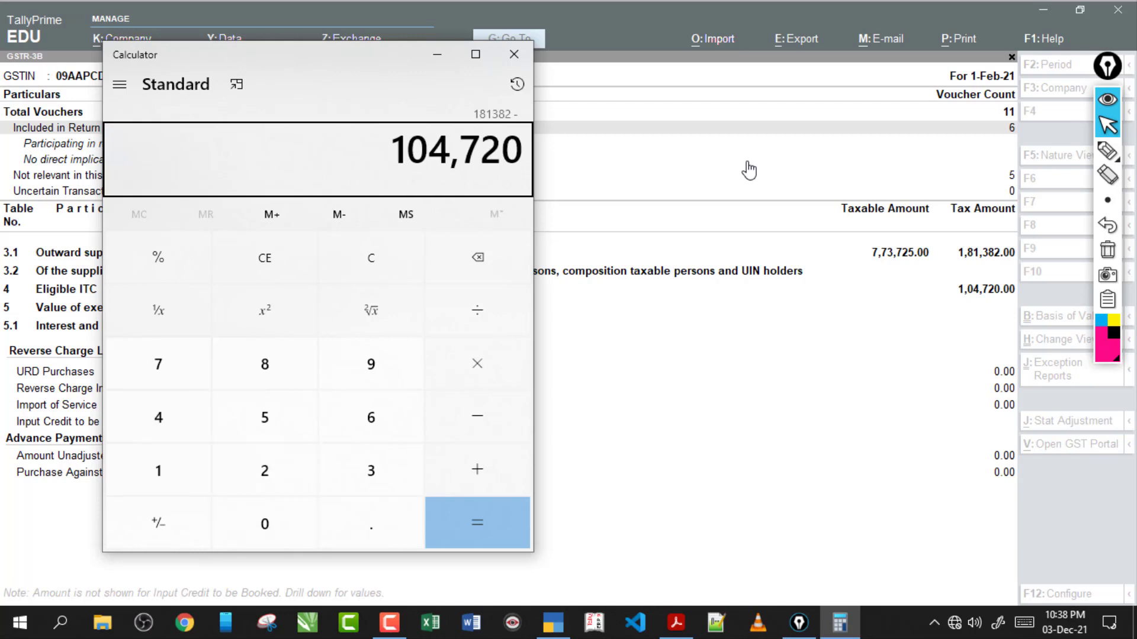
key("Return")
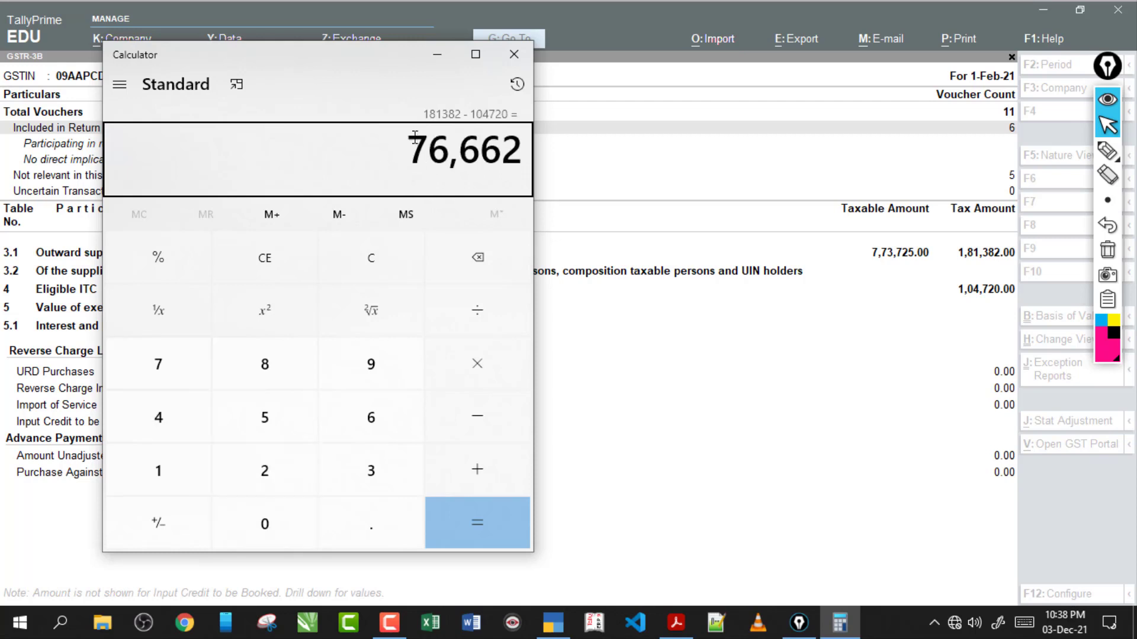
left_click_drag(422, 151, 522, 157)
left_click(490, 155)
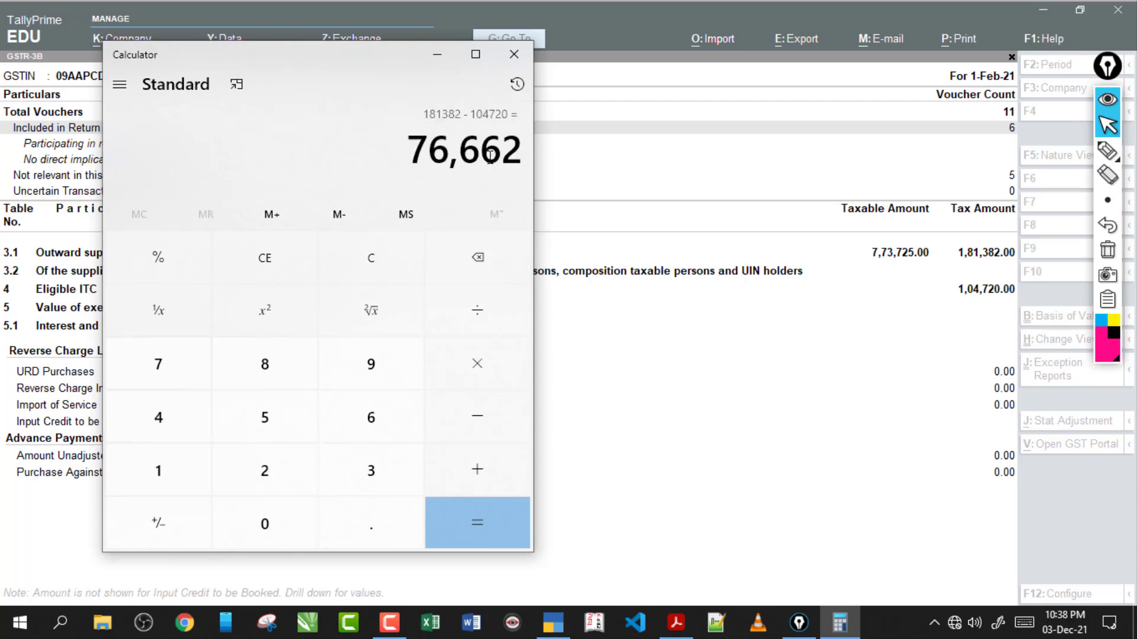
left_click(436, 55)
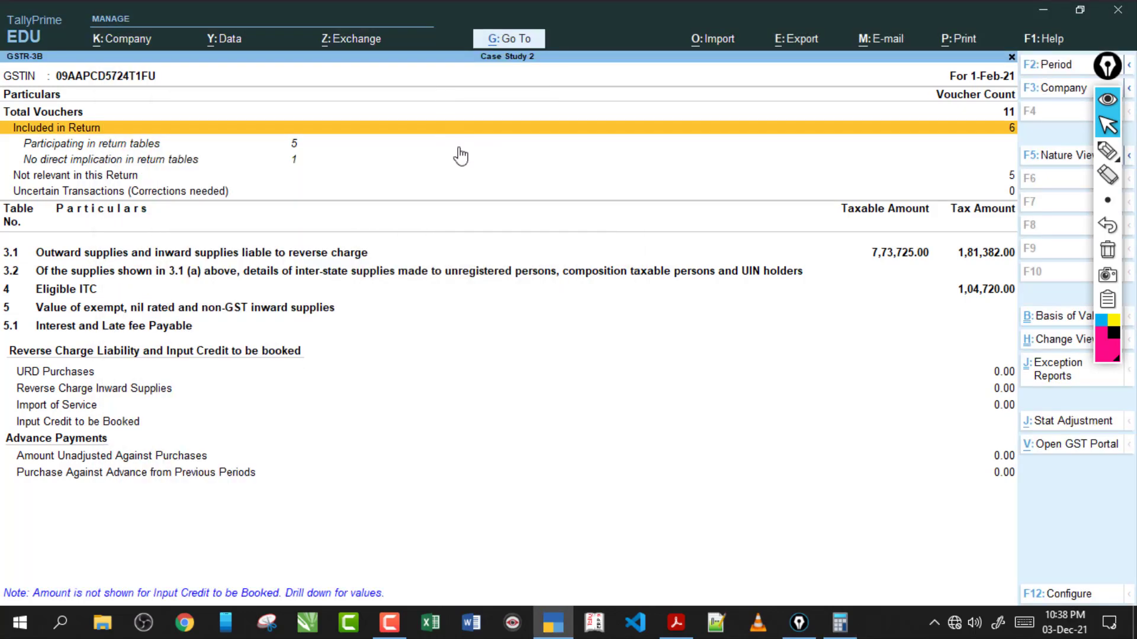
Leave GSTR-3B and display the trial balance in detailed form, going to Duties & Taxes under Current Liabilities
key("Escape")
key("Escape")
key("Escape")
key("Escape")
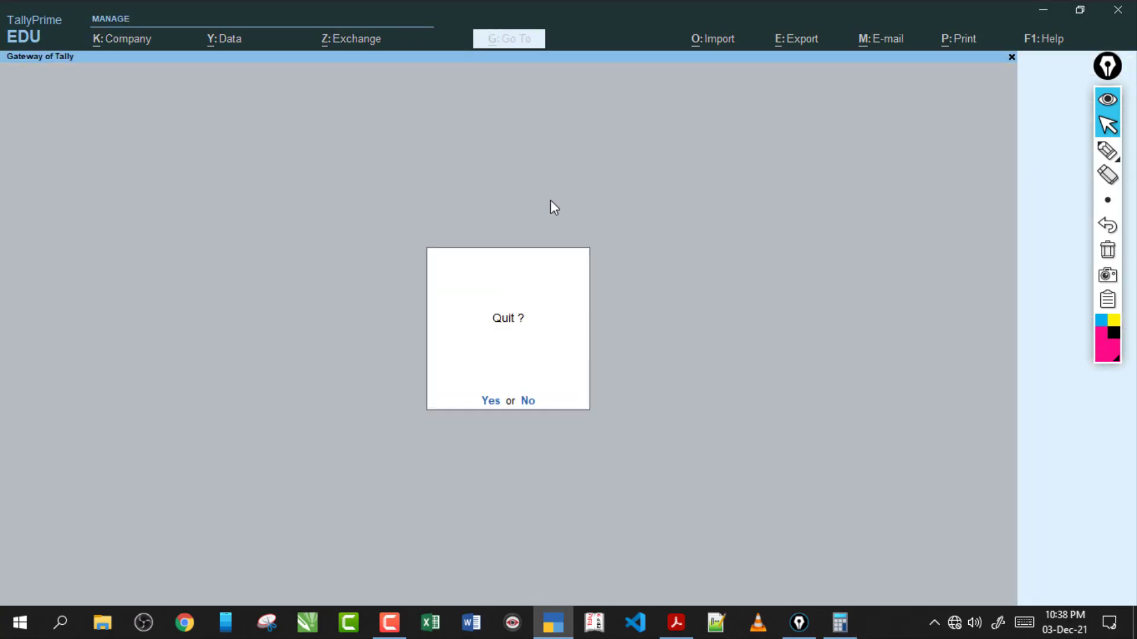
key("d")
key("Return")
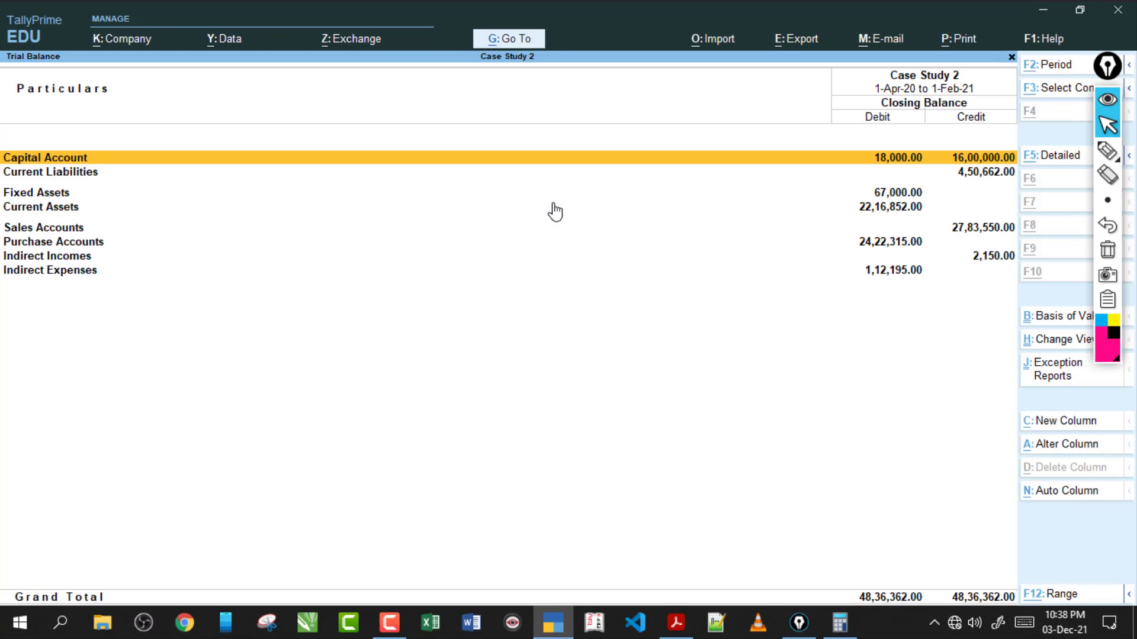
key("alt+F5")
key("Down")
key("Down")
key("Down")
key("Down")
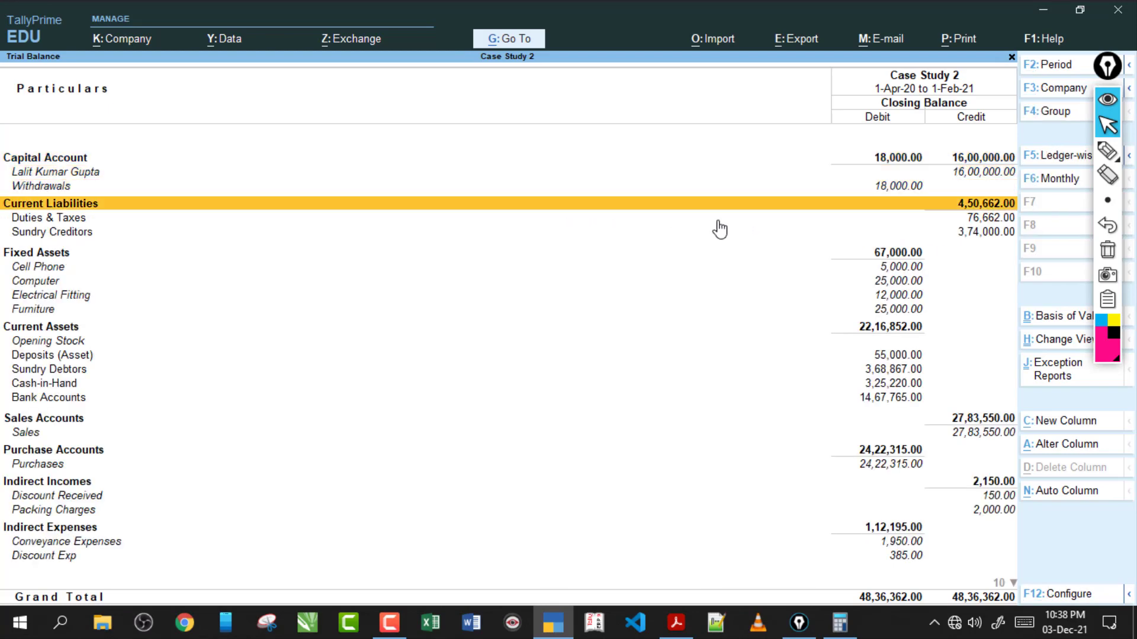
Compare the Duties & Taxes balance with the Calculator result, examine its CGST and SGST breakdown, and return to the Gateway of Tally
left_click(839, 623)
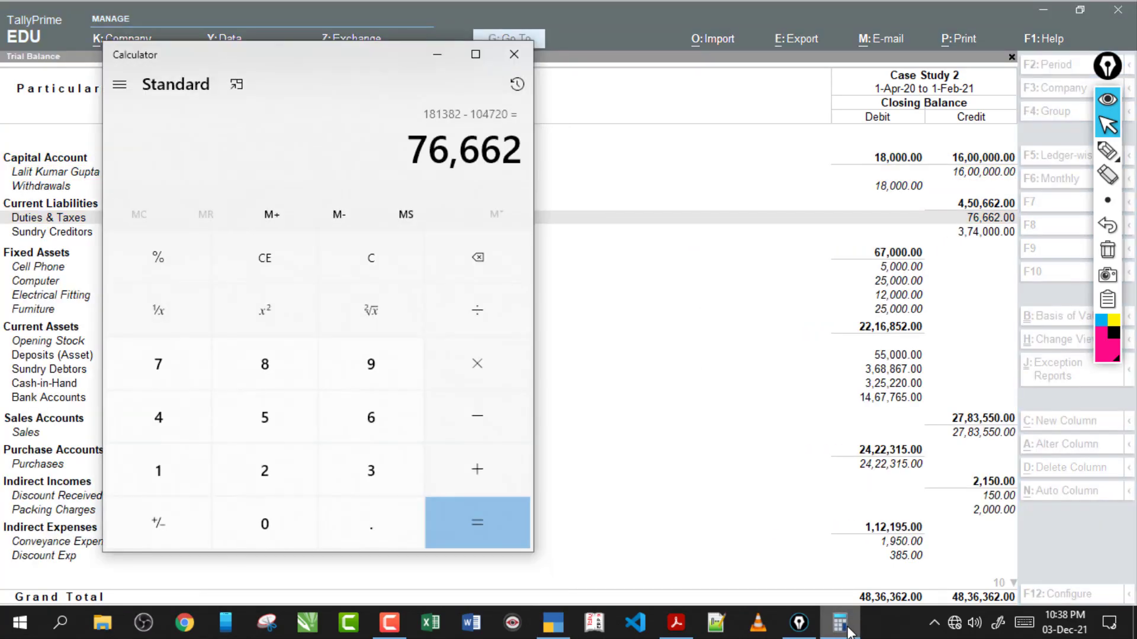
left_click(840, 622)
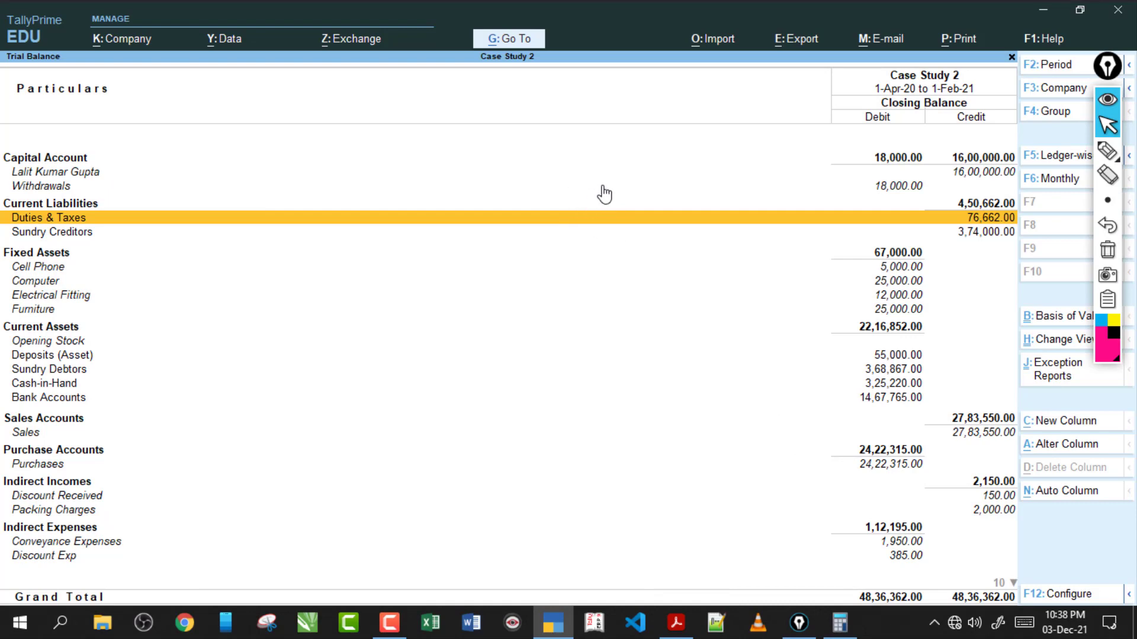
key("Return")
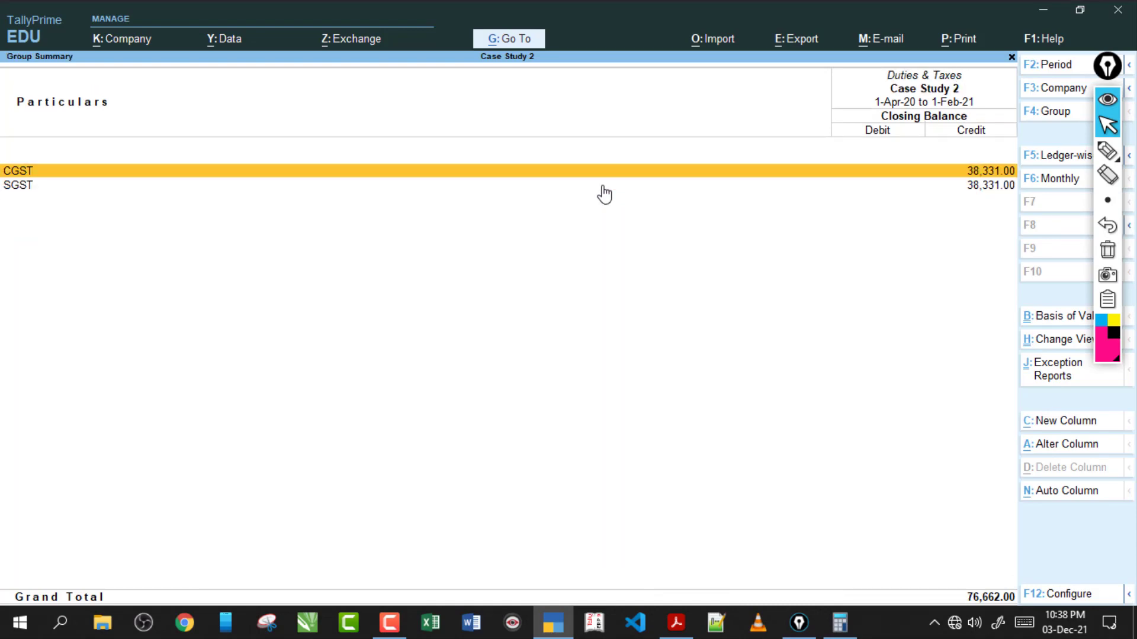
key("Escape")
key("Escape")
key("Escape")
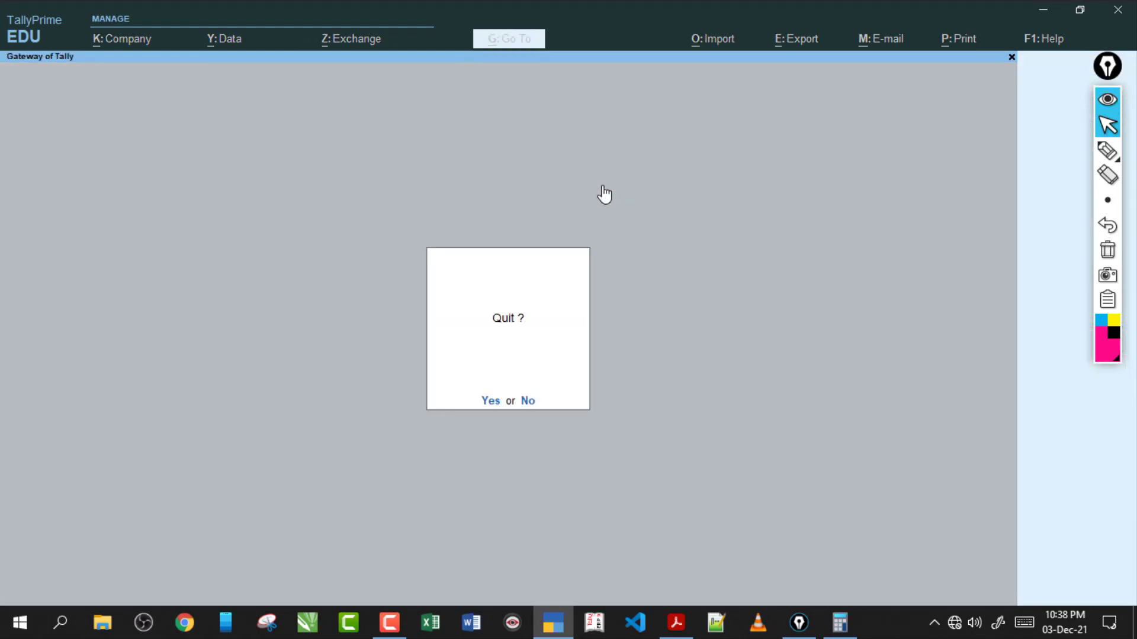
key("Escape")
Switch to the case study PDF in Acrobat and examine the tax amount in entry 64 dated 16-2-2021
left_click(676, 622)
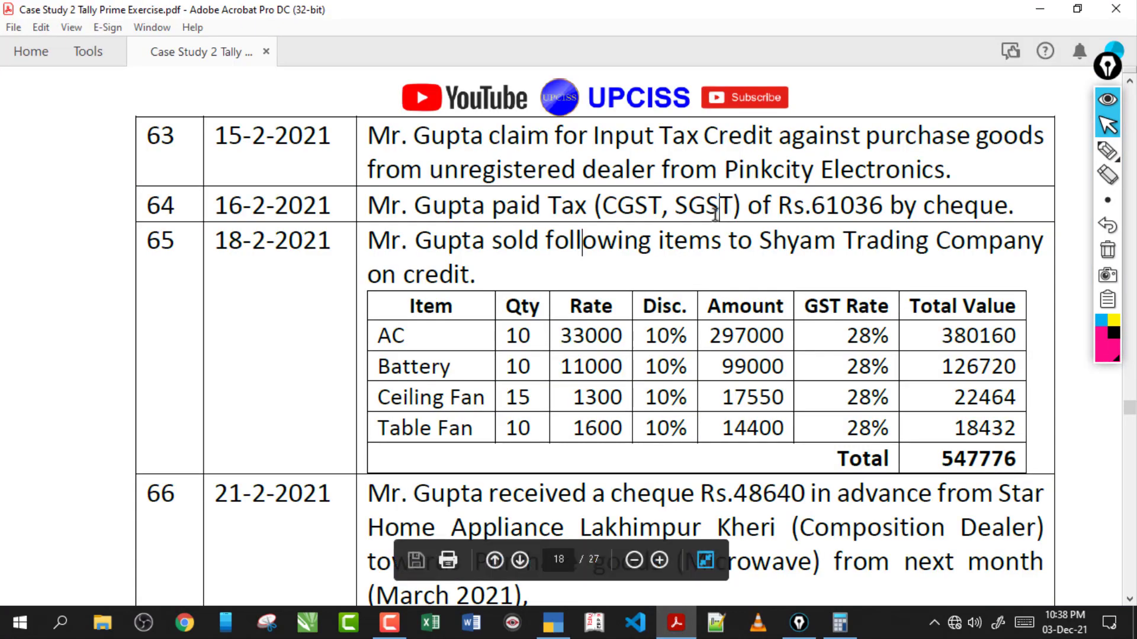
left_click_drag(811, 206, 779, 205)
left_click(887, 206)
left_click(821, 206)
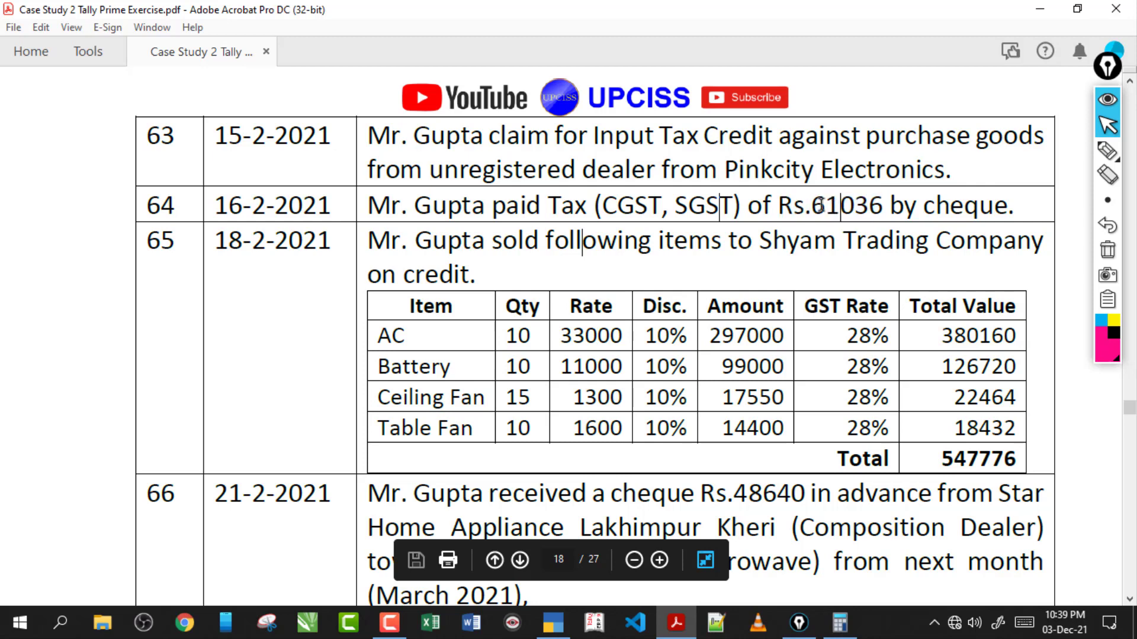
double_click(824, 204)
left_click(834, 208)
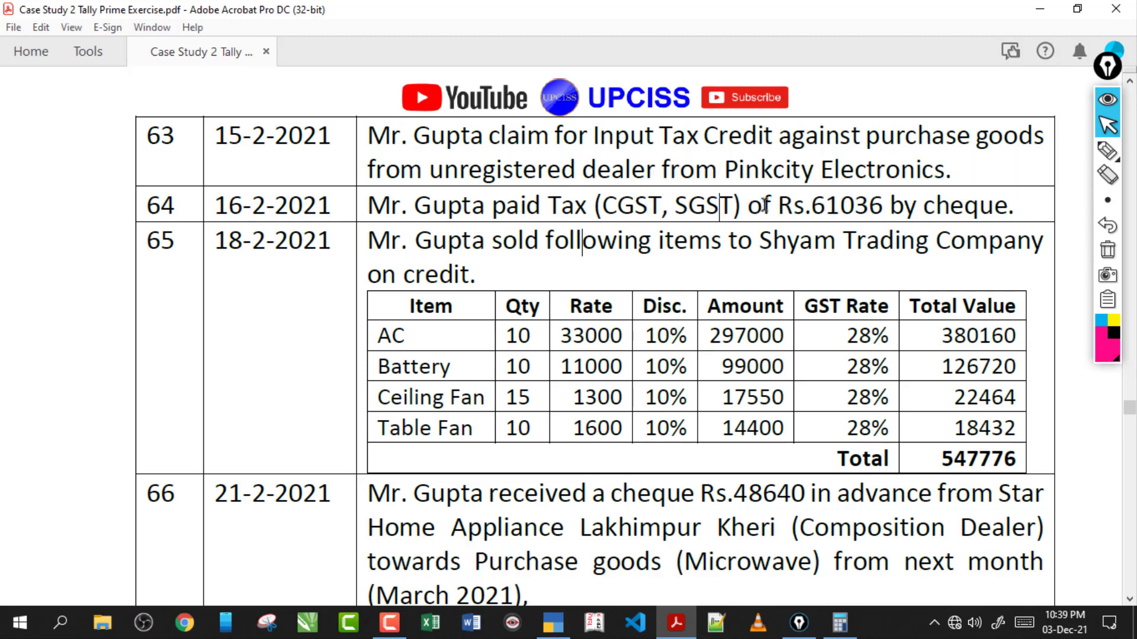
Subtract entry 64's tax amount of 61036 from the tax calculated in Calculator, and close Calculator
left_click(839, 622)
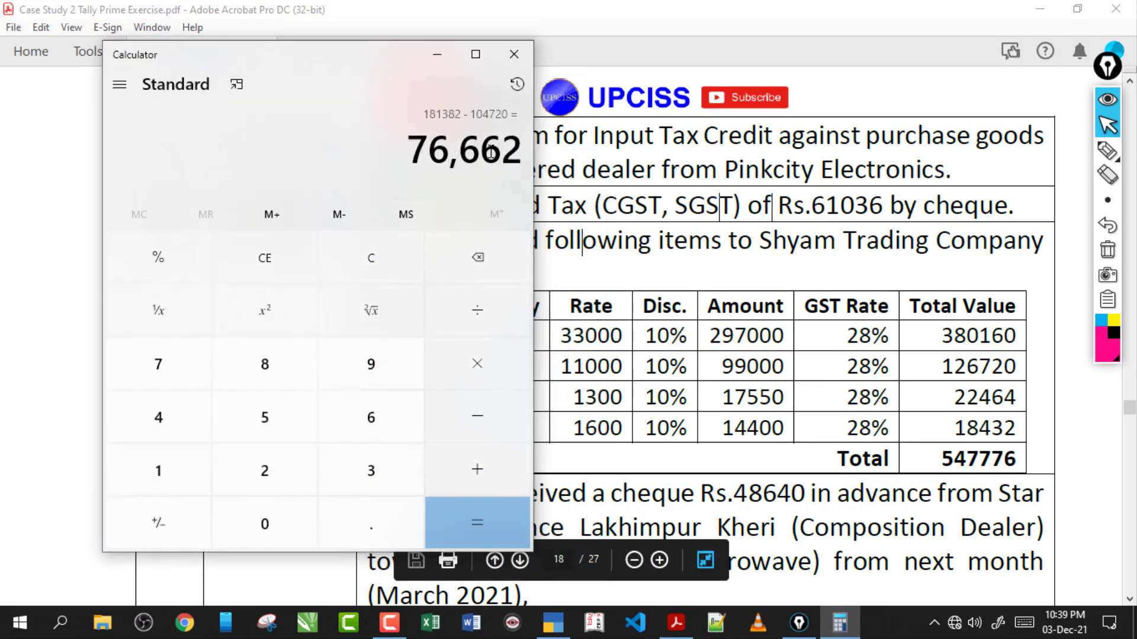
type("-61036")
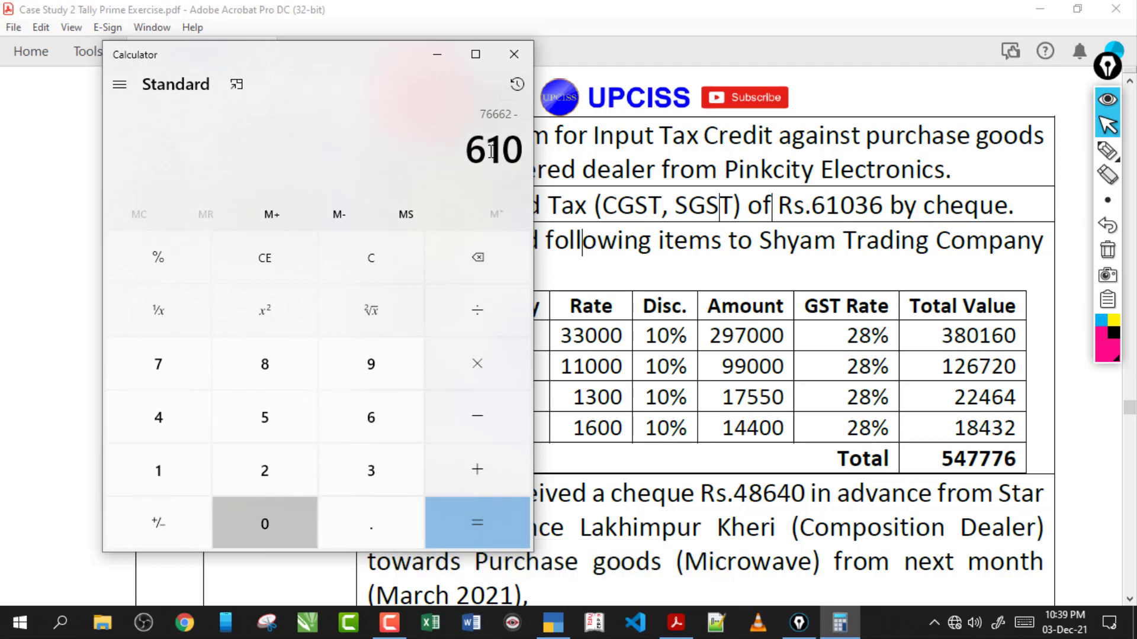
key("Return")
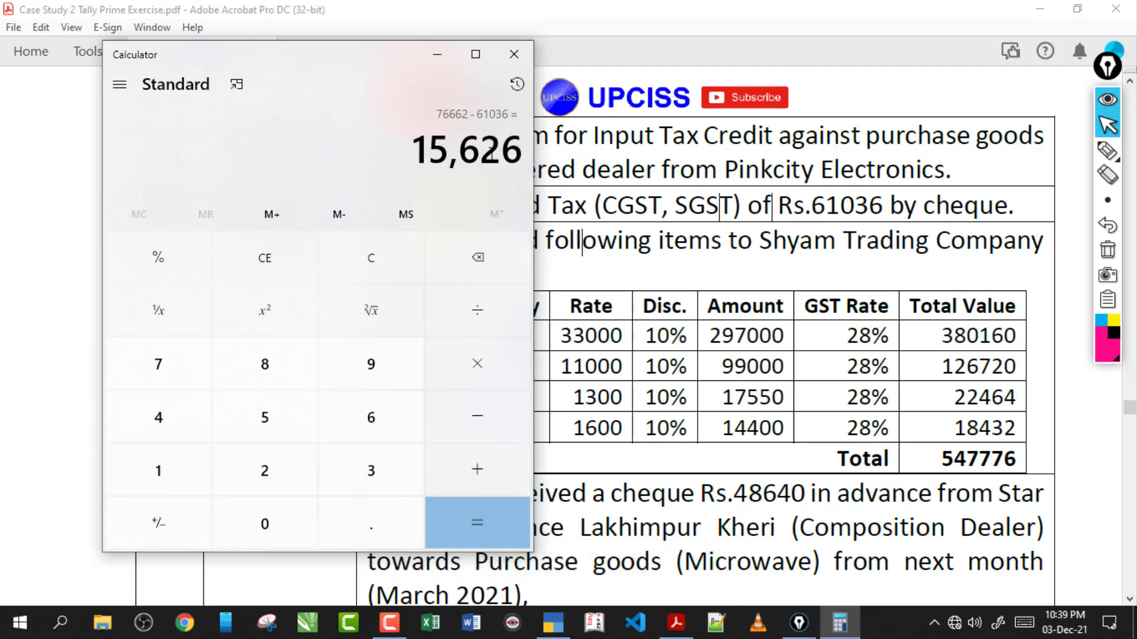
left_click(514, 54)
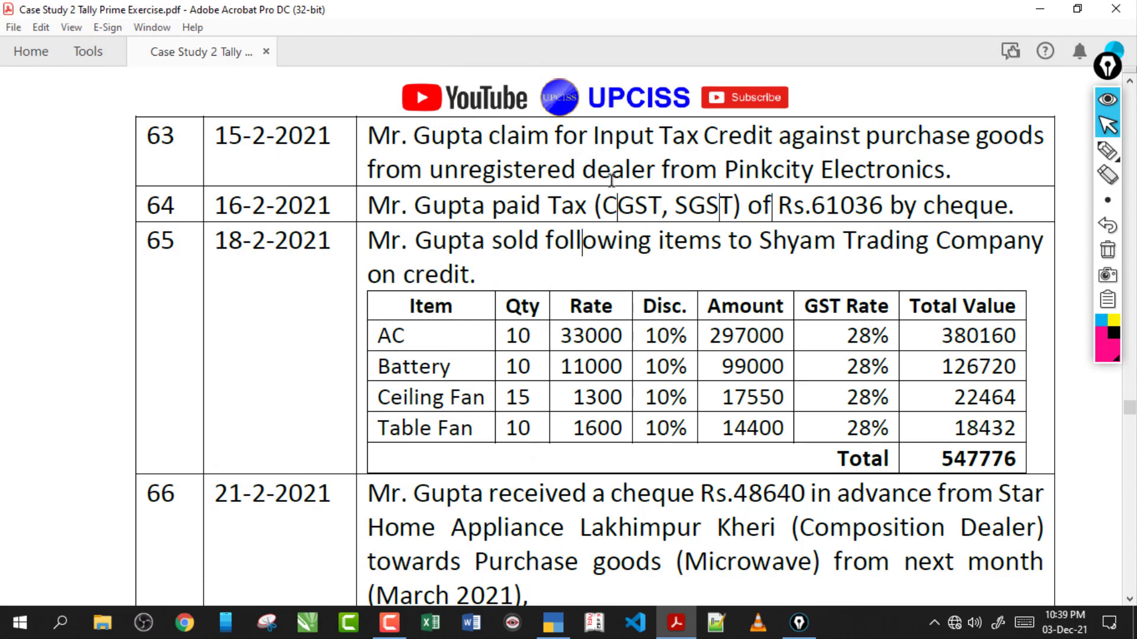
Mark the Casco Electronics name, item rows and total in entry 62 of the case study, and clear the ink
scroll(612, 180, "up", 10)
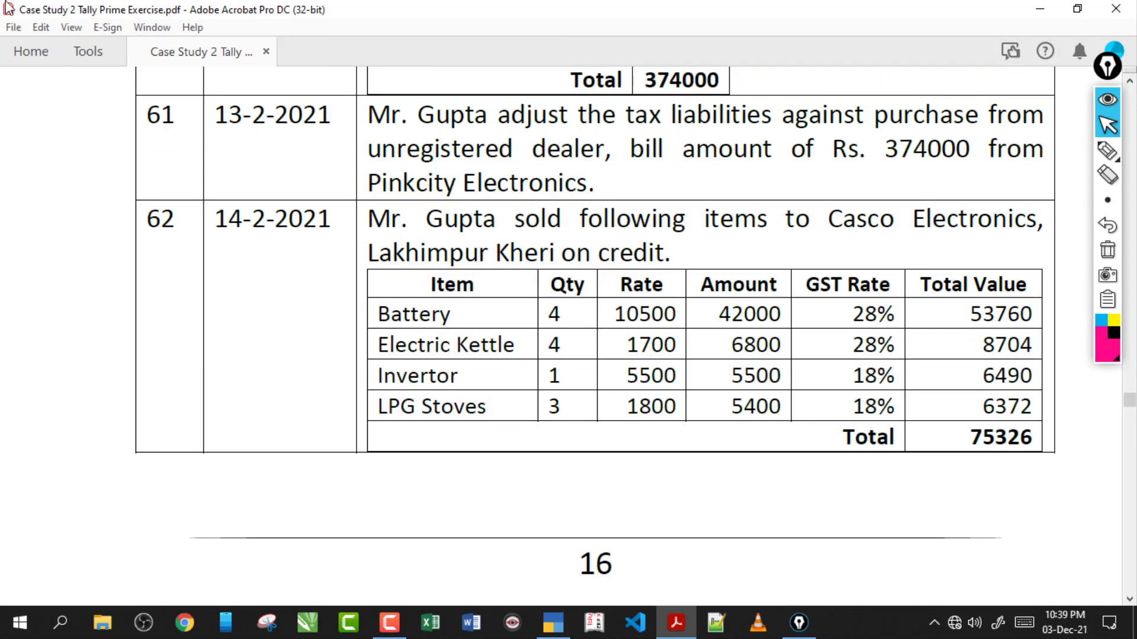
left_click(1106, 151)
left_click_drag(829, 228, 891, 235)
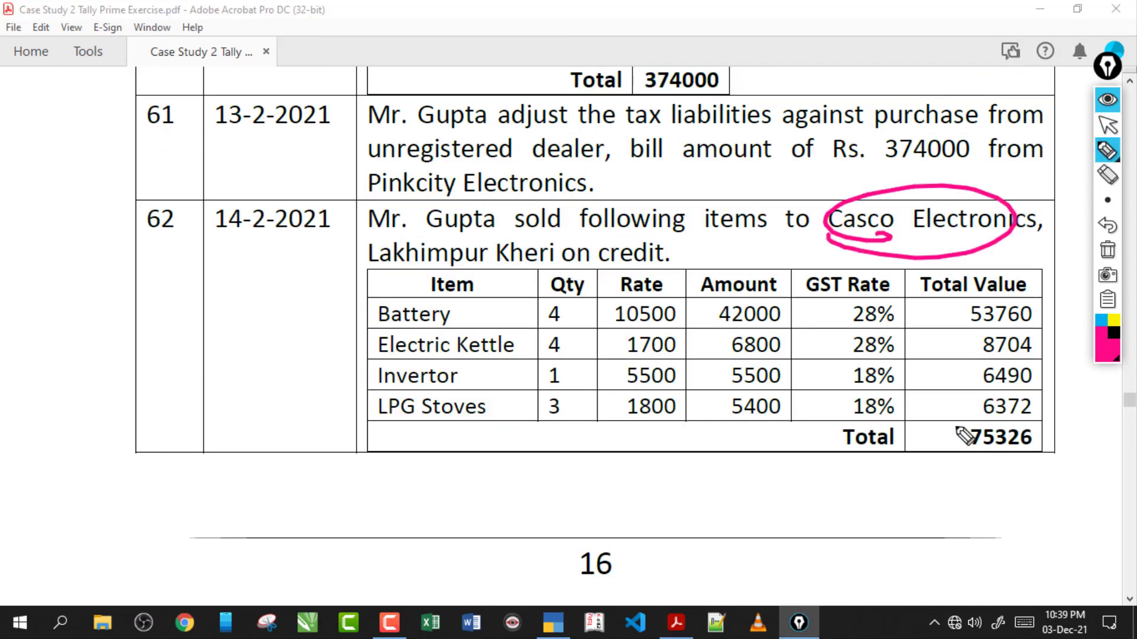
mouse_move(1037, 407)
left_mouse_down()
mouse_move(968, 412)
mouse_move(1036, 414)
left_mouse_up()
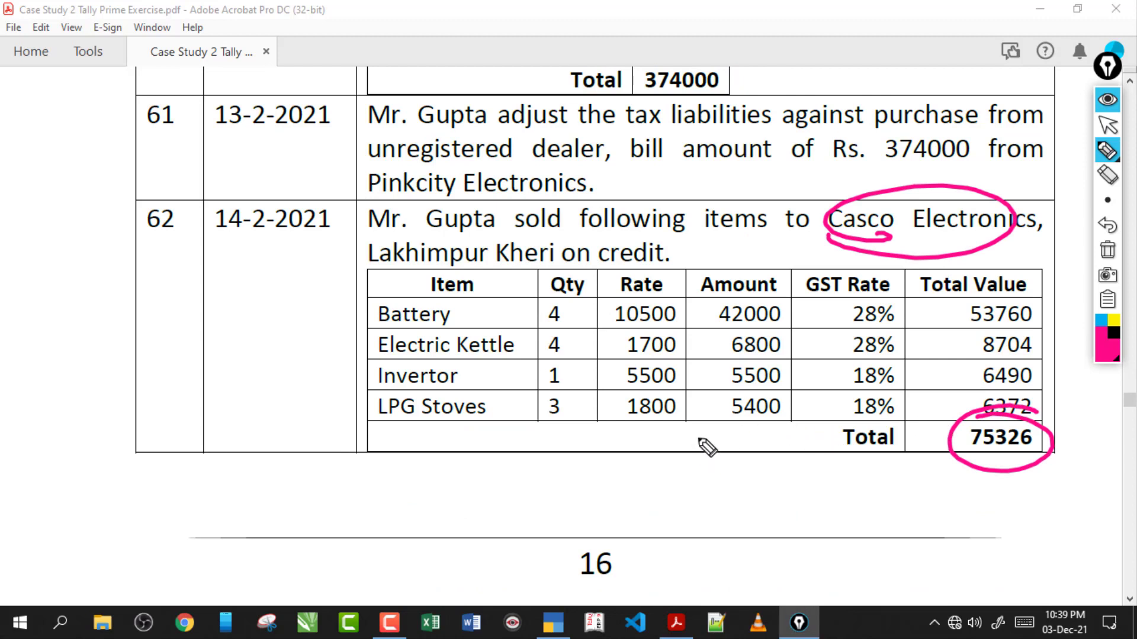
left_click_drag(487, 310, 752, 311)
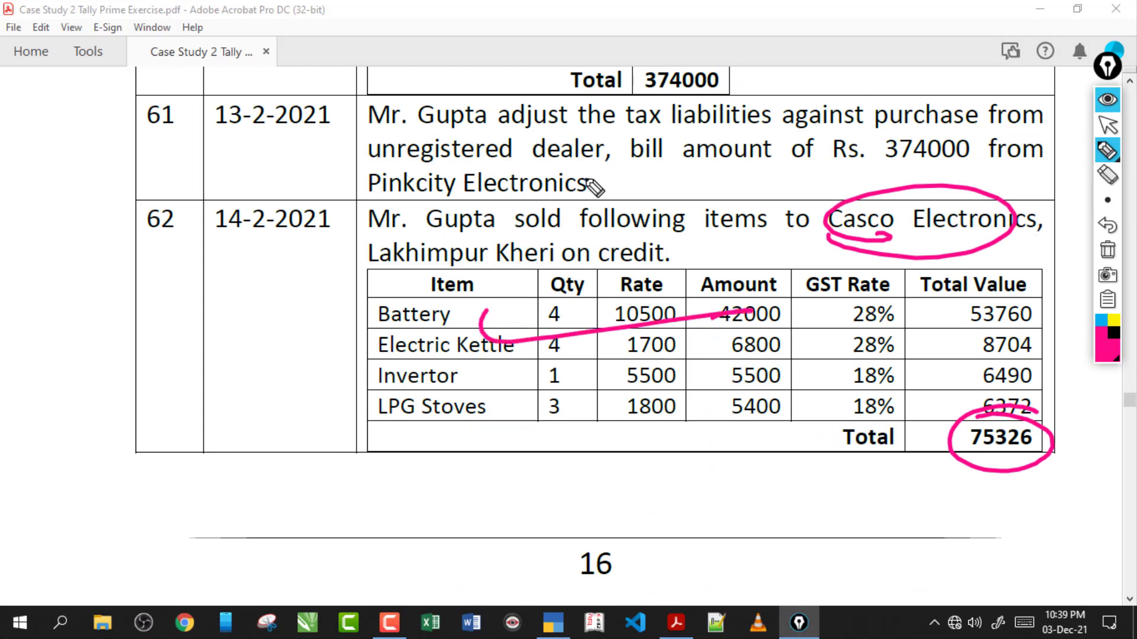
left_click_drag(585, 180, 725, 84)
left_click(1107, 250)
left_click(1107, 125)
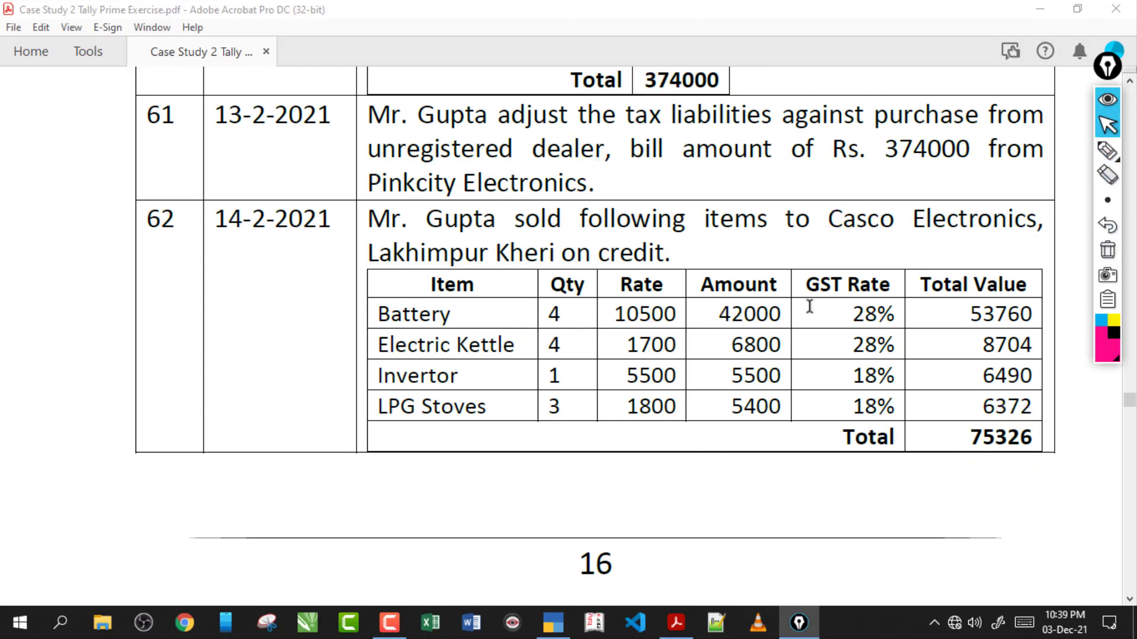
Go back to entry 64, circle and annotate its CGST and SGST tax payment text, and clear the ink
scroll(834, 292, "down", 10)
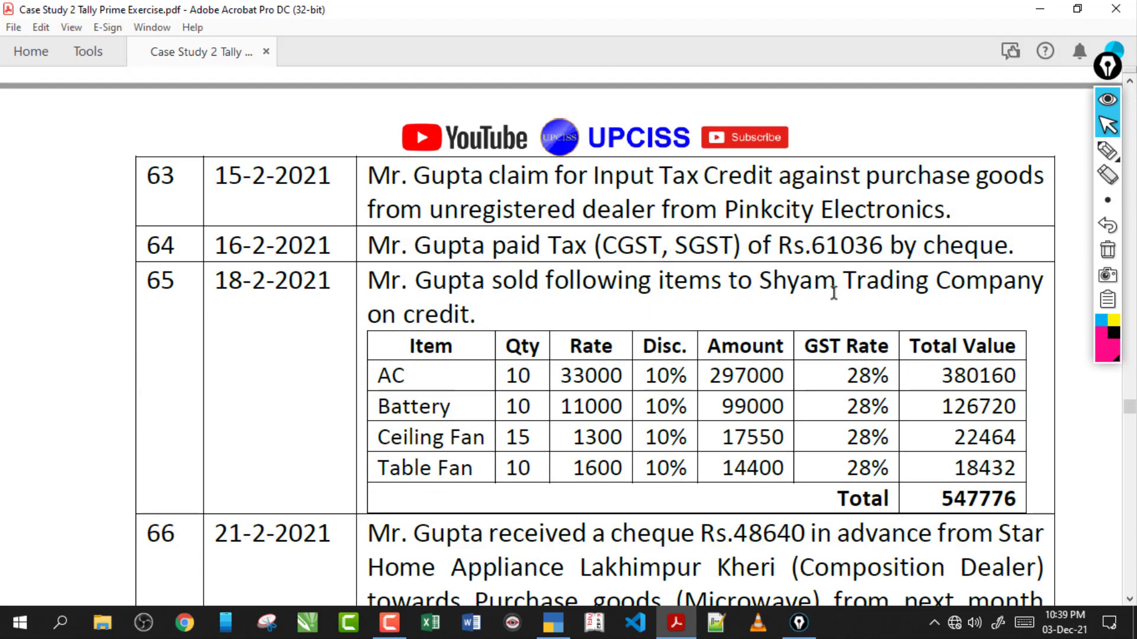
left_click(1107, 151)
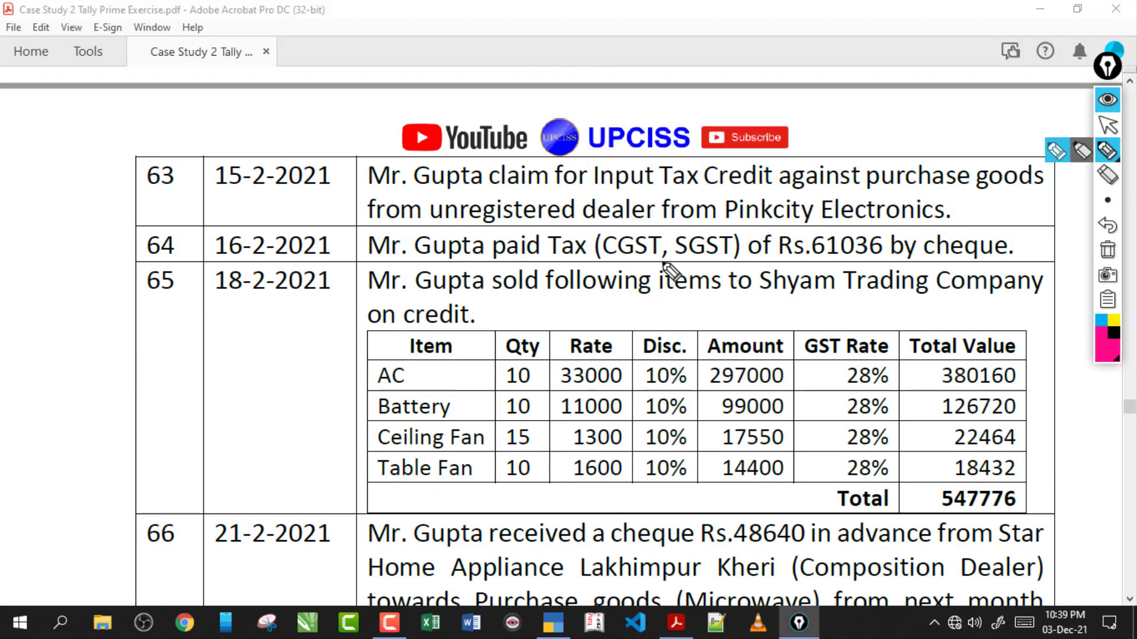
left_click_drag(670, 260, 723, 250)
mouse_move(745, 237)
left_mouse_down()
mouse_move(672, 260)
mouse_move(740, 237)
left_mouse_up()
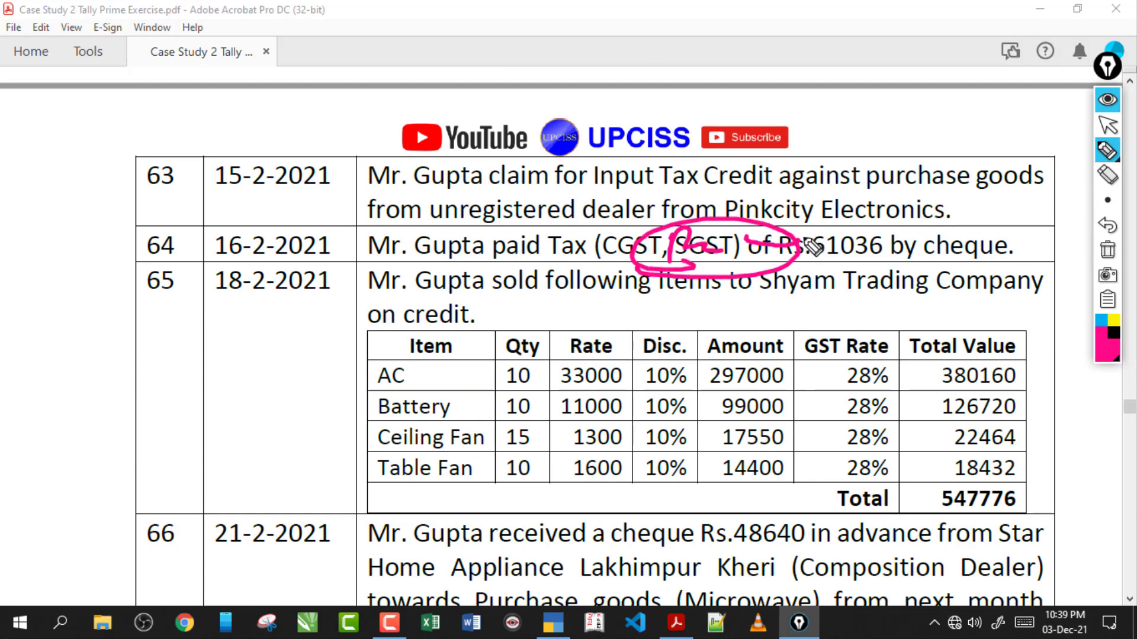
left_click(1107, 250)
left_click(1107, 124)
left_click(826, 245)
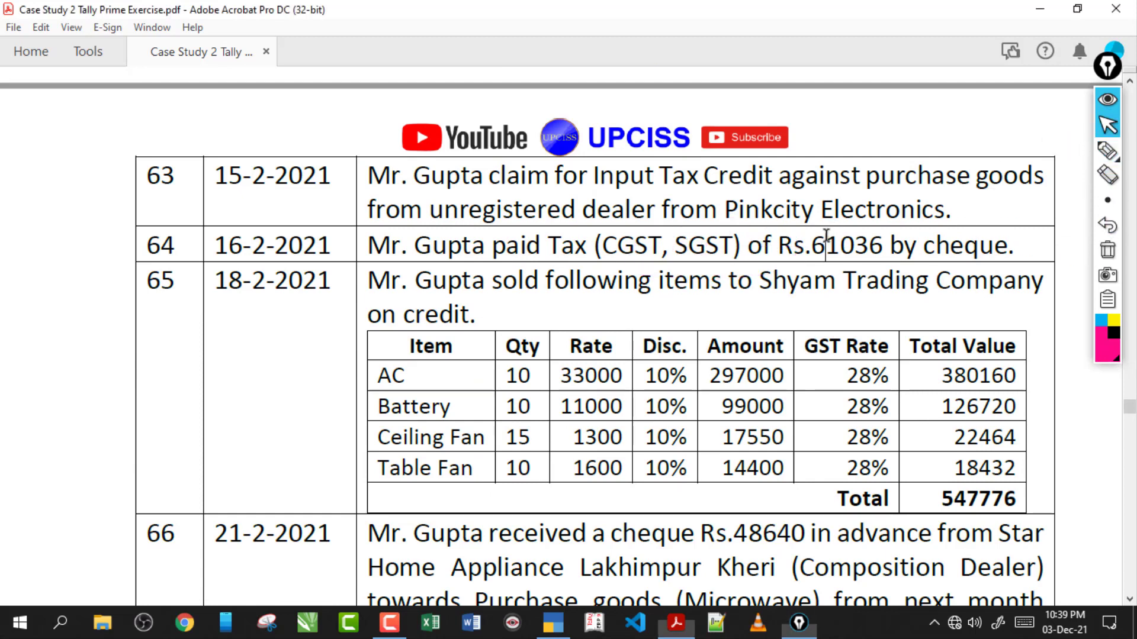
Switch back to TallyPrime and start a new payment voucher
left_click(555, 624)
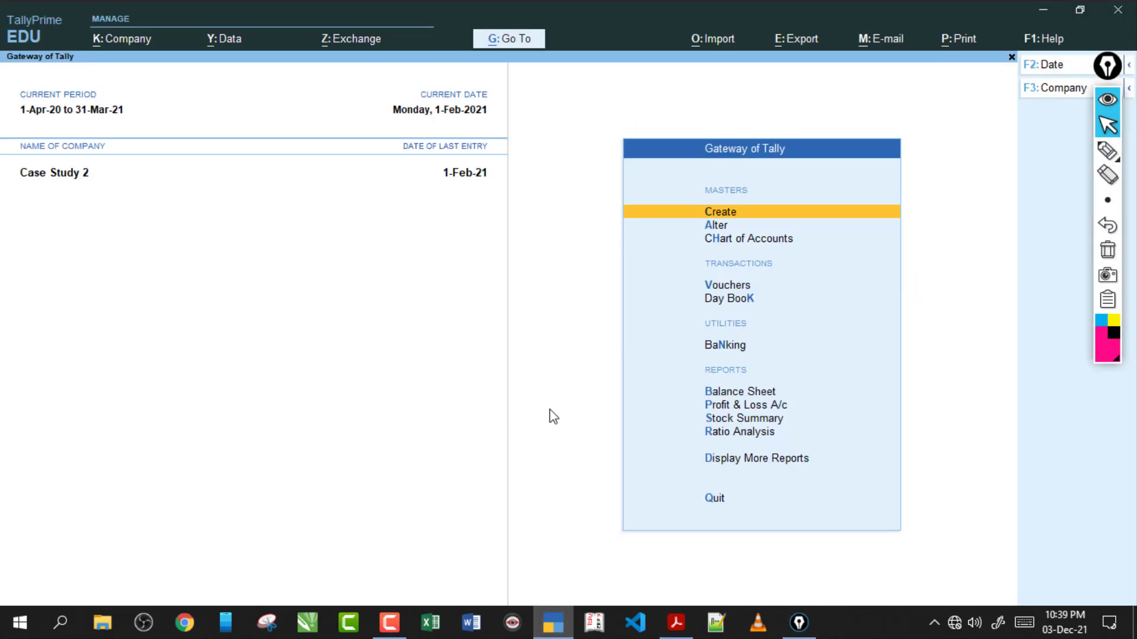
key("v")
key("F5")
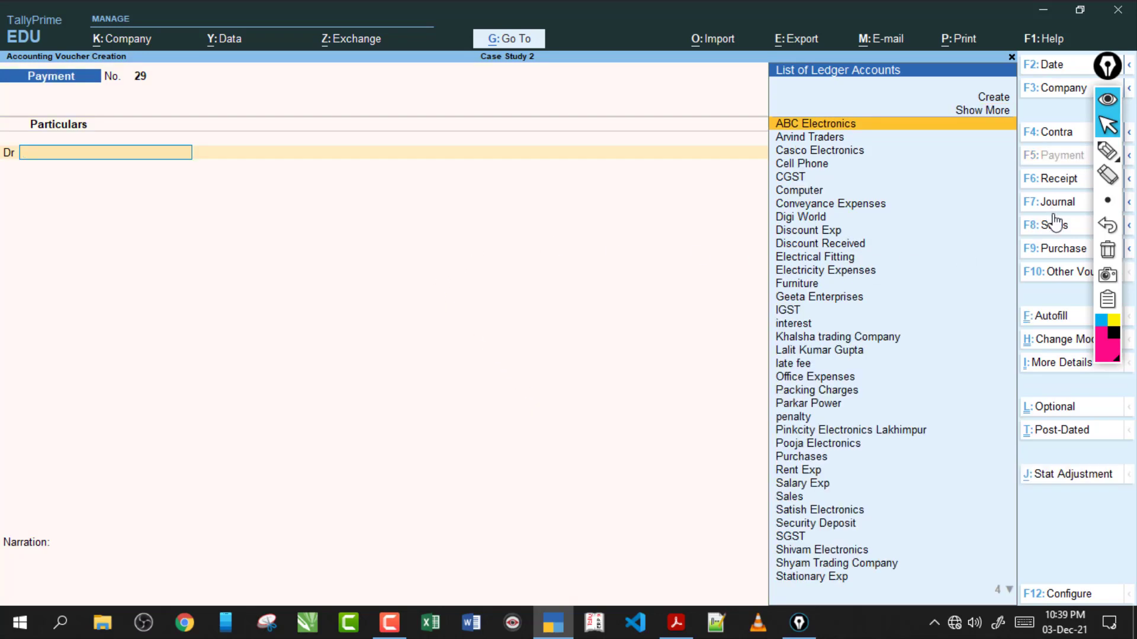
Autofill the payment voucher as a regular GST Stat Payment for the period 1-Feb-21 to 1-Feb-21
left_click(1043, 318)
key("Return")
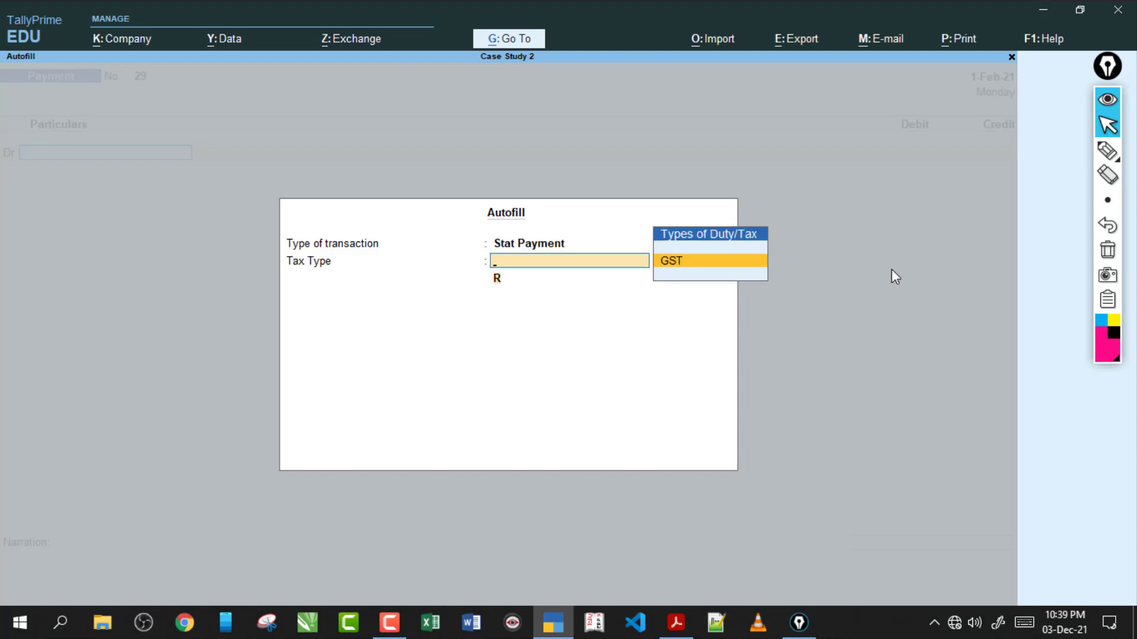
key("Return")
key("Return")
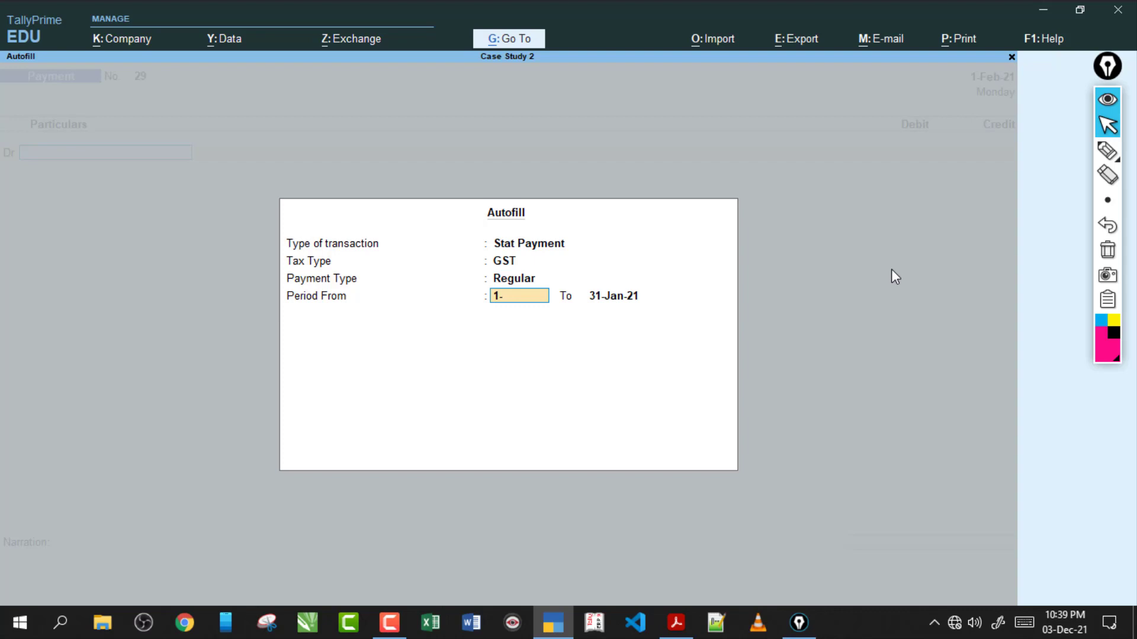
key("Return")
type("1-2")
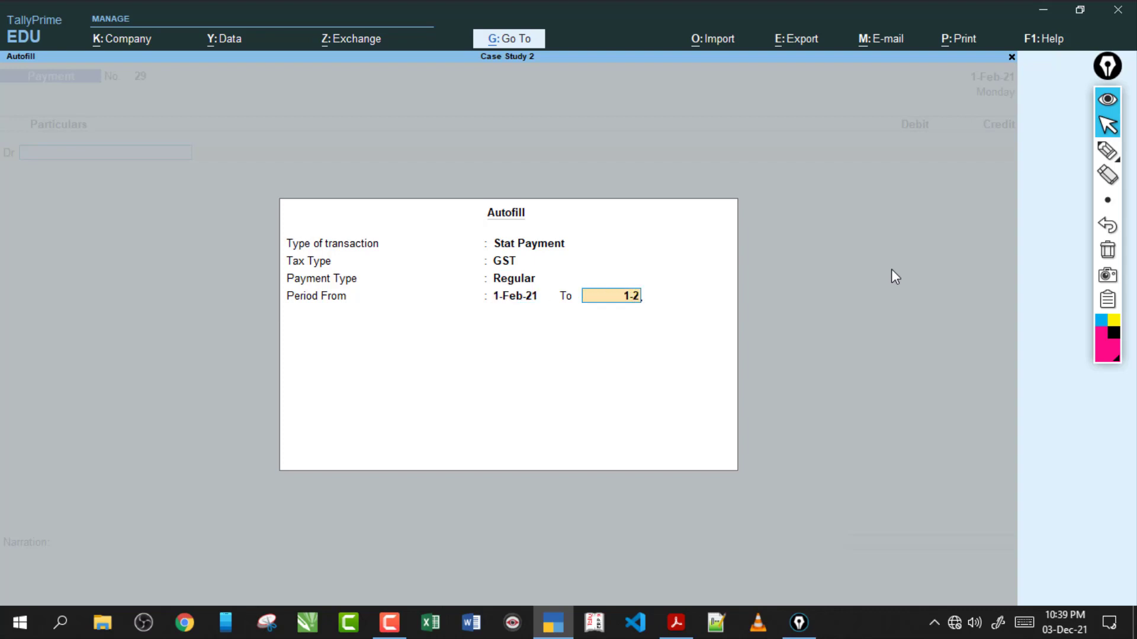
key("Return")
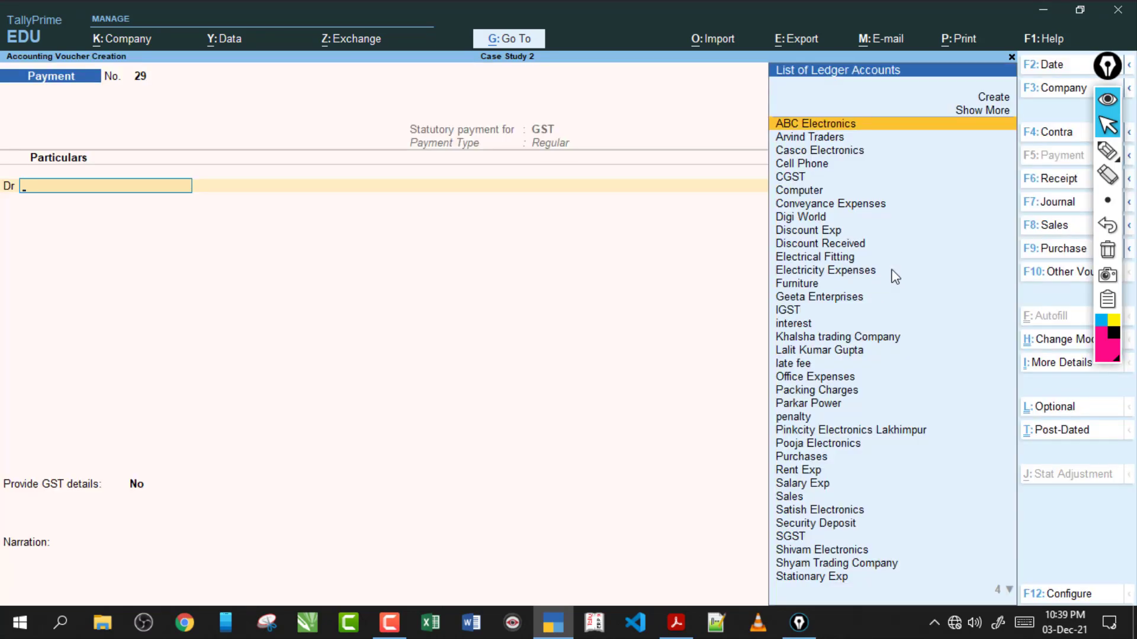
Choose CGST as the first debit ledger of the payment voucher
type("c")
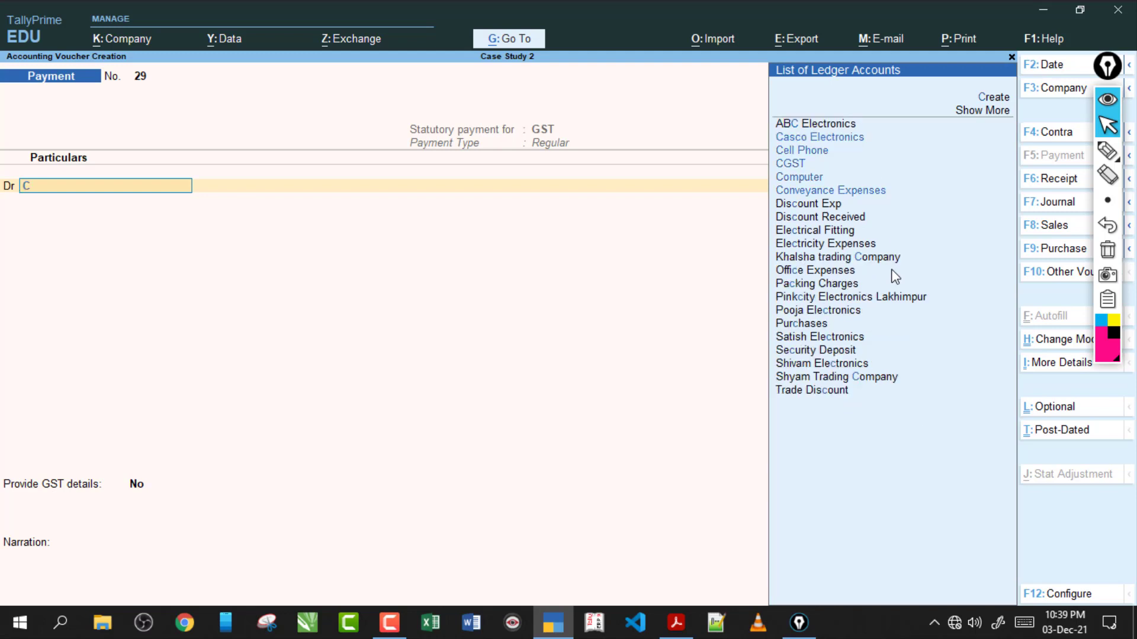
key("Down")
key("Down")
key("Down")
key("Return")
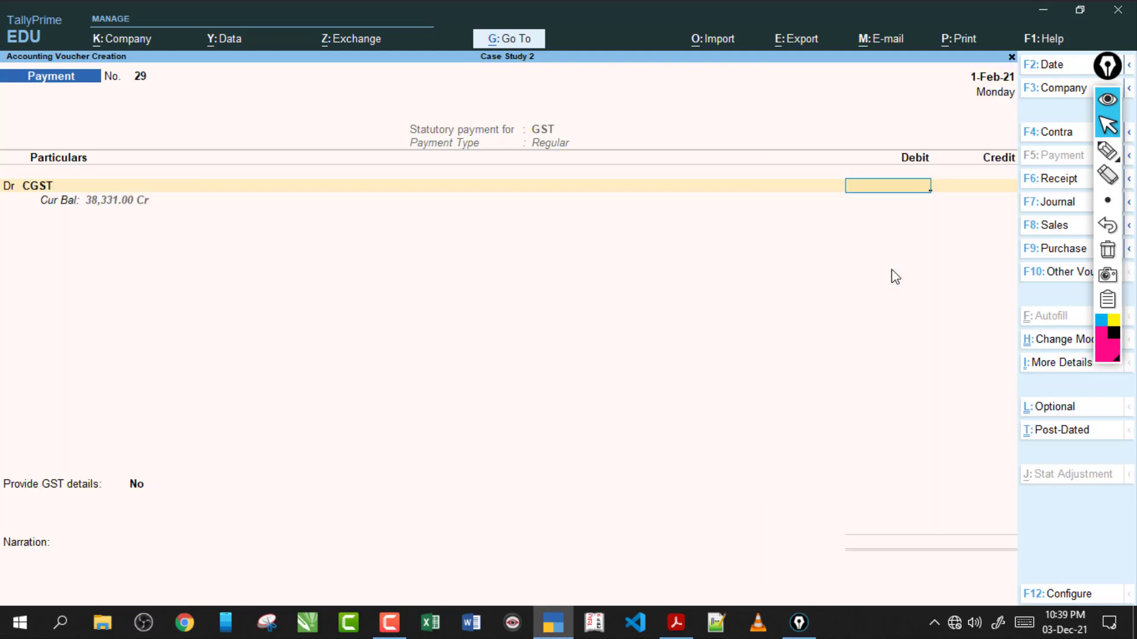
Mark the current balance under the CGST ledger with the pen, clear the ink, and return to the pointer
left_click(1107, 150)
mouse_move(89, 221)
left_mouse_down()
mouse_move(231, 175)
mouse_move(229, 203)
left_mouse_up()
left_click(1106, 251)
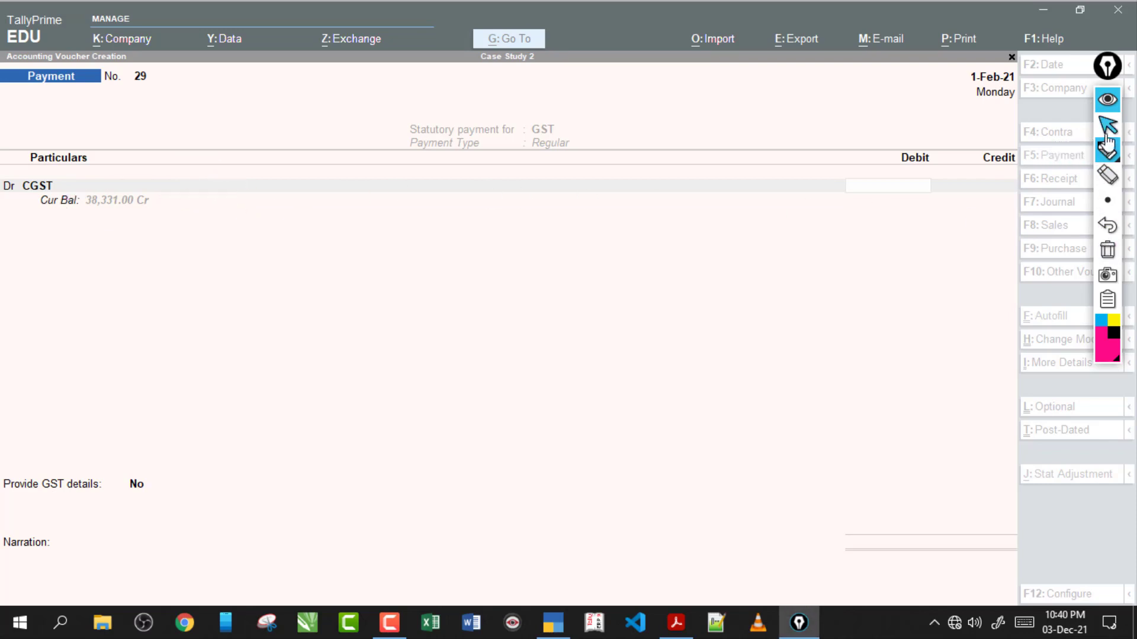
left_click(1107, 125)
Check entry 64 in the case study PDF, divide its tax amount of 61036 by 2 in Calculator, and close Calculator
left_click(676, 622)
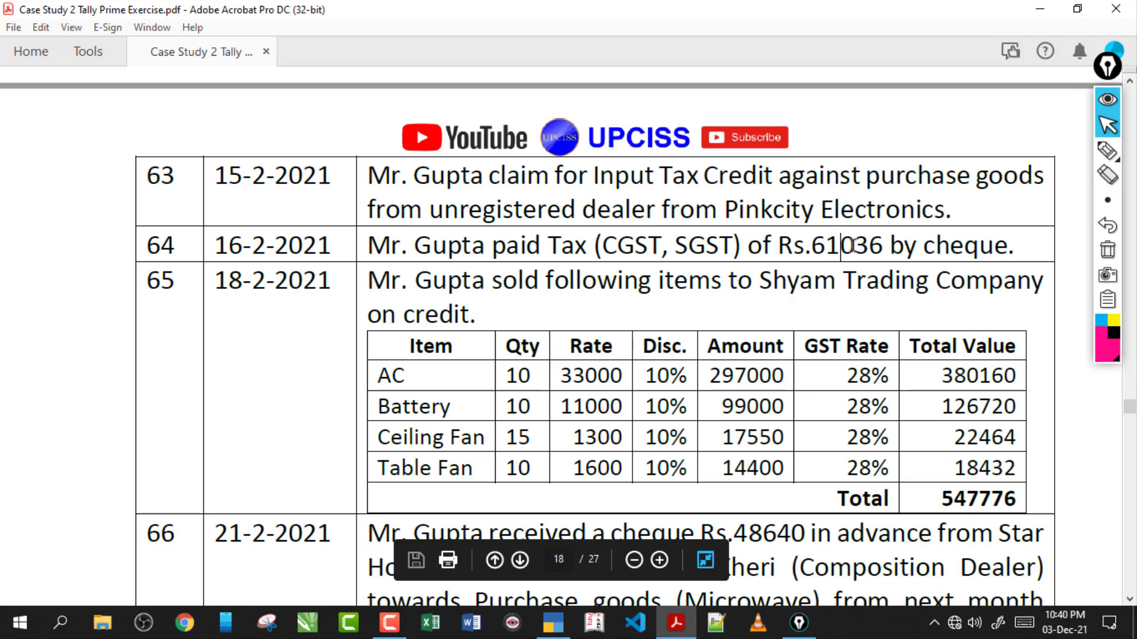
key("super+r")
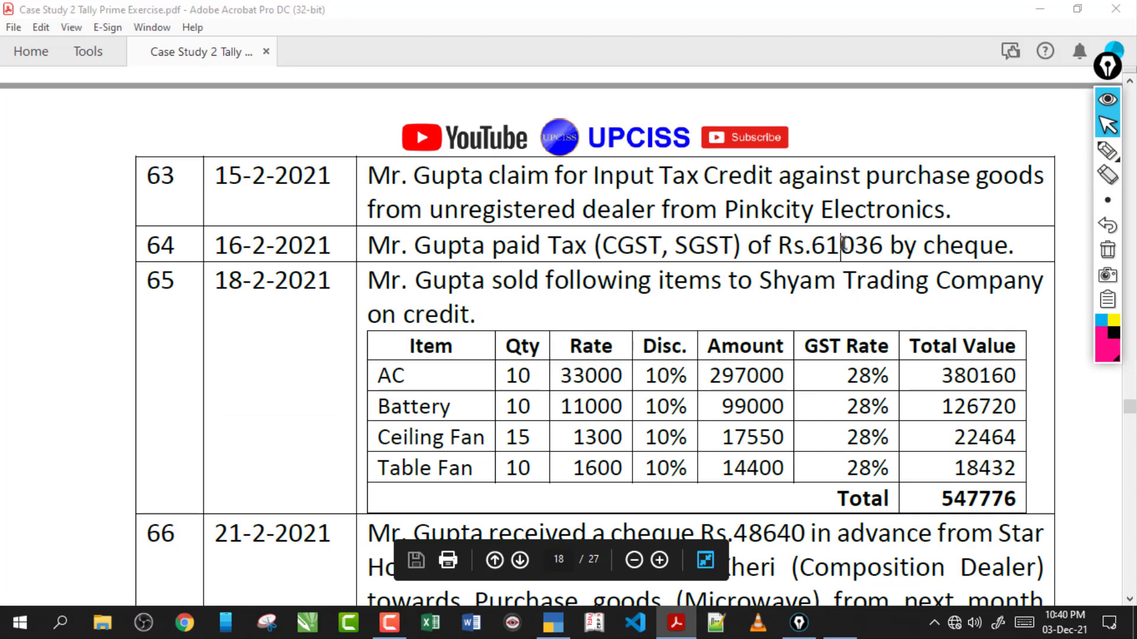
key("Return")
type("61036")
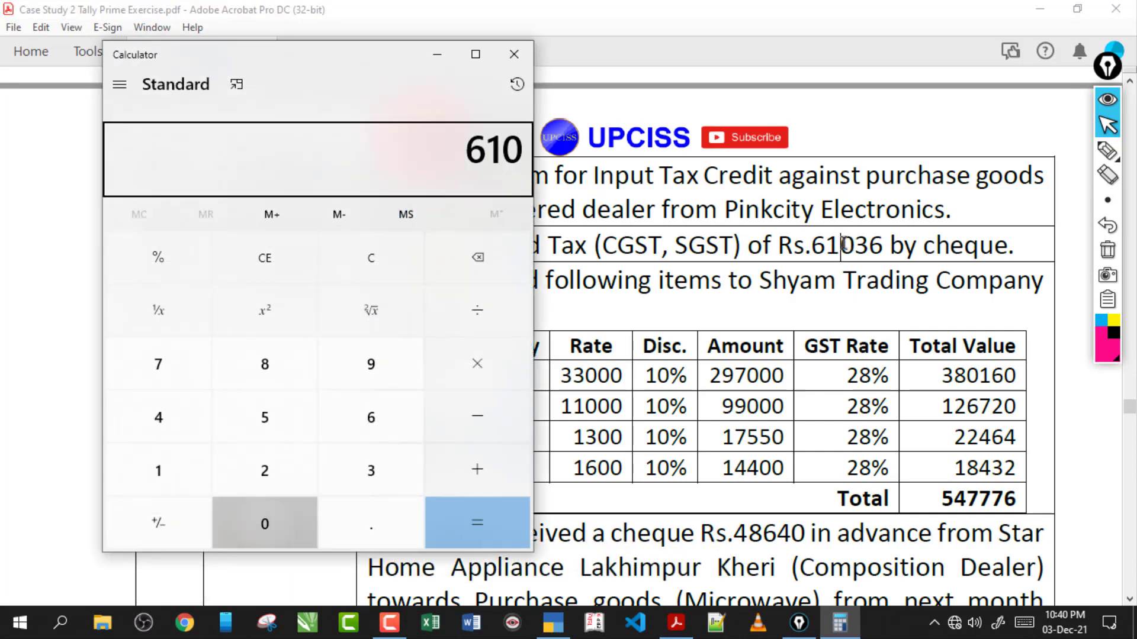
key("slash")
key("2")
key("Return")
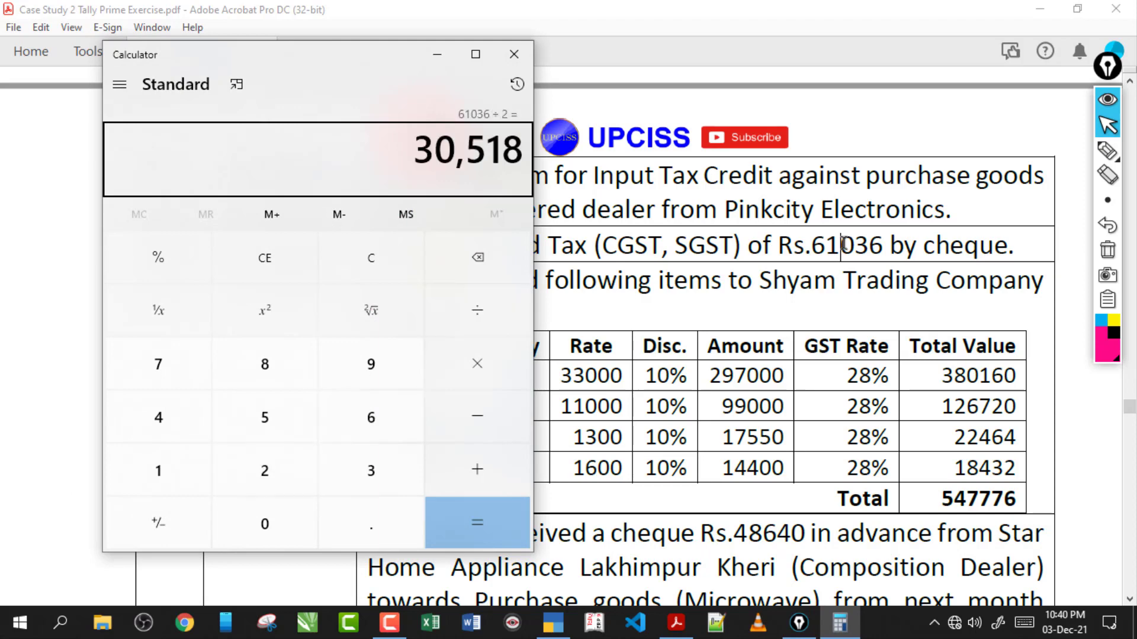
left_click(514, 54)
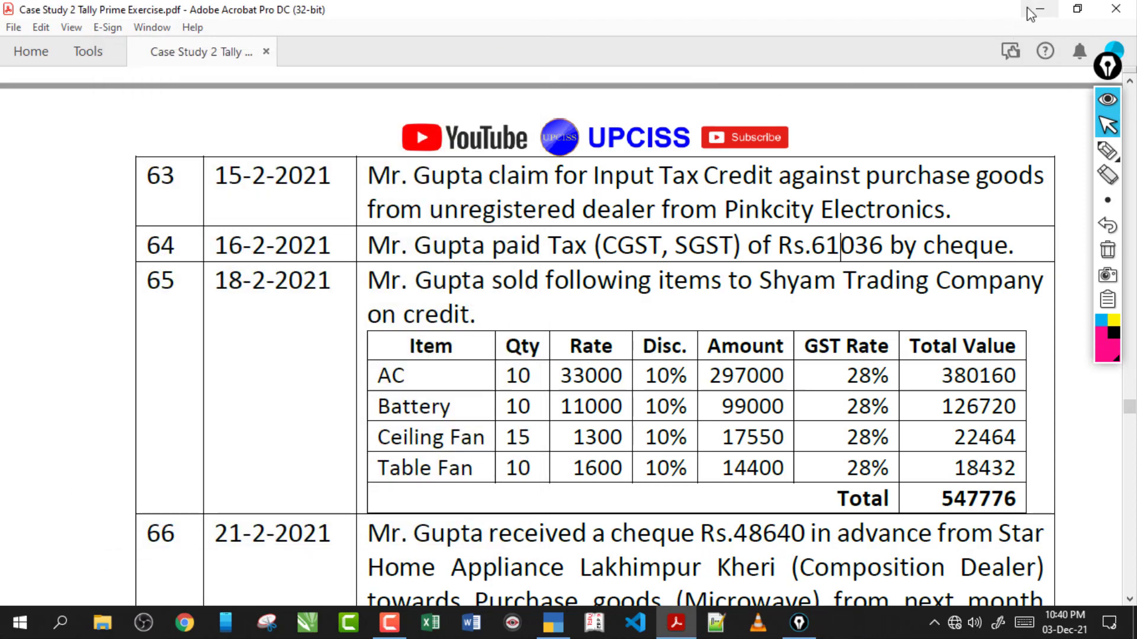
Return to TallyPrime and enter 30,518 as the CGST debit amount
left_click(1041, 9)
left_click(872, 188)
type("30")
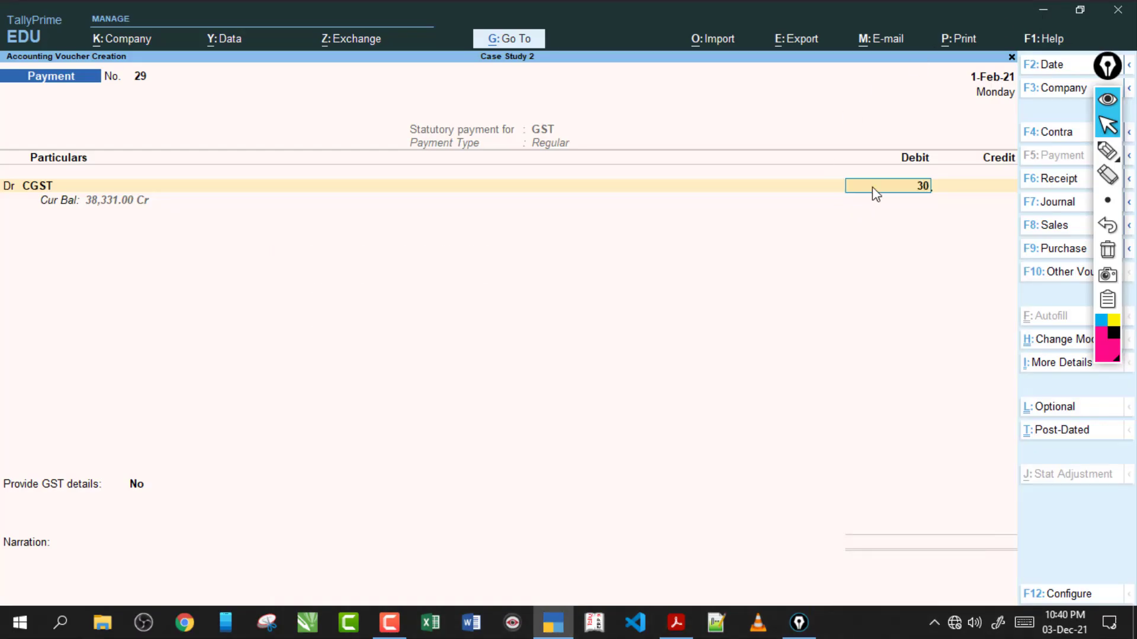
type(",518")
key("Return")
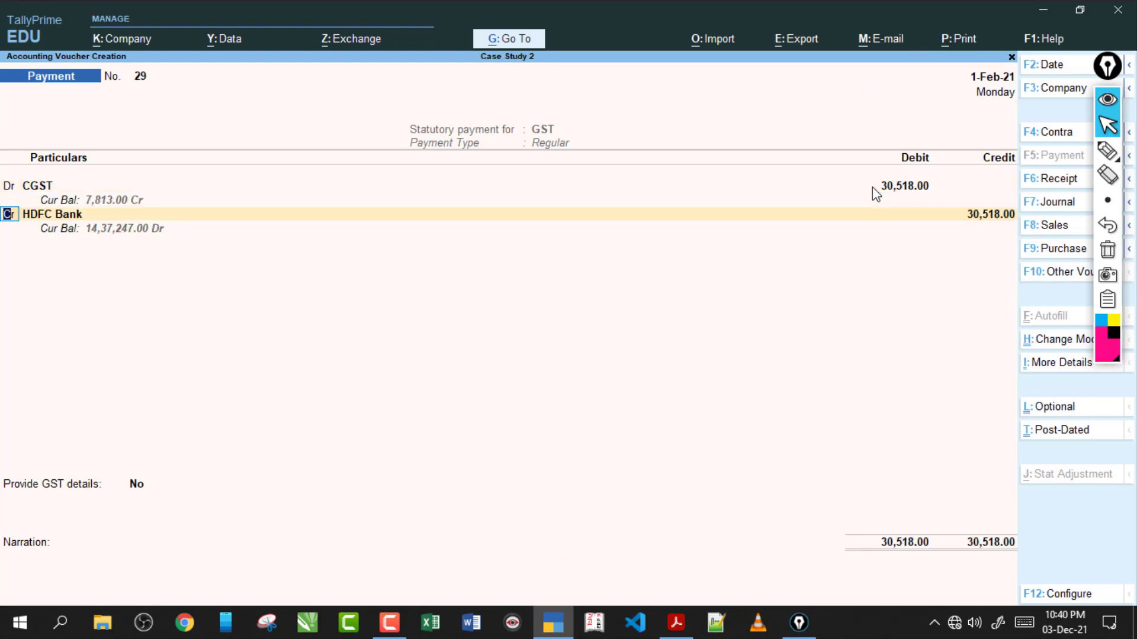
Make the second voucher line a debit to SGST for 30518
type("dS")
key("Down")
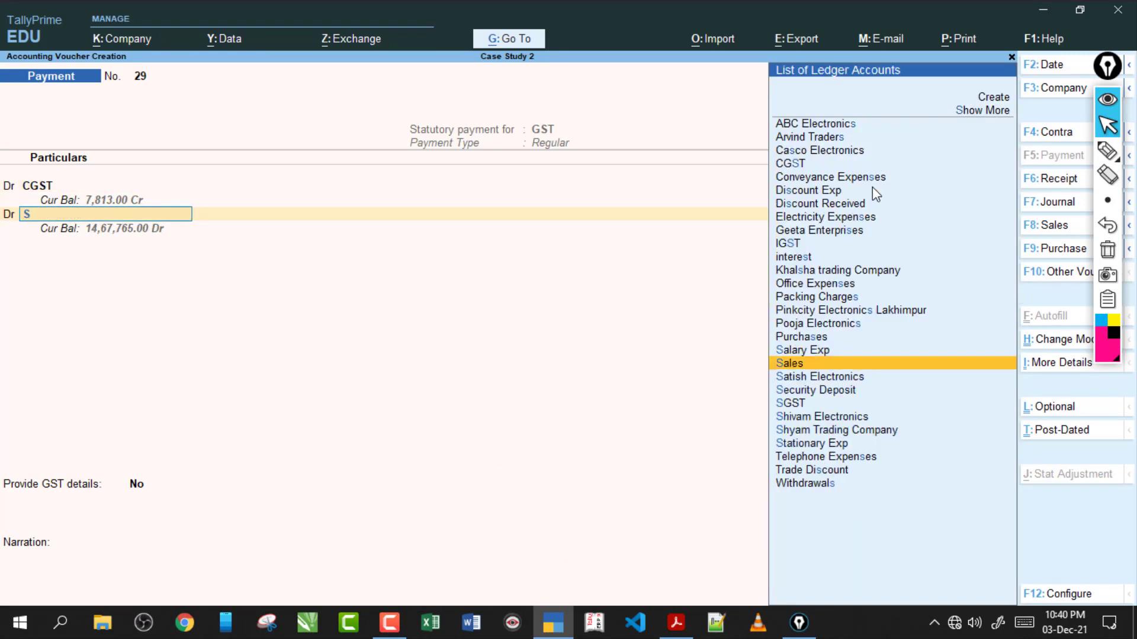
key("Down")
key("Down")
key("Down")
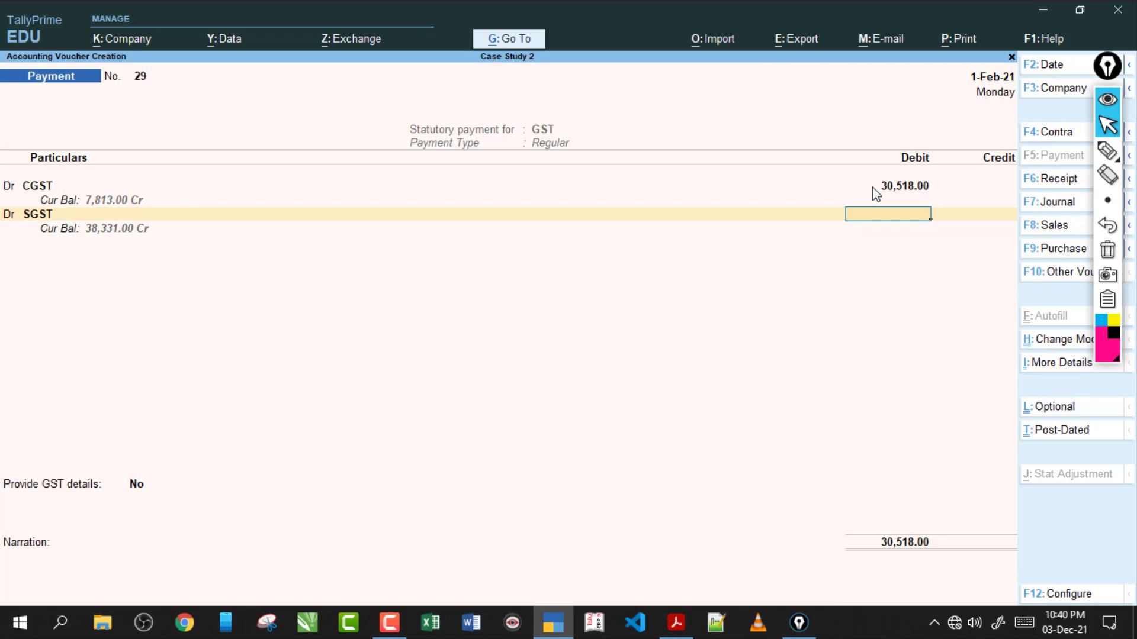
type("30518")
key("Return")
key("Return")
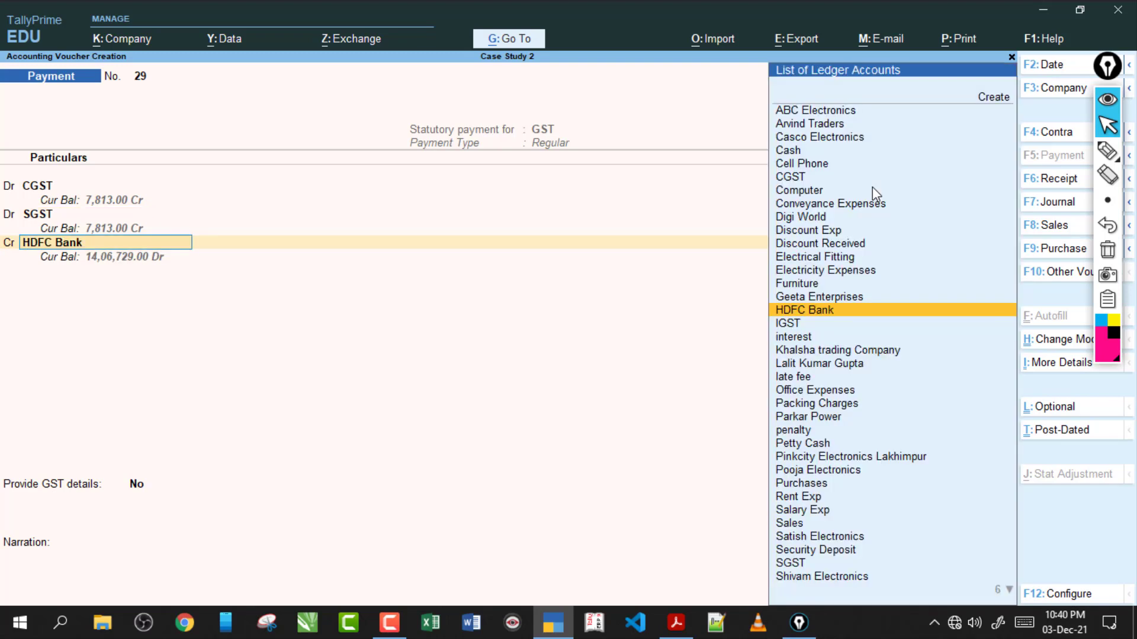
Credit HDFC Bank with 61,036, accept the default bank details, leave GST details at No, and save the payment voucher
key("Return")
key("Return")
key("Return")
key("Return")
key("Return")
key("Return")
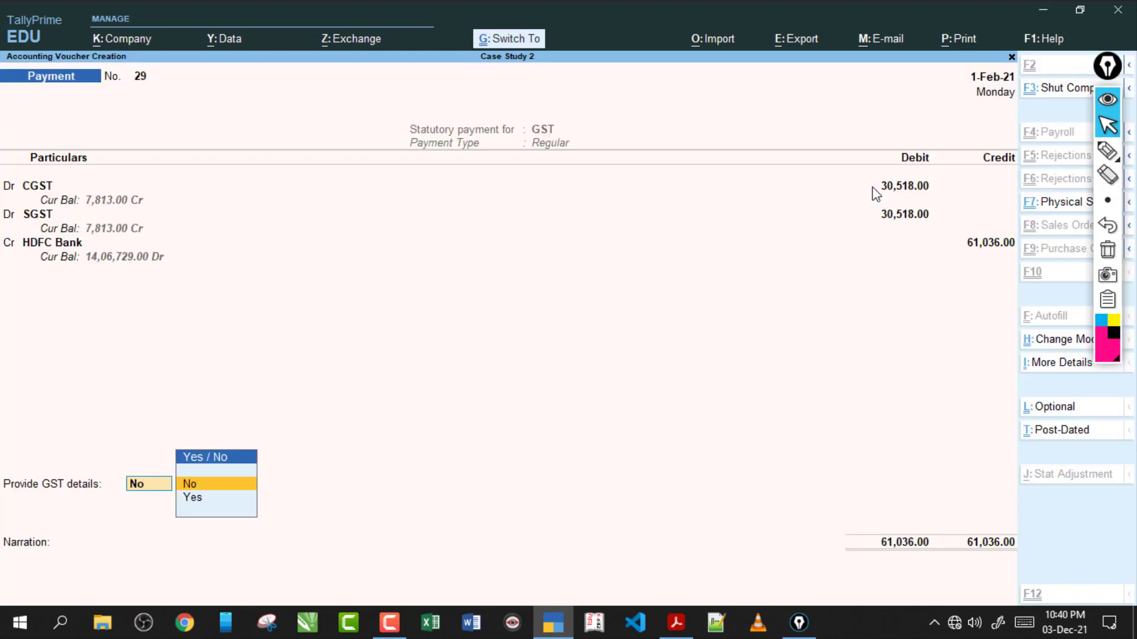
key("Return")
key("Return")
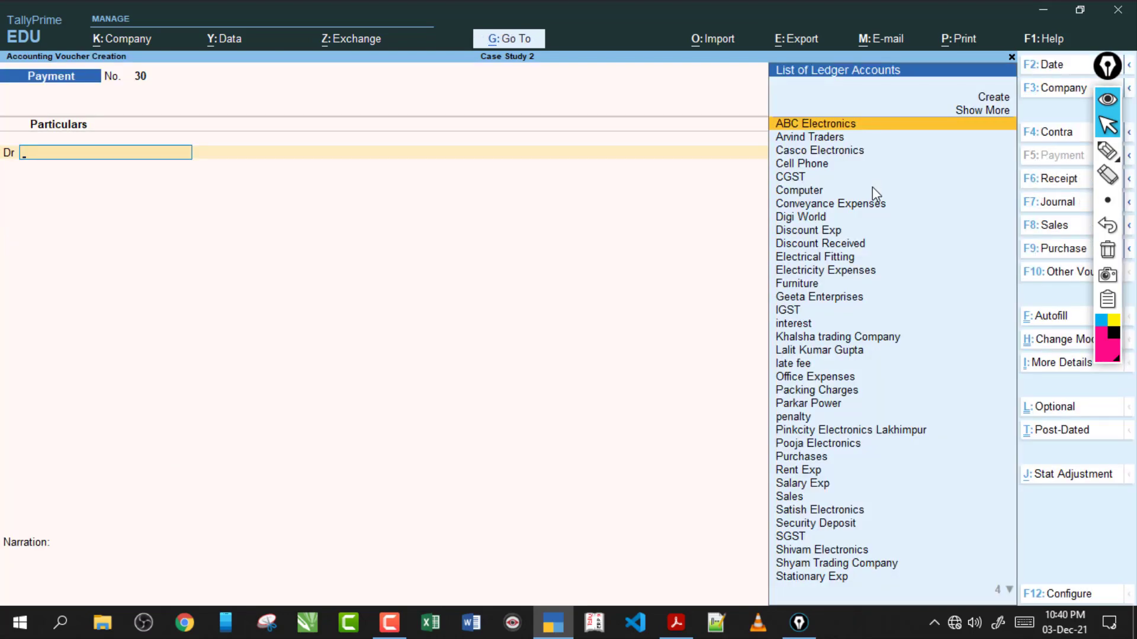
Switch to the case study PDF, review entry 64, and read and highlight entry 65's credit sale to Shyam Trading Company
key("alt+Tab")
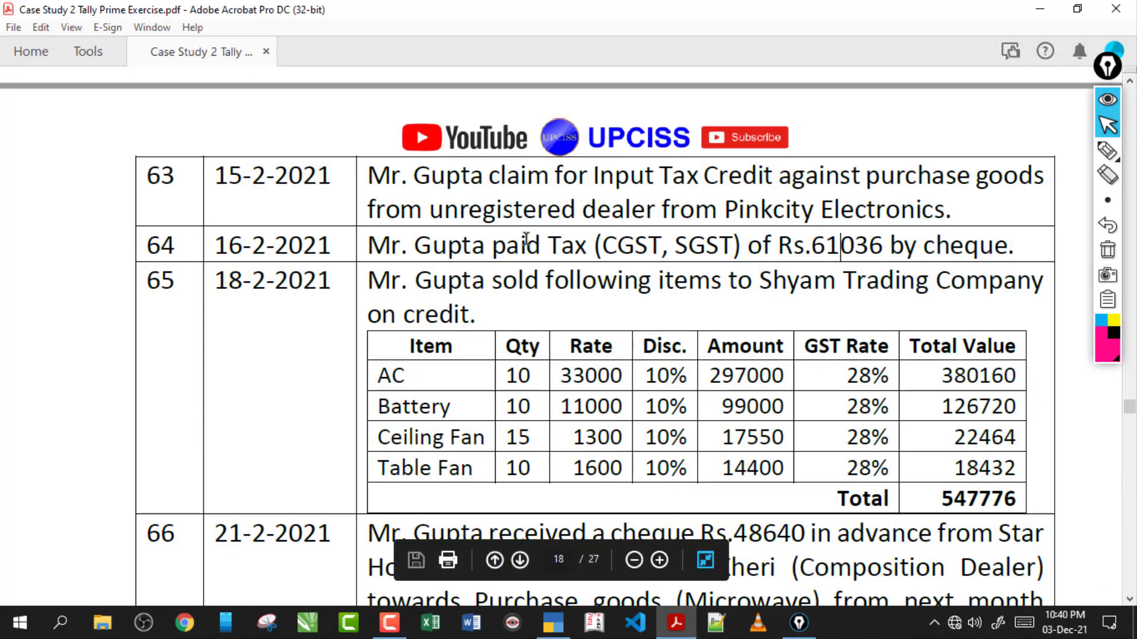
left_click_drag(492, 246, 740, 248)
left_click(638, 283)
scroll(643, 262, "down", 3)
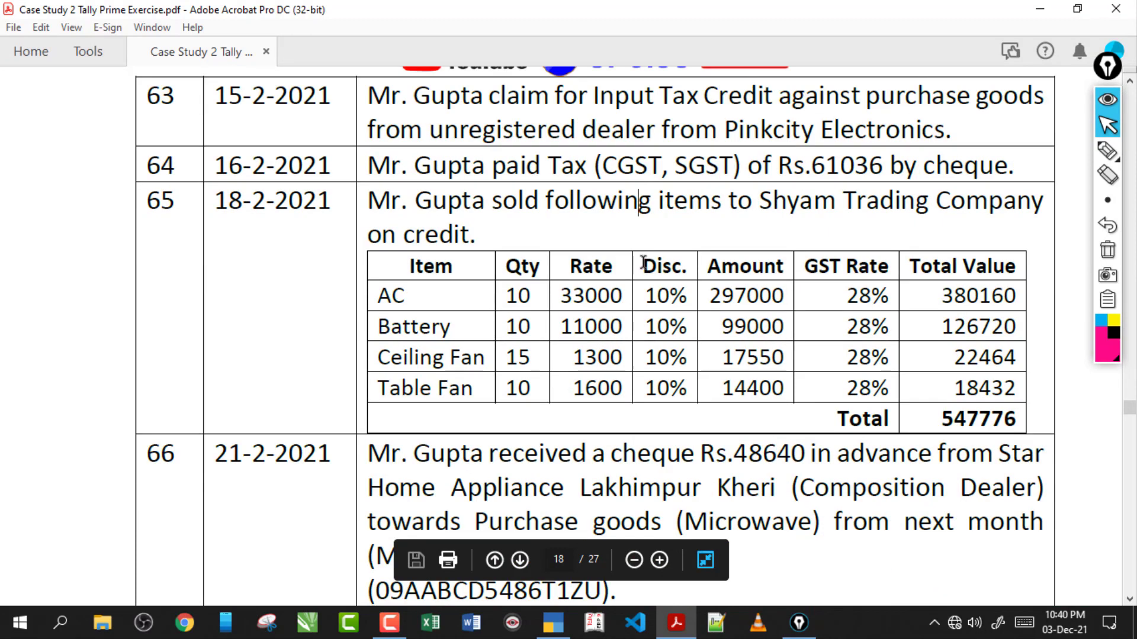
left_click_drag(408, 204, 721, 204)
left_click(741, 203)
left_click_drag(483, 239, 389, 203)
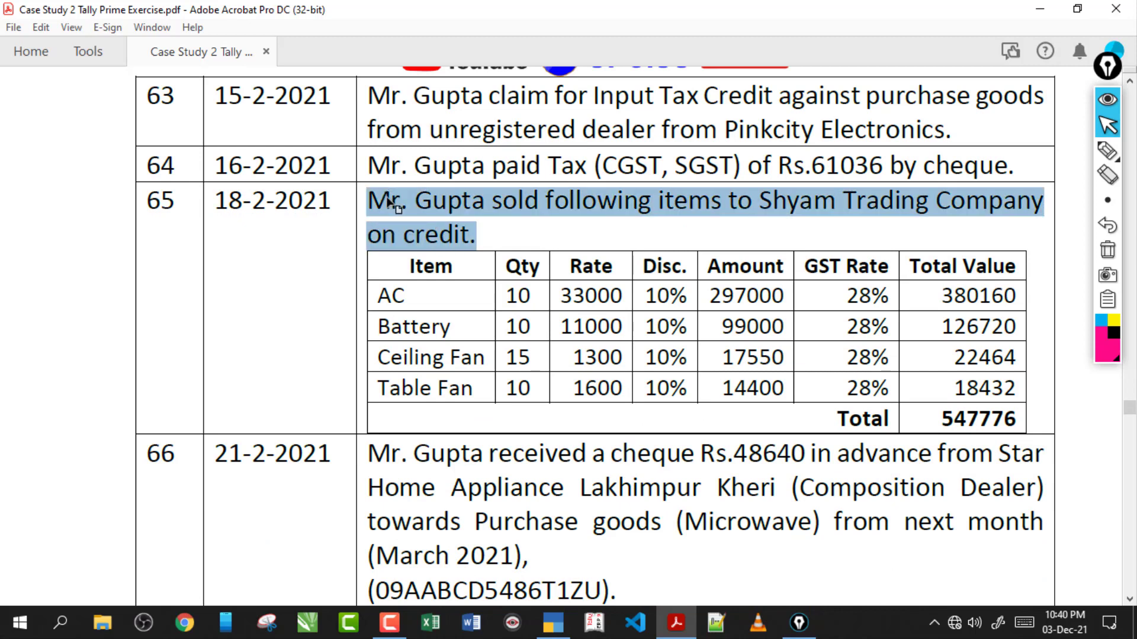
left_click(437, 237)
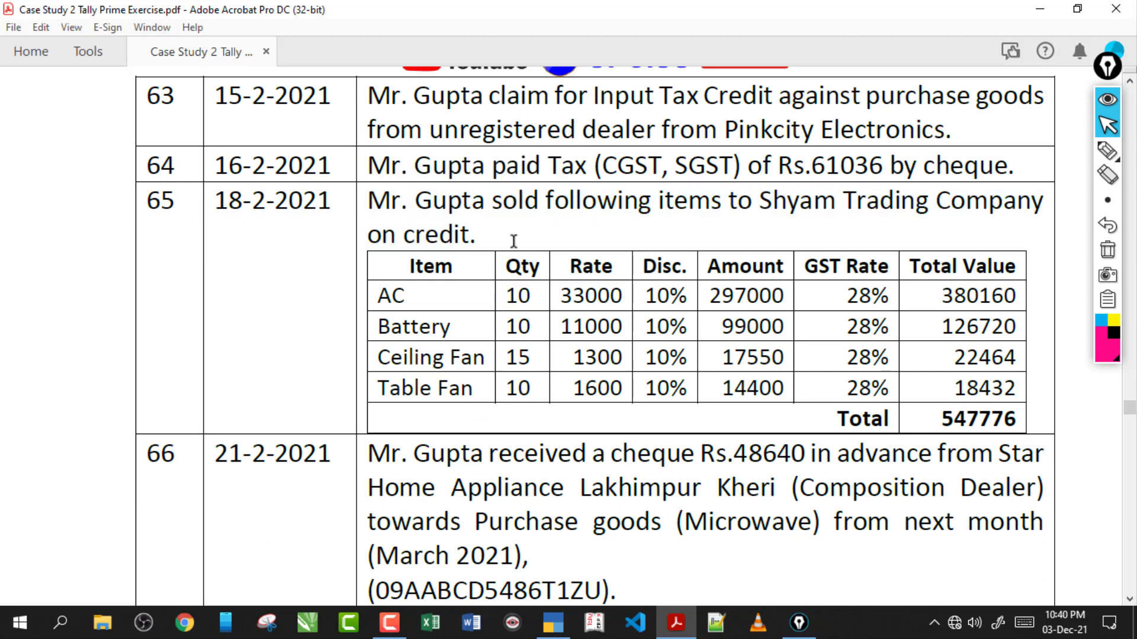